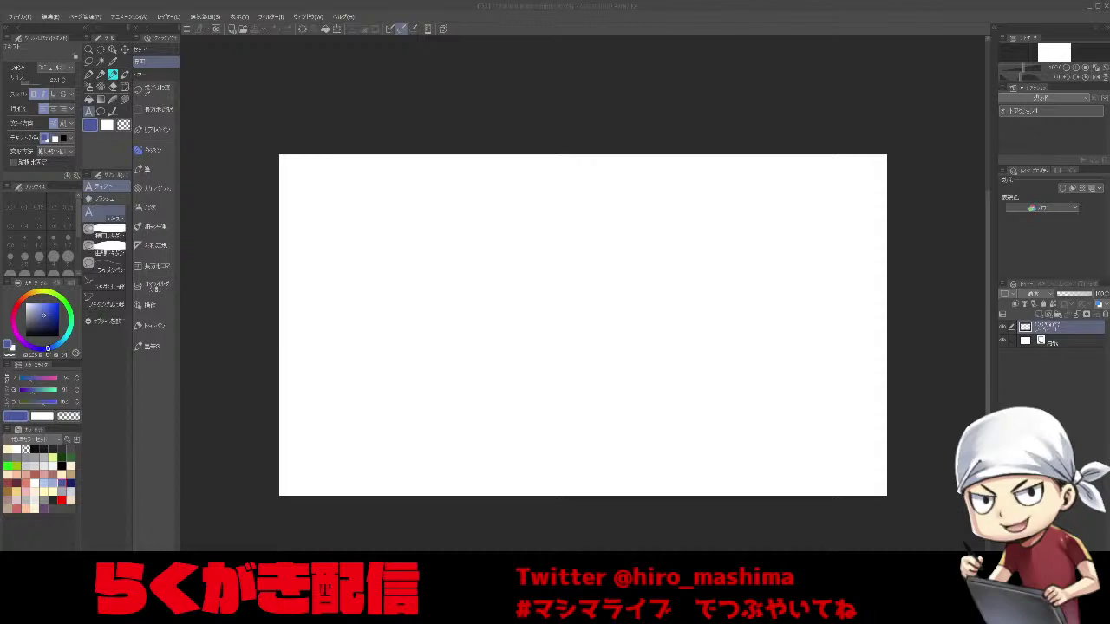
Set the drawing colour to dark grey and switch to the pen for sketching on the blank canvas.
{"action": "scroll", "coordinate": [600, 400], "scroll_direction": "up", "scroll_amount": 1}
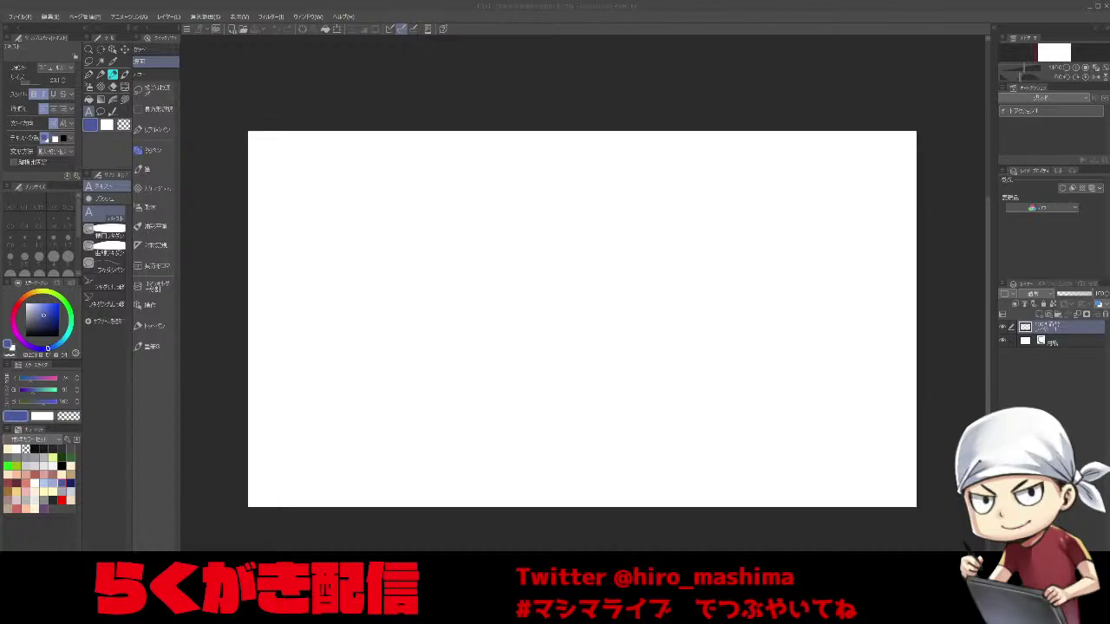
{"action": "left_click_drag", "start_coordinate": [613, 430], "coordinate": [612, 414]}
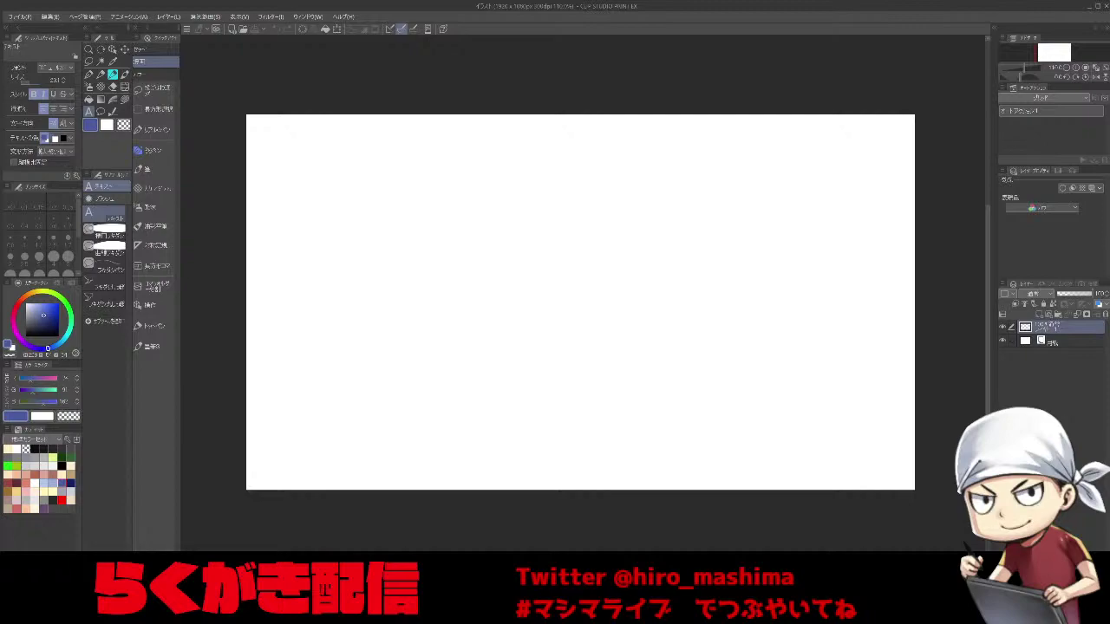
{"action": "left_click", "coordinate": [53, 498]}
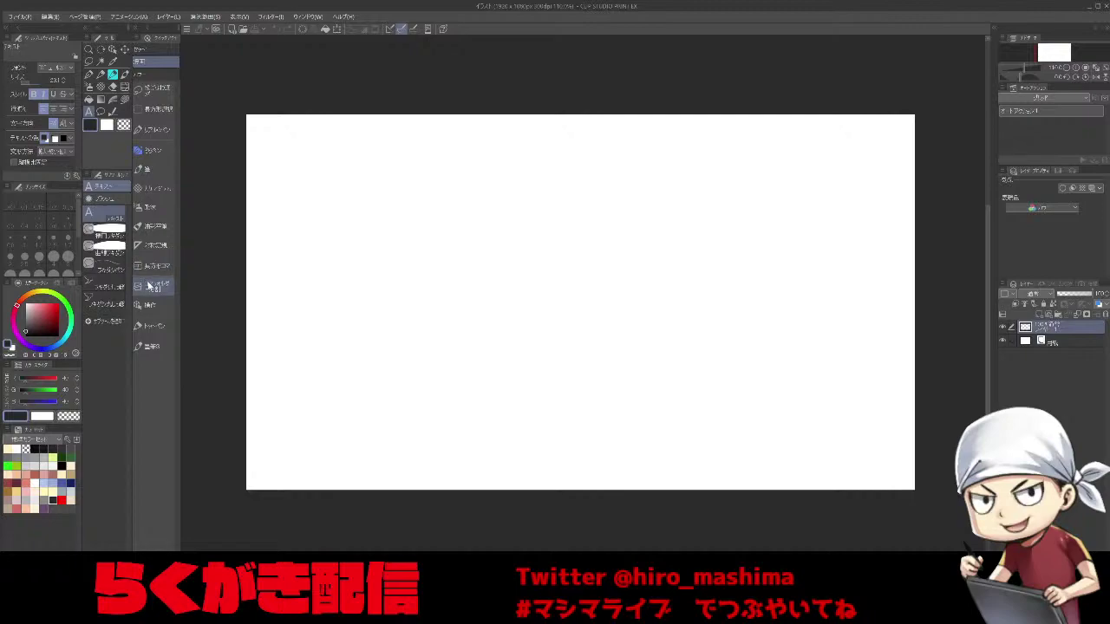
{"action": "key", "text": "p"}
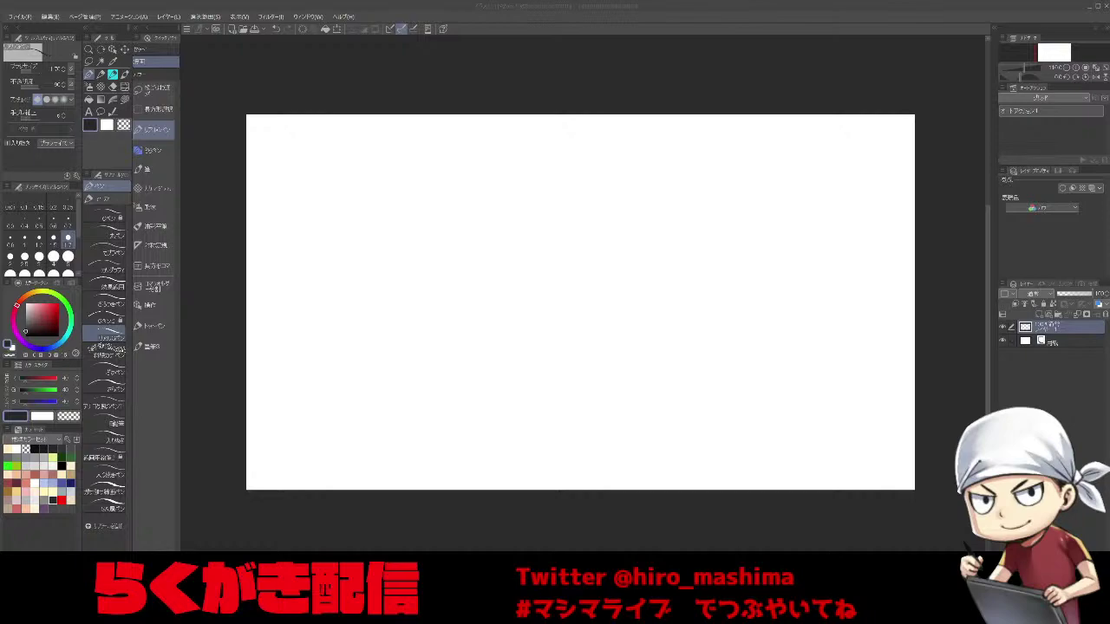
{"action": "left_click", "coordinate": [569, 322]}
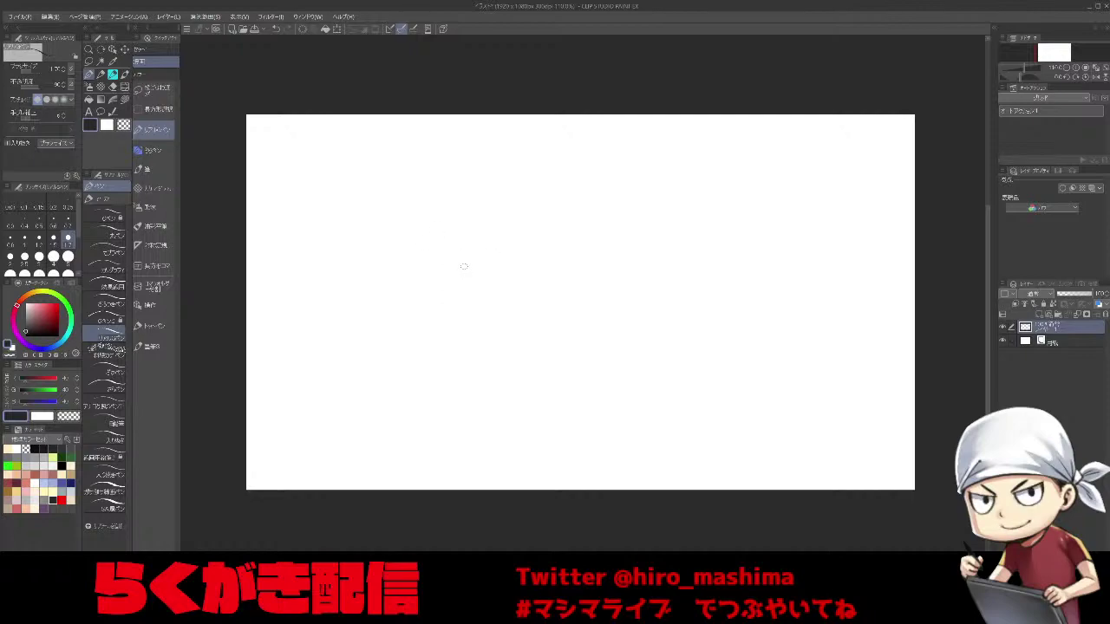
Draw a pointed cone-shaped horn with curved ring lines slanting up near the centre of the canvas.
{"action": "key", "text": "bracketleft"}
{"action": "key", "text": "bracketleft"}
{"action": "mouse_move", "coordinate": [562, 243]}
{"action": "left_mouse_down"}
{"action": "mouse_move", "coordinate": [649, 190]}
{"action": "mouse_move", "coordinate": [610, 267]}
{"action": "left_mouse_up"}
{"action": "mouse_move", "coordinate": [560, 242]}
{"action": "left_mouse_down"}
{"action": "mouse_move", "coordinate": [563, 278]}
{"action": "mouse_move", "coordinate": [606, 275]}
{"action": "mouse_move", "coordinate": [614, 262]}
{"action": "mouse_move", "coordinate": [576, 242]}
{"action": "mouse_move", "coordinate": [612, 257]}
{"action": "left_mouse_up"}
{"action": "mouse_move", "coordinate": [594, 221]}
{"action": "left_mouse_down"}
{"action": "mouse_move", "coordinate": [621, 248]}
{"action": "mouse_move", "coordinate": [632, 232]}
{"action": "left_mouse_up"}
{"action": "left_click_drag", "start_coordinate": [624, 205], "coordinate": [637, 217]}
{"action": "left_click_drag", "start_coordinate": [635, 198], "coordinate": [644, 206]}
Outline a large round head behind the horn, undoing and redrawing the circle strokes.
{"action": "mouse_move", "coordinate": [462, 307]}
{"action": "left_mouse_down"}
{"action": "mouse_move", "coordinate": [463, 248]}
{"action": "mouse_move", "coordinate": [503, 208]}
{"action": "left_mouse_up"}
{"action": "key", "text": "ctrl+z"}
{"action": "key", "text": "ctrl+z"}
{"action": "mouse_move", "coordinate": [463, 252]}
{"action": "left_mouse_down"}
{"action": "mouse_move", "coordinate": [516, 199]}
{"action": "mouse_move", "coordinate": [585, 205]}
{"action": "left_mouse_up"}
{"action": "key", "text": "ctrl+z"}
{"action": "mouse_move", "coordinate": [512, 202]}
{"action": "left_mouse_down"}
{"action": "mouse_move", "coordinate": [592, 196]}
{"action": "mouse_move", "coordinate": [602, 209]}
{"action": "left_mouse_up"}
{"action": "key", "text": "ctrl+z"}
{"action": "mouse_move", "coordinate": [462, 308]}
{"action": "left_mouse_down"}
{"action": "mouse_move", "coordinate": [478, 338]}
{"action": "mouse_move", "coordinate": [471, 318]}
{"action": "mouse_move", "coordinate": [525, 362]}
{"action": "mouse_move", "coordinate": [593, 350]}
{"action": "mouse_move", "coordinate": [630, 319]}
{"action": "mouse_move", "coordinate": [630, 245]}
{"action": "left_mouse_up"}
{"action": "key", "text": "ctrl+z"}
{"action": "key", "text": "ctrl+z"}
{"action": "key", "text": "ctrl+z"}
{"action": "key", "text": "ctrl+z"}
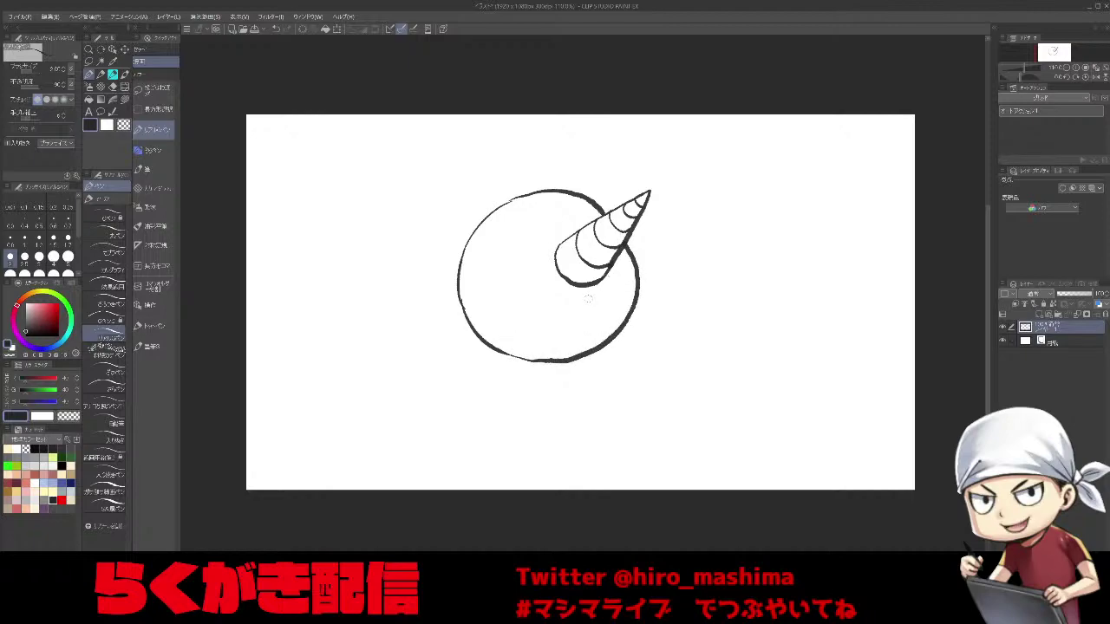
Draw the character's face with a triangular open mouth, filled oval eyes and slanted eyebrows.
{"action": "mouse_move", "coordinate": [597, 300]}
{"action": "left_mouse_down"}
{"action": "mouse_move", "coordinate": [565, 311]}
{"action": "mouse_move", "coordinate": [584, 327]}
{"action": "mouse_move", "coordinate": [597, 305]}
{"action": "mouse_move", "coordinate": [566, 315]}
{"action": "mouse_move", "coordinate": [580, 330]}
{"action": "mouse_move", "coordinate": [593, 304]}
{"action": "left_mouse_up"}
{"action": "key", "text": "ctrl+z"}
{"action": "mouse_move", "coordinate": [514, 261]}
{"action": "left_mouse_down"}
{"action": "mouse_move", "coordinate": [524, 269]}
{"action": "mouse_move", "coordinate": [512, 267]}
{"action": "mouse_move", "coordinate": [527, 236]}
{"action": "mouse_move", "coordinate": [586, 227]}
{"action": "mouse_move", "coordinate": [594, 208]}
{"action": "left_mouse_up"}
{"action": "key", "text": "ctrl+z"}
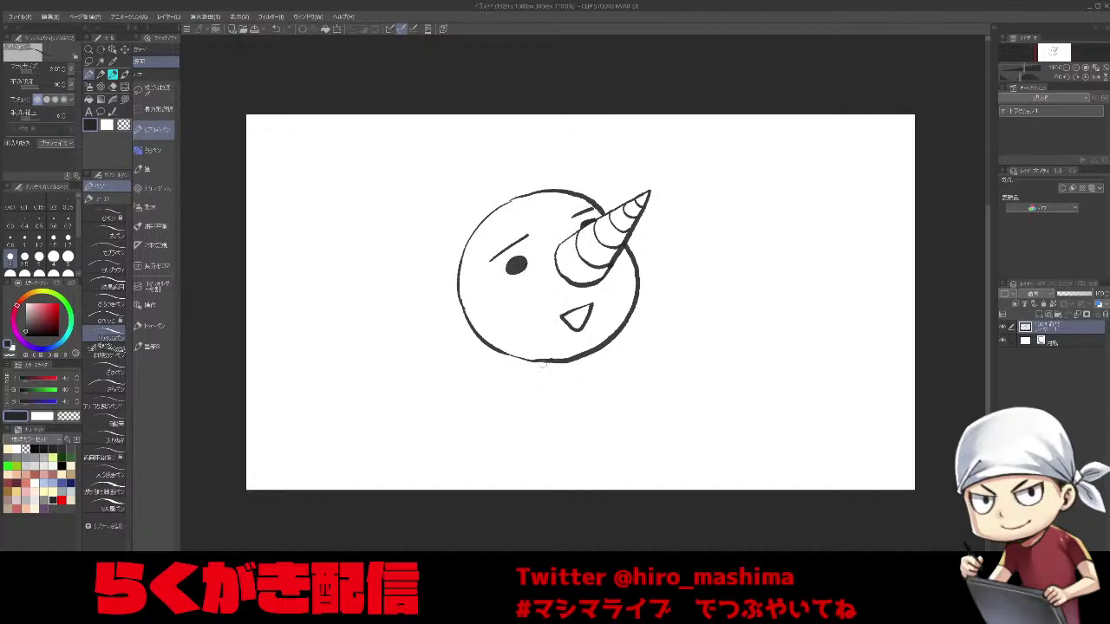
Draw the small body below the head, with two arms, short legs and a little tail.
{"action": "key", "text": "ctrl+z"}
{"action": "mouse_move", "coordinate": [548, 361]}
{"action": "left_mouse_down"}
{"action": "mouse_move", "coordinate": [531, 393]}
{"action": "mouse_move", "coordinate": [528, 382]}
{"action": "mouse_move", "coordinate": [519, 395]}
{"action": "mouse_move", "coordinate": [527, 406]}
{"action": "mouse_move", "coordinate": [541, 405]}
{"action": "mouse_move", "coordinate": [552, 376]}
{"action": "mouse_move", "coordinate": [590, 404]}
{"action": "left_mouse_up"}
{"action": "key", "text": "ctrl+z"}
{"action": "mouse_move", "coordinate": [586, 363]}
{"action": "left_mouse_down"}
{"action": "mouse_move", "coordinate": [590, 410]}
{"action": "mouse_move", "coordinate": [602, 404]}
{"action": "left_mouse_up"}
{"action": "left_click_drag", "start_coordinate": [570, 361], "coordinate": [591, 354]}
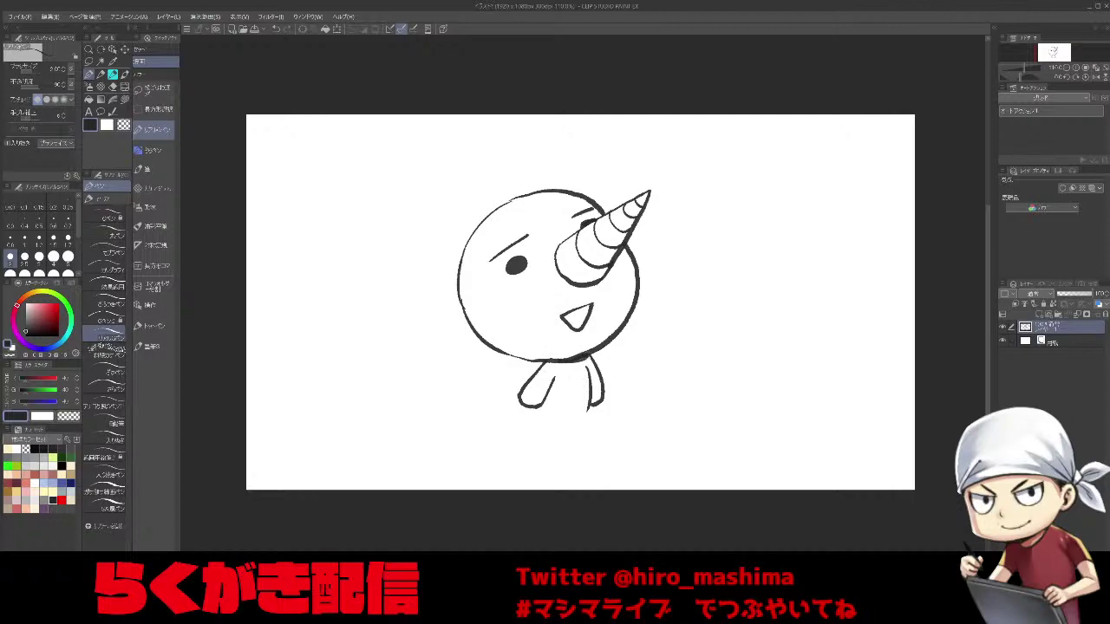
{"action": "left_click_drag", "start_coordinate": [529, 406], "coordinate": [529, 413]}
{"action": "mouse_move", "coordinate": [544, 443]}
{"action": "left_mouse_down"}
{"action": "mouse_move", "coordinate": [589, 413]}
{"action": "mouse_move", "coordinate": [513, 415]}
{"action": "left_mouse_up"}
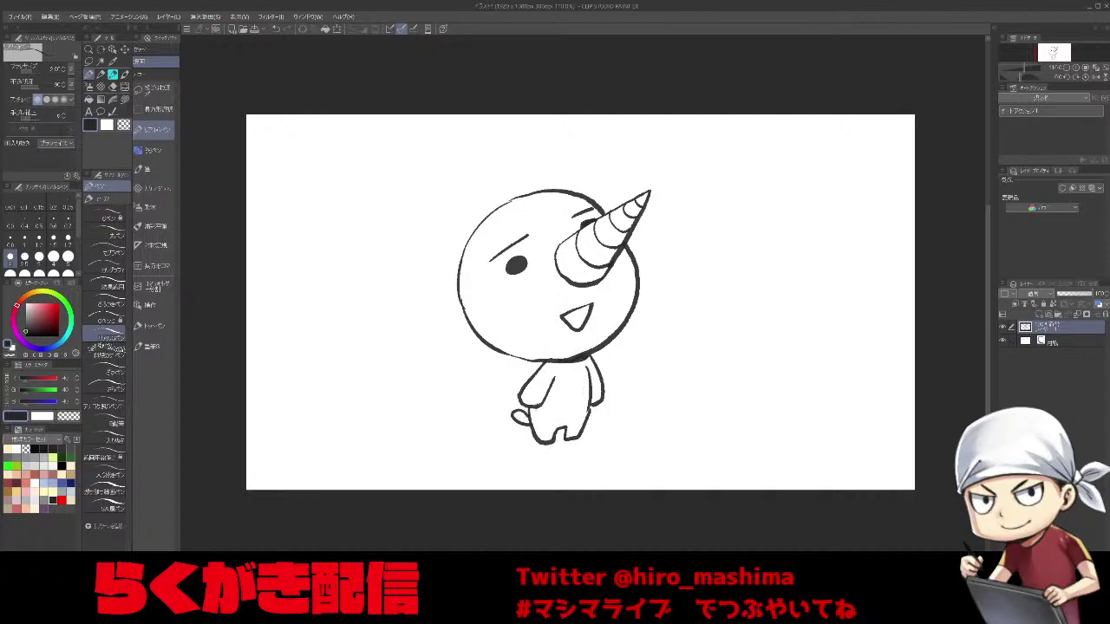
Hand-letter "10万人" in thick strokes in the upper-left area of the canvas beside the head.
{"action": "mouse_move", "coordinate": [274, 183]}
{"action": "left_mouse_down"}
{"action": "mouse_move", "coordinate": [319, 226]}
{"action": "mouse_move", "coordinate": [328, 260]}
{"action": "mouse_move", "coordinate": [334, 169]}
{"action": "mouse_move", "coordinate": [356, 159]}
{"action": "mouse_move", "coordinate": [383, 173]}
{"action": "mouse_move", "coordinate": [428, 147]}
{"action": "mouse_move", "coordinate": [404, 215]}
{"action": "left_mouse_up"}
{"action": "left_click_drag", "start_coordinate": [407, 174], "coordinate": [428, 205]}
{"action": "left_click_drag", "start_coordinate": [452, 128], "coordinate": [453, 198]}
{"action": "left_click_drag", "start_coordinate": [455, 156], "coordinate": [489, 177]}
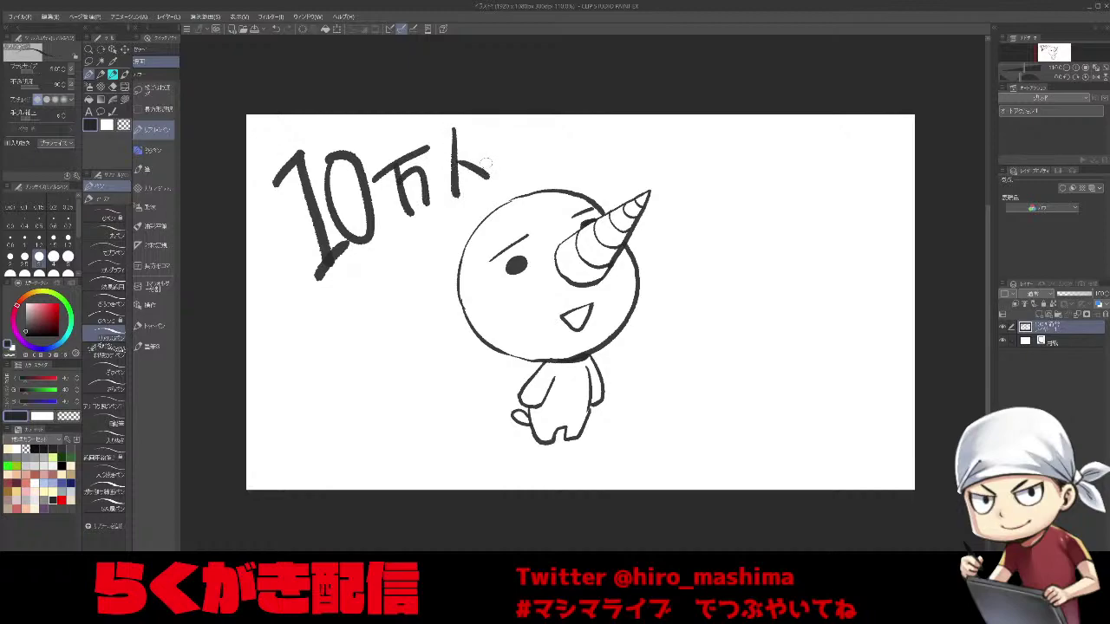
Hand-letter "ありがとう!" in thick strokes across the upper-right area of the canvas.
{"action": "mouse_move", "coordinate": [667, 136]}
{"action": "left_mouse_down"}
{"action": "mouse_move", "coordinate": [692, 132]}
{"action": "mouse_move", "coordinate": [696, 200]}
{"action": "left_mouse_up"}
{"action": "left_click_drag", "start_coordinate": [709, 150], "coordinate": [720, 192]}
{"action": "left_click_drag", "start_coordinate": [725, 130], "coordinate": [744, 210]}
{"action": "mouse_move", "coordinate": [765, 165]}
{"action": "left_mouse_down"}
{"action": "mouse_move", "coordinate": [784, 160]}
{"action": "mouse_move", "coordinate": [799, 213]}
{"action": "left_mouse_up"}
{"action": "mouse_move", "coordinate": [791, 130]}
{"action": "left_mouse_down"}
{"action": "mouse_move", "coordinate": [774, 212]}
{"action": "mouse_move", "coordinate": [815, 192]}
{"action": "left_mouse_up"}
{"action": "mouse_move", "coordinate": [811, 135]}
{"action": "left_mouse_down"}
{"action": "mouse_move", "coordinate": [826, 174]}
{"action": "mouse_move", "coordinate": [839, 172]}
{"action": "left_mouse_up"}
{"action": "left_click_drag", "start_coordinate": [838, 138], "coordinate": [839, 217]}
{"action": "left_click_drag", "start_coordinate": [879, 155], "coordinate": [881, 165]}
{"action": "left_click_drag", "start_coordinate": [860, 185], "coordinate": [861, 227]}
{"action": "left_click_drag", "start_coordinate": [914, 184], "coordinate": [885, 236]}
{"action": "left_click_drag", "start_coordinate": [873, 245], "coordinate": [879, 244]}
Reduce the brush size to 1.2 and sign the drawing with the artist's signature in the lower-right area.
{"action": "key", "text": "["}
{"action": "key", "text": "["}
{"action": "key", "text": "["}
{"action": "key", "text": "["}
{"action": "key", "text": "["}
{"action": "mouse_move", "coordinate": [723, 424]}
{"action": "left_mouse_down"}
{"action": "mouse_move", "coordinate": [740, 407]}
{"action": "mouse_move", "coordinate": [728, 446]}
{"action": "left_mouse_up"}
{"action": "mouse_move", "coordinate": [751, 396]}
{"action": "left_mouse_down"}
{"action": "mouse_move", "coordinate": [735, 444]}
{"action": "mouse_move", "coordinate": [795, 396]}
{"action": "left_mouse_up"}
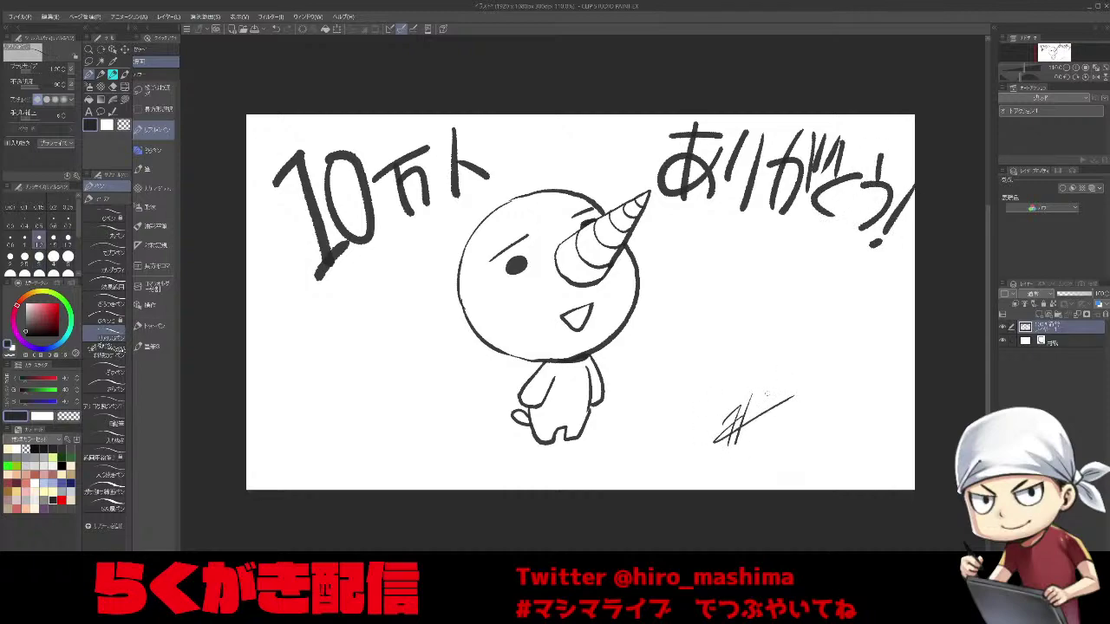
{"action": "left_click_drag", "start_coordinate": [749, 428], "coordinate": [763, 414]}
{"action": "mouse_move", "coordinate": [758, 426]}
{"action": "left_mouse_down"}
{"action": "mouse_move", "coordinate": [777, 413]}
{"action": "mouse_move", "coordinate": [766, 420]}
{"action": "left_mouse_up"}
{"action": "mouse_move", "coordinate": [725, 453]}
{"action": "left_mouse_down"}
{"action": "mouse_move", "coordinate": [803, 414]}
{"action": "mouse_move", "coordinate": [749, 451]}
{"action": "left_mouse_up"}
{"action": "left_click_drag", "start_coordinate": [753, 434], "coordinate": [760, 446]}
{"action": "left_click_drag", "start_coordinate": [770, 427], "coordinate": [772, 441]}
{"action": "mouse_move", "coordinate": [782, 421]}
{"action": "left_mouse_down"}
{"action": "mouse_move", "coordinate": [781, 436]}
{"action": "mouse_move", "coordinate": [791, 415]}
{"action": "mouse_move", "coordinate": [816, 408]}
{"action": "left_mouse_up"}
{"action": "left_click", "coordinate": [821, 420]}
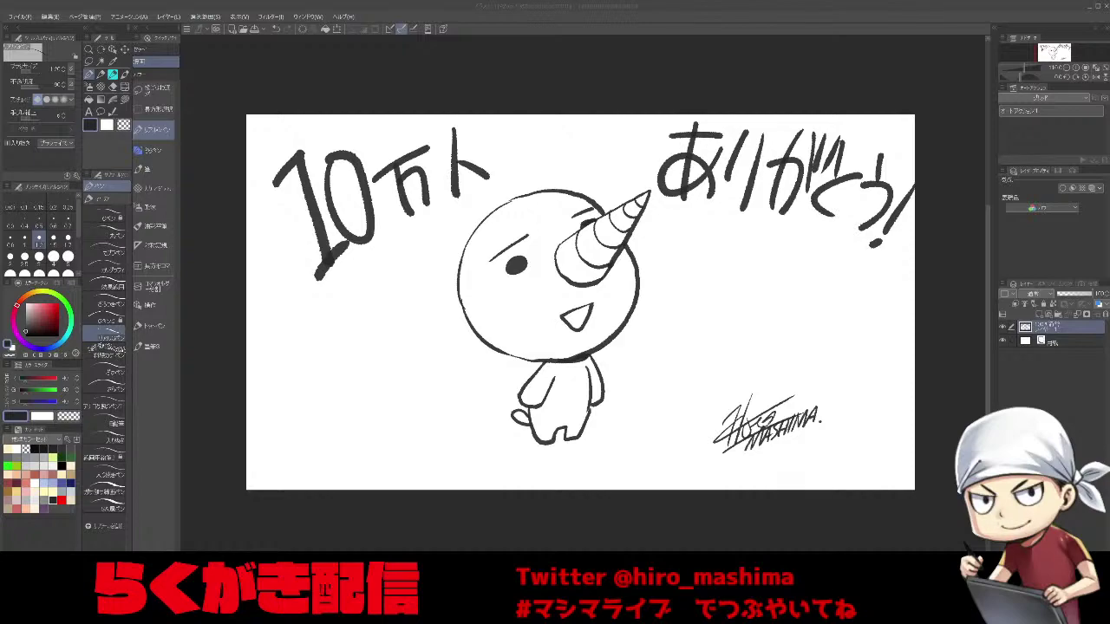
Create a new blank canvas in a separate document for the next drawing.
{"action": "left_click", "coordinate": [1078, 385]}
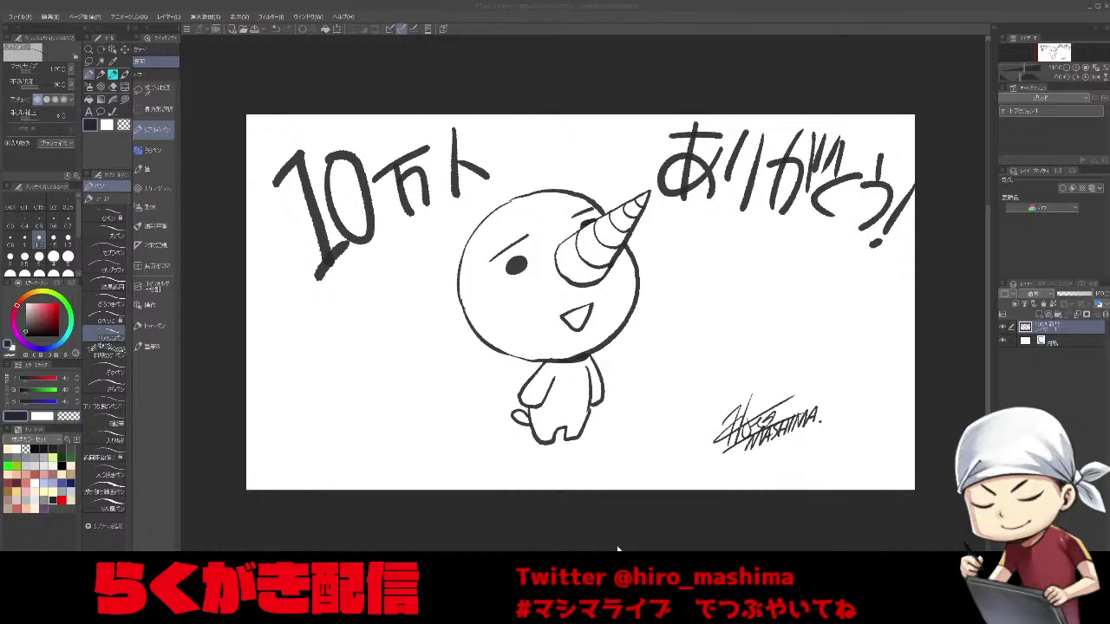
{"action": "key", "text": "Return"}
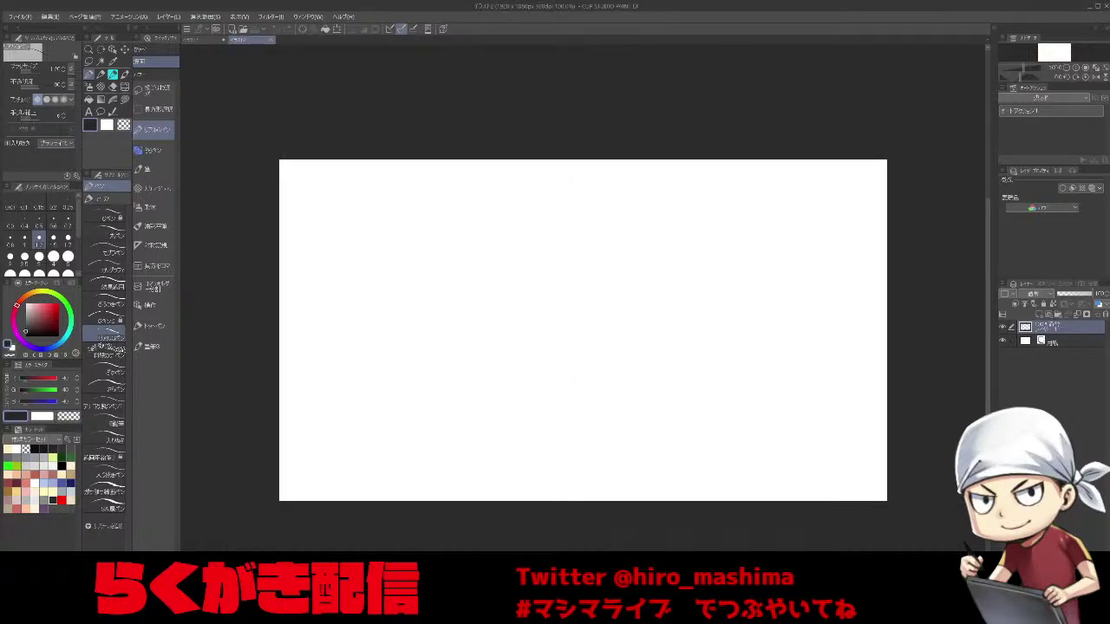
{"action": "left_click_drag", "start_coordinate": [572, 351], "coordinate": [573, 331]}
{"action": "scroll", "coordinate": [575, 331], "scroll_direction": "up", "scroll_amount": 1}
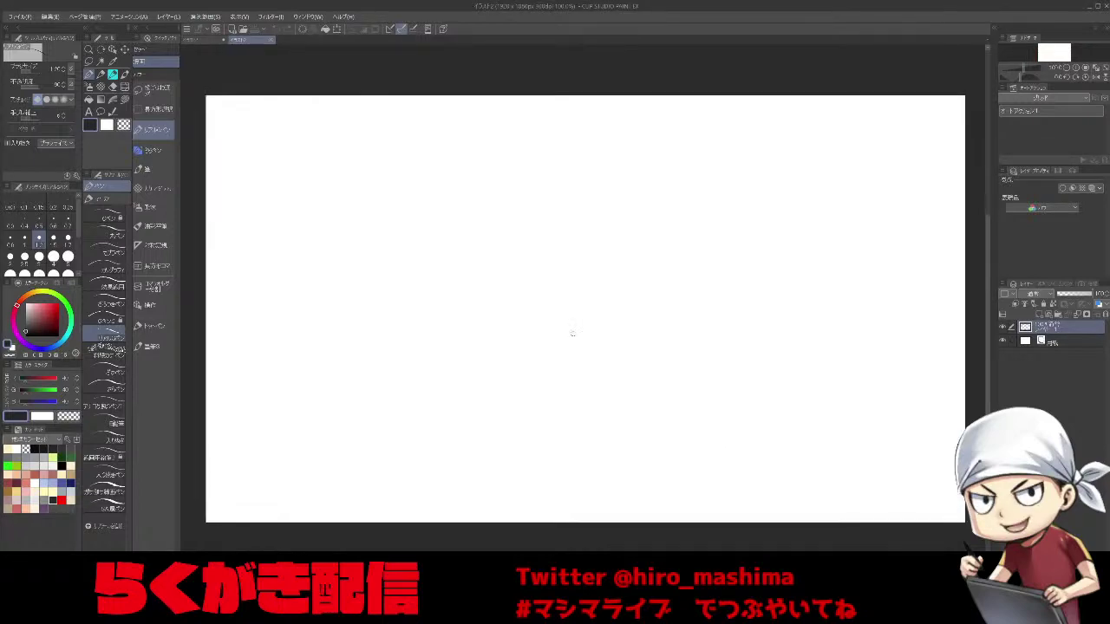
{"action": "scroll", "coordinate": [573, 333], "scroll_direction": "down", "scroll_amount": 1}
{"action": "scroll", "coordinate": [573, 334], "scroll_direction": "up", "scroll_amount": 1}
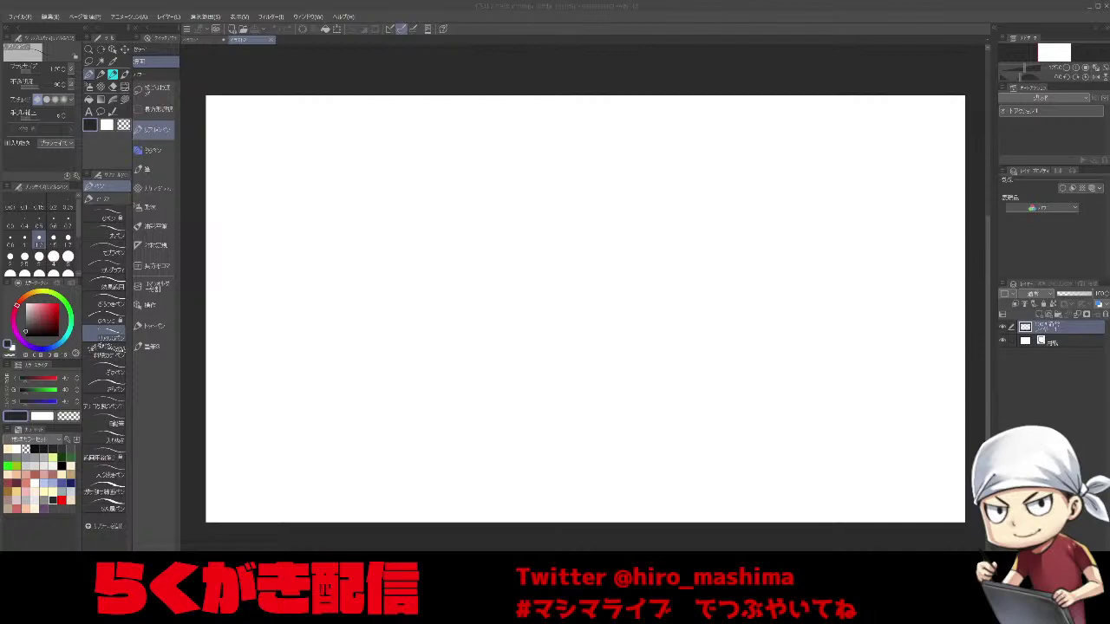
{"action": "left_click", "coordinate": [850, 539]}
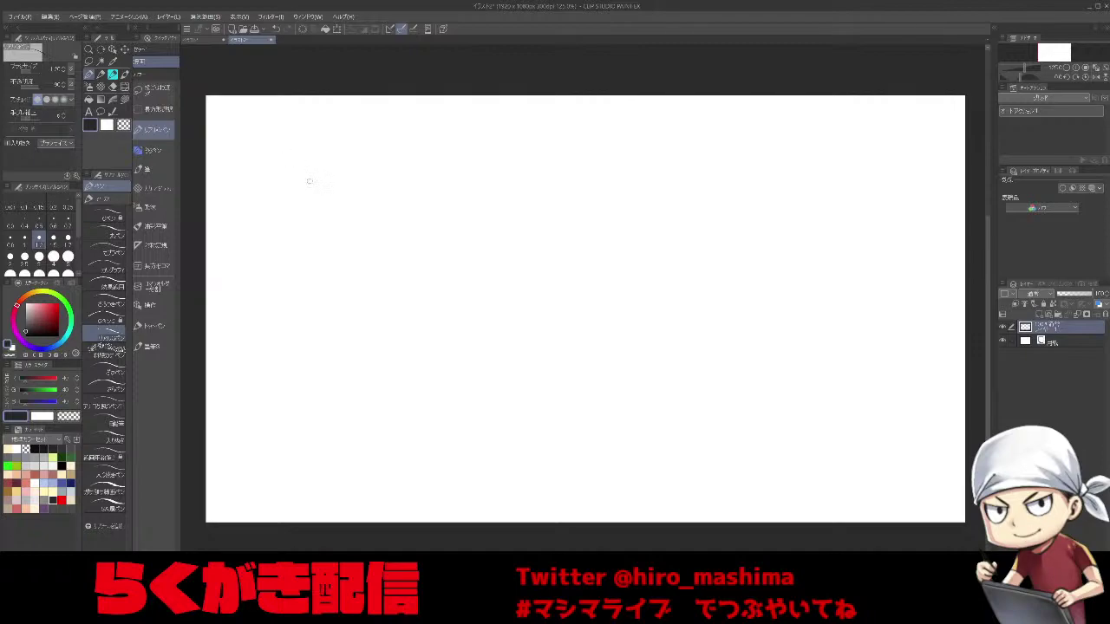
Switch to the last pen in the pen list, undoing the trial strokes made on the blank canvas.
{"action": "key", "text": "bracketleft"}
{"action": "left_click_drag", "start_coordinate": [287, 178], "coordinate": [303, 219]}
{"action": "key", "text": "ctrl+z"}
{"action": "key", "text": "p"}
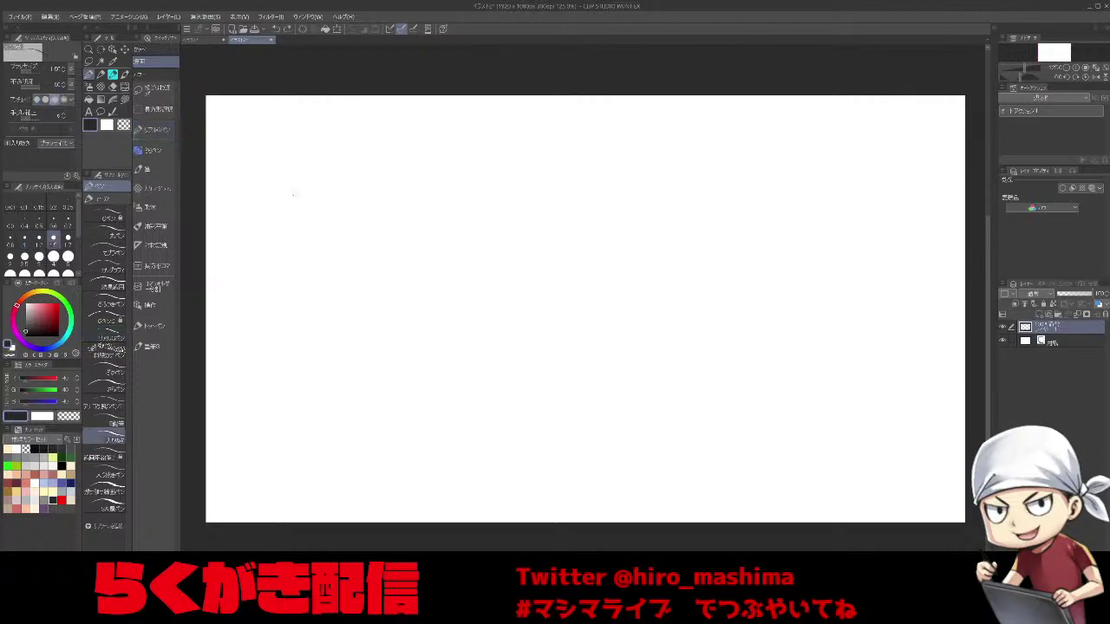
{"action": "key", "text": "p"}
{"action": "key", "text": "p"}
{"action": "mouse_move", "coordinate": [284, 183]}
{"action": "left_mouse_down"}
{"action": "mouse_move", "coordinate": [314, 240]}
{"action": "mouse_move", "coordinate": [334, 253]}
{"action": "mouse_move", "coordinate": [321, 246]}
{"action": "mouse_move", "coordinate": [339, 252]}
{"action": "mouse_move", "coordinate": [376, 221]}
{"action": "mouse_move", "coordinate": [346, 248]}
{"action": "mouse_move", "coordinate": [373, 202]}
{"action": "mouse_move", "coordinate": [382, 209]}
{"action": "mouse_move", "coordinate": [371, 218]}
{"action": "left_mouse_up"}
{"action": "key", "text": "ctrl+z"}
Adjust the pen's brush size to 1.5 and undo the remaining test strokes.
{"action": "key", "text": "bracketleft"}
{"action": "key", "text": "bracketleft"}
{"action": "key", "text": "bracketleft"}
{"action": "key", "text": "ctrl+z"}
{"action": "key", "text": "ctrl+z"}
{"action": "key", "text": "ctrl+z"}
{"action": "key", "text": "ctrl+z"}
{"action": "key", "text": "bracketleft"}
{"action": "key", "text": "ctrl+z"}
{"action": "key", "text": "bracketleft"}
Sketch the left side hair lock and the jaw line of a face in the canvas's upper-left area.
{"action": "left_click_drag", "start_coordinate": [286, 185], "coordinate": [322, 269]}
{"action": "left_click_drag", "start_coordinate": [292, 194], "coordinate": [300, 231]}
{"action": "left_click_drag", "start_coordinate": [374, 203], "coordinate": [371, 226]}
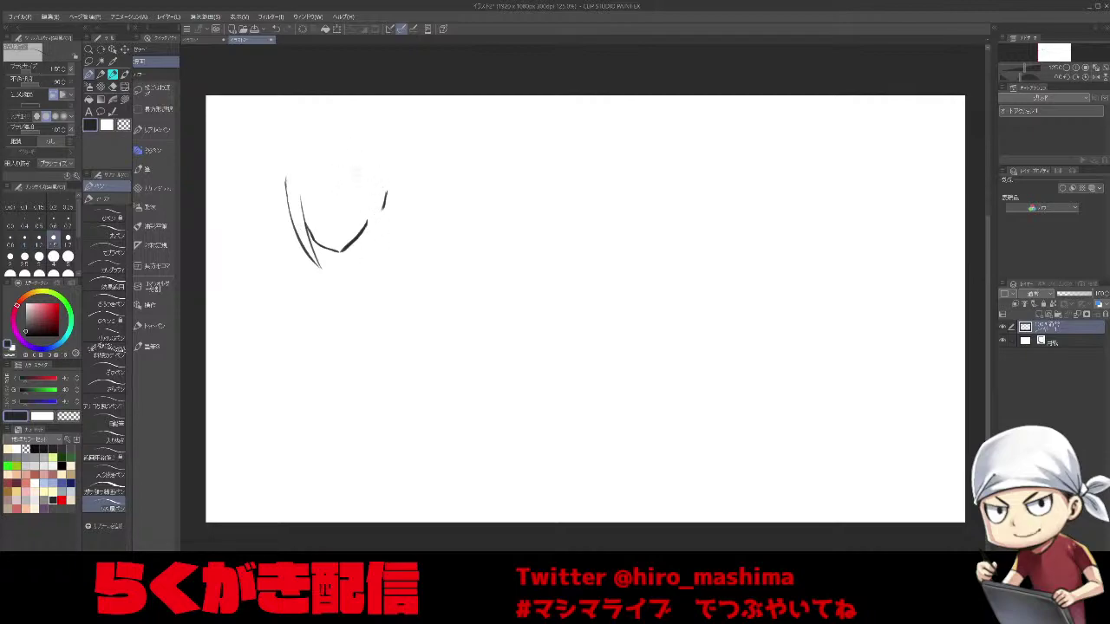
Draw the long hair lock framing the right side of the face with the brush at size 1.2.
{"action": "left_click_drag", "start_coordinate": [363, 185], "coordinate": [366, 262]}
{"action": "key", "text": "ctrl+z"}
{"action": "key", "text": "]"}
{"action": "key", "text": "ctrl+z"}
{"action": "left_click_drag", "start_coordinate": [379, 223], "coordinate": [370, 257]}
{"action": "left_click_drag", "start_coordinate": [383, 183], "coordinate": [379, 220]}
{"action": "left_click_drag", "start_coordinate": [382, 163], "coordinate": [383, 208]}
{"action": "left_click_drag", "start_coordinate": [383, 174], "coordinate": [368, 227]}
Draw the girl's two eyes with upper lashes and irises, undoing and redrawing stray strokes.
{"action": "mouse_move", "coordinate": [297, 183]}
{"action": "left_mouse_down"}
{"action": "mouse_move", "coordinate": [301, 208]}
{"action": "mouse_move", "coordinate": [320, 214]}
{"action": "left_mouse_up"}
{"action": "key", "text": "ctrl+z"}
{"action": "left_click_drag", "start_coordinate": [305, 216], "coordinate": [320, 224]}
{"action": "key", "text": "ctrl+z"}
{"action": "left_click_drag", "start_coordinate": [317, 216], "coordinate": [325, 217]}
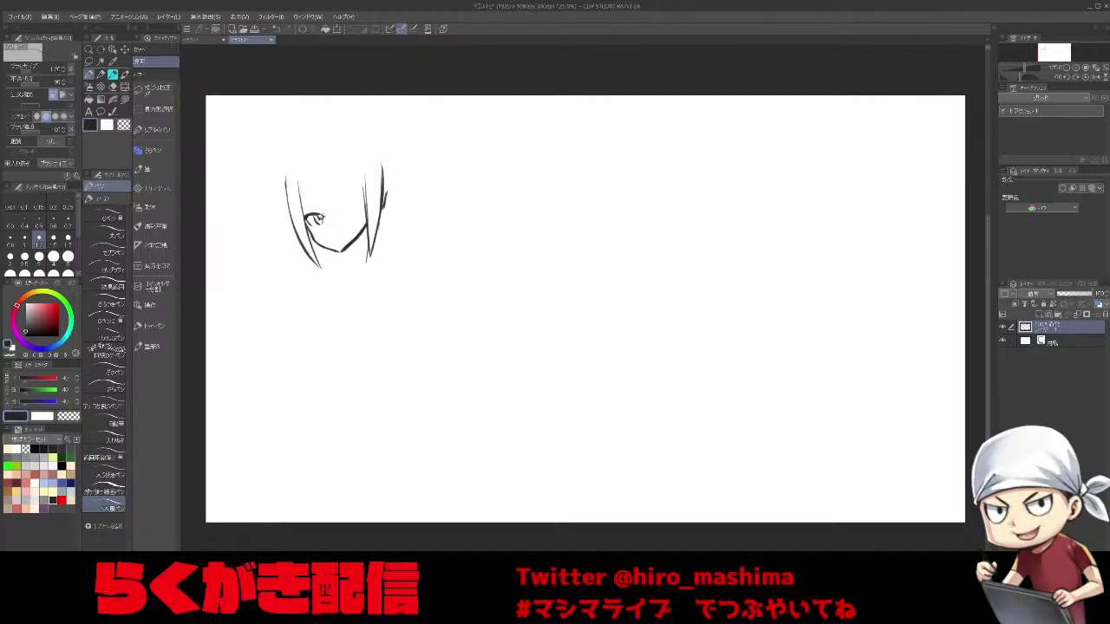
{"action": "left_click_drag", "start_coordinate": [341, 211], "coordinate": [365, 206]}
{"action": "left_click_drag", "start_coordinate": [342, 212], "coordinate": [352, 207]}
{"action": "key", "text": "ctrl+z"}
{"action": "left_click_drag", "start_coordinate": [357, 206], "coordinate": [353, 213]}
{"action": "left_click_drag", "start_coordinate": [341, 212], "coordinate": [349, 206]}
Add a small nose mark and a slight smiling mouth to the face.
{"action": "key", "text": "minus"}
{"action": "left_click_drag", "start_coordinate": [347, 209], "coordinate": [439, 287]}
{"action": "scroll", "coordinate": [527, 444], "scroll_direction": "up", "scroll_amount": 1}
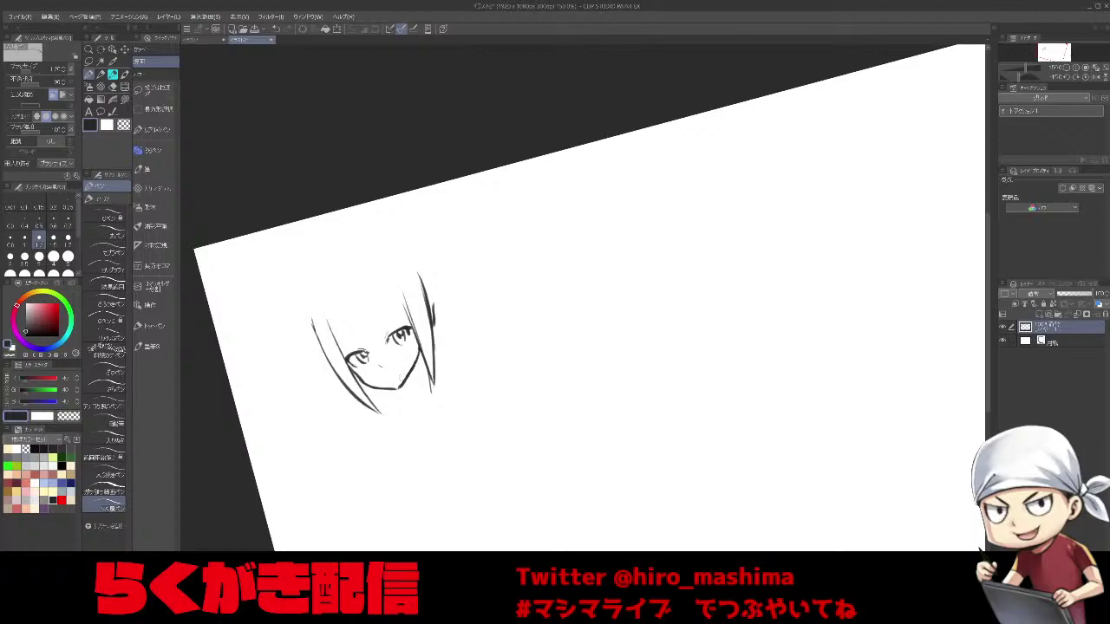
{"action": "key", "text": "minus"}
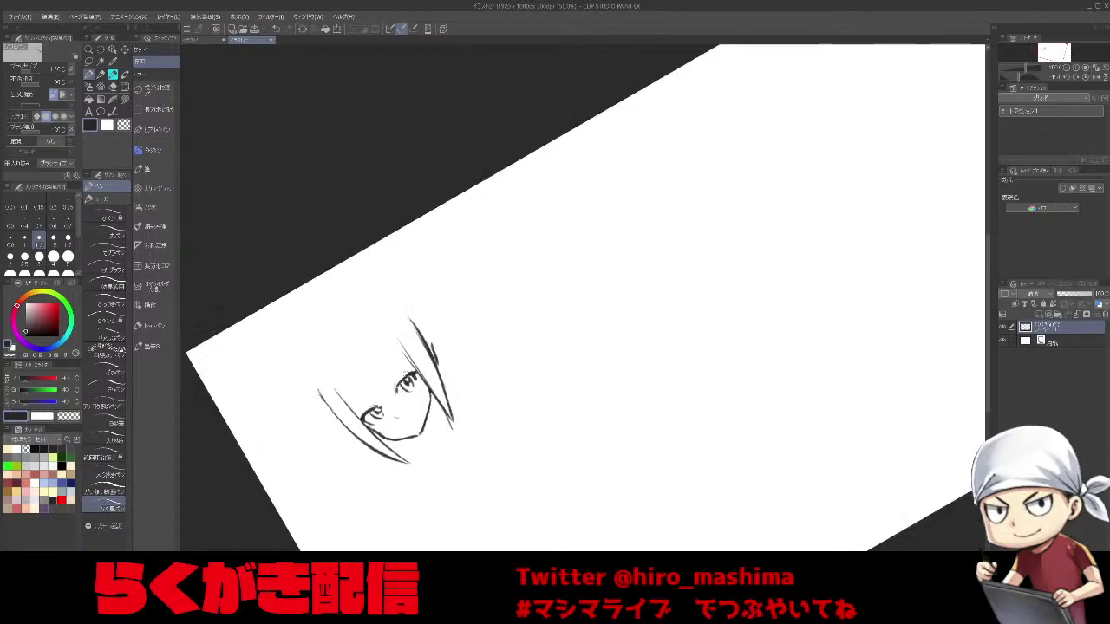
{"action": "key", "text": "minus"}
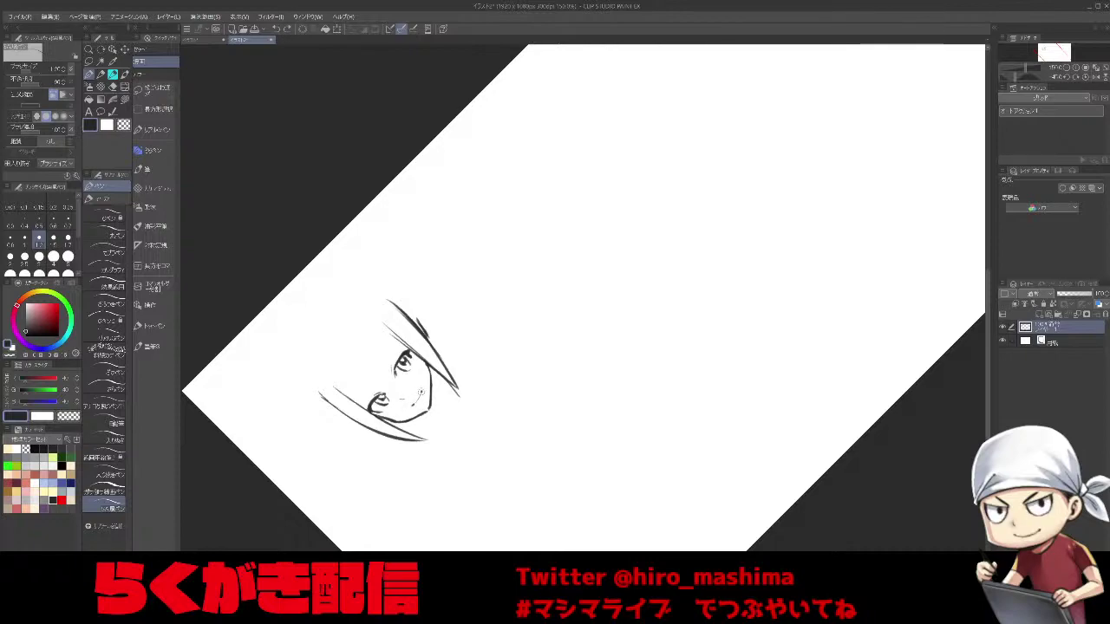
{"action": "key", "text": "^"}
{"action": "key", "text": "^"}
{"action": "key", "text": "^"}
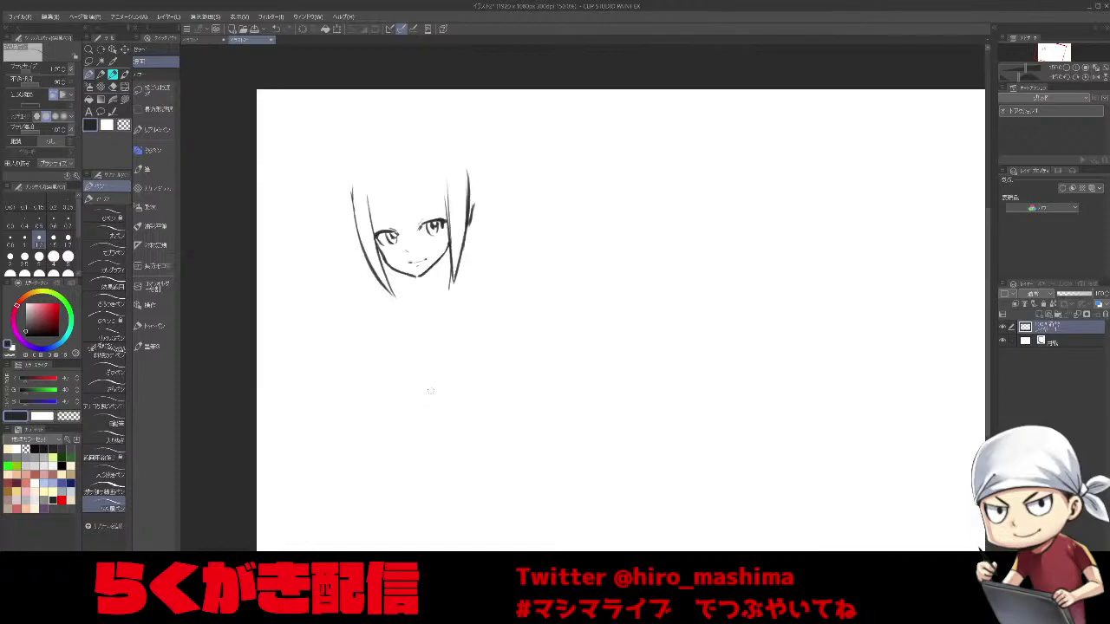
Draw the thin eyebrows and the parted bangs falling to both sides of the forehead.
{"action": "left_click_drag", "start_coordinate": [426, 390], "coordinate": [432, 430]}
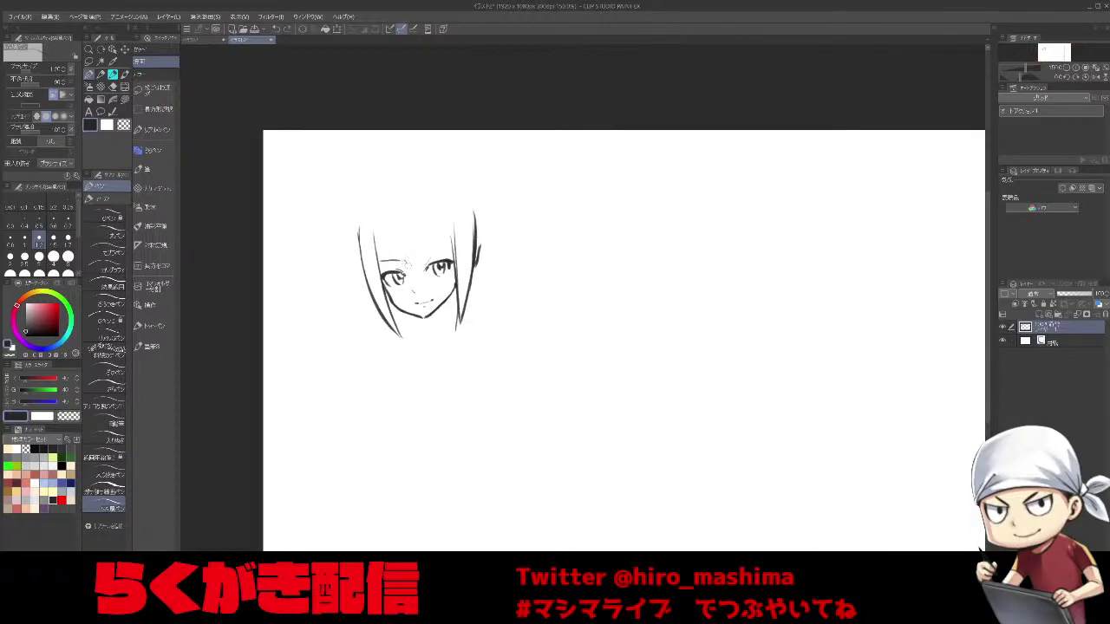
{"action": "mouse_move", "coordinate": [439, 224]}
{"action": "left_mouse_down"}
{"action": "mouse_move", "coordinate": [434, 252]}
{"action": "mouse_move", "coordinate": [376, 302]}
{"action": "left_mouse_up"}
{"action": "left_click_drag", "start_coordinate": [387, 258], "coordinate": [378, 299]}
{"action": "key", "text": "^"}
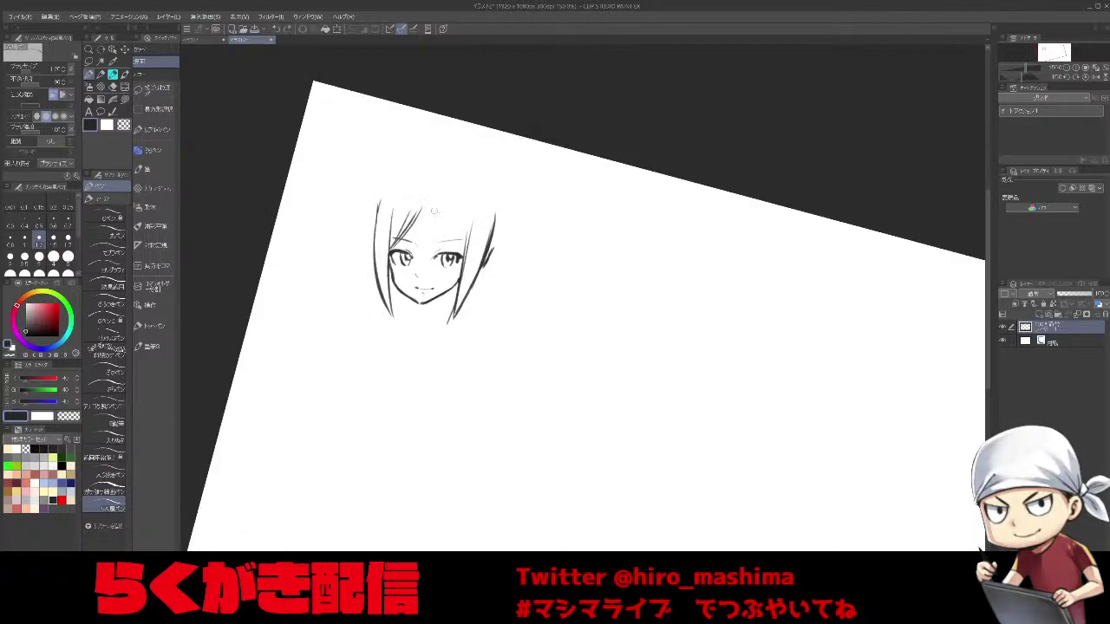
{"action": "left_click_drag", "start_coordinate": [435, 215], "coordinate": [468, 247]}
Outline both upper sides of the head from the crown down to the side hair locks.
{"action": "key", "text": "minus"}
{"action": "mouse_move", "coordinate": [359, 304]}
{"action": "left_mouse_down"}
{"action": "mouse_move", "coordinate": [377, 245]}
{"action": "mouse_move", "coordinate": [371, 252]}
{"action": "left_mouse_up"}
{"action": "key", "text": "ctrl+z"}
{"action": "left_click_drag", "start_coordinate": [457, 241], "coordinate": [476, 274]}
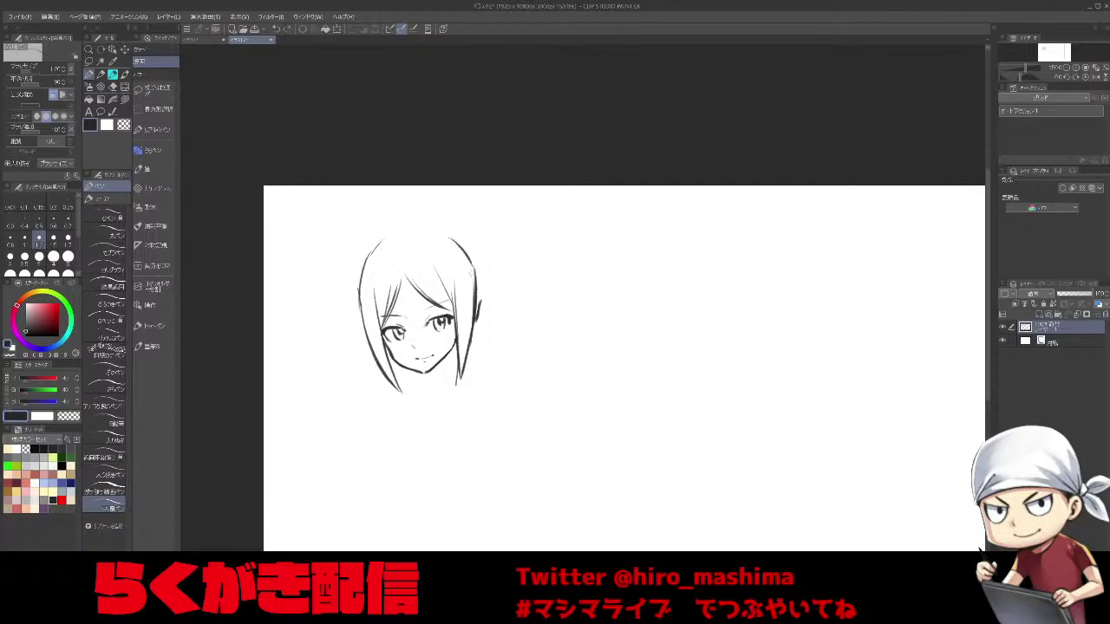
Draw tied-up spiky hair tufts above the crown and along the right side of the head.
{"action": "mouse_move", "coordinate": [399, 229]}
{"action": "left_mouse_down"}
{"action": "mouse_move", "coordinate": [417, 225]}
{"action": "mouse_move", "coordinate": [395, 204]}
{"action": "mouse_move", "coordinate": [398, 185]}
{"action": "mouse_move", "coordinate": [404, 219]}
{"action": "mouse_move", "coordinate": [394, 223]}
{"action": "left_mouse_up"}
{"action": "key", "text": "ctrl+z"}
{"action": "mouse_move", "coordinate": [415, 186]}
{"action": "left_mouse_down"}
{"action": "mouse_move", "coordinate": [416, 215]}
{"action": "mouse_move", "coordinate": [398, 225]}
{"action": "left_mouse_up"}
{"action": "mouse_move", "coordinate": [456, 186]}
{"action": "left_mouse_down"}
{"action": "mouse_move", "coordinate": [416, 220]}
{"action": "mouse_move", "coordinate": [476, 187]}
{"action": "left_mouse_up"}
{"action": "key", "text": "ctrl+z"}
{"action": "mouse_move", "coordinate": [451, 234]}
{"action": "left_mouse_down"}
{"action": "mouse_move", "coordinate": [478, 187]}
{"action": "mouse_move", "coordinate": [475, 198]}
{"action": "mouse_move", "coordinate": [517, 195]}
{"action": "left_mouse_up"}
{"action": "mouse_move", "coordinate": [517, 196]}
{"action": "left_mouse_down"}
{"action": "mouse_move", "coordinate": [486, 246]}
{"action": "mouse_move", "coordinate": [496, 229]}
{"action": "left_mouse_up"}
{"action": "left_click_drag", "start_coordinate": [498, 232], "coordinate": [479, 255]}
{"action": "key", "text": "ctrl+z"}
{"action": "left_click_drag", "start_coordinate": [487, 255], "coordinate": [539, 304]}
{"action": "key", "text": "ctrl+z"}
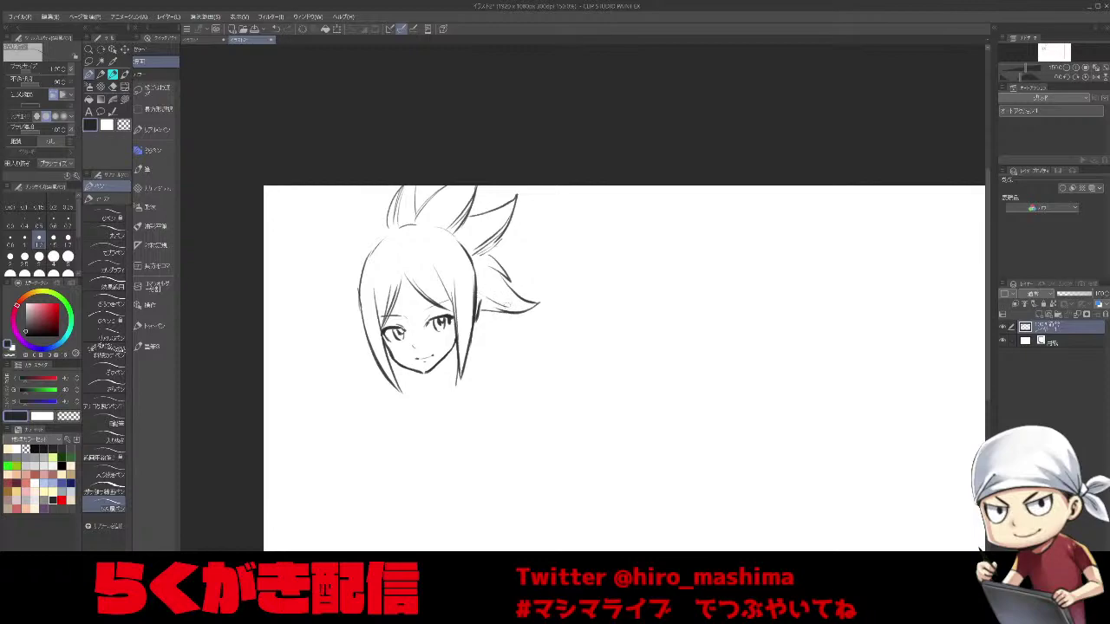
Draw spiky hair tufts on the left side of the head, redoing strokes as needed.
{"action": "mouse_move", "coordinate": [374, 251]}
{"action": "left_mouse_down"}
{"action": "mouse_move", "coordinate": [356, 208]}
{"action": "mouse_move", "coordinate": [385, 219]}
{"action": "mouse_move", "coordinate": [373, 250]}
{"action": "mouse_move", "coordinate": [328, 270]}
{"action": "mouse_move", "coordinate": [362, 268]}
{"action": "mouse_move", "coordinate": [341, 310]}
{"action": "left_mouse_up"}
{"action": "key", "text": "ctrl+z"}
{"action": "left_click_drag", "start_coordinate": [359, 271], "coordinate": [330, 319]}
{"action": "mouse_move", "coordinate": [330, 320]}
{"action": "left_mouse_down"}
{"action": "mouse_move", "coordinate": [359, 308]}
{"action": "mouse_move", "coordinate": [336, 315]}
{"action": "mouse_move", "coordinate": [355, 357]}
{"action": "left_mouse_up"}
{"action": "key", "text": "ctrl+z"}
{"action": "key", "text": "ctrl+z"}
{"action": "key", "text": "ctrl+z"}
{"action": "left_click_drag", "start_coordinate": [359, 302], "coordinate": [361, 364]}
Draw the neck and collar lines, and add smaller hair spikes at the lower right of the head.
{"action": "left_click_drag", "start_coordinate": [445, 357], "coordinate": [449, 379]}
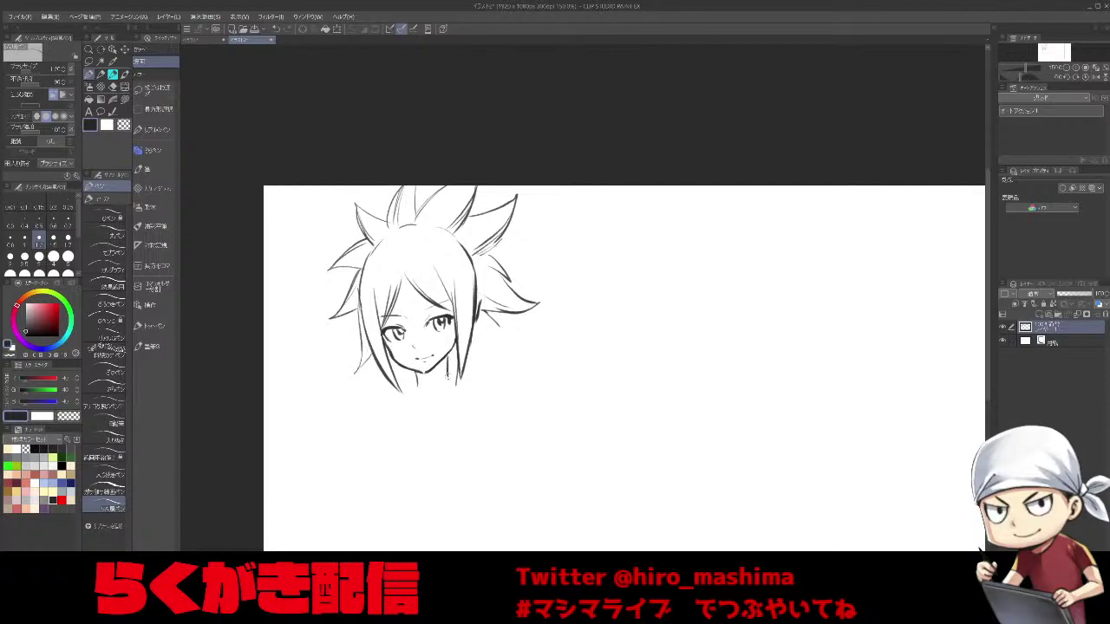
{"action": "left_click_drag", "start_coordinate": [489, 323], "coordinate": [504, 336]}
{"action": "left_click_drag", "start_coordinate": [504, 336], "coordinate": [474, 359]}
{"action": "left_click_drag", "start_coordinate": [404, 373], "coordinate": [403, 392]}
{"action": "mouse_move", "coordinate": [451, 350]}
{"action": "left_mouse_down"}
{"action": "mouse_move", "coordinate": [453, 387]}
{"action": "mouse_move", "coordinate": [396, 398]}
{"action": "mouse_move", "coordinate": [421, 402]}
{"action": "left_mouse_up"}
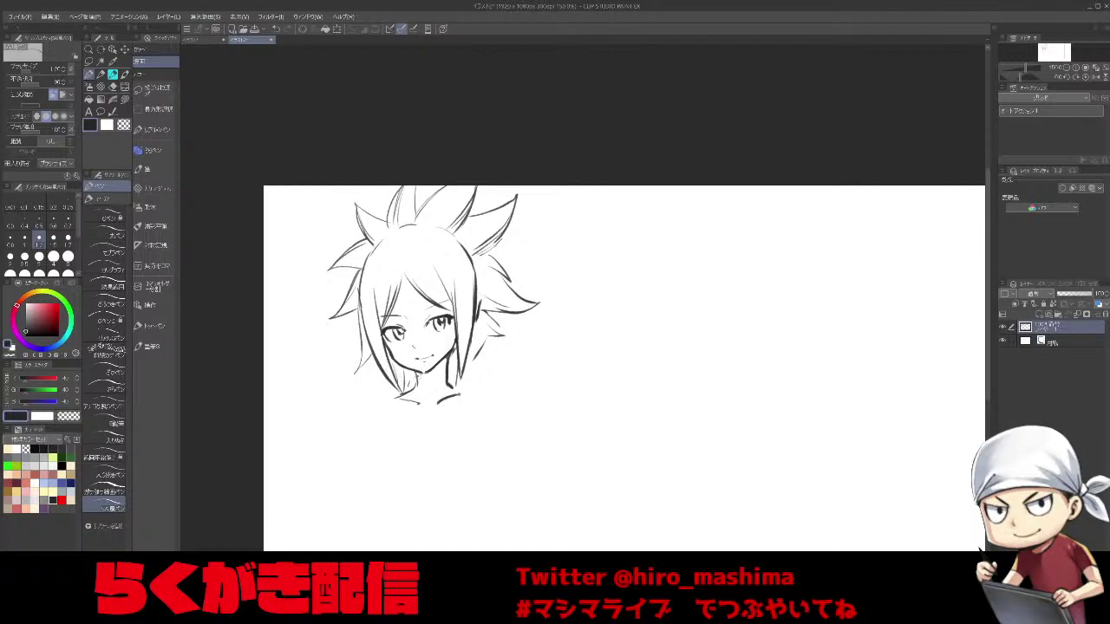
Transform the head sketch to move it slightly down and to the left on the canvas.
{"action": "key", "text": "ctrl+minus"}
{"action": "key", "text": "ctrl+t"}
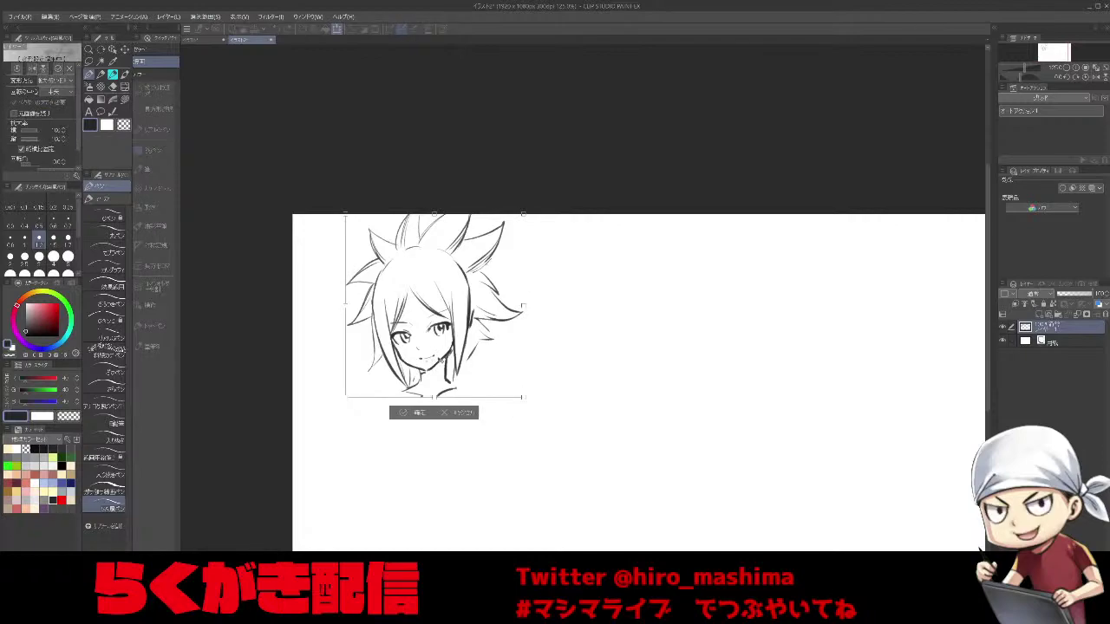
{"action": "left_click_drag", "start_coordinate": [441, 360], "coordinate": [430, 367]}
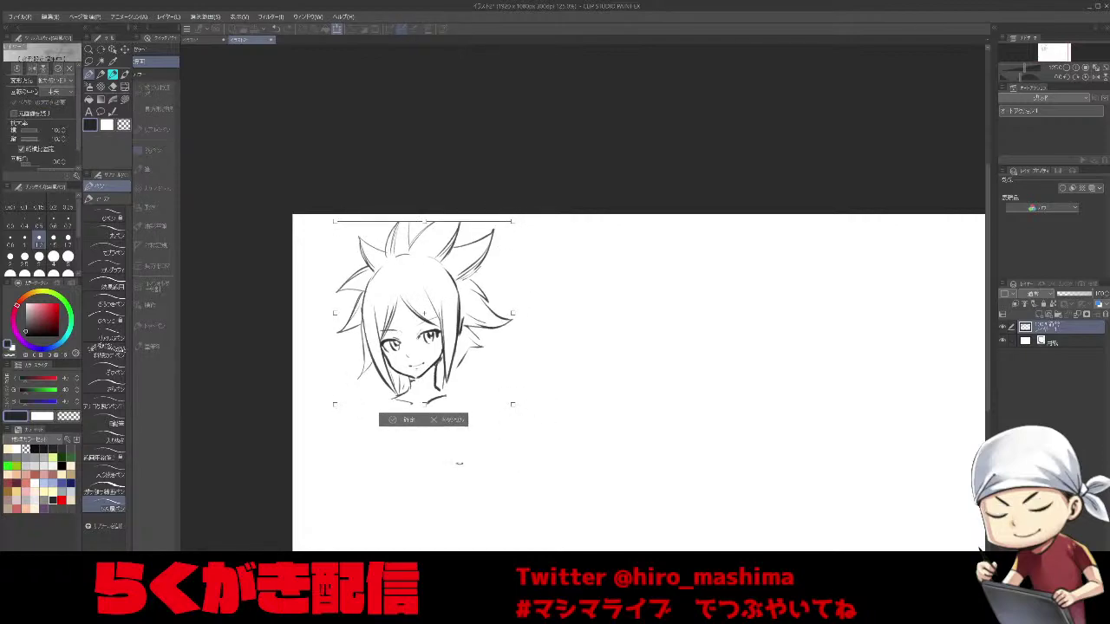
{"action": "key", "text": "Return"}
{"action": "key", "text": "ctrl+plus"}
{"action": "left_click_drag", "start_coordinate": [577, 402], "coordinate": [567, 386]}
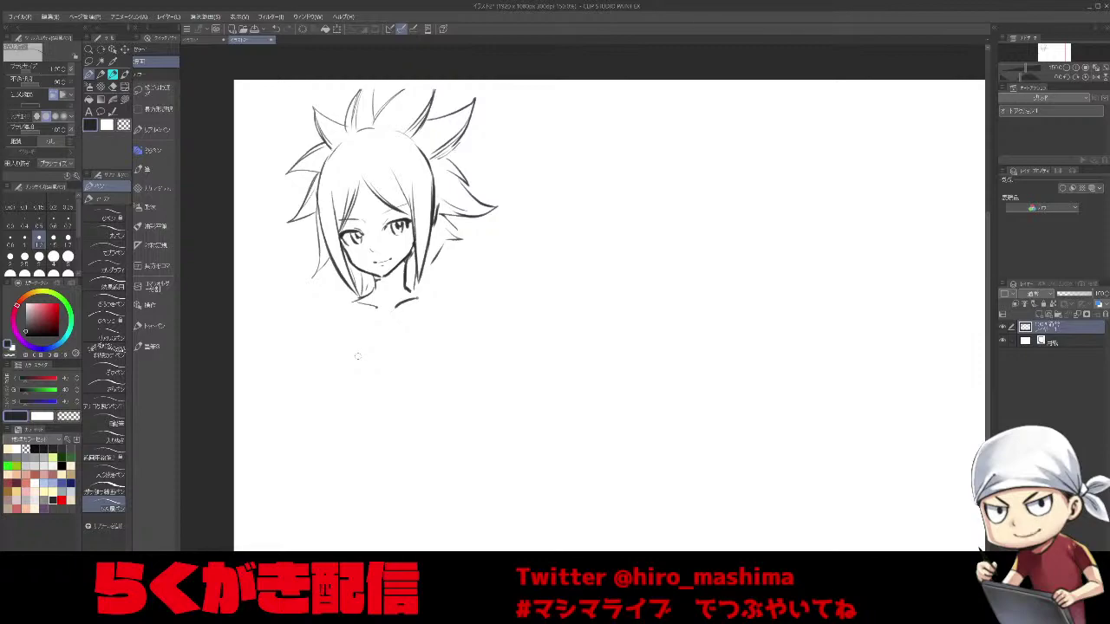
Sketch the jawline and ear of a second head below the girl, redoing strokes that do not fit.
{"action": "left_click_drag", "start_coordinate": [415, 401], "coordinate": [410, 425]}
{"action": "left_click_drag", "start_coordinate": [526, 455], "coordinate": [535, 390]}
{"action": "left_click_drag", "start_coordinate": [444, 334], "coordinate": [440, 394]}
{"action": "key", "text": "ctrl+z"}
{"action": "mouse_move", "coordinate": [444, 333]}
{"action": "left_mouse_down"}
{"action": "mouse_move", "coordinate": [440, 395]}
{"action": "mouse_move", "coordinate": [429, 398]}
{"action": "mouse_move", "coordinate": [438, 418]}
{"action": "mouse_move", "coordinate": [439, 397]}
{"action": "mouse_move", "coordinate": [418, 443]}
{"action": "mouse_move", "coordinate": [375, 463]}
{"action": "mouse_move", "coordinate": [348, 431]}
{"action": "left_mouse_up"}
{"action": "key", "text": "ctrl+z"}
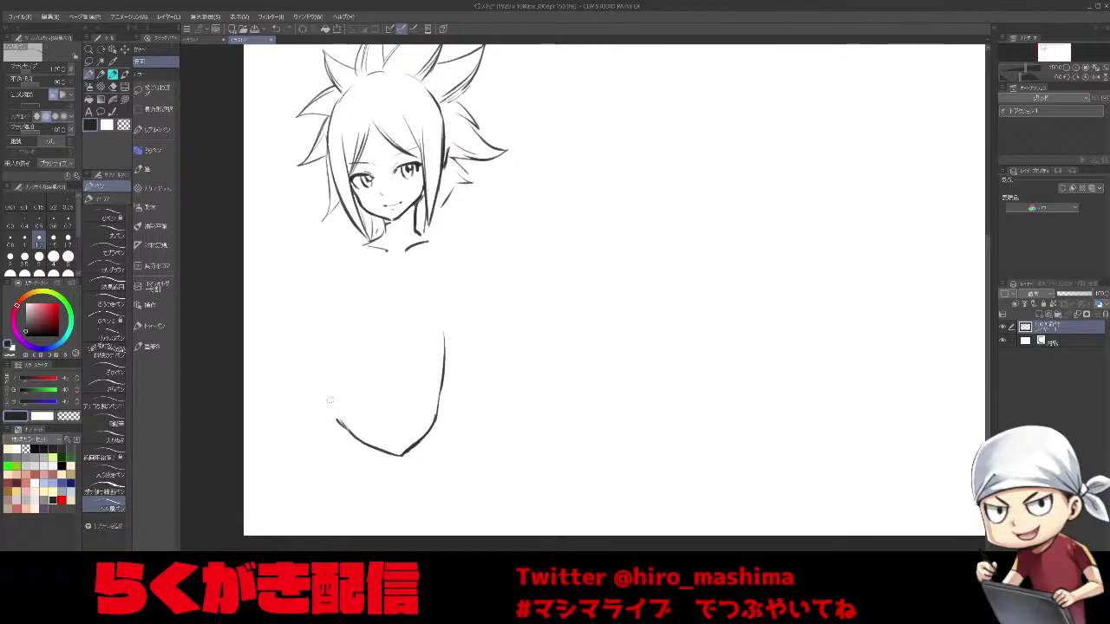
{"action": "key", "text": "ctrl+z"}
{"action": "mouse_move", "coordinate": [313, 399]}
{"action": "left_mouse_down"}
{"action": "mouse_move", "coordinate": [336, 420]}
{"action": "mouse_move", "coordinate": [327, 407]}
{"action": "left_mouse_up"}
{"action": "key", "text": "ctrl+z"}
{"action": "scroll", "coordinate": [329, 403], "scroll_direction": "down", "scroll_amount": 1}
Draw the second character's nose, frowning mouth, and the narrowed eye and slanted brow on the right side of the face.
{"action": "left_click_drag", "start_coordinate": [428, 386], "coordinate": [422, 411]}
{"action": "mouse_move", "coordinate": [407, 392]}
{"action": "left_mouse_down"}
{"action": "mouse_move", "coordinate": [438, 370]}
{"action": "mouse_move", "coordinate": [427, 400]}
{"action": "left_mouse_up"}
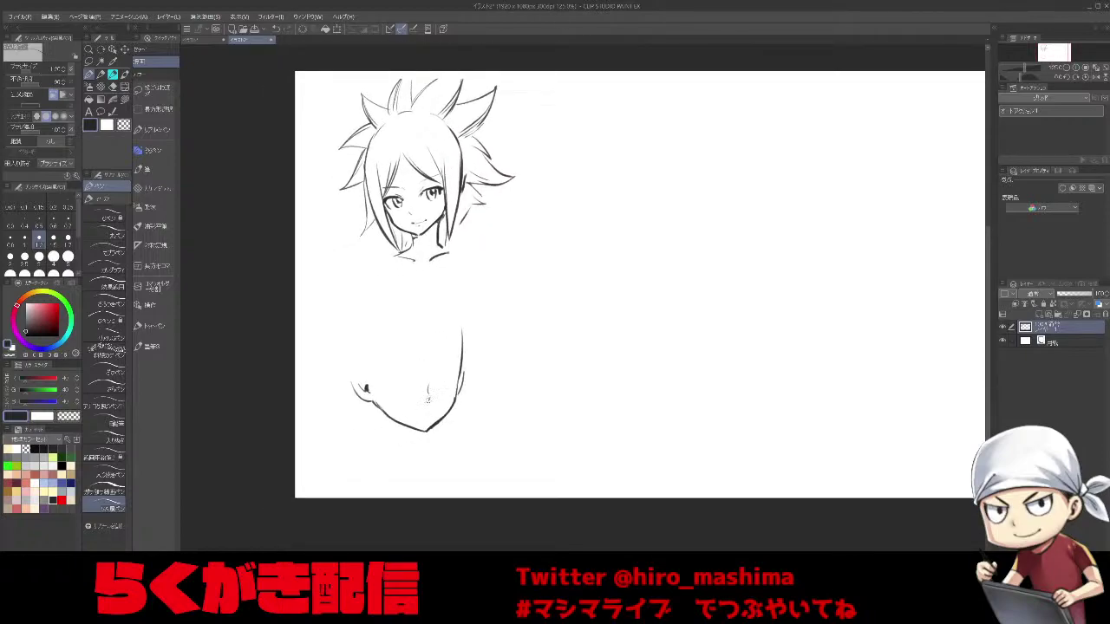
{"action": "key", "text": "minus"}
{"action": "key", "text": "minus"}
{"action": "key", "text": "minus"}
{"action": "left_click_drag", "start_coordinate": [533, 421], "coordinate": [509, 367]}
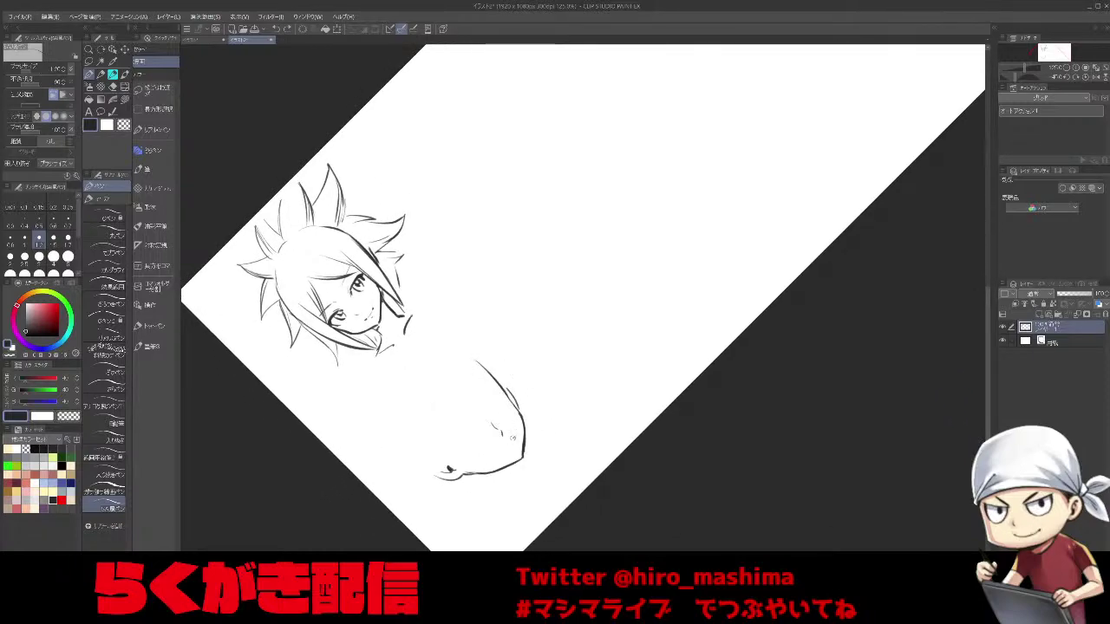
{"action": "left_click_drag", "start_coordinate": [509, 446], "coordinate": [502, 456]}
{"action": "mouse_move", "coordinate": [492, 396]}
{"action": "left_mouse_down"}
{"action": "mouse_move", "coordinate": [487, 412]}
{"action": "mouse_move", "coordinate": [503, 423]}
{"action": "mouse_move", "coordinate": [493, 413]}
{"action": "left_mouse_up"}
{"action": "key", "text": "asciicircum"}
{"action": "key", "text": "asciicircum"}
{"action": "key", "text": "asciicircum"}
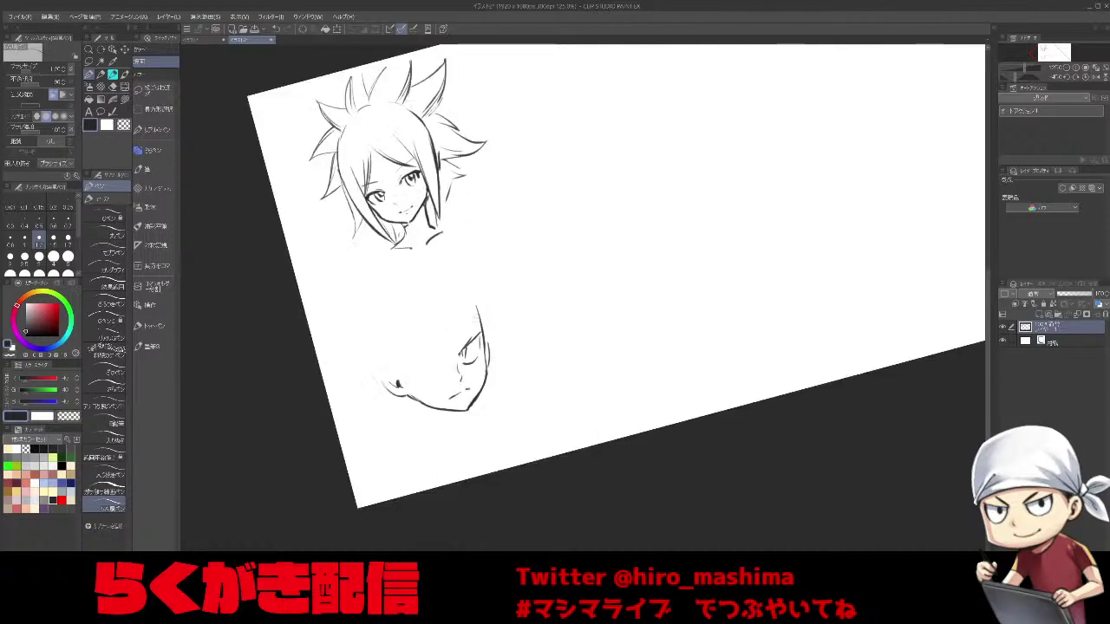
Draw the angry eye and brow on the left side, plus hair tufts at both sides and spikes above the forehead.
{"action": "scroll", "coordinate": [454, 356], "scroll_direction": "up", "scroll_amount": 1}
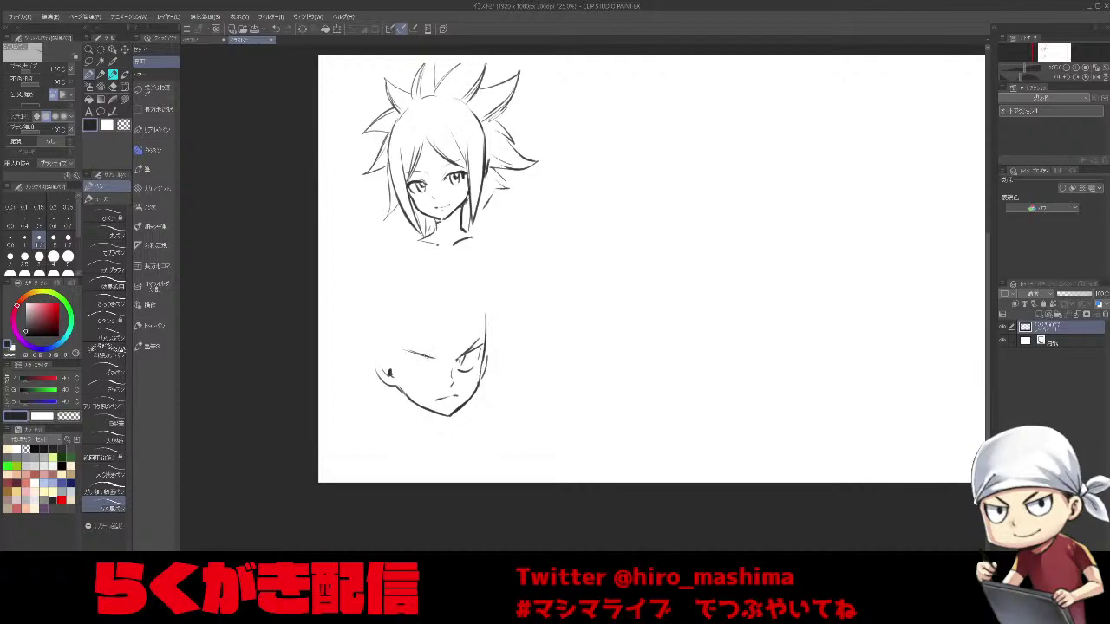
{"action": "mouse_move", "coordinate": [397, 347]}
{"action": "left_mouse_down"}
{"action": "mouse_move", "coordinate": [415, 354]}
{"action": "mouse_move", "coordinate": [404, 363]}
{"action": "mouse_move", "coordinate": [418, 378]}
{"action": "left_mouse_up"}
{"action": "mouse_move", "coordinate": [405, 347]}
{"action": "left_mouse_down"}
{"action": "mouse_move", "coordinate": [440, 356]}
{"action": "mouse_move", "coordinate": [395, 378]}
{"action": "mouse_move", "coordinate": [364, 371]}
{"action": "left_mouse_up"}
{"action": "left_click_drag", "start_coordinate": [406, 322], "coordinate": [401, 349]}
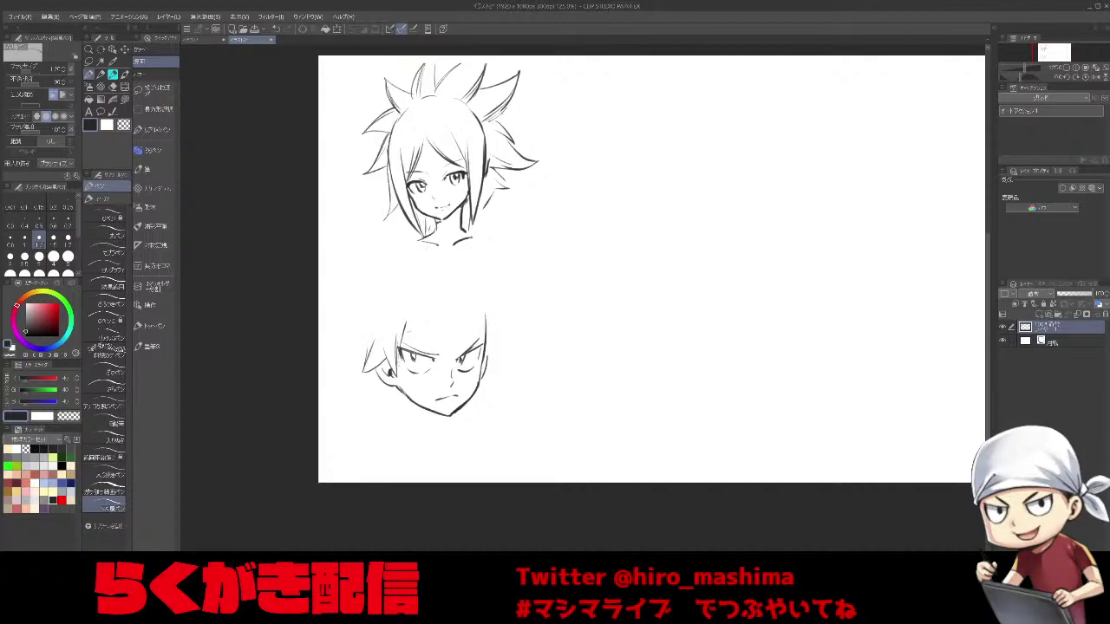
{"action": "mouse_move", "coordinate": [415, 314]}
{"action": "left_mouse_down"}
{"action": "mouse_move", "coordinate": [444, 269]}
{"action": "mouse_move", "coordinate": [490, 267]}
{"action": "left_mouse_up"}
{"action": "mouse_move", "coordinate": [468, 303]}
{"action": "left_mouse_down"}
{"action": "mouse_move", "coordinate": [502, 310]}
{"action": "mouse_move", "coordinate": [473, 308]}
{"action": "mouse_move", "coordinate": [485, 349]}
{"action": "left_mouse_up"}
{"action": "mouse_move", "coordinate": [474, 314]}
{"action": "left_mouse_down"}
{"action": "mouse_move", "coordinate": [492, 368]}
{"action": "mouse_move", "coordinate": [504, 345]}
{"action": "left_mouse_up"}
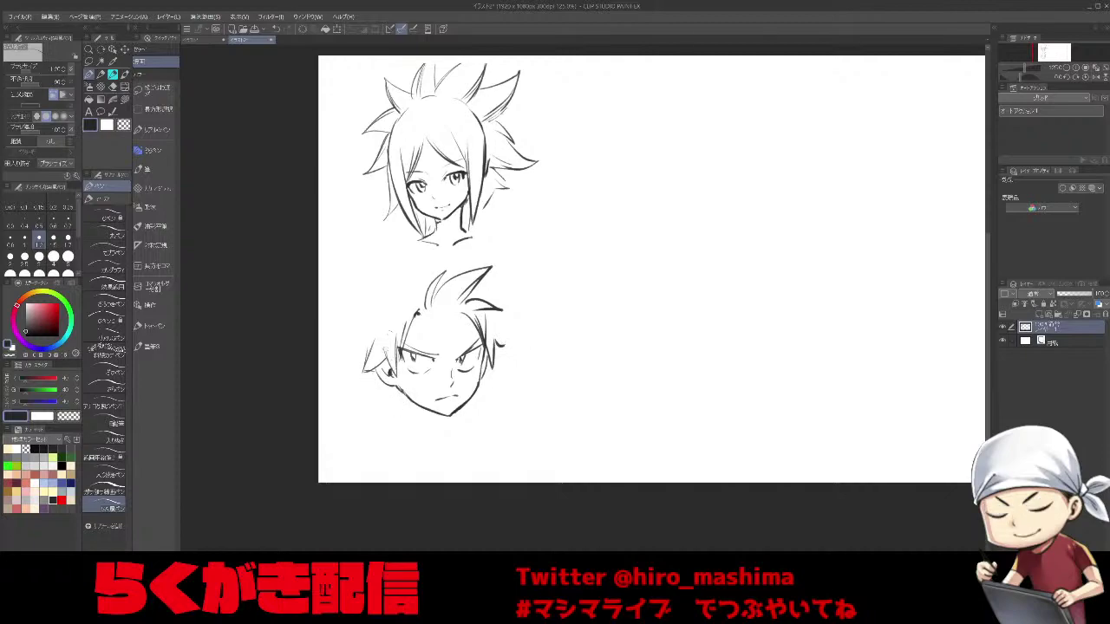
Draw the boy's neck and a raised, notched jacket collar on both sides below the chin.
{"action": "mouse_move", "coordinate": [406, 385]}
{"action": "left_mouse_down"}
{"action": "mouse_move", "coordinate": [379, 395]}
{"action": "mouse_move", "coordinate": [413, 424]}
{"action": "mouse_move", "coordinate": [404, 395]}
{"action": "mouse_move", "coordinate": [374, 403]}
{"action": "mouse_move", "coordinate": [415, 431]}
{"action": "mouse_move", "coordinate": [411, 395]}
{"action": "left_mouse_up"}
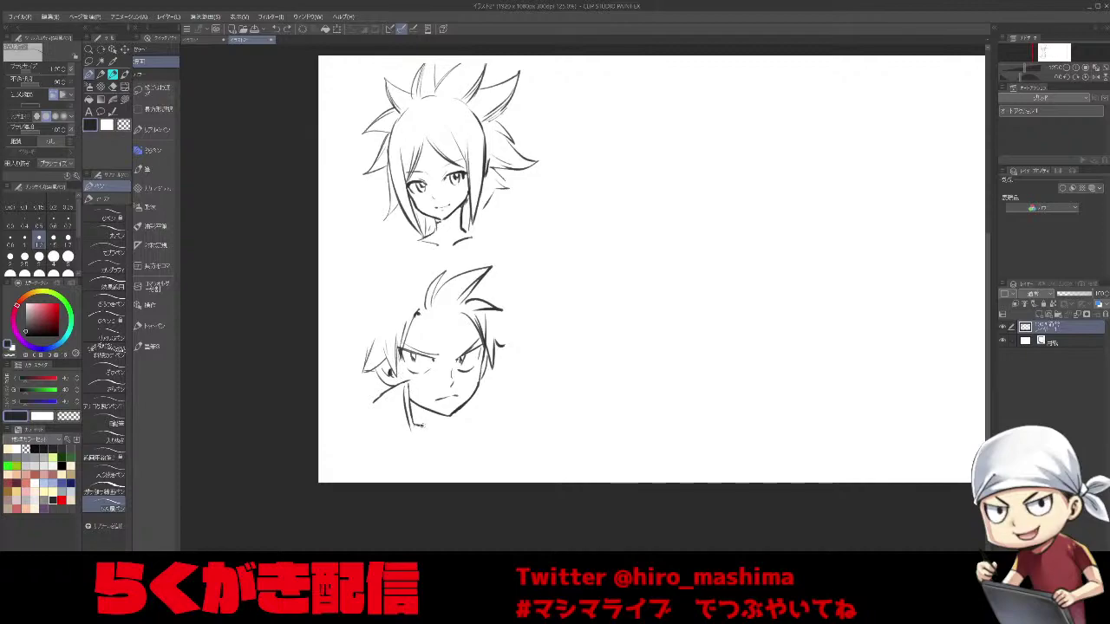
{"action": "left_click_drag", "start_coordinate": [423, 437], "coordinate": [429, 453]}
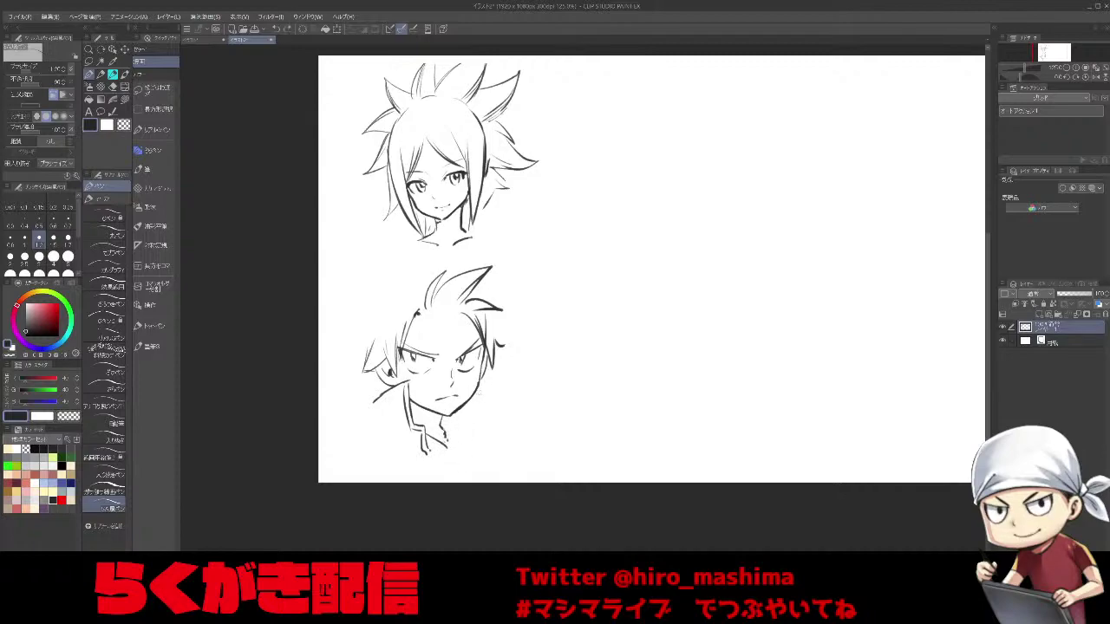
{"action": "left_click_drag", "start_coordinate": [464, 434], "coordinate": [455, 451]}
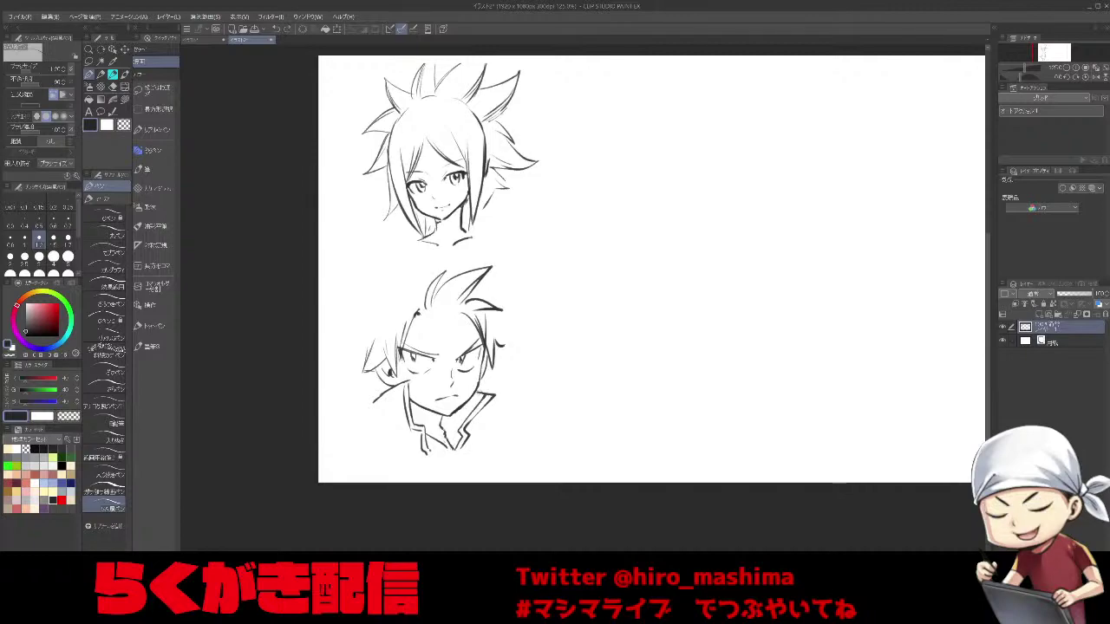
Outline the left part of the jacket and fill both sides of the jacket with black.
{"action": "key", "text": "g"}
{"action": "left_click", "coordinate": [473, 398]}
{"action": "left_click", "coordinate": [451, 434]}
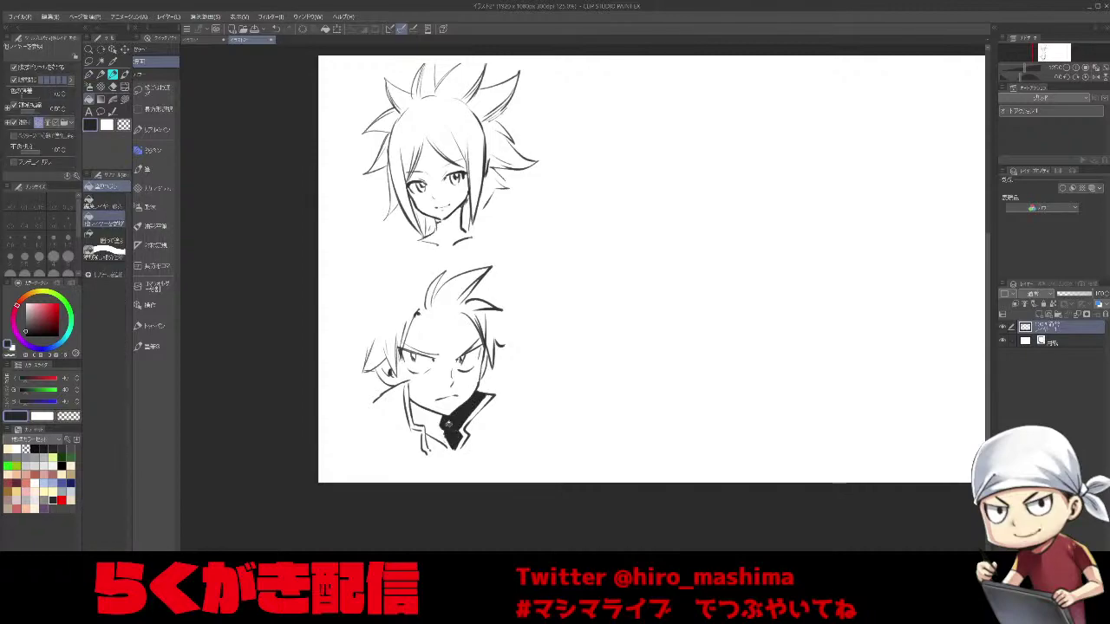
{"action": "key", "text": "p"}
{"action": "mouse_move", "coordinate": [403, 380]}
{"action": "left_mouse_down"}
{"action": "mouse_move", "coordinate": [412, 429]}
{"action": "mouse_move", "coordinate": [371, 453]}
{"action": "left_mouse_up"}
{"action": "key", "text": "g"}
{"action": "left_click", "coordinate": [399, 410]}
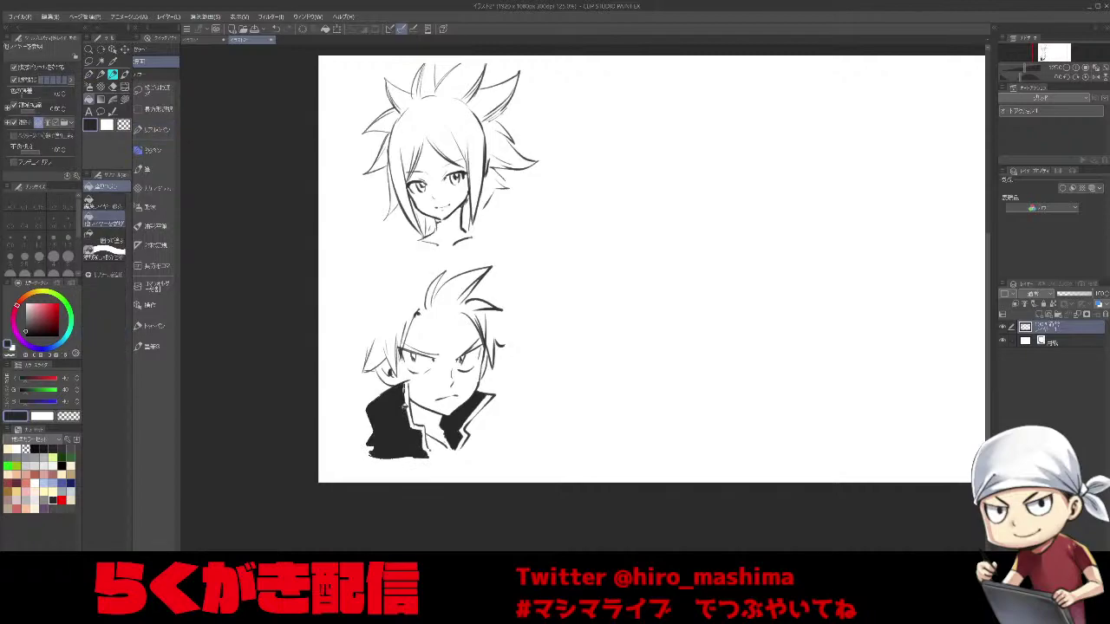
Lasso the boy's whole head and jacket and transform the selection to move it slightly down.
{"action": "key", "text": "m"}
{"action": "mouse_move", "coordinate": [508, 262]}
{"action": "left_mouse_down"}
{"action": "mouse_move", "coordinate": [408, 477]}
{"action": "mouse_move", "coordinate": [408, 260]}
{"action": "left_mouse_up"}
{"action": "key", "text": "ctrl+t"}
{"action": "left_click_drag", "start_coordinate": [501, 409], "coordinate": [500, 416]}
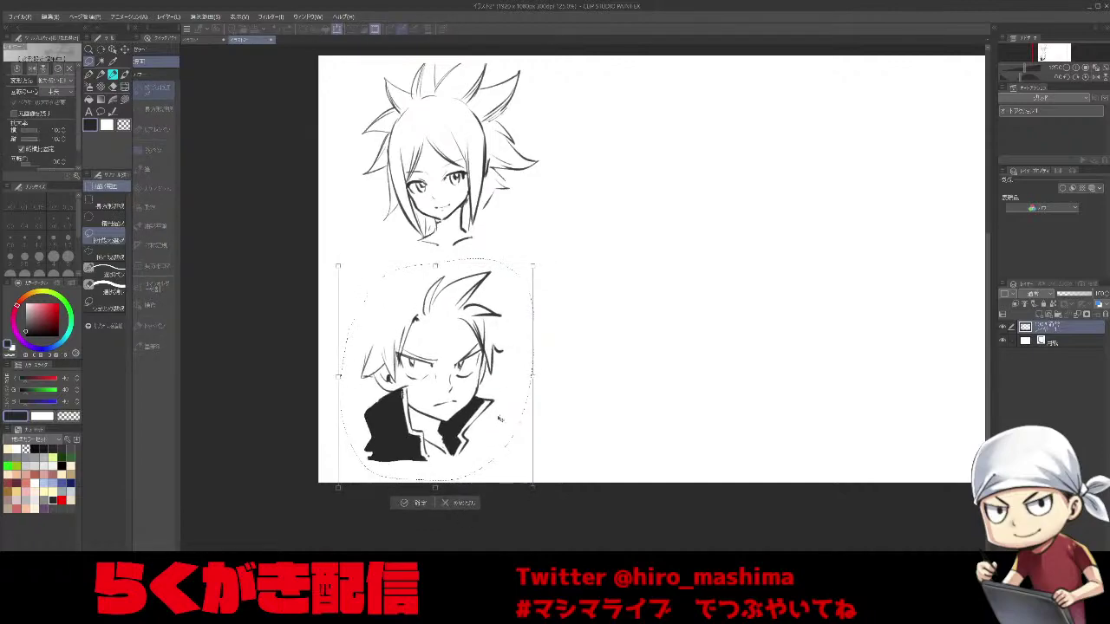
{"action": "left_click", "coordinate": [412, 503]}
{"action": "left_click", "coordinate": [354, 502]}
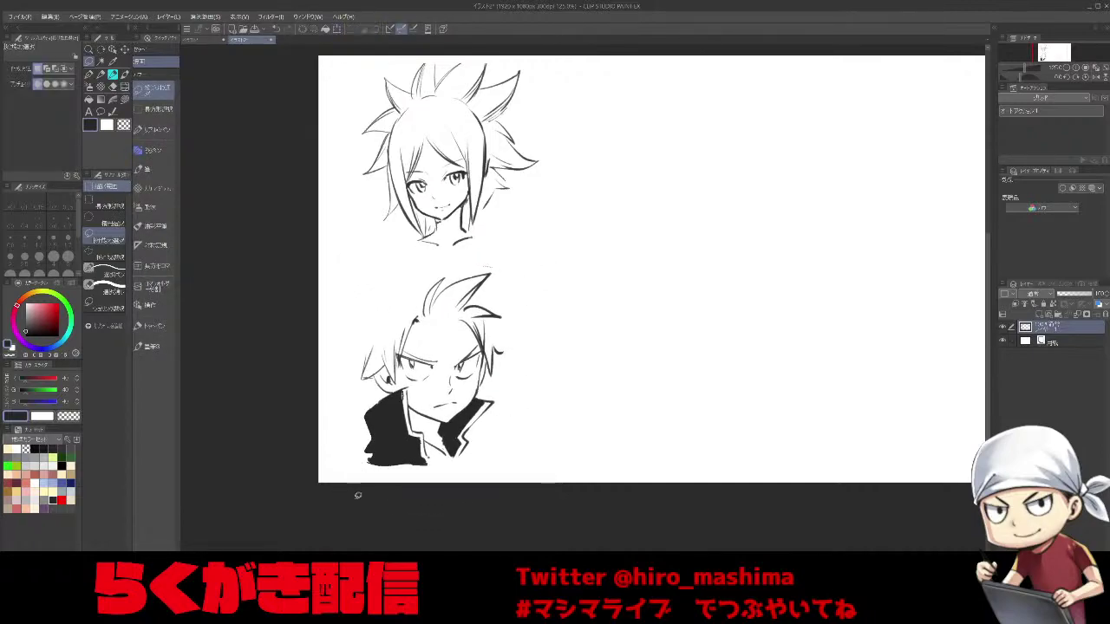
Remove the tall hair spikes above the boy's forehead and draw short jagged hairline strokes in their place.
{"action": "mouse_move", "coordinate": [430, 299]}
{"action": "left_mouse_down"}
{"action": "mouse_move", "coordinate": [484, 273]}
{"action": "mouse_move", "coordinate": [458, 304]}
{"action": "left_mouse_up"}
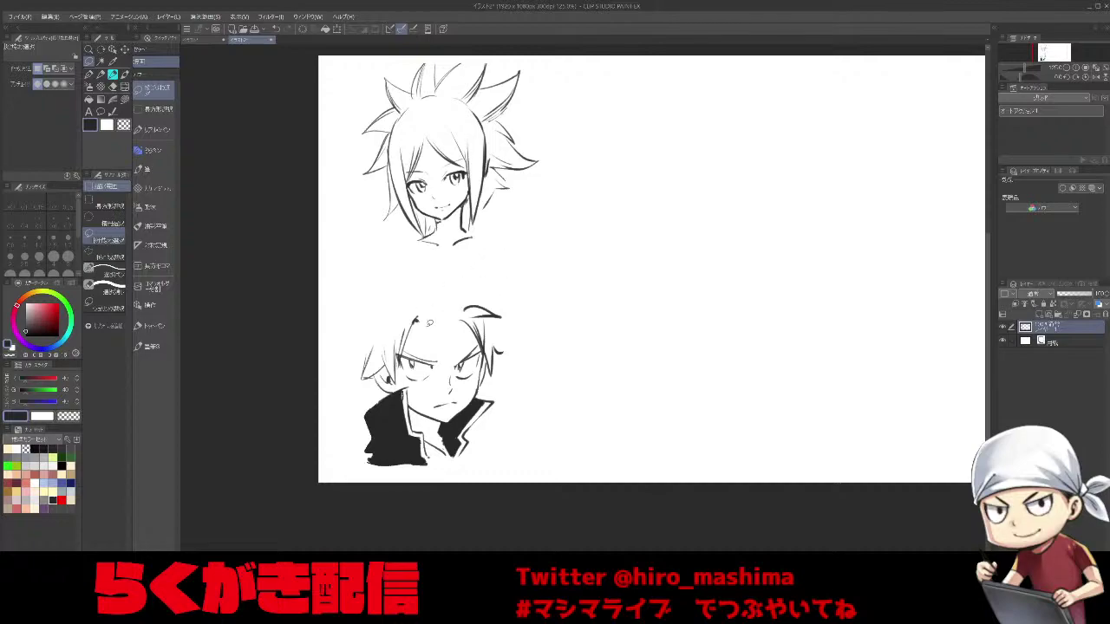
{"action": "key", "text": "p"}
{"action": "key", "text": "ctrl+z"}
{"action": "key", "text": "period"}
{"action": "key", "text": "period"}
{"action": "key", "text": "period"}
{"action": "key", "text": "period"}
{"action": "key", "text": "period"}
{"action": "key", "text": "period"}
{"action": "key", "text": "period"}
{"action": "key", "text": "period"}
{"action": "key", "text": "period"}
{"action": "key", "text": "period"}
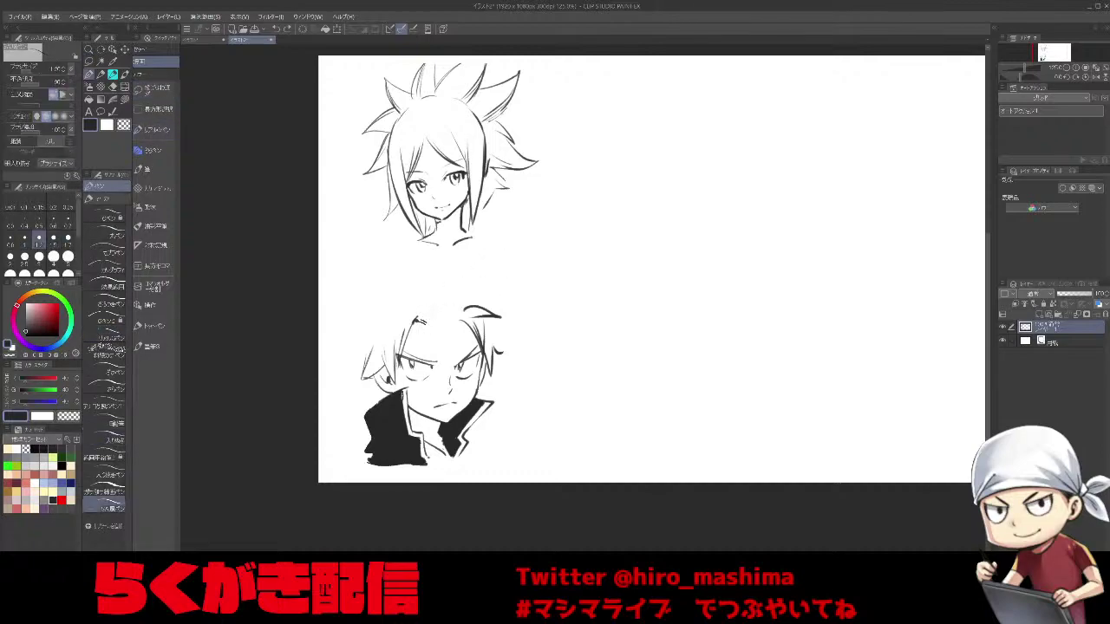
{"action": "mouse_move", "coordinate": [423, 320]}
{"action": "left_mouse_down"}
{"action": "mouse_move", "coordinate": [451, 318]}
{"action": "mouse_move", "coordinate": [429, 323]}
{"action": "left_mouse_up"}
Draw the left goggle lens above the forehead with a double rim and glass reflection lines, redoing the first curve.
{"action": "key", "text": "minus"}
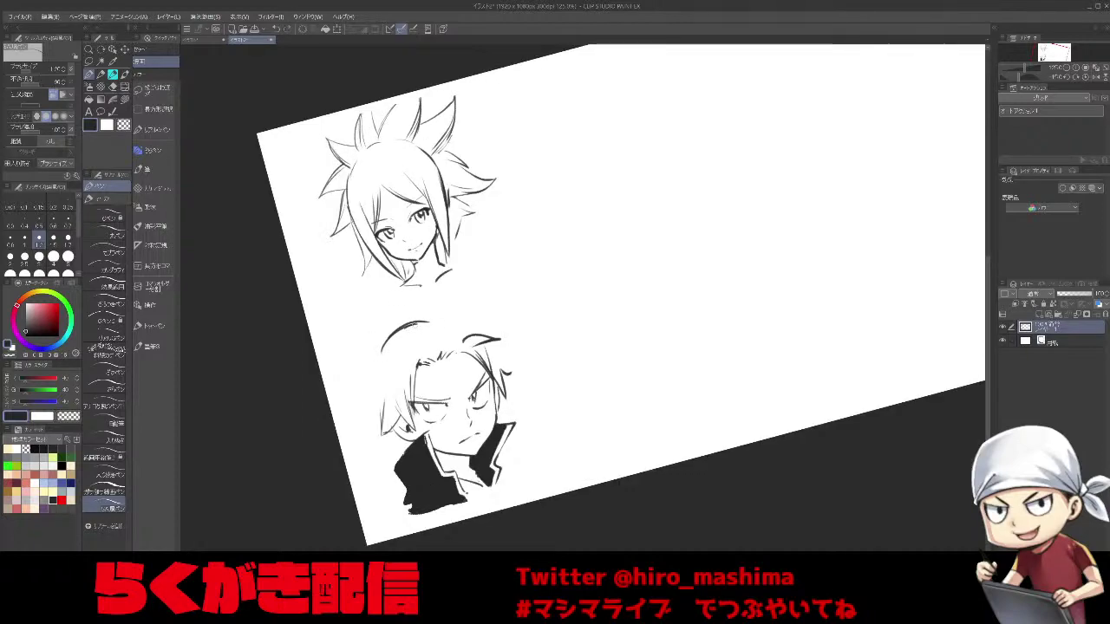
{"action": "key", "text": "ctrl+z"}
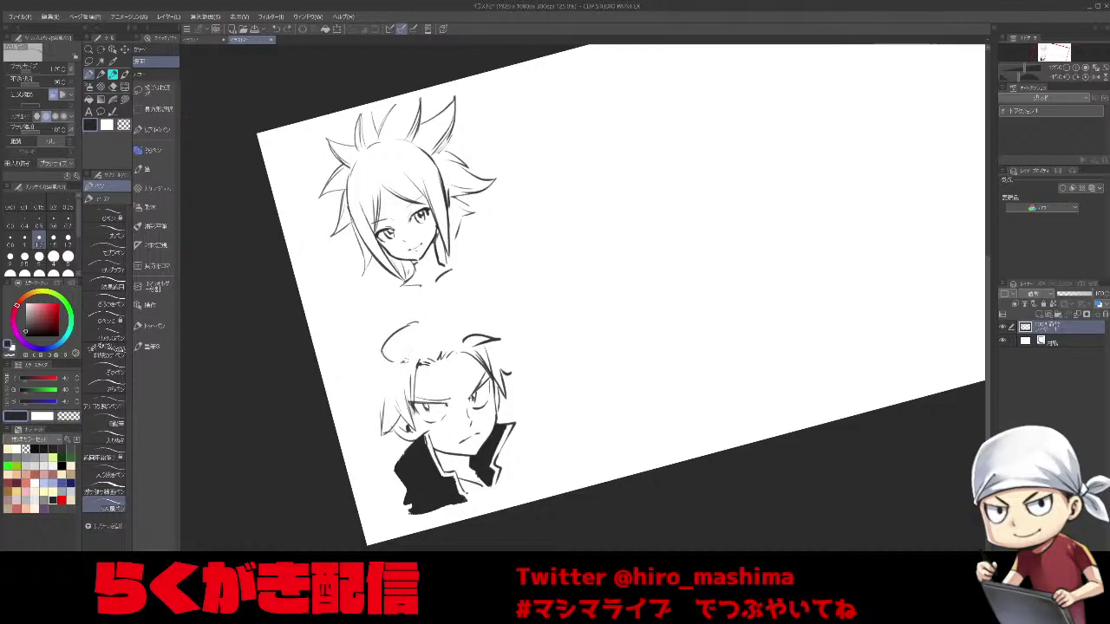
{"action": "left_click_drag", "start_coordinate": [422, 338], "coordinate": [404, 366]}
{"action": "mouse_move", "coordinate": [423, 322]}
{"action": "left_mouse_down"}
{"action": "mouse_move", "coordinate": [430, 344]}
{"action": "mouse_move", "coordinate": [394, 362]}
{"action": "left_mouse_up"}
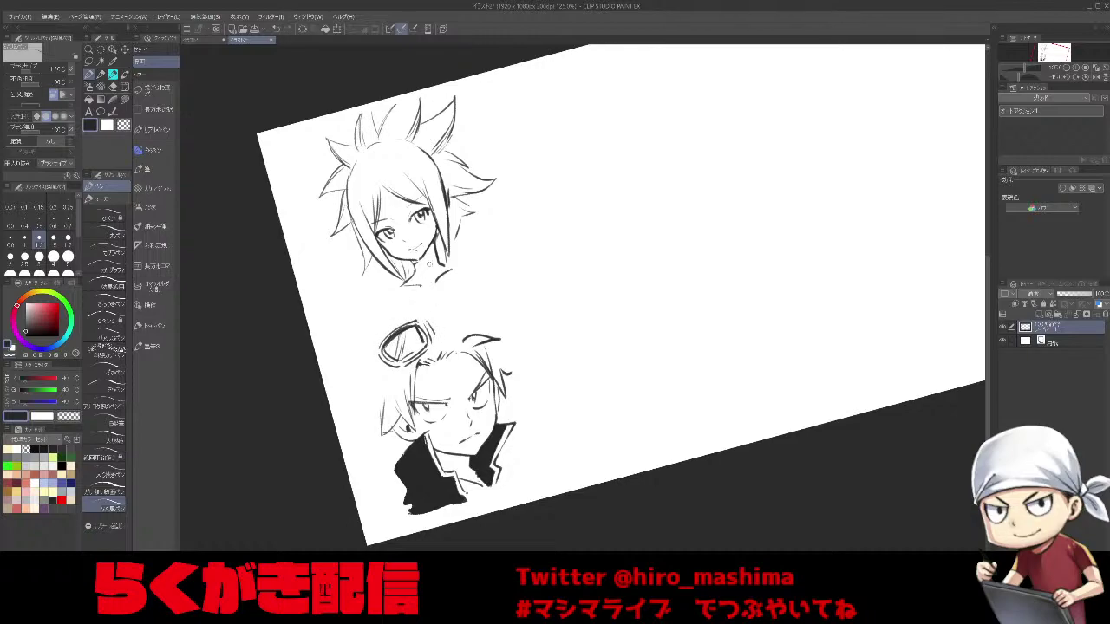
Draw the goggle bridge and the right lens with its rim and reflection lines, undoing misplaced strokes.
{"action": "key", "text": "asciicircum"}
{"action": "key", "text": "asciicircum"}
{"action": "mouse_move", "coordinate": [458, 275]}
{"action": "left_mouse_down"}
{"action": "mouse_move", "coordinate": [462, 374]}
{"action": "mouse_move", "coordinate": [478, 378]}
{"action": "mouse_move", "coordinate": [473, 341]}
{"action": "mouse_move", "coordinate": [491, 347]}
{"action": "mouse_move", "coordinate": [481, 339]}
{"action": "left_mouse_up"}
{"action": "key", "text": "ctrl+z"}
{"action": "key", "text": "ctrl+z"}
{"action": "key", "text": "ctrl+z"}
{"action": "left_click_drag", "start_coordinate": [486, 342], "coordinate": [500, 354]}
{"action": "key", "text": "ctrl+z"}
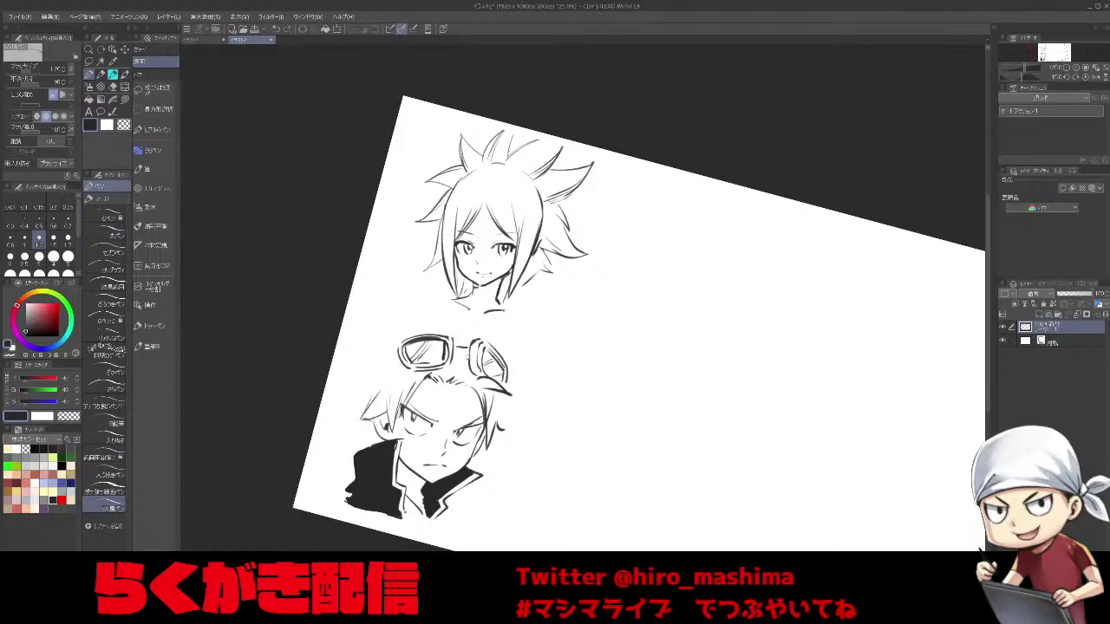
Reduce the pen size and add the outer frame and bridge details around both goggle lenses.
{"action": "key", "text": "minus"}
{"action": "key", "text": "minus"}
{"action": "key", "text": "minus"}
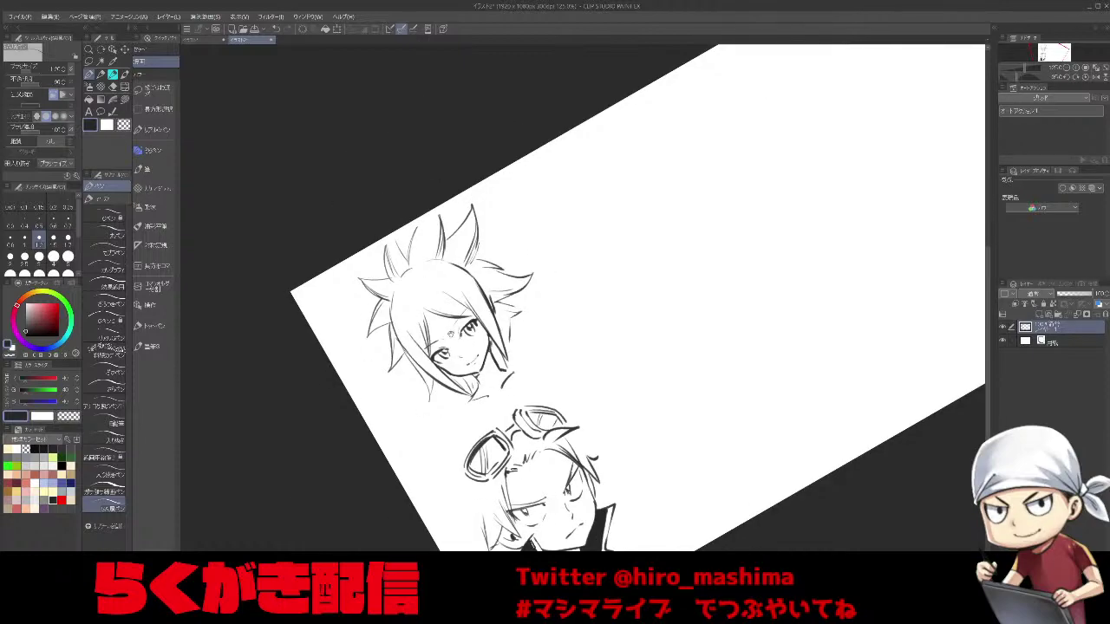
{"action": "left_click_drag", "start_coordinate": [577, 519], "coordinate": [536, 427]}
{"action": "key", "text": "bracketleft"}
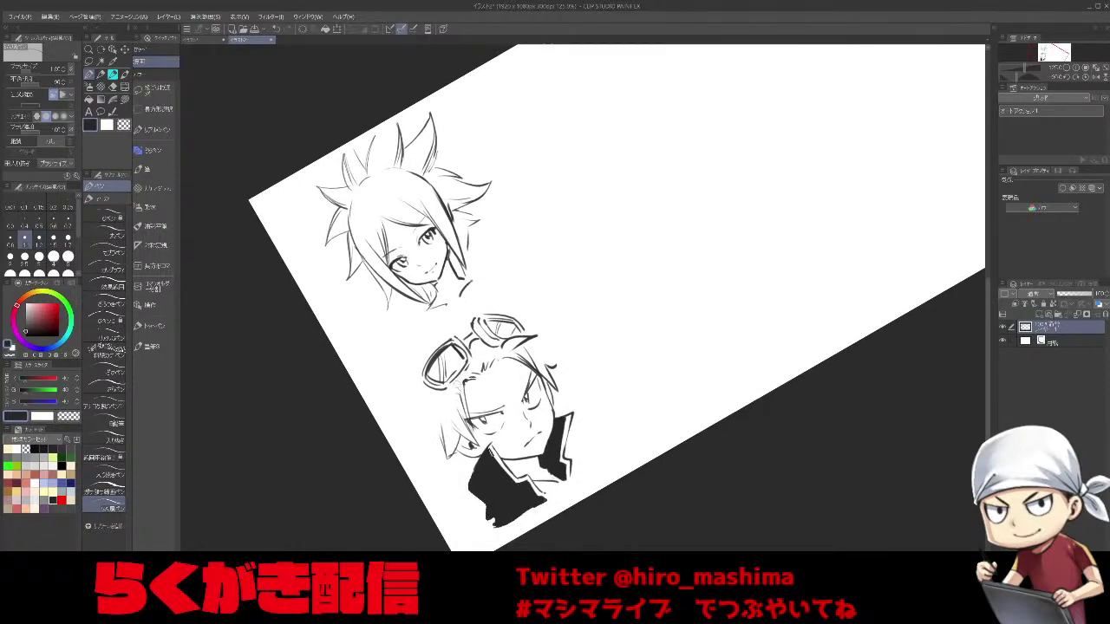
{"action": "key", "text": "ctrl+z"}
{"action": "key", "text": "minus"}
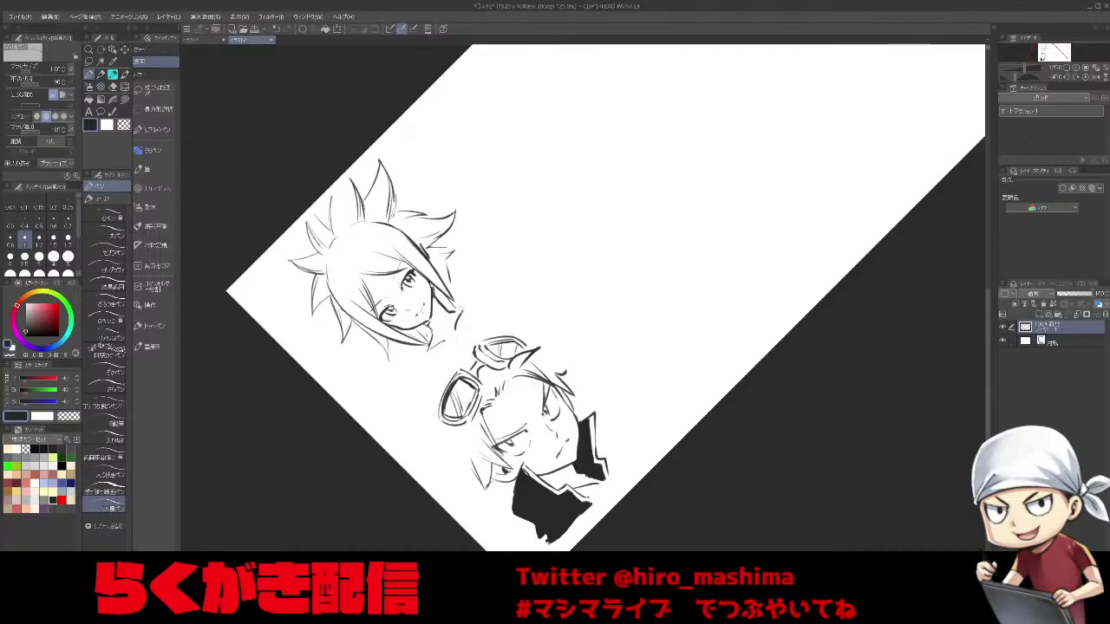
{"action": "mouse_move", "coordinate": [439, 403]}
{"action": "left_mouse_down"}
{"action": "mouse_move", "coordinate": [469, 358]}
{"action": "mouse_move", "coordinate": [498, 369]}
{"action": "mouse_move", "coordinate": [445, 429]}
{"action": "mouse_move", "coordinate": [462, 416]}
{"action": "left_mouse_up"}
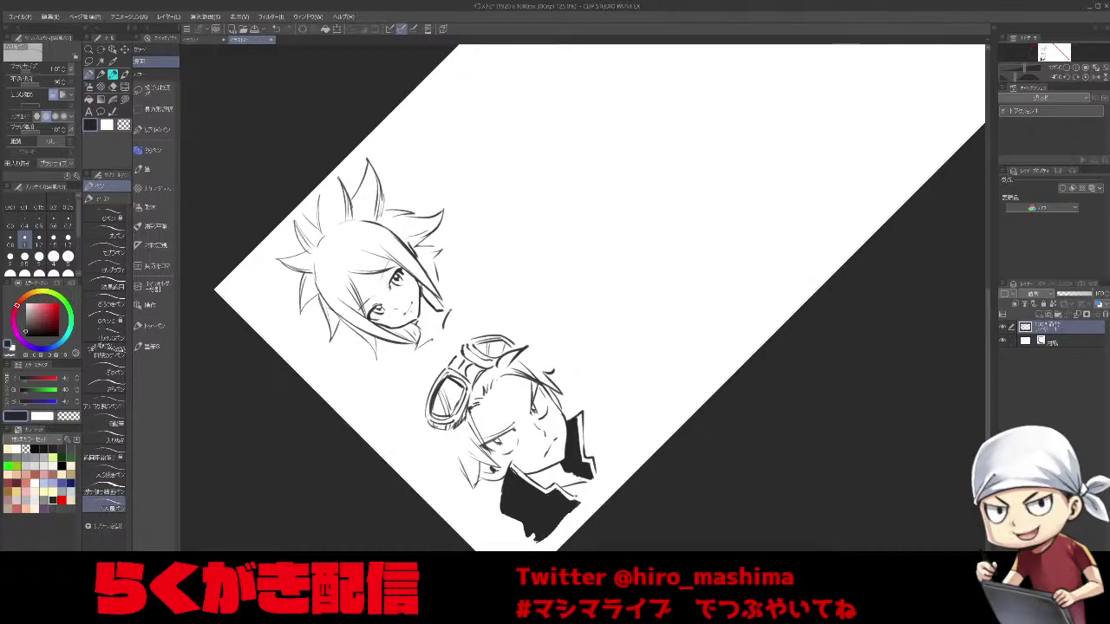
Draw the goggle strap running down the left side of the head and a hair spike behind it.
{"action": "key", "text": "^"}
{"action": "key", "text": "^"}
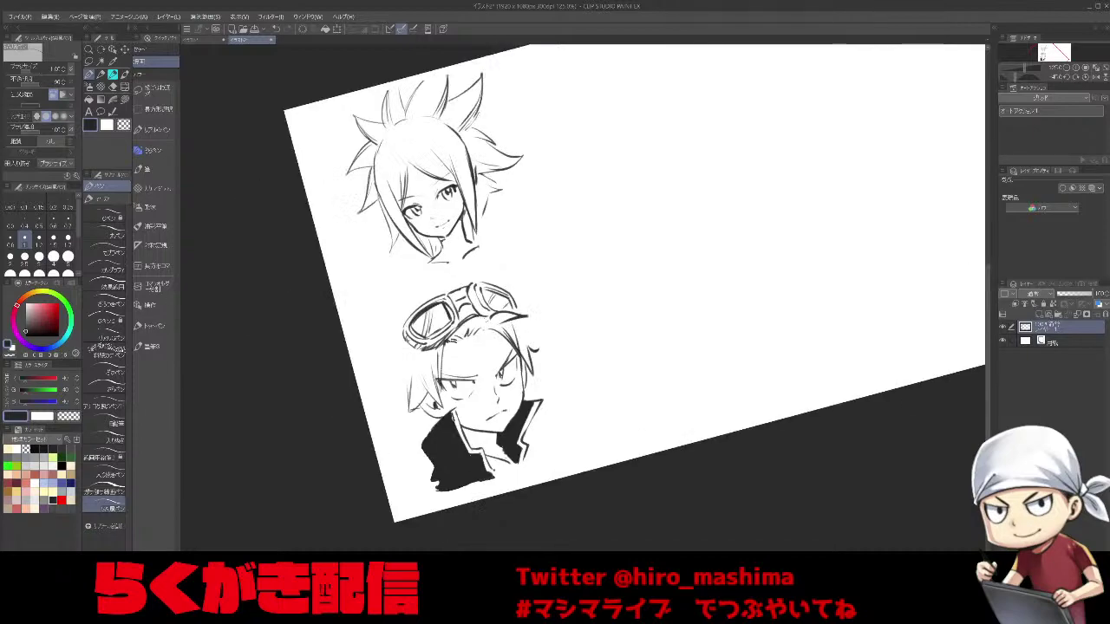
{"action": "left_click_drag", "start_coordinate": [406, 351], "coordinate": [401, 396]}
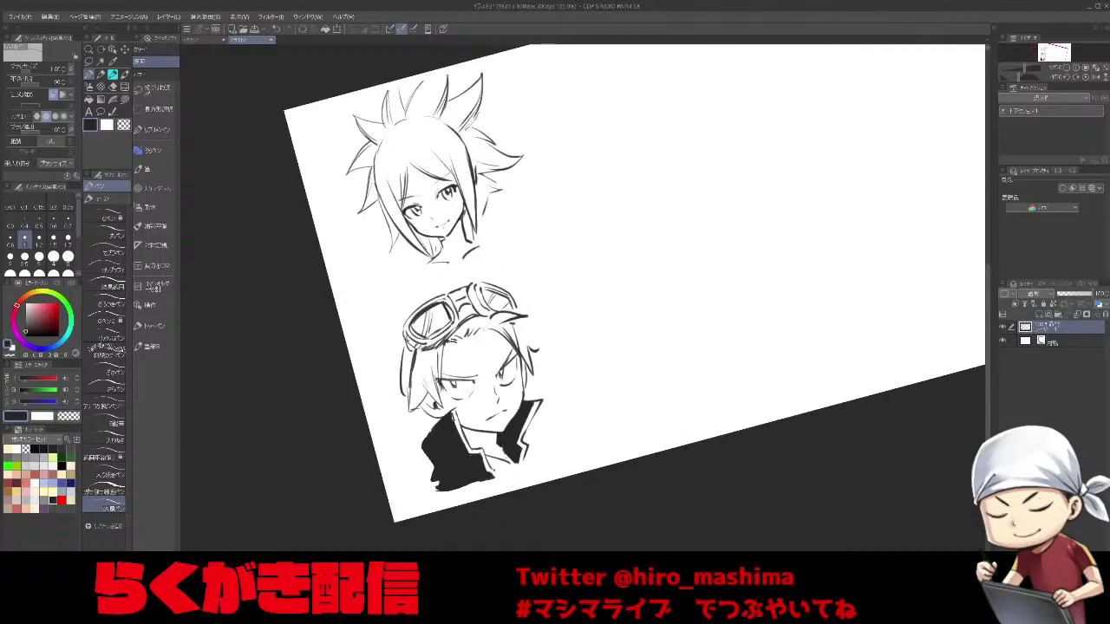
{"action": "key", "text": "asciicircum"}
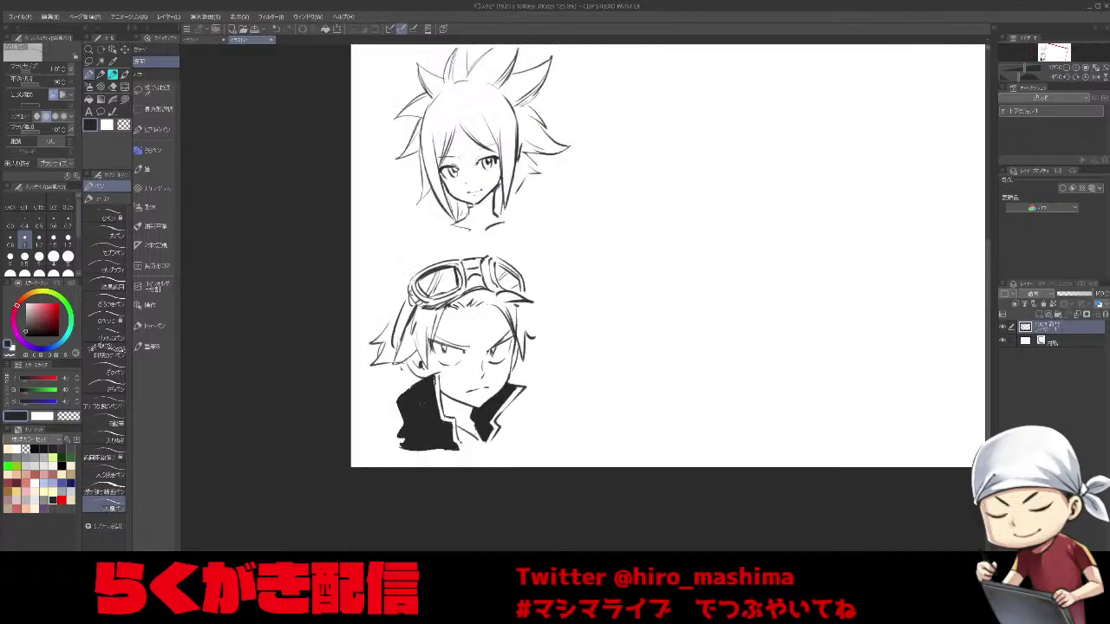
Add hair spikes around the goggles on both sides of the boy's head and above the strap.
{"action": "left_click_drag", "start_coordinate": [524, 304], "coordinate": [517, 335]}
{"action": "left_click_drag", "start_coordinate": [387, 322], "coordinate": [366, 305]}
{"action": "mouse_move", "coordinate": [365, 305]}
{"action": "left_mouse_down"}
{"action": "mouse_move", "coordinate": [389, 300]}
{"action": "mouse_move", "coordinate": [380, 279]}
{"action": "left_mouse_up"}
{"action": "left_click_drag", "start_coordinate": [393, 288], "coordinate": [392, 257]}
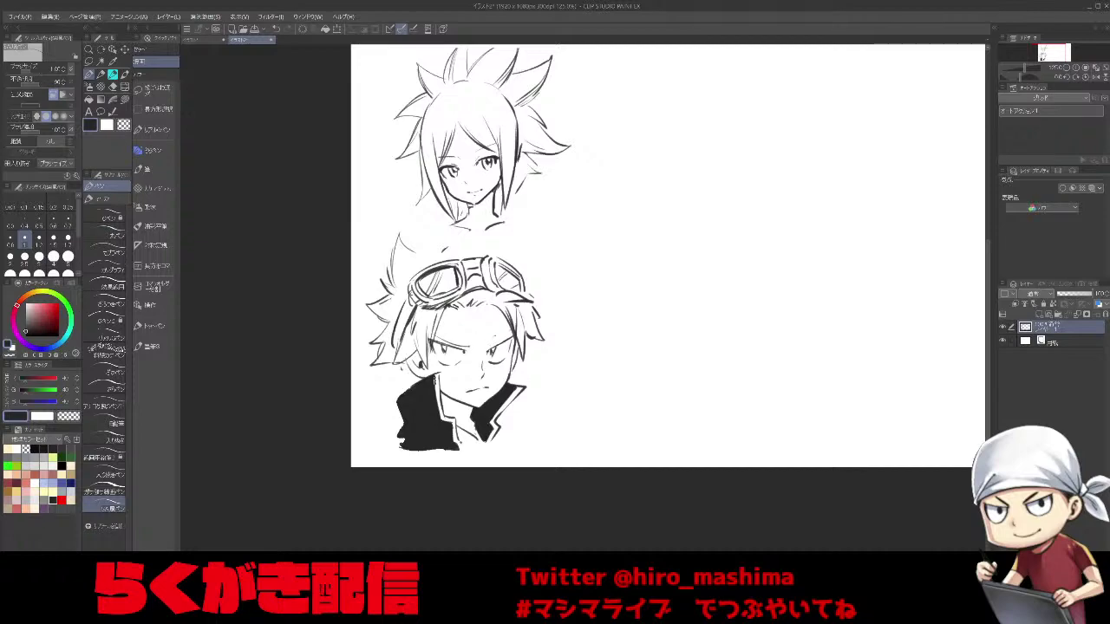
{"action": "key", "text": "minus"}
{"action": "left_click_drag", "start_coordinate": [483, 371], "coordinate": [509, 354]}
{"action": "key", "text": "asciicircum"}
{"action": "left_click_drag", "start_coordinate": [529, 290], "coordinate": [566, 243]}
Touch up the hairline under the goggles and draw sweat drops on the boy's forehead and cheek.
{"action": "scroll", "coordinate": [559, 260], "scroll_direction": "up", "scroll_amount": 2}
{"action": "left_click_drag", "start_coordinate": [455, 312], "coordinate": [486, 312]}
{"action": "scroll", "coordinate": [486, 313], "scroll_direction": "up", "scroll_amount": 2}
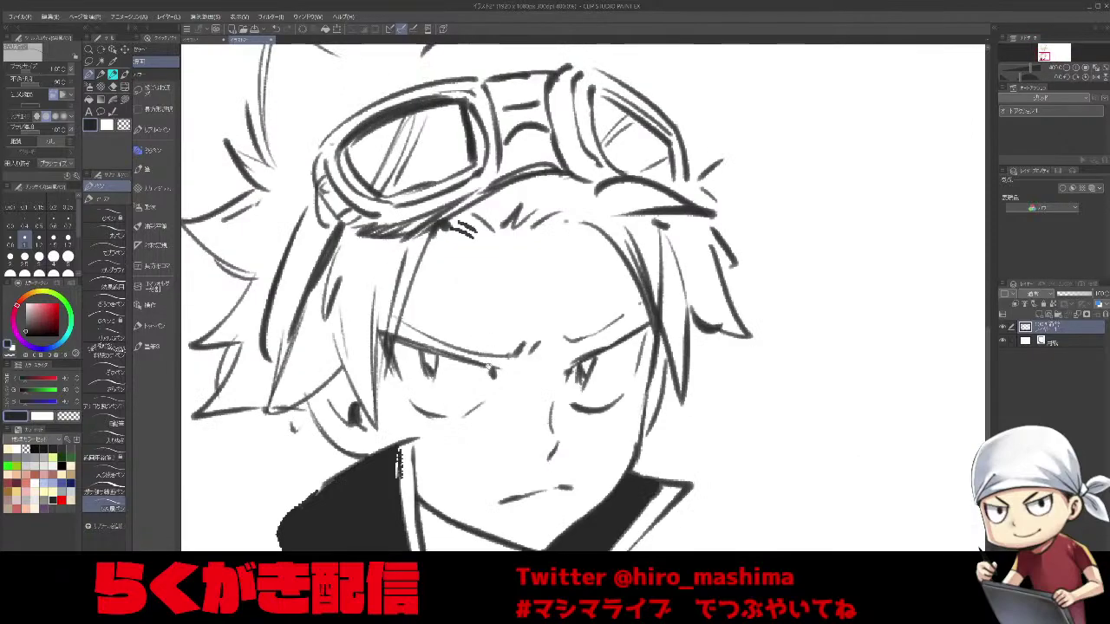
{"action": "scroll", "coordinate": [491, 354], "scroll_direction": "down", "scroll_amount": 4}
{"action": "left_click_drag", "start_coordinate": [496, 349], "coordinate": [494, 361]}
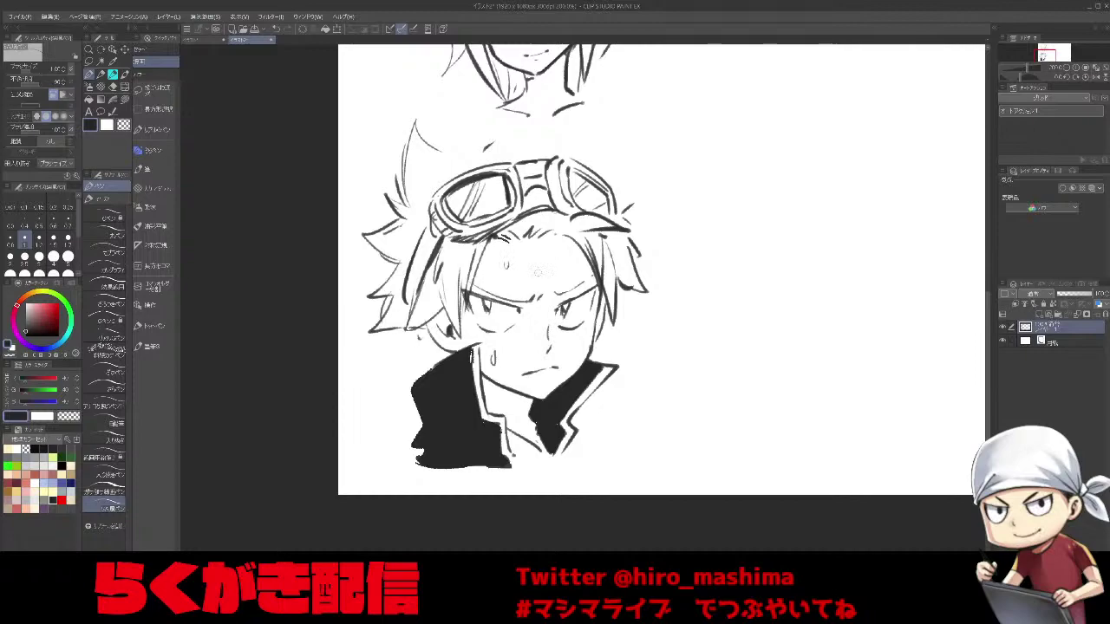
Fill in the hair behind the ear and scatter small dots around the boy's hair and collar.
{"action": "mouse_move", "coordinate": [432, 340]}
{"action": "left_mouse_down"}
{"action": "mouse_move", "coordinate": [424, 353]}
{"action": "mouse_move", "coordinate": [451, 354]}
{"action": "left_mouse_up"}
{"action": "left_click_drag", "start_coordinate": [610, 342], "coordinate": [615, 337]}
{"action": "left_click", "coordinate": [388, 340]}
{"action": "left_click", "coordinate": [395, 344]}
{"action": "left_click", "coordinate": [362, 313]}
{"action": "left_click", "coordinate": [365, 251]}
{"action": "left_click", "coordinate": [370, 264]}
{"action": "left_click", "coordinate": [600, 412]}
{"action": "left_click", "coordinate": [593, 423]}
Handwrite ルーシィさ〜ん vertically beside the boy with a finer pen and enclose it in a round speech bubble with a tail.
{"action": "left_click_drag", "start_coordinate": [678, 321], "coordinate": [651, 347]}
{"action": "scroll", "coordinate": [650, 346], "scroll_direction": "up", "scroll_amount": 1}
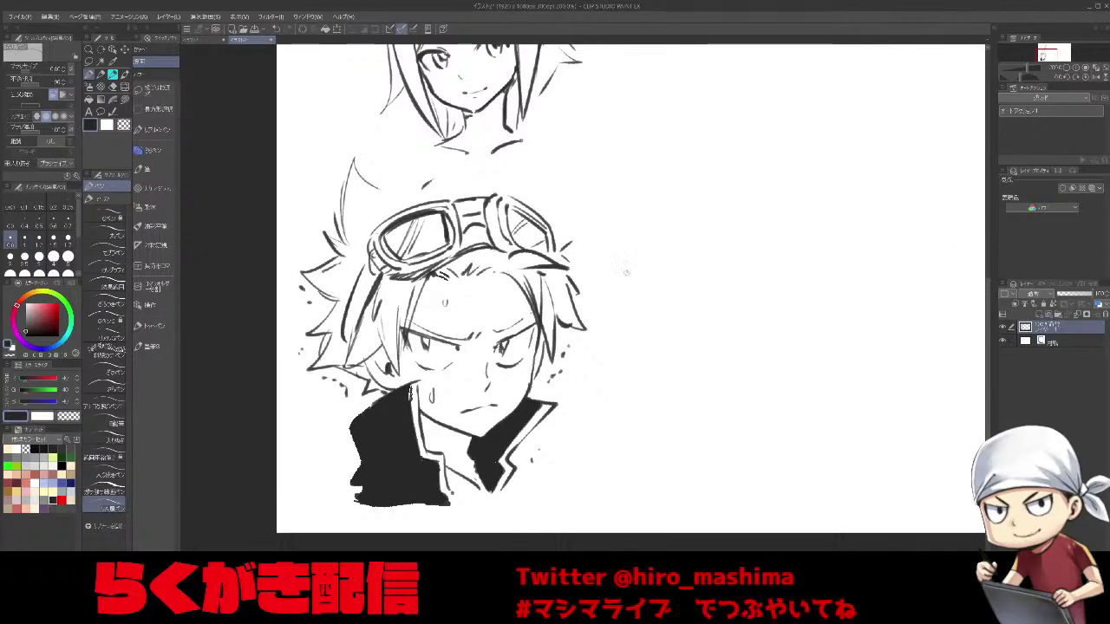
{"action": "mouse_move", "coordinate": [634, 272]}
{"action": "left_mouse_down"}
{"action": "mouse_move", "coordinate": [644, 283]}
{"action": "mouse_move", "coordinate": [633, 308]}
{"action": "left_mouse_up"}
{"action": "left_click_drag", "start_coordinate": [629, 314], "coordinate": [648, 338]}
{"action": "left_click_drag", "start_coordinate": [602, 281], "coordinate": [612, 314]}
{"action": "left_click_drag", "start_coordinate": [602, 328], "coordinate": [617, 338]}
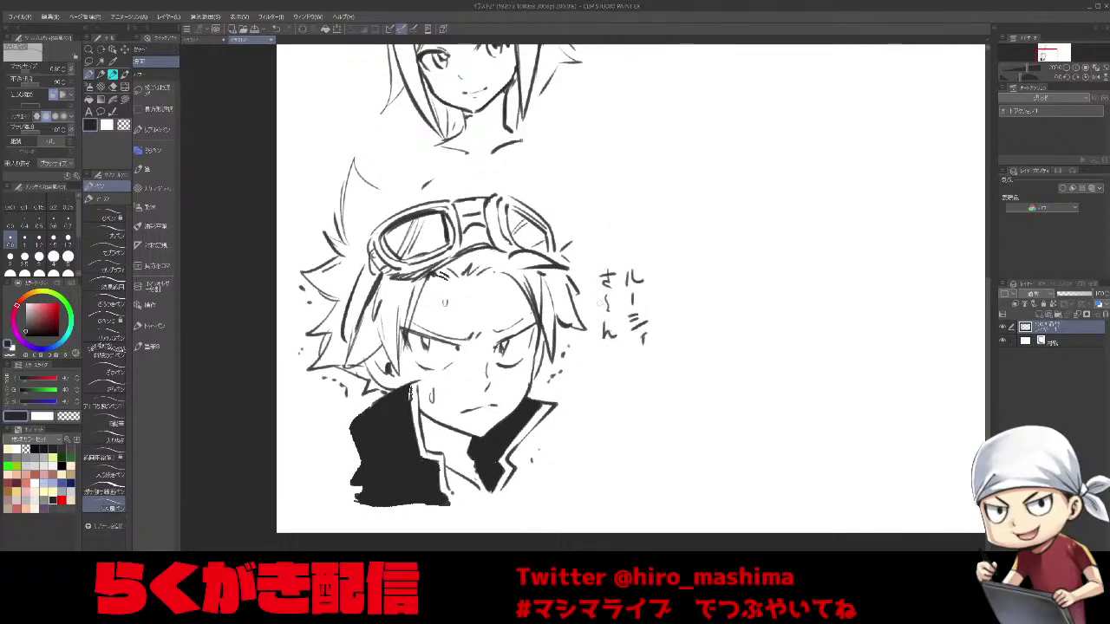
{"action": "mouse_move", "coordinate": [576, 264]}
{"action": "left_mouse_down"}
{"action": "mouse_move", "coordinate": [681, 278]}
{"action": "mouse_move", "coordinate": [676, 352]}
{"action": "mouse_move", "coordinate": [640, 380]}
{"action": "mouse_move", "coordinate": [593, 381]}
{"action": "left_mouse_up"}
{"action": "left_click_drag", "start_coordinate": [579, 326], "coordinate": [573, 340]}
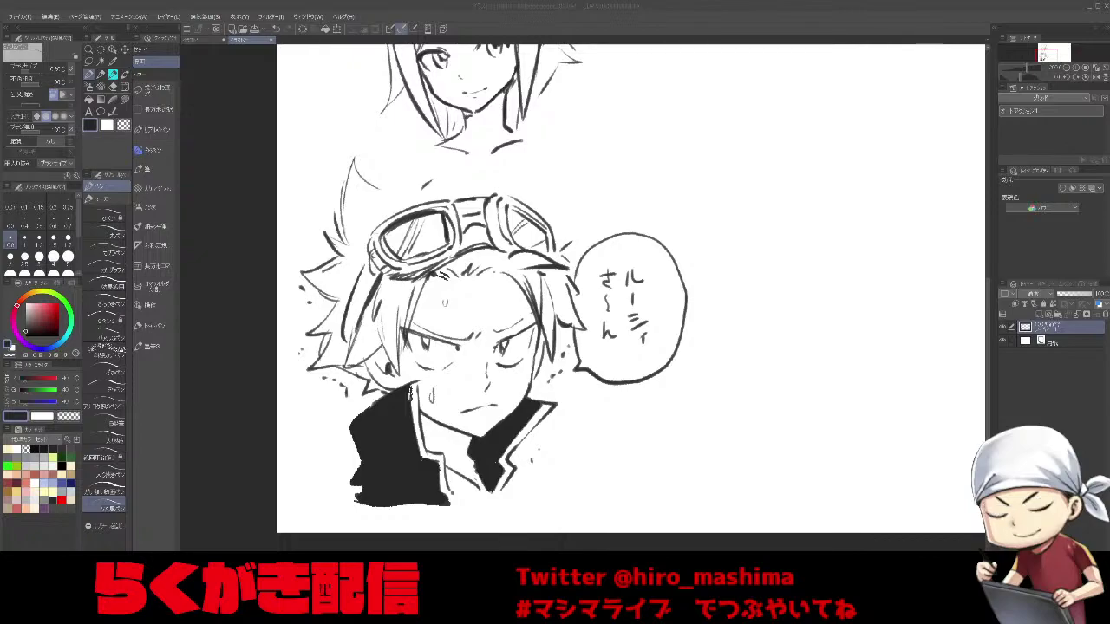
Enlarge the pen and draw the cheek line down to the chin for a new face to the right of the spiky-haired girl.
{"action": "scroll", "coordinate": [681, 451], "scroll_direction": "down", "scroll_amount": 1}
{"action": "left_click_drag", "start_coordinate": [739, 373], "coordinate": [592, 465]}
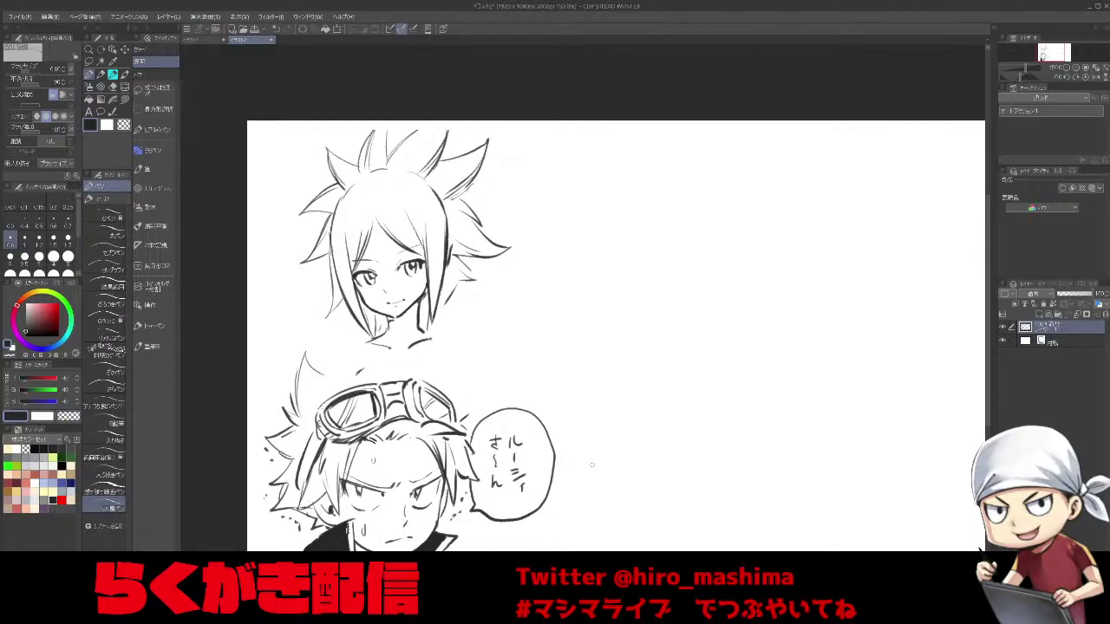
{"action": "mouse_move", "coordinate": [466, 257]}
{"action": "left_mouse_down"}
{"action": "mouse_move", "coordinate": [486, 279]}
{"action": "mouse_move", "coordinate": [427, 322]}
{"action": "left_mouse_up"}
{"action": "key", "text": "ctrl+z"}
{"action": "left_click_drag", "start_coordinate": [613, 192], "coordinate": [579, 235]}
{"action": "scroll", "coordinate": [579, 235], "scroll_direction": "down", "scroll_amount": 1}
{"action": "left_click_drag", "start_coordinate": [618, 305], "coordinate": [575, 317]}
{"action": "key", "text": "bracketright"}
{"action": "key", "text": "bracketright"}
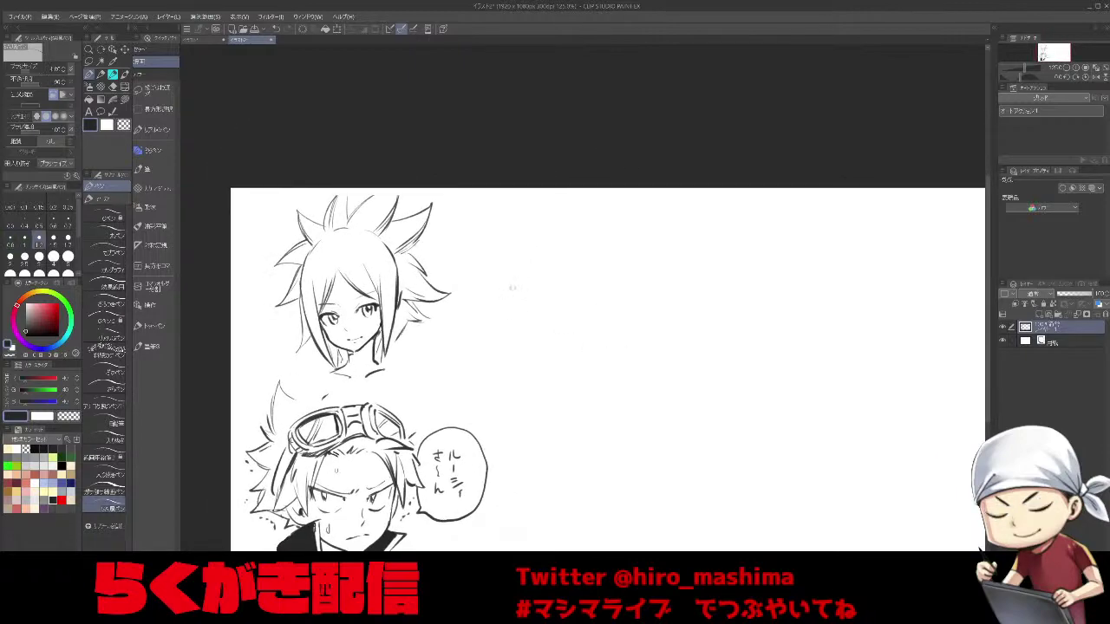
{"action": "left_click_drag", "start_coordinate": [511, 281], "coordinate": [531, 330]}
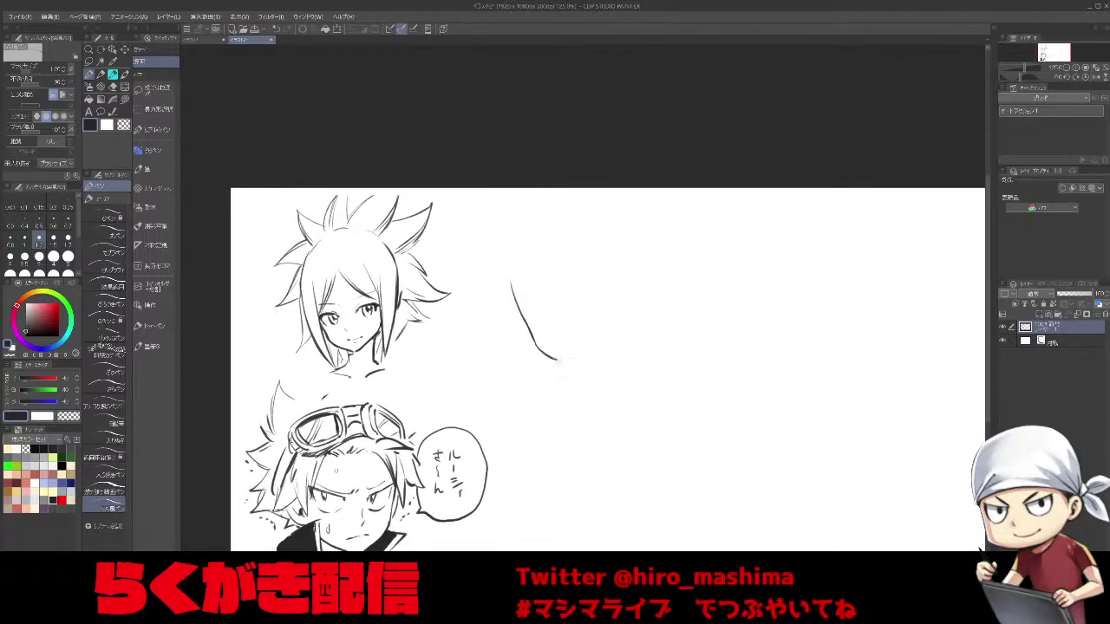
{"action": "key", "text": "ctrl+z"}
{"action": "left_click_drag", "start_coordinate": [535, 343], "coordinate": [569, 368]}
{"action": "left_click_drag", "start_coordinate": [568, 367], "coordinate": [579, 371]}
Draw the rising jaw line on the other side of the new face's pointed chin.
{"action": "scroll", "coordinate": [612, 334], "scroll_direction": "down", "scroll_amount": 1}
{"action": "left_click_drag", "start_coordinate": [630, 328], "coordinate": [611, 366]}
{"action": "scroll", "coordinate": [611, 366], "scroll_direction": "up", "scroll_amount": 1}
{"action": "key", "text": "ctrl+z"}
{"action": "left_click_drag", "start_coordinate": [548, 410], "coordinate": [588, 380]}
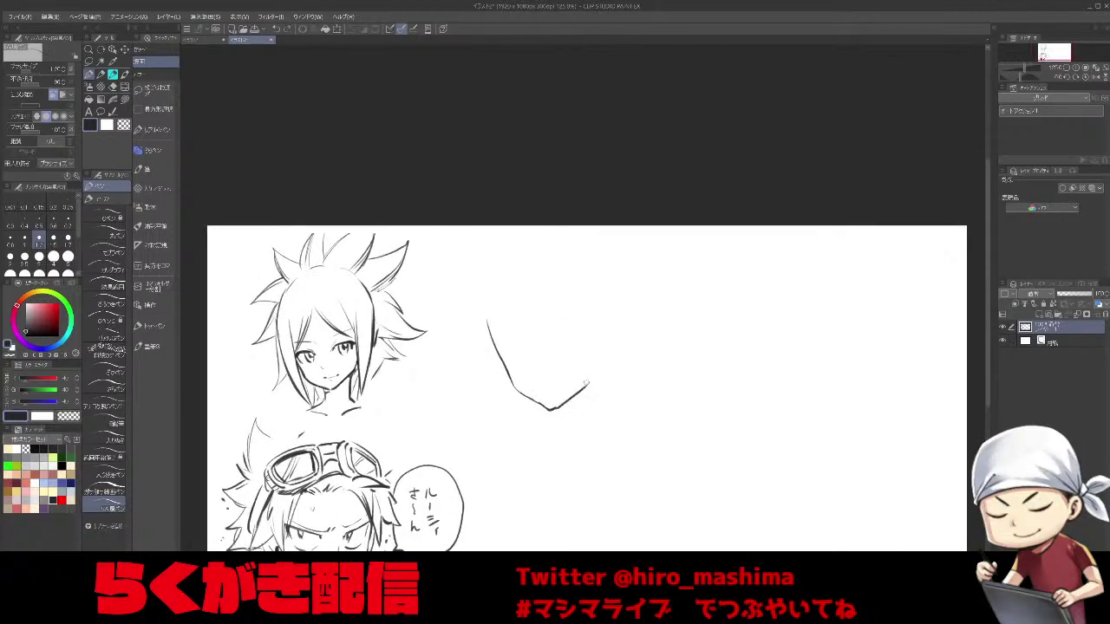
{"action": "scroll", "coordinate": [583, 365], "scroll_direction": "down", "scroll_amount": 2}
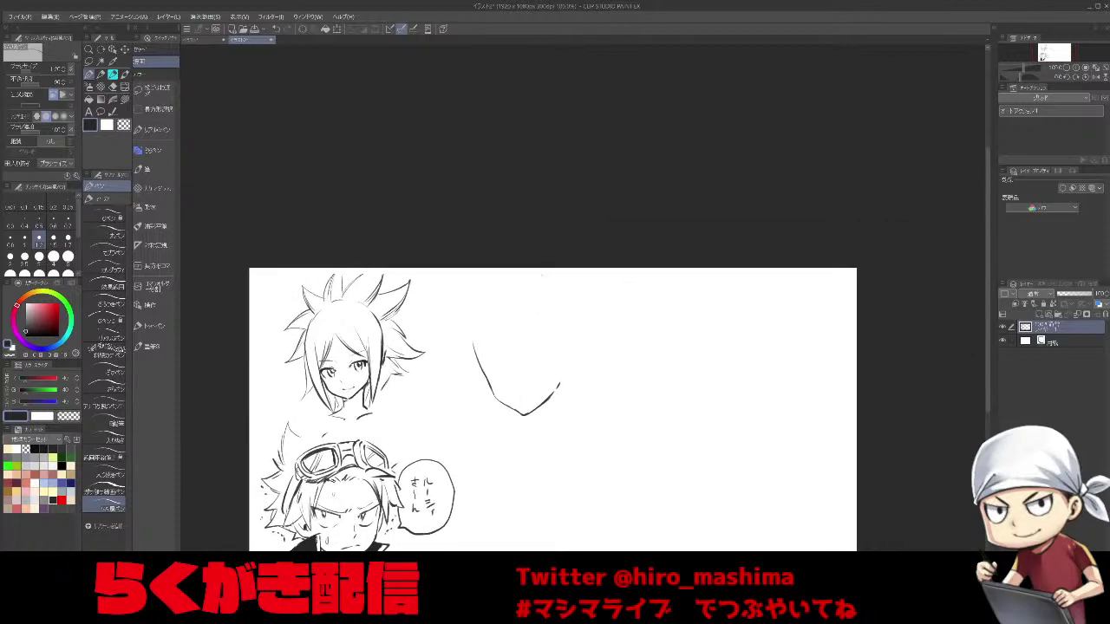
Draw the small nose and the upper lash line of the visible eye with a finer pen.
{"action": "scroll", "coordinate": [512, 375], "scroll_direction": "up", "scroll_amount": 2}
{"action": "mouse_move", "coordinate": [514, 386]}
{"action": "left_mouse_down"}
{"action": "mouse_move", "coordinate": [520, 394]}
{"action": "mouse_move", "coordinate": [513, 383]}
{"action": "left_mouse_up"}
{"action": "key", "text": "asciicircum"}
{"action": "key", "text": "asciicircum"}
{"action": "key", "text": "asciicircum"}
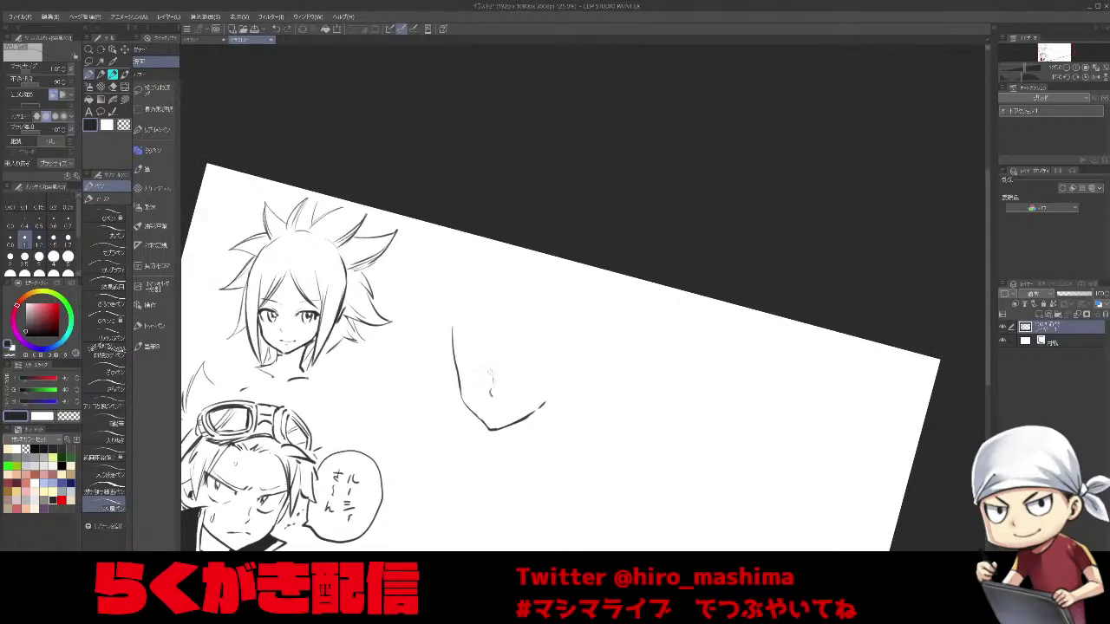
{"action": "scroll", "coordinate": [488, 372], "scroll_direction": "up", "scroll_amount": 1}
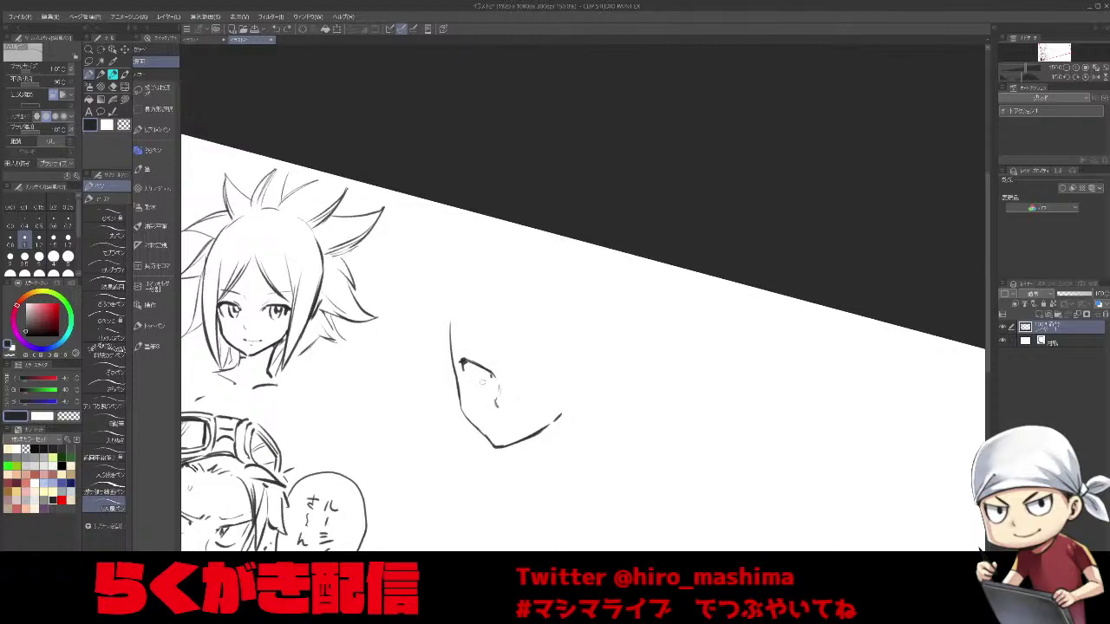
{"action": "mouse_move", "coordinate": [476, 365]}
{"action": "left_mouse_down"}
{"action": "mouse_move", "coordinate": [484, 383]}
{"action": "mouse_move", "coordinate": [495, 371]}
{"action": "left_mouse_up"}
{"action": "left_click_drag", "start_coordinate": [480, 363], "coordinate": [497, 374]}
Finish the visible eye with iris and eyebrow, and draw a slight smiling mouth.
{"action": "key", "text": "minus"}
{"action": "key", "text": "minus"}
{"action": "key", "text": "minus"}
{"action": "key", "text": "minus"}
{"action": "left_click_drag", "start_coordinate": [647, 352], "coordinate": [561, 282]}
{"action": "key", "text": "minus"}
{"action": "left_click_drag", "start_coordinate": [555, 393], "coordinate": [523, 392]}
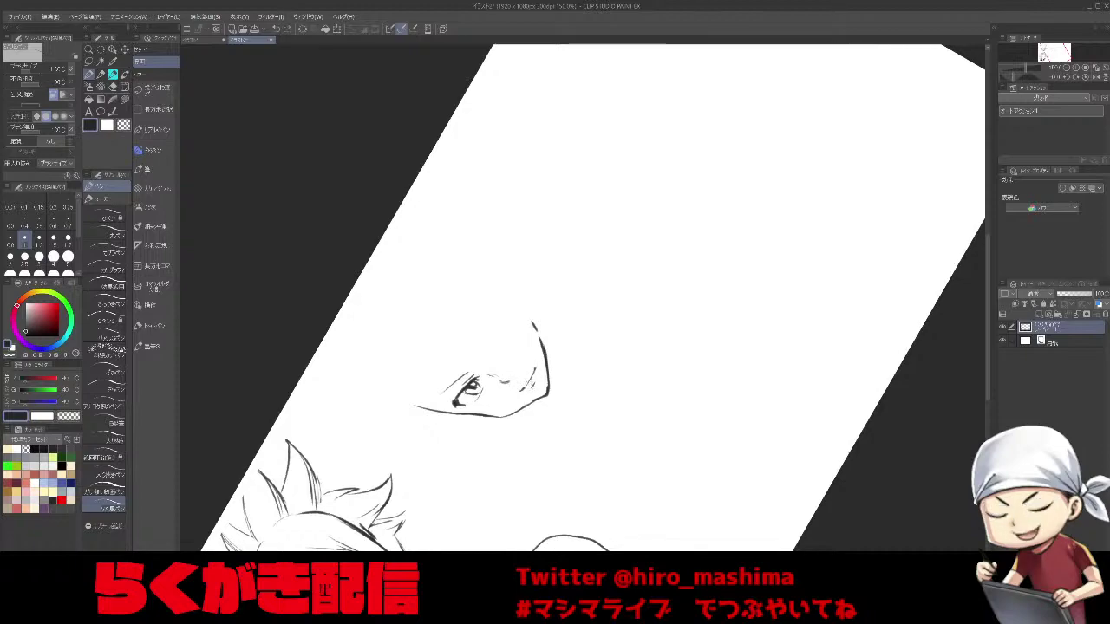
Draw long bangs with a thicker pen, sweeping diagonally across the face to cover the other eye.
{"action": "key", "text": "asciicircum"}
{"action": "key", "text": "asciicircum"}
{"action": "key", "text": "asciicircum"}
{"action": "key", "text": "asciicircum"}
{"action": "key", "text": "ctrl+minus"}
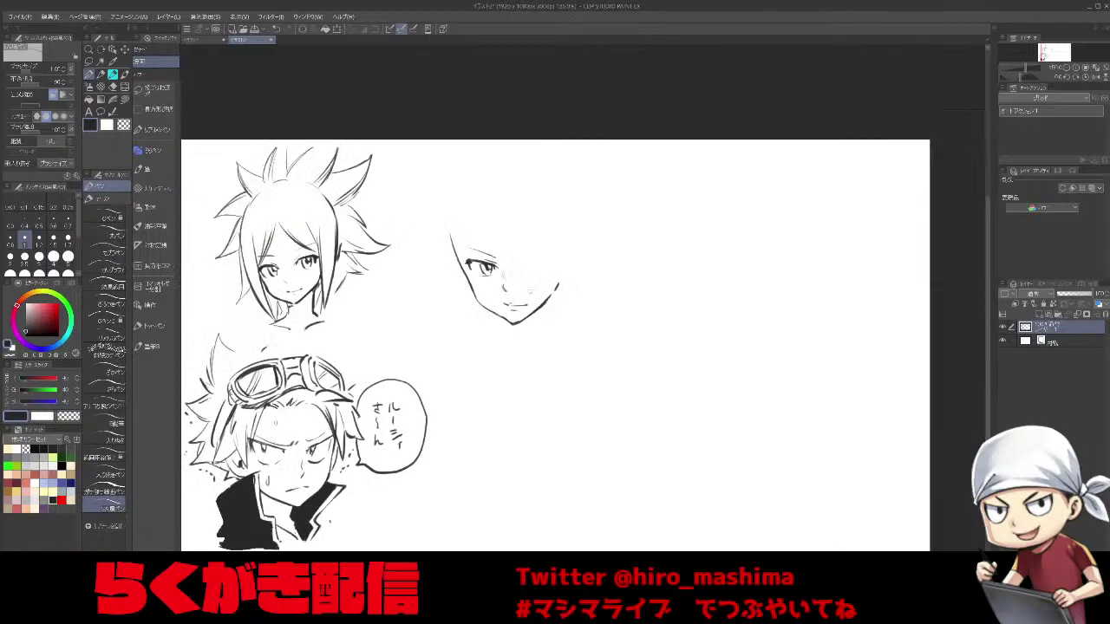
{"action": "left_click_drag", "start_coordinate": [531, 290], "coordinate": [514, 310]}
{"action": "key", "text": "bracketright"}
{"action": "key", "text": "bracketright"}
{"action": "left_click_drag", "start_coordinate": [465, 230], "coordinate": [506, 312]}
{"action": "key", "text": "ctrl+z"}
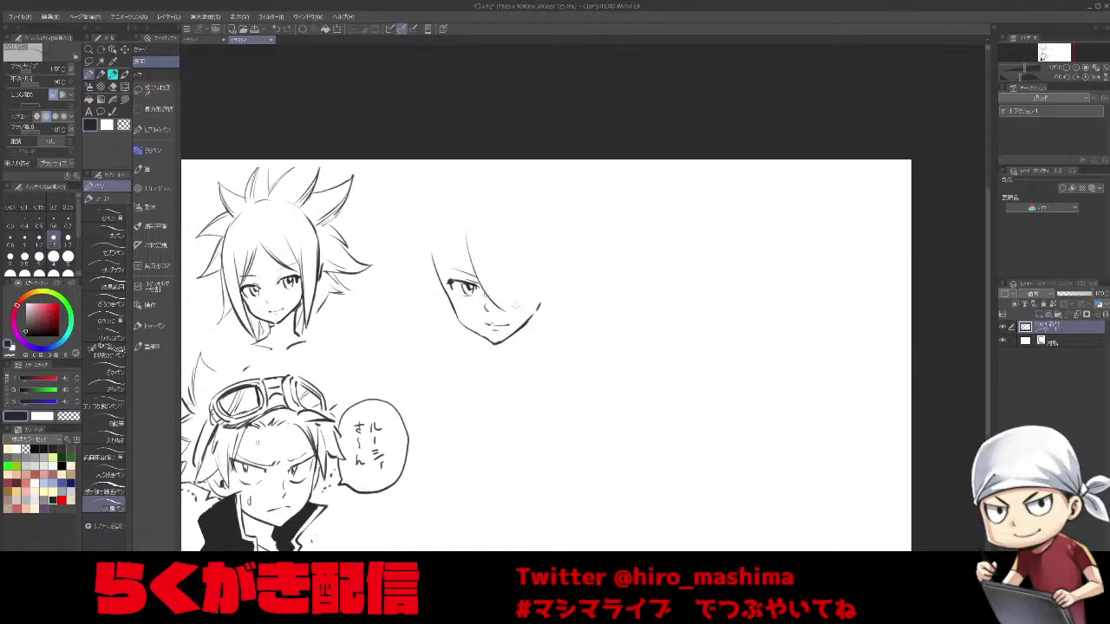
{"action": "key", "text": "ctrl+z"}
{"action": "left_click_drag", "start_coordinate": [471, 249], "coordinate": [508, 304]}
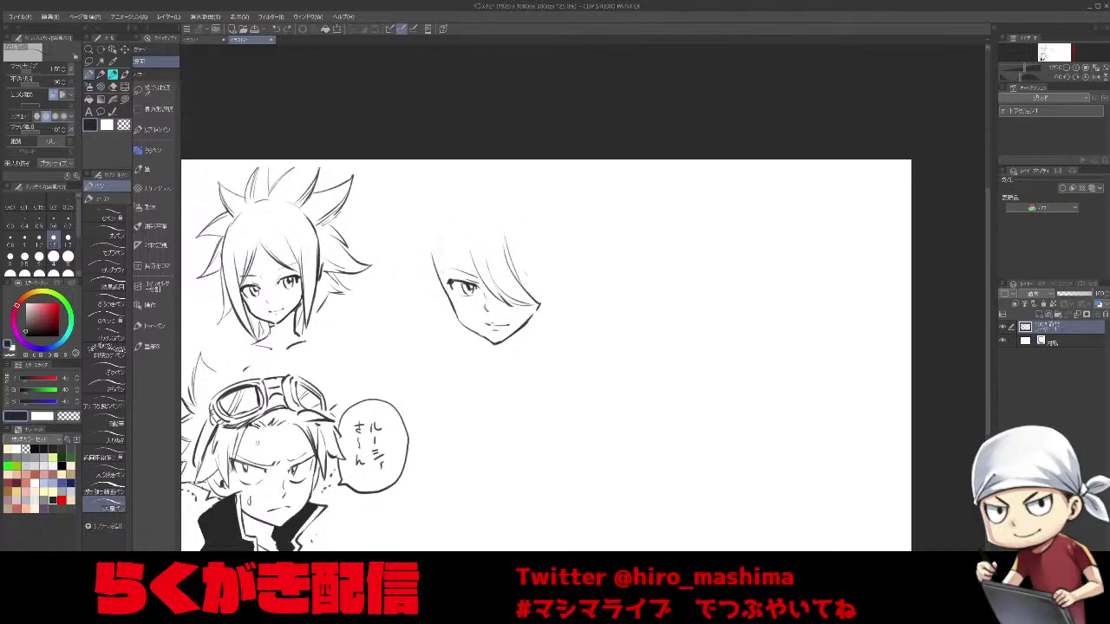
Draw the long side lock beside the visible eye, curling outward at its end below the chin.
{"action": "left_click_drag", "start_coordinate": [461, 246], "coordinate": [450, 294]}
{"action": "key", "text": "ctrl+z"}
{"action": "left_click_drag", "start_coordinate": [437, 250], "coordinate": [442, 340]}
{"action": "key", "text": "ctrl+z"}
{"action": "left_click_drag", "start_coordinate": [431, 259], "coordinate": [447, 345]}
{"action": "left_click_drag", "start_coordinate": [454, 314], "coordinate": [441, 373]}
{"action": "key", "text": "ctrl+z"}
{"action": "mouse_move", "coordinate": [446, 323]}
{"action": "left_mouse_down"}
{"action": "mouse_move", "coordinate": [424, 339]}
{"action": "mouse_move", "coordinate": [442, 390]}
{"action": "left_mouse_up"}
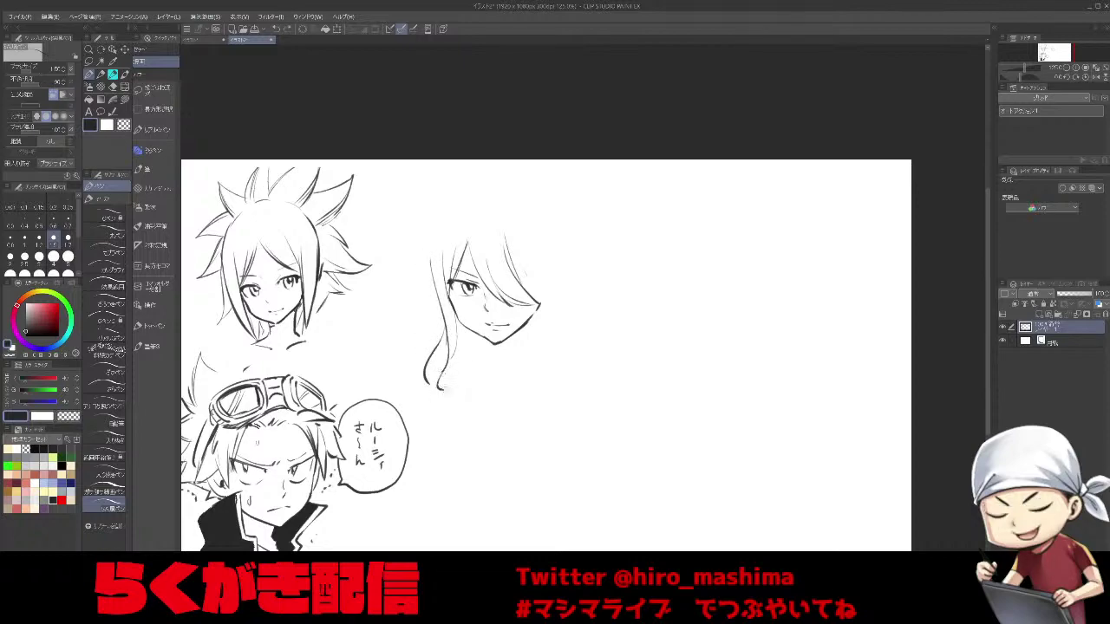
Draw wavy locks of hair falling down the covered-eye side of the face.
{"action": "left_click_drag", "start_coordinate": [540, 260], "coordinate": [541, 307]}
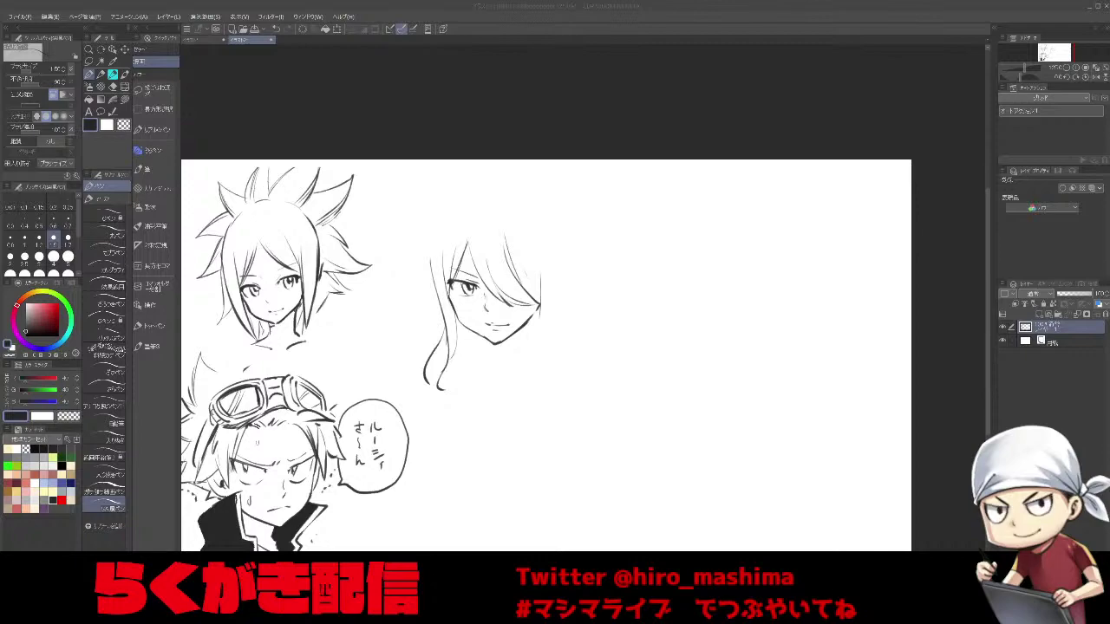
{"action": "mouse_move", "coordinate": [543, 250]}
{"action": "left_mouse_down"}
{"action": "mouse_move", "coordinate": [549, 304]}
{"action": "mouse_move", "coordinate": [567, 297]}
{"action": "mouse_move", "coordinate": [537, 315]}
{"action": "mouse_move", "coordinate": [536, 355]}
{"action": "left_mouse_up"}
{"action": "key", "text": "ctrl+z"}
{"action": "mouse_move", "coordinate": [562, 314]}
{"action": "left_mouse_down"}
{"action": "mouse_move", "coordinate": [546, 335]}
{"action": "mouse_move", "coordinate": [576, 359]}
{"action": "left_mouse_up"}
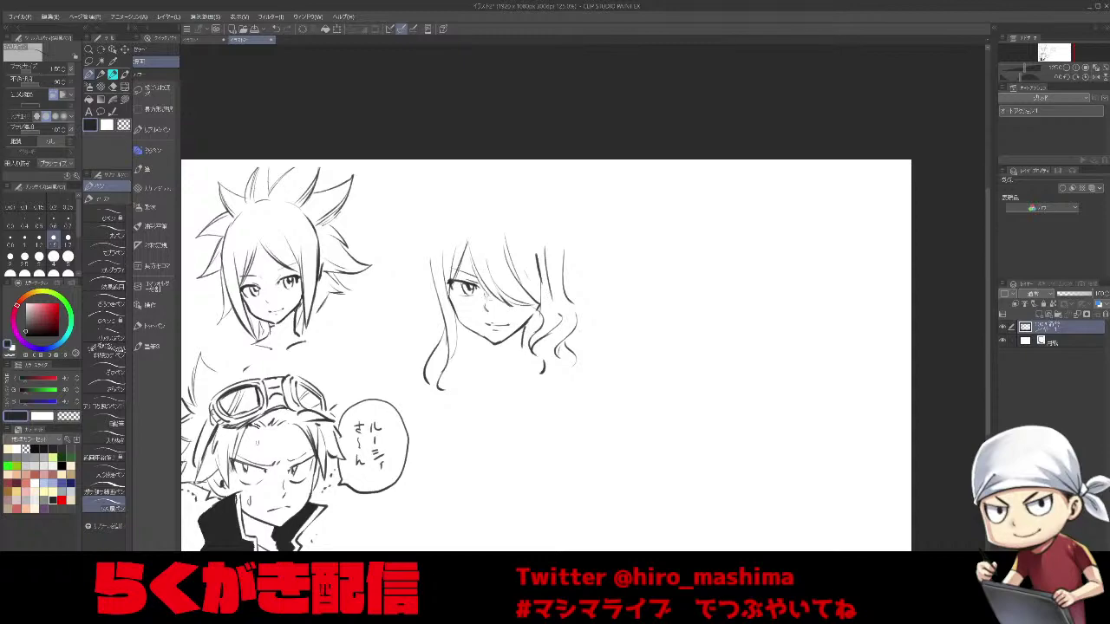
Draw the rounded crown of the head, thicken its contour and add outer waves to the hair on both sides.
{"action": "left_click_drag", "start_coordinate": [479, 276], "coordinate": [488, 302]}
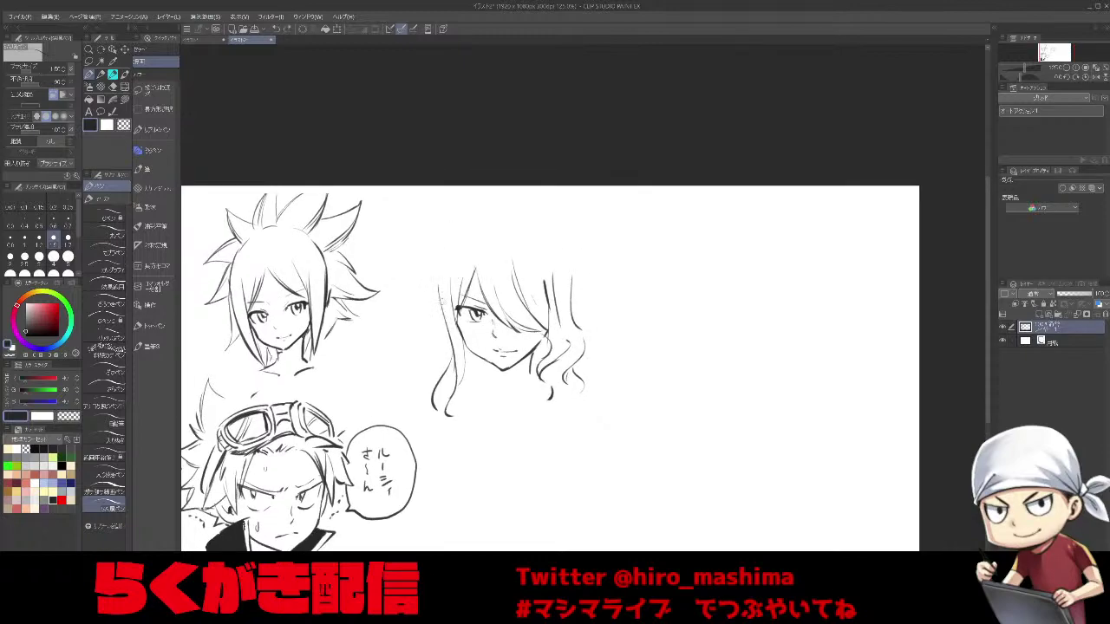
{"action": "mouse_move", "coordinate": [503, 205]}
{"action": "left_mouse_down"}
{"action": "mouse_move", "coordinate": [543, 212]}
{"action": "mouse_move", "coordinate": [573, 258]}
{"action": "left_mouse_up"}
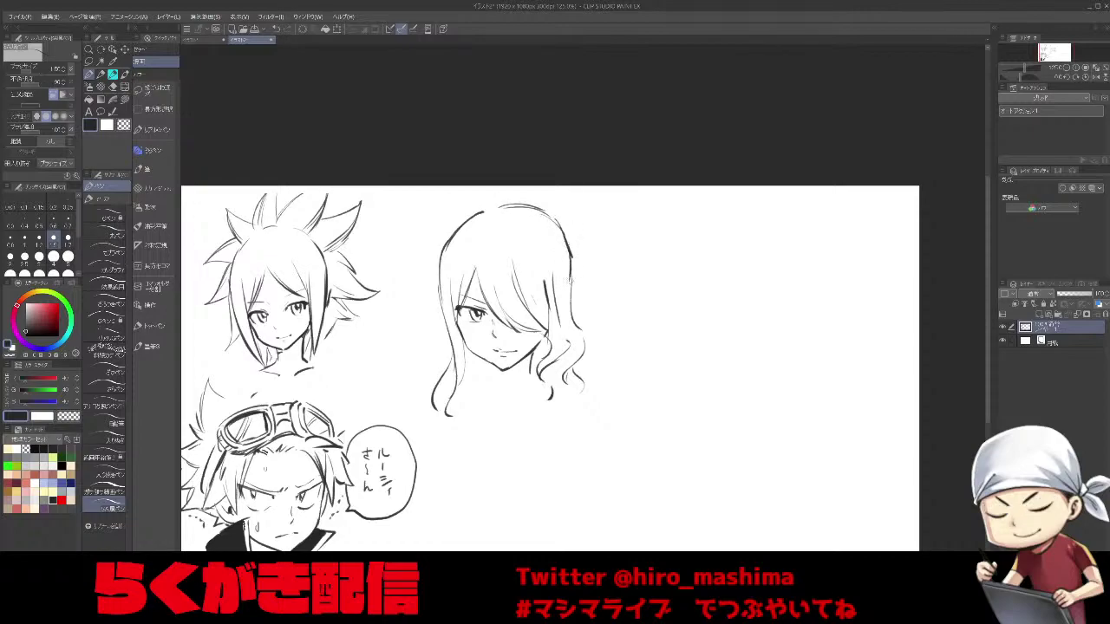
{"action": "left_click_drag", "start_coordinate": [482, 211], "coordinate": [443, 250]}
{"action": "key", "text": "asciicircum"}
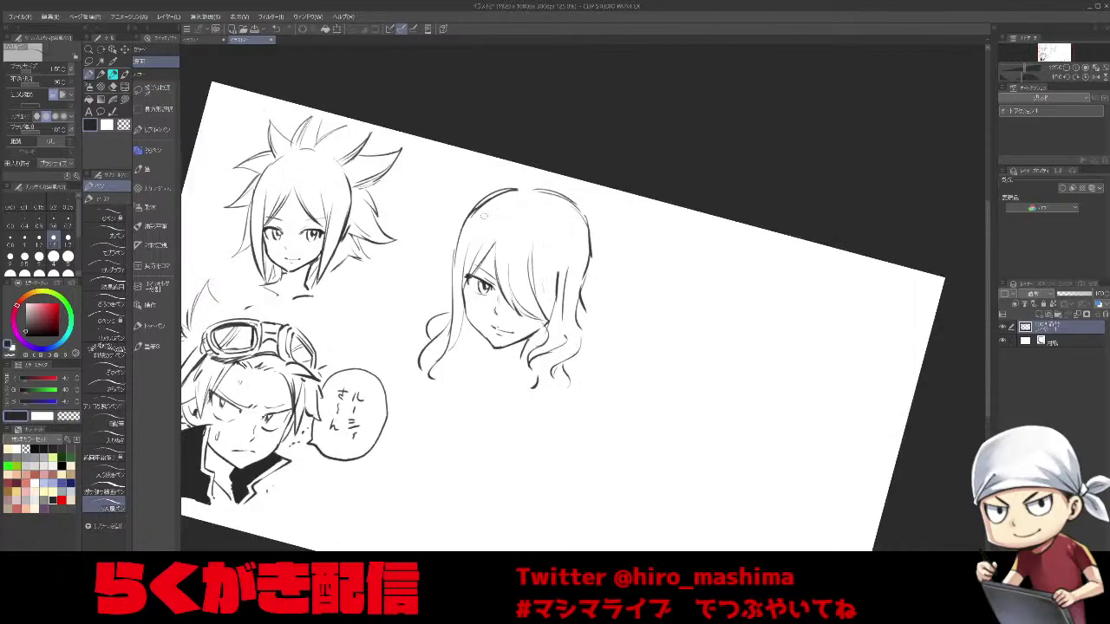
{"action": "scroll", "coordinate": [550, 325], "scroll_direction": "up", "scroll_amount": 1}
{"action": "left_click_drag", "start_coordinate": [601, 293], "coordinate": [627, 389]}
{"action": "scroll", "coordinate": [631, 405], "scroll_direction": "up", "scroll_amount": 1}
{"action": "scroll", "coordinate": [630, 406], "scroll_direction": "up", "scroll_amount": 2}
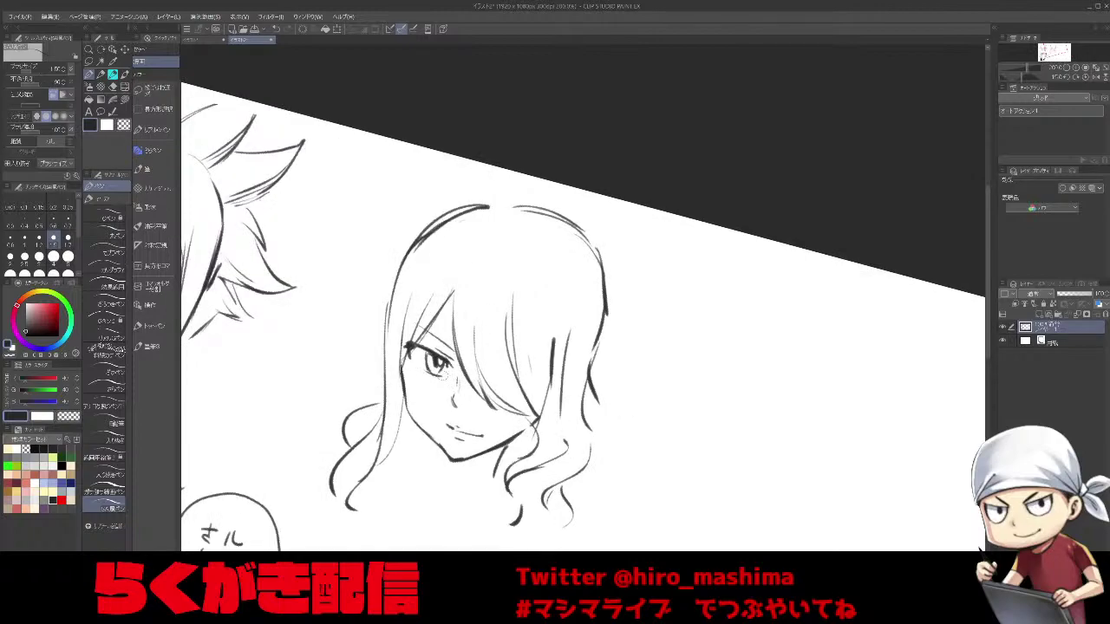
{"action": "scroll", "coordinate": [444, 374], "scroll_direction": "down", "scroll_amount": 1}
{"action": "key", "text": "minus"}
{"action": "scroll", "coordinate": [443, 373], "scroll_direction": "down", "scroll_amount": 1}
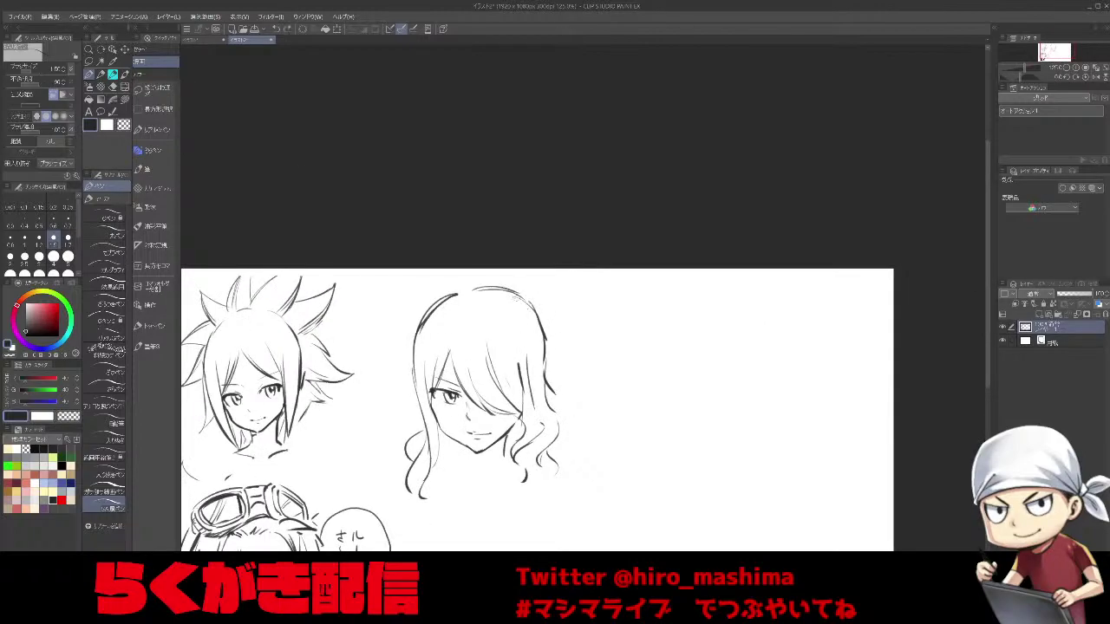
Draw the woman's neck and collarbone lines between the wavy locks.
{"action": "left_click_drag", "start_coordinate": [509, 430], "coordinate": [505, 453]}
{"action": "mouse_move", "coordinate": [517, 420]}
{"action": "left_mouse_down"}
{"action": "mouse_move", "coordinate": [505, 461]}
{"action": "mouse_move", "coordinate": [453, 466]}
{"action": "left_mouse_up"}
{"action": "key", "text": "ctrl+z"}
{"action": "mouse_move", "coordinate": [456, 451]}
{"action": "left_mouse_down"}
{"action": "mouse_move", "coordinate": [439, 476]}
{"action": "mouse_move", "coordinate": [519, 482]}
{"action": "mouse_move", "coordinate": [528, 426]}
{"action": "mouse_move", "coordinate": [535, 446]}
{"action": "left_mouse_up"}
{"action": "key", "text": "ctrl+minus"}
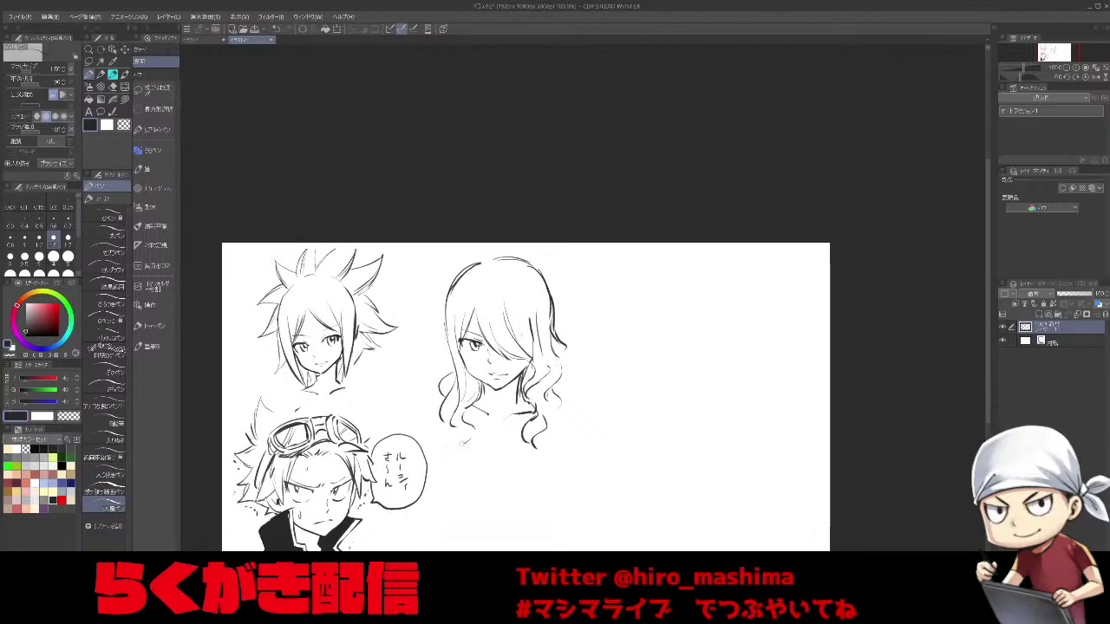
Draw the dress's sweetheart neckline and the outer bust curve on the visible-eye side.
{"action": "left_click_drag", "start_coordinate": [462, 445], "coordinate": [458, 470]}
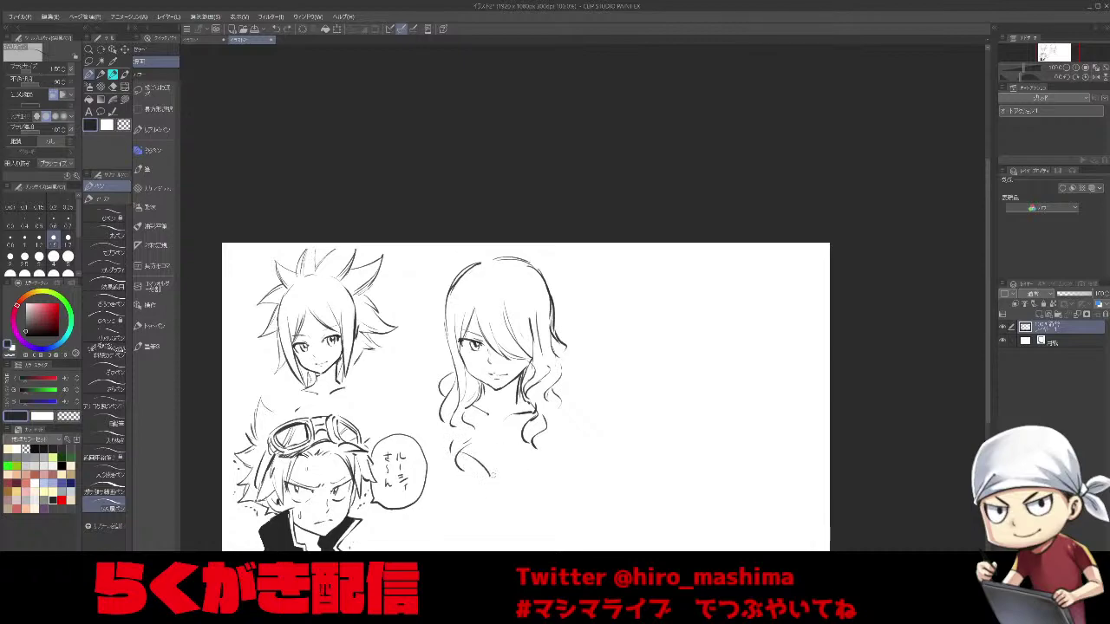
{"action": "left_click_drag", "start_coordinate": [534, 448], "coordinate": [491, 476]}
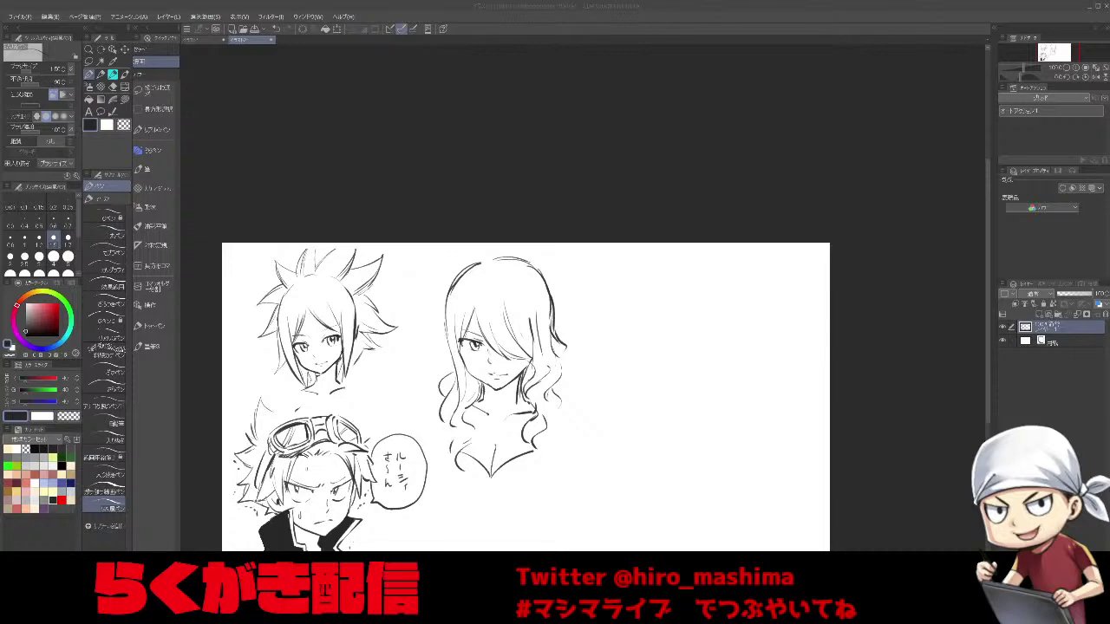
{"action": "mouse_move", "coordinate": [458, 424]}
{"action": "left_mouse_down"}
{"action": "mouse_move", "coordinate": [456, 455]}
{"action": "mouse_move", "coordinate": [433, 473]}
{"action": "left_mouse_up"}
{"action": "key", "text": "ctrl+z"}
{"action": "left_click_drag", "start_coordinate": [434, 473], "coordinate": [445, 502]}
{"action": "key", "text": "ctrl+z"}
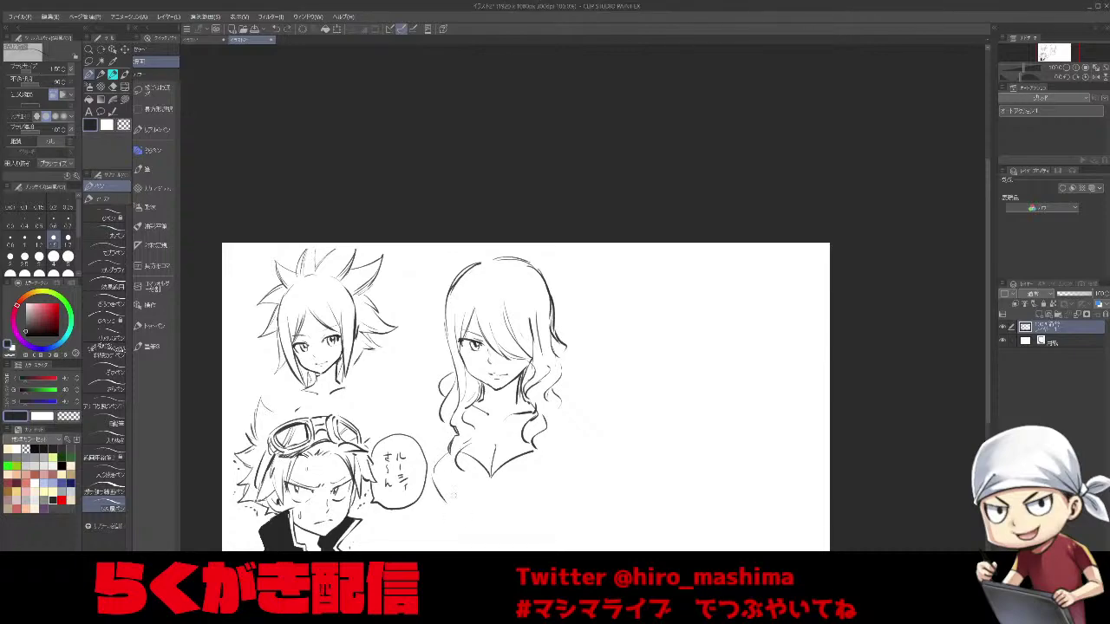
Complete the bodice's other side and draw both shoulders, plus an arm wrapped with bands.
{"action": "left_click_drag", "start_coordinate": [555, 474], "coordinate": [536, 503]}
{"action": "left_click_drag", "start_coordinate": [557, 452], "coordinate": [552, 475]}
{"action": "mouse_move", "coordinate": [546, 436]}
{"action": "left_mouse_down"}
{"action": "mouse_move", "coordinate": [580, 474]}
{"action": "mouse_move", "coordinate": [558, 493]}
{"action": "left_mouse_up"}
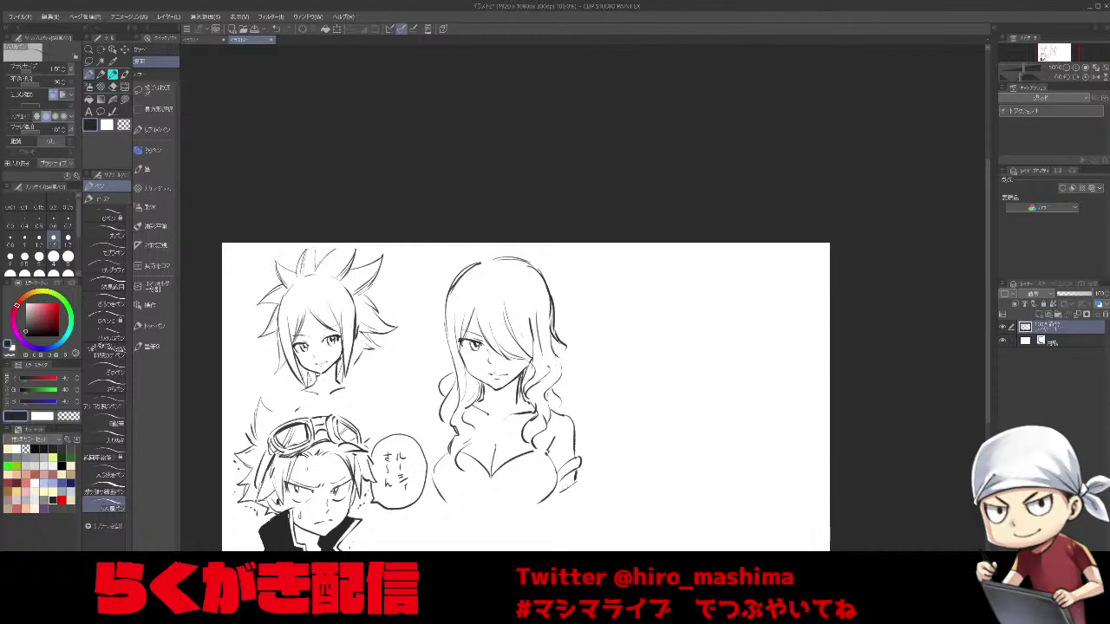
{"action": "left_click_drag", "start_coordinate": [433, 411], "coordinate": [424, 430]}
Add a colour layer beneath the line art and fill the woman's face, neck, chest and arms with pale skin tone.
{"action": "left_click", "coordinate": [1043, 307]}
{"action": "left_click", "coordinate": [66, 474]}
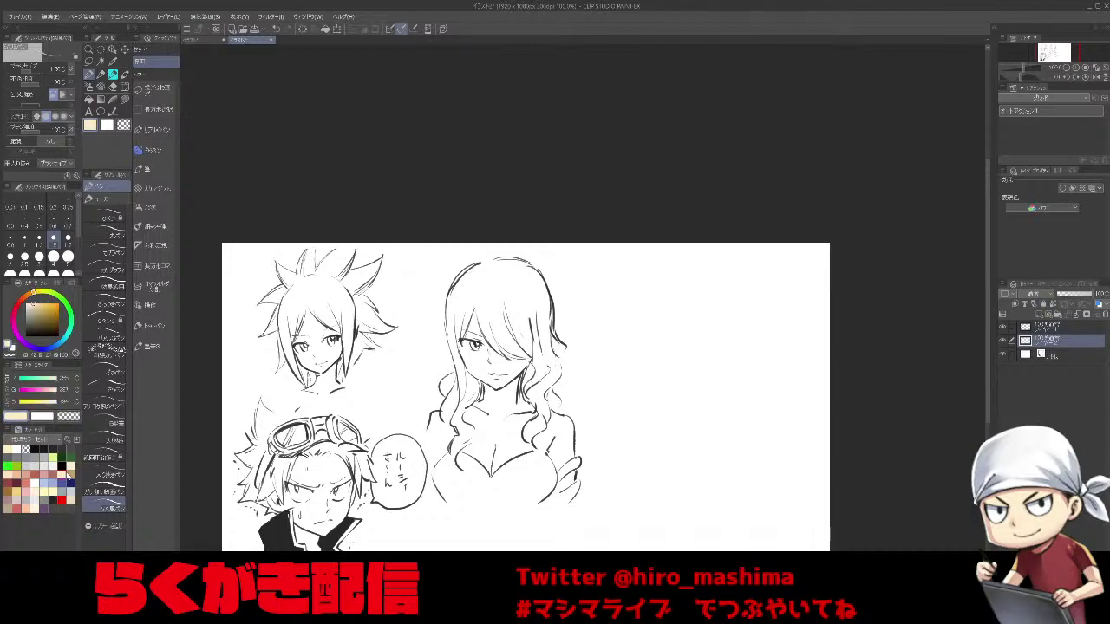
{"action": "key", "text": "g"}
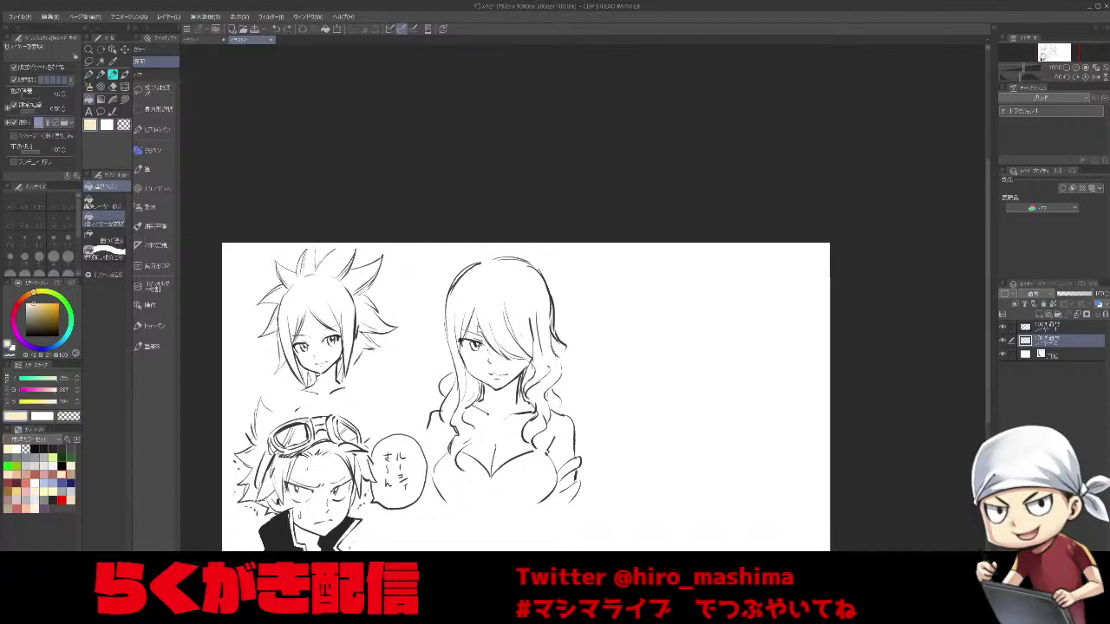
{"action": "key", "text": "b"}
{"action": "mouse_move", "coordinate": [483, 323]}
{"action": "left_mouse_down"}
{"action": "mouse_move", "coordinate": [470, 334]}
{"action": "mouse_move", "coordinate": [490, 379]}
{"action": "mouse_move", "coordinate": [469, 338]}
{"action": "mouse_move", "coordinate": [480, 368]}
{"action": "mouse_move", "coordinate": [474, 435]}
{"action": "mouse_move", "coordinate": [492, 473]}
{"action": "mouse_move", "coordinate": [526, 431]}
{"action": "mouse_move", "coordinate": [517, 371]}
{"action": "left_mouse_up"}
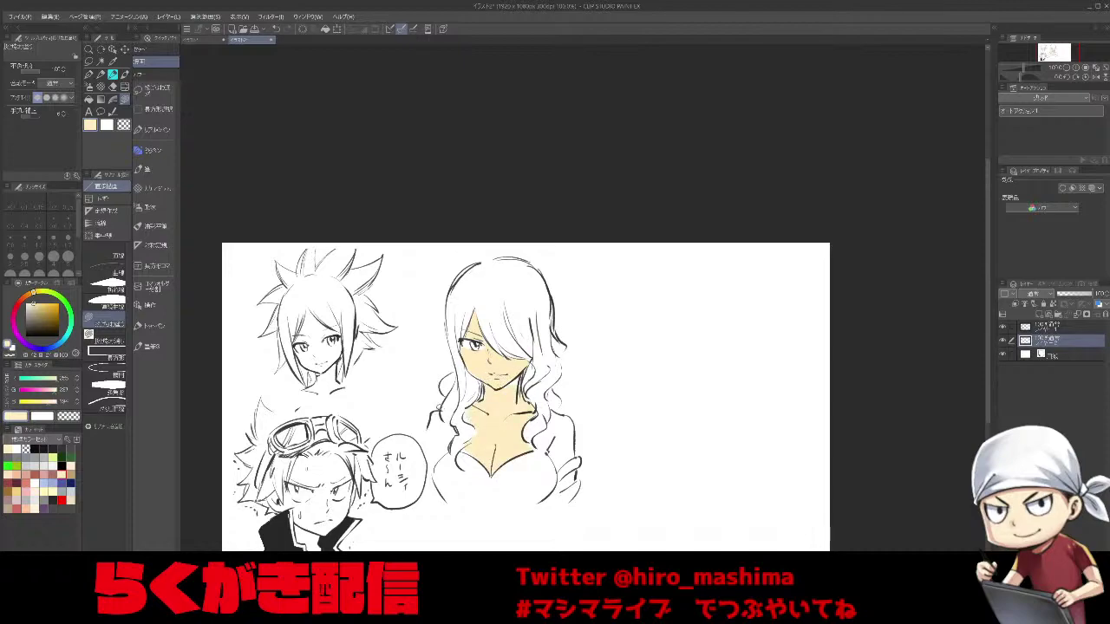
{"action": "left_click_drag", "start_coordinate": [442, 459], "coordinate": [433, 416]}
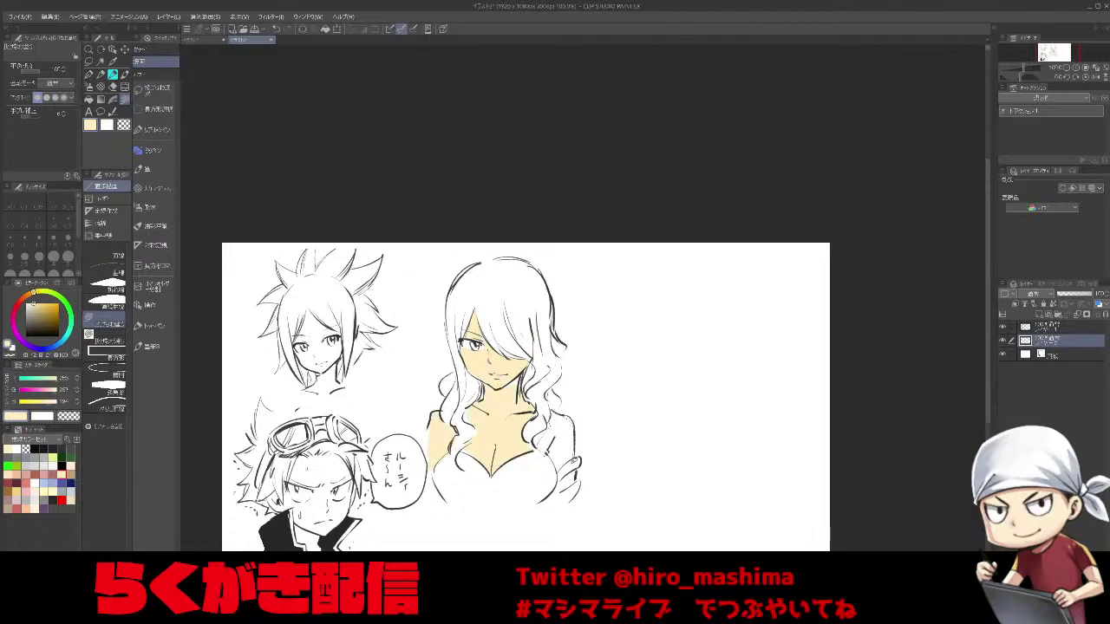
{"action": "left_click_drag", "start_coordinate": [548, 455], "coordinate": [550, 400]}
Fill the woman's long wavy hair and iris with mint green.
{"action": "left_click", "coordinate": [8, 466]}
{"action": "left_click_drag", "start_coordinate": [40, 305], "coordinate": [42, 310]}
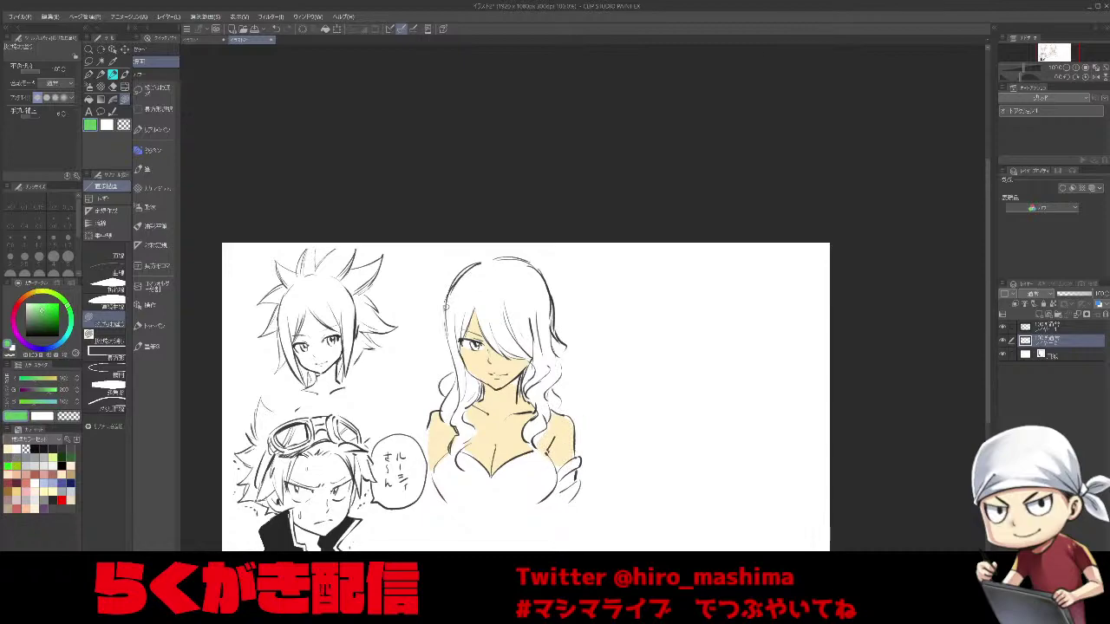
{"action": "left_click_drag", "start_coordinate": [483, 290], "coordinate": [459, 342]}
{"action": "key", "text": "ctrl+z"}
{"action": "left_click_drag", "start_coordinate": [483, 268], "coordinate": [452, 351]}
{"action": "key", "text": "ctrl+z"}
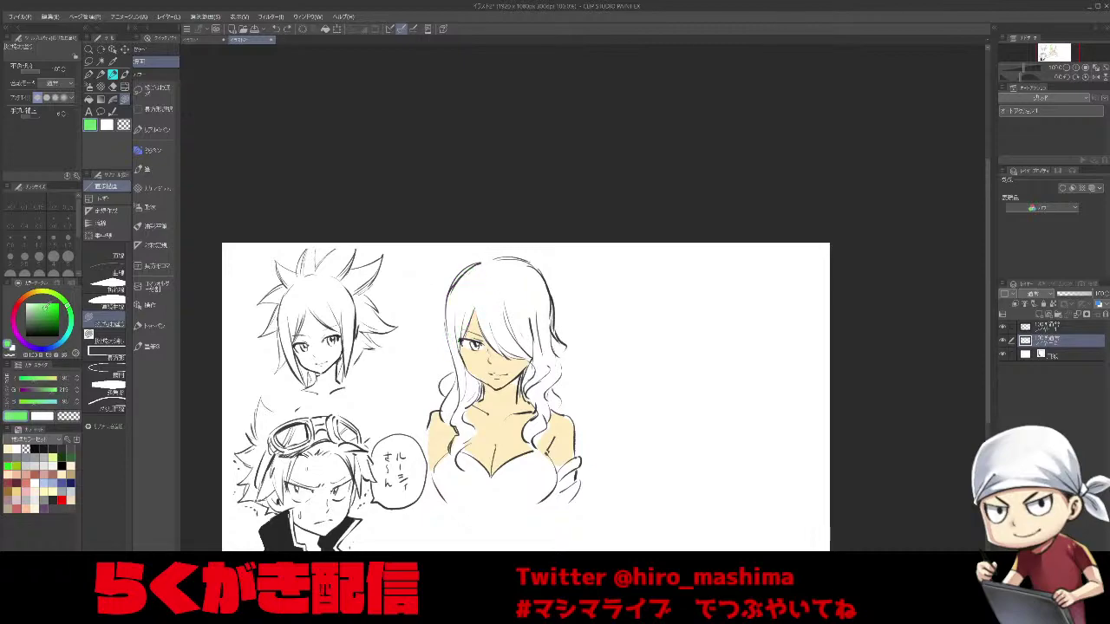
{"action": "left_click_drag", "start_coordinate": [451, 300], "coordinate": [471, 311]}
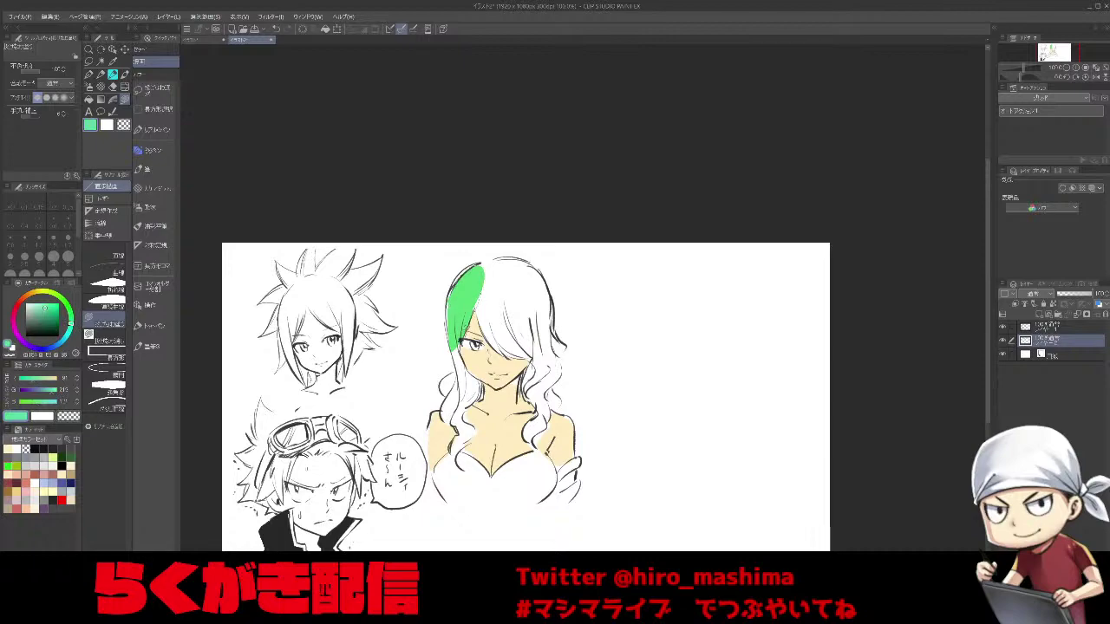
{"action": "mouse_move", "coordinate": [473, 355]}
{"action": "left_mouse_down"}
{"action": "mouse_move", "coordinate": [452, 401]}
{"action": "mouse_move", "coordinate": [454, 379]}
{"action": "mouse_move", "coordinate": [453, 466]}
{"action": "left_mouse_up"}
{"action": "mouse_move", "coordinate": [472, 343]}
{"action": "left_mouse_down"}
{"action": "mouse_move", "coordinate": [502, 345]}
{"action": "mouse_move", "coordinate": [531, 284]}
{"action": "mouse_move", "coordinate": [482, 276]}
{"action": "mouse_move", "coordinate": [479, 264]}
{"action": "mouse_move", "coordinate": [554, 332]}
{"action": "mouse_move", "coordinate": [535, 346]}
{"action": "mouse_move", "coordinate": [561, 379]}
{"action": "mouse_move", "coordinate": [534, 351]}
{"action": "left_mouse_up"}
{"action": "left_click_drag", "start_coordinate": [526, 393], "coordinate": [531, 363]}
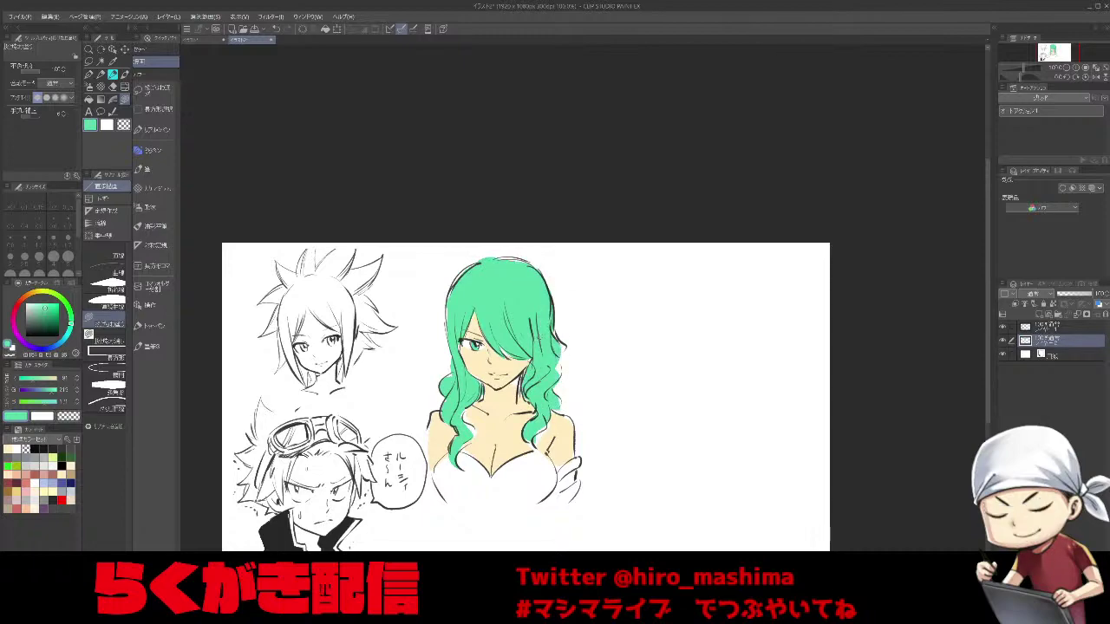
Fill the woman's strapless dress with dark red.
{"action": "left_click", "coordinate": [62, 501]}
{"action": "left_click", "coordinate": [47, 310]}
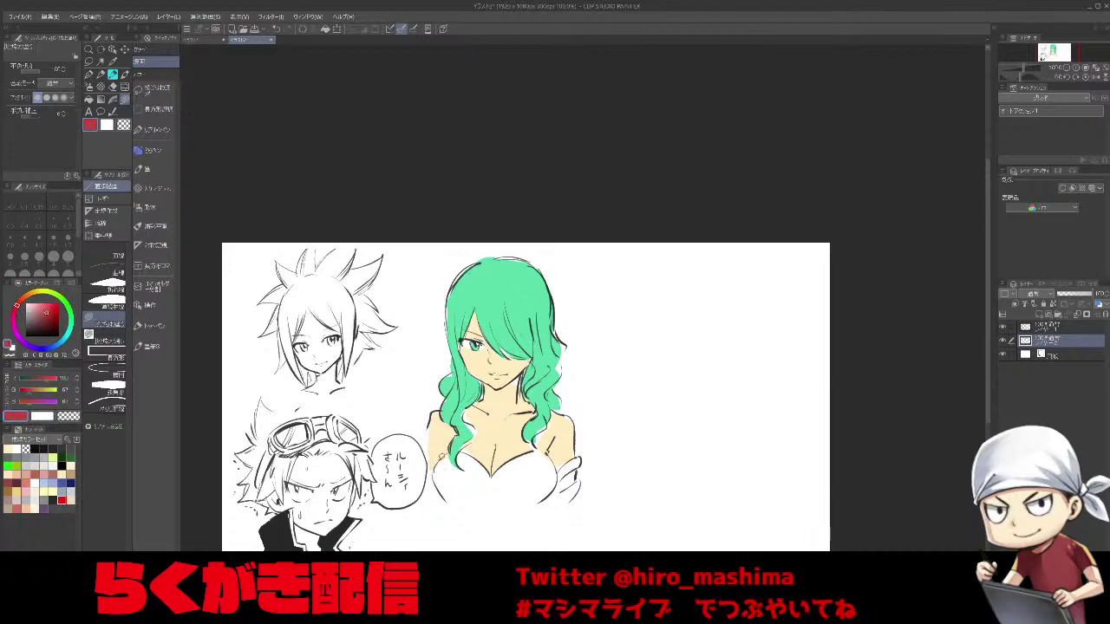
{"action": "mouse_move", "coordinate": [535, 453]}
{"action": "left_mouse_down"}
{"action": "mouse_move", "coordinate": [554, 489]}
{"action": "mouse_move", "coordinate": [449, 500]}
{"action": "left_mouse_up"}
Fill the bands wrapped around the woman's arm with light bluish grey.
{"action": "left_click", "coordinate": [33, 460]}
{"action": "left_click", "coordinate": [70, 493]}
{"action": "left_click_drag", "start_coordinate": [571, 484], "coordinate": [568, 476]}
Sample the woman's pale skin tone from her upper arm beside the bluish grey bands.
{"action": "left_click", "coordinate": [567, 451], "text": "alt"}
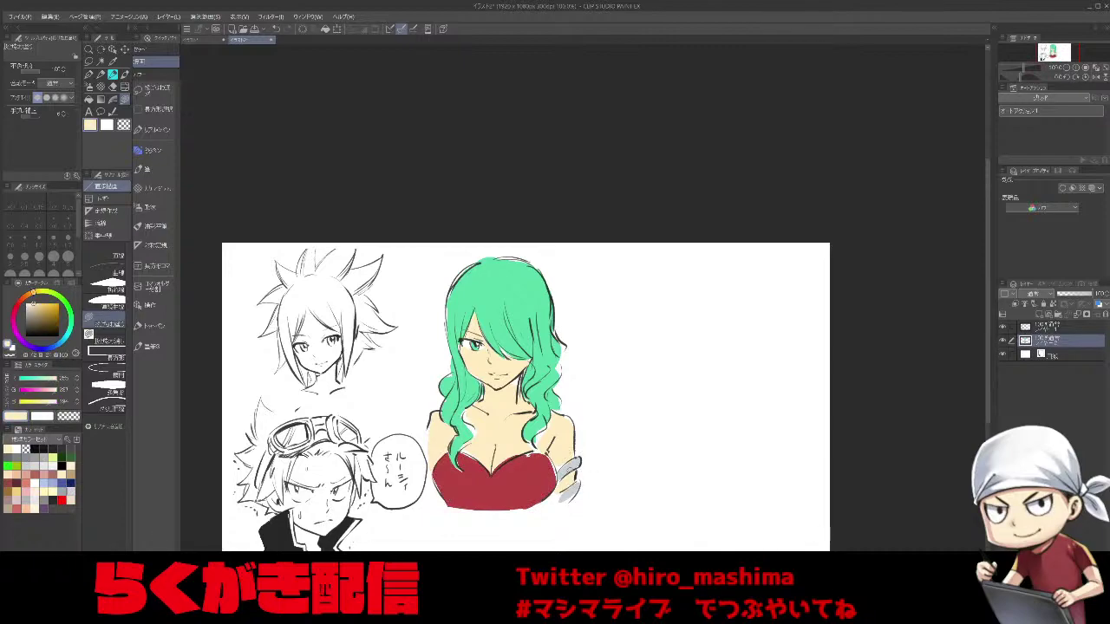
{"action": "key", "text": "-"}
{"action": "scroll", "coordinate": [569, 480], "scroll_direction": "up", "scroll_amount": 1}
{"action": "key", "text": "^"}
{"action": "scroll", "coordinate": [605, 469], "scroll_direction": "up", "scroll_amount": 1}
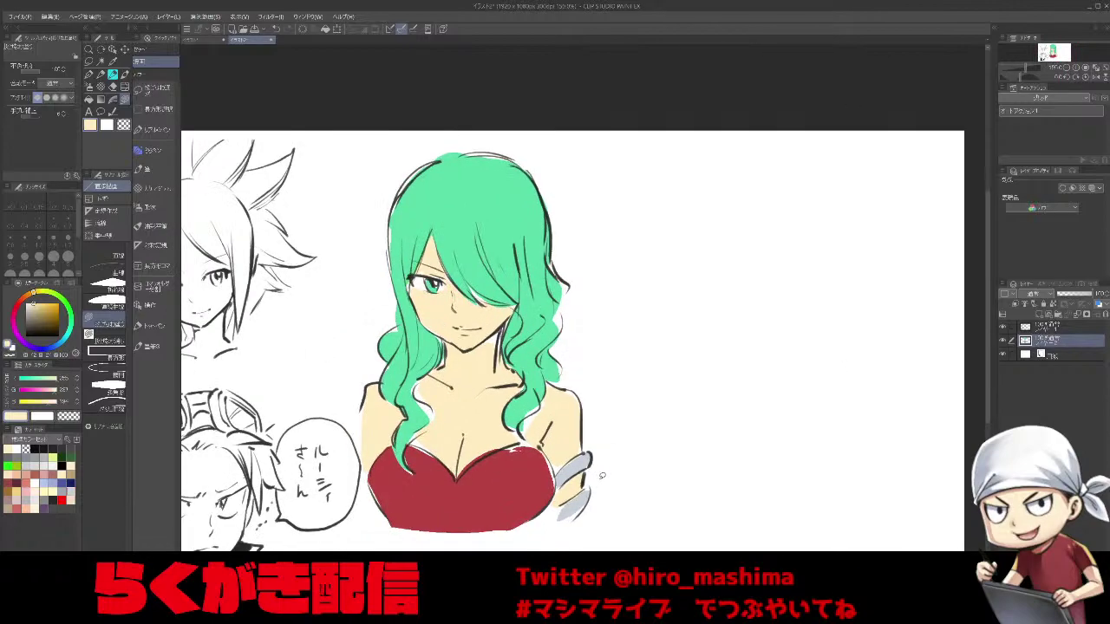
{"action": "scroll", "coordinate": [603, 476], "scroll_direction": "up", "scroll_amount": 3}
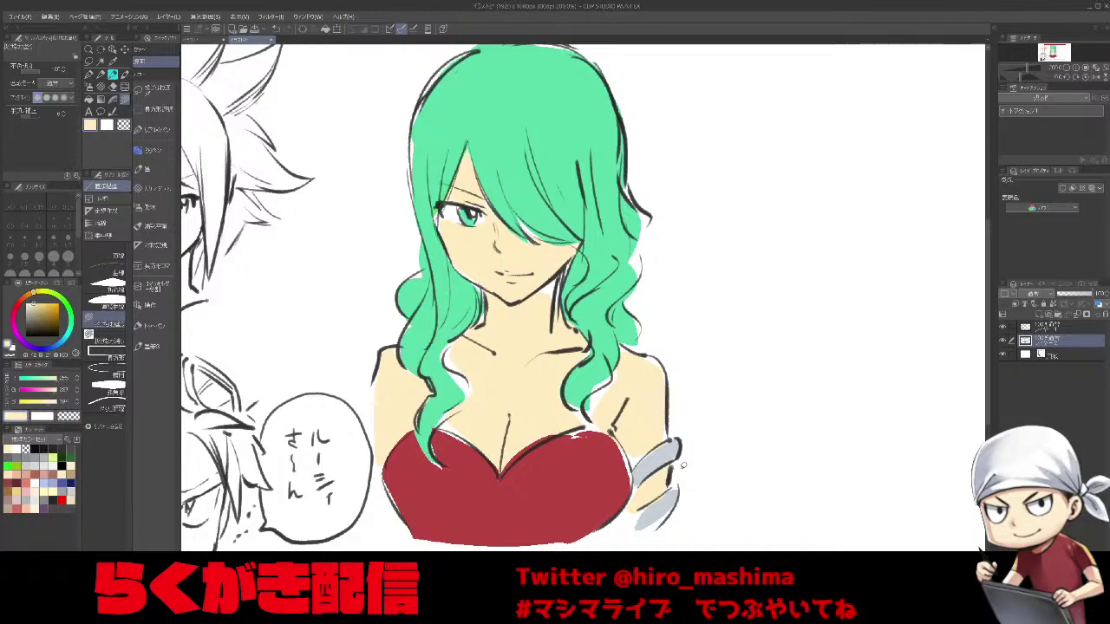
Using a thin near-black pen, draw the squared nose and one narrowed eye of a new face below the woman.
{"action": "key", "text": "p"}
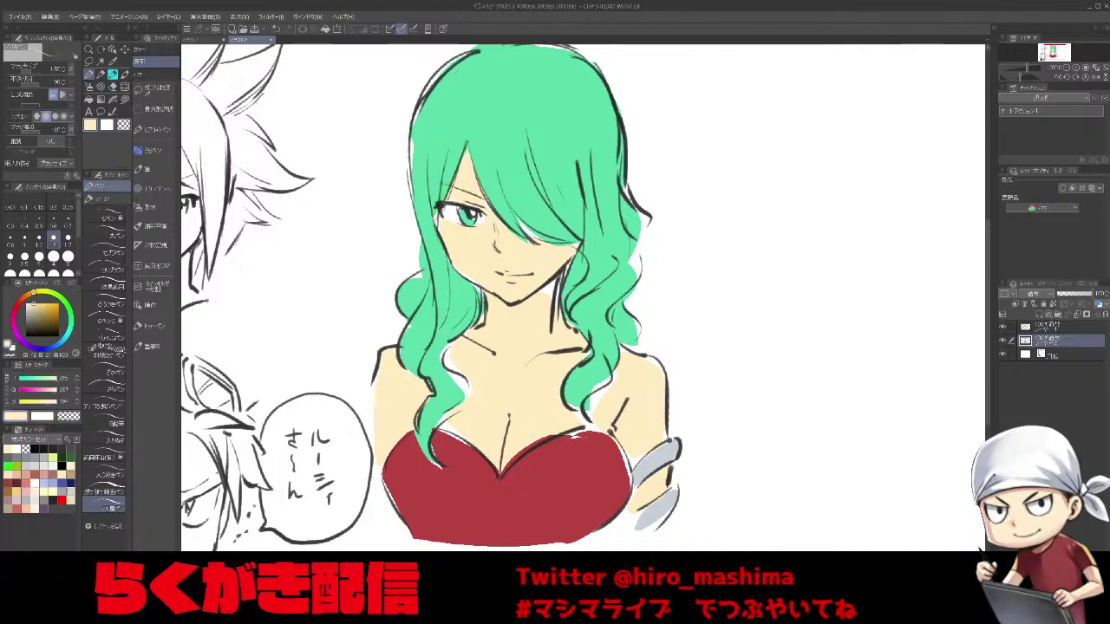
{"action": "left_click", "coordinate": [54, 499]}
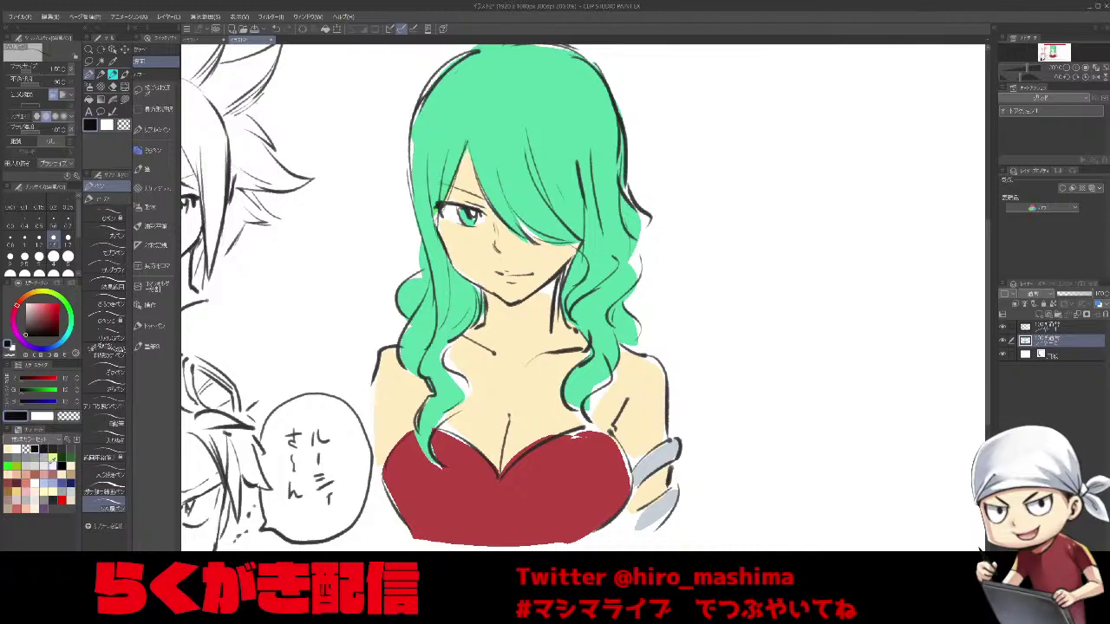
{"action": "key", "text": "ctrl+minus"}
{"action": "key", "text": "ctrl+minus"}
{"action": "mouse_move", "coordinate": [798, 446]}
{"action": "left_mouse_down"}
{"action": "mouse_move", "coordinate": [789, 473]}
{"action": "mouse_move", "coordinate": [785, 420]}
{"action": "left_mouse_up"}
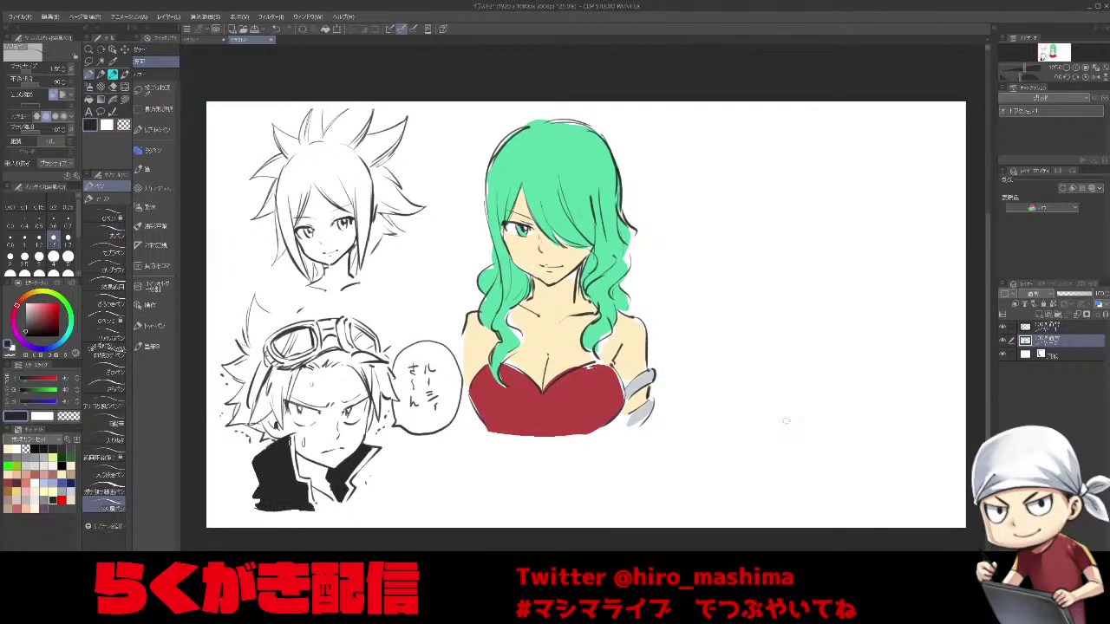
{"action": "key", "text": "bracketleft"}
{"action": "key", "text": "bracketleft"}
{"action": "key", "text": "bracketright"}
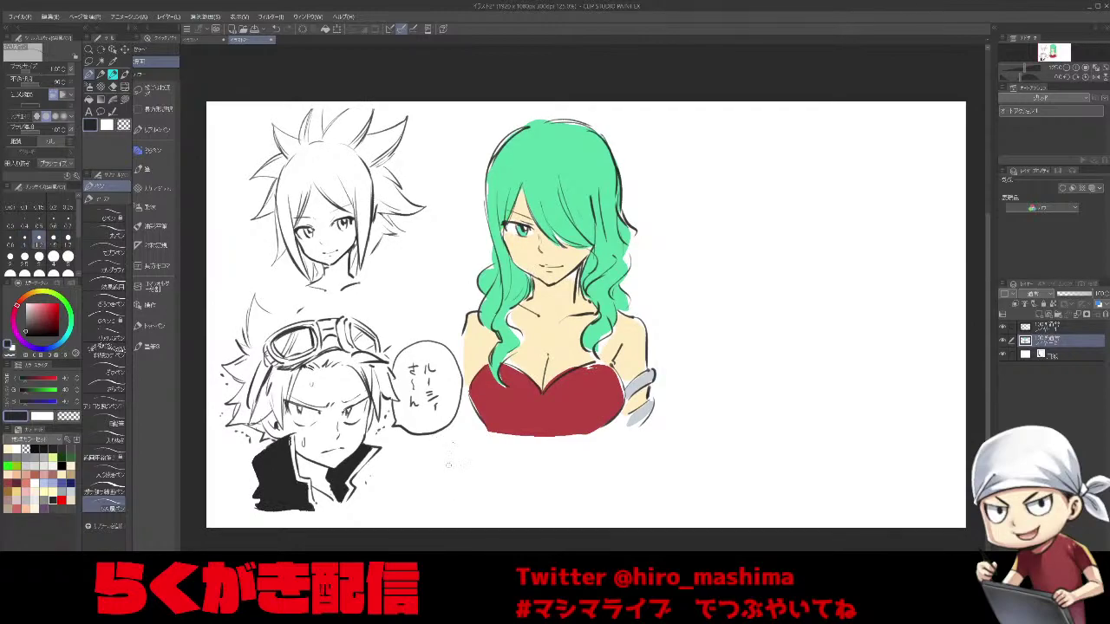
{"action": "mouse_move", "coordinate": [644, 452]}
{"action": "left_mouse_down"}
{"action": "mouse_move", "coordinate": [612, 454]}
{"action": "mouse_move", "coordinate": [632, 457]}
{"action": "left_mouse_up"}
{"action": "left_click_drag", "start_coordinate": [803, 362], "coordinate": [790, 396]}
{"action": "left_click_drag", "start_coordinate": [793, 329], "coordinate": [713, 346]}
{"action": "key", "text": "ctrl+minus"}
{"action": "key", "text": "ctrl+minus"}
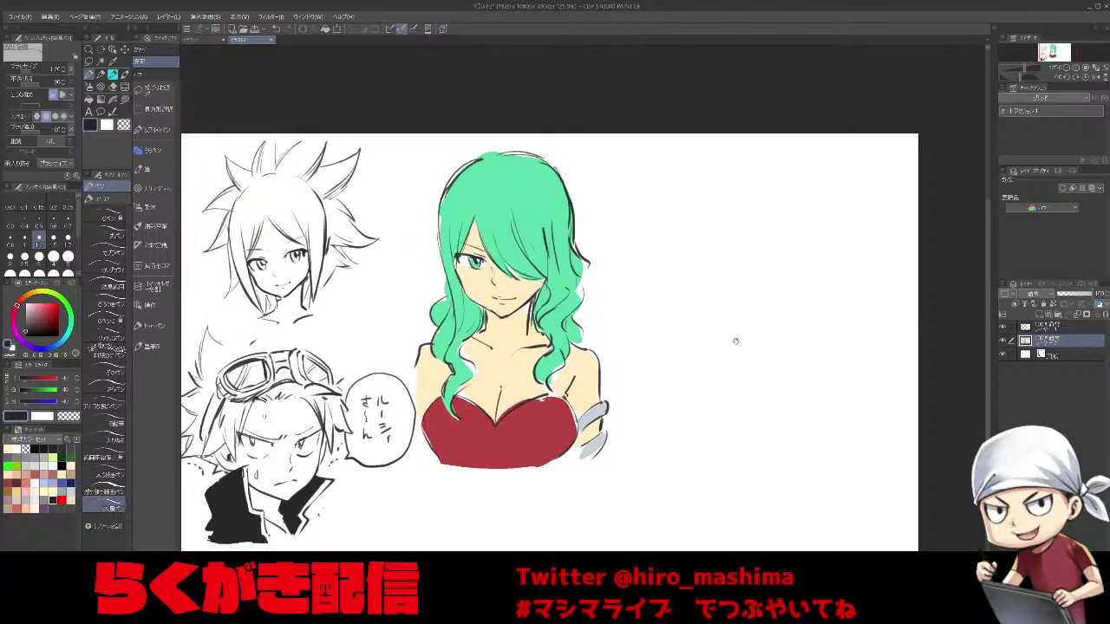
{"action": "left_click_drag", "start_coordinate": [465, 488], "coordinate": [488, 493]}
{"action": "left_click_drag", "start_coordinate": [670, 433], "coordinate": [654, 446]}
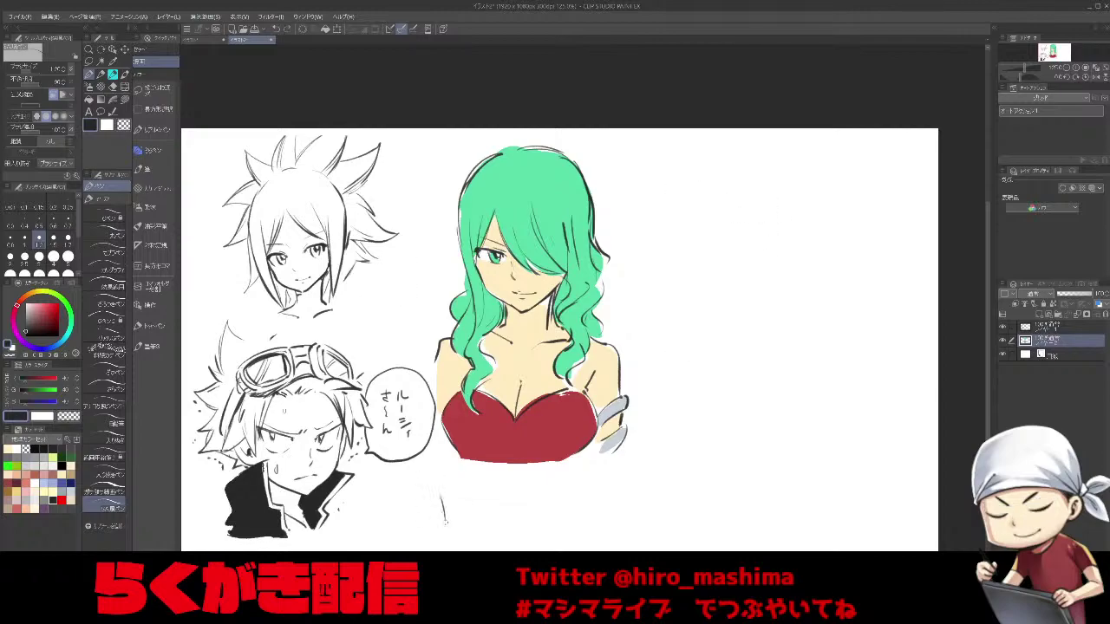
{"action": "mouse_move", "coordinate": [440, 502]}
{"action": "left_mouse_down"}
{"action": "mouse_move", "coordinate": [443, 525]}
{"action": "mouse_move", "coordinate": [423, 537]}
{"action": "left_mouse_up"}
{"action": "mouse_move", "coordinate": [413, 511]}
{"action": "left_mouse_down"}
{"action": "mouse_move", "coordinate": [428, 535]}
{"action": "mouse_move", "coordinate": [448, 484]}
{"action": "left_mouse_up"}
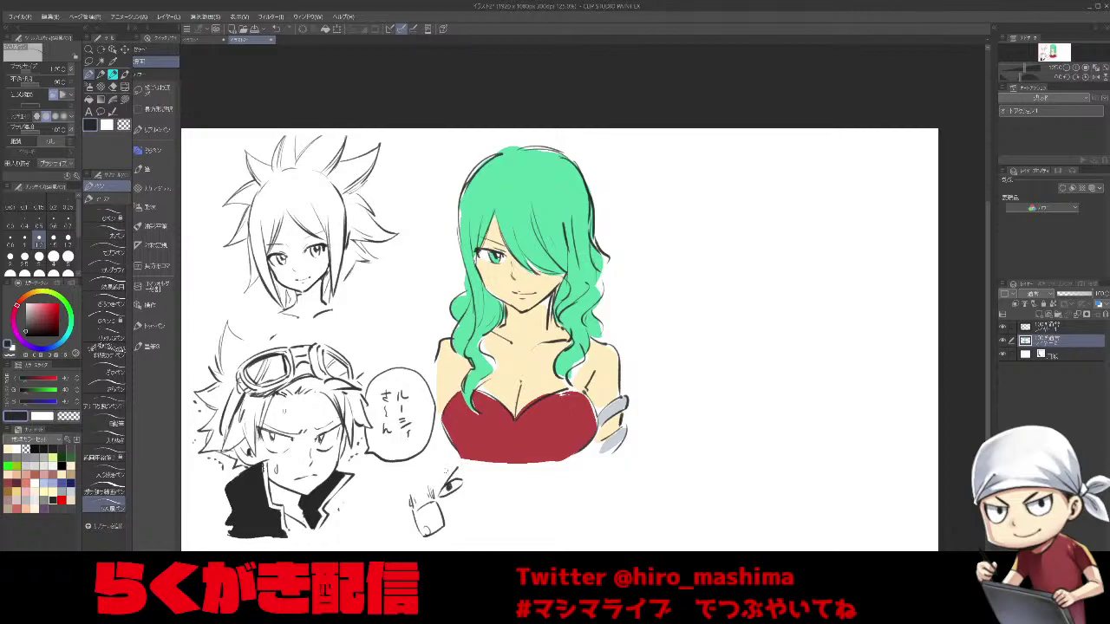
Add the second narrowed eye, the underside of the nose and the cheek and jaw lines to the new face.
{"action": "mouse_move", "coordinate": [384, 509]}
{"action": "left_mouse_down"}
{"action": "mouse_move", "coordinate": [411, 498]}
{"action": "mouse_move", "coordinate": [413, 518]}
{"action": "mouse_move", "coordinate": [401, 510]}
{"action": "mouse_move", "coordinate": [463, 491]}
{"action": "left_mouse_up"}
{"action": "mouse_move", "coordinate": [417, 528]}
{"action": "left_mouse_down"}
{"action": "mouse_move", "coordinate": [423, 550]}
{"action": "mouse_move", "coordinate": [459, 536]}
{"action": "mouse_move", "coordinate": [442, 547]}
{"action": "left_mouse_up"}
{"action": "left_click_drag", "start_coordinate": [468, 493], "coordinate": [469, 532]}
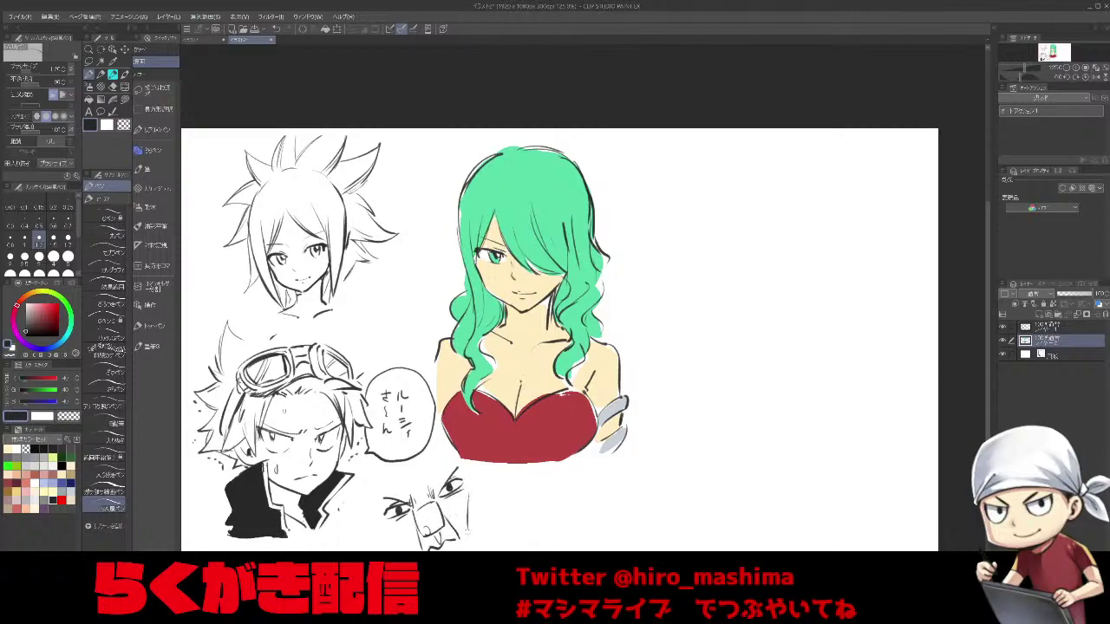
{"action": "left_click_drag", "start_coordinate": [393, 531], "coordinate": [405, 548]}
{"action": "left_click_drag", "start_coordinate": [515, 525], "coordinate": [509, 550]}
Draw long hair strands falling around the new face and sweeping across its forehead.
{"action": "left_click_drag", "start_coordinate": [422, 456], "coordinate": [419, 521]}
{"action": "mouse_move", "coordinate": [405, 459]}
{"action": "left_mouse_down"}
{"action": "mouse_move", "coordinate": [380, 485]}
{"action": "mouse_move", "coordinate": [366, 550]}
{"action": "left_mouse_up"}
{"action": "mouse_move", "coordinate": [361, 487]}
{"action": "left_mouse_down"}
{"action": "mouse_move", "coordinate": [352, 550]}
{"action": "mouse_move", "coordinate": [339, 550]}
{"action": "left_mouse_up"}
{"action": "left_click_drag", "start_coordinate": [464, 468], "coordinate": [525, 492]}
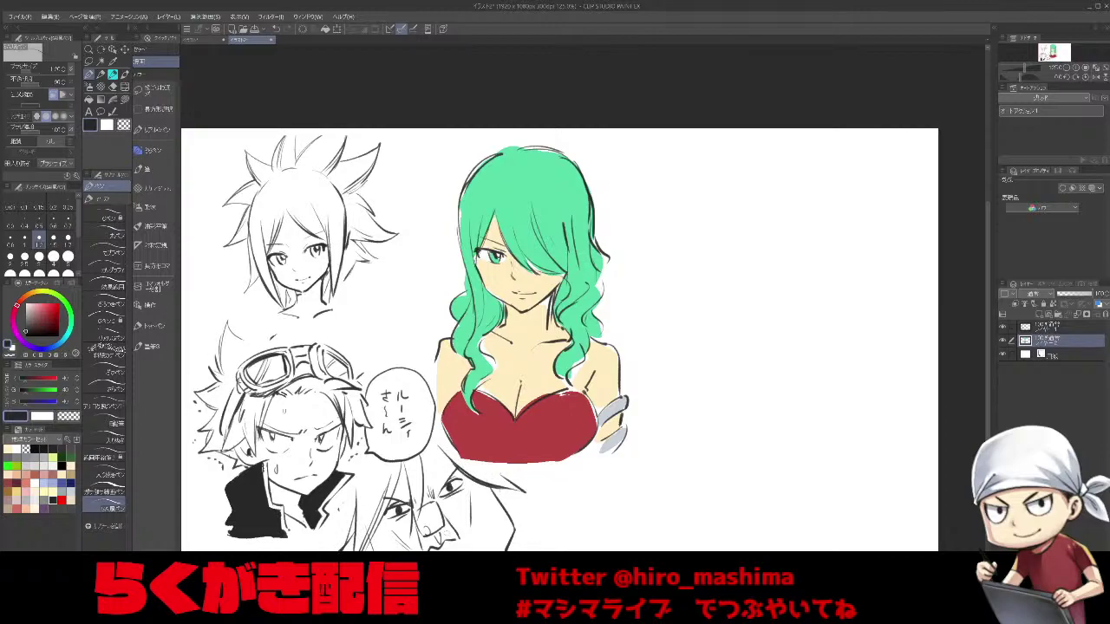
Finish the face with pointed hair tufts and freckle dots, and letter "Meeeen" beside it.
{"action": "mouse_move", "coordinate": [429, 454]}
{"action": "left_mouse_down"}
{"action": "mouse_move", "coordinate": [477, 483]}
{"action": "mouse_move", "coordinate": [547, 482]}
{"action": "mouse_move", "coordinate": [544, 500]}
{"action": "left_mouse_up"}
{"action": "left_click_drag", "start_coordinate": [545, 500], "coordinate": [505, 503]}
{"action": "left_click_drag", "start_coordinate": [444, 526], "coordinate": [455, 534]}
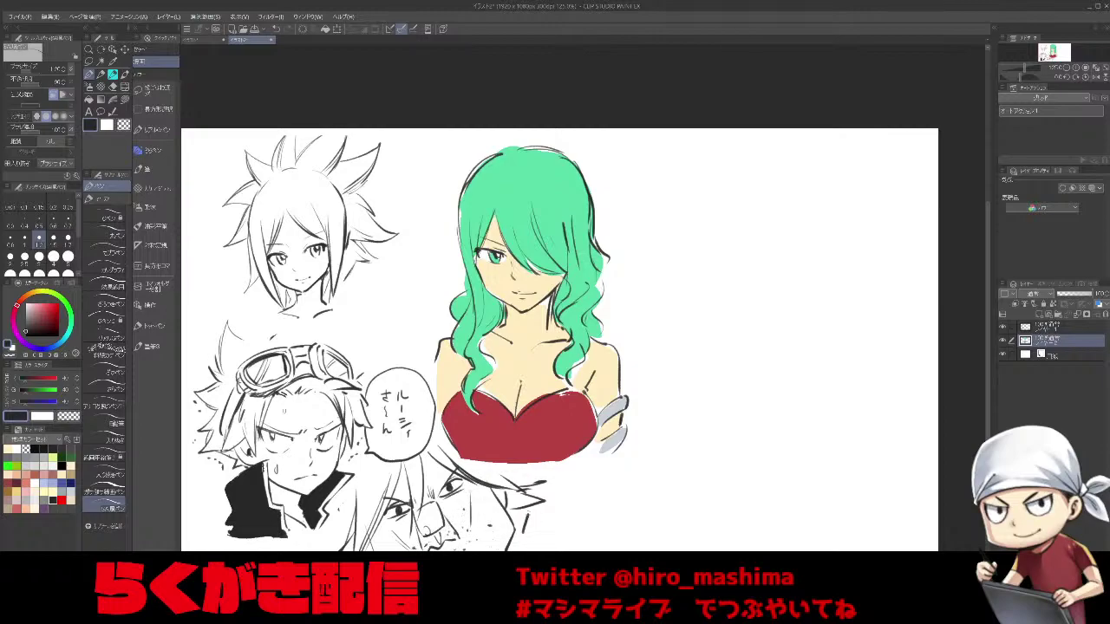
{"action": "left_click_drag", "start_coordinate": [584, 526], "coordinate": [637, 530]}
{"action": "mouse_move", "coordinate": [528, 491]}
{"action": "left_mouse_down"}
{"action": "mouse_move", "coordinate": [559, 478]}
{"action": "mouse_move", "coordinate": [551, 475]}
{"action": "left_mouse_up"}
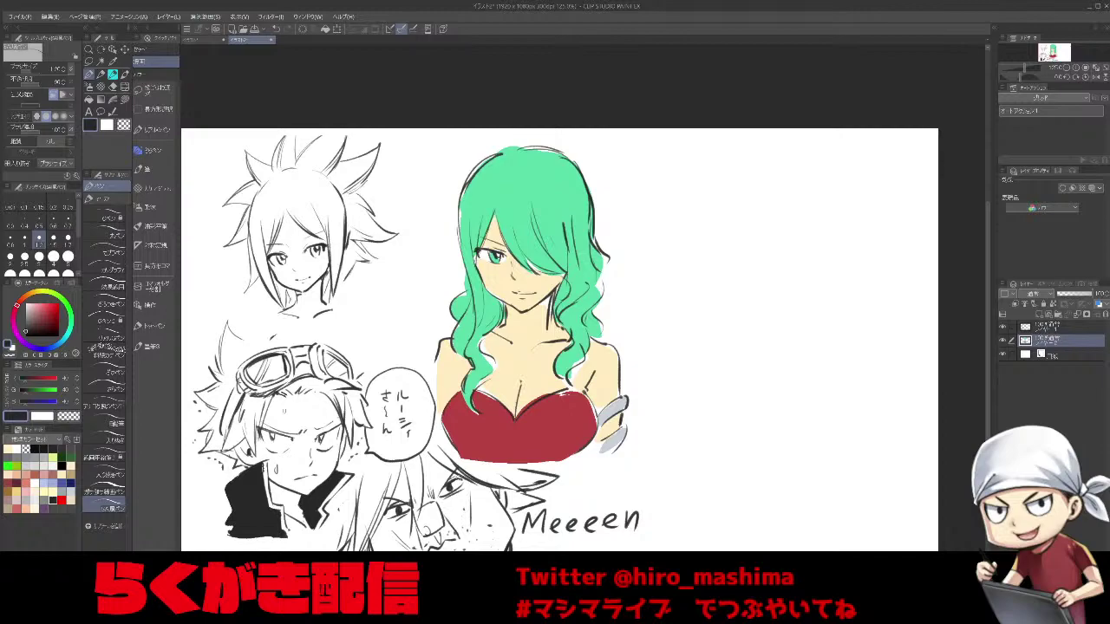
Draw a small bear-like head with round ears, scowling eyes, snout and whiskers between the spiky-haired girl and the woman.
{"action": "key", "text": "ctrl+z"}
{"action": "left_click_drag", "start_coordinate": [372, 289], "coordinate": [431, 279]}
{"action": "left_click_drag", "start_coordinate": [351, 286], "coordinate": [352, 340]}
{"action": "mouse_move", "coordinate": [432, 285]}
{"action": "left_mouse_down"}
{"action": "mouse_move", "coordinate": [445, 317]}
{"action": "mouse_move", "coordinate": [442, 299]}
{"action": "left_mouse_up"}
{"action": "key", "text": "ctrl+z"}
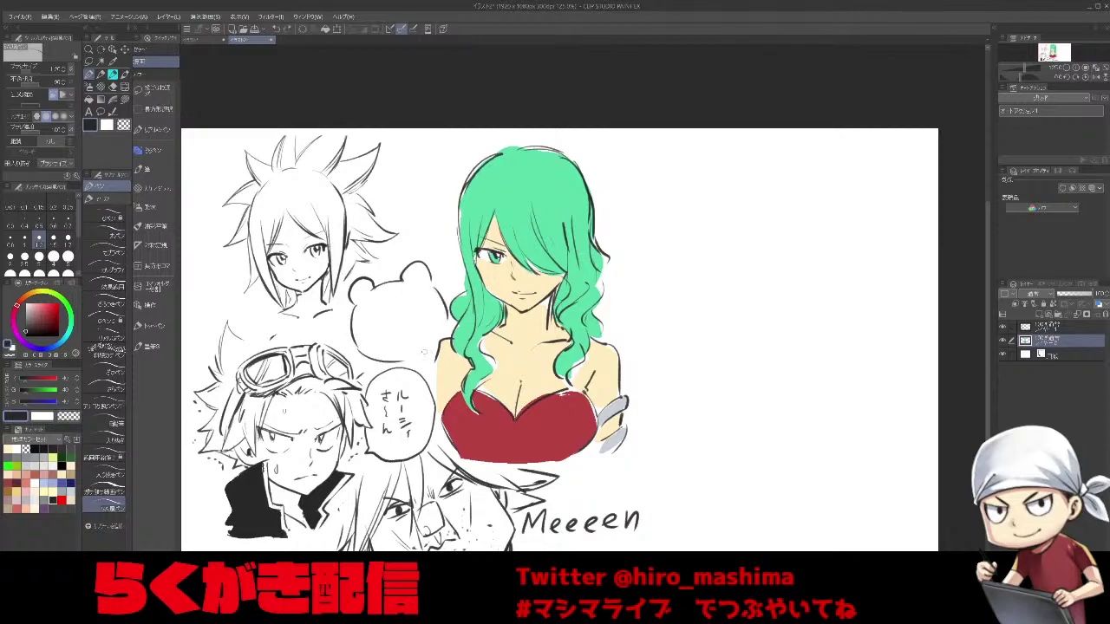
{"action": "left_click_drag", "start_coordinate": [357, 289], "coordinate": [369, 291]}
{"action": "mouse_move", "coordinate": [366, 319]}
{"action": "left_mouse_down"}
{"action": "mouse_move", "coordinate": [375, 339]}
{"action": "mouse_move", "coordinate": [436, 290]}
{"action": "mouse_move", "coordinate": [418, 316]}
{"action": "mouse_move", "coordinate": [381, 330]}
{"action": "left_mouse_up"}
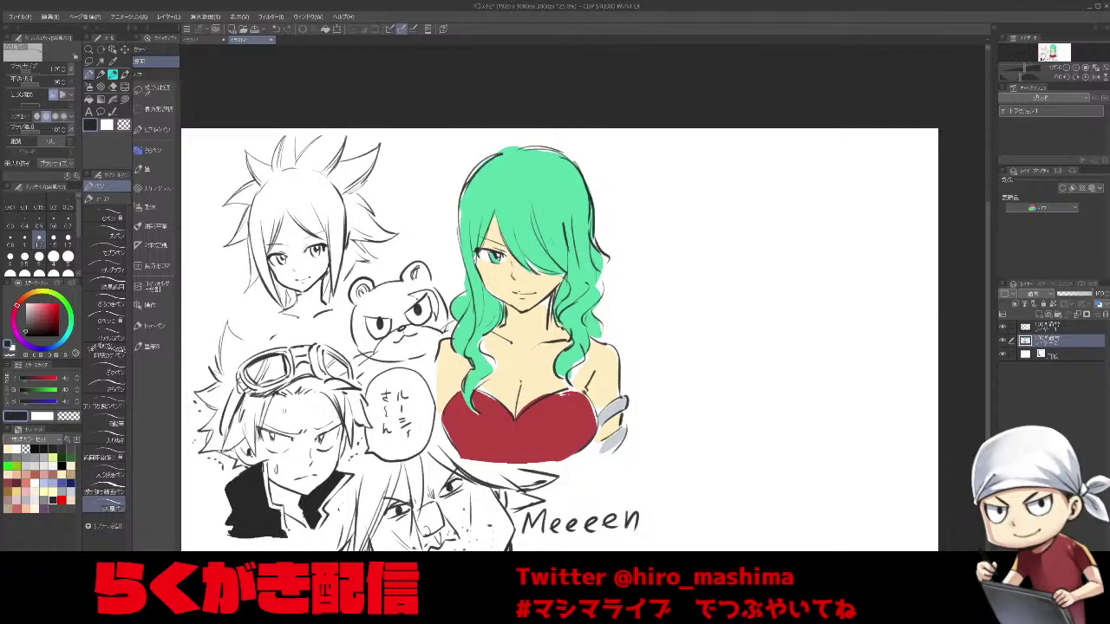
Using an enlarged brush, paint the curved forehead and side outline of a large tilted head in the empty area beside the woman.
{"action": "left_click_drag", "start_coordinate": [794, 410], "coordinate": [768, 416]}
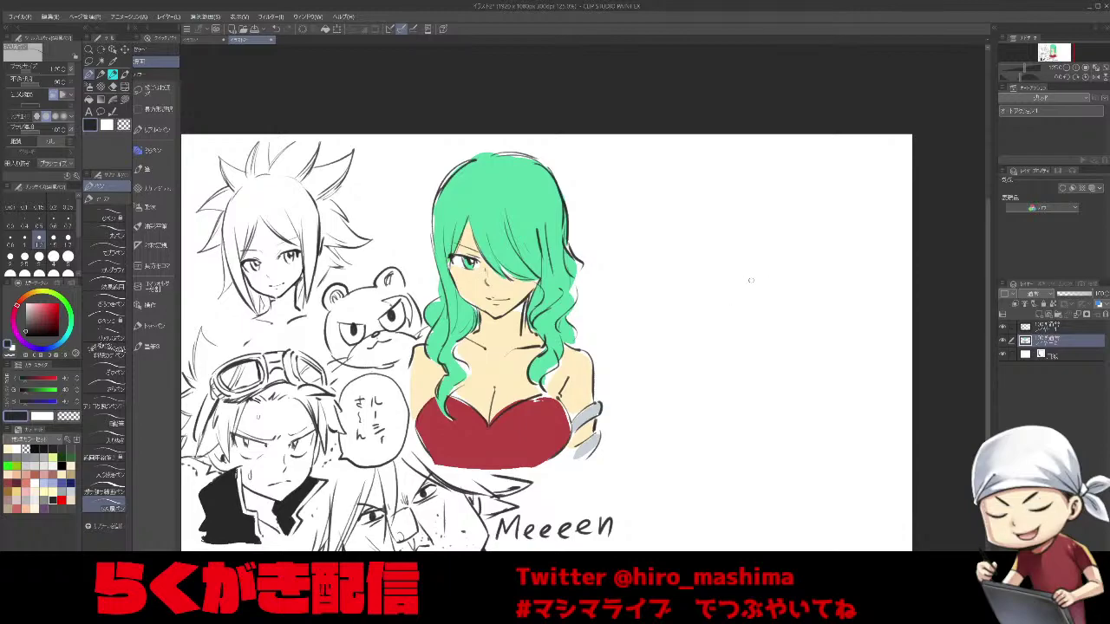
{"action": "key", "text": "b"}
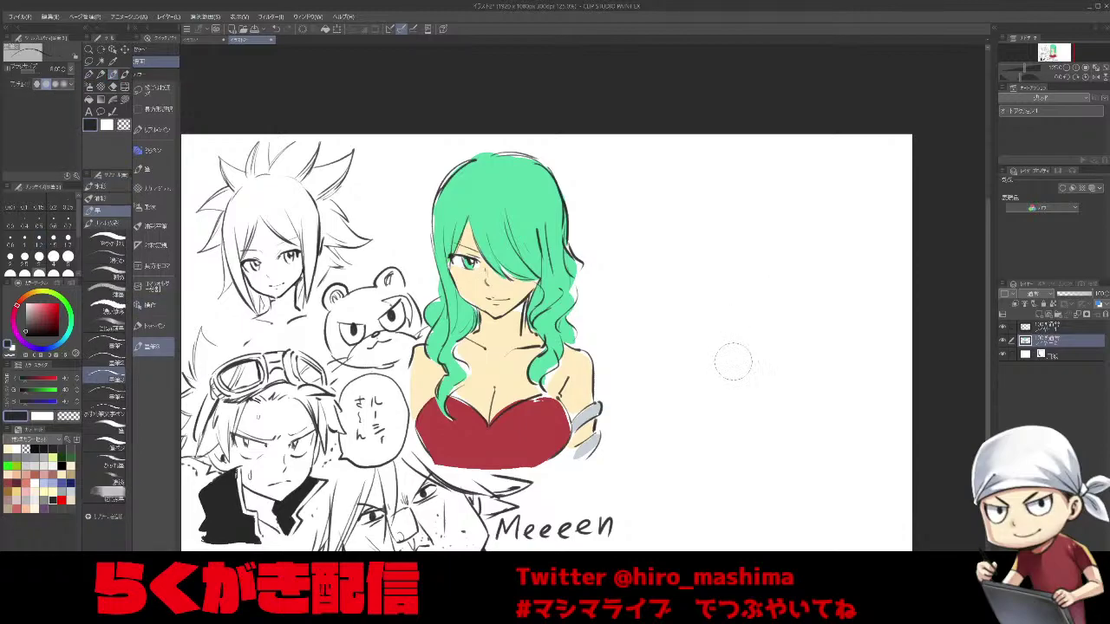
{"action": "scroll", "coordinate": [763, 331], "scroll_direction": "down", "scroll_amount": 1}
{"action": "left_click_drag", "start_coordinate": [770, 335], "coordinate": [752, 355]}
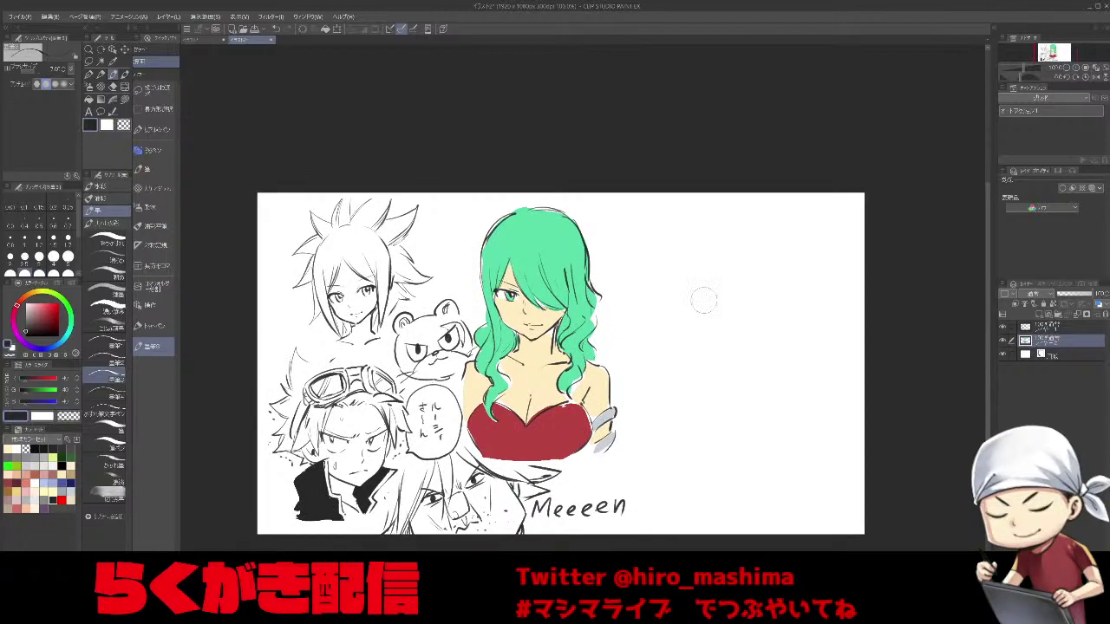
{"action": "key", "text": "]"}
{"action": "key", "text": "]"}
{"action": "mouse_move", "coordinate": [656, 304]}
{"action": "left_mouse_down"}
{"action": "mouse_move", "coordinate": [692, 278]}
{"action": "mouse_move", "coordinate": [770, 246]}
{"action": "left_mouse_up"}
{"action": "left_click_drag", "start_coordinate": [696, 271], "coordinate": [790, 242]}
{"action": "left_click_drag", "start_coordinate": [636, 314], "coordinate": [639, 376]}
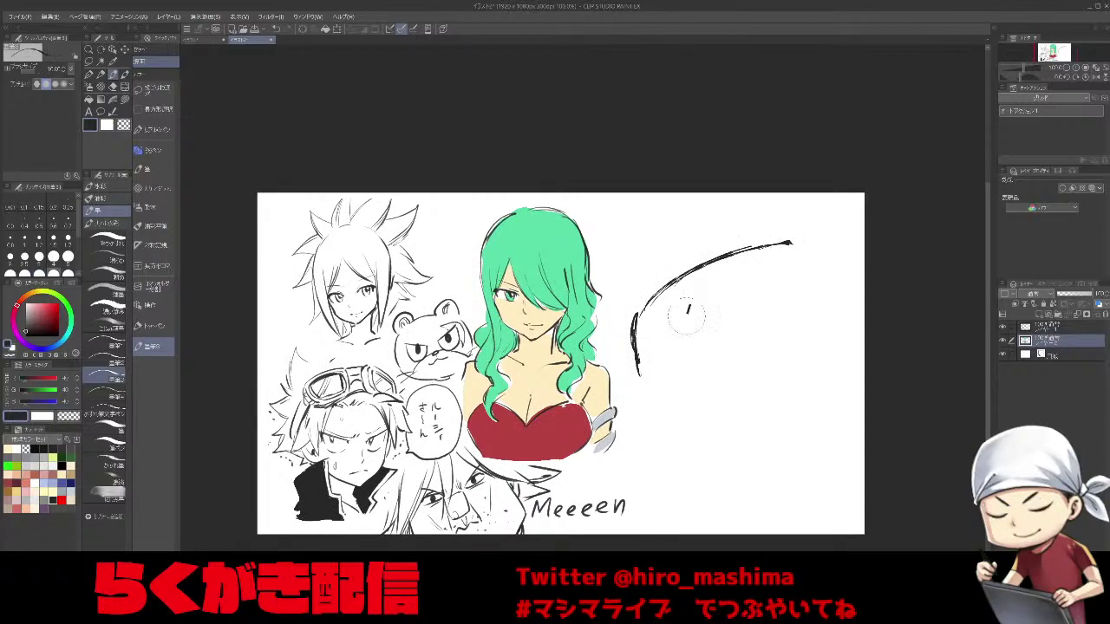
Paint the large head's nose, wide-open dark mouth, narrow eyes and thick eyebrows.
{"action": "mouse_move", "coordinate": [683, 323]}
{"action": "left_mouse_down"}
{"action": "mouse_move", "coordinate": [722, 327]}
{"action": "mouse_move", "coordinate": [691, 350]}
{"action": "mouse_move", "coordinate": [725, 333]}
{"action": "mouse_move", "coordinate": [699, 351]}
{"action": "mouse_move", "coordinate": [705, 389]}
{"action": "mouse_move", "coordinate": [727, 371]}
{"action": "mouse_move", "coordinate": [726, 381]}
{"action": "mouse_move", "coordinate": [721, 330]}
{"action": "mouse_move", "coordinate": [707, 397]}
{"action": "mouse_move", "coordinate": [720, 401]}
{"action": "mouse_move", "coordinate": [696, 375]}
{"action": "mouse_move", "coordinate": [695, 354]}
{"action": "mouse_move", "coordinate": [727, 381]}
{"action": "left_mouse_up"}
{"action": "left_click_drag", "start_coordinate": [716, 338], "coordinate": [733, 364]}
{"action": "mouse_move", "coordinate": [652, 323]}
{"action": "left_mouse_down"}
{"action": "mouse_move", "coordinate": [685, 322]}
{"action": "mouse_move", "coordinate": [680, 298]}
{"action": "mouse_move", "coordinate": [690, 333]}
{"action": "mouse_move", "coordinate": [678, 293]}
{"action": "mouse_move", "coordinate": [748, 276]}
{"action": "left_mouse_up"}
{"action": "key", "text": "ctrl+z"}
{"action": "mouse_move", "coordinate": [749, 277]}
{"action": "left_mouse_down"}
{"action": "mouse_move", "coordinate": [712, 296]}
{"action": "mouse_move", "coordinate": [731, 287]}
{"action": "left_mouse_up"}
{"action": "left_click_drag", "start_coordinate": [649, 310], "coordinate": [732, 261]}
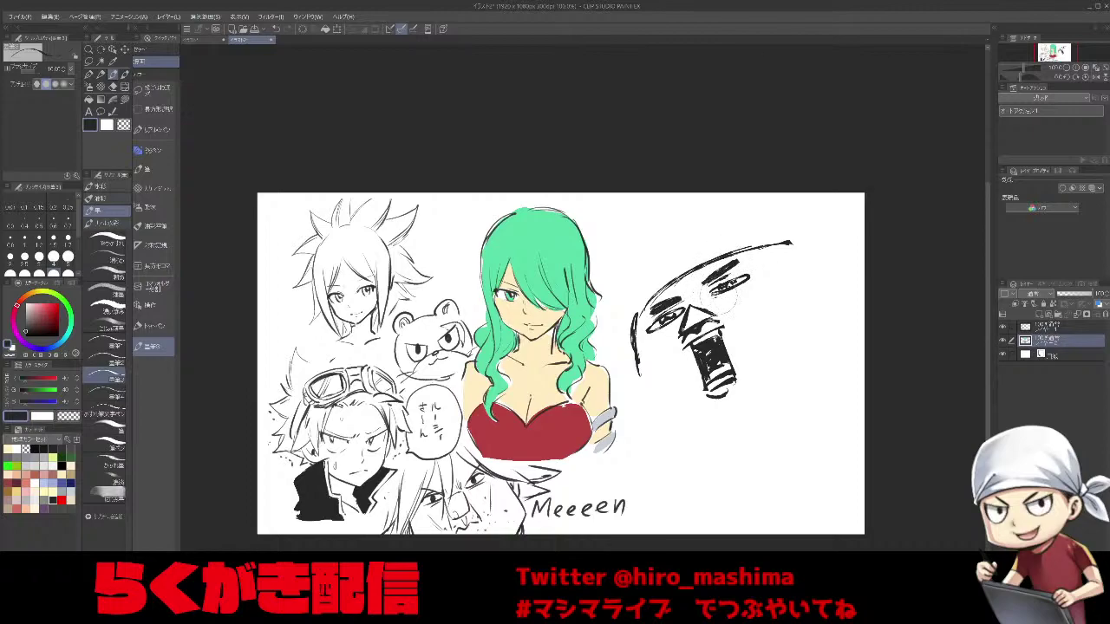
Add the large head's chin curve, ear and dark side hair, plus the upright strokes above the forehead.
{"action": "left_click_drag", "start_coordinate": [695, 411], "coordinate": [755, 396]}
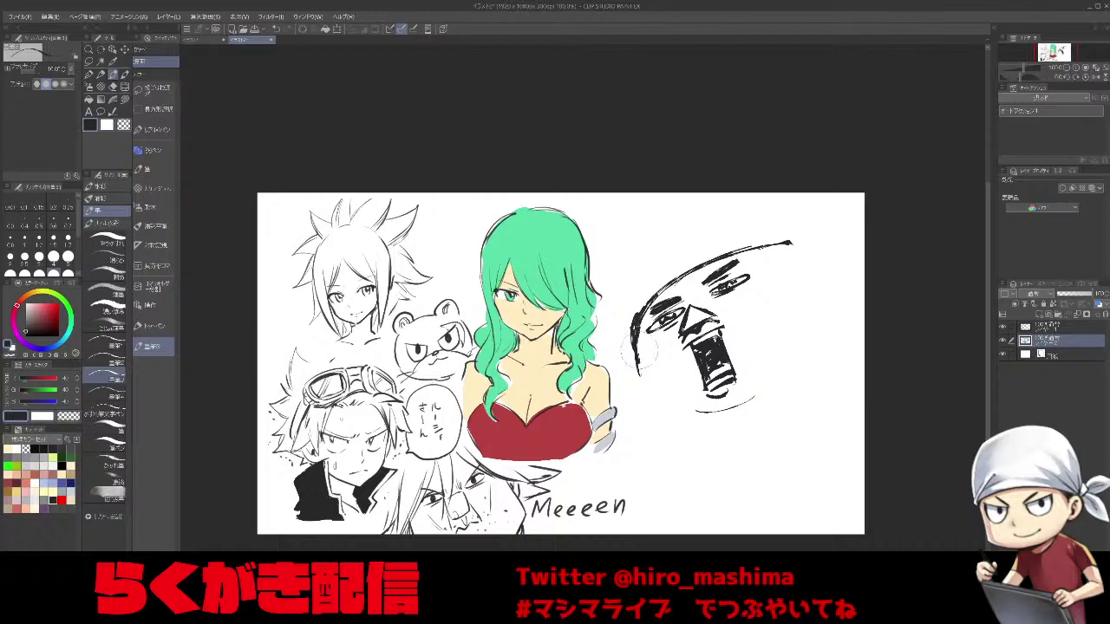
{"action": "mouse_move", "coordinate": [772, 245]}
{"action": "left_mouse_down"}
{"action": "mouse_move", "coordinate": [831, 260]}
{"action": "mouse_move", "coordinate": [829, 271]}
{"action": "mouse_move", "coordinate": [843, 262]}
{"action": "mouse_move", "coordinate": [848, 325]}
{"action": "left_mouse_up"}
{"action": "mouse_move", "coordinate": [846, 262]}
{"action": "left_mouse_down"}
{"action": "mouse_move", "coordinate": [865, 310]}
{"action": "mouse_move", "coordinate": [841, 240]}
{"action": "mouse_move", "coordinate": [810, 228]}
{"action": "mouse_move", "coordinate": [791, 236]}
{"action": "mouse_move", "coordinate": [849, 239]}
{"action": "mouse_move", "coordinate": [799, 264]}
{"action": "left_mouse_up"}
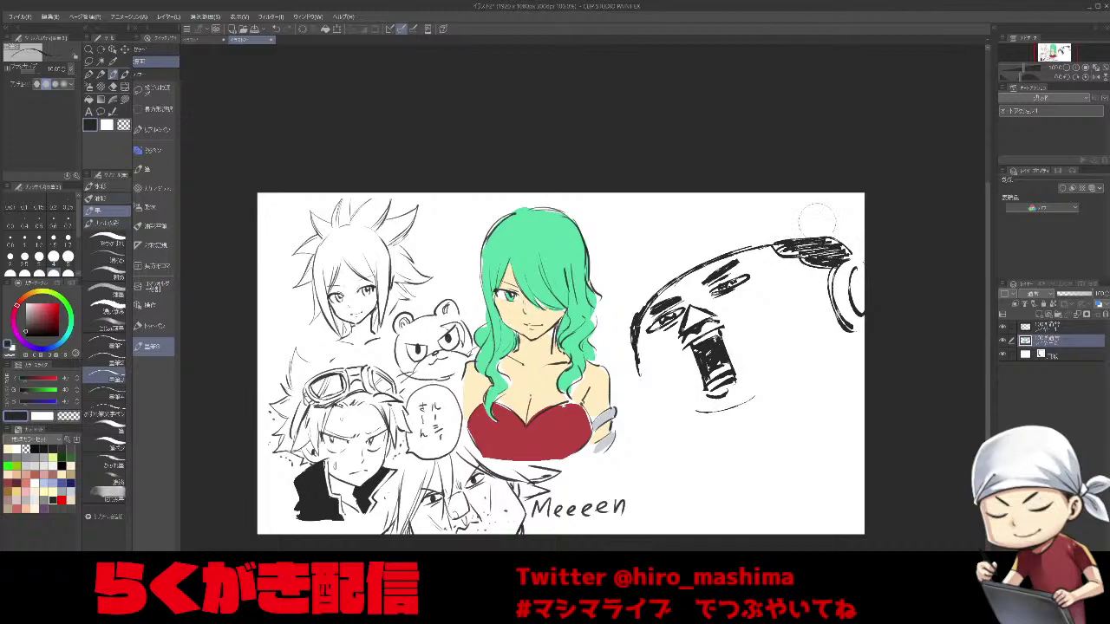
{"action": "mouse_move", "coordinate": [640, 291]}
{"action": "left_mouse_down"}
{"action": "mouse_move", "coordinate": [646, 250]}
{"action": "mouse_move", "coordinate": [655, 284]}
{"action": "left_mouse_up"}
{"action": "mouse_move", "coordinate": [770, 197]}
{"action": "left_mouse_down"}
{"action": "mouse_move", "coordinate": [779, 234]}
{"action": "mouse_move", "coordinate": [798, 233]}
{"action": "mouse_move", "coordinate": [773, 219]}
{"action": "left_mouse_up"}
Paint a round topknot on the large head and fill it dark, leaving a light highlight.
{"action": "mouse_move", "coordinate": [683, 264]}
{"action": "left_mouse_down"}
{"action": "mouse_move", "coordinate": [654, 227]}
{"action": "mouse_move", "coordinate": [694, 200]}
{"action": "mouse_move", "coordinate": [739, 240]}
{"action": "left_mouse_up"}
{"action": "left_click_drag", "start_coordinate": [677, 205], "coordinate": [664, 227]}
{"action": "mouse_move", "coordinate": [679, 212]}
{"action": "left_mouse_down"}
{"action": "mouse_move", "coordinate": [668, 223]}
{"action": "mouse_move", "coordinate": [697, 202]}
{"action": "mouse_move", "coordinate": [701, 214]}
{"action": "left_mouse_up"}
{"action": "left_click_drag", "start_coordinate": [684, 212], "coordinate": [713, 201]}
{"action": "left_click_drag", "start_coordinate": [667, 236], "coordinate": [723, 212]}
{"action": "key", "text": "]"}
{"action": "mouse_move", "coordinate": [682, 253]}
{"action": "left_mouse_down"}
{"action": "mouse_move", "coordinate": [756, 210]}
{"action": "mouse_move", "coordinate": [735, 201]}
{"action": "left_mouse_up"}
{"action": "left_click_drag", "start_coordinate": [717, 243], "coordinate": [733, 209]}
{"action": "mouse_move", "coordinate": [681, 256]}
{"action": "left_mouse_down"}
{"action": "mouse_move", "coordinate": [692, 219]}
{"action": "mouse_move", "coordinate": [684, 261]}
{"action": "left_mouse_up"}
Extend the large head's chin curve with a smaller brush and redraw the eye farther from the topknot's side of the face.
{"action": "key", "text": "["}
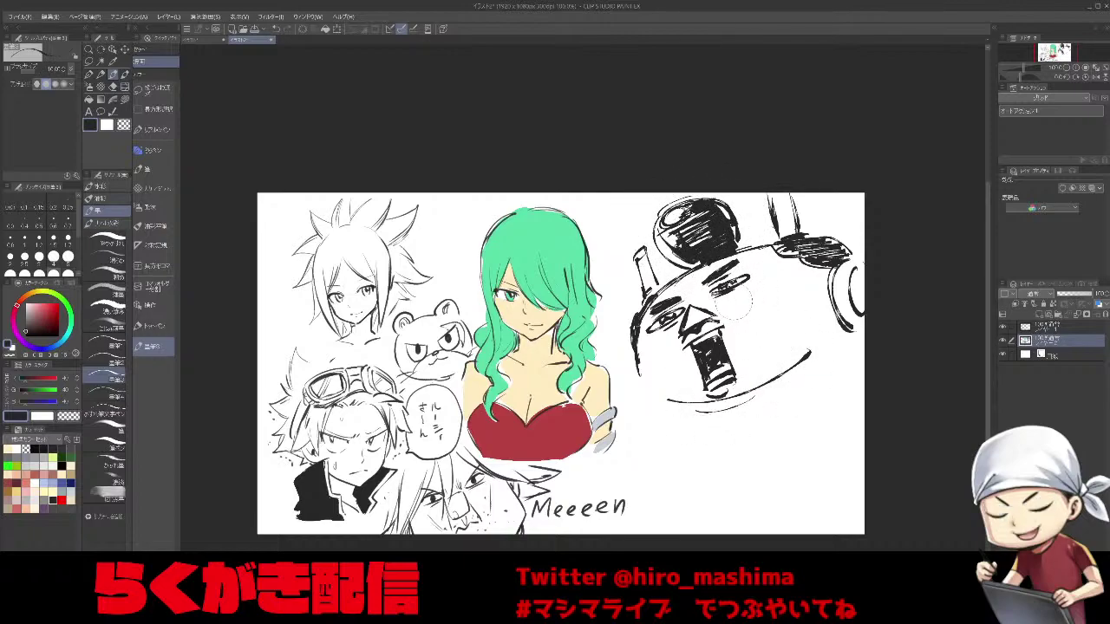
{"action": "left_click_drag", "start_coordinate": [667, 400], "coordinate": [810, 351]}
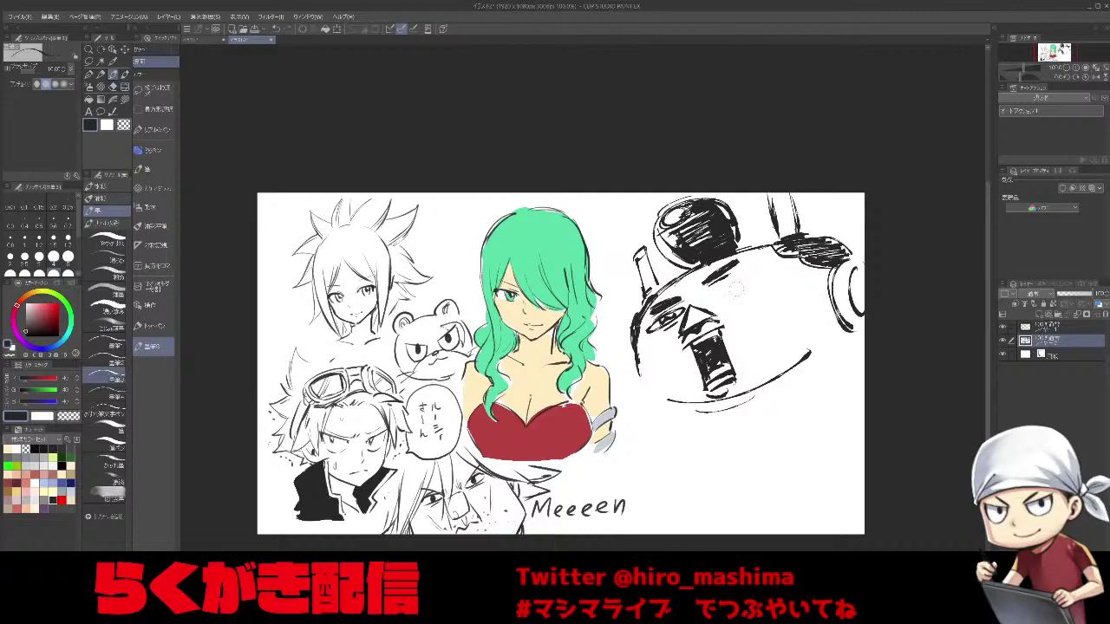
{"action": "left_click_drag", "start_coordinate": [714, 291], "coordinate": [756, 269]}
{"action": "key", "text": "ctrl+z"}
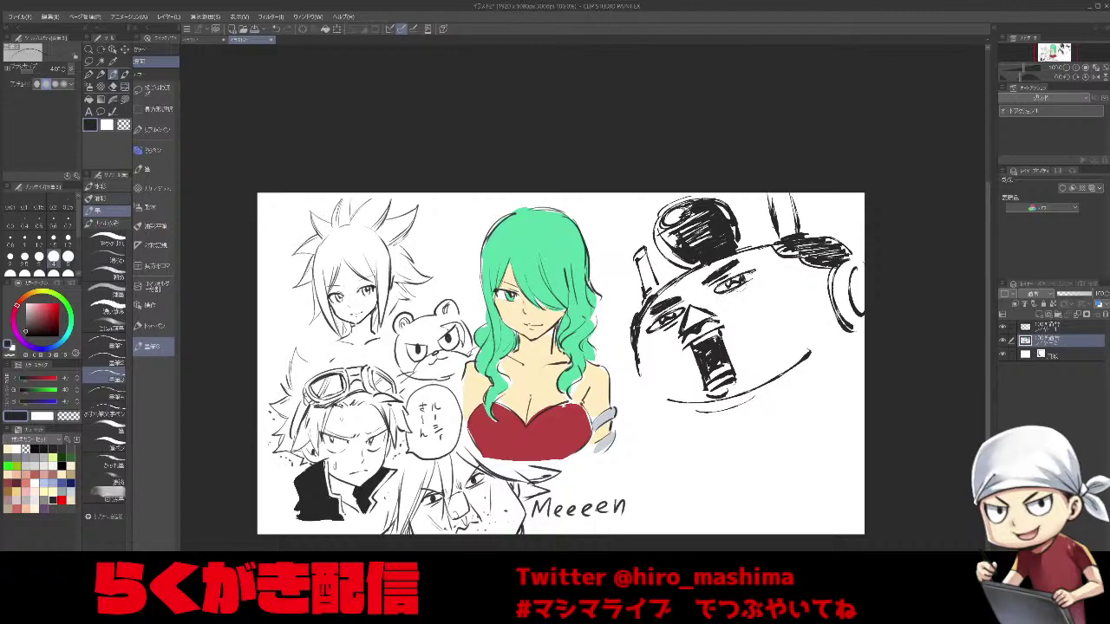
Repaint the large head's jaw line with a larger brush and add neck and curled hand lines beneath it.
{"action": "key", "text": "]"}
{"action": "left_click_drag", "start_coordinate": [666, 402], "coordinate": [712, 411]}
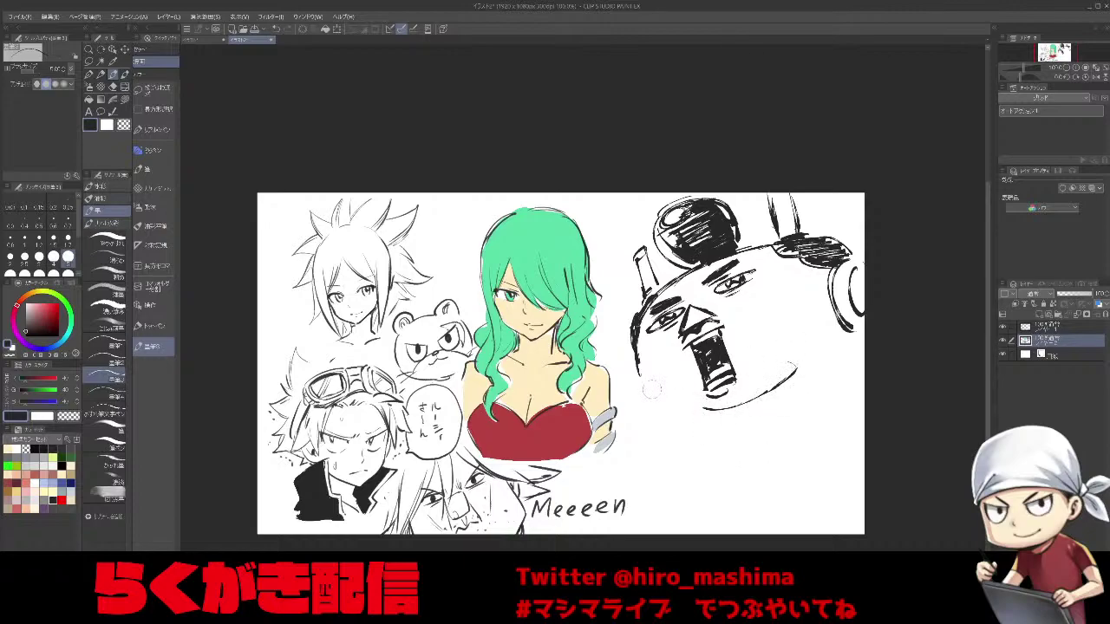
{"action": "left_click_drag", "start_coordinate": [651, 403], "coordinate": [819, 383]}
{"action": "mouse_move", "coordinate": [831, 438]}
{"action": "left_mouse_down"}
{"action": "mouse_move", "coordinate": [806, 416]}
{"action": "mouse_move", "coordinate": [822, 415]}
{"action": "mouse_move", "coordinate": [866, 336]}
{"action": "left_mouse_up"}
{"action": "left_click_drag", "start_coordinate": [643, 390], "coordinate": [654, 411]}
Scatter small sweat drops over both cheeks of the large face using a smaller brush.
{"action": "key", "text": "bracketleft"}
{"action": "left_click_drag", "start_coordinate": [669, 347], "coordinate": [666, 353]}
{"action": "left_click_drag", "start_coordinate": [665, 364], "coordinate": [653, 343]}
{"action": "left_click_drag", "start_coordinate": [763, 297], "coordinate": [771, 295]}
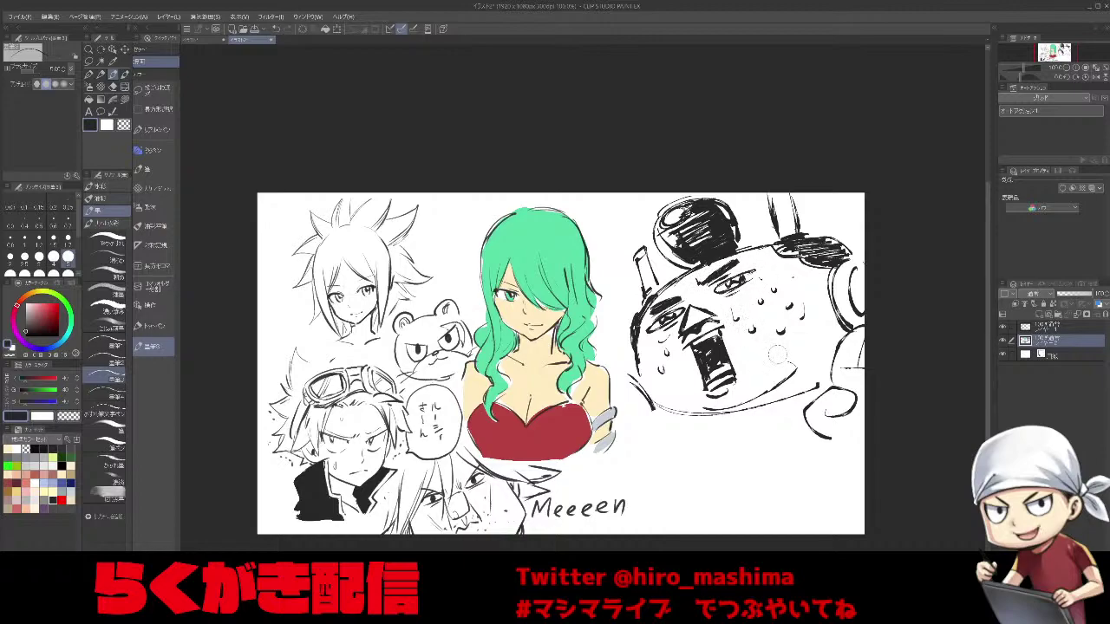
Letter "モスコイ" vertically between the woman and the large face.
{"action": "left_click_drag", "start_coordinate": [600, 230], "coordinate": [626, 219]}
{"action": "mouse_move", "coordinate": [601, 243]}
{"action": "left_mouse_down"}
{"action": "mouse_move", "coordinate": [609, 216]}
{"action": "mouse_move", "coordinate": [617, 250]}
{"action": "left_mouse_up"}
{"action": "mouse_move", "coordinate": [607, 255]}
{"action": "left_mouse_down"}
{"action": "mouse_move", "coordinate": [621, 265]}
{"action": "mouse_move", "coordinate": [621, 309]}
{"action": "left_mouse_up"}
{"action": "left_click_drag", "start_coordinate": [626, 295], "coordinate": [636, 316]}
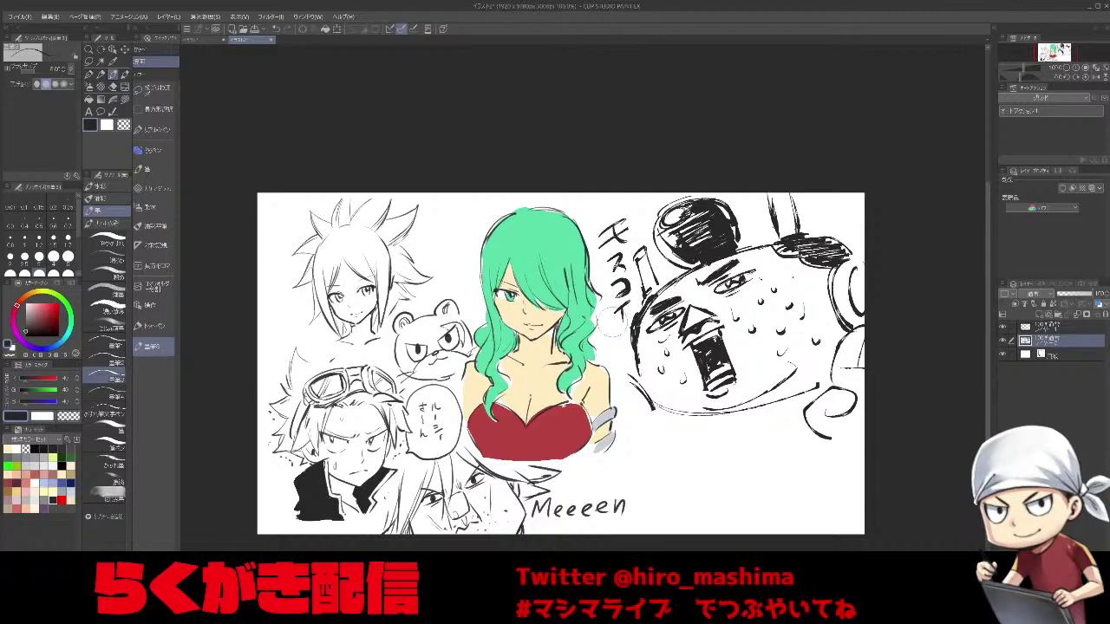
Using a thickened pen, draw a long caterpillar-like creature with a small face and scalloped underside below the large head.
{"action": "key", "text": "p"}
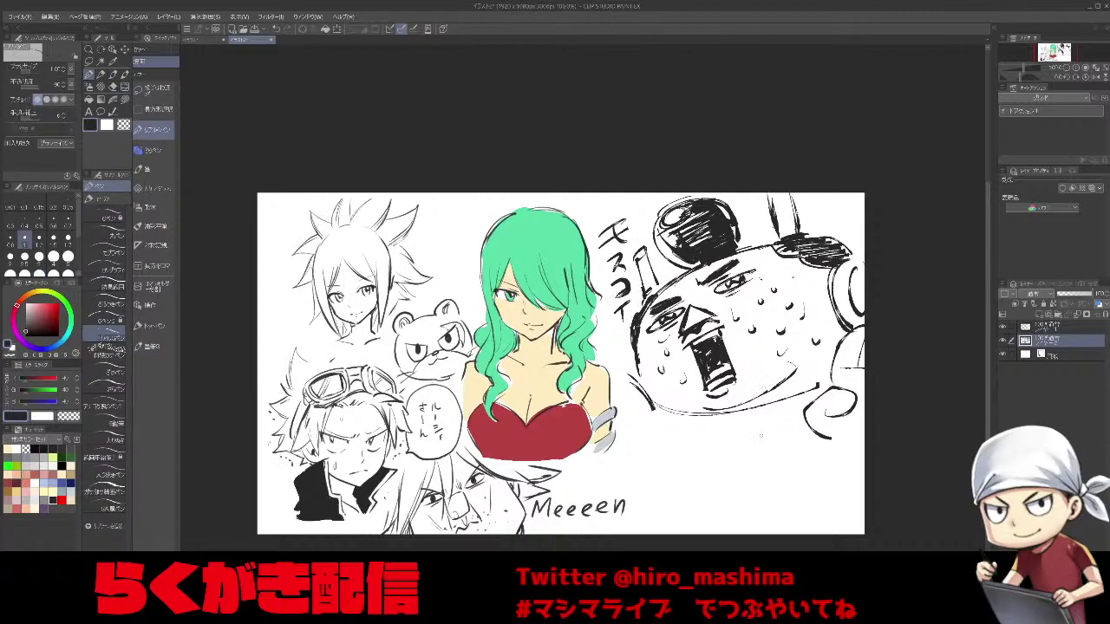
{"action": "left_click_drag", "start_coordinate": [729, 460], "coordinate": [742, 431]}
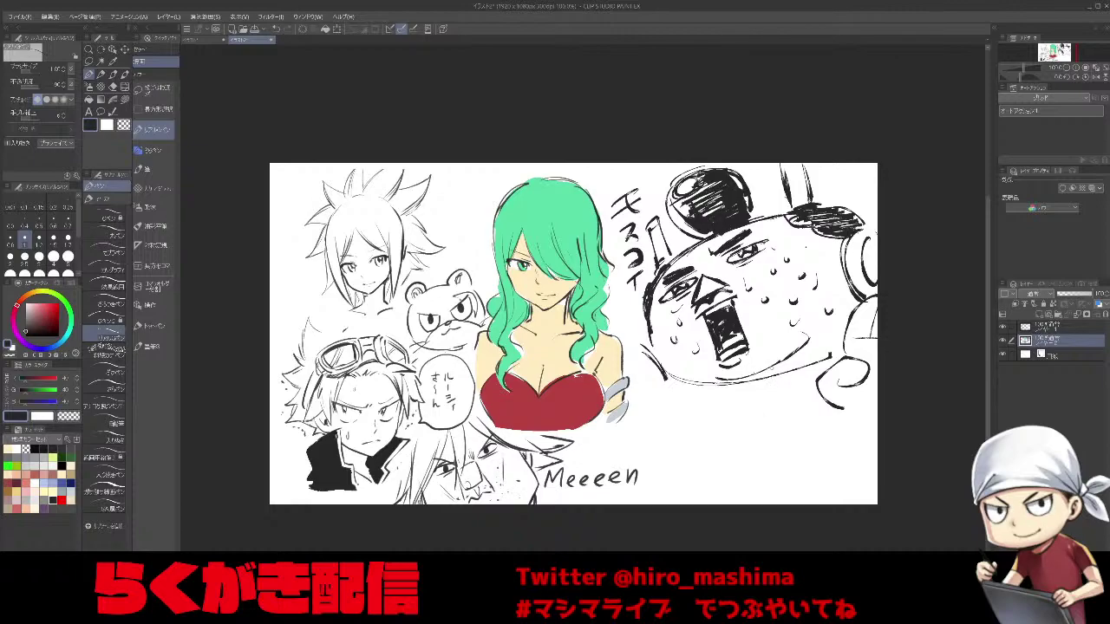
{"action": "key", "text": "bracketright"}
{"action": "mouse_move", "coordinate": [650, 423]}
{"action": "left_mouse_down"}
{"action": "mouse_move", "coordinate": [803, 407]}
{"action": "mouse_move", "coordinate": [865, 445]}
{"action": "mouse_move", "coordinate": [862, 458]}
{"action": "mouse_move", "coordinate": [820, 408]}
{"action": "mouse_move", "coordinate": [846, 464]}
{"action": "mouse_move", "coordinate": [738, 442]}
{"action": "mouse_move", "coordinate": [653, 442]}
{"action": "mouse_move", "coordinate": [703, 439]}
{"action": "mouse_move", "coordinate": [685, 427]}
{"action": "mouse_move", "coordinate": [704, 424]}
{"action": "mouse_move", "coordinate": [673, 460]}
{"action": "mouse_move", "coordinate": [746, 449]}
{"action": "mouse_move", "coordinate": [825, 465]}
{"action": "left_mouse_up"}
{"action": "key", "text": "ctrl+z"}
{"action": "key", "text": "bracketright"}
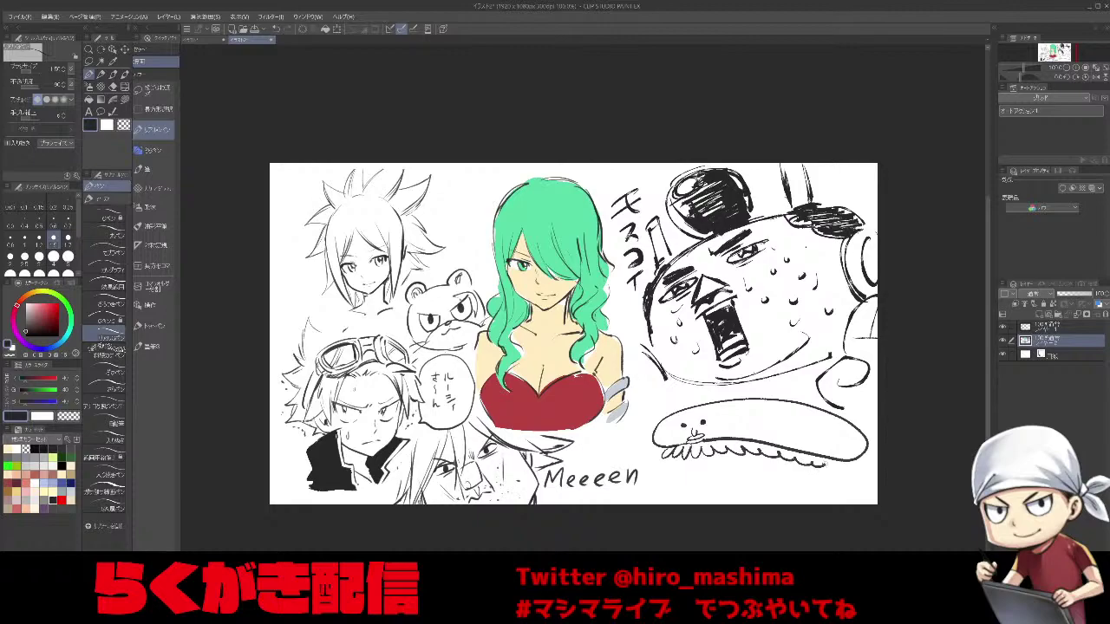
Add small forked limbs at both ends of the caterpillar-like creature, a bump on its back and highlight marks.
{"action": "left_click_drag", "start_coordinate": [624, 437], "coordinate": [633, 446]}
{"action": "left_click_drag", "start_coordinate": [862, 456], "coordinate": [872, 477]}
{"action": "left_click_drag", "start_coordinate": [856, 472], "coordinate": [860, 477]}
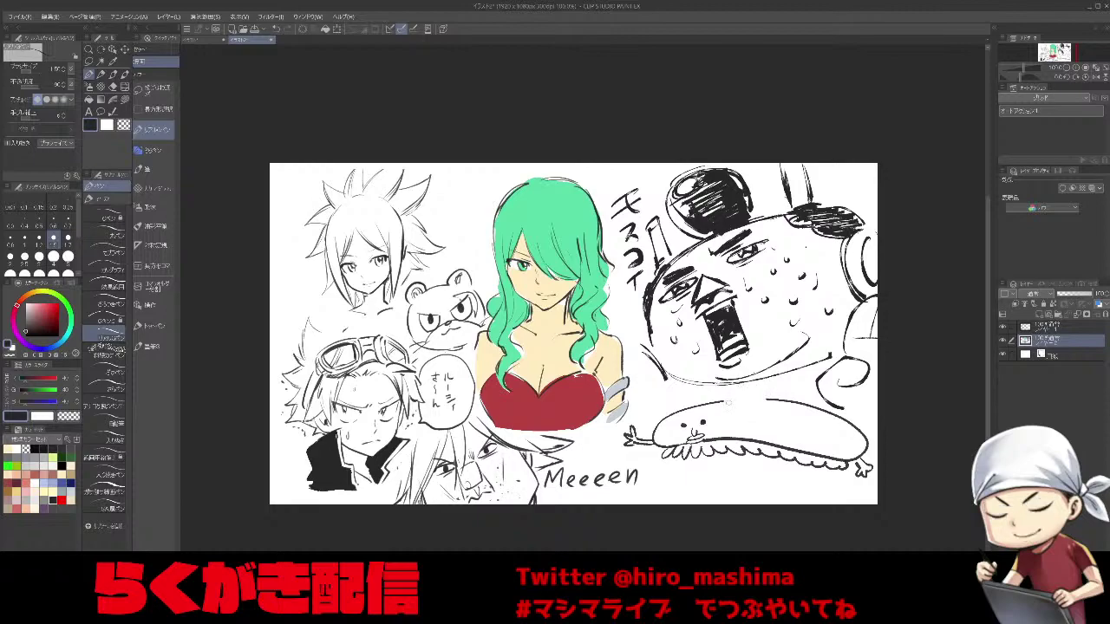
{"action": "left_click_drag", "start_coordinate": [743, 395], "coordinate": [755, 387]}
{"action": "left_click_drag", "start_coordinate": [661, 429], "coordinate": [670, 421]}
{"action": "left_click_drag", "start_coordinate": [854, 445], "coordinate": [862, 439]}
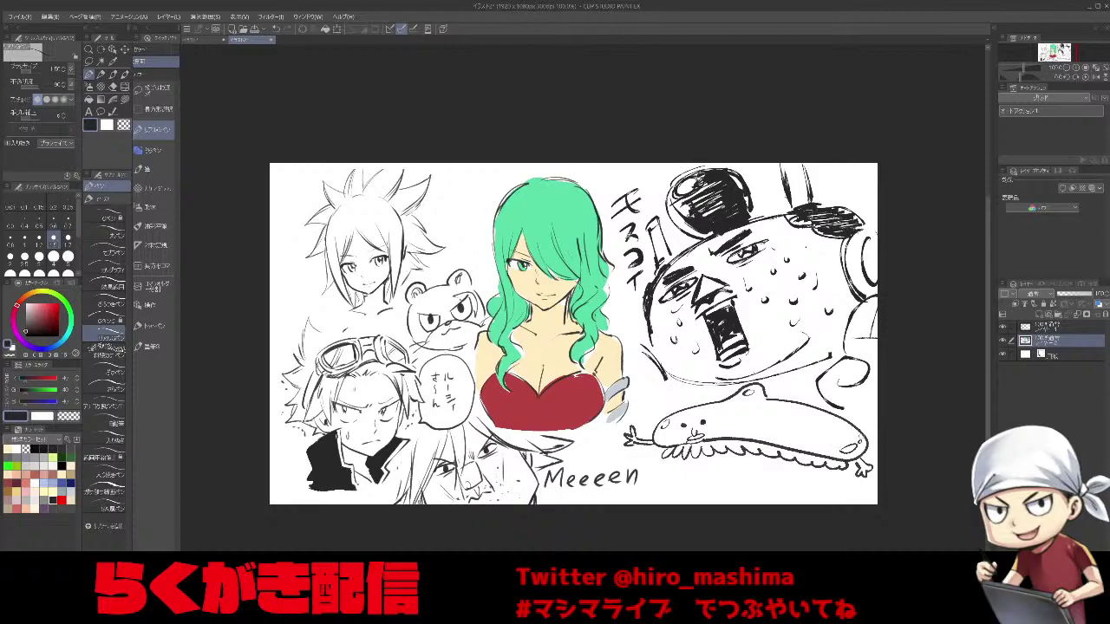
Create another blank canvas with the default settings and return to the finished doodle canvas.
{"action": "key", "text": "ctrl+n"}
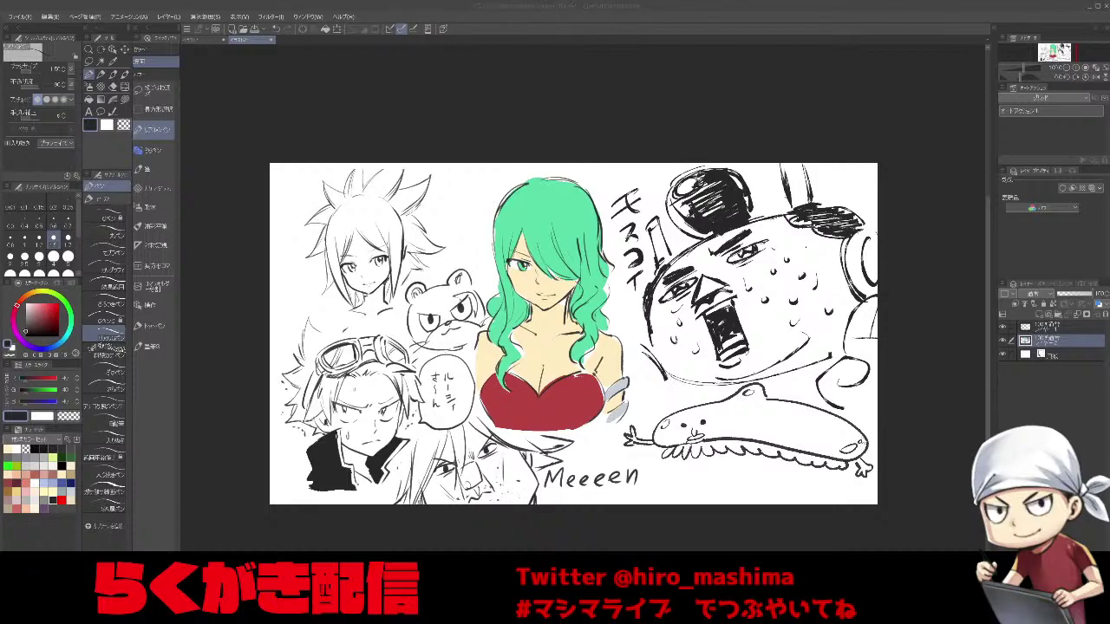
{"action": "key", "text": "Return"}
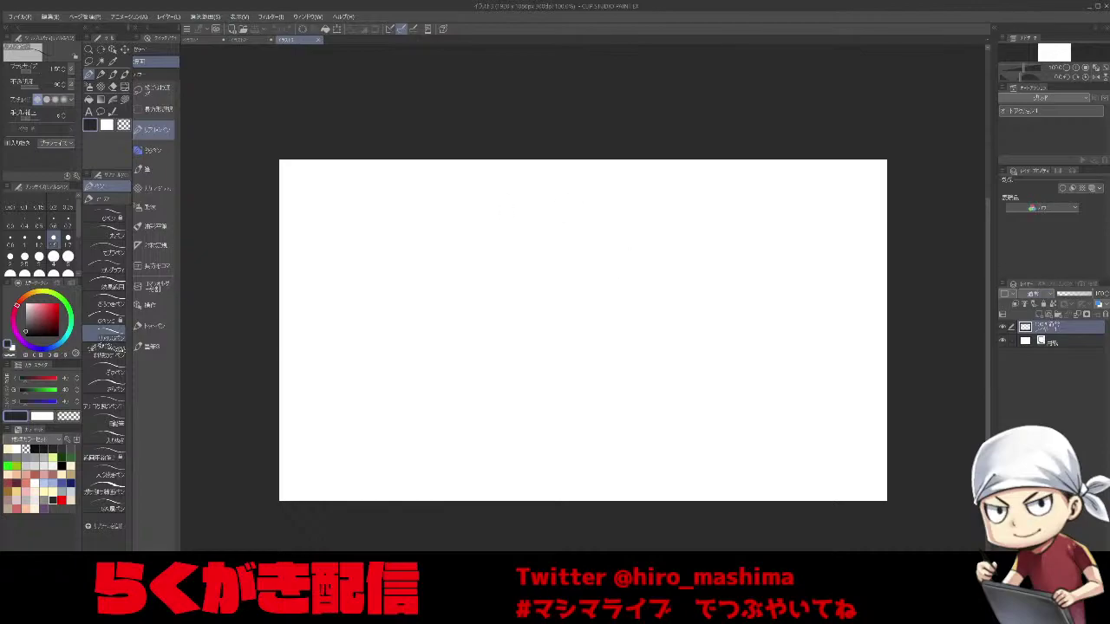
{"action": "left_click", "coordinate": [248, 41]}
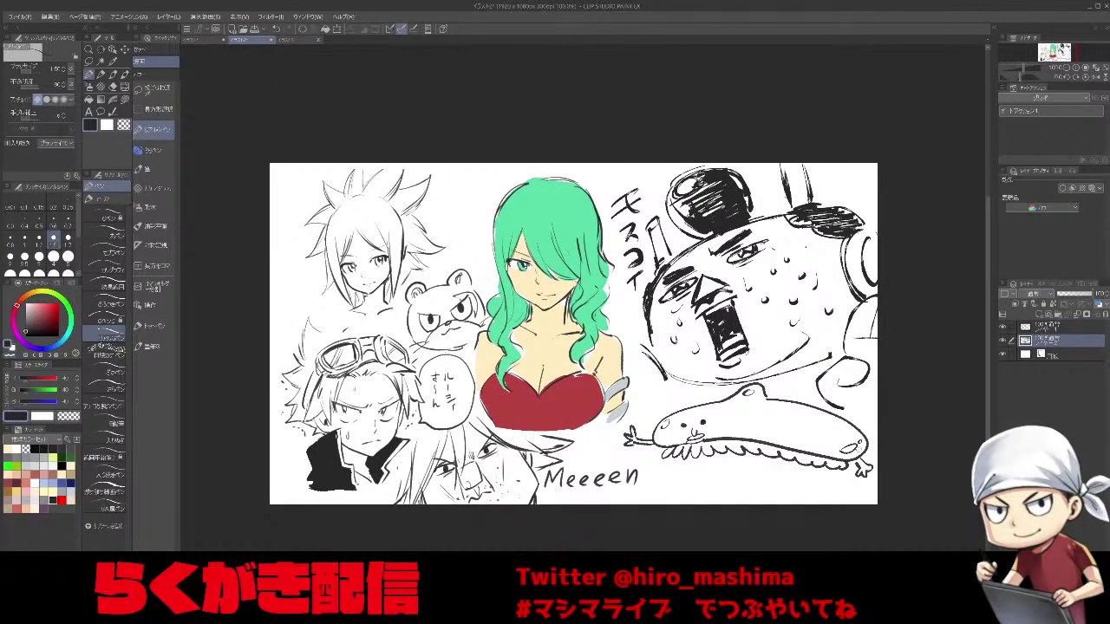
Fill the caterpillar-like creature's body with pale blue on a new layer beneath the line art.
{"action": "left_click_drag", "start_coordinate": [867, 467], "coordinate": [837, 434]}
{"action": "scroll", "coordinate": [839, 433], "scroll_direction": "up", "scroll_amount": 3}
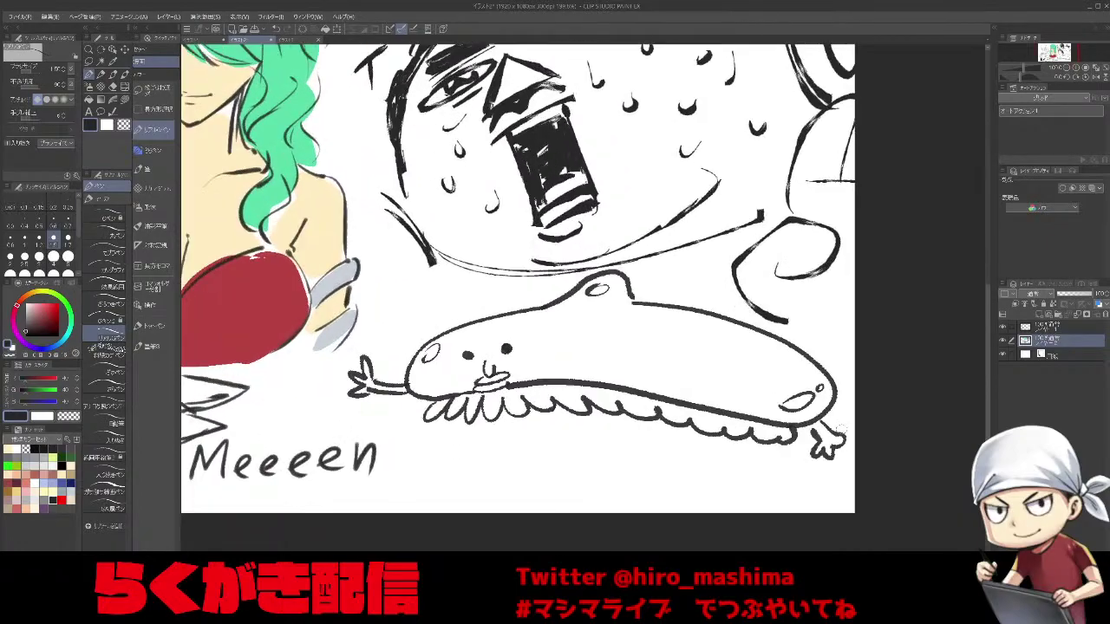
{"action": "scroll", "coordinate": [839, 431], "scroll_direction": "up", "scroll_amount": 4}
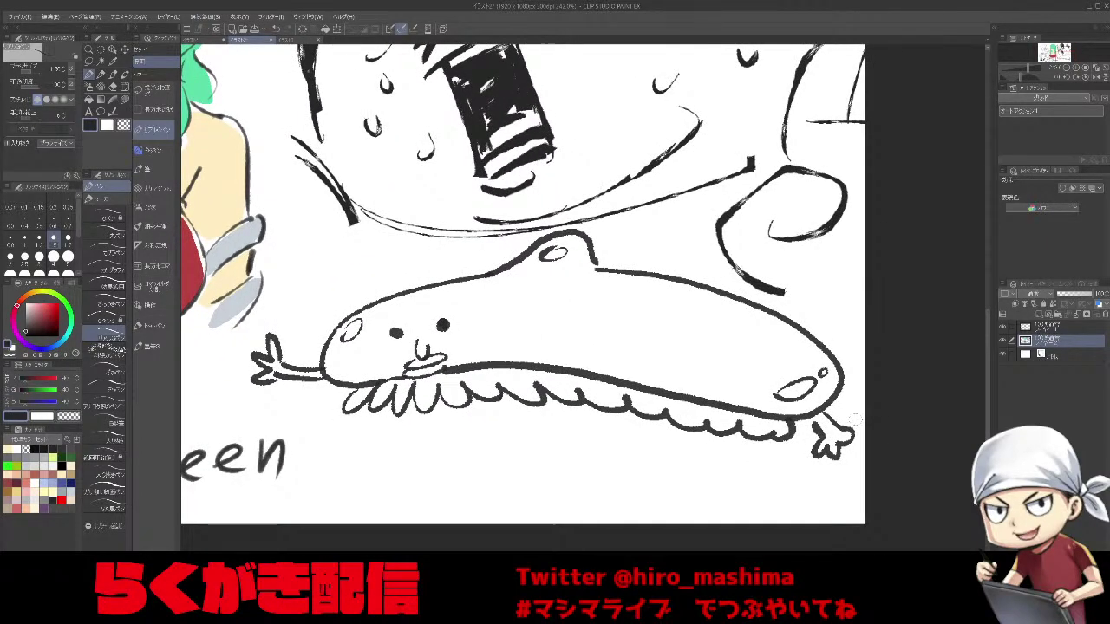
{"action": "left_click", "coordinate": [50, 475]}
{"action": "left_click", "coordinate": [1055, 355]}
{"action": "left_click", "coordinate": [1040, 314]}
{"action": "key", "text": "g"}
{"action": "left_click", "coordinate": [681, 338]}
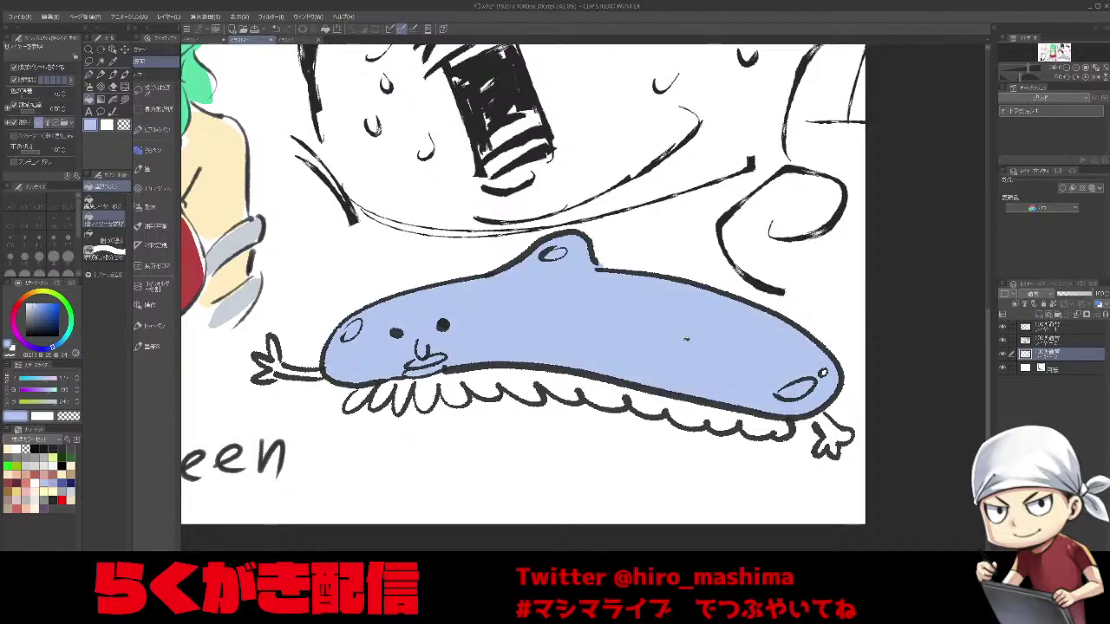
Fill the creature's scalloped underside and fringe with golden yellow.
{"action": "left_click", "coordinate": [16, 490]}
{"action": "left_click", "coordinate": [757, 420]}
{"action": "left_click", "coordinate": [526, 372]}
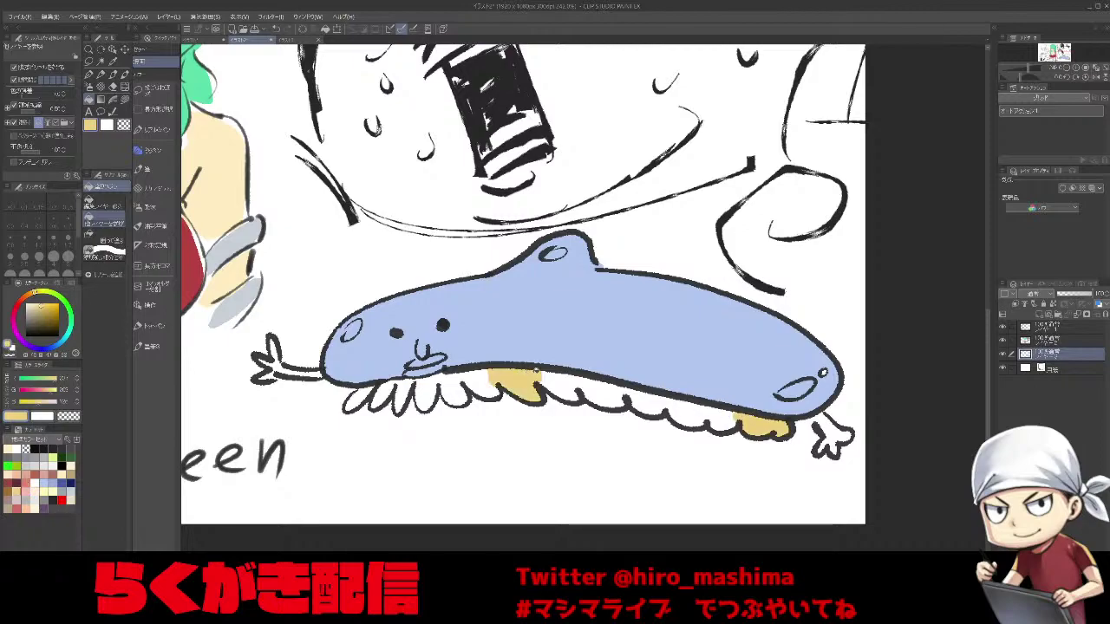
{"action": "left_click", "coordinate": [700, 410]}
{"action": "left_click", "coordinate": [596, 383]}
{"action": "left_click", "coordinate": [477, 384]}
{"action": "left_click", "coordinate": [438, 392]}
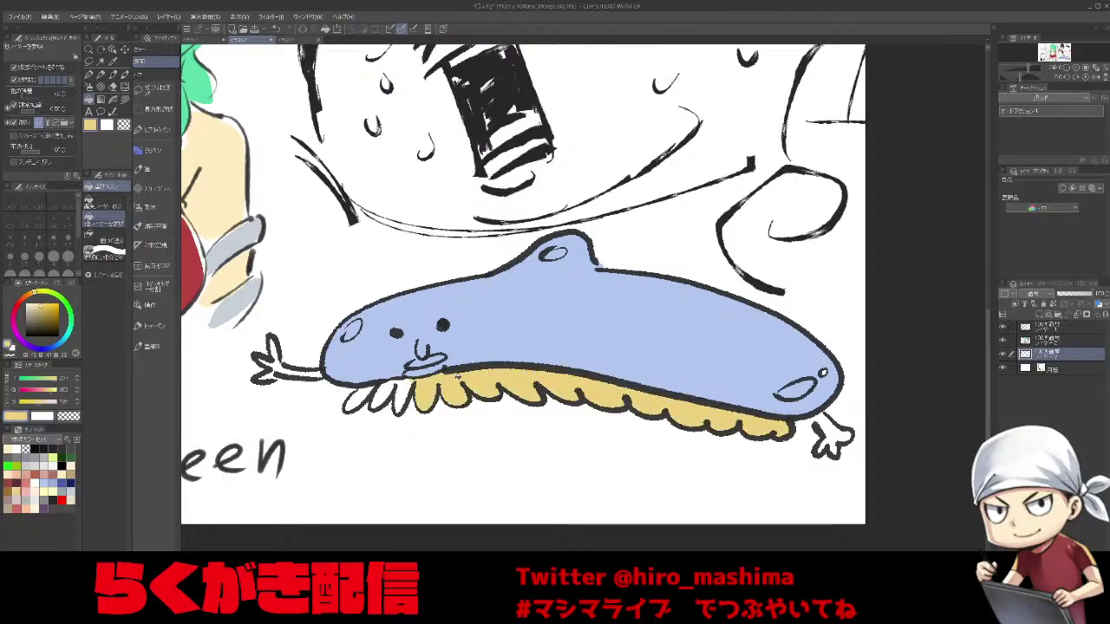
{"action": "left_click", "coordinate": [392, 395]}
Sample the pale blue of the creature's body and colour its forked limbs with it.
{"action": "left_click", "coordinate": [7, 449]}
{"action": "left_click", "coordinate": [16, 450]}
{"action": "left_click", "coordinate": [339, 363], "text": "alt"}
{"action": "left_click", "coordinate": [309, 374]}
{"action": "left_click", "coordinate": [273, 365]}
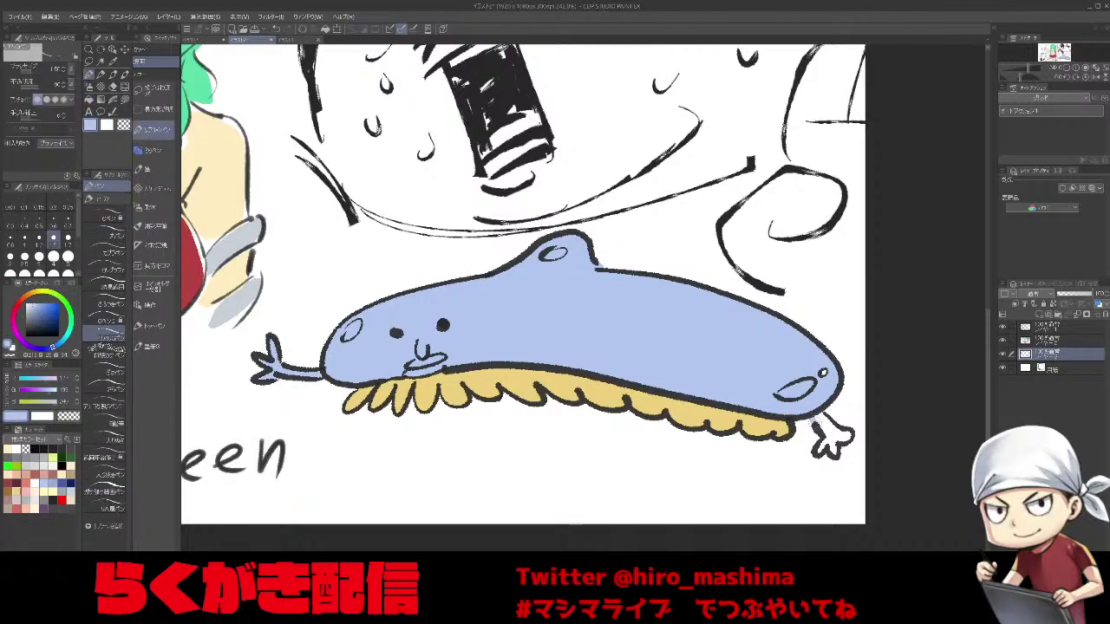
{"action": "scroll", "coordinate": [842, 421], "scroll_direction": "down", "scroll_amount": 1}
Colour the creature's lips pink and paint a white highlight on its back bump.
{"action": "left_click", "coordinate": [36, 491]}
{"action": "left_click", "coordinate": [503, 371]}
{"action": "key", "text": "p"}
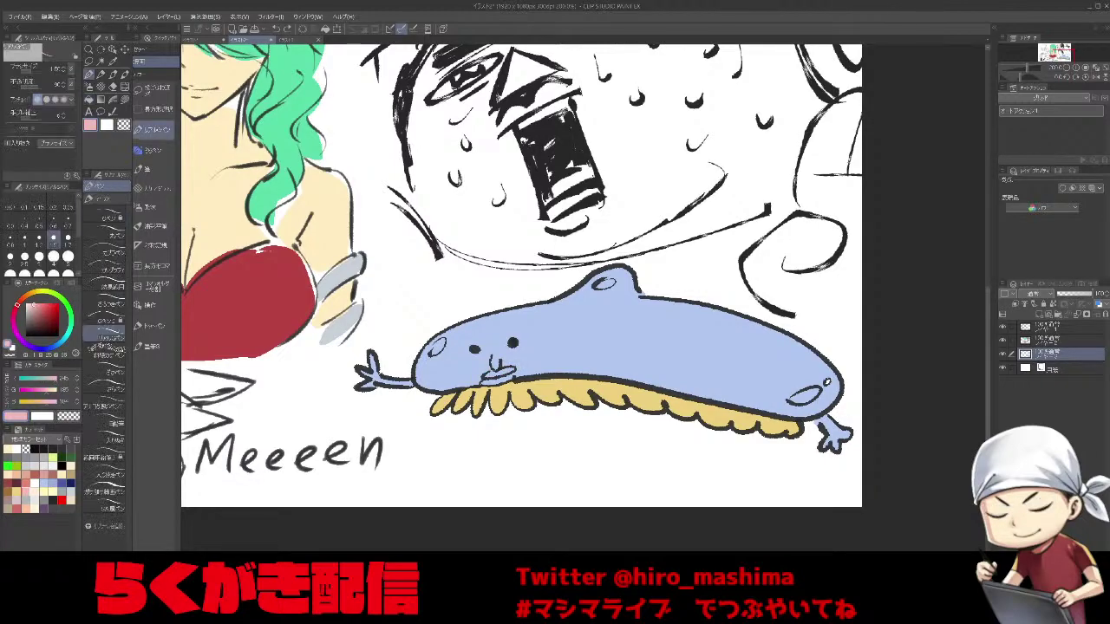
{"action": "left_click", "coordinate": [18, 450]}
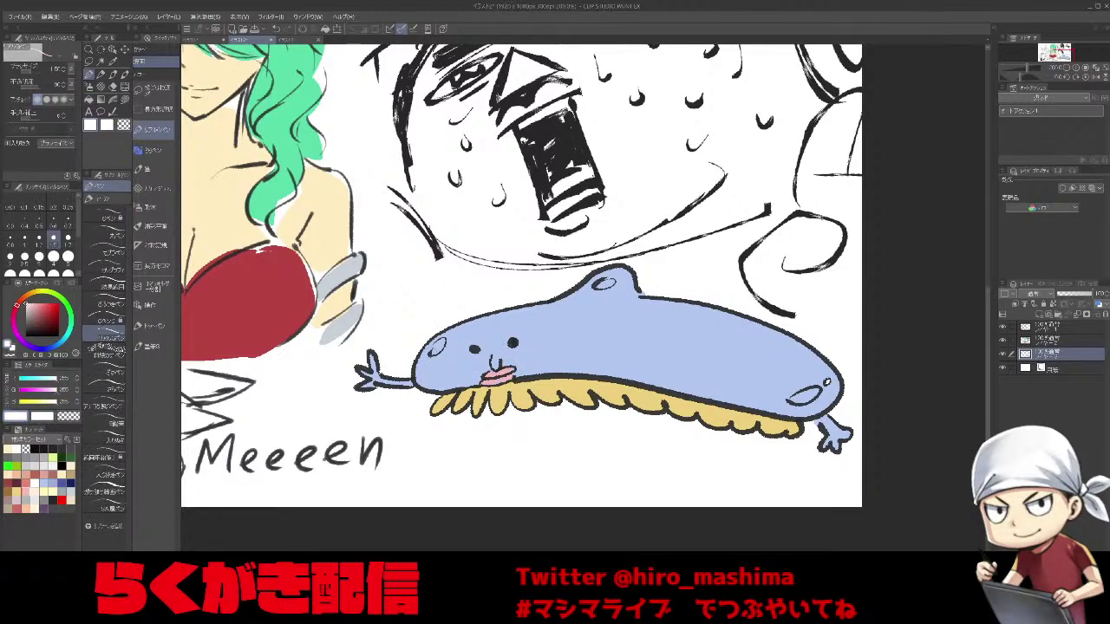
{"action": "left_click_drag", "start_coordinate": [598, 285], "coordinate": [612, 283]}
On the blank canvas, draw a narrow pointed jaw with ears using a dark ink brush.
{"action": "left_click", "coordinate": [299, 40]}
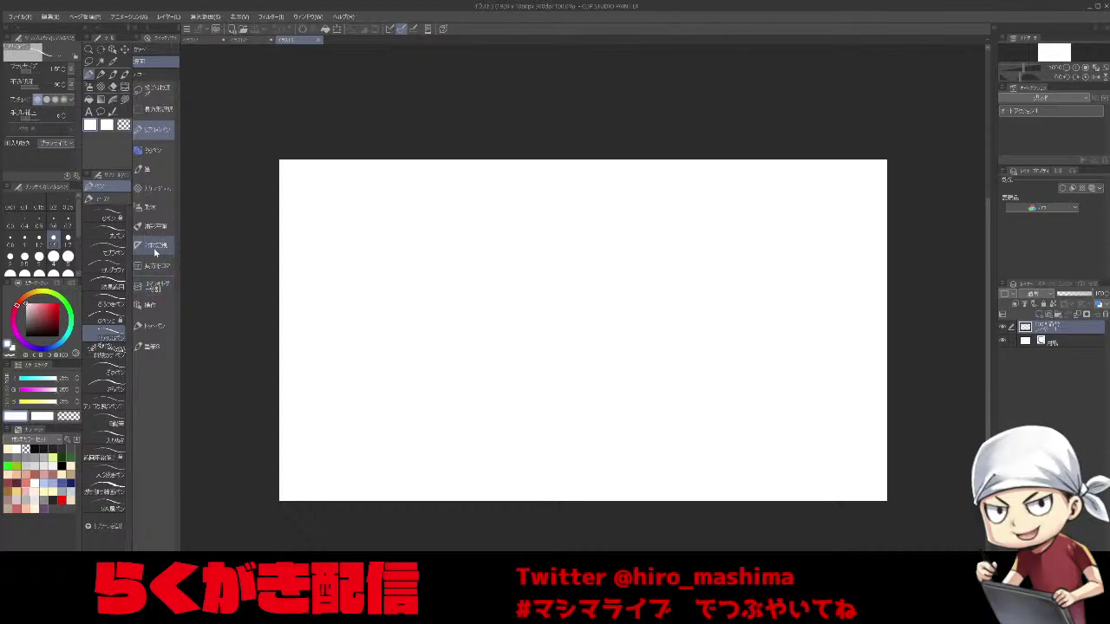
{"action": "left_click", "coordinate": [152, 346]}
{"action": "left_click", "coordinate": [53, 500]}
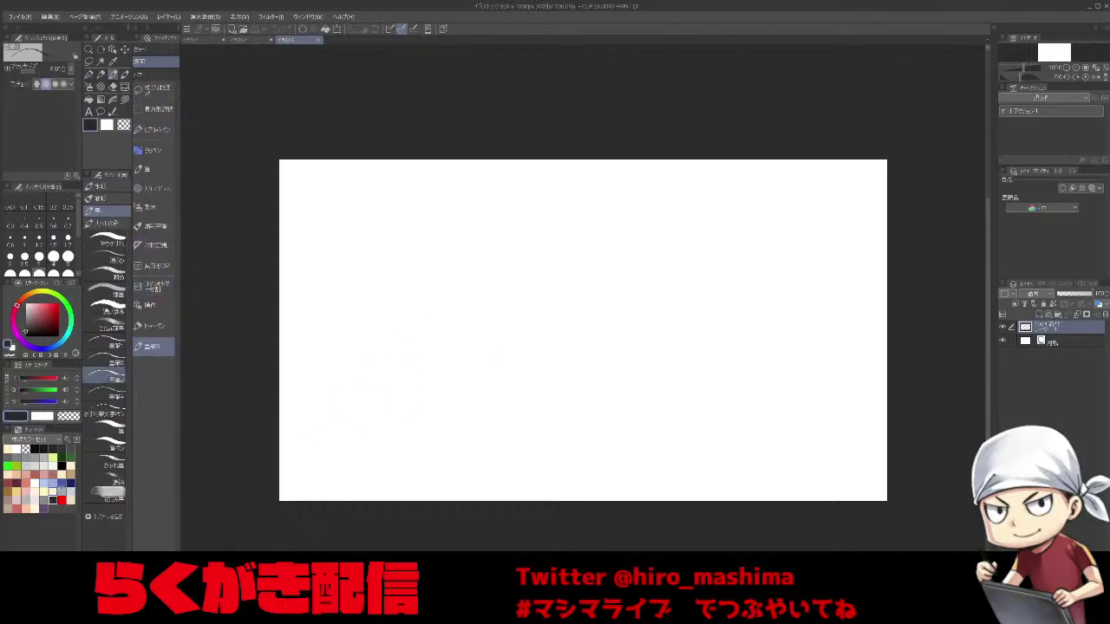
{"action": "key", "text": "ctrl+minus"}
{"action": "scroll", "coordinate": [448, 283], "scroll_direction": "up", "scroll_amount": 1}
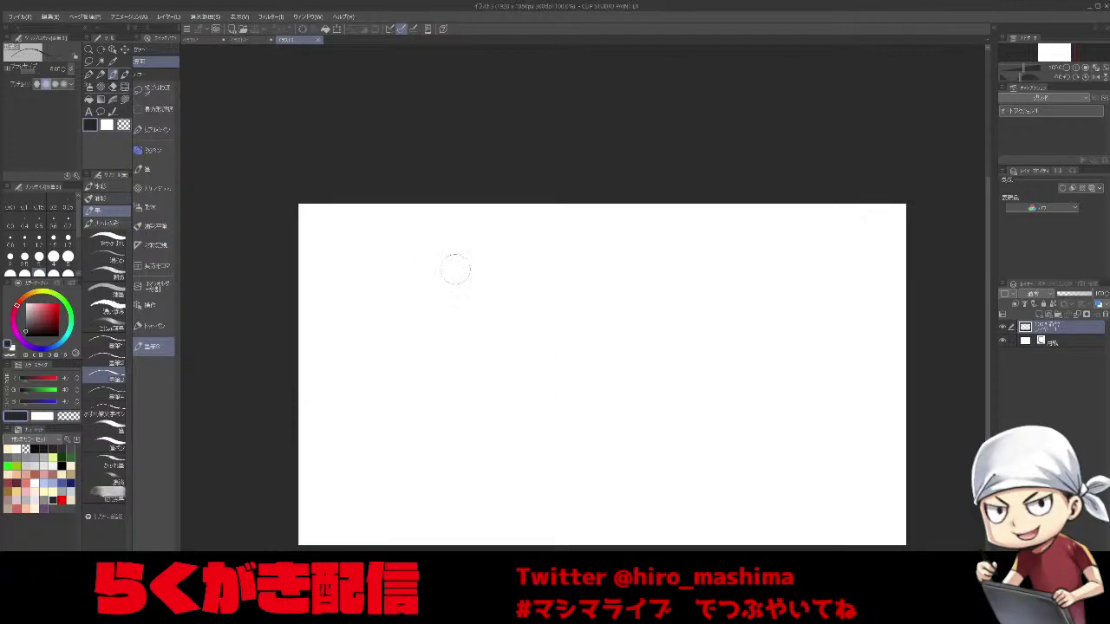
{"action": "left_click_drag", "start_coordinate": [542, 403], "coordinate": [547, 361]}
{"action": "scroll", "coordinate": [508, 235], "scroll_direction": "up", "scroll_amount": 1}
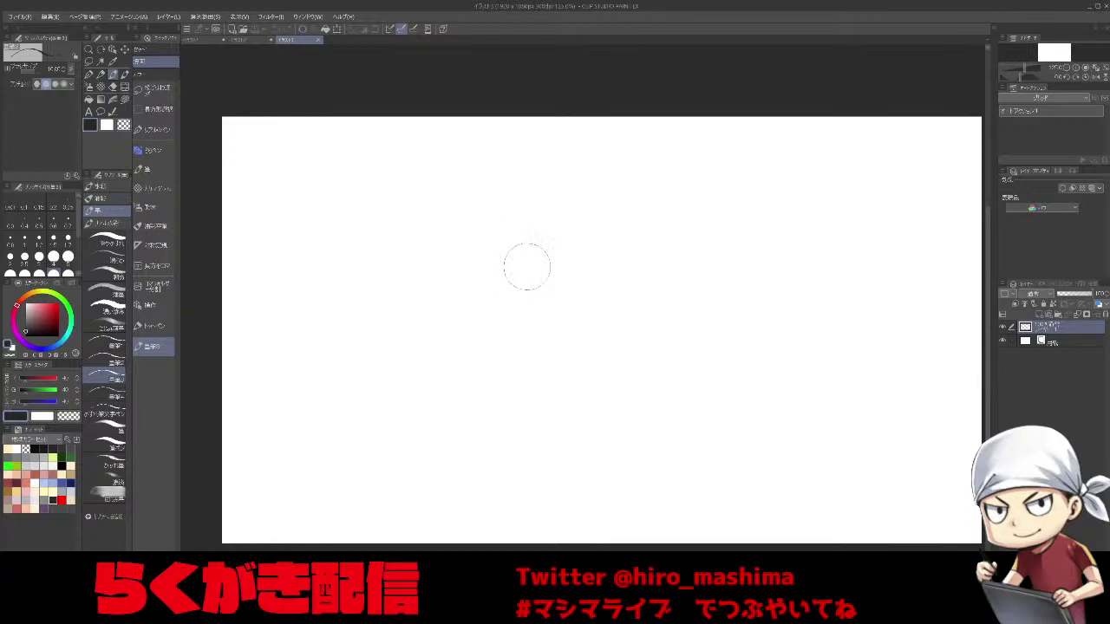
{"action": "scroll", "coordinate": [523, 265], "scroll_direction": "down", "scroll_amount": 1}
{"action": "scroll", "coordinate": [518, 268], "scroll_direction": "down", "scroll_amount": 1}
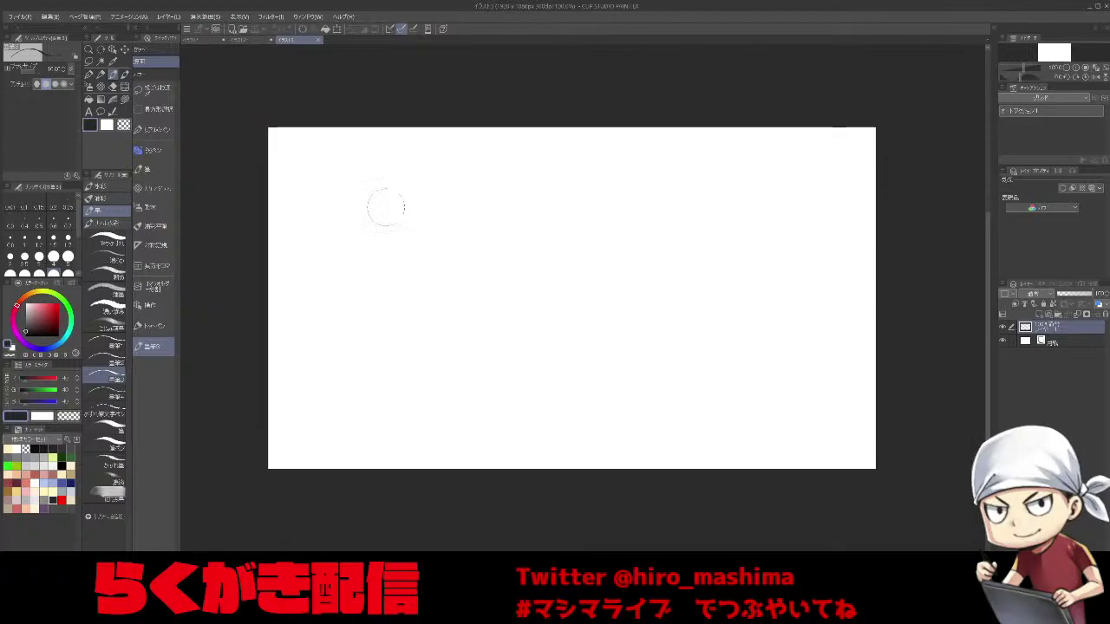
{"action": "mouse_move", "coordinate": [347, 191]}
{"action": "left_mouse_down"}
{"action": "mouse_move", "coordinate": [368, 241]}
{"action": "mouse_move", "coordinate": [394, 267]}
{"action": "mouse_move", "coordinate": [421, 268]}
{"action": "mouse_move", "coordinate": [411, 271]}
{"action": "mouse_move", "coordinate": [450, 245]}
{"action": "mouse_move", "coordinate": [470, 185]}
{"action": "left_mouse_up"}
{"action": "left_click_drag", "start_coordinate": [453, 233], "coordinate": [478, 187]}
Draw angry slanted eyebrows, narrow eyes, a nose line and a mouth inside the face outline.
{"action": "mouse_move", "coordinate": [343, 192]}
{"action": "left_mouse_down"}
{"action": "mouse_move", "coordinate": [364, 230]}
{"action": "mouse_move", "coordinate": [463, 212]}
{"action": "mouse_move", "coordinate": [402, 202]}
{"action": "mouse_move", "coordinate": [405, 233]}
{"action": "mouse_move", "coordinate": [399, 192]}
{"action": "mouse_move", "coordinate": [351, 184]}
{"action": "left_mouse_up"}
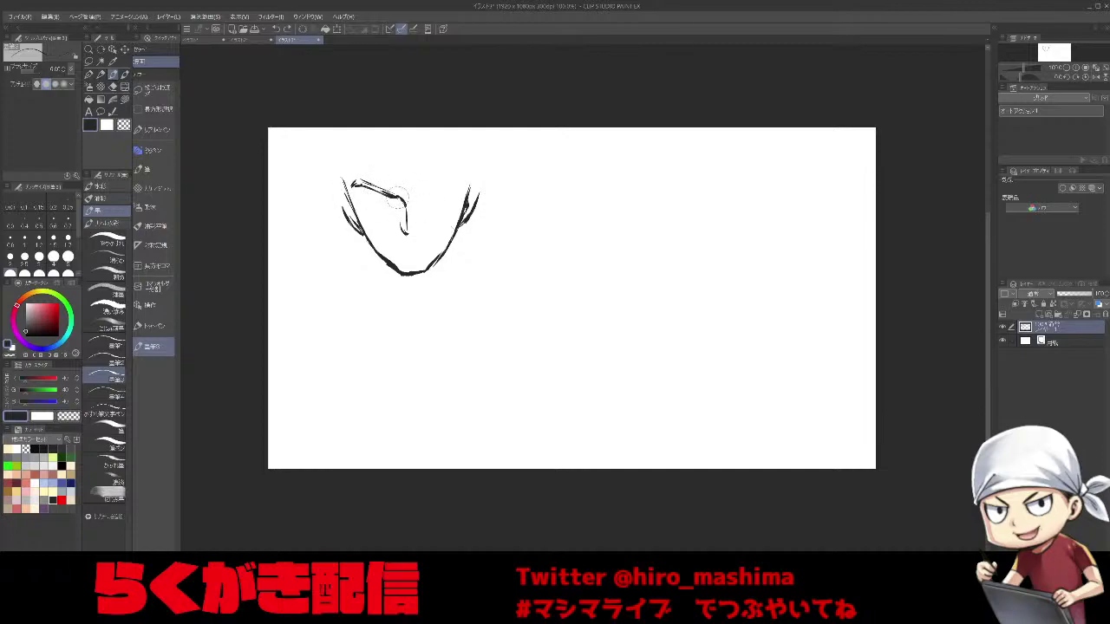
{"action": "left_click_drag", "start_coordinate": [414, 197], "coordinate": [459, 172]}
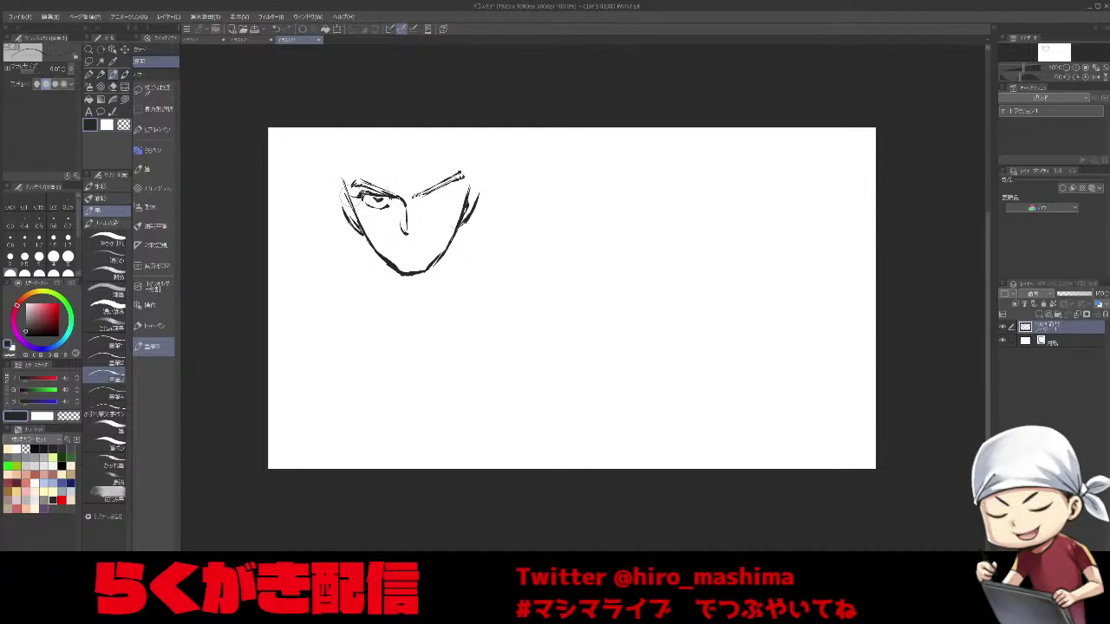
{"action": "left_click_drag", "start_coordinate": [435, 191], "coordinate": [457, 186]}
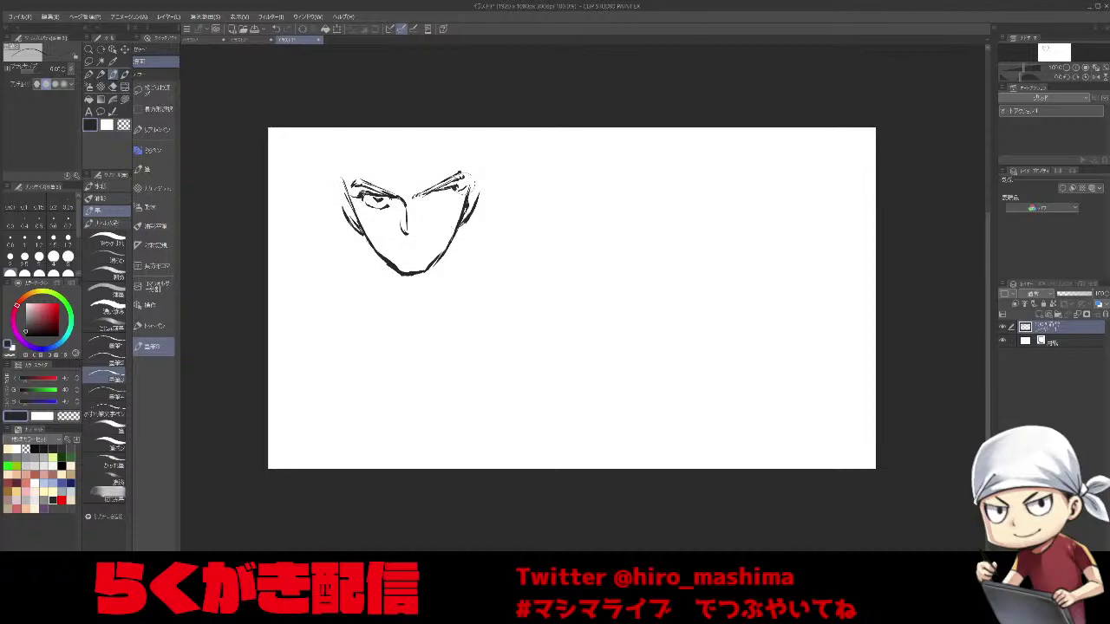
{"action": "scroll", "coordinate": [456, 168], "scroll_direction": "up", "scroll_amount": 2}
{"action": "left_click_drag", "start_coordinate": [426, 209], "coordinate": [467, 203]}
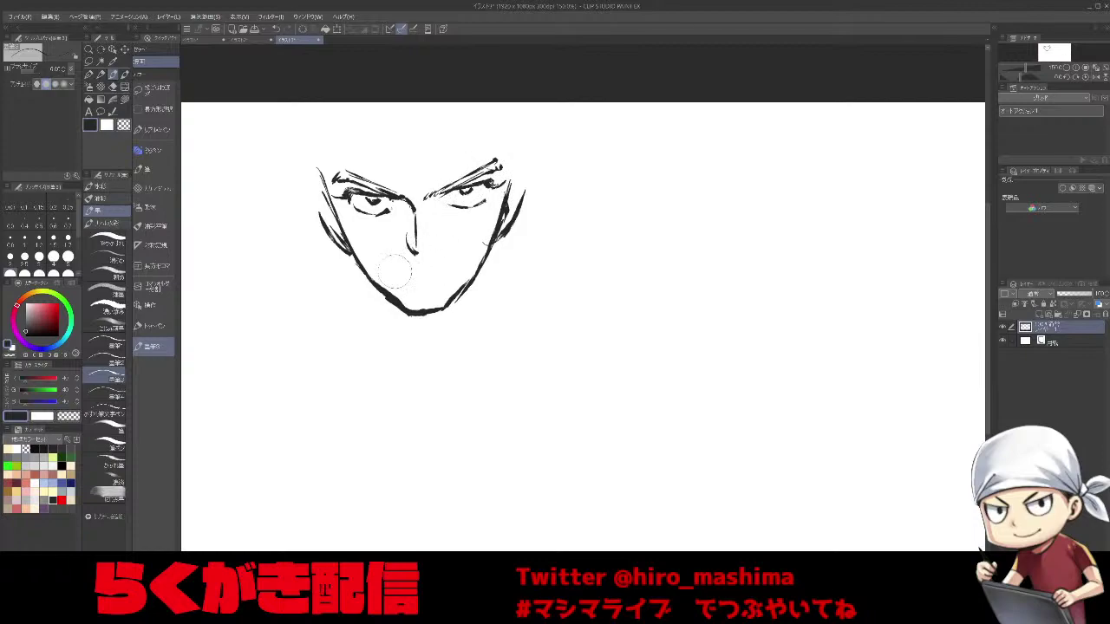
{"action": "left_click_drag", "start_coordinate": [392, 272], "coordinate": [404, 274]}
Add a vertical scar across one eye and outline the hairline with spiky tufts over the forehead.
{"action": "mouse_move", "coordinate": [372, 153]}
{"action": "left_mouse_down"}
{"action": "mouse_move", "coordinate": [372, 192]}
{"action": "mouse_move", "coordinate": [339, 179]}
{"action": "left_mouse_up"}
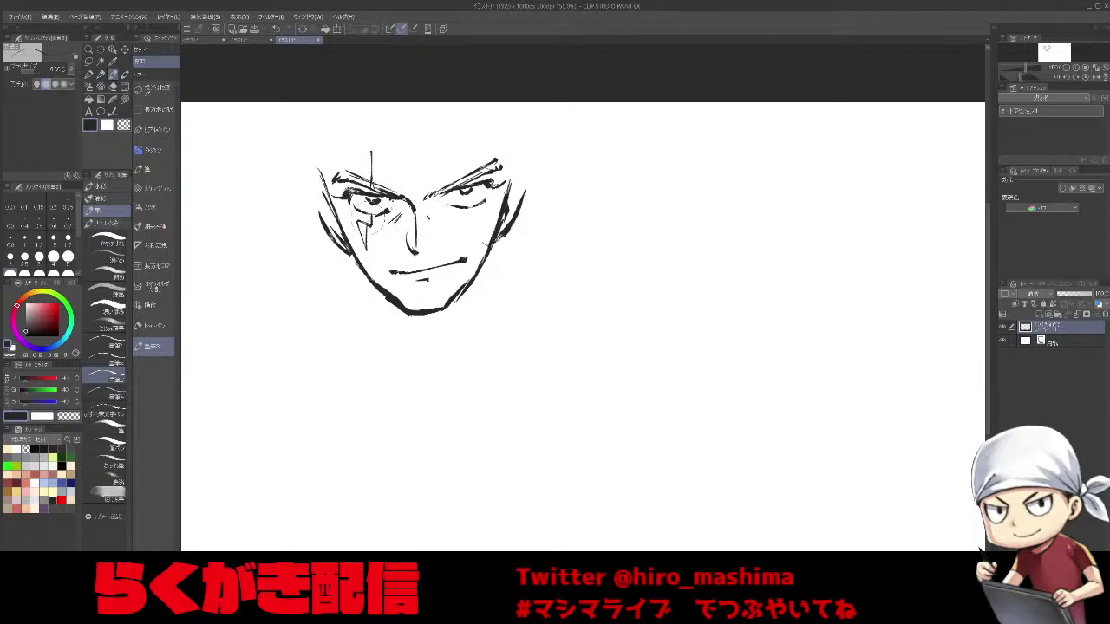
{"action": "mouse_move", "coordinate": [339, 174]}
{"action": "left_mouse_down"}
{"action": "mouse_move", "coordinate": [326, 132]}
{"action": "mouse_move", "coordinate": [337, 161]}
{"action": "left_mouse_up"}
{"action": "left_click_drag", "start_coordinate": [337, 160], "coordinate": [332, 109]}
{"action": "left_click_drag", "start_coordinate": [332, 109], "coordinate": [366, 123]}
{"action": "left_click_drag", "start_coordinate": [365, 121], "coordinate": [406, 134]}
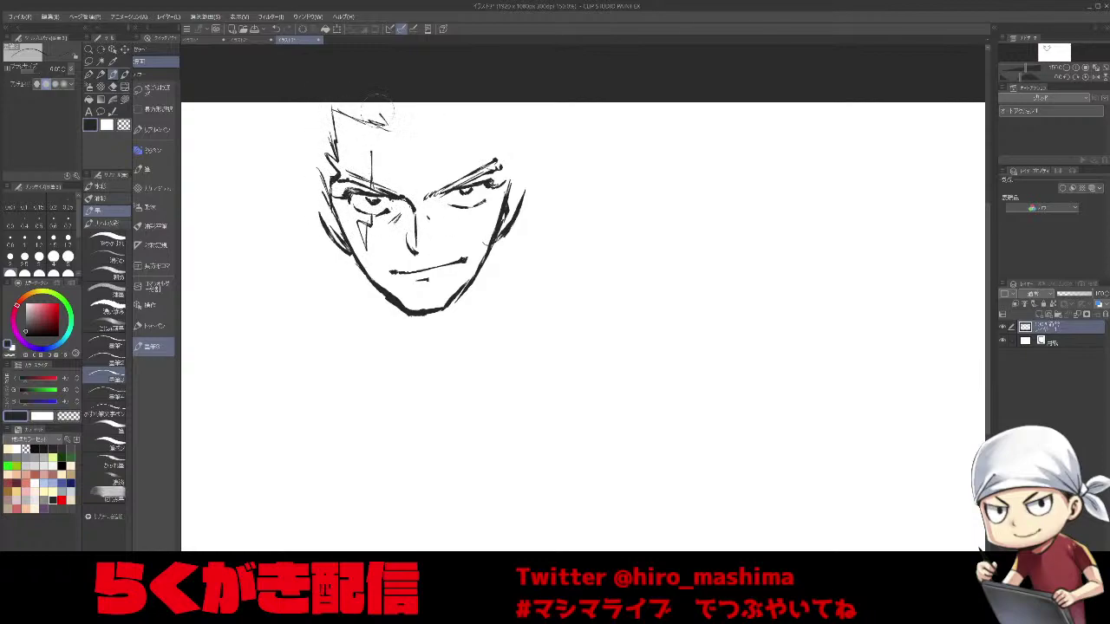
{"action": "mouse_move", "coordinate": [414, 130]}
{"action": "left_mouse_down"}
{"action": "mouse_move", "coordinate": [454, 128]}
{"action": "mouse_move", "coordinate": [427, 158]}
{"action": "left_mouse_up"}
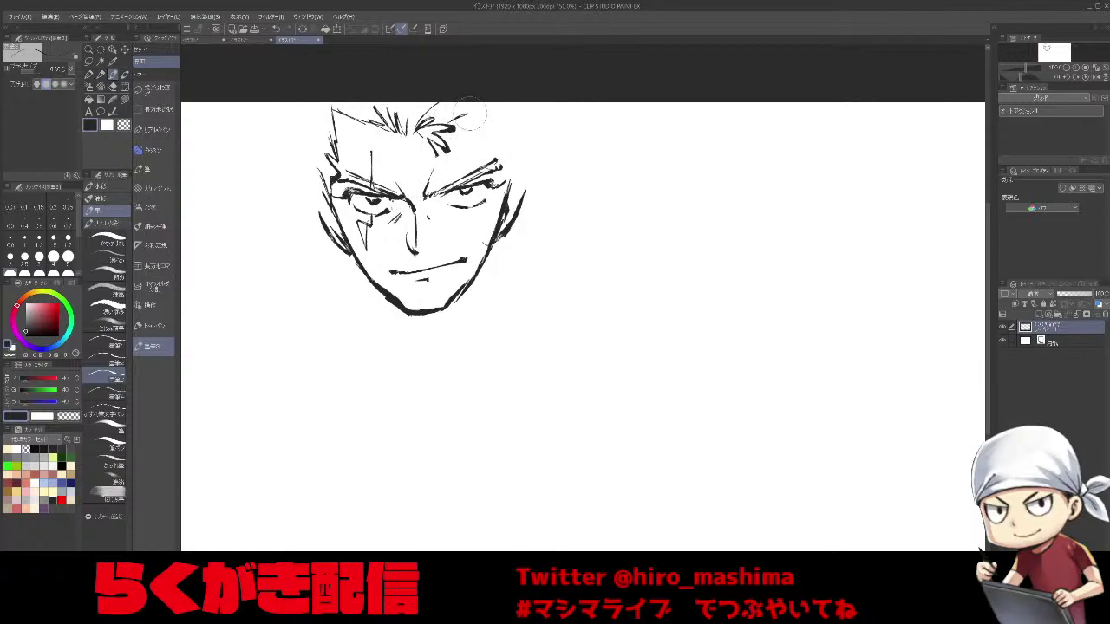
{"action": "left_click_drag", "start_coordinate": [418, 130], "coordinate": [501, 109]}
{"action": "left_click_drag", "start_coordinate": [501, 120], "coordinate": [497, 130]}
{"action": "left_click_drag", "start_coordinate": [501, 122], "coordinate": [508, 146]}
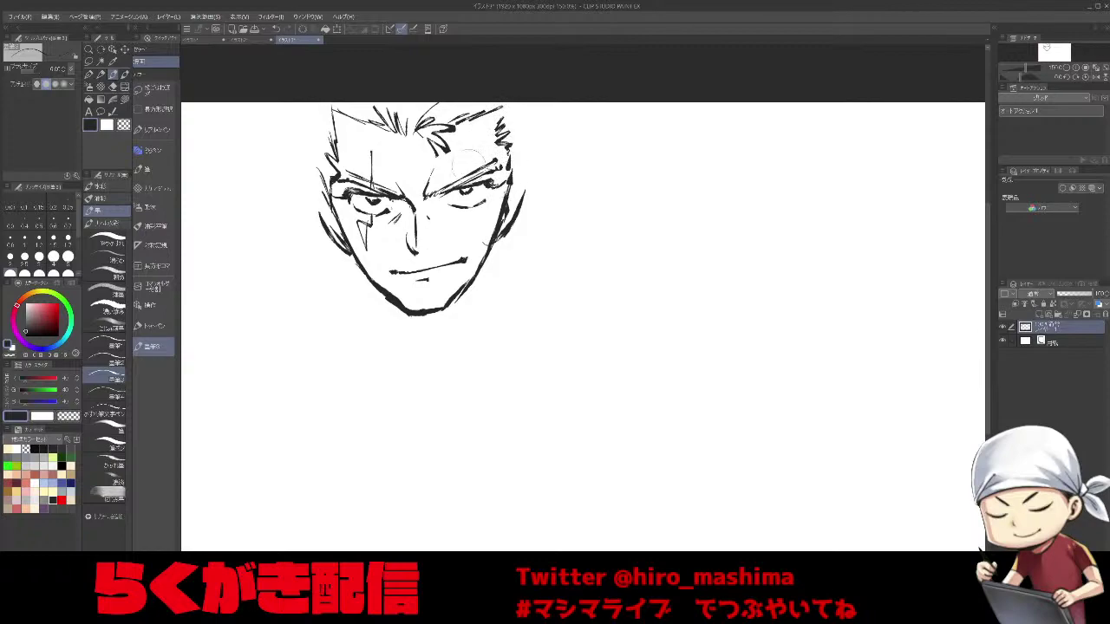
Sketch the short jagged hair down both sides of the head above the ears.
{"action": "left_click_drag", "start_coordinate": [321, 132], "coordinate": [310, 170]}
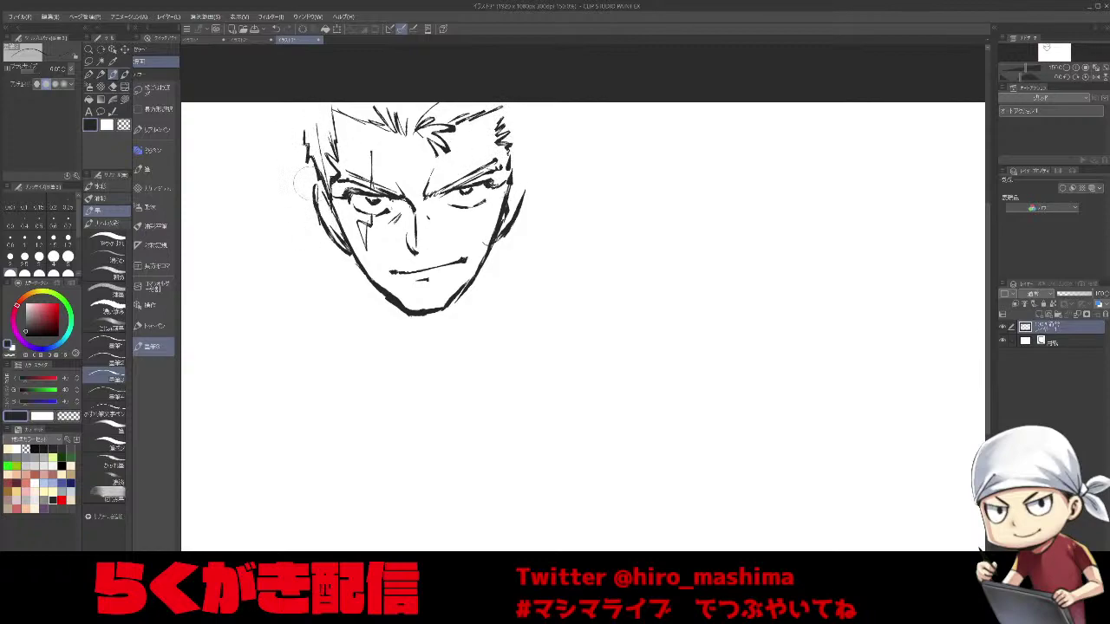
{"action": "left_click_drag", "start_coordinate": [299, 123], "coordinate": [303, 165]}
{"action": "left_click_drag", "start_coordinate": [522, 172], "coordinate": [525, 118]}
Touch up the eye without the scar and redraw the mouth as a downturned frown, rotating the canvas as needed.
{"action": "scroll", "coordinate": [499, 202], "scroll_direction": "up", "scroll_amount": 2}
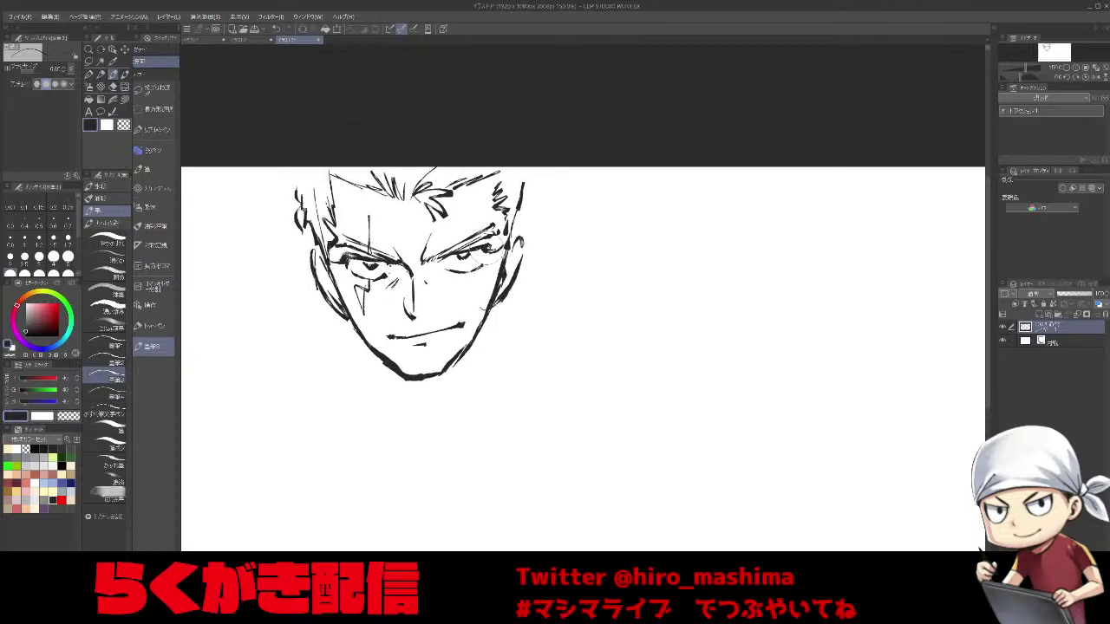
{"action": "left_click_drag", "start_coordinate": [468, 259], "coordinate": [464, 273]}
{"action": "scroll", "coordinate": [470, 255], "scroll_direction": "down", "scroll_amount": 1}
{"action": "mouse_move", "coordinate": [451, 317]}
{"action": "left_mouse_down"}
{"action": "mouse_move", "coordinate": [448, 332]}
{"action": "mouse_move", "coordinate": [465, 332]}
{"action": "left_mouse_up"}
{"action": "mouse_move", "coordinate": [416, 359]}
{"action": "left_mouse_down"}
{"action": "mouse_move", "coordinate": [448, 354]}
{"action": "mouse_move", "coordinate": [432, 344]}
{"action": "left_mouse_up"}
{"action": "key", "text": "minus"}
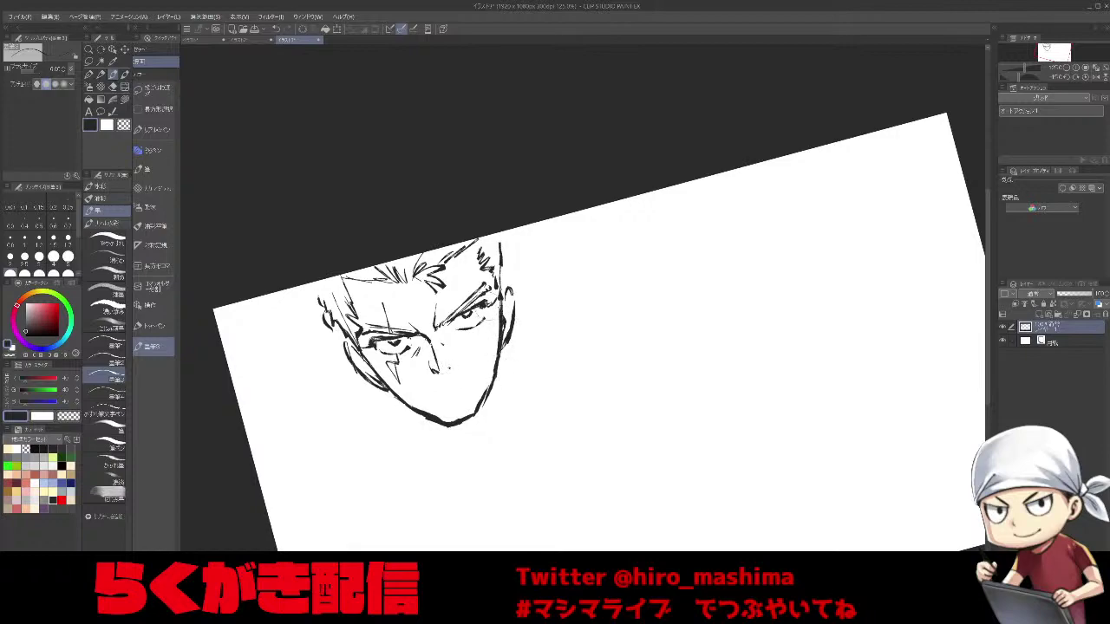
{"action": "key", "text": "minus"}
{"action": "key", "text": "minus"}
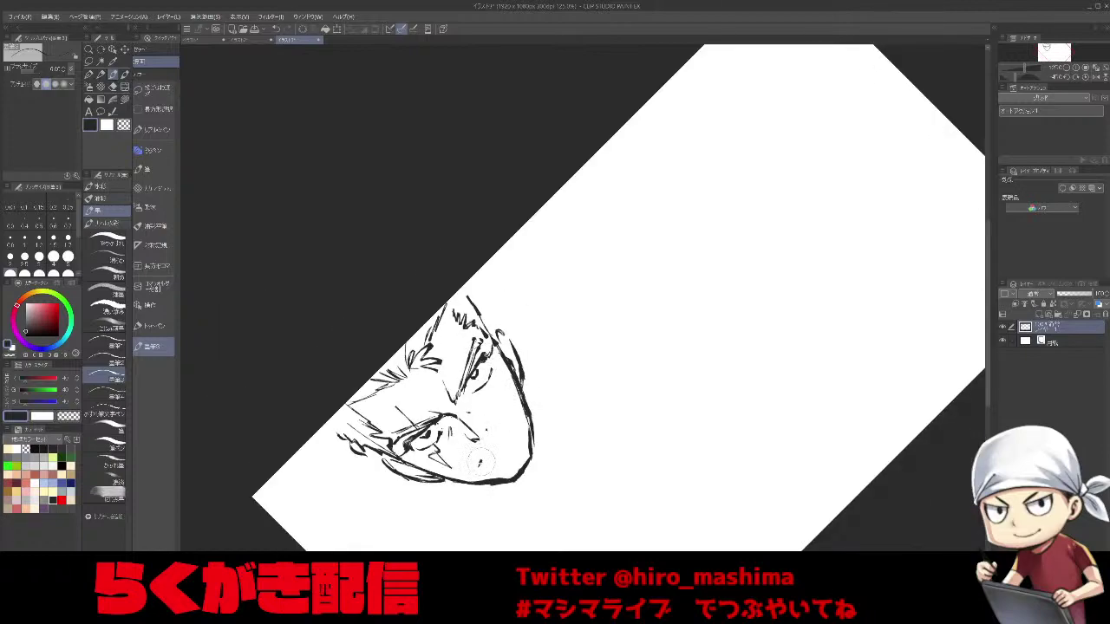
{"action": "mouse_move", "coordinate": [498, 446]}
{"action": "left_mouse_down"}
{"action": "mouse_move", "coordinate": [477, 467]}
{"action": "mouse_move", "coordinate": [506, 452]}
{"action": "left_mouse_up"}
{"action": "key", "text": "asciicircum"}
{"action": "key", "text": "asciicircum"}
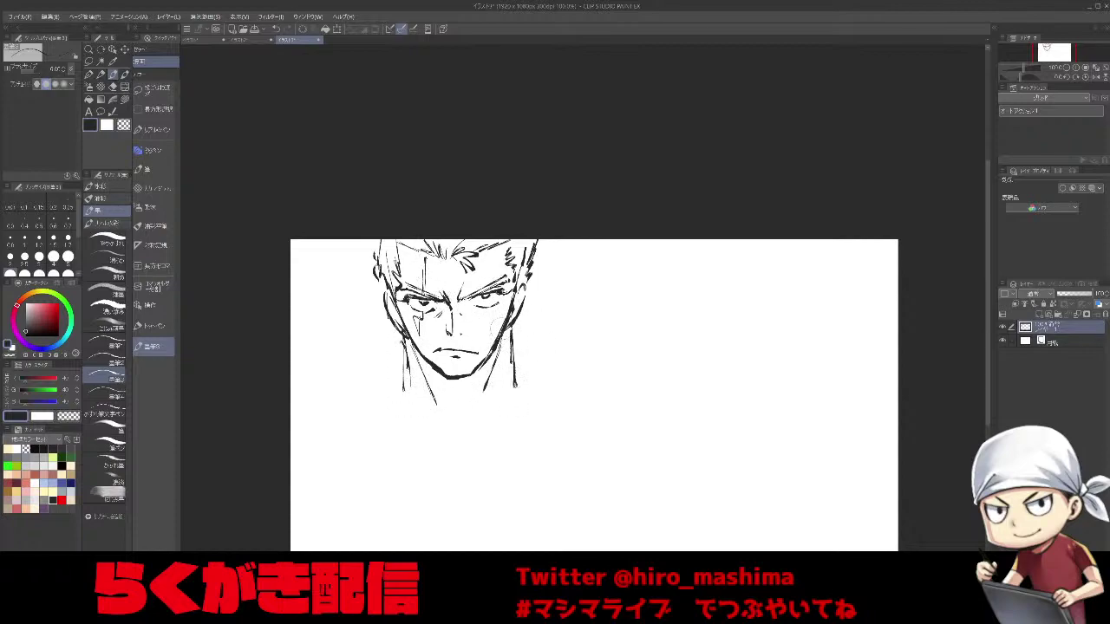
Draw a pointed shirt collar with an open front around the man's neck.
{"action": "mouse_move", "coordinate": [401, 375]}
{"action": "left_mouse_down"}
{"action": "mouse_move", "coordinate": [376, 426]}
{"action": "mouse_move", "coordinate": [446, 435]}
{"action": "mouse_move", "coordinate": [431, 457]}
{"action": "left_mouse_up"}
{"action": "left_click_drag", "start_coordinate": [444, 437], "coordinate": [431, 457]}
{"action": "left_click_drag", "start_coordinate": [444, 414], "coordinate": [459, 440]}
{"action": "mouse_move", "coordinate": [519, 382]}
{"action": "left_mouse_down"}
{"action": "mouse_move", "coordinate": [470, 418]}
{"action": "mouse_move", "coordinate": [466, 440]}
{"action": "mouse_move", "coordinate": [498, 461]}
{"action": "mouse_move", "coordinate": [526, 425]}
{"action": "left_mouse_up"}
{"action": "left_click_drag", "start_coordinate": [380, 425], "coordinate": [430, 467]}
{"action": "left_click_drag", "start_coordinate": [517, 438], "coordinate": [483, 475]}
With an enlarged ink brush, draw the jagged fur trim over the shoulder on the scarred side.
{"action": "key", "text": "bracketright"}
{"action": "key", "text": "bracketright"}
{"action": "key", "text": "bracketright"}
{"action": "key", "text": "bracketright"}
{"action": "mouse_move", "coordinate": [376, 314]}
{"action": "left_mouse_down"}
{"action": "mouse_move", "coordinate": [388, 325]}
{"action": "mouse_move", "coordinate": [324, 313]}
{"action": "mouse_move", "coordinate": [345, 325]}
{"action": "left_mouse_up"}
{"action": "left_click_drag", "start_coordinate": [344, 327], "coordinate": [295, 343]}
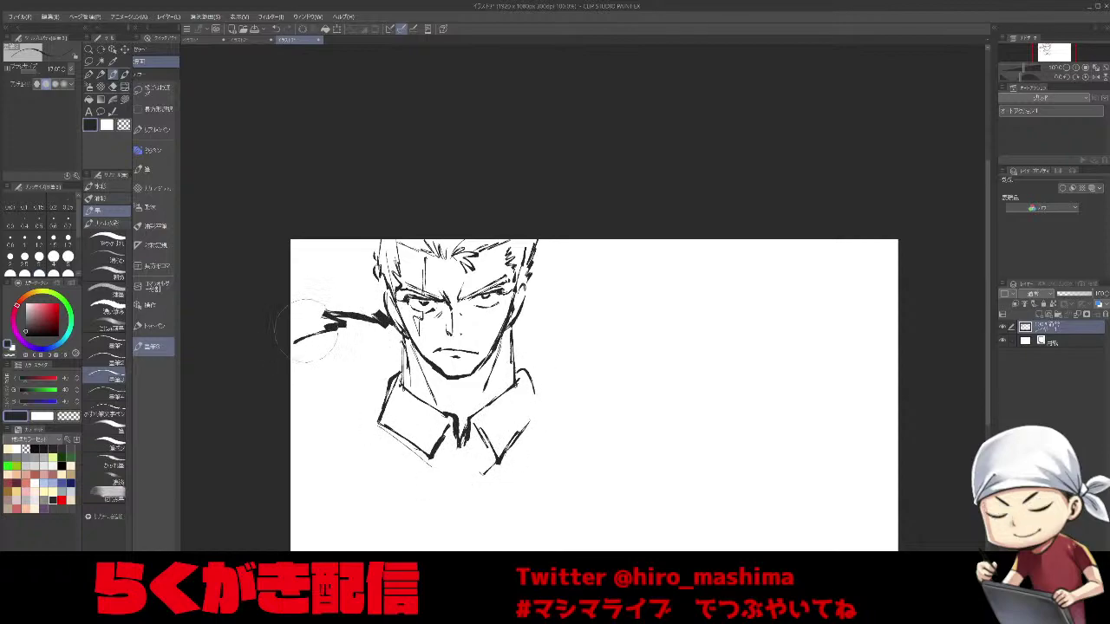
{"action": "left_click_drag", "start_coordinate": [397, 353], "coordinate": [366, 423]}
{"action": "mouse_move", "coordinate": [377, 375]}
{"action": "left_mouse_down"}
{"action": "mouse_move", "coordinate": [364, 435]}
{"action": "mouse_move", "coordinate": [363, 416]}
{"action": "mouse_move", "coordinate": [359, 446]}
{"action": "mouse_move", "coordinate": [344, 427]}
{"action": "mouse_move", "coordinate": [353, 461]}
{"action": "mouse_move", "coordinate": [340, 483]}
{"action": "mouse_move", "coordinate": [322, 508]}
{"action": "mouse_move", "coordinate": [295, 515]}
{"action": "left_mouse_up"}
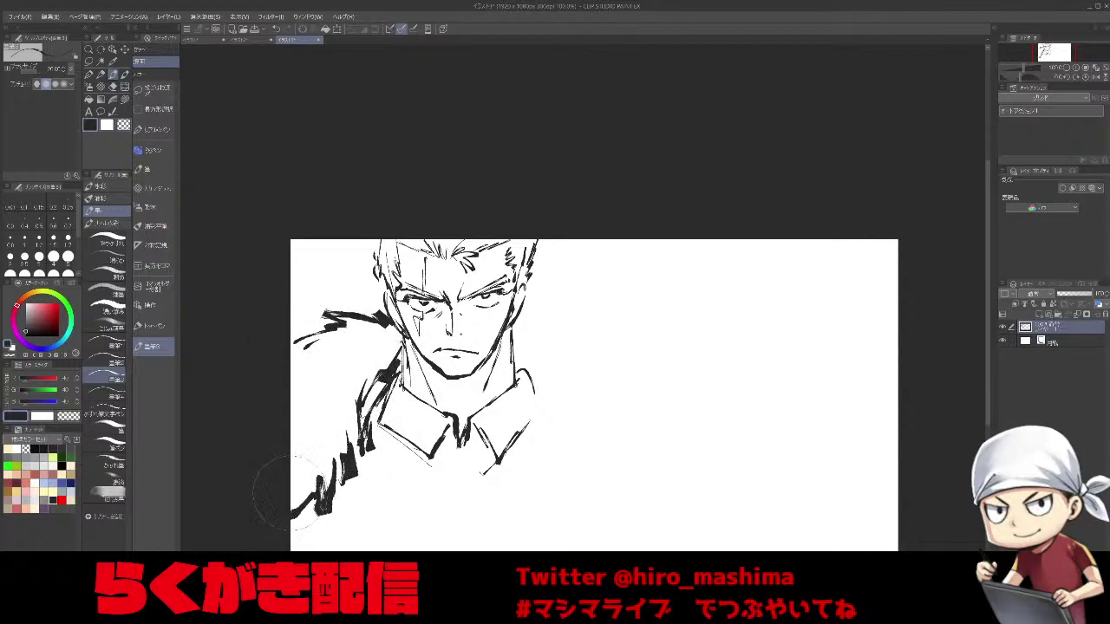
Draw the matching jagged fur trim over the opposite shoulder, with heavy black tufts along its outer edge.
{"action": "mouse_move", "coordinate": [558, 322]}
{"action": "left_mouse_down"}
{"action": "mouse_move", "coordinate": [590, 322]}
{"action": "mouse_move", "coordinate": [519, 318]}
{"action": "left_mouse_up"}
{"action": "mouse_move", "coordinate": [568, 319]}
{"action": "left_mouse_down"}
{"action": "mouse_move", "coordinate": [592, 325]}
{"action": "mouse_move", "coordinate": [614, 356]}
{"action": "left_mouse_up"}
{"action": "left_click_drag", "start_coordinate": [502, 360], "coordinate": [503, 399]}
{"action": "left_click_drag", "start_coordinate": [542, 386], "coordinate": [560, 433]}
{"action": "left_click_drag", "start_coordinate": [611, 360], "coordinate": [698, 433]}
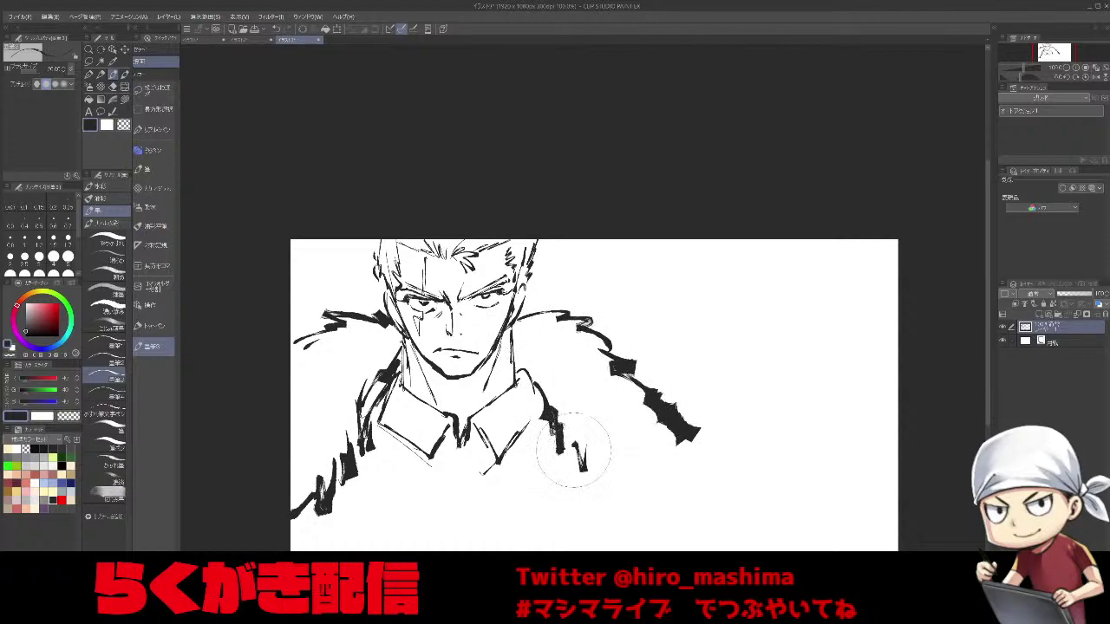
{"action": "left_click_drag", "start_coordinate": [574, 443], "coordinate": [576, 476]}
{"action": "left_click_drag", "start_coordinate": [579, 473], "coordinate": [611, 503]}
{"action": "mouse_move", "coordinate": [674, 434]}
{"action": "left_mouse_down"}
{"action": "mouse_move", "coordinate": [689, 513]}
{"action": "mouse_move", "coordinate": [677, 526]}
{"action": "left_mouse_up"}
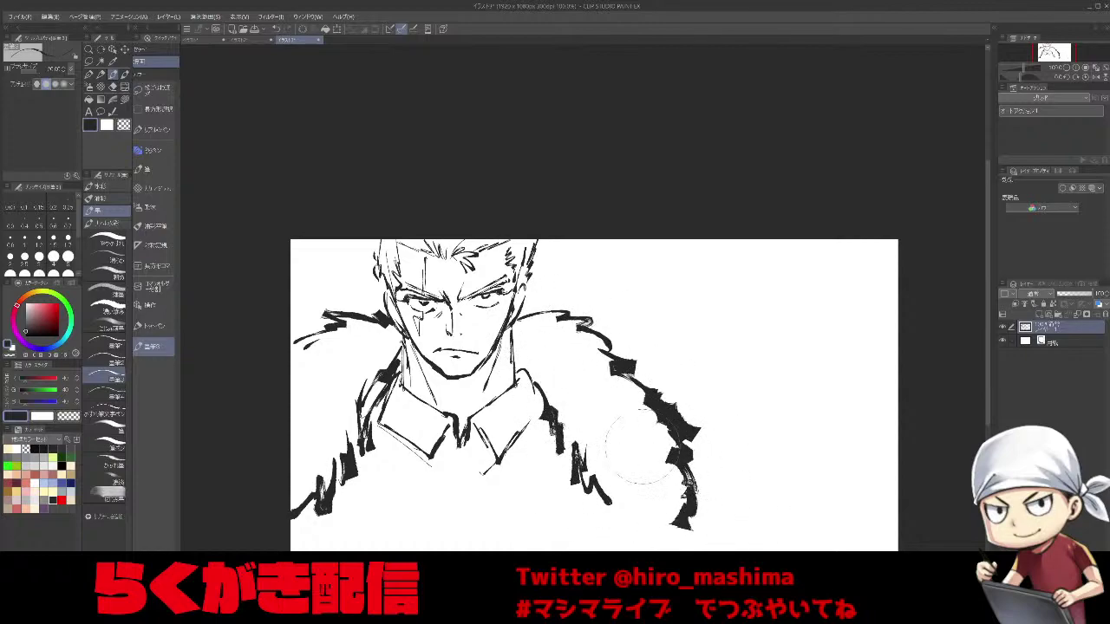
{"action": "left_click_drag", "start_coordinate": [617, 501], "coordinate": [614, 525]}
{"action": "left_click_drag", "start_coordinate": [614, 525], "coordinate": [630, 530]}
{"action": "left_click_drag", "start_coordinate": [651, 529], "coordinate": [655, 528]}
Add the coat's shoulder edge beyond the fur, the shirt's centre line and a cord across the chest.
{"action": "left_click_drag", "start_coordinate": [625, 375], "coordinate": [714, 423]}
{"action": "left_click_drag", "start_coordinate": [458, 449], "coordinate": [450, 548]}
{"action": "mouse_move", "coordinate": [390, 457]}
{"action": "left_mouse_down"}
{"action": "mouse_move", "coordinate": [453, 496]}
{"action": "mouse_move", "coordinate": [507, 497]}
{"action": "left_mouse_up"}
Using a smaller brush, thicken the neck lines and ink a black shadow beneath the chin.
{"action": "key", "text": "["}
{"action": "left_click_drag", "start_coordinate": [504, 328], "coordinate": [483, 390]}
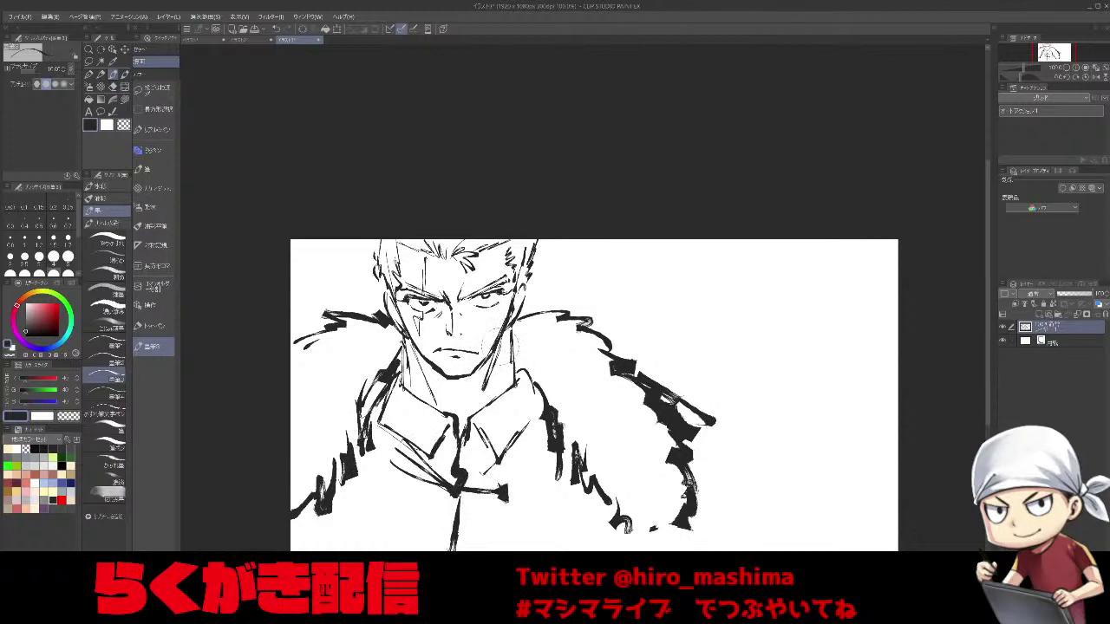
{"action": "left_click_drag", "start_coordinate": [421, 367], "coordinate": [444, 408]}
{"action": "mouse_move", "coordinate": [405, 348]}
{"action": "left_mouse_down"}
{"action": "mouse_move", "coordinate": [440, 378]}
{"action": "mouse_move", "coordinate": [441, 411]}
{"action": "mouse_move", "coordinate": [427, 397]}
{"action": "left_mouse_up"}
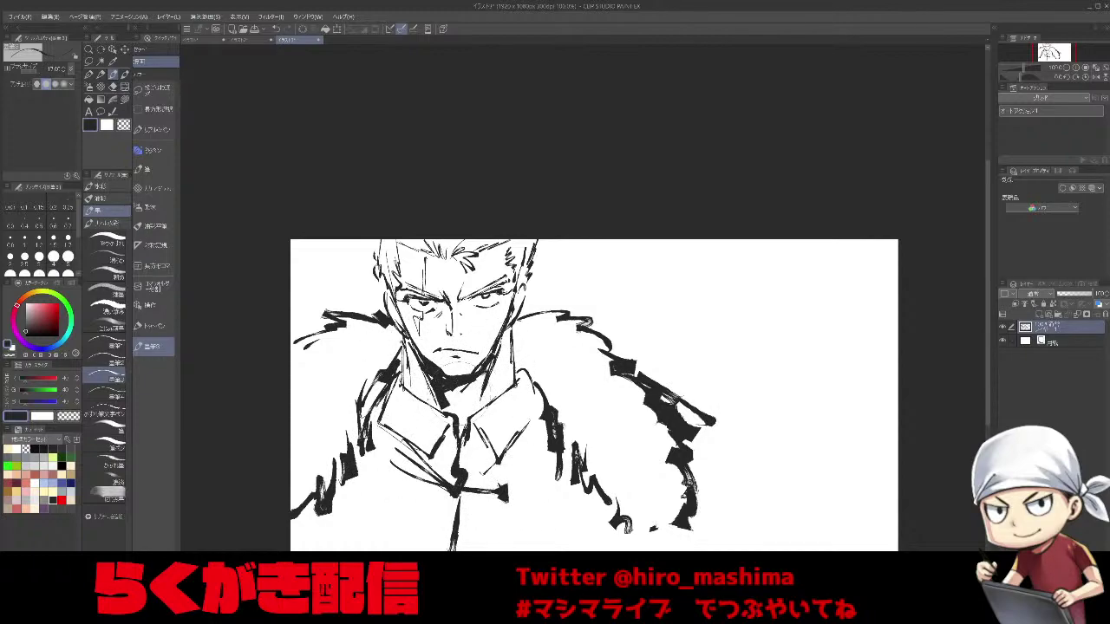
Add loose fur strokes along the scarred side's trim and start the coat line below the opposite shoulder's black tufts.
{"action": "left_click_drag", "start_coordinate": [354, 384], "coordinate": [340, 447]}
{"action": "left_click_drag", "start_coordinate": [340, 411], "coordinate": [314, 482]}
{"action": "left_click_drag", "start_coordinate": [355, 375], "coordinate": [346, 407]}
{"action": "mouse_move", "coordinate": [657, 454]}
{"action": "left_mouse_down"}
{"action": "mouse_move", "coordinate": [618, 480]}
{"action": "mouse_move", "coordinate": [657, 493]}
{"action": "mouse_move", "coordinate": [694, 471]}
{"action": "mouse_move", "coordinate": [724, 501]}
{"action": "left_mouse_up"}
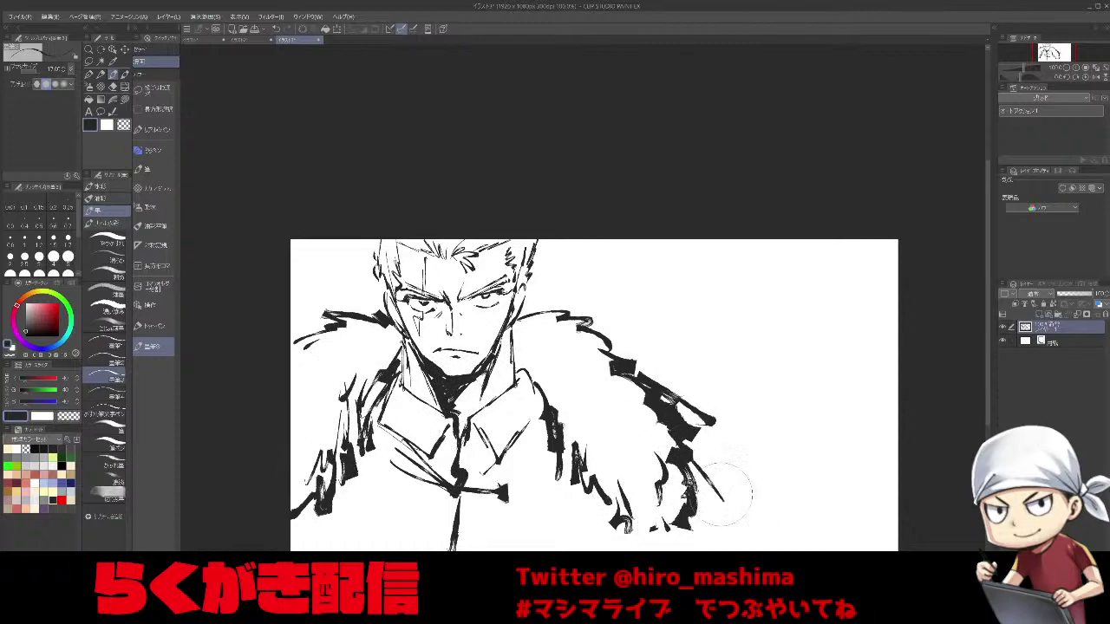
With the ink brush enlarged to 40, draw the coat's sloping edge from the shoulder to the canvas border and fill it solid black.
{"action": "left_click_drag", "start_coordinate": [607, 361], "coordinate": [910, 524]}
{"action": "key", "text": "]"}
{"action": "mouse_move", "coordinate": [666, 399]}
{"action": "left_mouse_down"}
{"action": "mouse_move", "coordinate": [893, 543]}
{"action": "mouse_move", "coordinate": [851, 536]}
{"action": "mouse_move", "coordinate": [789, 498]}
{"action": "left_mouse_up"}
{"action": "key", "text": "]"}
{"action": "key", "text": "]"}
{"action": "key", "text": "]"}
{"action": "left_click_drag", "start_coordinate": [735, 468], "coordinate": [785, 505]}
{"action": "mouse_move", "coordinate": [706, 449]}
{"action": "left_mouse_down"}
{"action": "mouse_move", "coordinate": [734, 474]}
{"action": "mouse_move", "coordinate": [713, 473]}
{"action": "mouse_move", "coordinate": [824, 537]}
{"action": "left_mouse_up"}
Scatter jagged black tufts beneath the solid black slope of the coat, leaving white flecks between them.
{"action": "left_click_drag", "start_coordinate": [868, 503], "coordinate": [886, 539]}
{"action": "left_click_drag", "start_coordinate": [791, 525], "coordinate": [822, 549]}
{"action": "left_click_drag", "start_coordinate": [760, 508], "coordinate": [788, 549]}
{"action": "mouse_move", "coordinate": [734, 499]}
{"action": "left_mouse_down"}
{"action": "mouse_move", "coordinate": [733, 464]}
{"action": "mouse_move", "coordinate": [772, 507]}
{"action": "mouse_move", "coordinate": [793, 559]}
{"action": "mouse_move", "coordinate": [776, 560]}
{"action": "mouse_move", "coordinate": [745, 539]}
{"action": "left_mouse_up"}
{"action": "mouse_move", "coordinate": [734, 506]}
{"action": "left_mouse_down"}
{"action": "mouse_move", "coordinate": [747, 523]}
{"action": "mouse_move", "coordinate": [725, 550]}
{"action": "left_mouse_up"}
{"action": "mouse_move", "coordinate": [742, 514]}
{"action": "left_mouse_down"}
{"action": "mouse_move", "coordinate": [727, 534]}
{"action": "mouse_move", "coordinate": [715, 520]}
{"action": "left_mouse_up"}
{"action": "left_click_drag", "start_coordinate": [716, 491], "coordinate": [707, 506]}
{"action": "mouse_move", "coordinate": [706, 482]}
{"action": "left_mouse_down"}
{"action": "mouse_move", "coordinate": [693, 497]}
{"action": "mouse_move", "coordinate": [744, 484]}
{"action": "left_mouse_up"}
{"action": "mouse_move", "coordinate": [704, 525]}
{"action": "left_mouse_down"}
{"action": "mouse_move", "coordinate": [730, 550]}
{"action": "mouse_move", "coordinate": [716, 538]}
{"action": "left_mouse_up"}
{"action": "left_click_drag", "start_coordinate": [735, 470], "coordinate": [755, 482]}
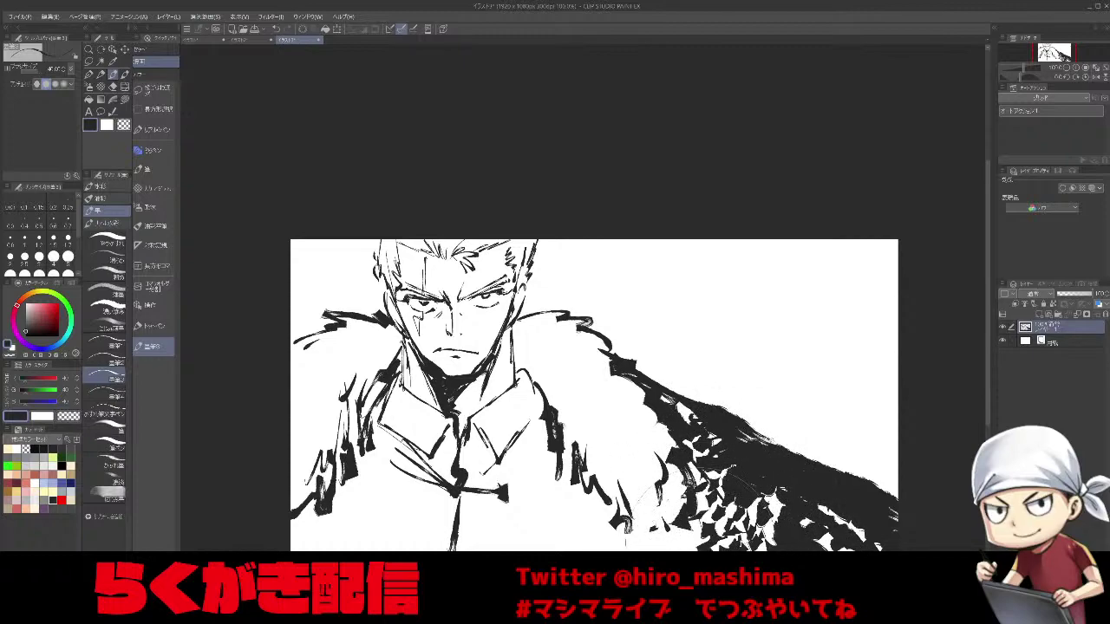
Extend the black tufts down to the canvas's lower edge and along the inner side of the fur.
{"action": "left_click_drag", "start_coordinate": [676, 530], "coordinate": [688, 550]}
{"action": "left_click_drag", "start_coordinate": [749, 505], "coordinate": [762, 536]}
{"action": "left_click_drag", "start_coordinate": [662, 531], "coordinate": [643, 551]}
{"action": "left_click_drag", "start_coordinate": [628, 525], "coordinate": [642, 551]}
{"action": "mouse_move", "coordinate": [594, 491]}
{"action": "left_mouse_down"}
{"action": "mouse_move", "coordinate": [602, 517]}
{"action": "mouse_move", "coordinate": [583, 552]}
{"action": "mouse_move", "coordinate": [633, 550]}
{"action": "left_mouse_up"}
Ink the heavy lower coat edge on the scarred side, the chest line and the curved folds across the shirt.
{"action": "left_click_drag", "start_coordinate": [317, 515], "coordinate": [333, 551]}
{"action": "left_click_drag", "start_coordinate": [301, 515], "coordinate": [323, 546]}
{"action": "left_click_drag", "start_coordinate": [572, 482], "coordinate": [555, 518]}
{"action": "left_click_drag", "start_coordinate": [500, 491], "coordinate": [572, 474]}
{"action": "left_click_drag", "start_coordinate": [567, 492], "coordinate": [519, 550]}
{"action": "mouse_move", "coordinate": [349, 482]}
{"action": "left_mouse_down"}
{"action": "mouse_move", "coordinate": [420, 551]}
{"action": "mouse_move", "coordinate": [392, 542]}
{"action": "mouse_move", "coordinate": [403, 486]}
{"action": "left_mouse_up"}
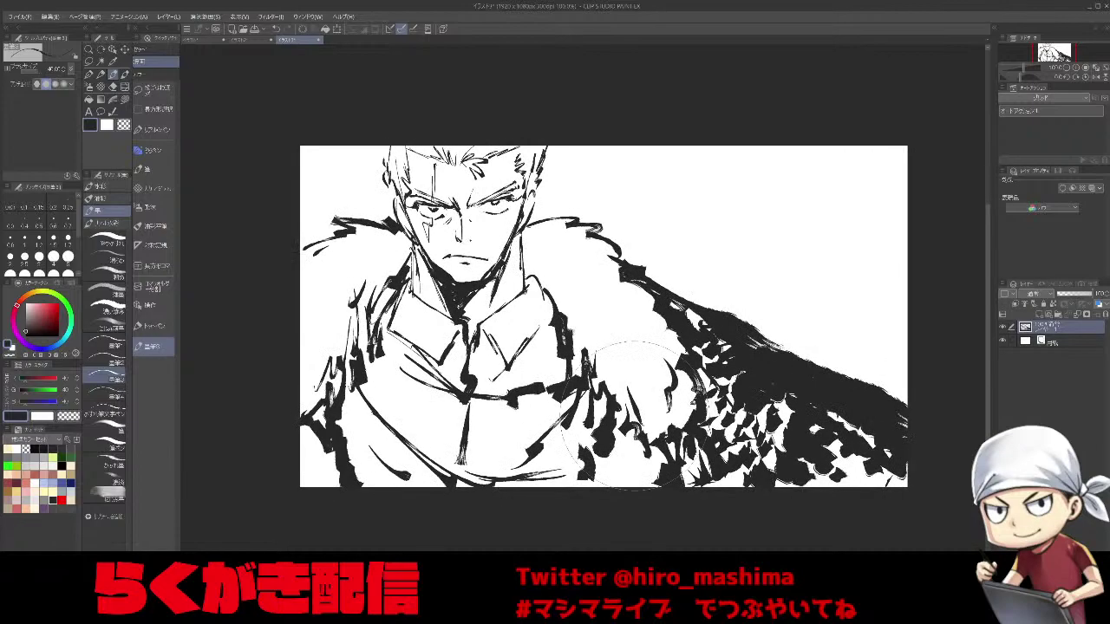
Fill gaps among the black tufts at the coat's lower edge and reinforce the coat's upper shoulder line.
{"action": "mouse_move", "coordinate": [692, 456]}
{"action": "left_mouse_down"}
{"action": "mouse_move", "coordinate": [684, 479]}
{"action": "mouse_move", "coordinate": [657, 476]}
{"action": "left_mouse_up"}
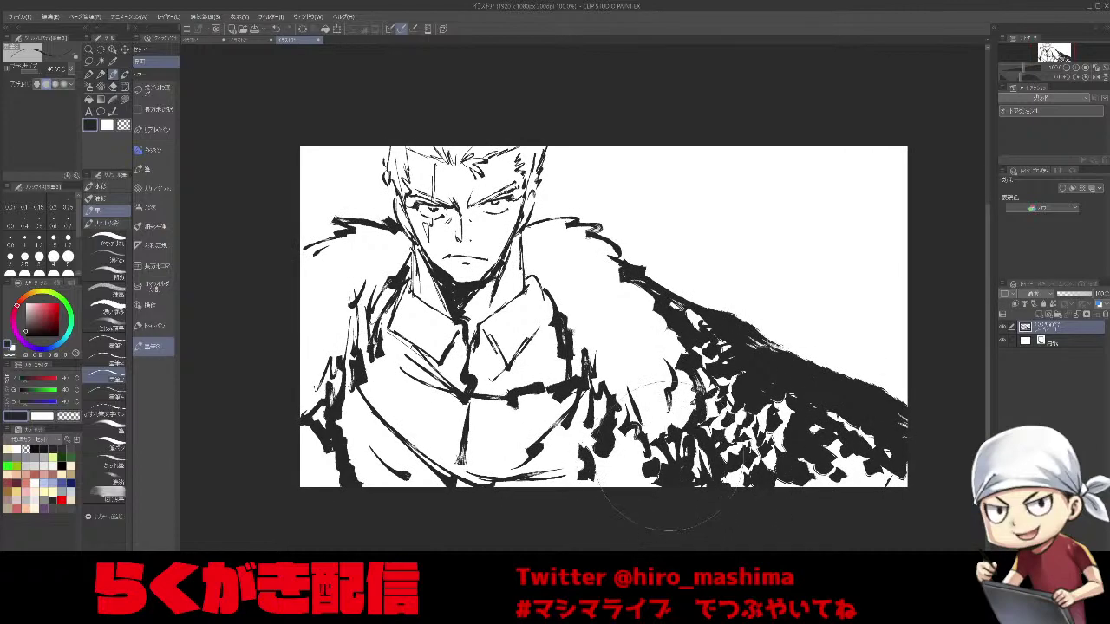
{"action": "left_click_drag", "start_coordinate": [864, 473], "coordinate": [885, 486]}
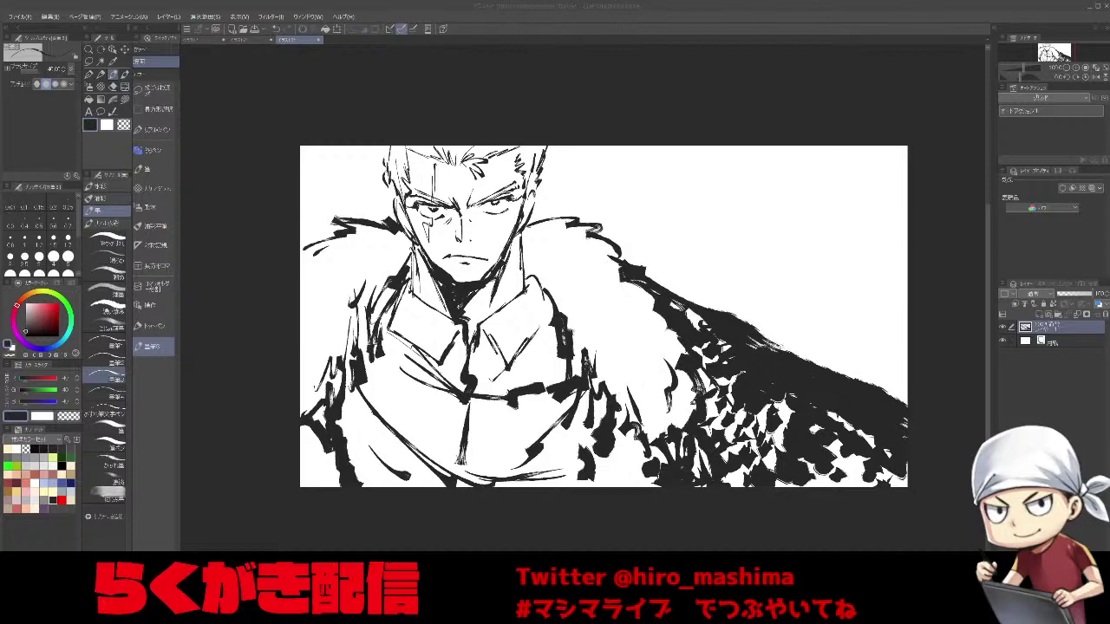
{"action": "left_click_drag", "start_coordinate": [654, 282], "coordinate": [739, 314]}
{"action": "scroll", "coordinate": [785, 351], "scroll_direction": "down", "scroll_amount": 1}
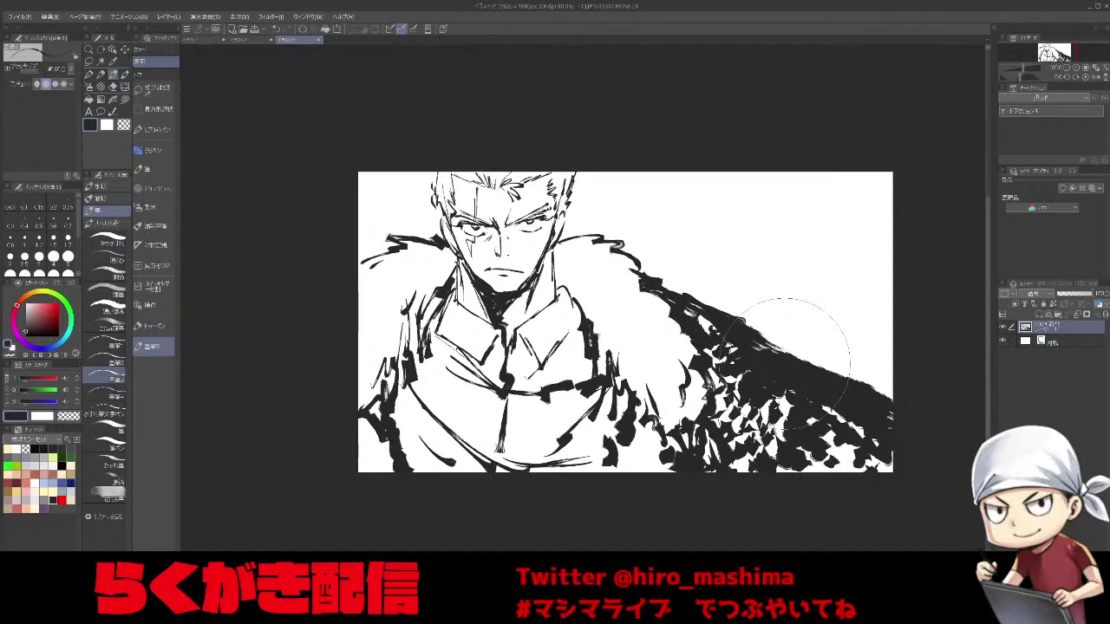
On a new layer beneath the line art, lasso-fill the man's face and neck with a pale skin tone.
{"action": "left_click", "coordinate": [1047, 316]}
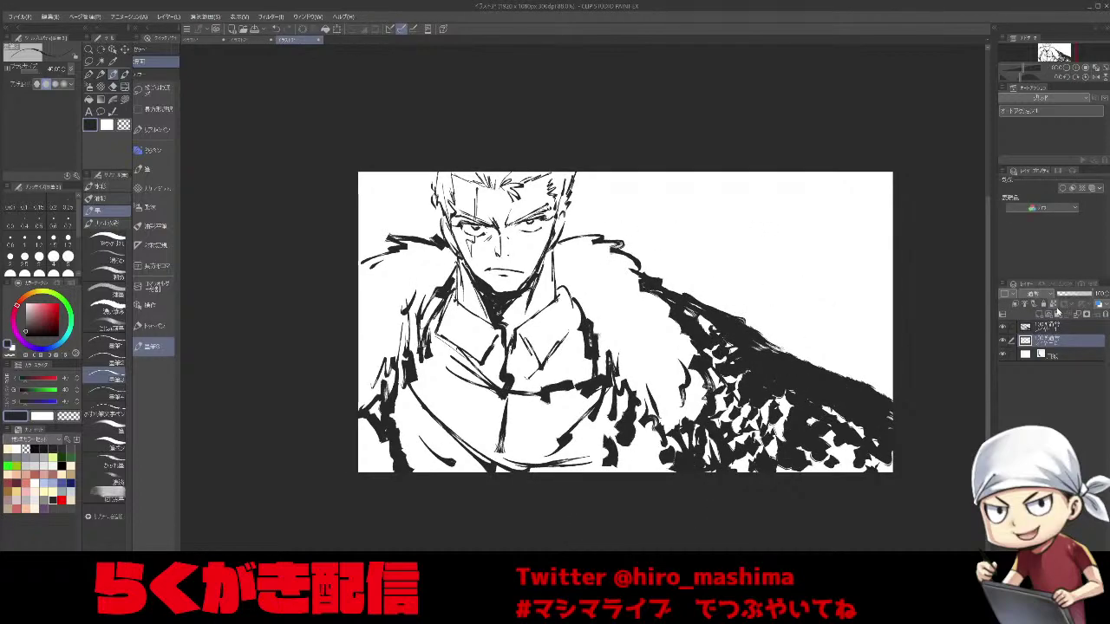
{"action": "left_click", "coordinate": [8, 449]}
{"action": "scroll", "coordinate": [481, 198], "scroll_direction": "up", "scroll_amount": 1}
{"action": "scroll", "coordinate": [483, 198], "scroll_direction": "down", "scroll_amount": 1}
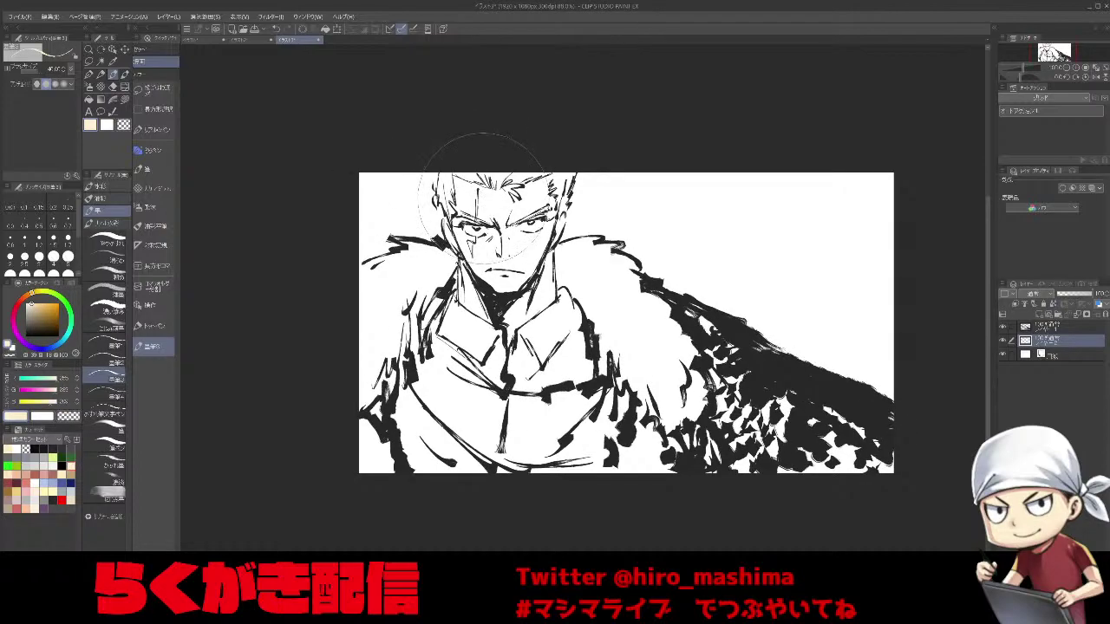
{"action": "key", "text": "g"}
{"action": "key", "text": "u"}
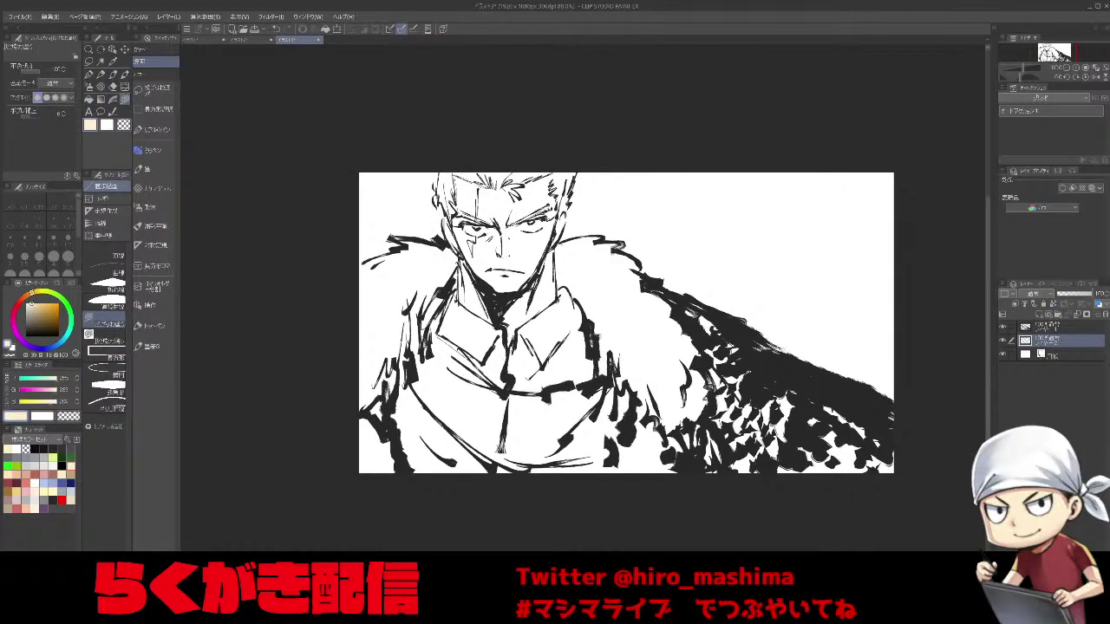
{"action": "left_click_drag", "start_coordinate": [503, 225], "coordinate": [462, 211]}
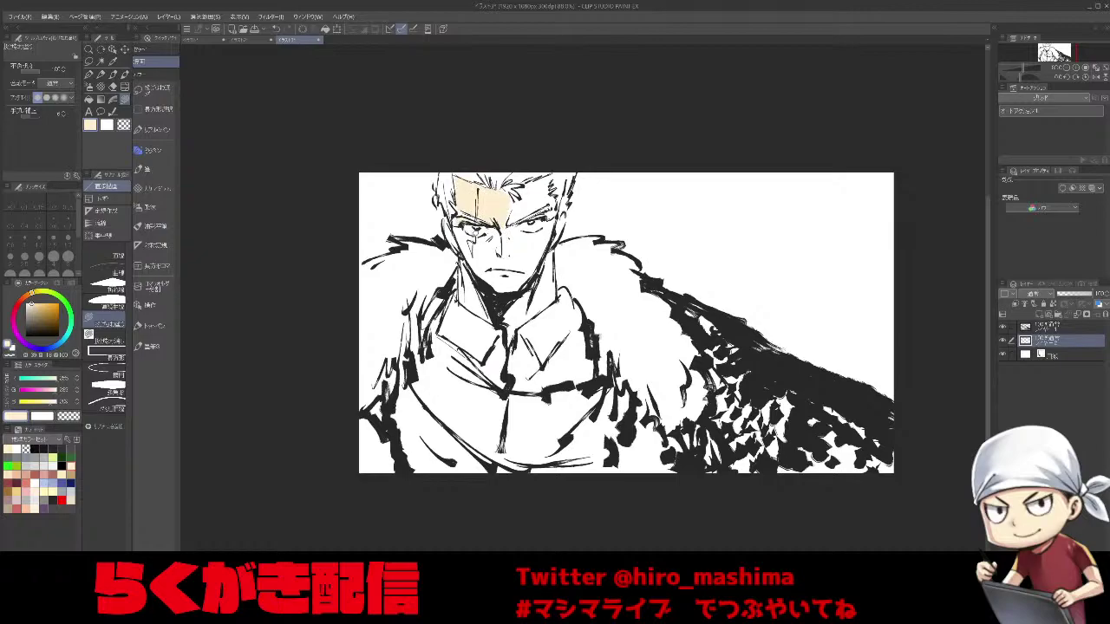
{"action": "left_click_drag", "start_coordinate": [503, 224], "coordinate": [520, 286]}
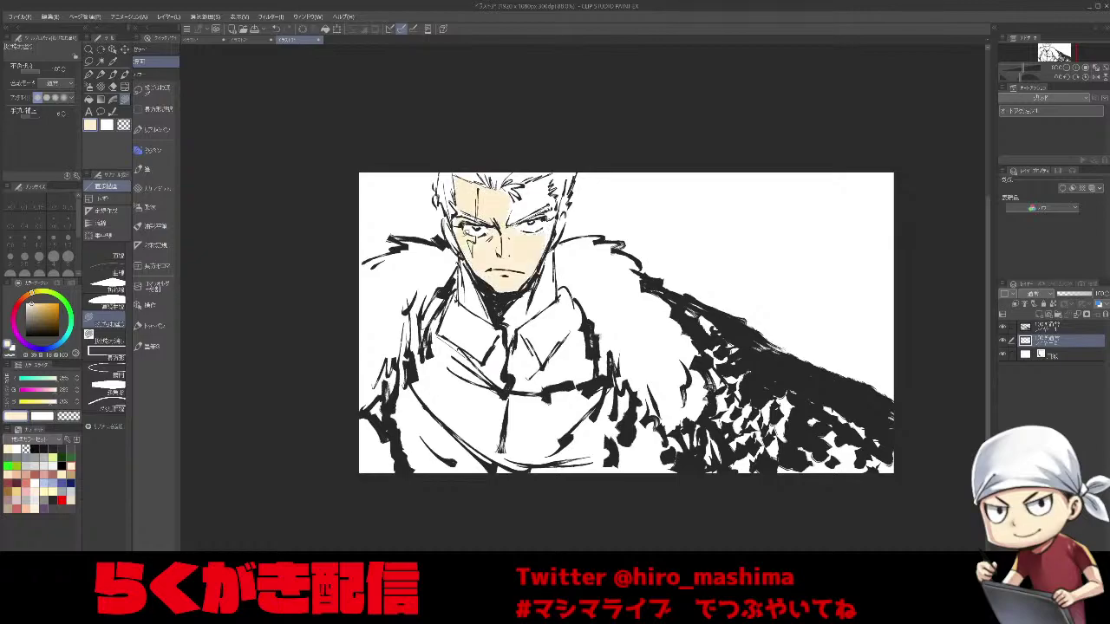
{"action": "left_click_drag", "start_coordinate": [558, 176], "coordinate": [548, 219]}
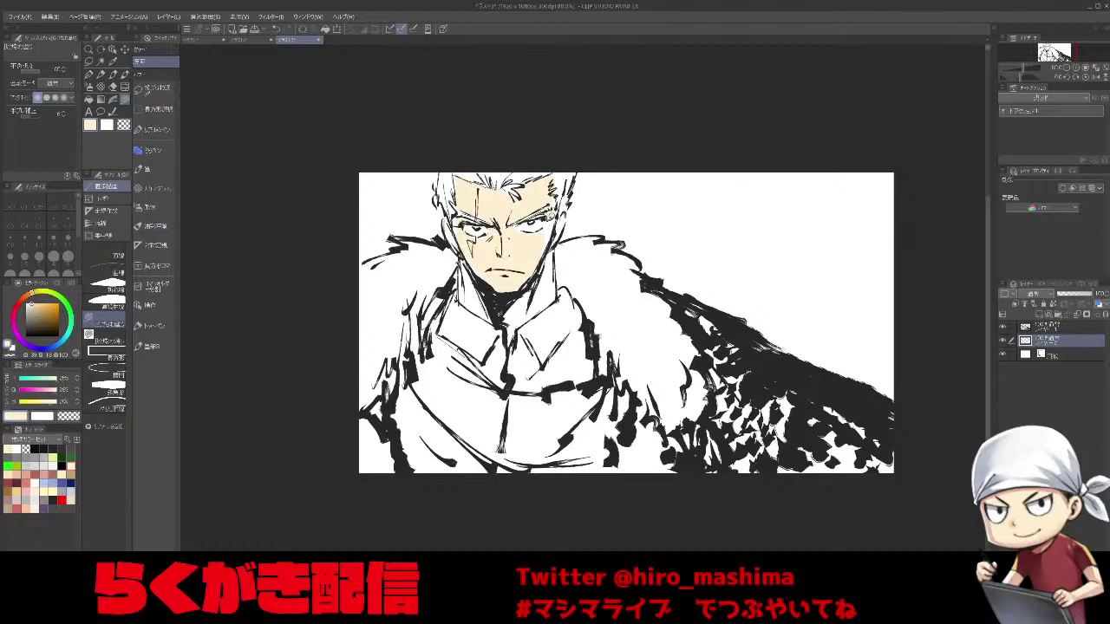
{"action": "mouse_move", "coordinate": [460, 261]}
{"action": "left_mouse_down"}
{"action": "mouse_move", "coordinate": [564, 292]}
{"action": "mouse_move", "coordinate": [546, 245]}
{"action": "left_mouse_up"}
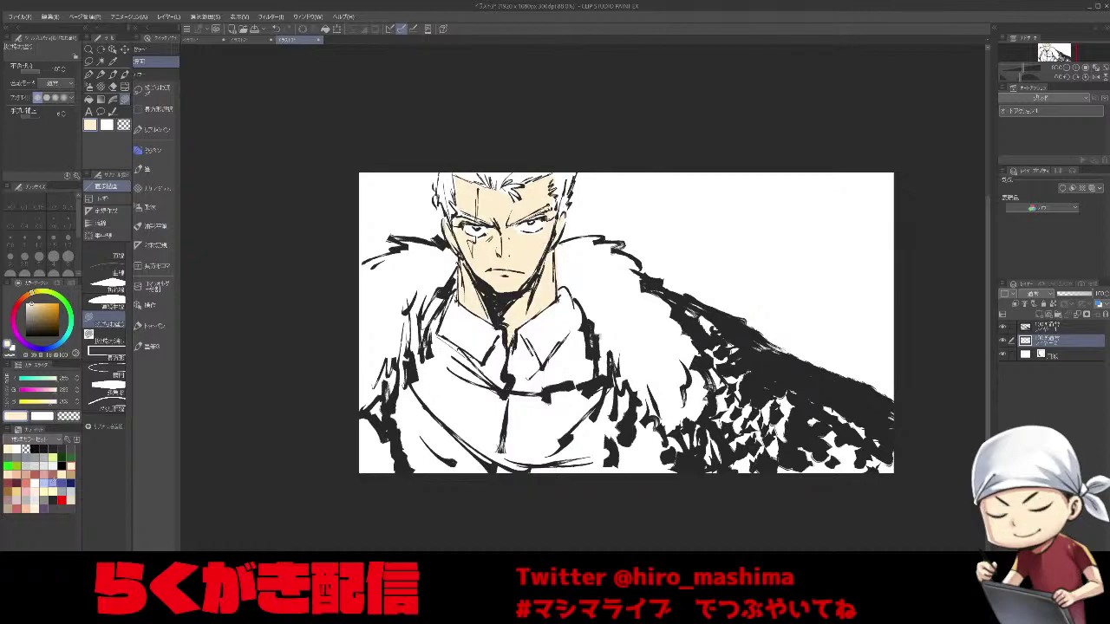
Lasso-fill the shirt and collar with a muted purple.
{"action": "left_click", "coordinate": [43, 509]}
{"action": "left_click", "coordinate": [37, 313]}
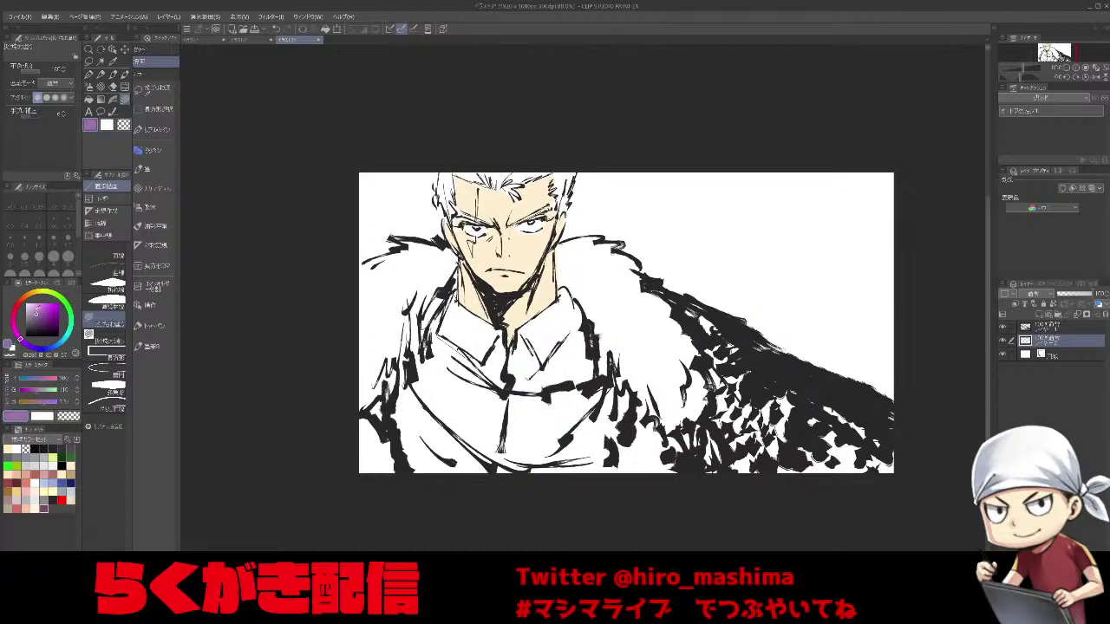
{"action": "mouse_move", "coordinate": [560, 299]}
{"action": "left_mouse_down"}
{"action": "mouse_move", "coordinate": [609, 376]}
{"action": "mouse_move", "coordinate": [615, 472]}
{"action": "mouse_move", "coordinate": [414, 461]}
{"action": "mouse_move", "coordinate": [411, 385]}
{"action": "mouse_move", "coordinate": [572, 299]}
{"action": "left_mouse_up"}
Lasso-fill blue-grey shadows along the inner side of the fur trim on both shoulders.
{"action": "left_click", "coordinate": [67, 490]}
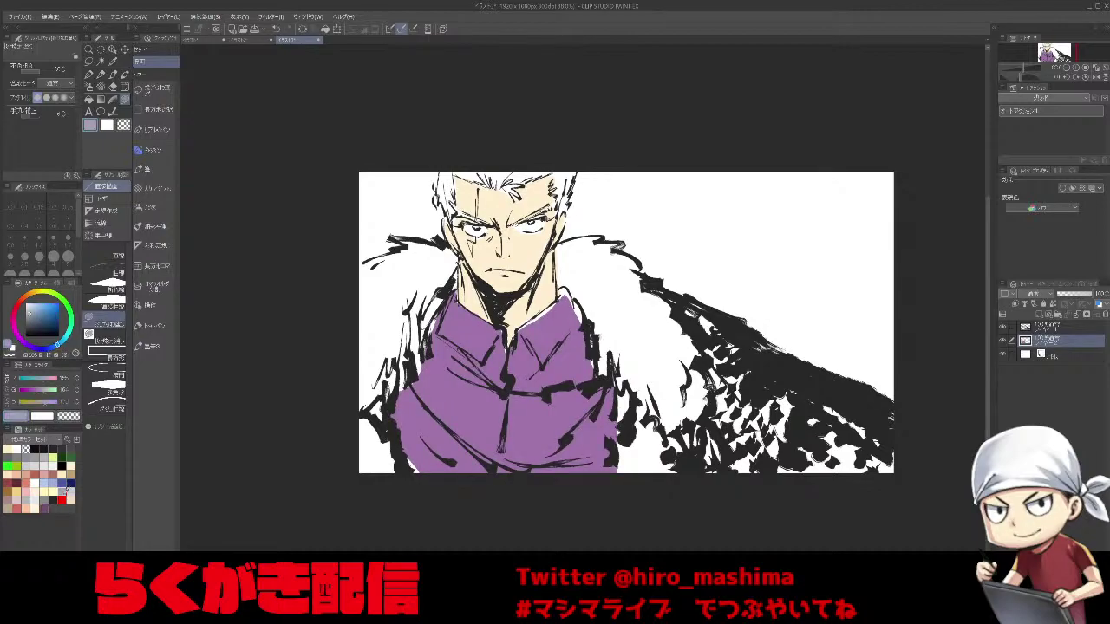
{"action": "mouse_move", "coordinate": [421, 344]}
{"action": "left_mouse_down"}
{"action": "mouse_move", "coordinate": [455, 270]}
{"action": "mouse_move", "coordinate": [390, 351]}
{"action": "mouse_move", "coordinate": [421, 336]}
{"action": "left_mouse_up"}
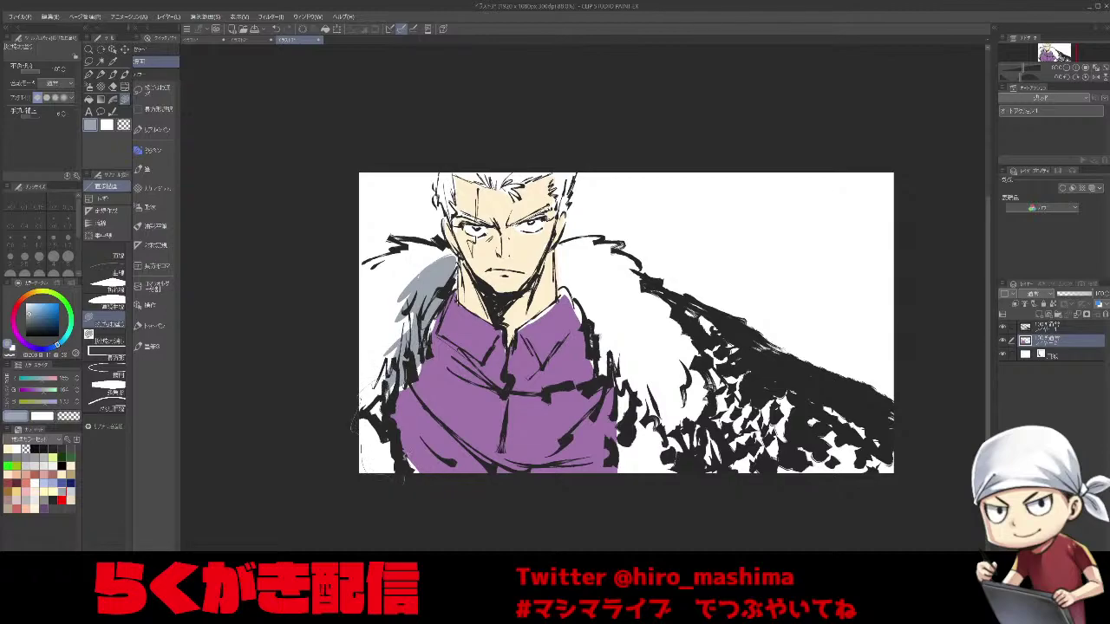
{"action": "left_click_drag", "start_coordinate": [392, 374], "coordinate": [362, 469]}
{"action": "mouse_move", "coordinate": [559, 256]}
{"action": "left_mouse_down"}
{"action": "mouse_move", "coordinate": [607, 336]}
{"action": "mouse_move", "coordinate": [604, 390]}
{"action": "left_mouse_up"}
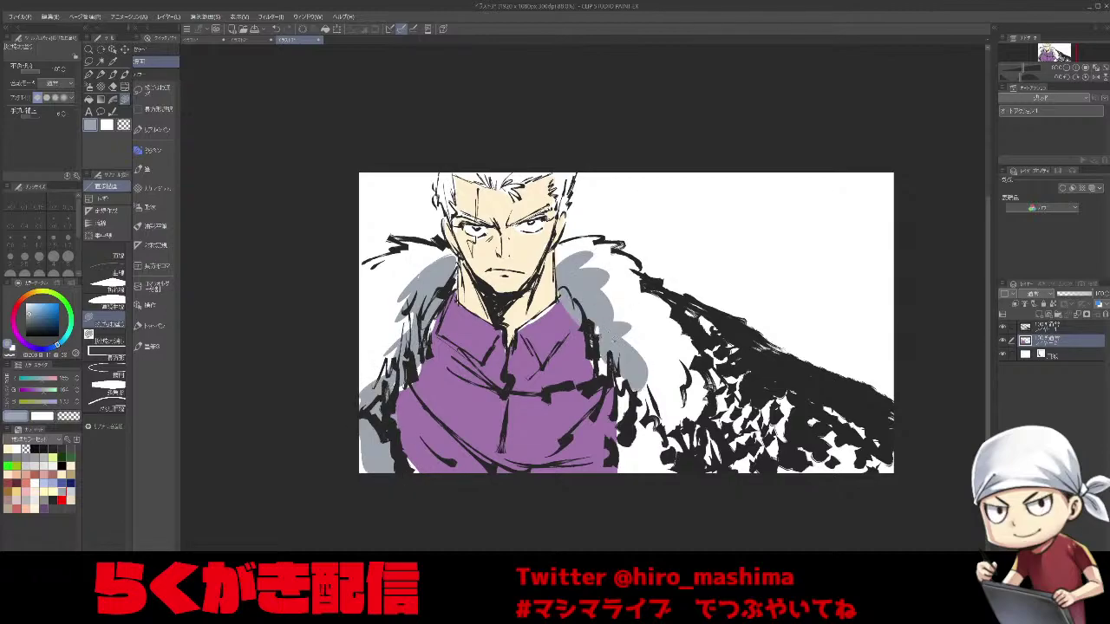
{"action": "left_click_drag", "start_coordinate": [666, 420], "coordinate": [628, 382]}
{"action": "left_click_drag", "start_coordinate": [634, 481], "coordinate": [670, 477]}
Patch the remaining collar gap with the shirt's purple and lasso-fill the hair with a yellow blond.
{"action": "left_click", "coordinate": [577, 343], "text": "alt"}
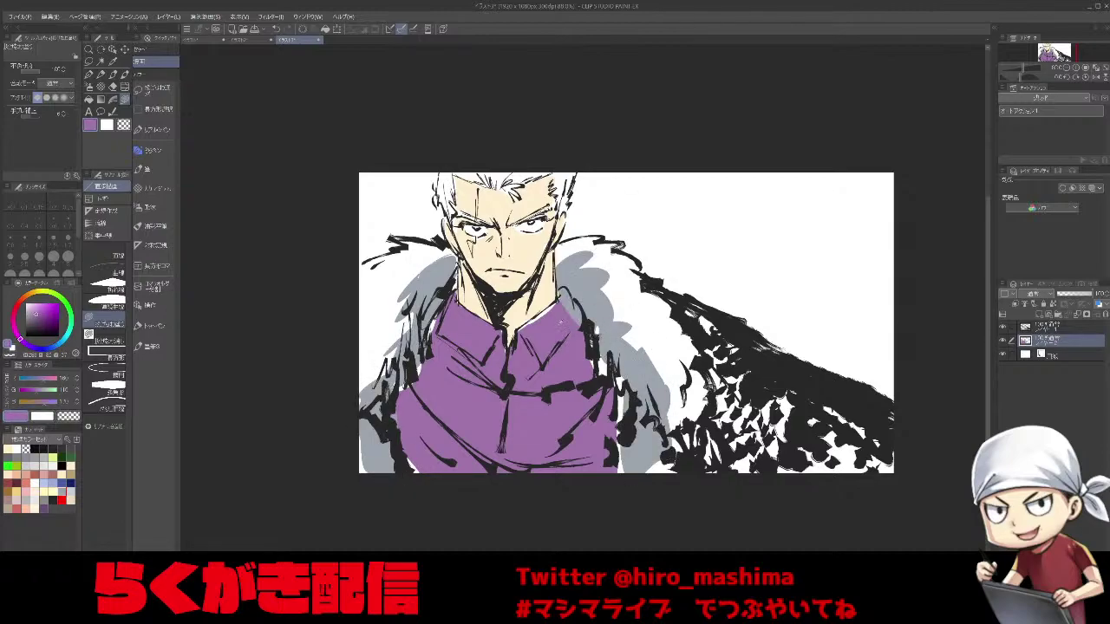
{"action": "mouse_move", "coordinate": [526, 332]}
{"action": "left_mouse_down"}
{"action": "mouse_move", "coordinate": [579, 312]}
{"action": "mouse_move", "coordinate": [559, 326]}
{"action": "left_mouse_up"}
{"action": "left_click", "coordinate": [49, 468]}
{"action": "left_click", "coordinate": [19, 477]}
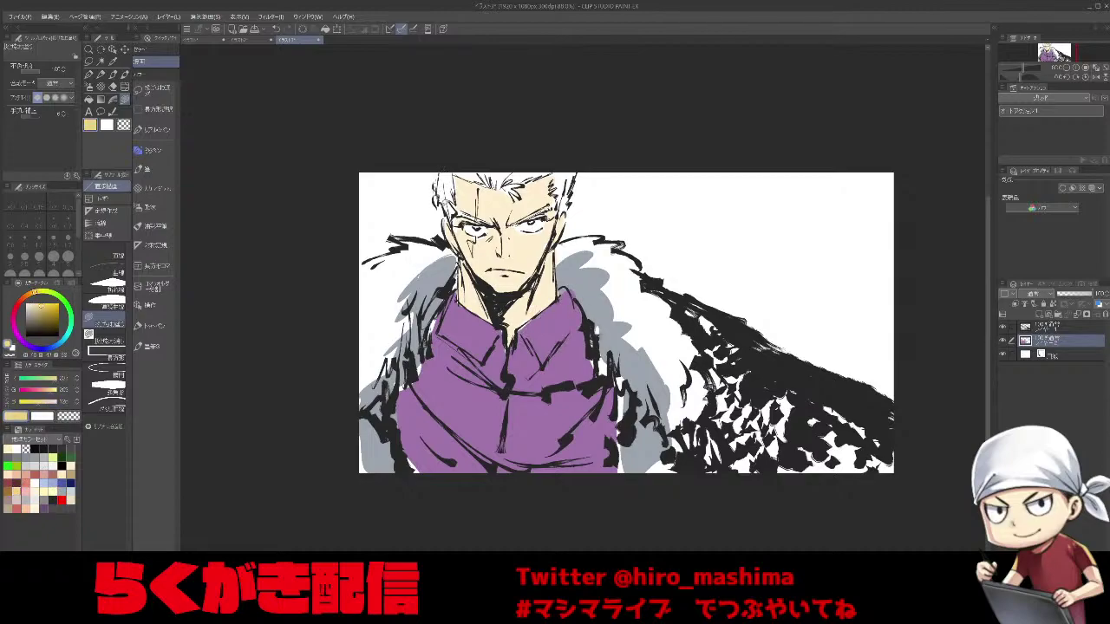
{"action": "mouse_move", "coordinate": [454, 180]}
{"action": "left_mouse_down"}
{"action": "mouse_move", "coordinate": [427, 172]}
{"action": "mouse_move", "coordinate": [555, 186]}
{"action": "left_mouse_up"}
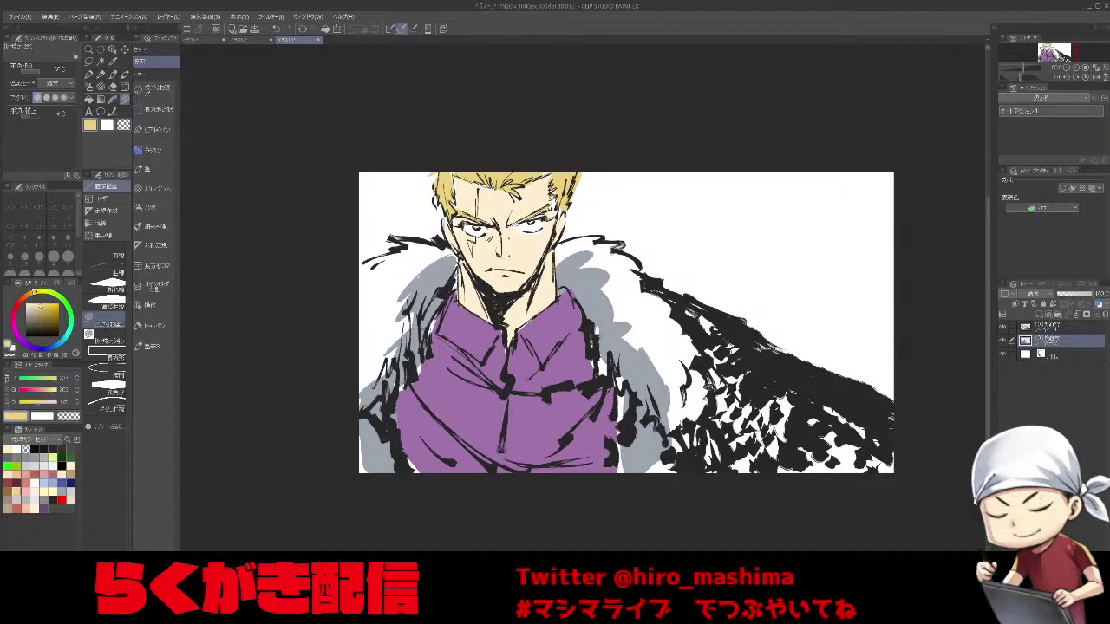
{"action": "scroll", "coordinate": [551, 204], "scroll_direction": "up", "scroll_amount": 1}
{"action": "scroll", "coordinate": [552, 198], "scroll_direction": "up", "scroll_amount": 1}
{"action": "left_click_drag", "start_coordinate": [552, 197], "coordinate": [475, 112]}
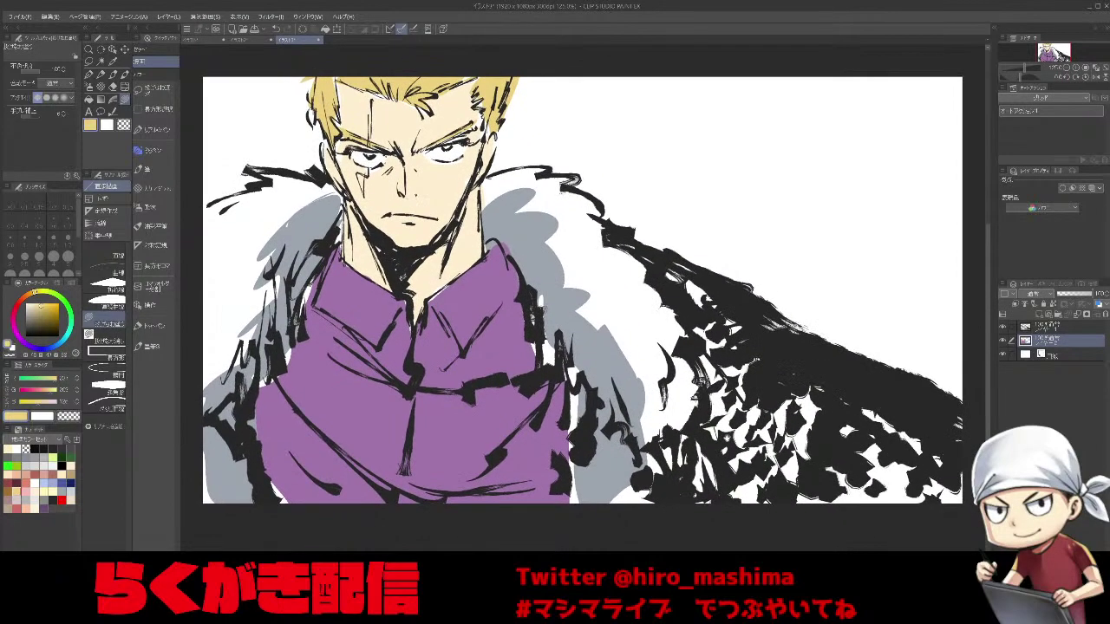
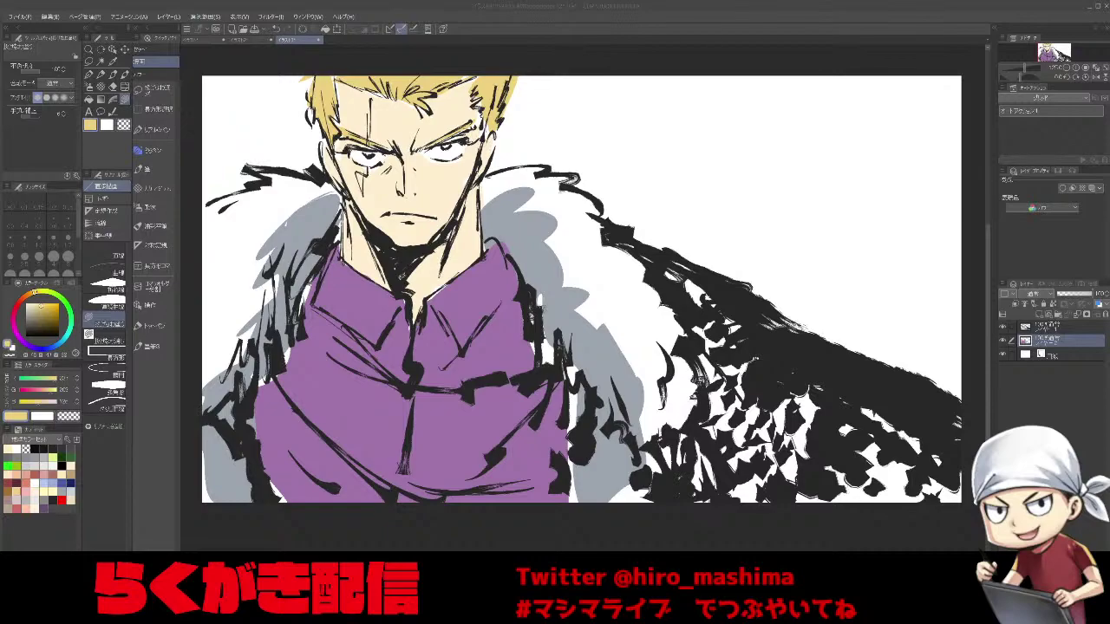
{"action": "left_click", "coordinate": [664, 537]}
{"action": "scroll", "coordinate": [666, 508], "scroll_direction": "down", "scroll_amount": 1}
{"action": "scroll", "coordinate": [705, 486], "scroll_direction": "up", "scroll_amount": 1}
{"action": "scroll", "coordinate": [705, 487], "scroll_direction": "down", "scroll_amount": 1}
{"action": "scroll", "coordinate": [705, 491], "scroll_direction": "up", "scroll_amount": 1}
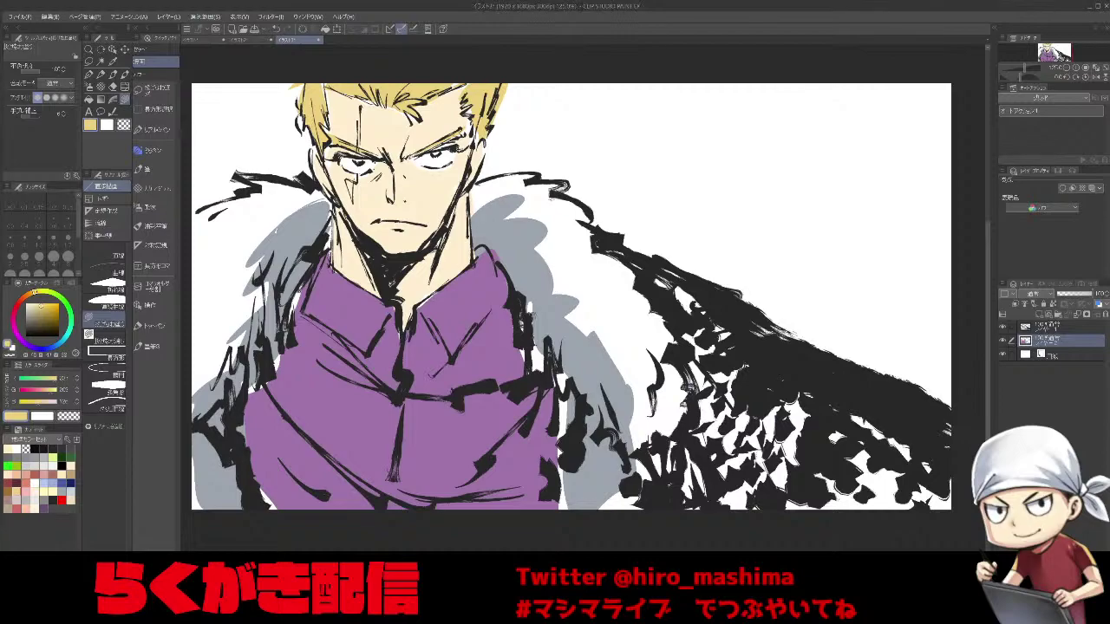
{"action": "key", "text": "ctrl+minus"}
{"action": "key", "text": "ctrl+plus"}
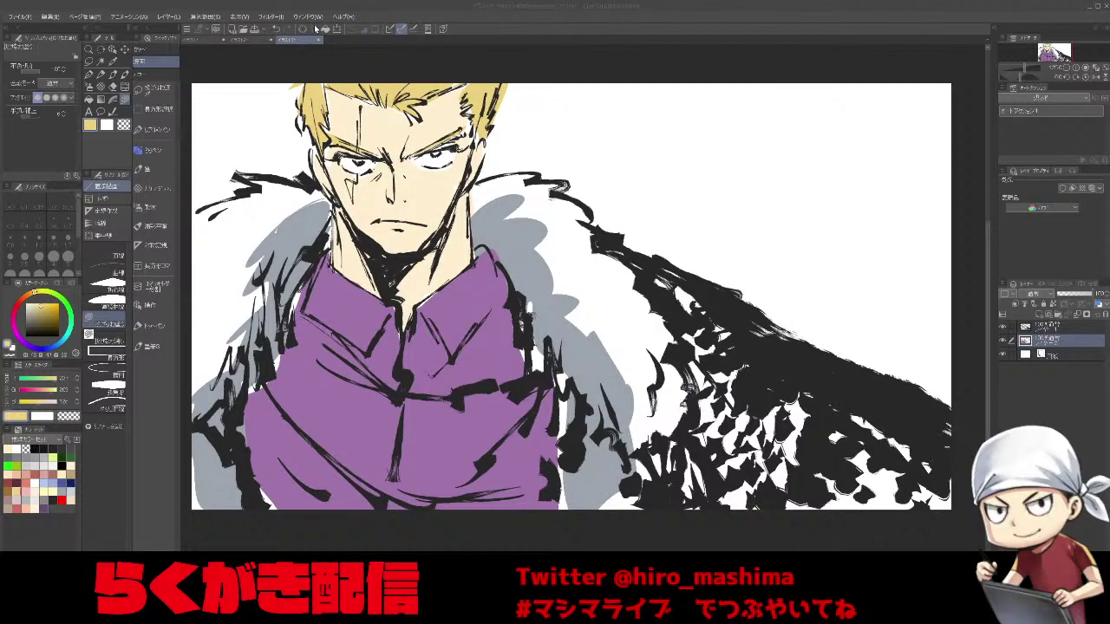
Create another blank canvas and ready the pen with the near-black colour.
{"action": "key", "text": "Return"}
{"action": "scroll", "coordinate": [628, 421], "scroll_direction": "up", "scroll_amount": 1}
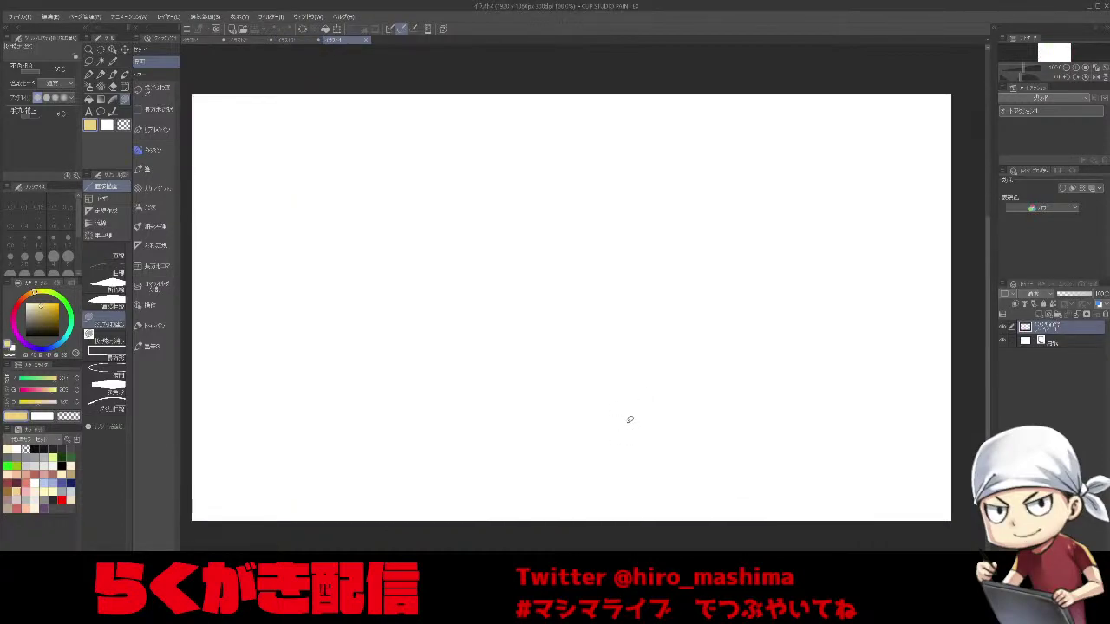
{"action": "left_click_drag", "start_coordinate": [629, 422], "coordinate": [640, 420]}
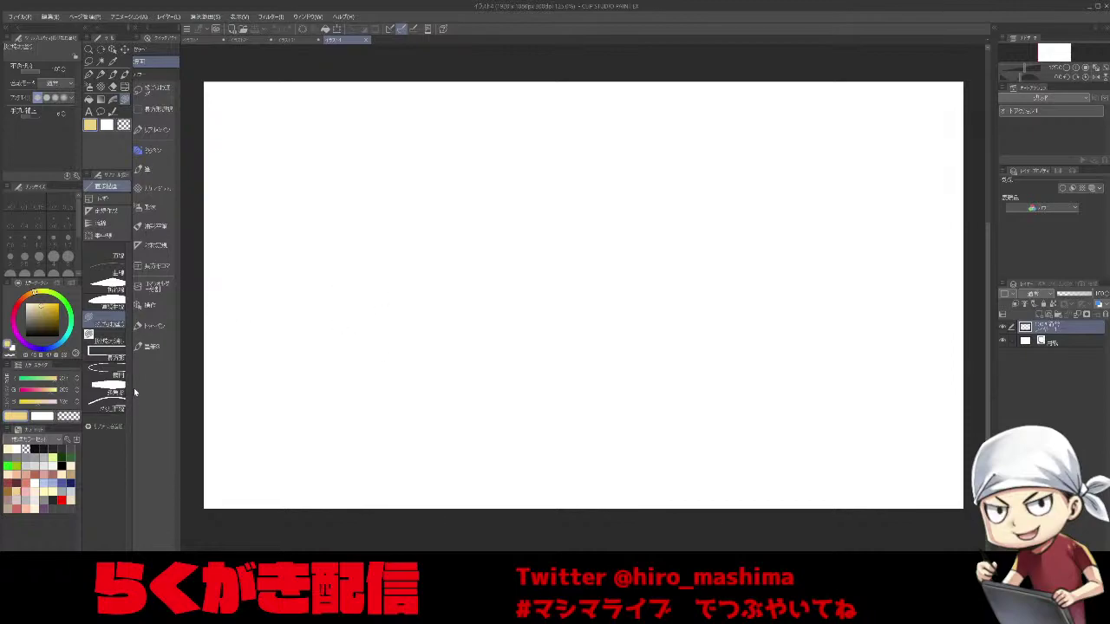
{"action": "key", "text": "p"}
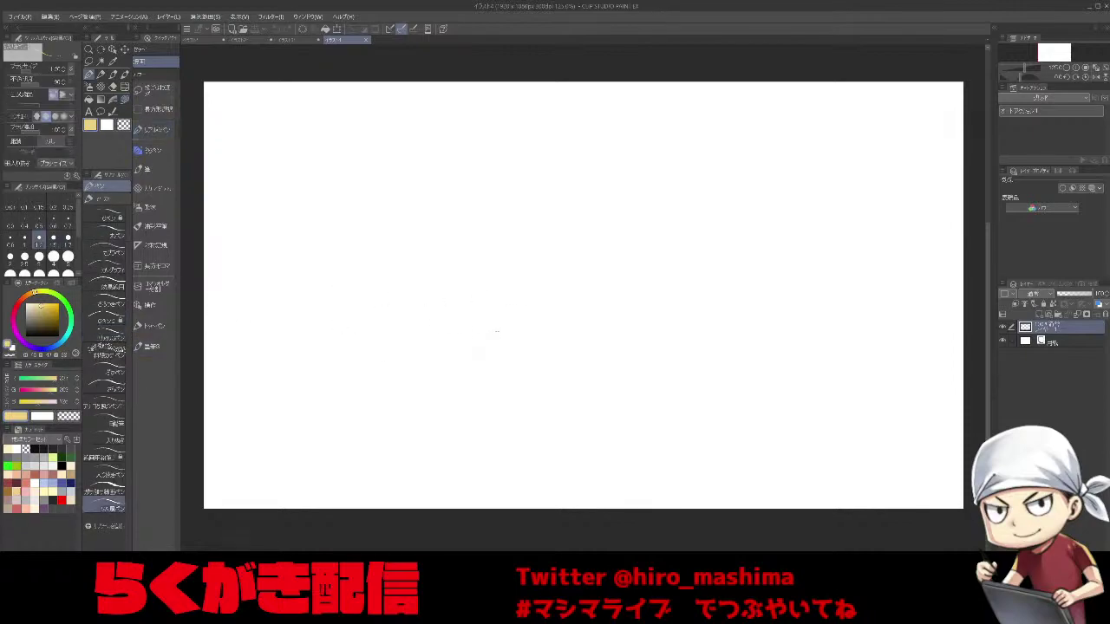
{"action": "left_click", "coordinate": [54, 491]}
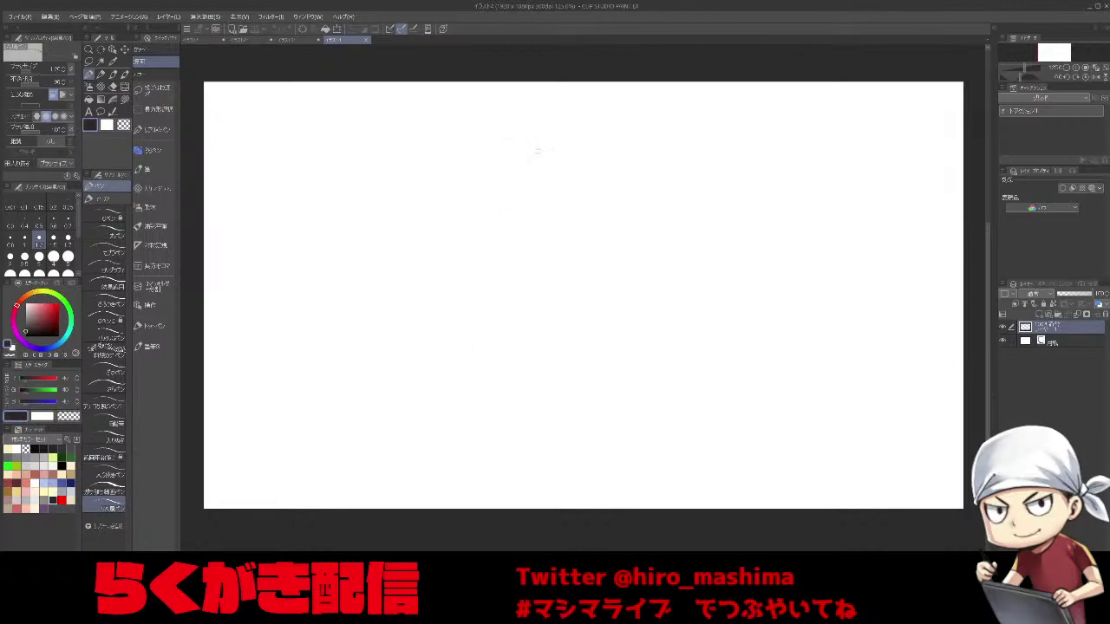
With the pen enlarged one size, draw a new character's face contour, pointed chin and ear near the canvas's upper-left corner.
{"action": "key", "text": "bracketright"}
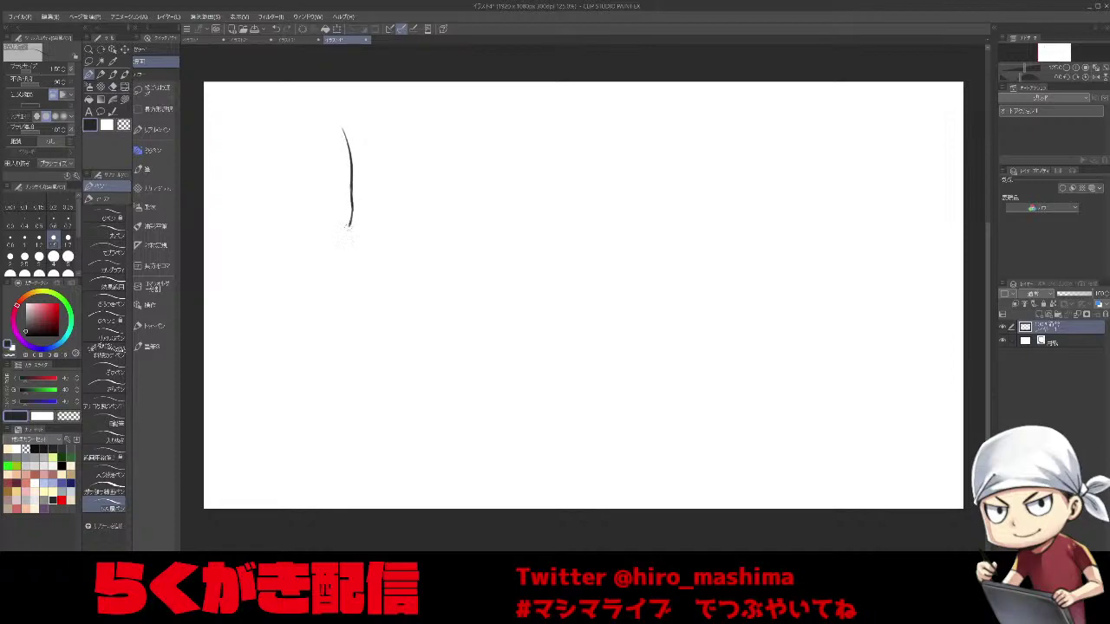
{"action": "mouse_move", "coordinate": [351, 208]}
{"action": "left_mouse_down"}
{"action": "mouse_move", "coordinate": [330, 250]}
{"action": "mouse_move", "coordinate": [293, 245]}
{"action": "left_mouse_up"}
{"action": "mouse_move", "coordinate": [302, 247]}
{"action": "left_mouse_down"}
{"action": "mouse_move", "coordinate": [267, 236]}
{"action": "mouse_move", "coordinate": [246, 210]}
{"action": "mouse_move", "coordinate": [254, 226]}
{"action": "left_mouse_up"}
{"action": "left_click_drag", "start_coordinate": [328, 208], "coordinate": [326, 216]}
Draw the eye beside the face contour with its lash line and iris, and add a small nose mark.
{"action": "key", "text": "minus"}
{"action": "left_click_drag", "start_coordinate": [298, 258], "coordinate": [313, 240]}
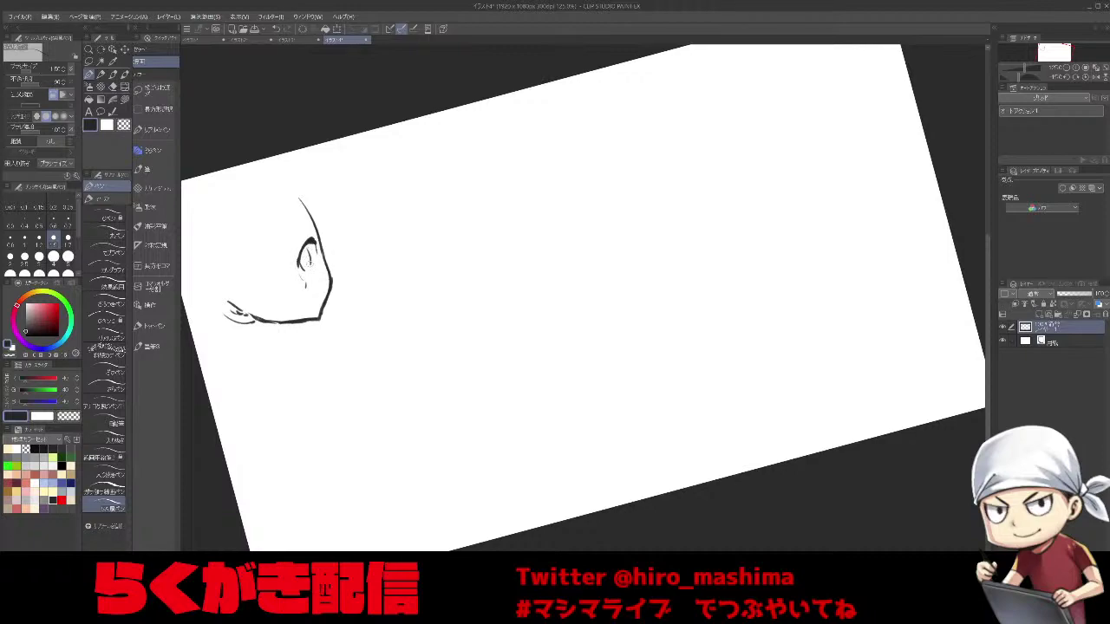
{"action": "left_click_drag", "start_coordinate": [308, 256], "coordinate": [299, 268]}
{"action": "mouse_move", "coordinate": [294, 291]}
{"action": "left_mouse_down"}
{"action": "mouse_move", "coordinate": [320, 299]}
{"action": "mouse_move", "coordinate": [304, 280]}
{"action": "left_mouse_up"}
Draw the second eye with its iris on the ear side, add both eyebrows and reinforce the jawline.
{"action": "key", "text": "minus"}
{"action": "key", "text": "minus"}
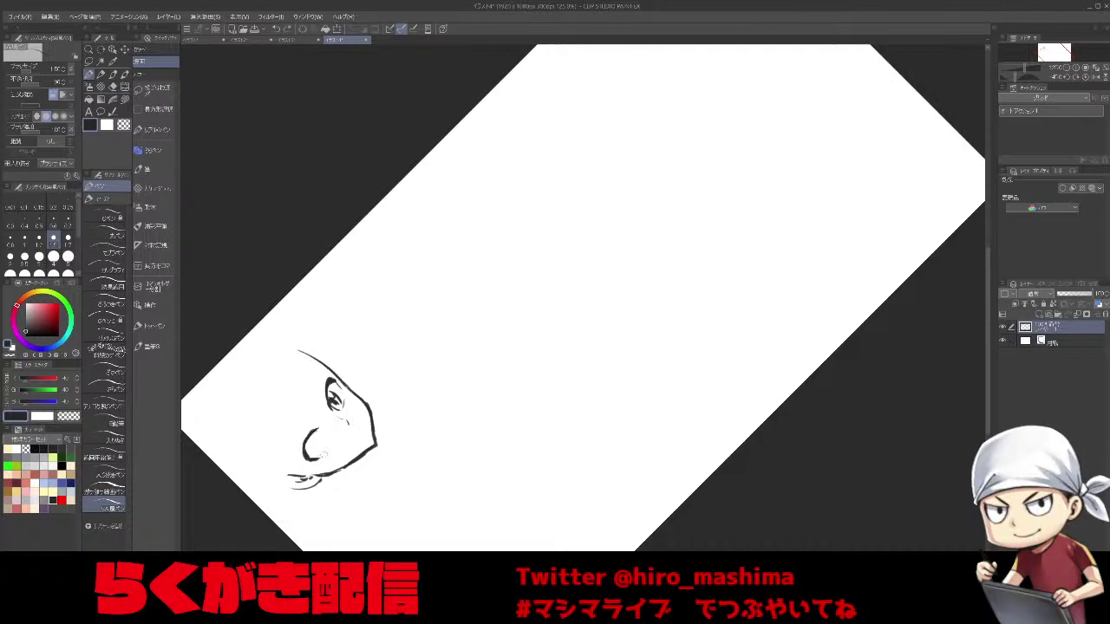
{"action": "key", "text": "asciicircum"}
{"action": "key", "text": "asciicircum"}
{"action": "key", "text": "asciicircum"}
{"action": "key", "text": "asciicircum"}
{"action": "mouse_move", "coordinate": [382, 255]}
{"action": "left_mouse_down"}
{"action": "mouse_move", "coordinate": [419, 428]}
{"action": "mouse_move", "coordinate": [412, 454]}
{"action": "left_mouse_up"}
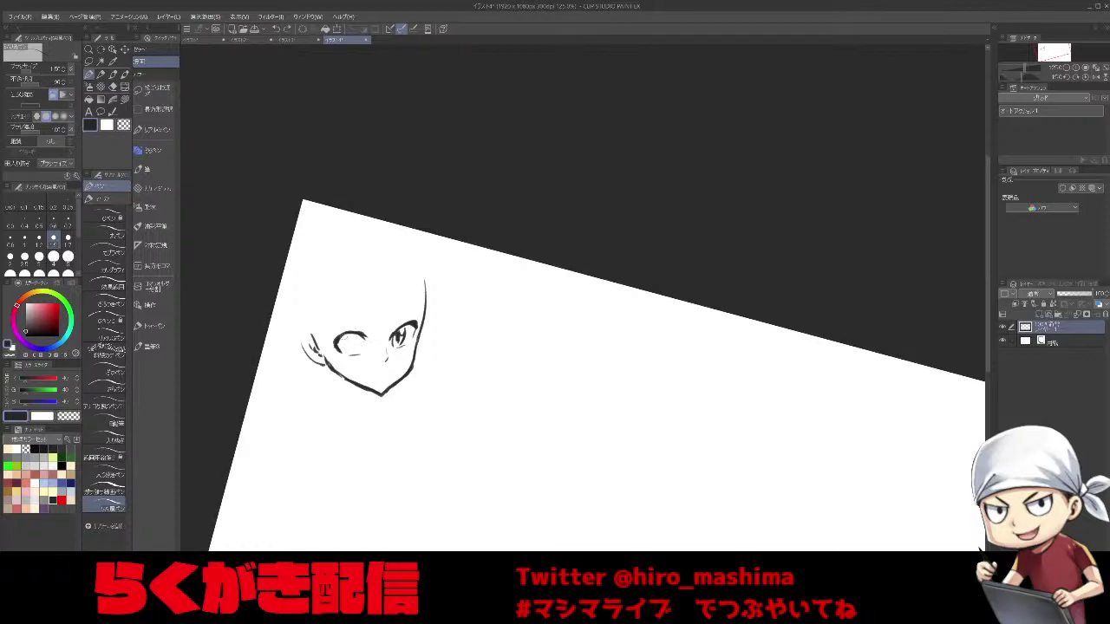
{"action": "mouse_move", "coordinate": [343, 338]}
{"action": "left_mouse_down"}
{"action": "mouse_move", "coordinate": [359, 352]}
{"action": "mouse_move", "coordinate": [344, 341]}
{"action": "mouse_move", "coordinate": [373, 336]}
{"action": "left_mouse_up"}
{"action": "key", "text": "ctrl+z"}
{"action": "left_click_drag", "start_coordinate": [395, 317], "coordinate": [415, 306]}
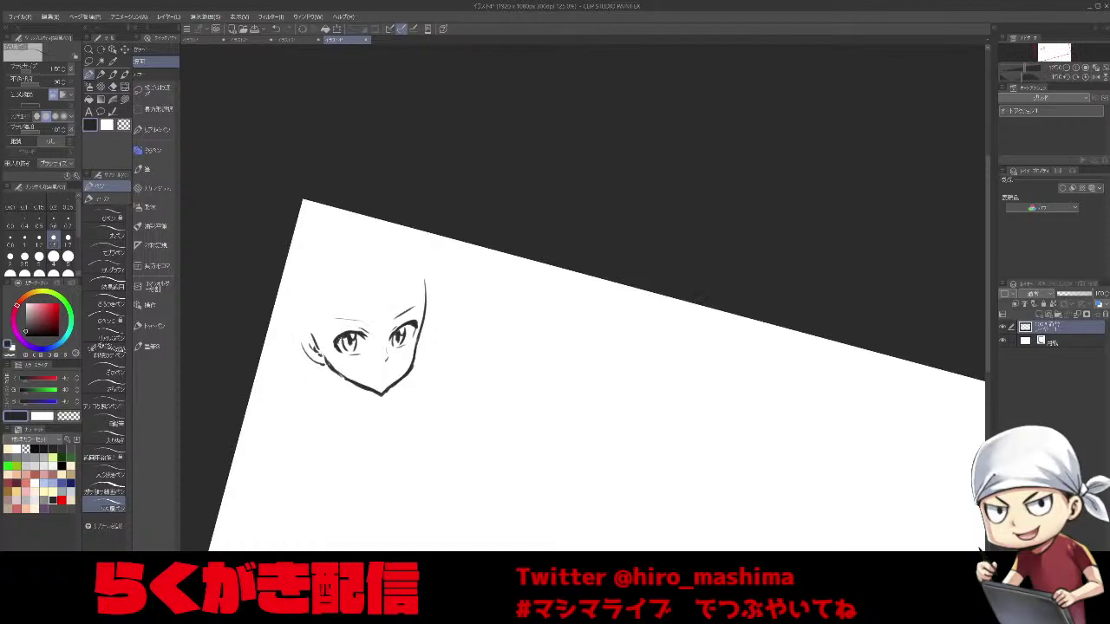
{"action": "left_click_drag", "start_coordinate": [340, 368], "coordinate": [374, 390]}
{"action": "key", "text": "asciicircum"}
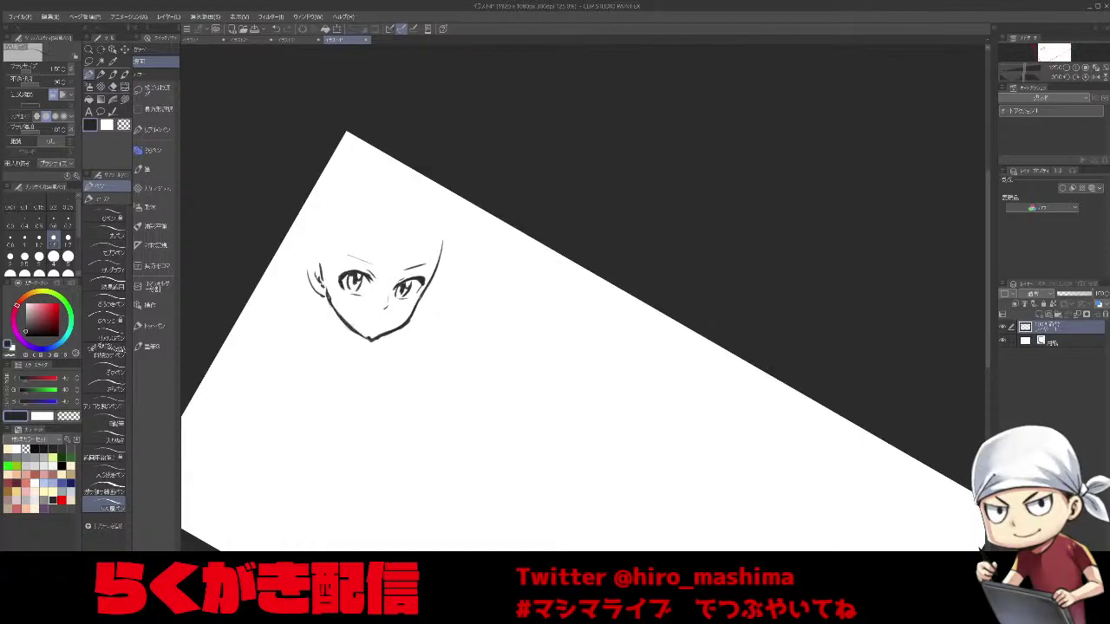
{"action": "key", "text": "minus"}
{"action": "key", "text": "minus"}
{"action": "key", "text": "minus"}
{"action": "key", "text": "minus"}
{"action": "left_click_drag", "start_coordinate": [503, 447], "coordinate": [430, 326]}
{"action": "scroll", "coordinate": [425, 334], "scroll_direction": "up", "scroll_amount": 1}
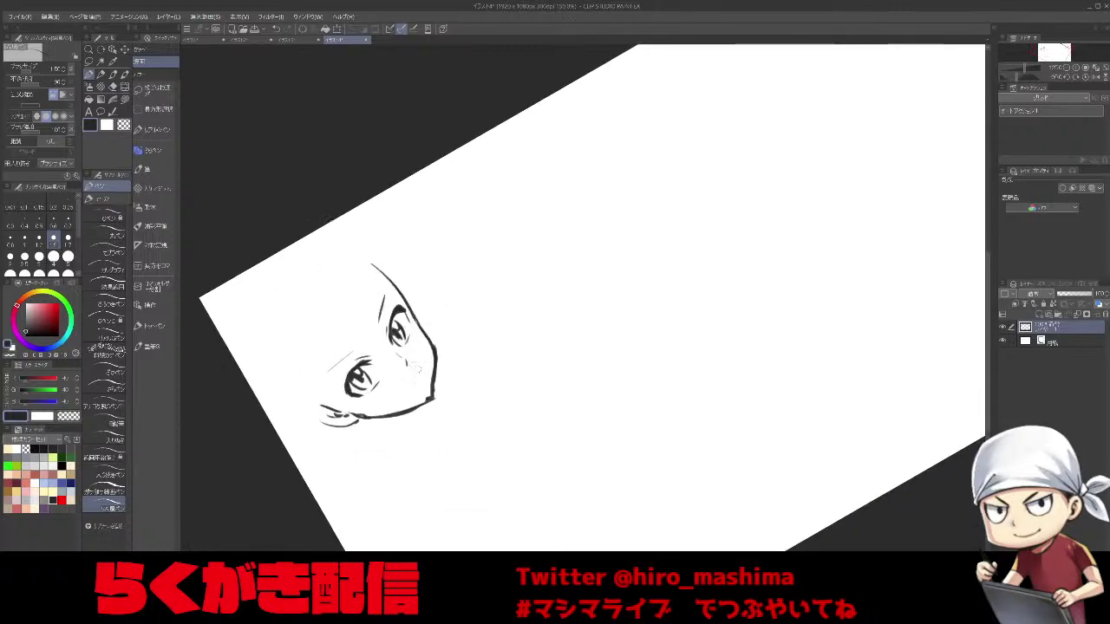
Draw a small smiling mouth with a short lower-lip mark above the new character's chin.
{"action": "mouse_move", "coordinate": [414, 378]}
{"action": "left_mouse_down"}
{"action": "mouse_move", "coordinate": [401, 392]}
{"action": "mouse_move", "coordinate": [423, 402]}
{"action": "left_mouse_up"}
{"action": "key", "text": "asciicircum"}
{"action": "key", "text": "asciicircum"}
{"action": "key", "text": "asciicircum"}
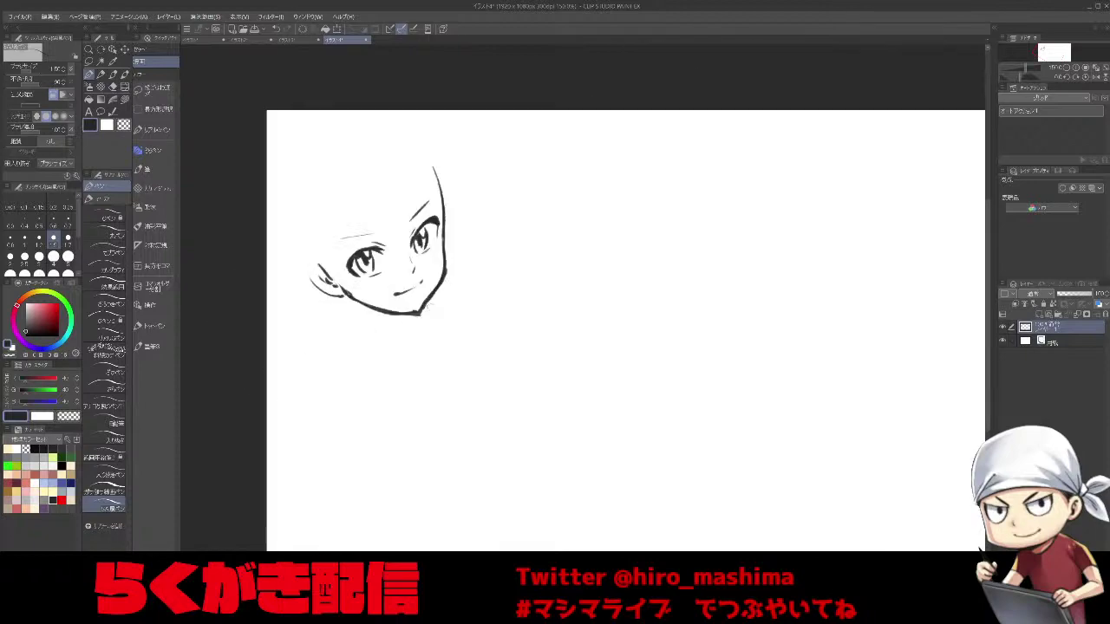
{"action": "mouse_move", "coordinate": [428, 305]}
{"action": "left_mouse_down"}
{"action": "mouse_move", "coordinate": [448, 238]}
{"action": "mouse_move", "coordinate": [446, 352]}
{"action": "mouse_move", "coordinate": [442, 333]}
{"action": "left_mouse_up"}
{"action": "left_click_drag", "start_coordinate": [431, 387], "coordinate": [424, 395]}
{"action": "key", "text": "ctrl+z"}
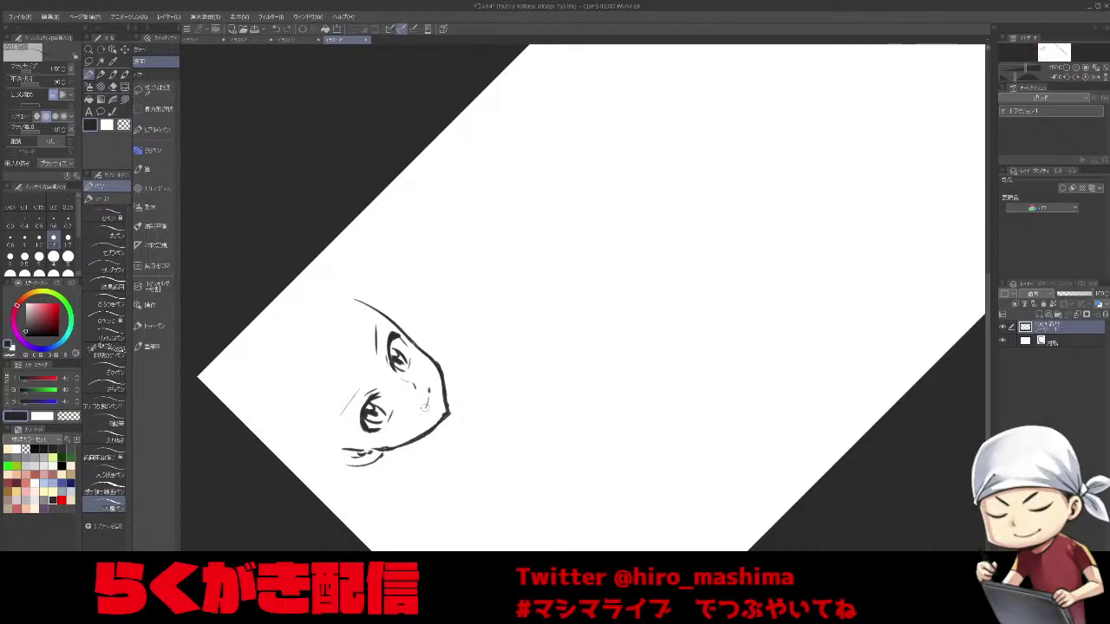
{"action": "left_click_drag", "start_coordinate": [430, 389], "coordinate": [426, 432]}
{"action": "key", "text": "asciicircum"}
{"action": "key", "text": "asciicircum"}
{"action": "key", "text": "asciicircum"}
{"action": "key", "text": "asciicircum"}
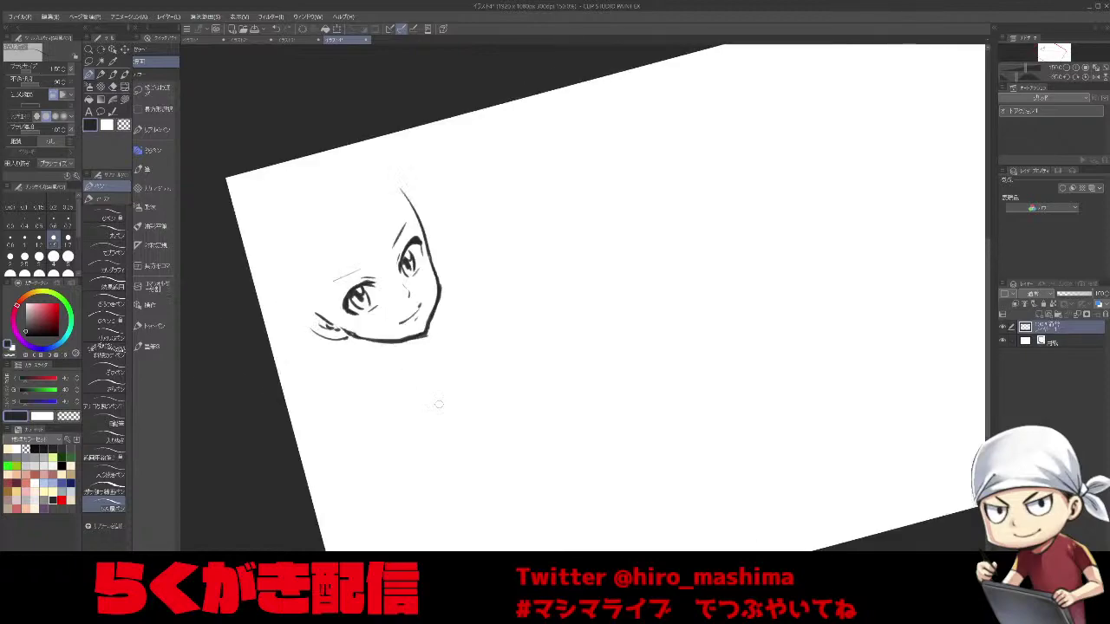
Replace the ear with long hair strands running along the near side of the face to the jaw.
{"action": "left_click_drag", "start_coordinate": [480, 312], "coordinate": [470, 424]}
{"action": "mouse_move", "coordinate": [372, 336]}
{"action": "left_mouse_down"}
{"action": "mouse_move", "coordinate": [419, 363]}
{"action": "mouse_move", "coordinate": [356, 369]}
{"action": "mouse_move", "coordinate": [351, 382]}
{"action": "left_mouse_up"}
{"action": "scroll", "coordinate": [381, 339], "scroll_direction": "down", "scroll_amount": 1}
{"action": "key", "text": "minus"}
{"action": "left_click_drag", "start_coordinate": [361, 320], "coordinate": [394, 409]}
{"action": "key", "text": "ctrl+z"}
{"action": "left_click_drag", "start_coordinate": [360, 324], "coordinate": [403, 415]}
{"action": "key", "text": "ctrl+z"}
{"action": "key", "text": "ctrl+z"}
{"action": "mouse_move", "coordinate": [358, 321]}
{"action": "left_mouse_down"}
{"action": "mouse_move", "coordinate": [402, 414]}
{"action": "mouse_move", "coordinate": [388, 391]}
{"action": "left_mouse_up"}
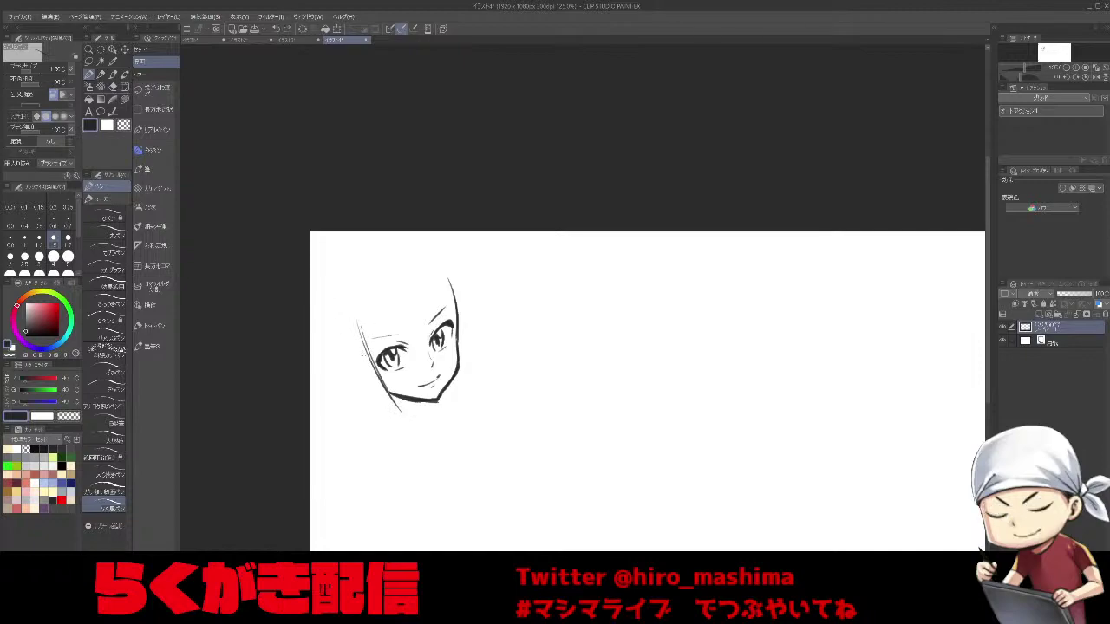
Draw a wavy lock of hair curling down below the near side of the jaw.
{"action": "left_click_drag", "start_coordinate": [351, 354], "coordinate": [399, 418]}
{"action": "key", "text": "ctrl+z"}
{"action": "mouse_move", "coordinate": [362, 381]}
{"action": "left_mouse_down"}
{"action": "mouse_move", "coordinate": [407, 428]}
{"action": "mouse_move", "coordinate": [388, 444]}
{"action": "mouse_move", "coordinate": [414, 483]}
{"action": "left_mouse_up"}
Draw pointed bangs falling across the forehead toward both eyes.
{"action": "left_click_drag", "start_coordinate": [379, 298], "coordinate": [377, 356]}
{"action": "key", "text": "ctrl+z"}
{"action": "left_click_drag", "start_coordinate": [380, 296], "coordinate": [377, 357]}
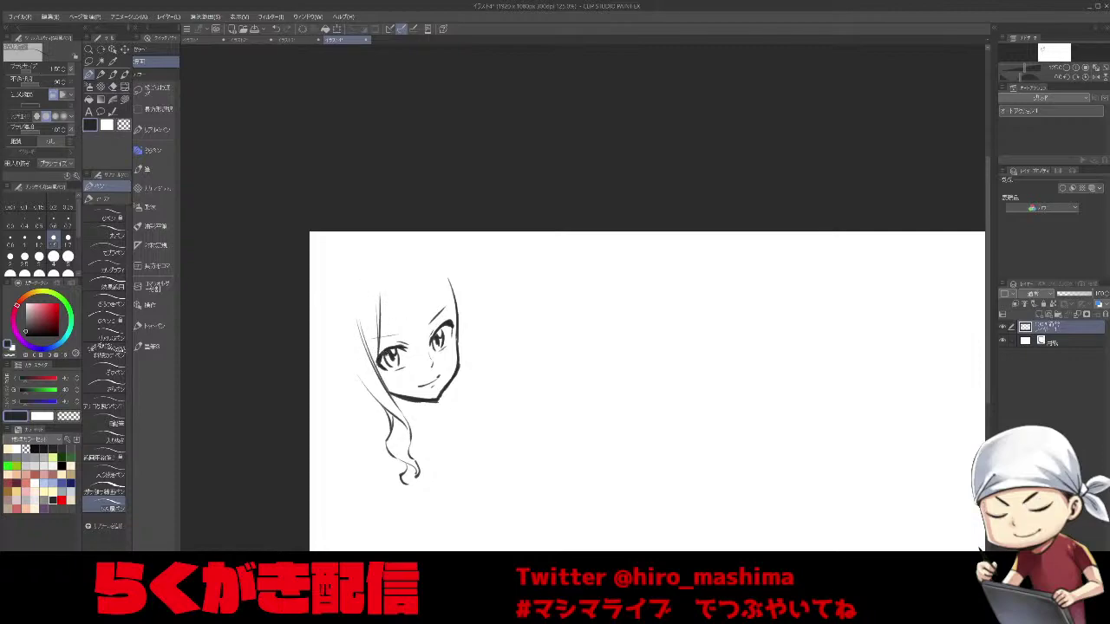
{"action": "left_click_drag", "start_coordinate": [403, 293], "coordinate": [386, 351]}
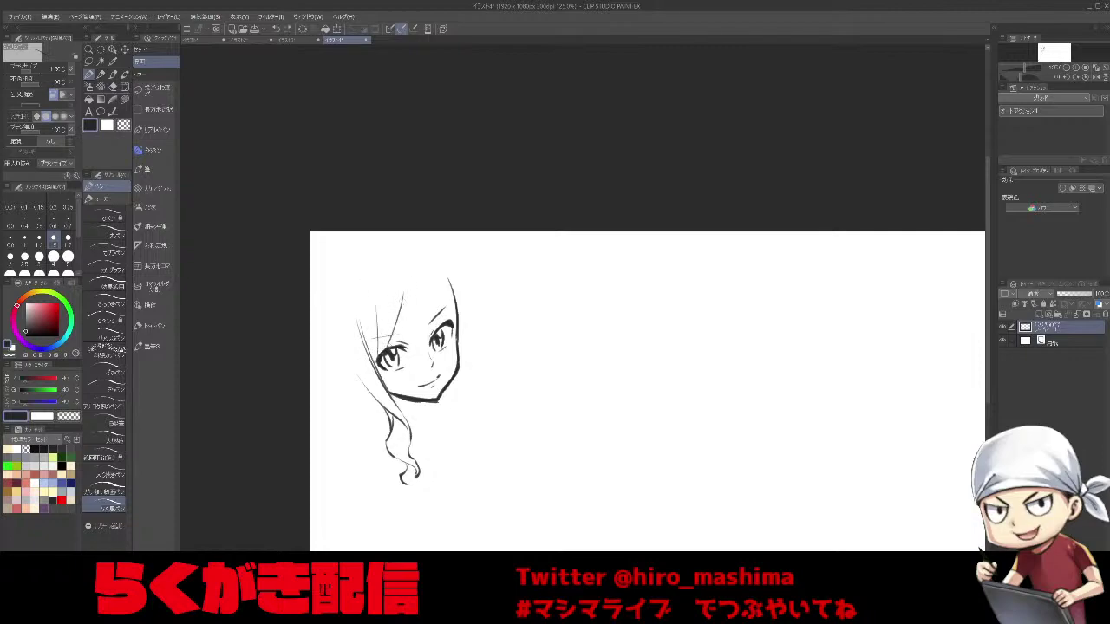
{"action": "left_click_drag", "start_coordinate": [378, 281], "coordinate": [382, 352]}
{"action": "left_click_drag", "start_coordinate": [404, 297], "coordinate": [406, 349]}
{"action": "key", "text": "ctrl+z"}
{"action": "mouse_move", "coordinate": [431, 279]}
{"action": "left_mouse_down"}
{"action": "mouse_move", "coordinate": [423, 339]}
{"action": "mouse_move", "coordinate": [404, 345]}
{"action": "left_mouse_up"}
{"action": "mouse_move", "coordinate": [411, 300]}
{"action": "left_mouse_down"}
{"action": "mouse_move", "coordinate": [400, 345]}
{"action": "mouse_move", "coordinate": [412, 337]}
{"action": "left_mouse_up"}
{"action": "key", "text": "ctrl+z"}
{"action": "left_click_drag", "start_coordinate": [409, 298], "coordinate": [404, 344]}
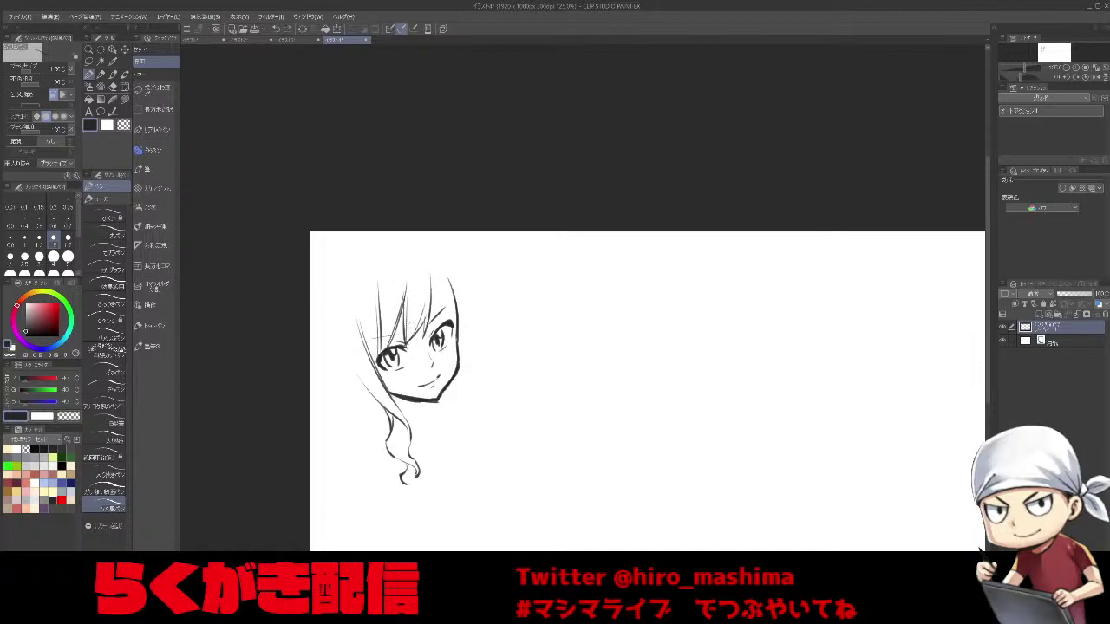
{"action": "mouse_move", "coordinate": [432, 293]}
{"action": "left_mouse_down"}
{"action": "mouse_move", "coordinate": [425, 346]}
{"action": "mouse_move", "coordinate": [431, 333]}
{"action": "mouse_move", "coordinate": [416, 338]}
{"action": "left_mouse_up"}
Draw the hair parting and side strands framing the far temple and cheek.
{"action": "key", "text": "asciicircum"}
{"action": "key", "text": "ctrl+z"}
{"action": "key", "text": "ctrl+z"}
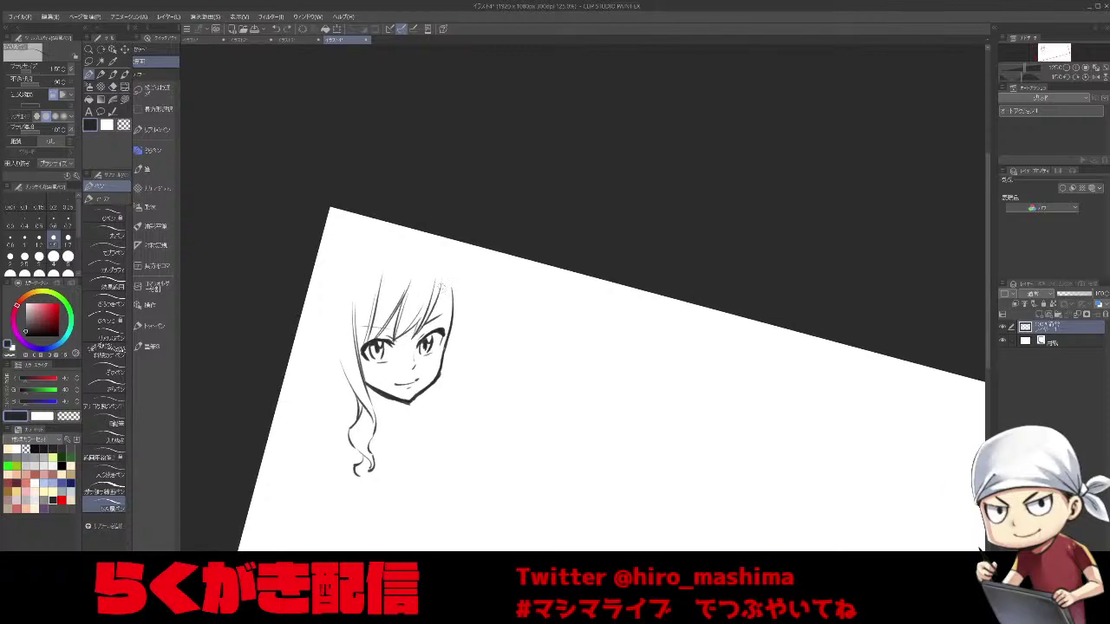
{"action": "left_click_drag", "start_coordinate": [444, 296], "coordinate": [449, 331]}
{"action": "left_click_drag", "start_coordinate": [446, 288], "coordinate": [451, 333]}
{"action": "left_click_drag", "start_coordinate": [449, 335], "coordinate": [442, 366]}
{"action": "key", "text": "ctrl+z"}
{"action": "left_click_drag", "start_coordinate": [447, 293], "coordinate": [451, 347]}
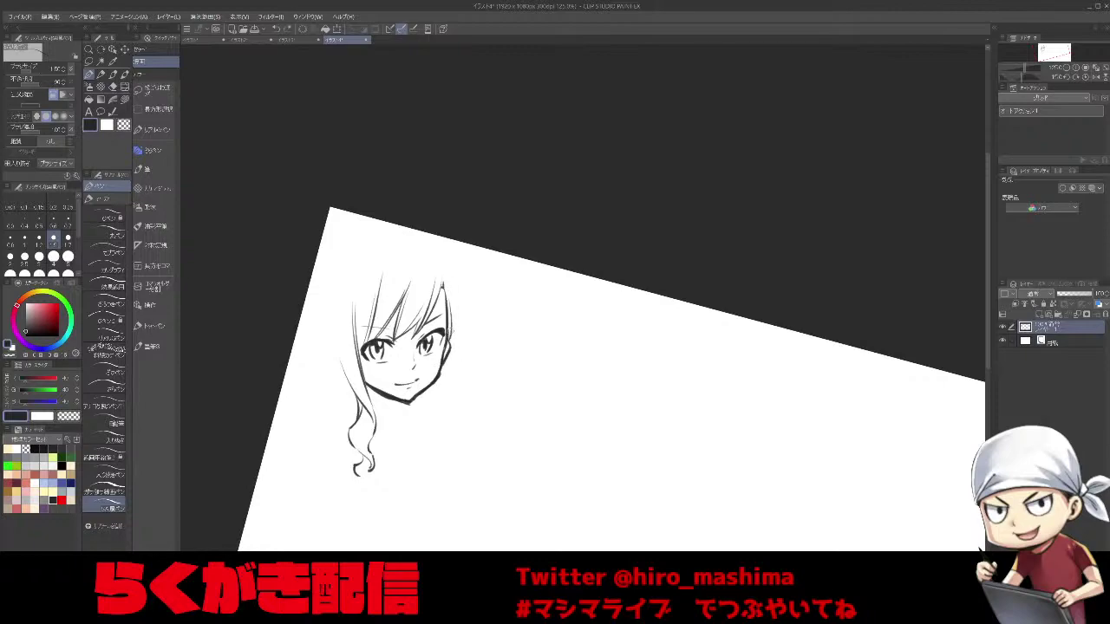
Draw the neck, the hair falling behind it on the far side, and another long strand on the near side.
{"action": "key", "text": "minus"}
{"action": "left_click_drag", "start_coordinate": [466, 412], "coordinate": [445, 385]}
{"action": "mouse_move", "coordinate": [417, 420]}
{"action": "left_mouse_down"}
{"action": "mouse_move", "coordinate": [407, 438]}
{"action": "mouse_move", "coordinate": [409, 425]}
{"action": "mouse_move", "coordinate": [417, 452]}
{"action": "mouse_move", "coordinate": [405, 448]}
{"action": "mouse_move", "coordinate": [418, 457]}
{"action": "left_mouse_up"}
{"action": "left_click_drag", "start_coordinate": [326, 333], "coordinate": [362, 405]}
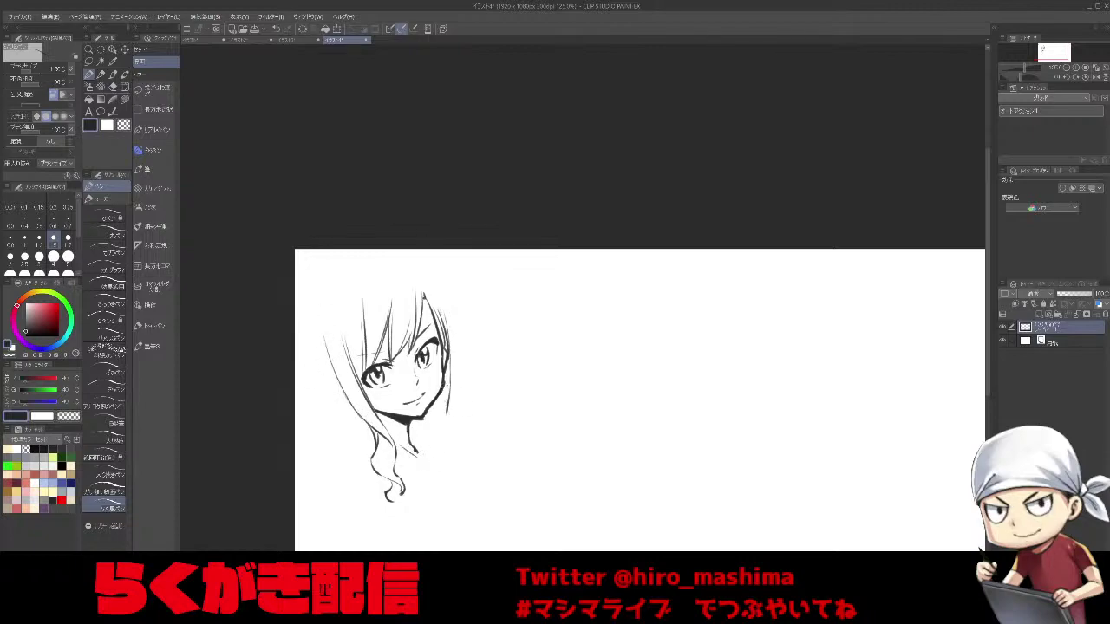
{"action": "left_click_drag", "start_coordinate": [410, 437], "coordinate": [420, 452]}
{"action": "mouse_move", "coordinate": [448, 409]}
{"action": "left_mouse_down"}
{"action": "mouse_move", "coordinate": [428, 447]}
{"action": "mouse_move", "coordinate": [428, 431]}
{"action": "left_mouse_up"}
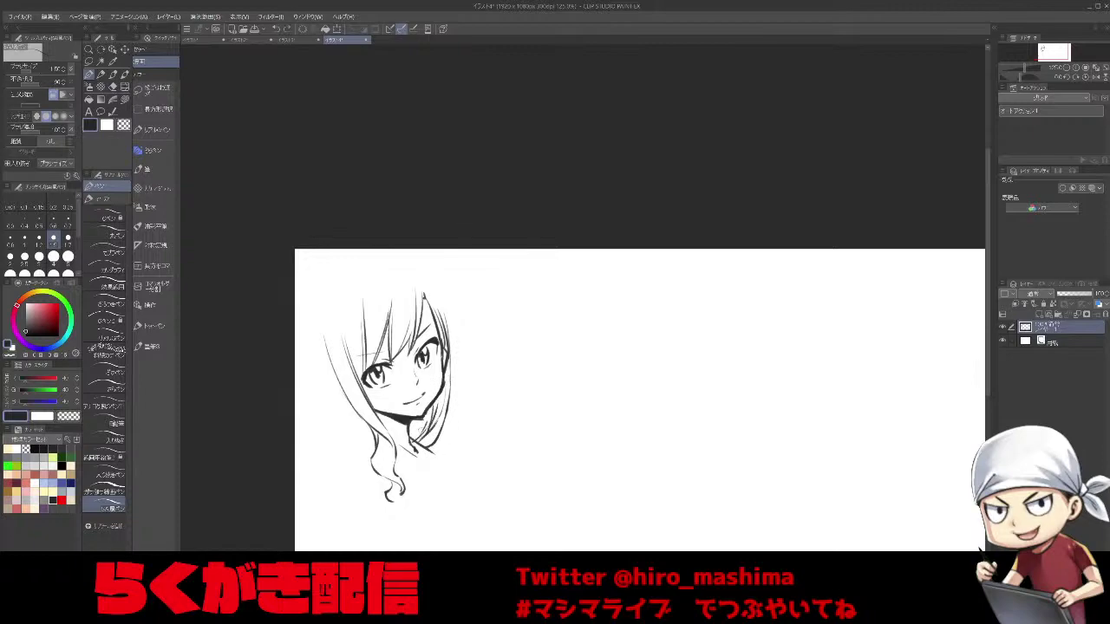
Draw the near shoulder and arm, long wavy hair hanging behind them, and the far shoulder line.
{"action": "mouse_move", "coordinate": [324, 341]}
{"action": "left_mouse_down"}
{"action": "mouse_move", "coordinate": [305, 375]}
{"action": "mouse_move", "coordinate": [317, 423]}
{"action": "mouse_move", "coordinate": [347, 451]}
{"action": "mouse_move", "coordinate": [337, 508]}
{"action": "left_mouse_up"}
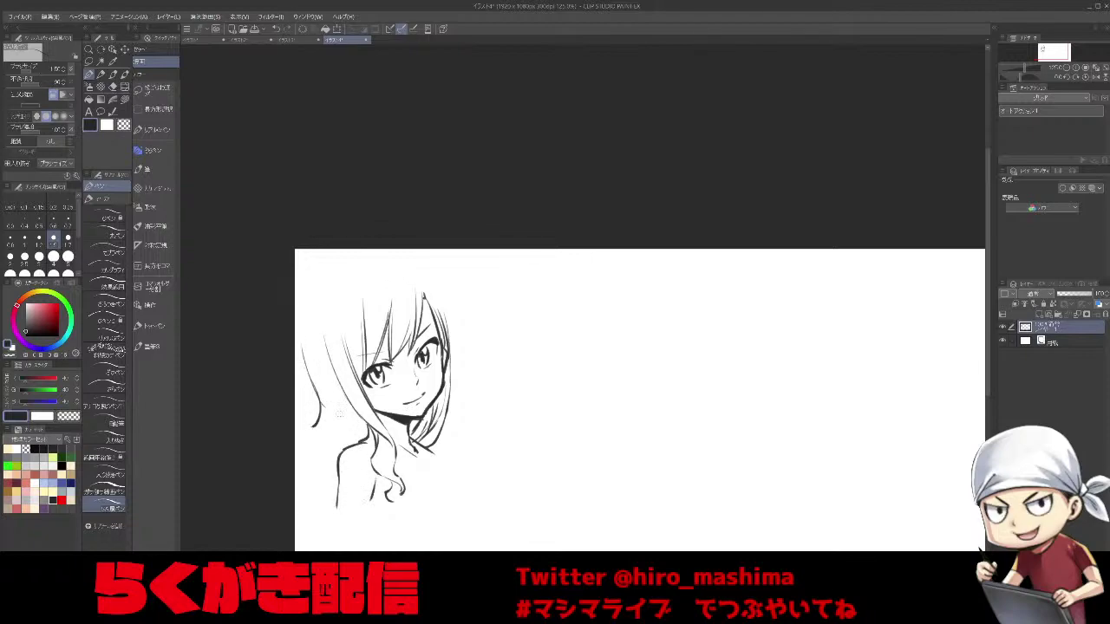
{"action": "left_click_drag", "start_coordinate": [348, 414], "coordinate": [359, 446]}
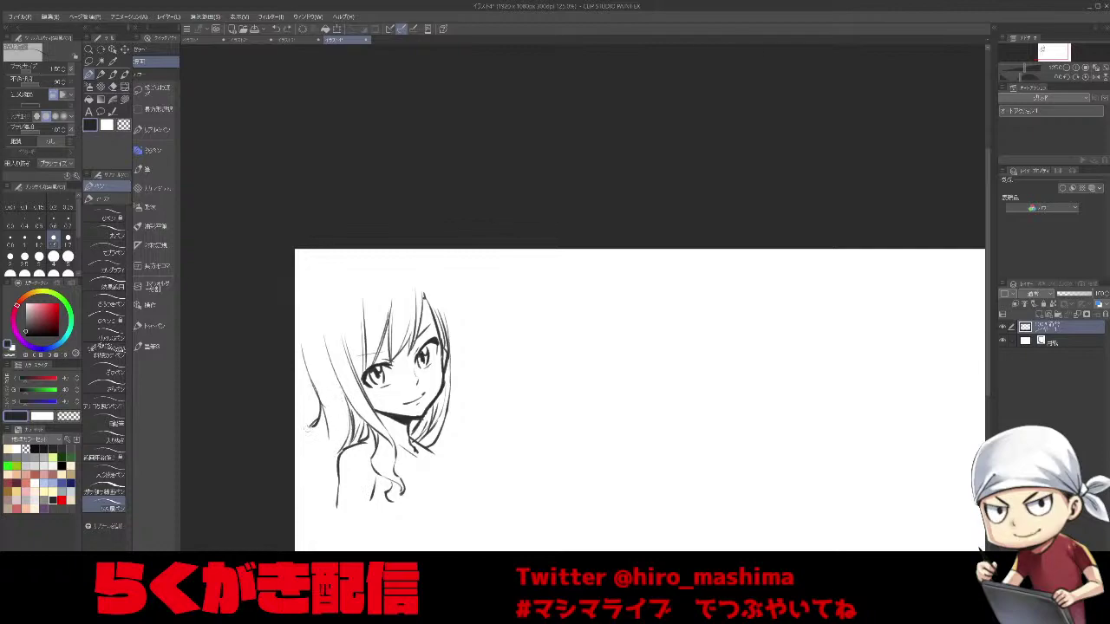
{"action": "mouse_move", "coordinate": [330, 437]}
{"action": "left_mouse_down"}
{"action": "mouse_move", "coordinate": [312, 510]}
{"action": "mouse_move", "coordinate": [305, 503]}
{"action": "left_mouse_up"}
{"action": "left_click_drag", "start_coordinate": [452, 404], "coordinate": [453, 465]}
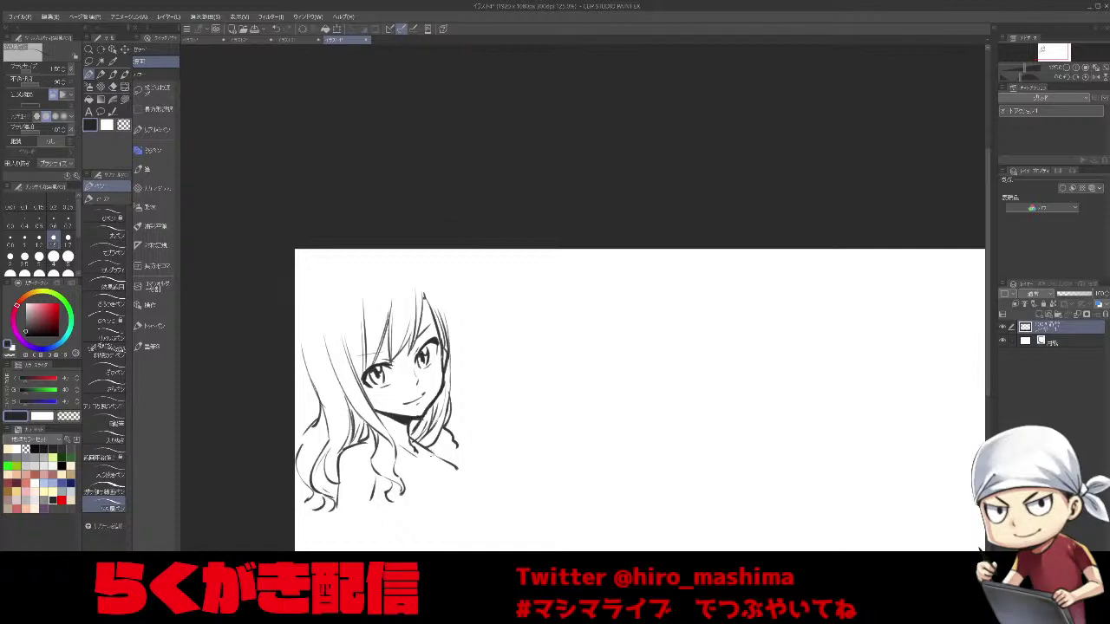
Extend the hair outline upward from the far temple and rough in the near-side curve of the head.
{"action": "key", "text": "ctrl+z"}
{"action": "left_click_drag", "start_coordinate": [447, 332], "coordinate": [414, 277]}
{"action": "key", "text": "ctrl+z"}
{"action": "mouse_move", "coordinate": [302, 347]}
{"action": "left_mouse_down"}
{"action": "mouse_move", "coordinate": [316, 297]}
{"action": "mouse_move", "coordinate": [307, 310]}
{"action": "mouse_move", "coordinate": [343, 275]}
{"action": "mouse_move", "coordinate": [385, 265]}
{"action": "left_mouse_up"}
{"action": "key", "text": "ctrl+z"}
{"action": "key", "text": "ctrl+z"}
{"action": "mouse_move", "coordinate": [299, 326]}
{"action": "left_mouse_down"}
{"action": "mouse_move", "coordinate": [313, 387]}
{"action": "mouse_move", "coordinate": [318, 290]}
{"action": "left_mouse_up"}
Redraw the near-side hair curve and carry the rounded outline over the top of the head.
{"action": "mouse_move", "coordinate": [460, 399]}
{"action": "left_mouse_down"}
{"action": "mouse_move", "coordinate": [463, 431]}
{"action": "mouse_move", "coordinate": [528, 416]}
{"action": "left_mouse_up"}
{"action": "scroll", "coordinate": [458, 384], "scroll_direction": "up", "scroll_amount": 1}
{"action": "key", "text": "ctrl+z"}
{"action": "key", "text": "ctrl+z"}
{"action": "key", "text": "ctrl+z"}
{"action": "key", "text": "ctrl+z"}
{"action": "key", "text": "ctrl+z"}
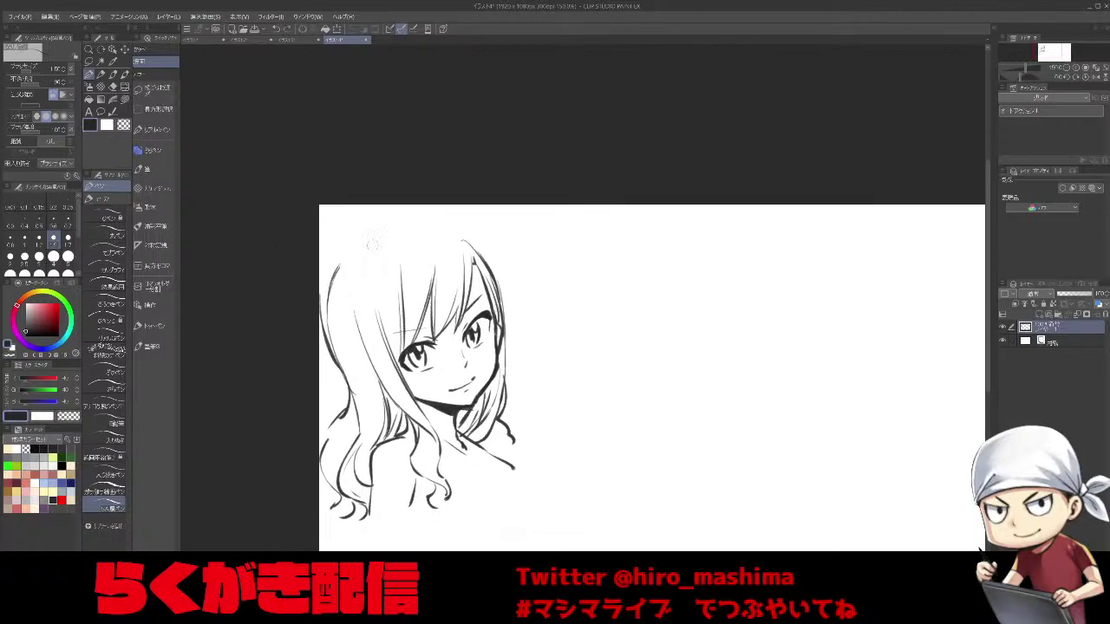
{"action": "key", "text": "ctrl+z"}
{"action": "mouse_move", "coordinate": [326, 326]}
{"action": "left_mouse_down"}
{"action": "mouse_move", "coordinate": [339, 254]}
{"action": "mouse_move", "coordinate": [379, 225]}
{"action": "left_mouse_up"}
{"action": "left_click_drag", "start_coordinate": [355, 236], "coordinate": [416, 216]}
{"action": "left_click_drag", "start_coordinate": [444, 222], "coordinate": [461, 230]}
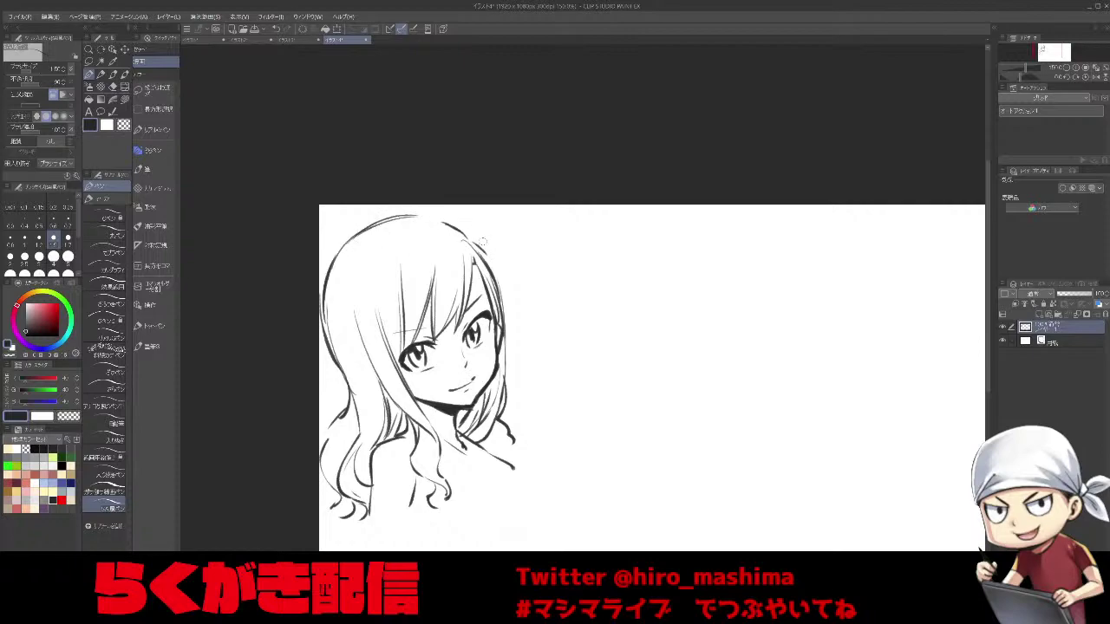
Reduce the pen by one size and draw a dark, pointed hair ornament above the far temple.
{"action": "key", "text": "minus"}
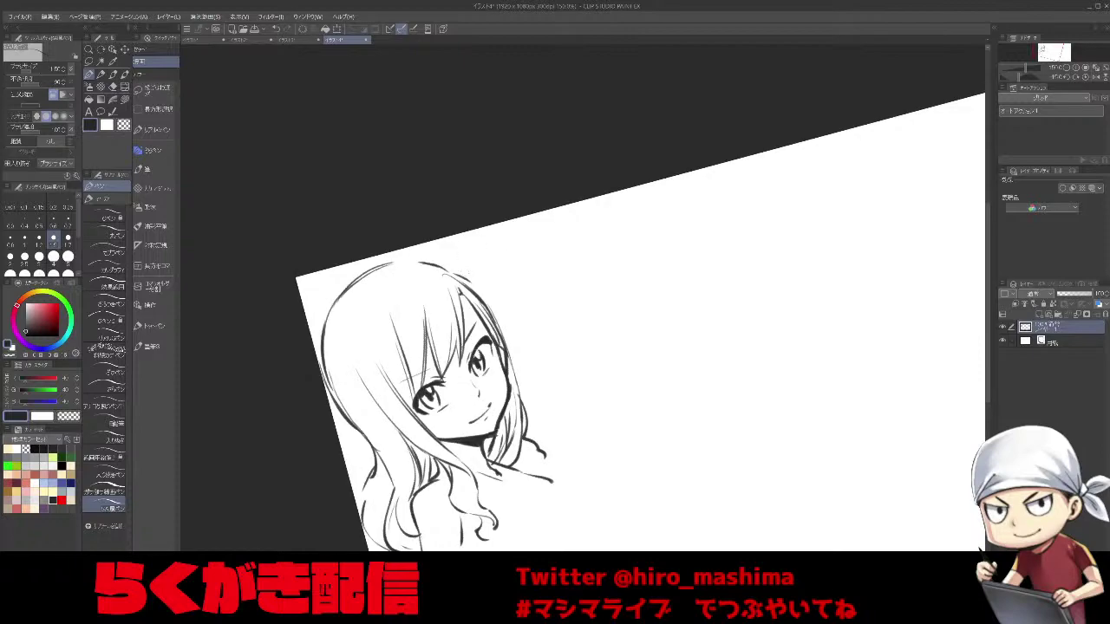
{"action": "key", "text": "asciicircum"}
{"action": "key", "text": "bracketleft"}
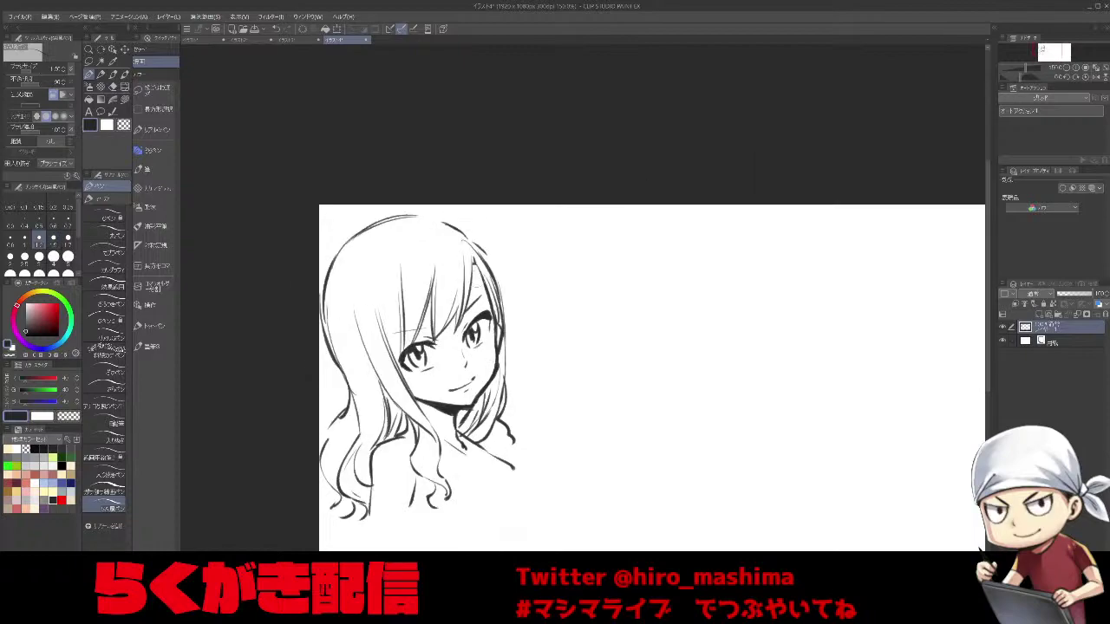
{"action": "key", "text": "ctrl+z"}
{"action": "key", "text": "asciicircum"}
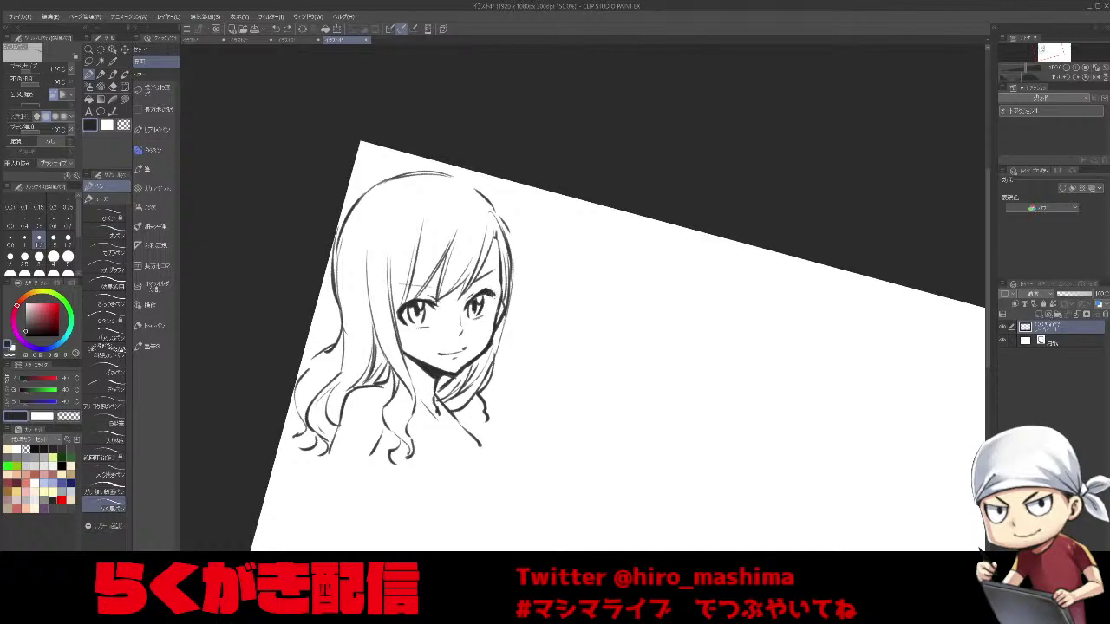
{"action": "left_click_drag", "start_coordinate": [492, 300], "coordinate": [488, 314]}
{"action": "key", "text": "minus"}
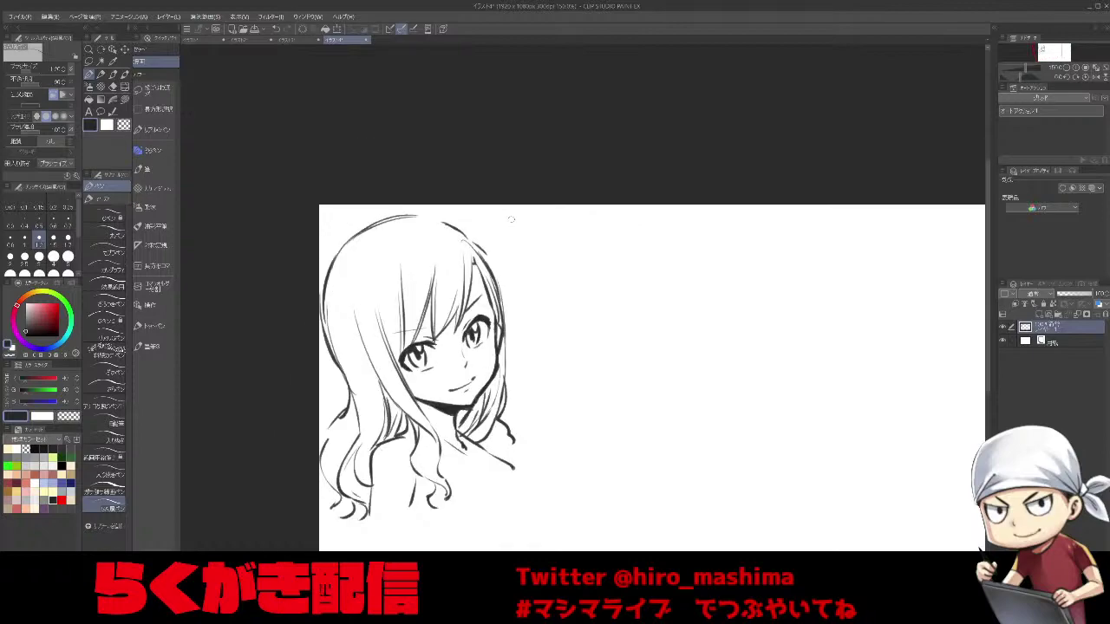
{"action": "left_click_drag", "start_coordinate": [493, 239], "coordinate": [491, 263]}
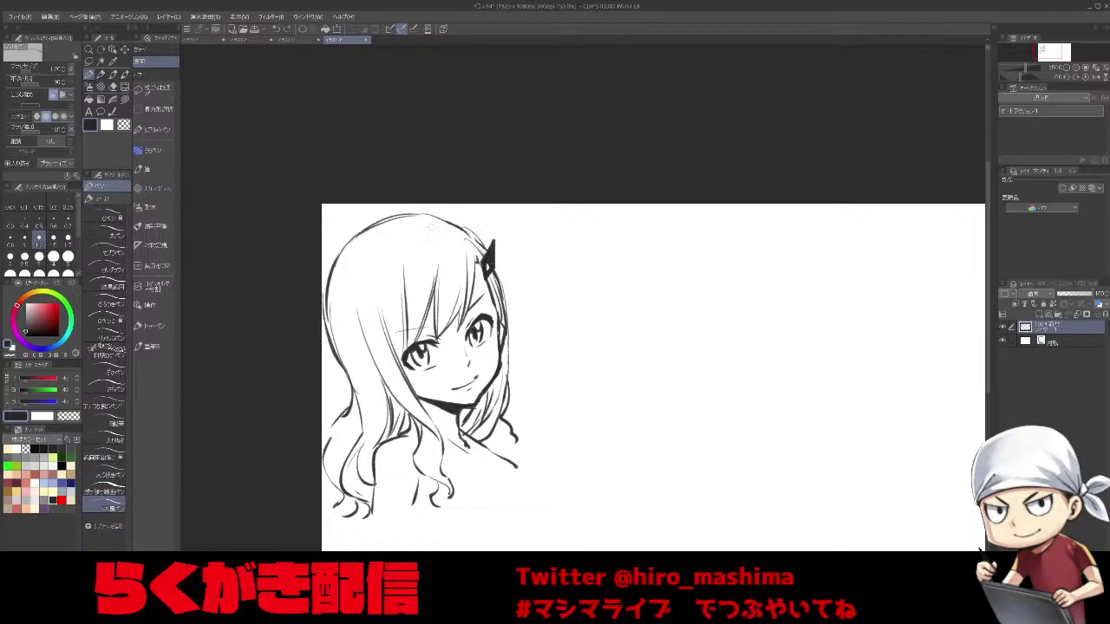
Reinforce the outer hair contour, draw the neckline and armpit fold, and lengthen the far shoulder line.
{"action": "left_click_drag", "start_coordinate": [329, 321], "coordinate": [370, 409]}
{"action": "mouse_move", "coordinate": [447, 445]}
{"action": "left_mouse_down"}
{"action": "mouse_move", "coordinate": [497, 456]}
{"action": "mouse_move", "coordinate": [535, 482]}
{"action": "left_mouse_up"}
{"action": "key", "text": "ctrl+z"}
{"action": "left_click_drag", "start_coordinate": [436, 479], "coordinate": [407, 511]}
{"action": "left_click_drag", "start_coordinate": [528, 475], "coordinate": [548, 491]}
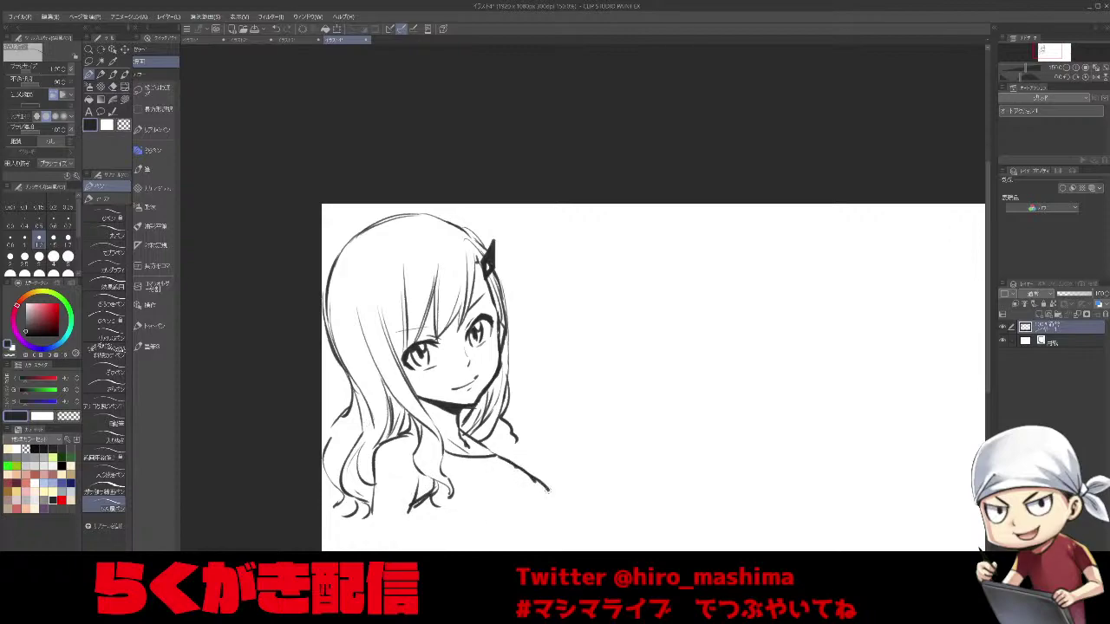
Add the collar edge along the far shoulder and curled hair tips beside it.
{"action": "left_click_drag", "start_coordinate": [499, 434], "coordinate": [486, 448]}
{"action": "left_click_drag", "start_coordinate": [485, 445], "coordinate": [516, 463]}
{"action": "mouse_move", "coordinate": [501, 414]}
{"action": "left_mouse_down"}
{"action": "mouse_move", "coordinate": [511, 435]}
{"action": "mouse_move", "coordinate": [533, 434]}
{"action": "mouse_move", "coordinate": [527, 455]}
{"action": "left_mouse_up"}
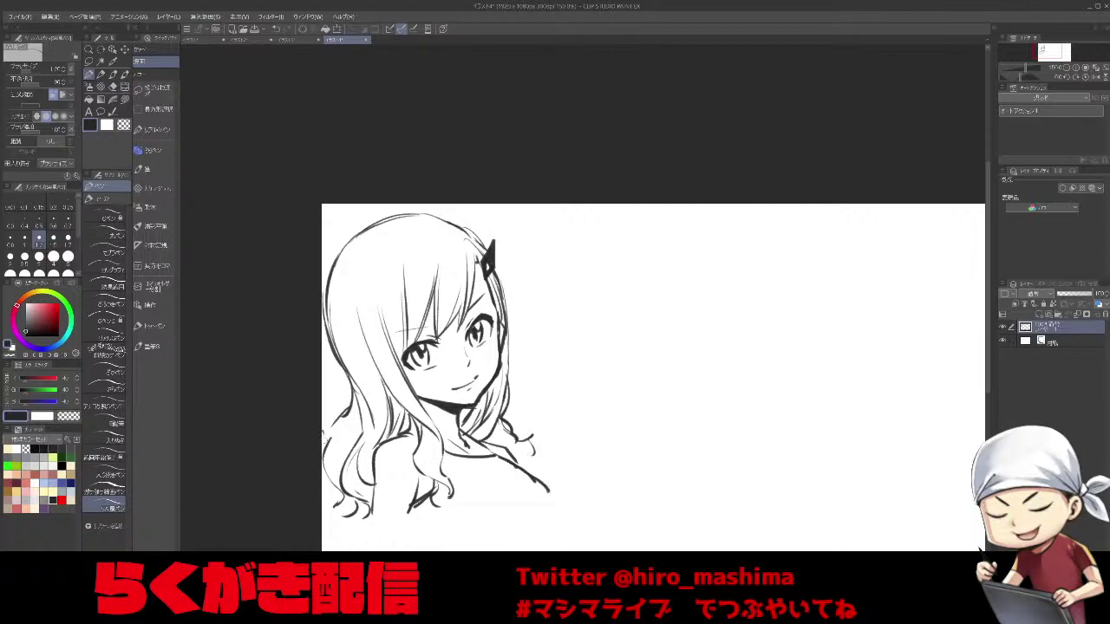
Thicken the end of the far shoulder line and extend the tip of the front wavy lock.
{"action": "scroll", "coordinate": [322, 438], "scroll_direction": "down", "scroll_amount": 1}
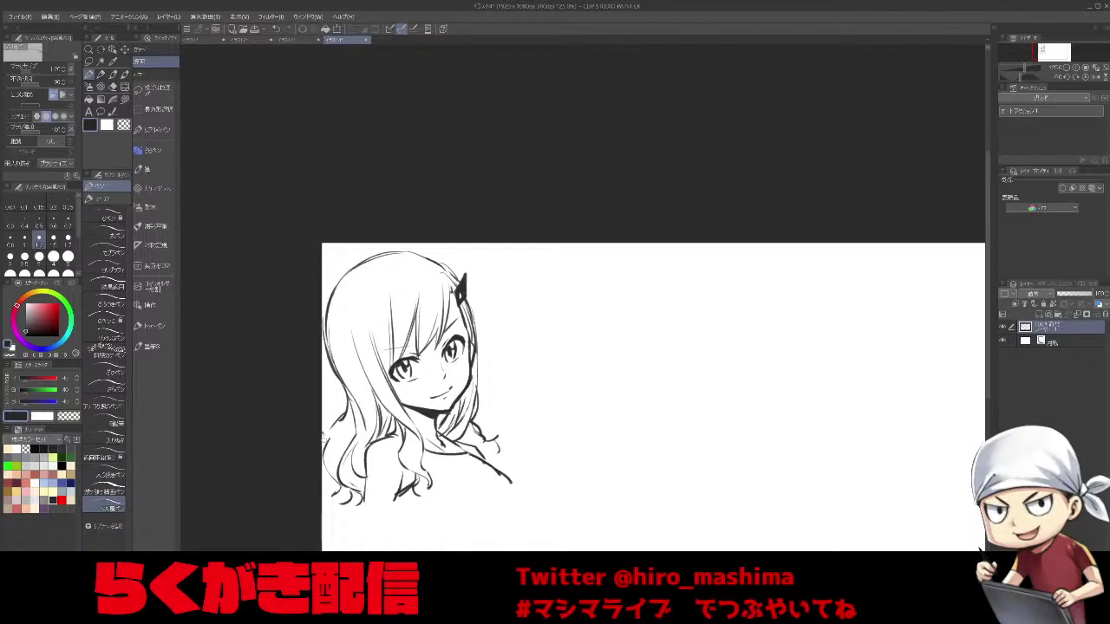
{"action": "left_click_drag", "start_coordinate": [490, 405], "coordinate": [502, 375]}
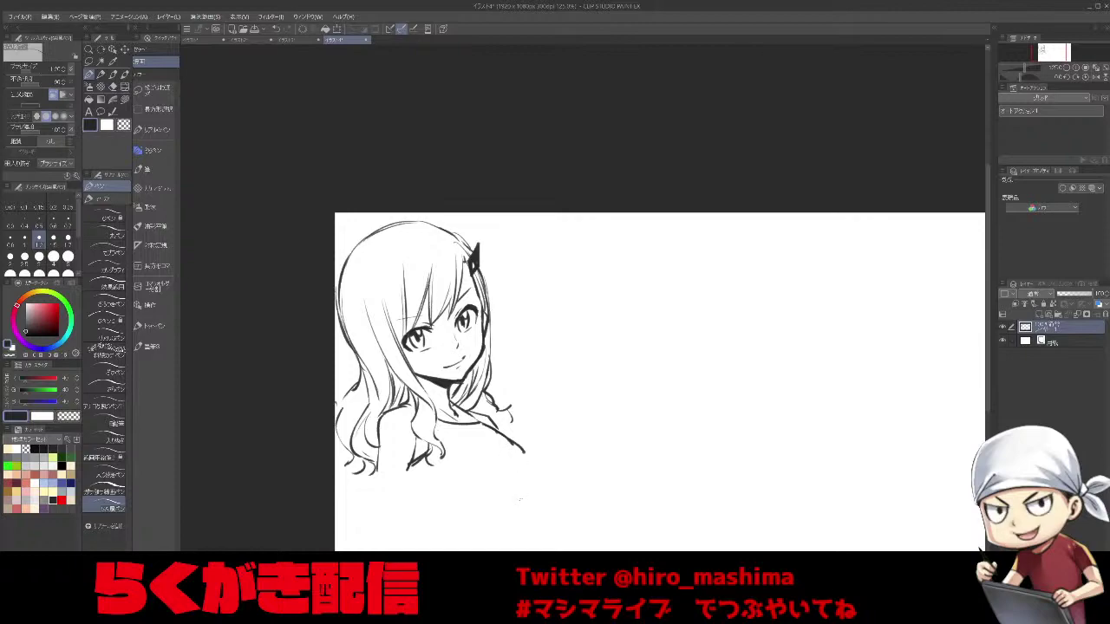
{"action": "left_click_drag", "start_coordinate": [490, 425], "coordinate": [528, 460]}
{"action": "scroll", "coordinate": [439, 469], "scroll_direction": "down", "scroll_amount": 1}
{"action": "scroll", "coordinate": [511, 356], "scroll_direction": "up", "scroll_amount": 3}
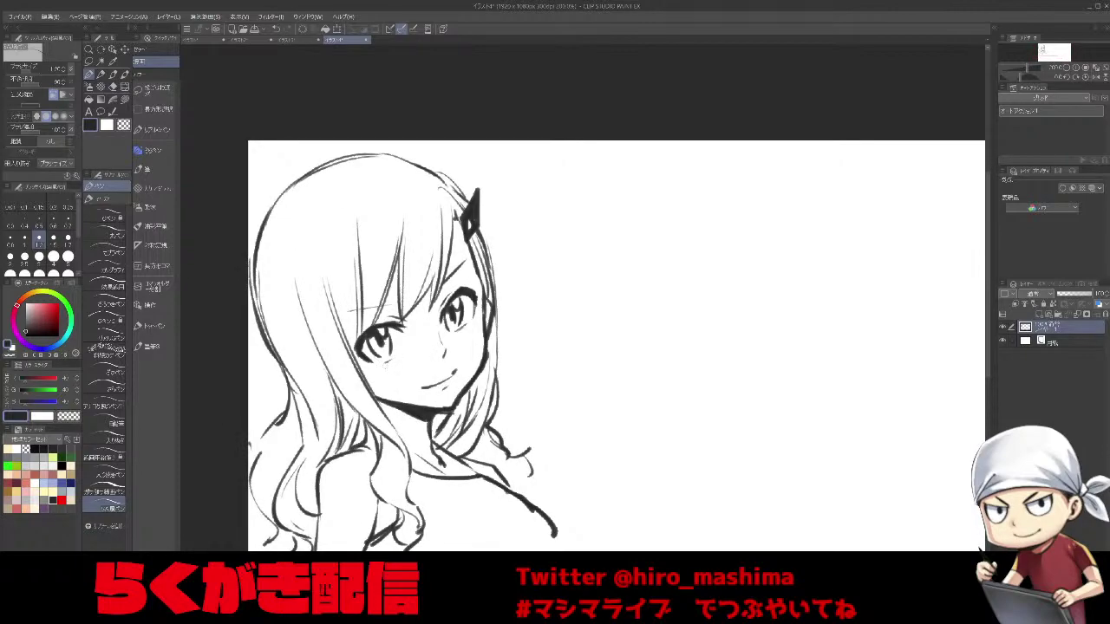
{"action": "key", "text": "minus"}
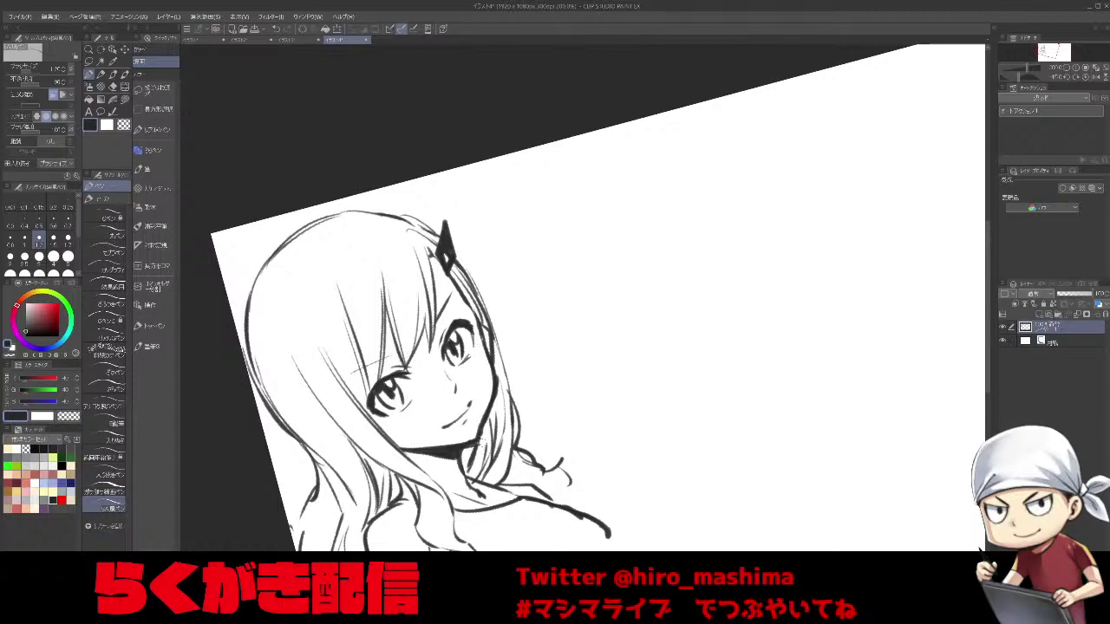
{"action": "key", "text": "minus"}
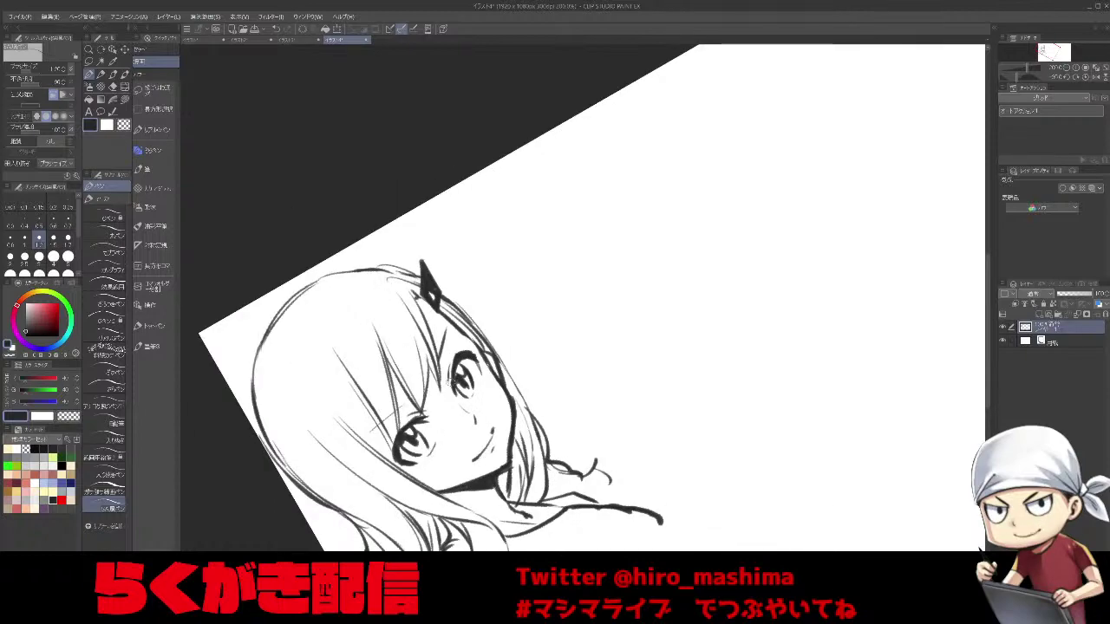
{"action": "key", "text": "asciicircum"}
{"action": "key", "text": "asciicircum"}
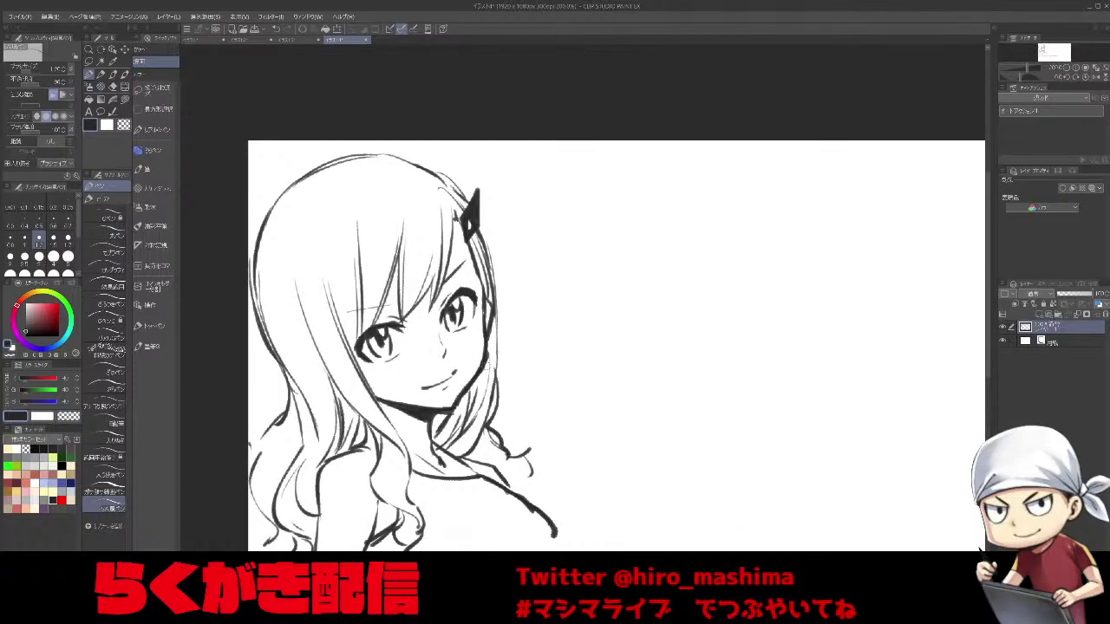
{"action": "left_click_drag", "start_coordinate": [598, 451], "coordinate": [617, 370]}
{"action": "left_click_drag", "start_coordinate": [682, 445], "coordinate": [669, 404]}
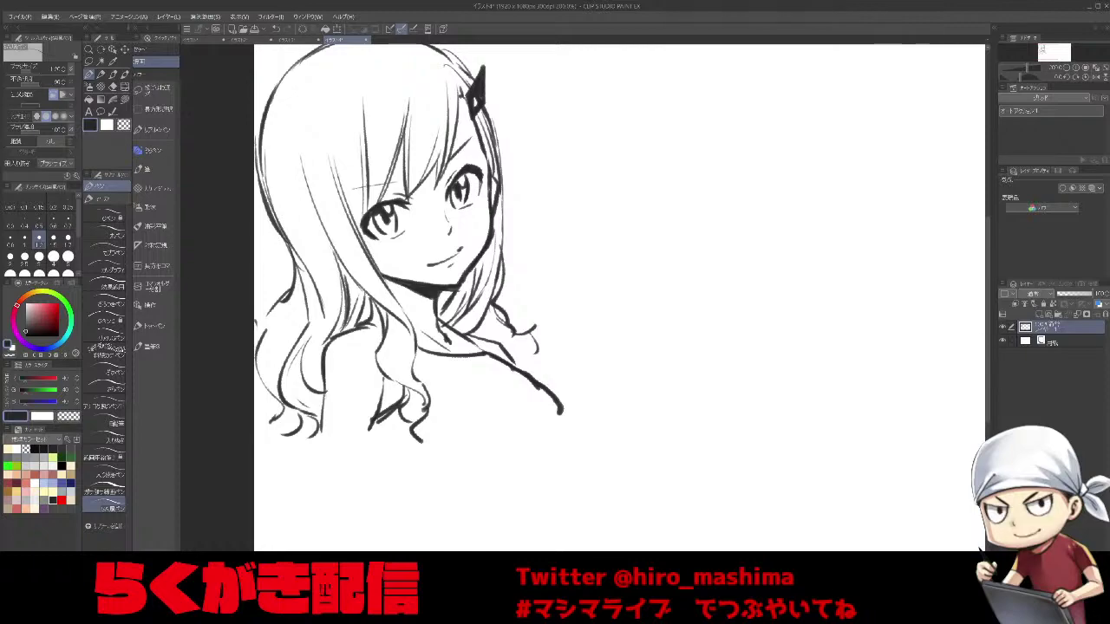
{"action": "scroll", "coordinate": [592, 216], "scroll_direction": "down", "scroll_amount": 2}
{"action": "left_click", "coordinate": [593, 217]}
{"action": "scroll", "coordinate": [636, 256], "scroll_direction": "up", "scroll_amount": 1}
{"action": "scroll", "coordinate": [638, 260], "scroll_direction": "down", "scroll_amount": 1}
{"action": "left_click_drag", "start_coordinate": [662, 306], "coordinate": [642, 370]}
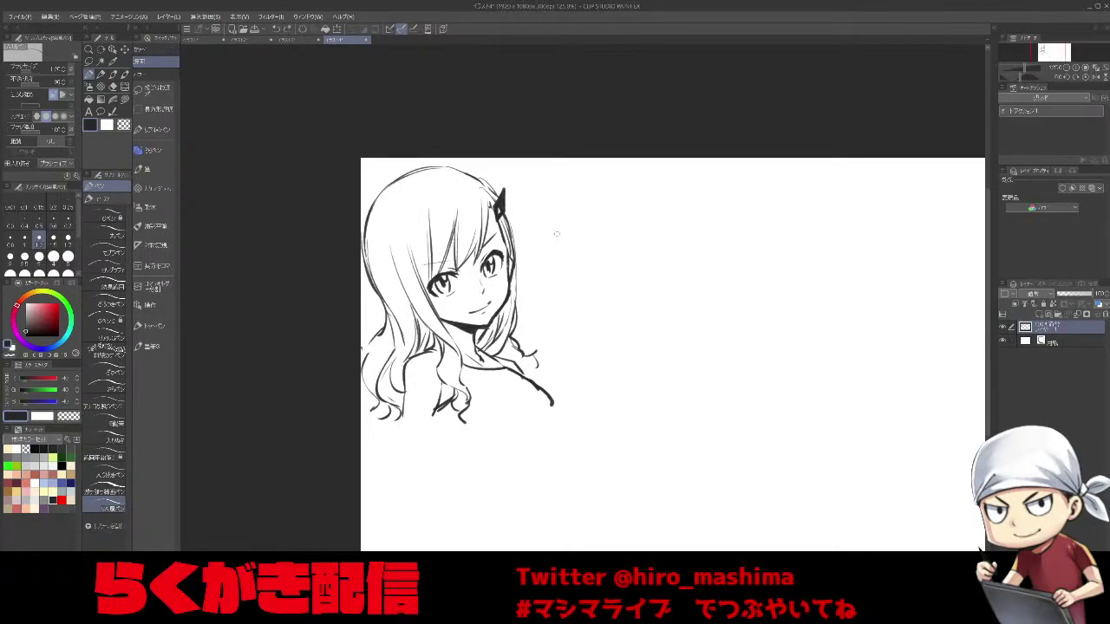
{"action": "left_click_drag", "start_coordinate": [566, 361], "coordinate": [575, 396]}
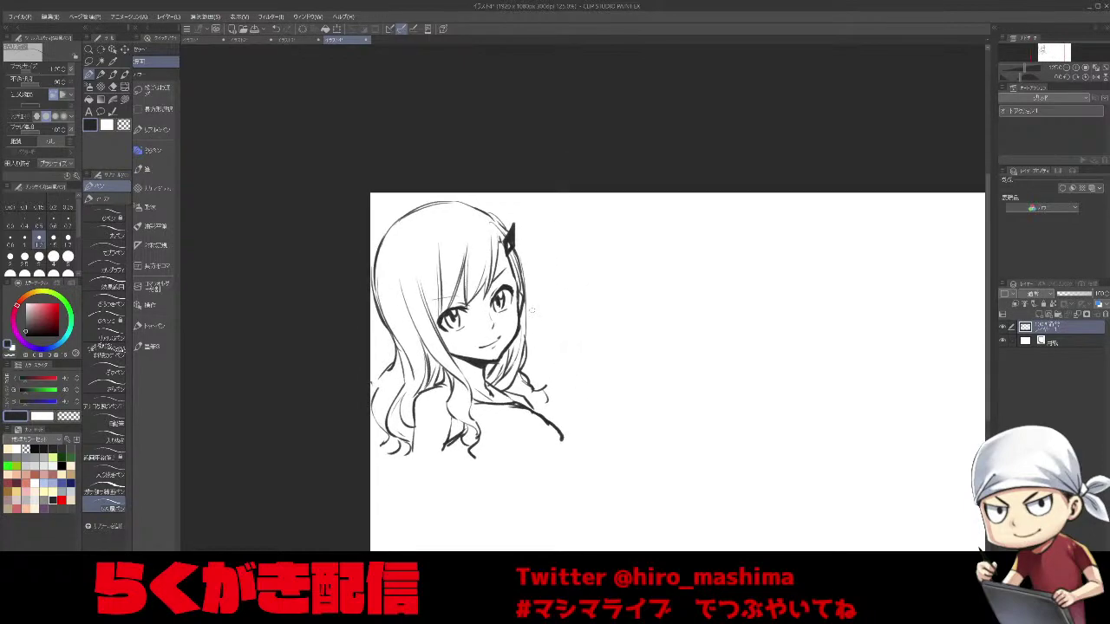
{"action": "mouse_move", "coordinate": [528, 274]}
{"action": "left_mouse_down"}
{"action": "mouse_move", "coordinate": [552, 248]}
{"action": "mouse_move", "coordinate": [581, 257]}
{"action": "left_mouse_up"}
{"action": "left_click_drag", "start_coordinate": [621, 293], "coordinate": [619, 331]}
{"action": "key", "text": "ctrl+z"}
{"action": "key", "text": "ctrl+z"}
{"action": "key", "text": "ctrl+z"}
{"action": "key", "text": "ctrl+z"}
Draw a second character's cheek, jaw and chin contour beside the long-haired woman, with a small nose mark.
{"action": "mouse_move", "coordinate": [628, 283]}
{"action": "left_mouse_down"}
{"action": "mouse_move", "coordinate": [598, 354]}
{"action": "mouse_move", "coordinate": [532, 375]}
{"action": "left_mouse_up"}
{"action": "key", "text": "ctrl+z"}
{"action": "left_click_drag", "start_coordinate": [575, 314], "coordinate": [568, 327]}
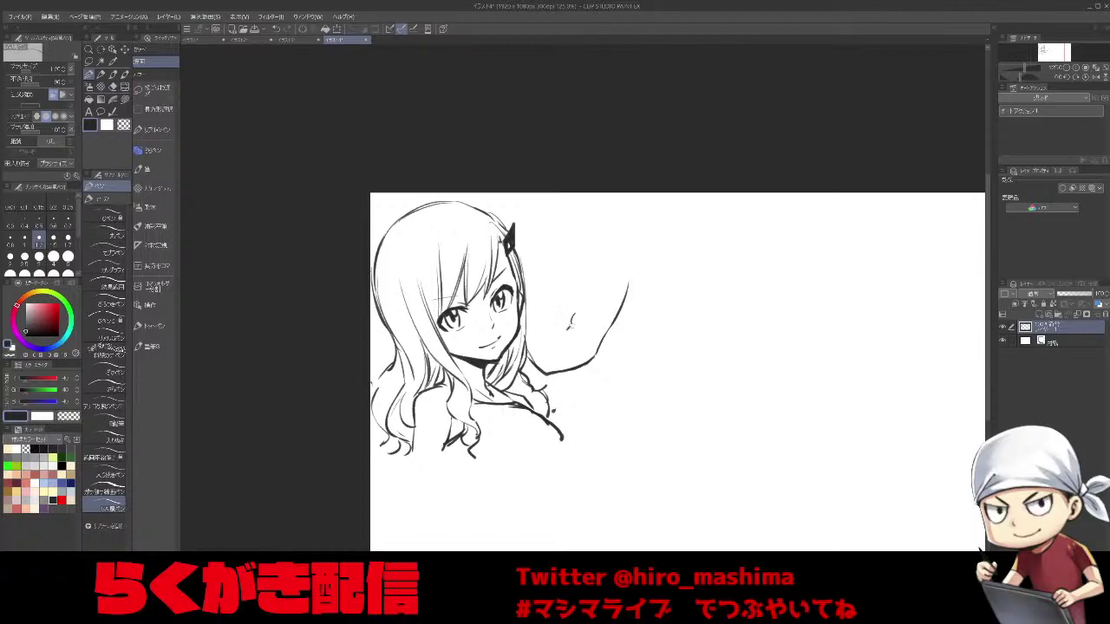
Draw the second character's open, slanted mouth and the mark beneath it.
{"action": "key", "text": "minus"}
{"action": "key", "text": "minus"}
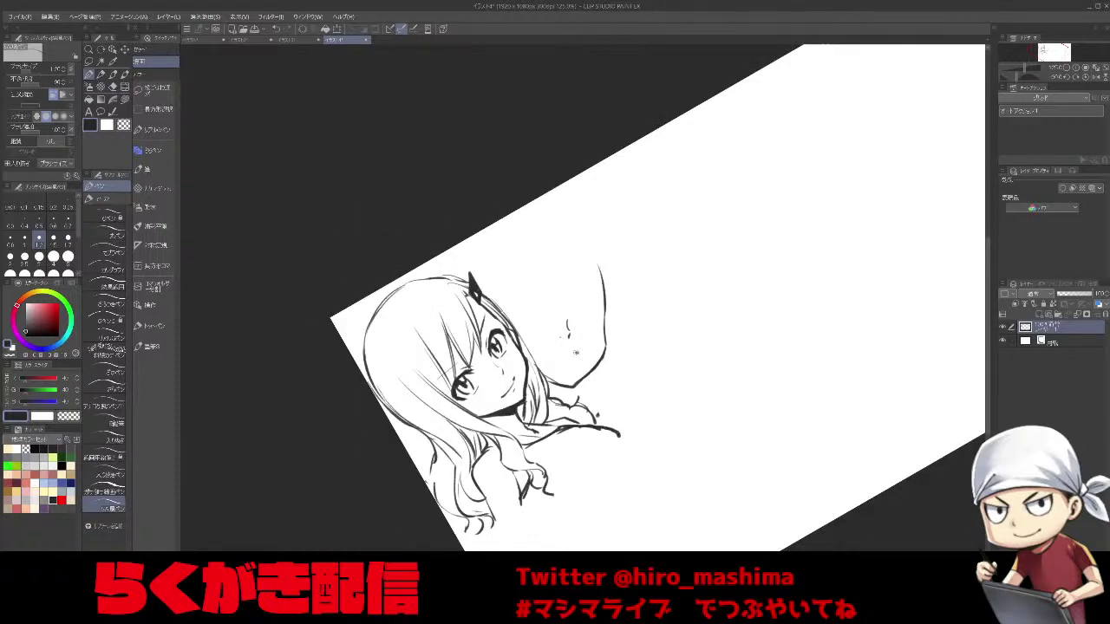
{"action": "left_click_drag", "start_coordinate": [552, 357], "coordinate": [539, 362]}
{"action": "left_click_drag", "start_coordinate": [554, 355], "coordinate": [550, 361]}
{"action": "key", "text": "^"}
Outline the second character's eye and upper lid line between the nose and the cheek contour.
{"action": "mouse_move", "coordinate": [575, 309]}
{"action": "left_mouse_down"}
{"action": "mouse_move", "coordinate": [571, 318]}
{"action": "mouse_move", "coordinate": [606, 308]}
{"action": "left_mouse_up"}
{"action": "key", "text": "ctrl+z"}
{"action": "mouse_move", "coordinate": [581, 312]}
{"action": "left_mouse_down"}
{"action": "mouse_move", "coordinate": [611, 310]}
{"action": "mouse_move", "coordinate": [574, 315]}
{"action": "mouse_move", "coordinate": [595, 327]}
{"action": "mouse_move", "coordinate": [584, 324]}
{"action": "left_mouse_up"}
{"action": "key", "text": "ctrl+z"}
{"action": "key", "text": "^"}
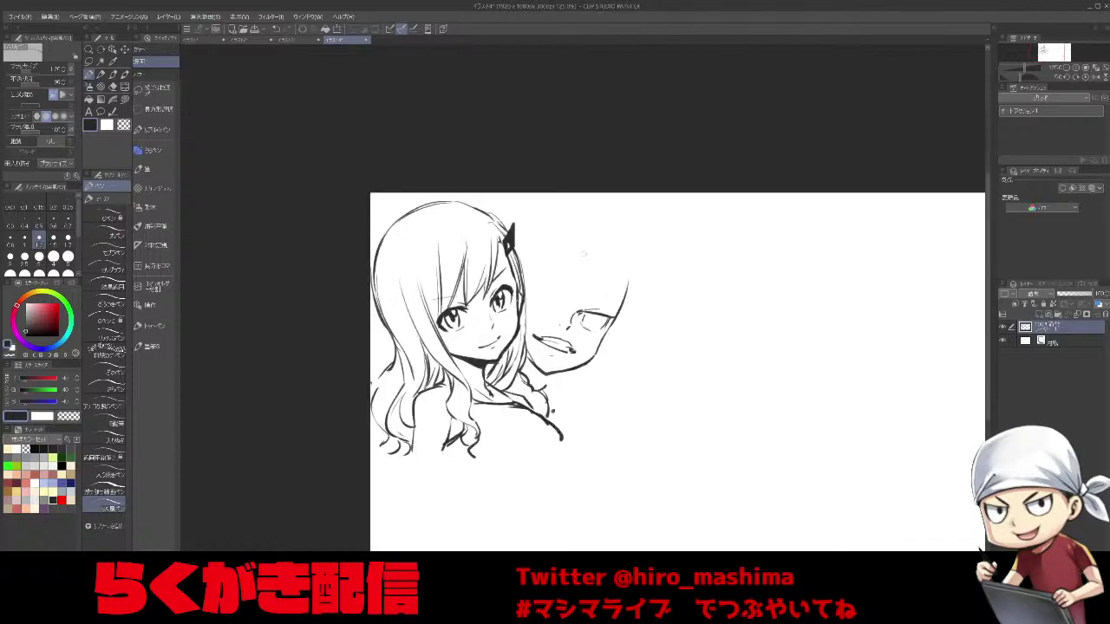
Remove the second character's slanted mouth and draw his iris, the other eye and the frowning lid lines.
{"action": "key", "text": "-"}
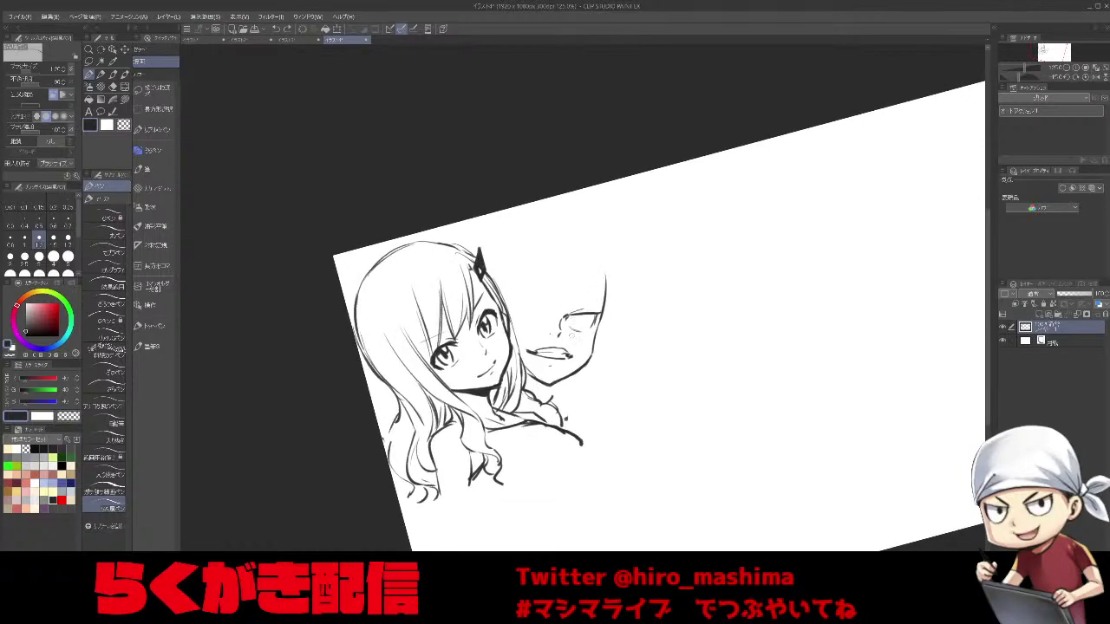
{"action": "key", "text": "ctrl+z"}
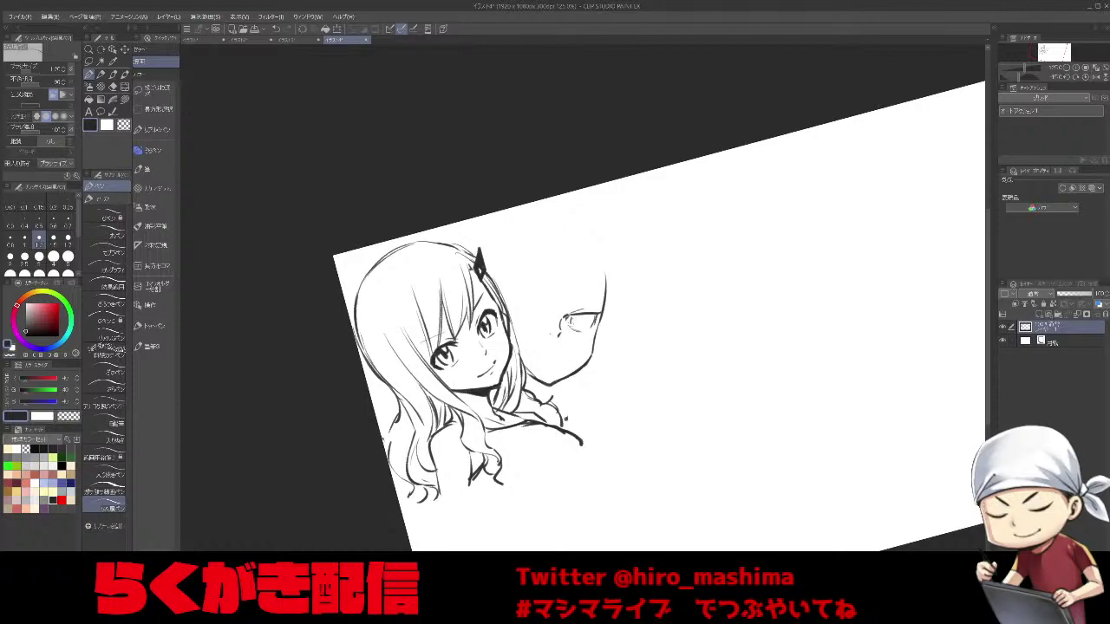
{"action": "left_click_drag", "start_coordinate": [570, 317], "coordinate": [572, 327]}
{"action": "key", "text": "asciicircum"}
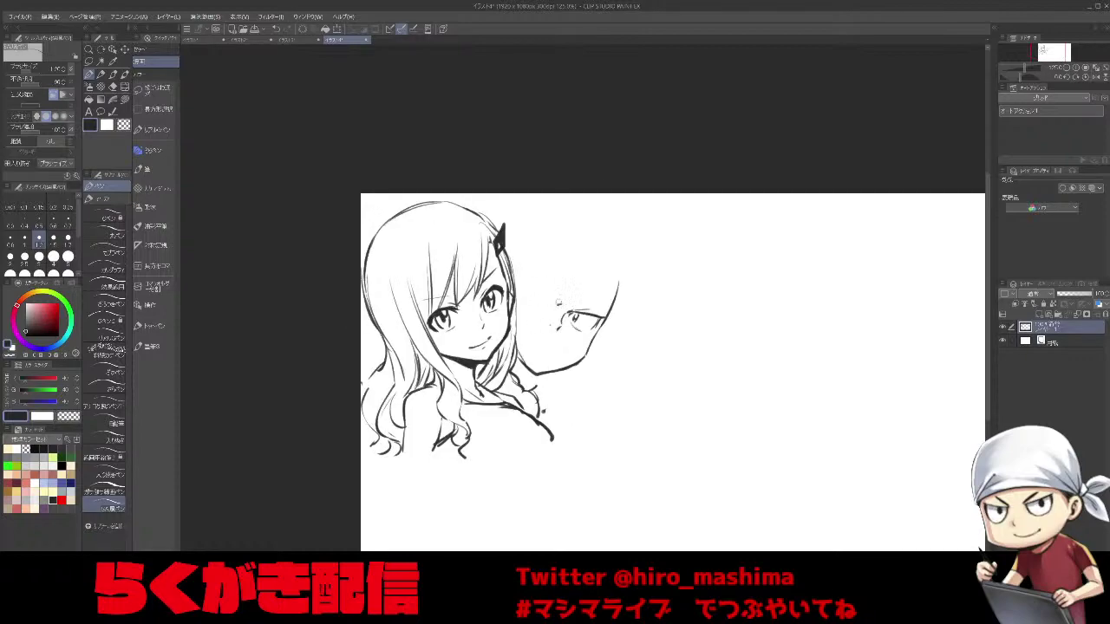
{"action": "left_click_drag", "start_coordinate": [546, 288], "coordinate": [553, 300]}
{"action": "left_click_drag", "start_coordinate": [523, 273], "coordinate": [523, 283]}
Redraw the second character's slanted open mouth between the nose and the chin.
{"action": "key", "text": "minus"}
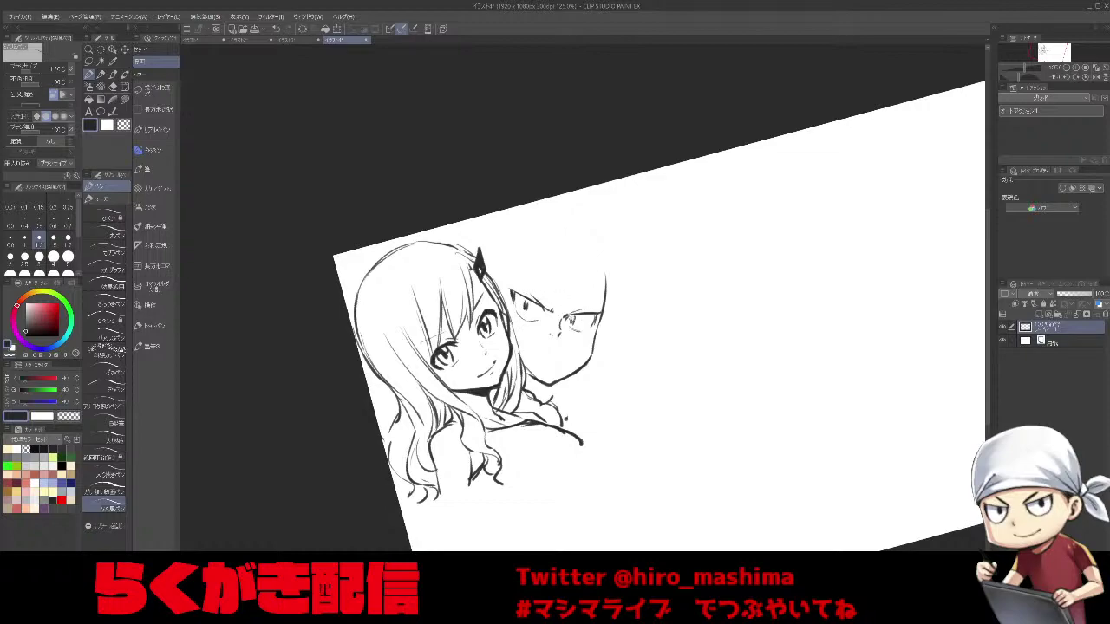
{"action": "key", "text": "minus"}
{"action": "key", "text": "minus"}
{"action": "key", "text": "minus"}
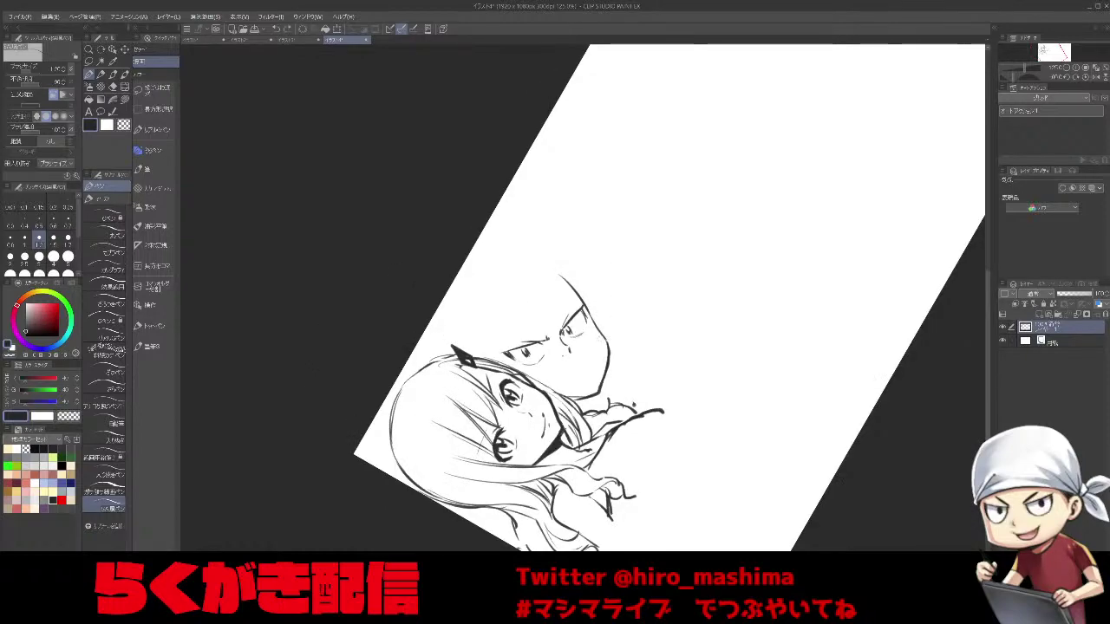
{"action": "left_click_drag", "start_coordinate": [584, 363], "coordinate": [556, 384]}
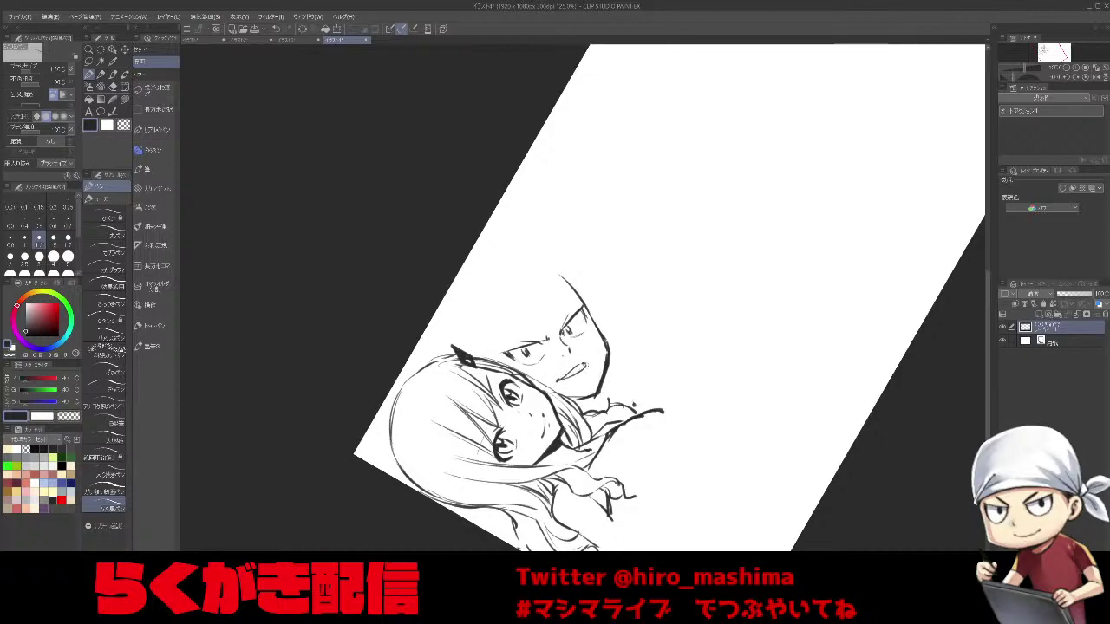
Undo the last jaw stroke and outline a small patch along the second character's jaw.
{"action": "key", "text": "asciicircum"}
{"action": "key", "text": "asciicircum"}
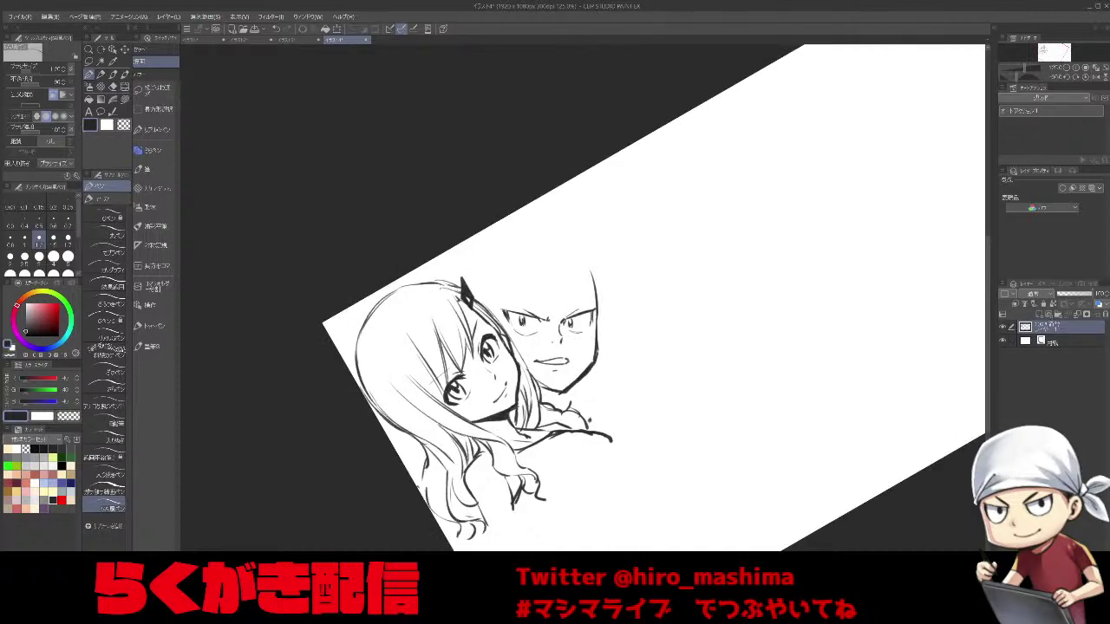
{"action": "key", "text": "ctrl+z"}
{"action": "mouse_move", "coordinate": [597, 289]}
{"action": "left_mouse_down"}
{"action": "mouse_move", "coordinate": [592, 362]}
{"action": "mouse_move", "coordinate": [553, 393]}
{"action": "mouse_move", "coordinate": [589, 356]}
{"action": "left_mouse_up"}
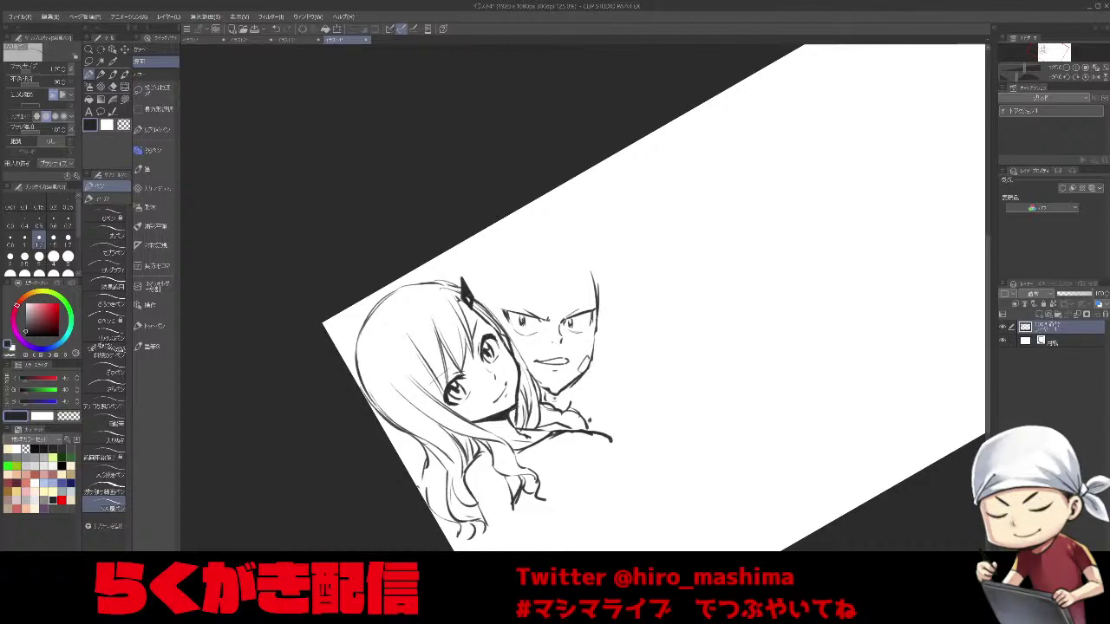
Draw the second character's neck and raised jacket collar, and fill the collar solid with the dark ink colour.
{"action": "key", "text": "^"}
{"action": "mouse_move", "coordinate": [520, 346]}
{"action": "left_mouse_down"}
{"action": "mouse_move", "coordinate": [562, 365]}
{"action": "mouse_move", "coordinate": [520, 349]}
{"action": "mouse_move", "coordinate": [524, 410]}
{"action": "left_mouse_up"}
{"action": "key", "text": "^"}
{"action": "left_click_drag", "start_coordinate": [573, 381], "coordinate": [593, 399]}
{"action": "mouse_move", "coordinate": [578, 395]}
{"action": "left_mouse_down"}
{"action": "mouse_move", "coordinate": [540, 419]}
{"action": "mouse_move", "coordinate": [606, 395]}
{"action": "left_mouse_up"}
{"action": "key", "text": "ctrl+z"}
{"action": "key", "text": "ctrl+z"}
{"action": "key", "text": "ctrl+z"}
{"action": "mouse_move", "coordinate": [606, 394]}
{"action": "left_mouse_down"}
{"action": "mouse_move", "coordinate": [542, 428]}
{"action": "mouse_move", "coordinate": [591, 393]}
{"action": "left_mouse_up"}
{"action": "key", "text": "ctrl+z"}
{"action": "left_click_drag", "start_coordinate": [538, 418], "coordinate": [595, 385]}
{"action": "key", "text": "g"}
{"action": "left_click", "coordinate": [578, 394]}
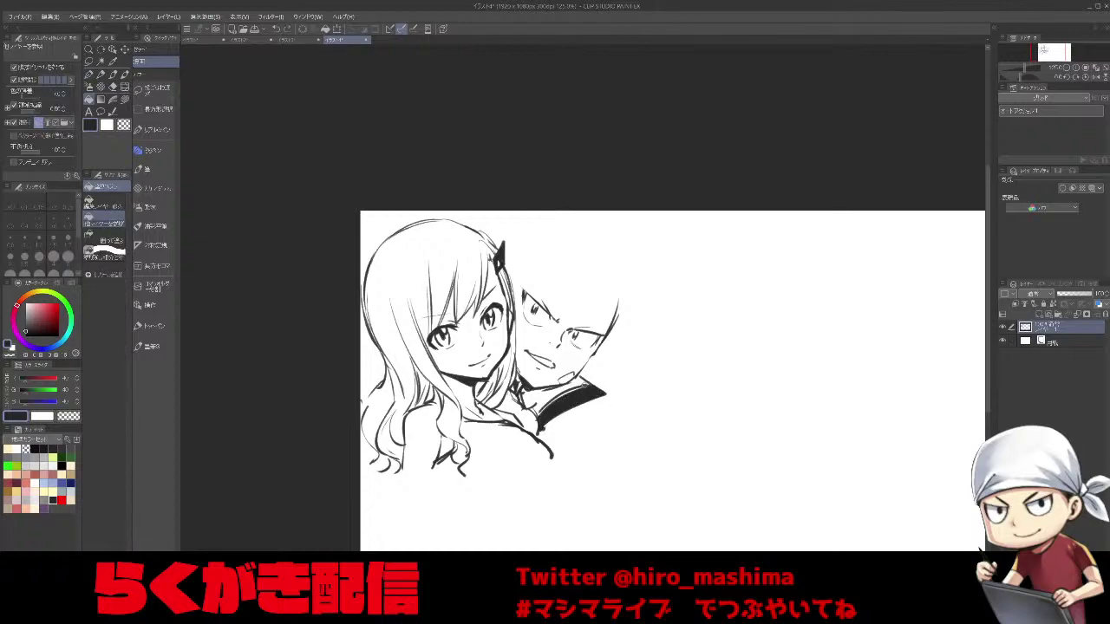
Draw the second character's pointed bangs across the forehead down to the brows and toward the woman's hair.
{"action": "key", "text": "p"}
{"action": "left_click_drag", "start_coordinate": [572, 295], "coordinate": [549, 331]}
{"action": "left_click_drag", "start_coordinate": [606, 304], "coordinate": [554, 330]}
{"action": "left_click", "coordinate": [106, 506]}
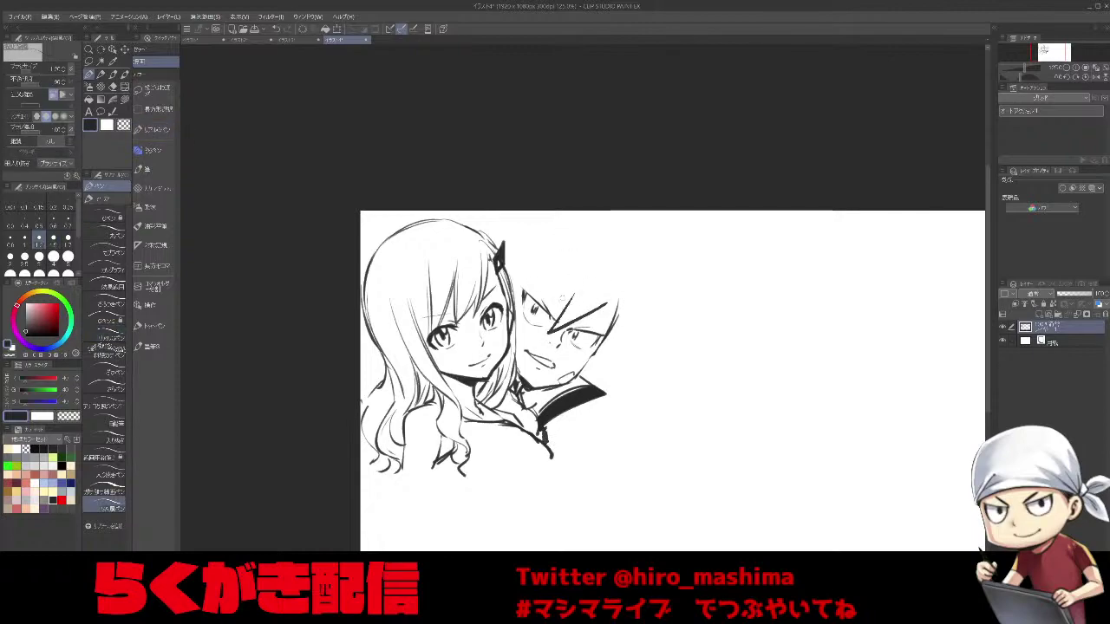
{"action": "key", "text": "ctrl+z"}
{"action": "left_click_drag", "start_coordinate": [576, 287], "coordinate": [552, 330]}
{"action": "mouse_move", "coordinate": [524, 300]}
{"action": "left_mouse_down"}
{"action": "mouse_move", "coordinate": [575, 286]}
{"action": "mouse_move", "coordinate": [525, 295]}
{"action": "left_mouse_up"}
{"action": "left_click_drag", "start_coordinate": [515, 295], "coordinate": [535, 287]}
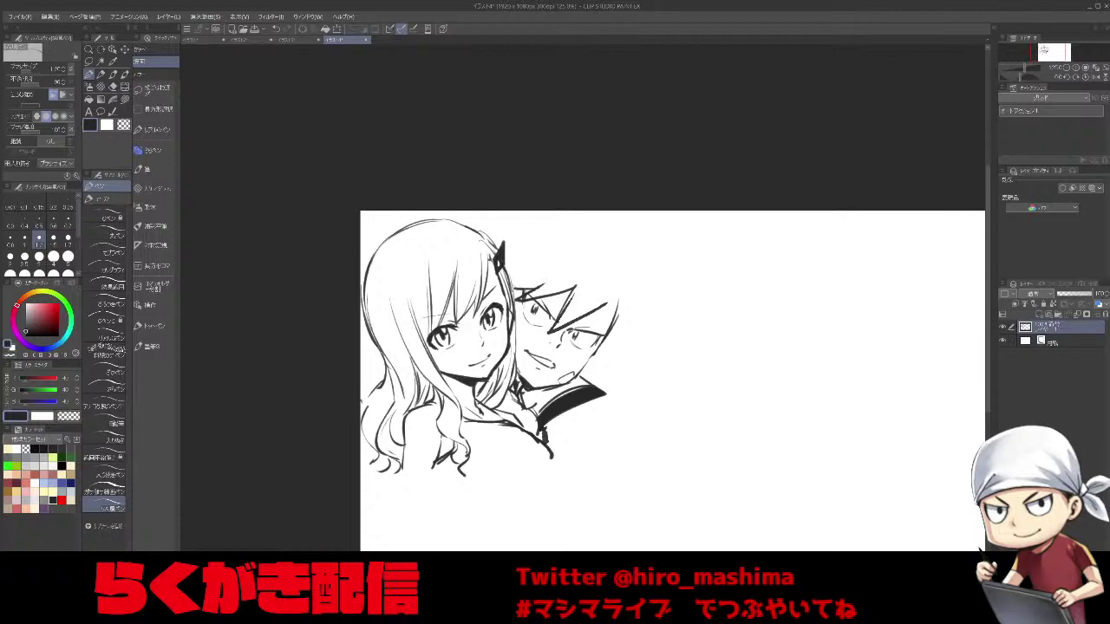
Outline the second character's spiky side locks and crown, continuing around to the woman's head.
{"action": "mouse_move", "coordinate": [606, 303]}
{"action": "left_mouse_down"}
{"action": "mouse_move", "coordinate": [603, 355]}
{"action": "mouse_move", "coordinate": [622, 332]}
{"action": "mouse_move", "coordinate": [632, 361]}
{"action": "left_mouse_up"}
{"action": "left_click_drag", "start_coordinate": [634, 317], "coordinate": [632, 360]}
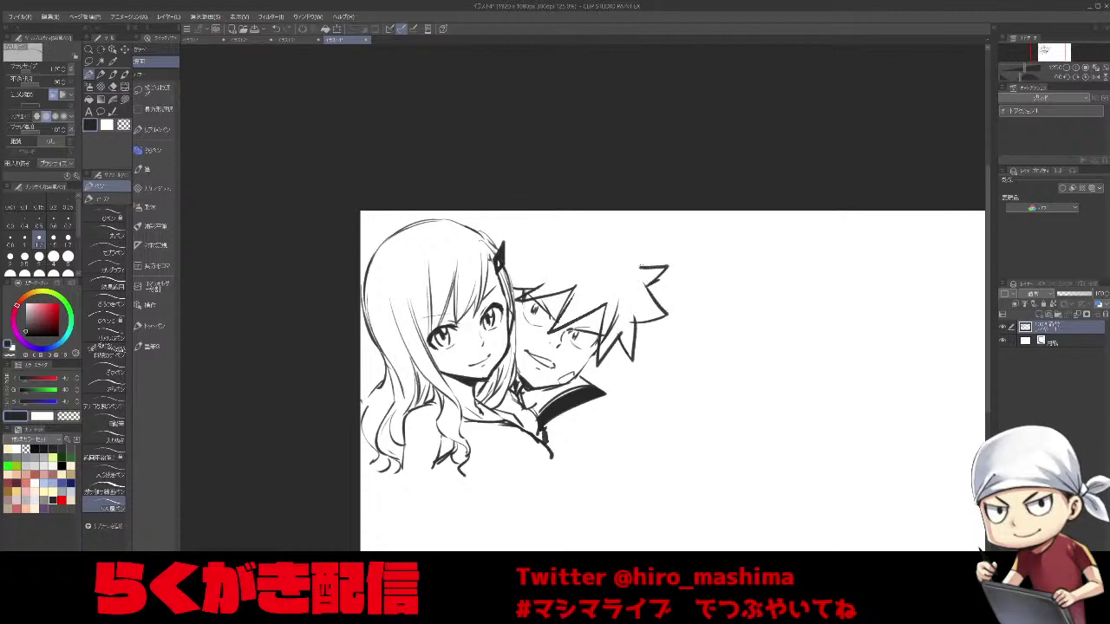
{"action": "left_click_drag", "start_coordinate": [612, 228], "coordinate": [644, 211]}
{"action": "left_click_drag", "start_coordinate": [569, 210], "coordinate": [556, 215]}
{"action": "mouse_move", "coordinate": [503, 255]}
{"action": "left_mouse_down"}
{"action": "mouse_move", "coordinate": [545, 210]}
{"action": "mouse_move", "coordinate": [563, 209]}
{"action": "mouse_move", "coordinate": [513, 201]}
{"action": "mouse_move", "coordinate": [562, 199]}
{"action": "mouse_move", "coordinate": [551, 214]}
{"action": "mouse_move", "coordinate": [533, 209]}
{"action": "mouse_move", "coordinate": [535, 221]}
{"action": "mouse_move", "coordinate": [489, 237]}
{"action": "left_mouse_up"}
{"action": "key", "text": "ctrl+z"}
Fill the second character's spiky hair, including the separate bang and side locks, with the dark ink colour.
{"action": "key", "text": "g"}
{"action": "left_click", "coordinate": [598, 256]}
{"action": "left_click", "coordinate": [541, 294]}
{"action": "left_click", "coordinate": [531, 293]}
{"action": "left_click", "coordinate": [563, 321]}
{"action": "left_click", "coordinate": [609, 338]}
{"action": "left_click", "coordinate": [630, 338]}
Touch up the side lock and paint over the upper part of the hair with an enlarged pen.
{"action": "key", "text": "p"}
{"action": "left_click_drag", "start_coordinate": [605, 336], "coordinate": [603, 343]}
{"action": "key", "text": "minus"}
{"action": "key", "text": "bracketright"}
{"action": "key", "text": "bracketright"}
{"action": "key", "text": "bracketright"}
{"action": "key", "text": "bracketright"}
{"action": "left_click_drag", "start_coordinate": [531, 223], "coordinate": [542, 216]}
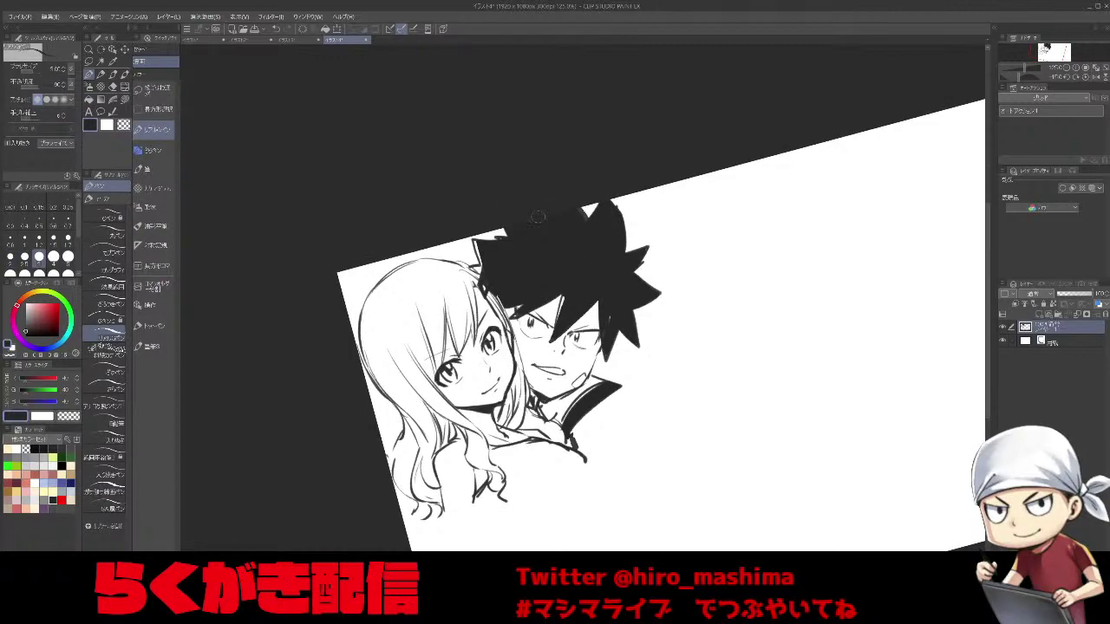
{"action": "key", "text": "minus"}
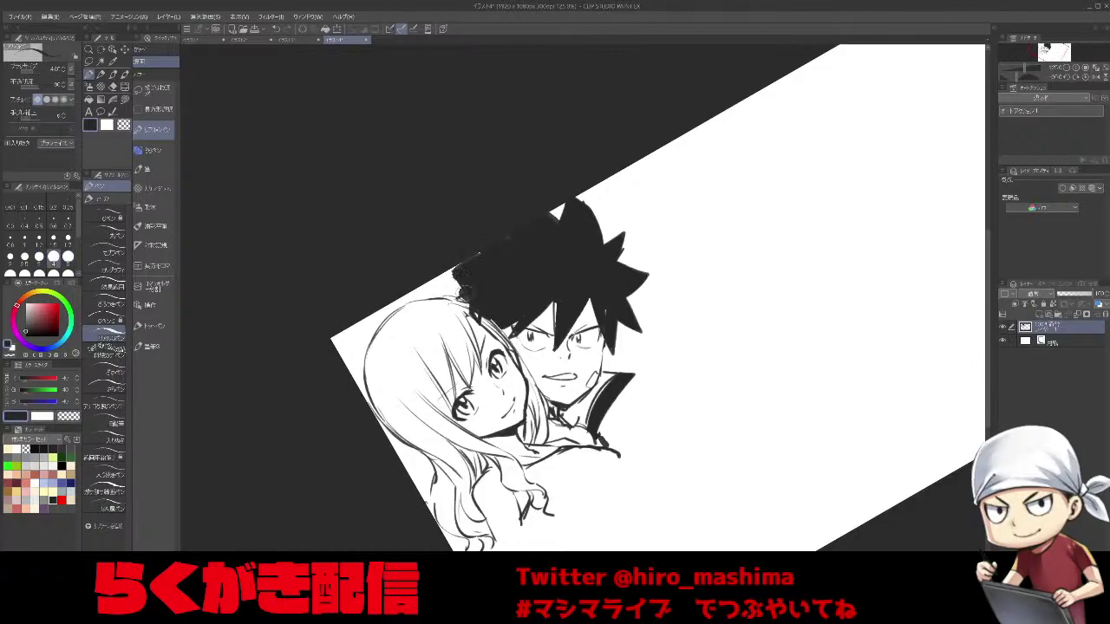
Fill the remaining gaps in the dark hair beside the woman's head with a smaller pen.
{"action": "key", "text": "asciicircum"}
{"action": "key", "text": "asciicircum"}
{"action": "key", "text": "asciicircum"}
{"action": "key", "text": "bracketleft"}
{"action": "key", "text": "bracketleft"}
{"action": "key", "text": "bracketleft"}
{"action": "key", "text": "bracketleft"}
{"action": "left_click_drag", "start_coordinate": [503, 319], "coordinate": [505, 346]}
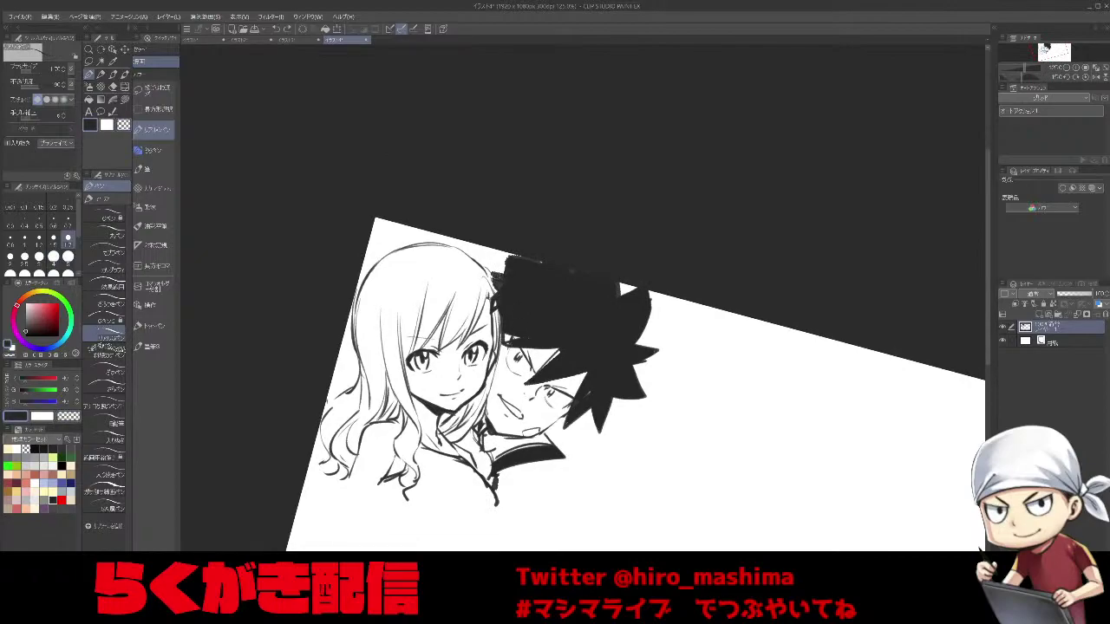
Erase the crown and outer spikes of the second character's hair, leaving a low rounded shape above the bangs.
{"action": "key", "text": "minus"}
{"action": "key", "text": "minus"}
{"action": "key", "text": "minus"}
{"action": "key", "text": "minus"}
{"action": "key", "text": "minus"}
{"action": "key", "text": "asciicircum"}
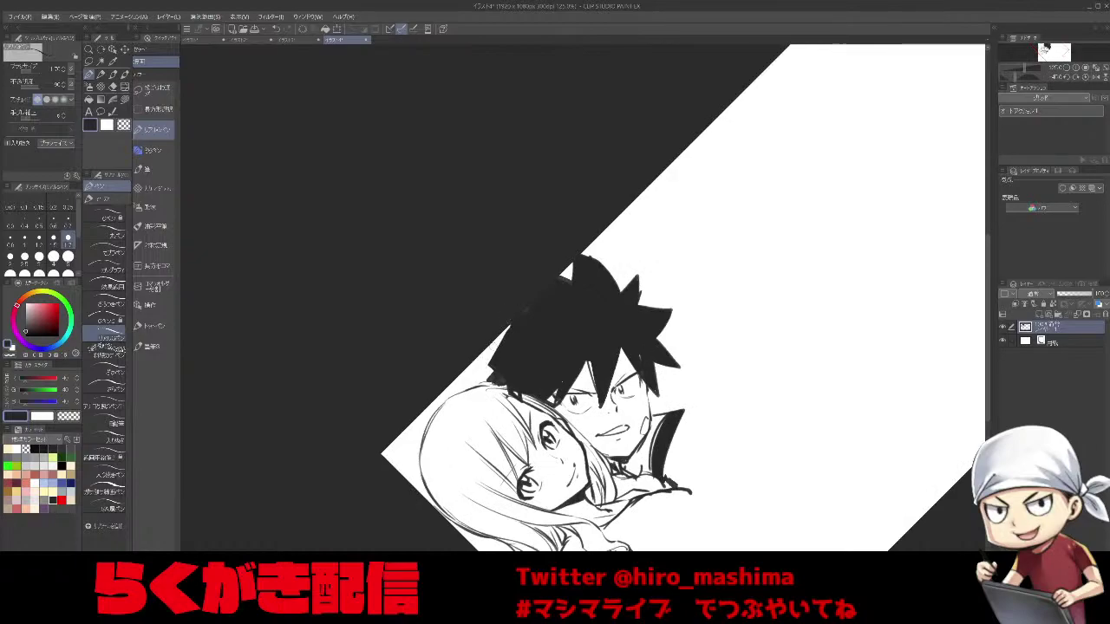
{"action": "key", "text": "asciicircum"}
{"action": "key", "text": "asciicircum"}
{"action": "key", "text": "asciicircum"}
{"action": "key", "text": "asciicircum"}
{"action": "key", "text": "asciicircum"}
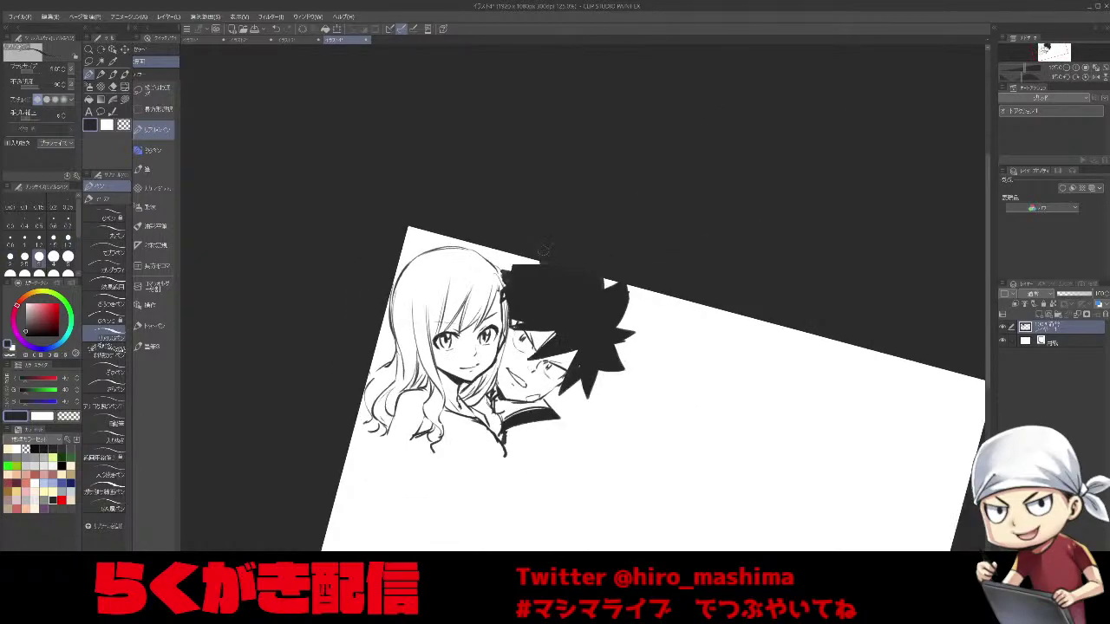
{"action": "key", "text": "minus"}
{"action": "key", "text": "minus"}
{"action": "key", "text": "minus"}
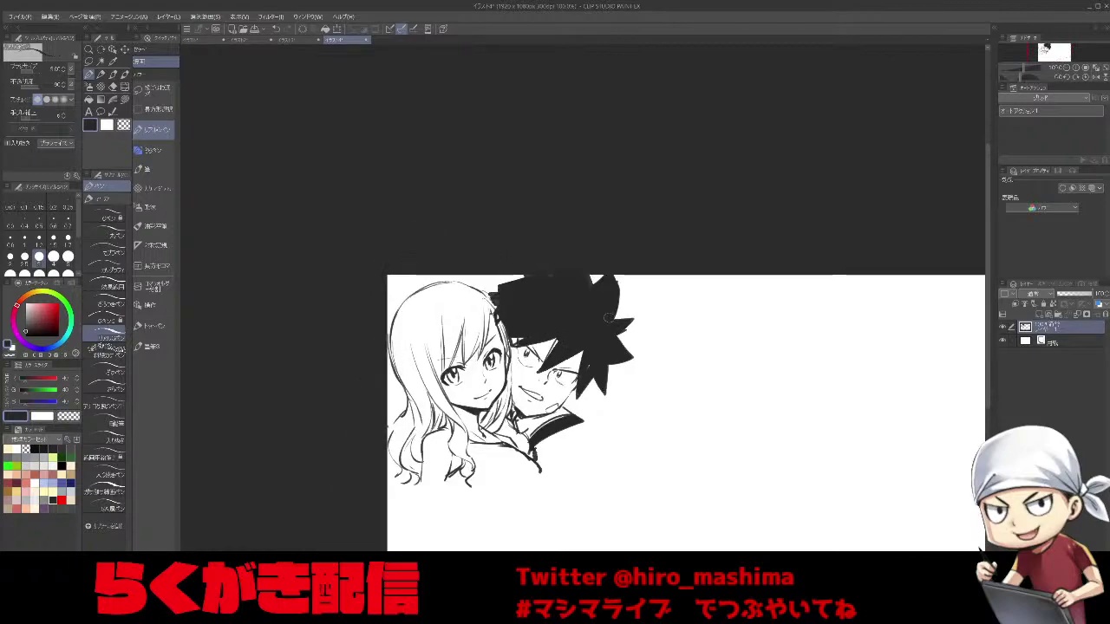
{"action": "mouse_move", "coordinate": [517, 269]}
{"action": "left_mouse_down"}
{"action": "mouse_move", "coordinate": [553, 270]}
{"action": "mouse_move", "coordinate": [525, 258]}
{"action": "mouse_move", "coordinate": [614, 290]}
{"action": "mouse_move", "coordinate": [631, 325]}
{"action": "mouse_move", "coordinate": [614, 303]}
{"action": "mouse_move", "coordinate": [621, 346]}
{"action": "mouse_move", "coordinate": [507, 283]}
{"action": "mouse_move", "coordinate": [529, 285]}
{"action": "mouse_move", "coordinate": [623, 386]}
{"action": "left_mouse_up"}
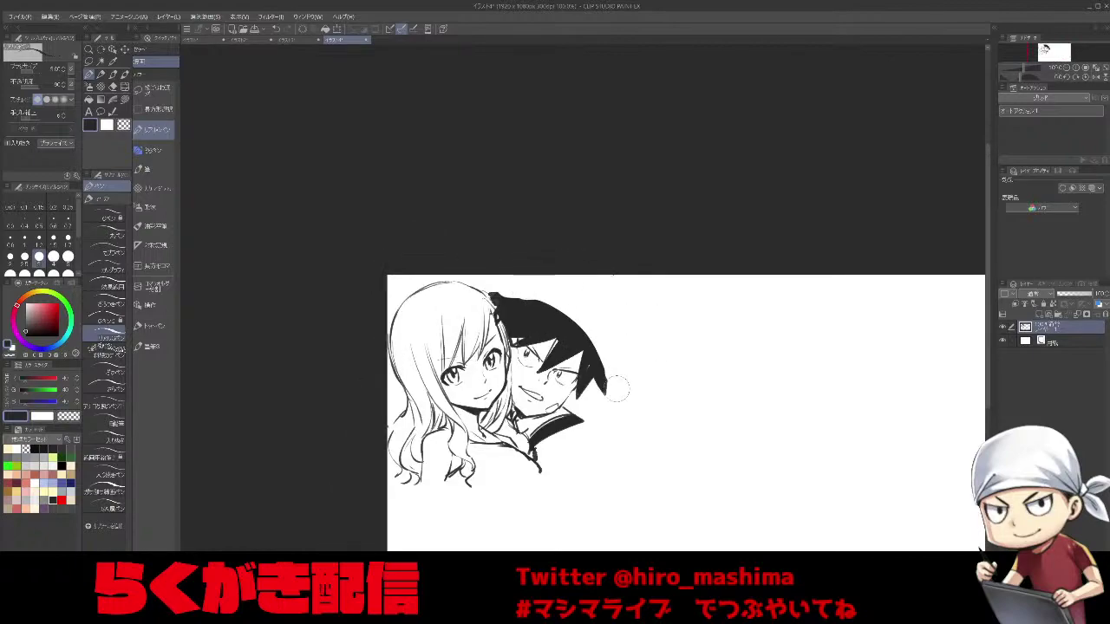
Redraw the second character's hair with larger swept spikes around the crown and fill it solid dark.
{"action": "key", "text": "minus"}
{"action": "key", "text": "minus"}
{"action": "key", "text": "p"}
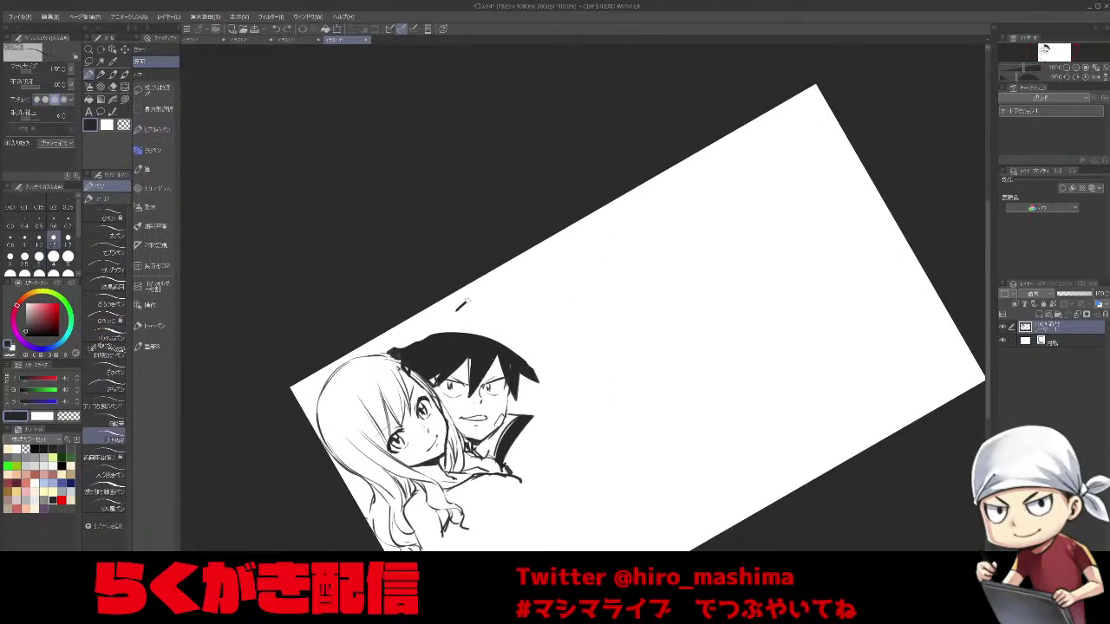
{"action": "left_click", "coordinate": [108, 506]}
{"action": "mouse_move", "coordinate": [474, 300]}
{"action": "left_mouse_down"}
{"action": "mouse_move", "coordinate": [522, 279]}
{"action": "mouse_move", "coordinate": [512, 314]}
{"action": "left_mouse_up"}
{"action": "key", "text": "ctrl+z"}
{"action": "mouse_move", "coordinate": [475, 298]}
{"action": "left_mouse_down"}
{"action": "mouse_move", "coordinate": [499, 284]}
{"action": "mouse_move", "coordinate": [541, 347]}
{"action": "mouse_move", "coordinate": [527, 360]}
{"action": "left_mouse_up"}
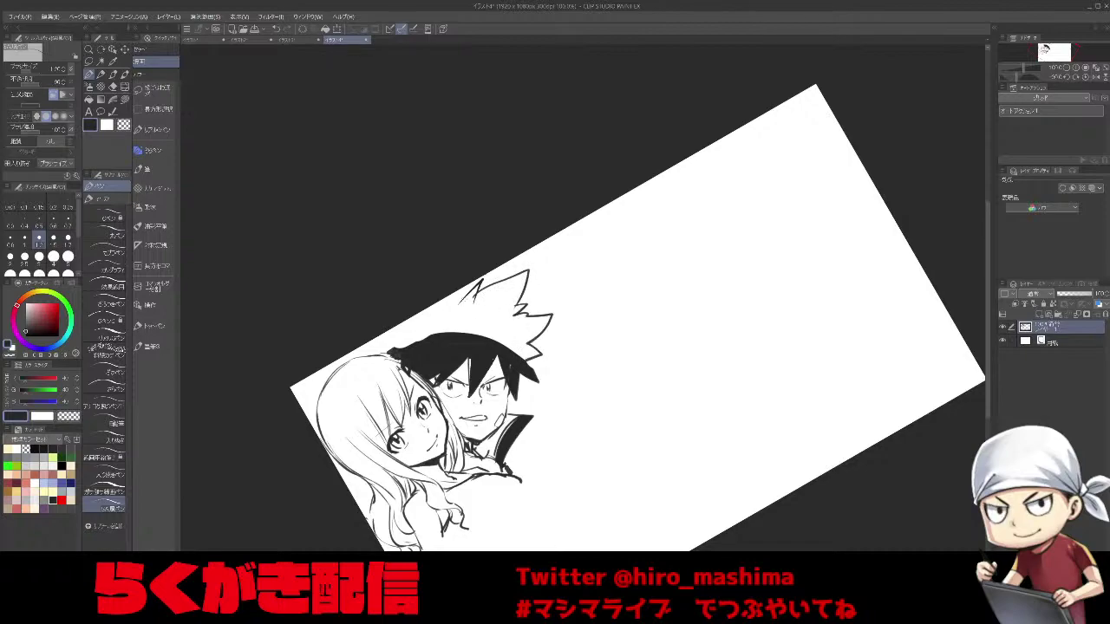
{"action": "left_click_drag", "start_coordinate": [466, 285], "coordinate": [472, 297]}
{"action": "left_click_drag", "start_coordinate": [403, 337], "coordinate": [392, 351]}
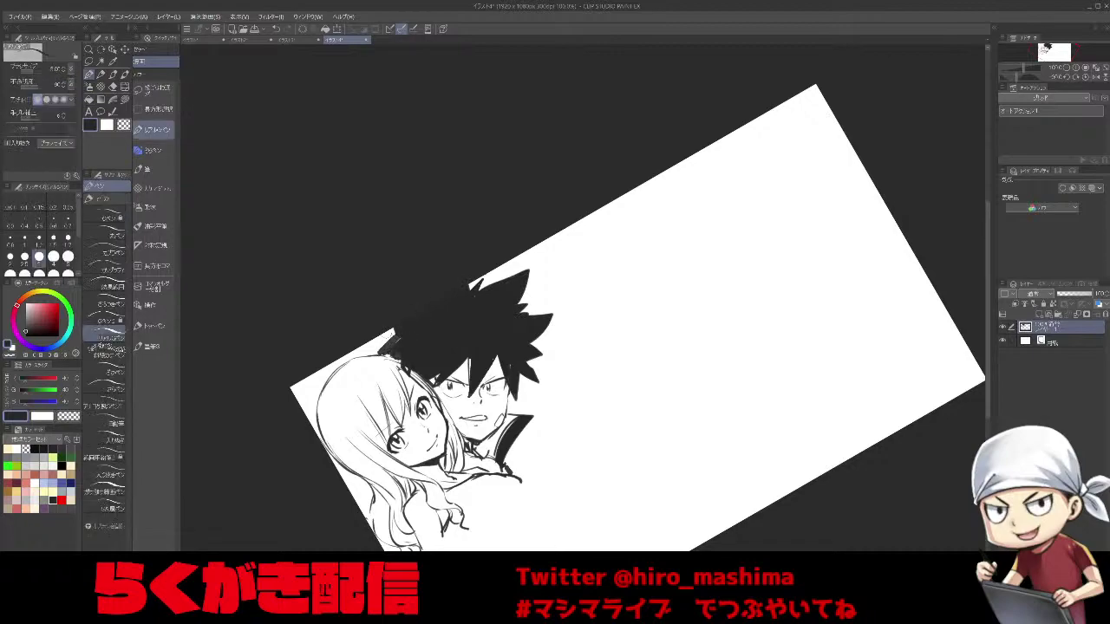
{"action": "key", "text": "^"}
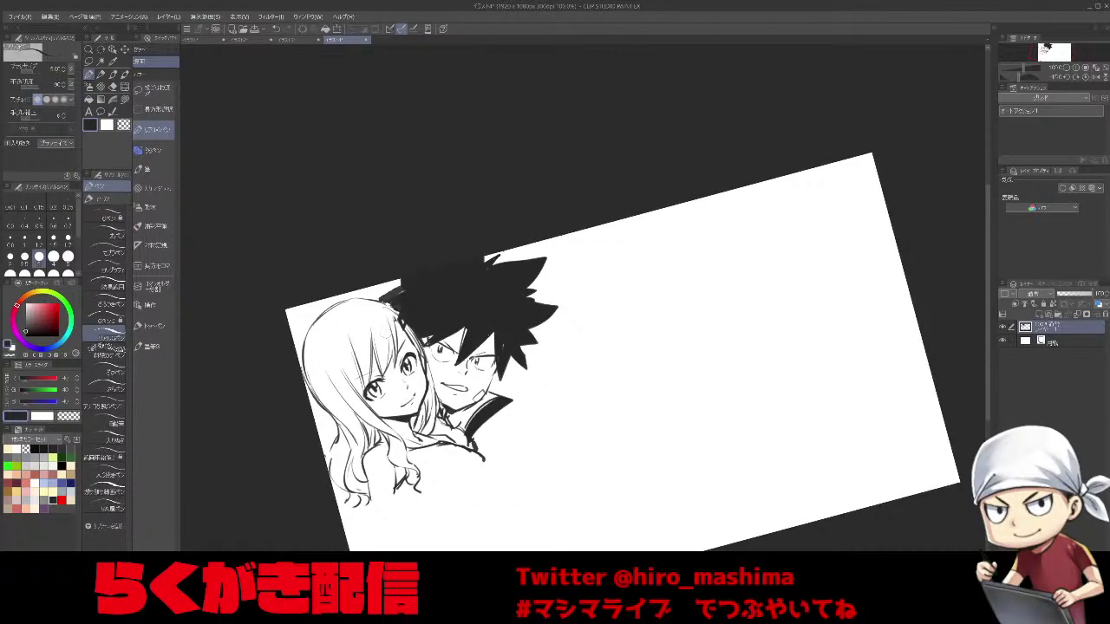
{"action": "key", "text": "^"}
{"action": "left_click_drag", "start_coordinate": [432, 312], "coordinate": [480, 279]}
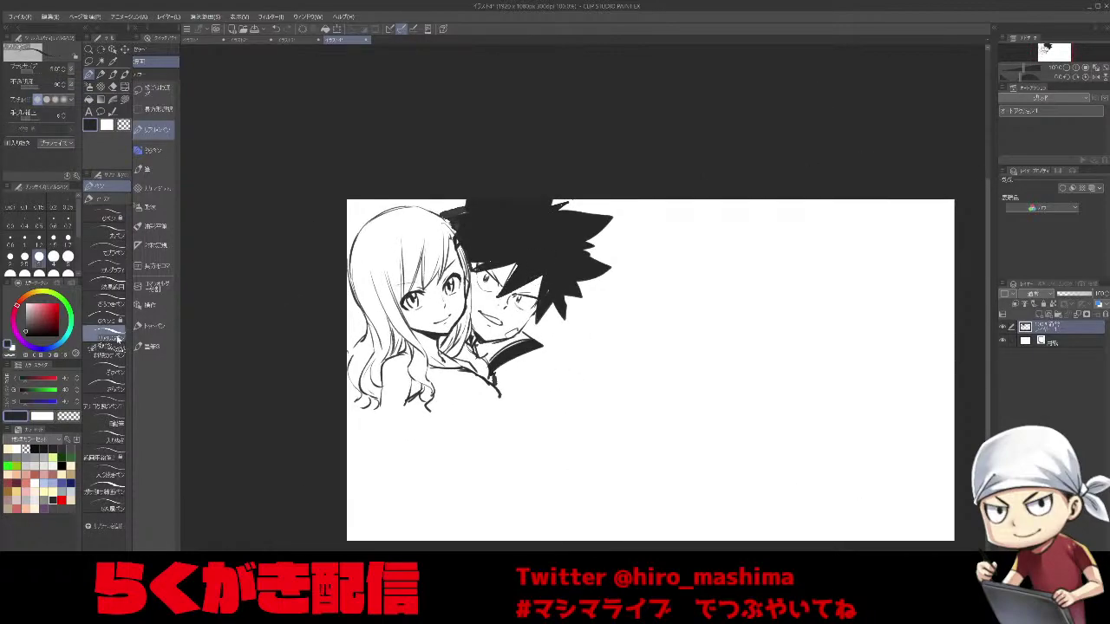
Draw thick zigzag test strokes in dark grey and near-black on the blank area below the characters, and undo them.
{"action": "scroll", "coordinate": [403, 433], "scroll_direction": "up", "scroll_amount": 3}
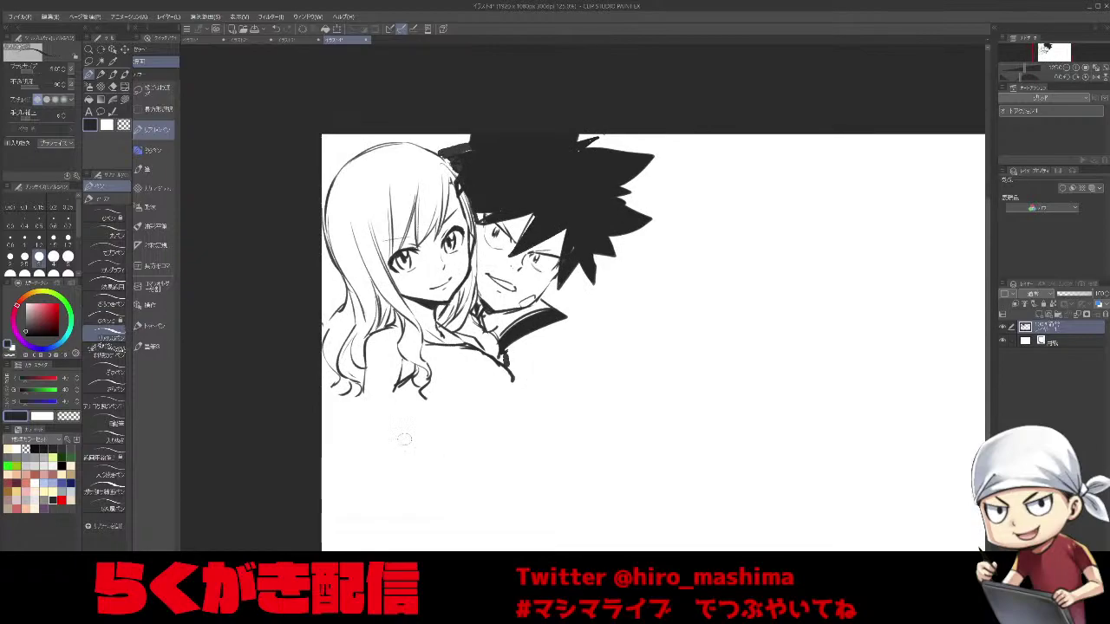
{"action": "scroll", "coordinate": [403, 434], "scroll_direction": "up", "scroll_amount": 5}
{"action": "left_click_drag", "start_coordinate": [422, 456], "coordinate": [503, 422]}
{"action": "mouse_move", "coordinate": [336, 417]}
{"action": "left_mouse_down"}
{"action": "mouse_move", "coordinate": [363, 349]}
{"action": "mouse_move", "coordinate": [508, 313]}
{"action": "left_mouse_up"}
{"action": "key", "text": "ctrl+z"}
{"action": "left_click_drag", "start_coordinate": [381, 410], "coordinate": [552, 306]}
{"action": "scroll", "coordinate": [566, 281], "scroll_direction": "down", "scroll_amount": 2}
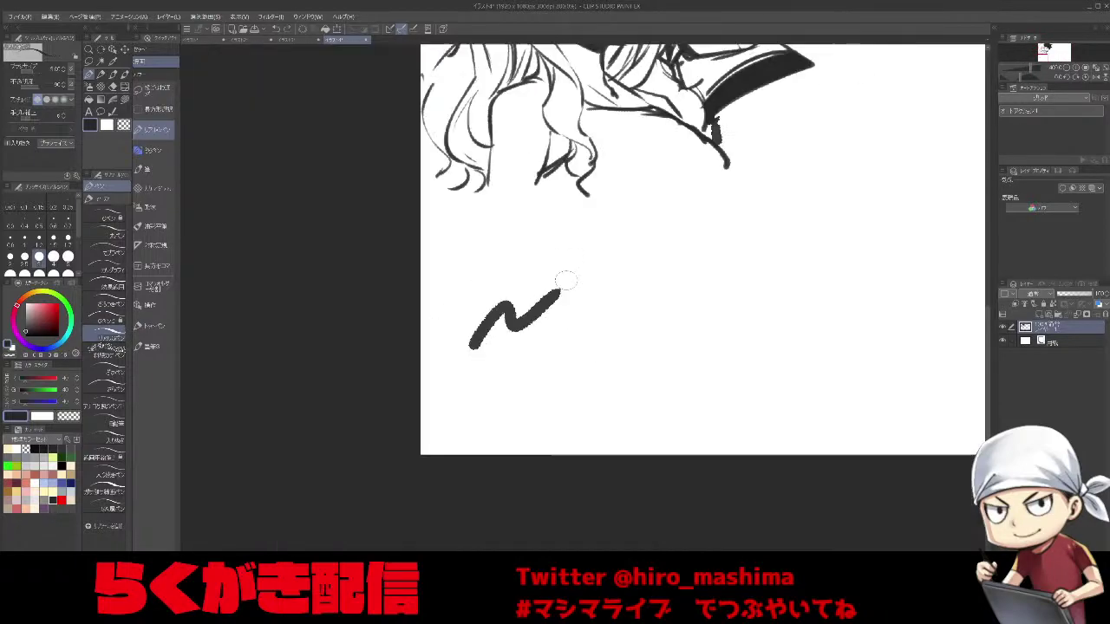
{"action": "left_click_drag", "start_coordinate": [461, 355], "coordinate": [441, 456]}
{"action": "key", "text": "ctrl+z"}
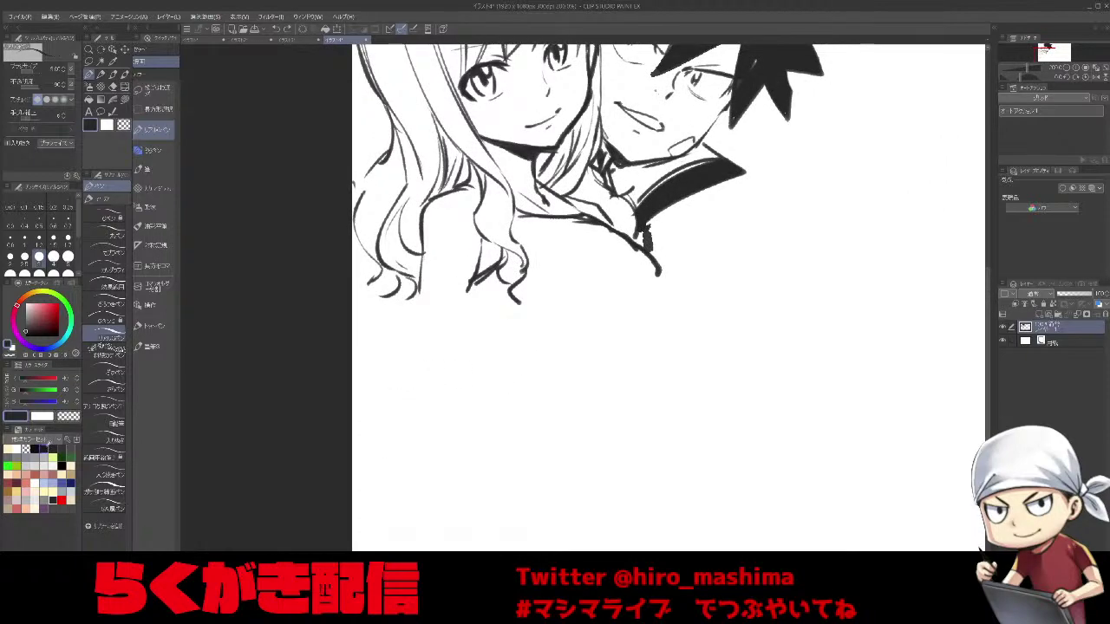
{"action": "left_click_drag", "start_coordinate": [423, 391], "coordinate": [647, 331]}
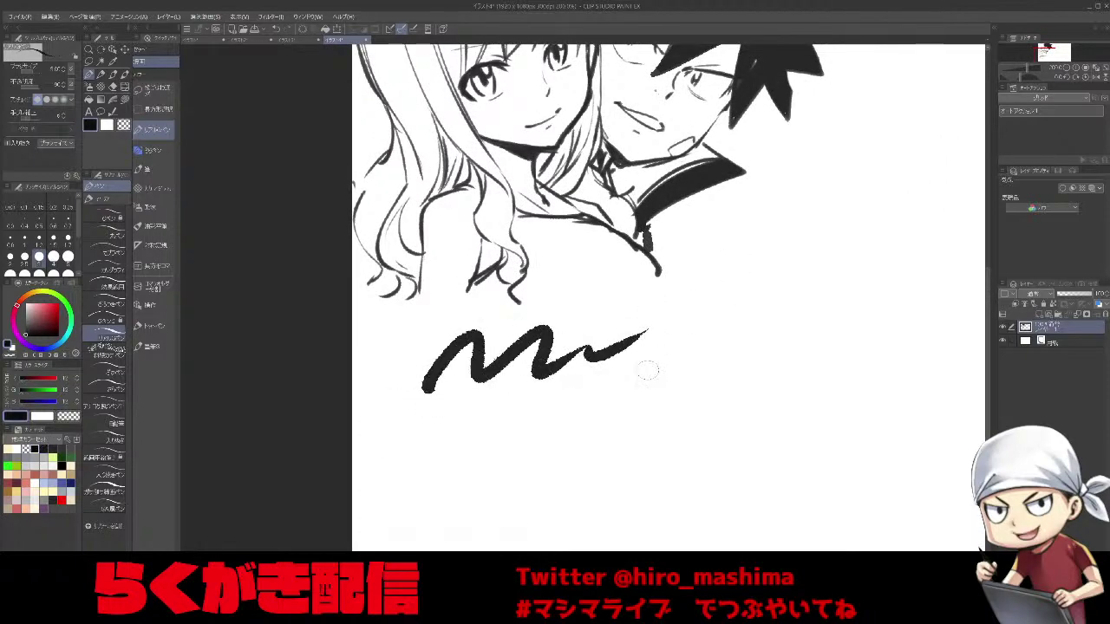
{"action": "key", "text": "ctrl+z"}
Draw near-black zigzag test strokes below the characters with the thinner line-drawing pen.
{"action": "left_click", "coordinate": [104, 504]}
{"action": "mouse_move", "coordinate": [385, 436]}
{"action": "left_mouse_down"}
{"action": "mouse_move", "coordinate": [429, 439]}
{"action": "mouse_move", "coordinate": [515, 391]}
{"action": "mouse_move", "coordinate": [555, 396]}
{"action": "left_mouse_up"}
{"action": "key", "text": "ctrl+z"}
{"action": "left_click_drag", "start_coordinate": [570, 404], "coordinate": [666, 366]}
{"action": "key", "text": "ctrl+z"}
{"action": "key", "text": "ctrl+z"}
{"action": "mouse_move", "coordinate": [385, 438]}
{"action": "left_mouse_down"}
{"action": "mouse_move", "coordinate": [538, 362]}
{"action": "mouse_move", "coordinate": [685, 362]}
{"action": "left_mouse_up"}
{"action": "left_click_drag", "start_coordinate": [474, 416], "coordinate": [758, 356]}
{"action": "scroll", "coordinate": [818, 322], "scroll_direction": "up", "scroll_amount": 3}
{"action": "scroll", "coordinate": [570, 453], "scroll_direction": "up", "scroll_amount": 3}
{"action": "scroll", "coordinate": [514, 398], "scroll_direction": "down", "scroll_amount": 5}
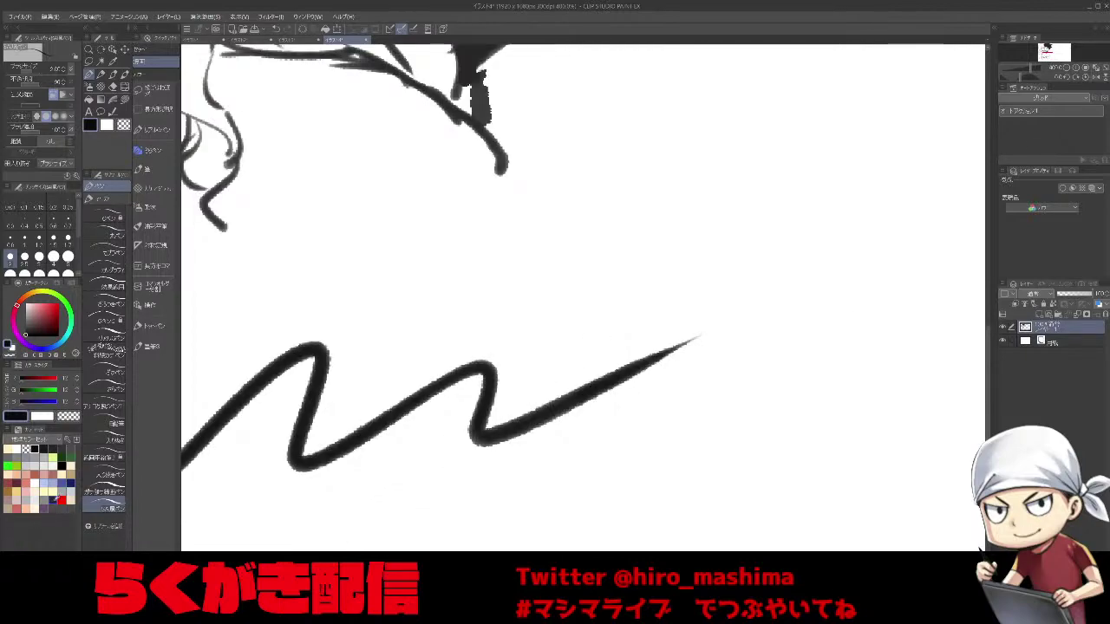
Draw a dark grey zigzag and overlapping loops beneath the near-black test stroke for comparison, and undo all test strokes.
{"action": "left_click_drag", "start_coordinate": [284, 475], "coordinate": [534, 414]}
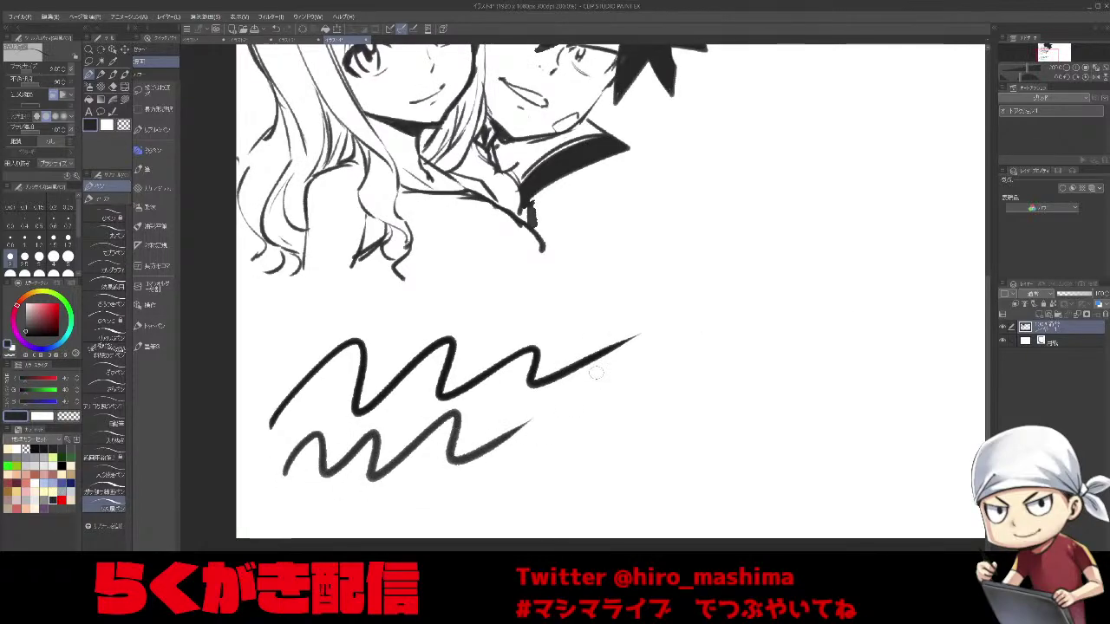
{"action": "scroll", "coordinate": [563, 390], "scroll_direction": "up", "scroll_amount": 4}
{"action": "left_click_drag", "start_coordinate": [499, 492], "coordinate": [751, 320]}
{"action": "left_click_drag", "start_coordinate": [591, 428], "coordinate": [809, 346]}
{"action": "left_click_drag", "start_coordinate": [660, 417], "coordinate": [776, 374]}
{"action": "mouse_move", "coordinate": [609, 446]}
{"action": "left_mouse_down"}
{"action": "mouse_move", "coordinate": [648, 435]}
{"action": "mouse_move", "coordinate": [683, 450]}
{"action": "mouse_move", "coordinate": [753, 448]}
{"action": "mouse_move", "coordinate": [839, 403]}
{"action": "mouse_move", "coordinate": [918, 405]}
{"action": "mouse_move", "coordinate": [596, 503]}
{"action": "mouse_move", "coordinate": [720, 402]}
{"action": "left_mouse_up"}
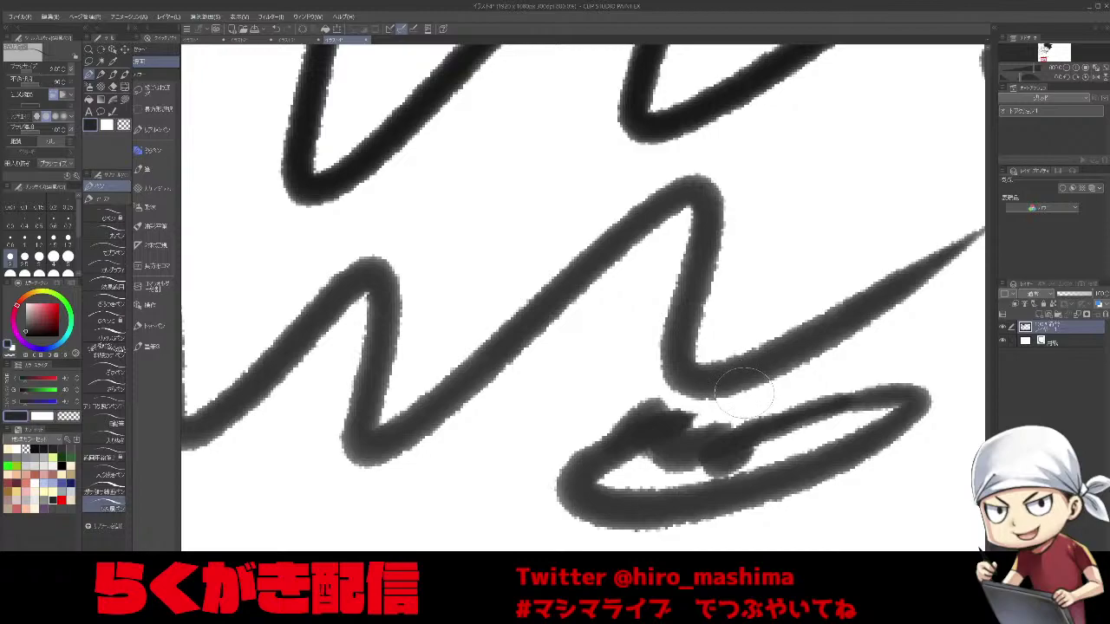
{"action": "scroll", "coordinate": [744, 393], "scroll_direction": "down", "scroll_amount": 7}
{"action": "mouse_move", "coordinate": [831, 367]}
{"action": "left_mouse_down"}
{"action": "mouse_move", "coordinate": [647, 438]}
{"action": "mouse_move", "coordinate": [539, 465]}
{"action": "left_mouse_up"}
{"action": "key", "text": "ctrl+z"}
{"action": "key", "text": "ctrl+z"}
{"action": "key", "text": "ctrl+z"}
{"action": "scroll", "coordinate": [534, 470], "scroll_direction": "down", "scroll_amount": 1}
{"action": "left_click_drag", "start_coordinate": [647, 433], "coordinate": [577, 443]}
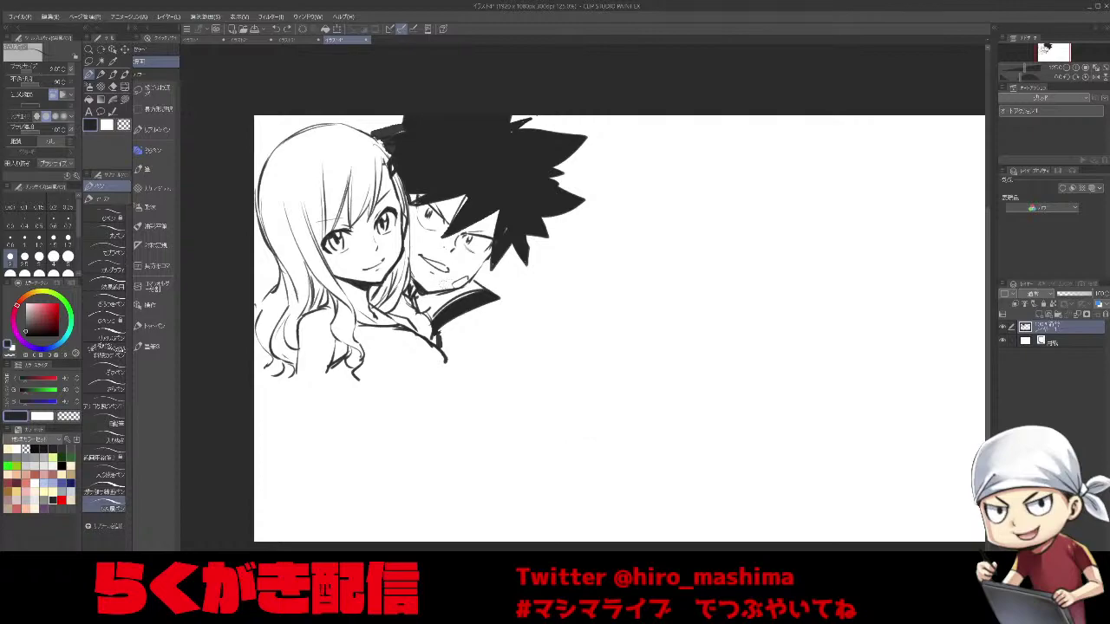
Draw the jacket's front edge lines below the second character's collar and choose a different pen size.
{"action": "left_click_drag", "start_coordinate": [463, 314], "coordinate": [451, 359]}
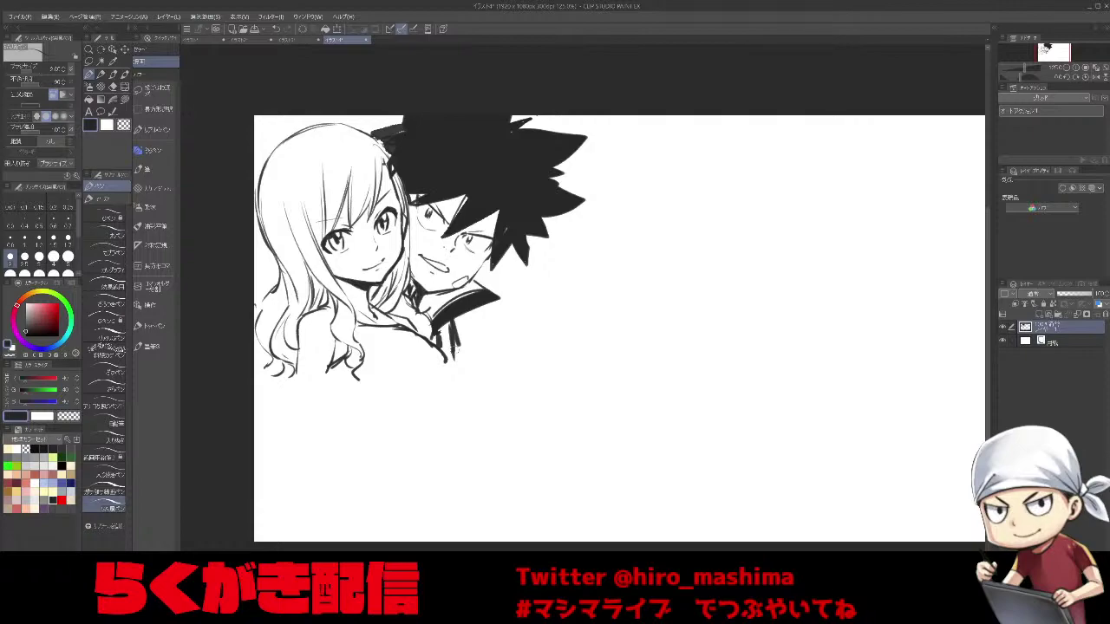
{"action": "scroll", "coordinate": [445, 346], "scroll_direction": "down", "scroll_amount": 1}
{"action": "left_click_drag", "start_coordinate": [528, 309], "coordinate": [508, 442]}
{"action": "scroll", "coordinate": [507, 405], "scroll_direction": "down", "scroll_amount": 1}
{"action": "left_click", "coordinate": [10, 272]}
Move the inked pair slightly down, away from the canvas's upper edge, and apply the transform.
{"action": "scroll", "coordinate": [515, 342], "scroll_direction": "down", "scroll_amount": 1}
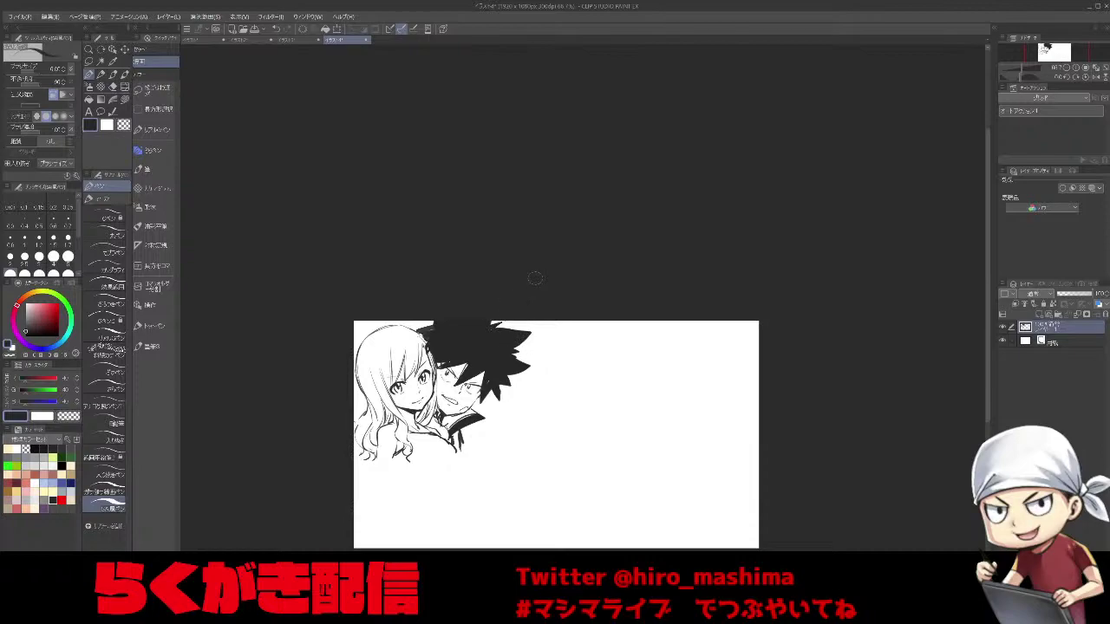
{"action": "key", "text": "ctrl+t"}
{"action": "left_click_drag", "start_coordinate": [493, 404], "coordinate": [499, 443]}
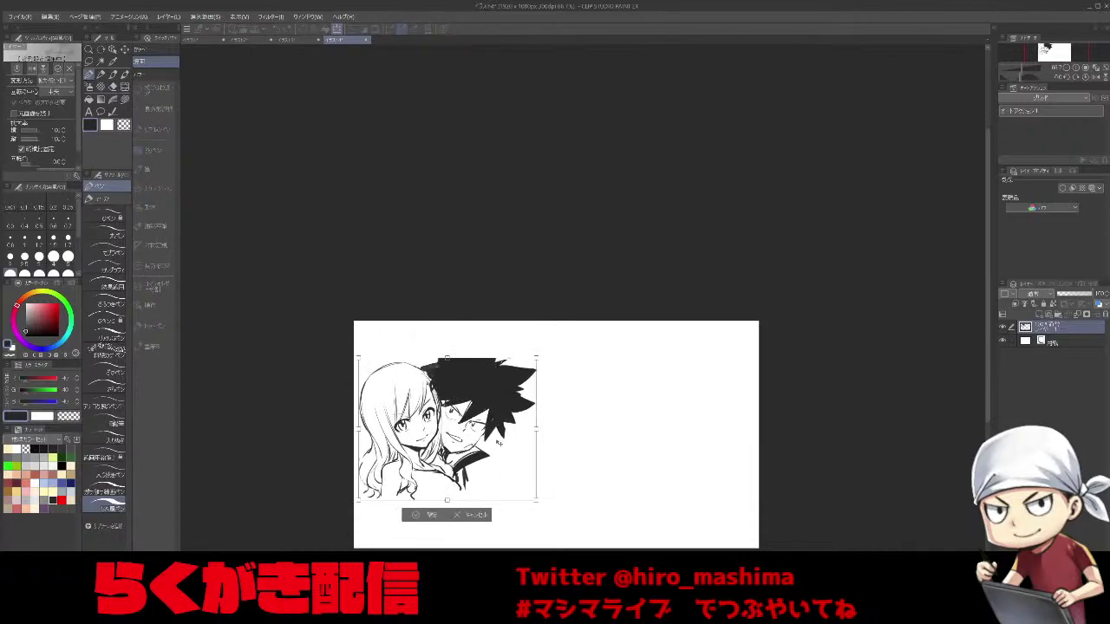
{"action": "left_click", "coordinate": [431, 516]}
Erase the man's spiky black hair above his fringe, keeping his face and front locks.
{"action": "scroll", "coordinate": [386, 495], "scroll_direction": "up", "scroll_amount": 2}
{"action": "key", "text": "minus"}
{"action": "key", "text": "minus"}
{"action": "key", "text": "minus"}
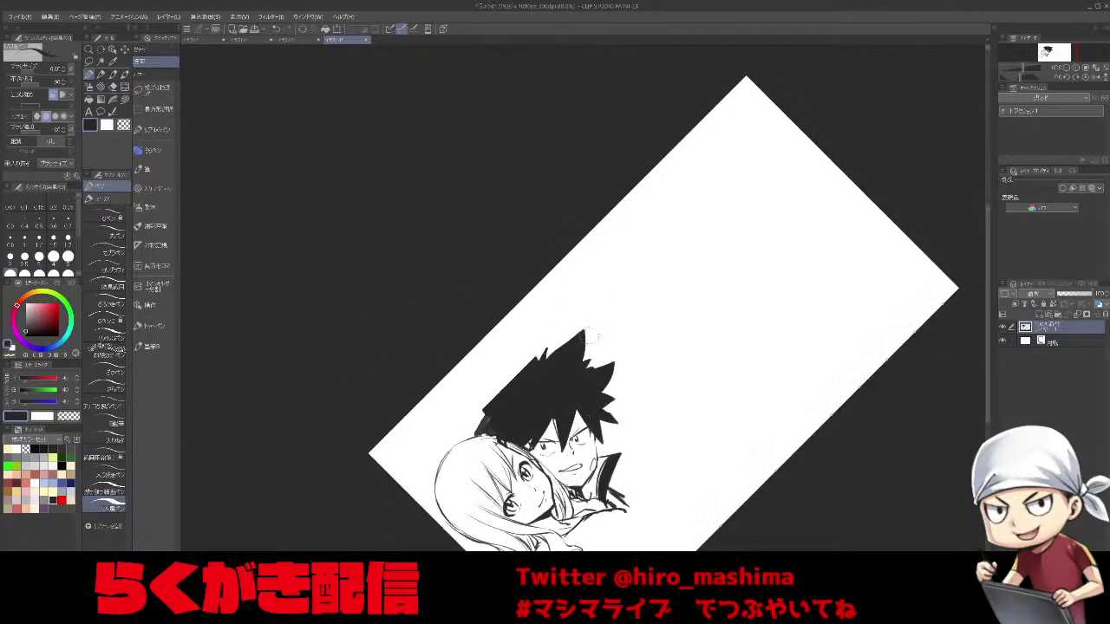
{"action": "left_click_drag", "start_coordinate": [511, 315], "coordinate": [453, 322]}
{"action": "mouse_move", "coordinate": [429, 401]}
{"action": "left_mouse_down"}
{"action": "mouse_move", "coordinate": [509, 348]}
{"action": "mouse_move", "coordinate": [567, 421]}
{"action": "mouse_move", "coordinate": [529, 387]}
{"action": "mouse_move", "coordinate": [563, 429]}
{"action": "mouse_move", "coordinate": [496, 346]}
{"action": "mouse_move", "coordinate": [431, 420]}
{"action": "mouse_move", "coordinate": [508, 372]}
{"action": "mouse_move", "coordinate": [515, 385]}
{"action": "mouse_move", "coordinate": [454, 426]}
{"action": "mouse_move", "coordinate": [463, 436]}
{"action": "mouse_move", "coordinate": [527, 395]}
{"action": "left_mouse_up"}
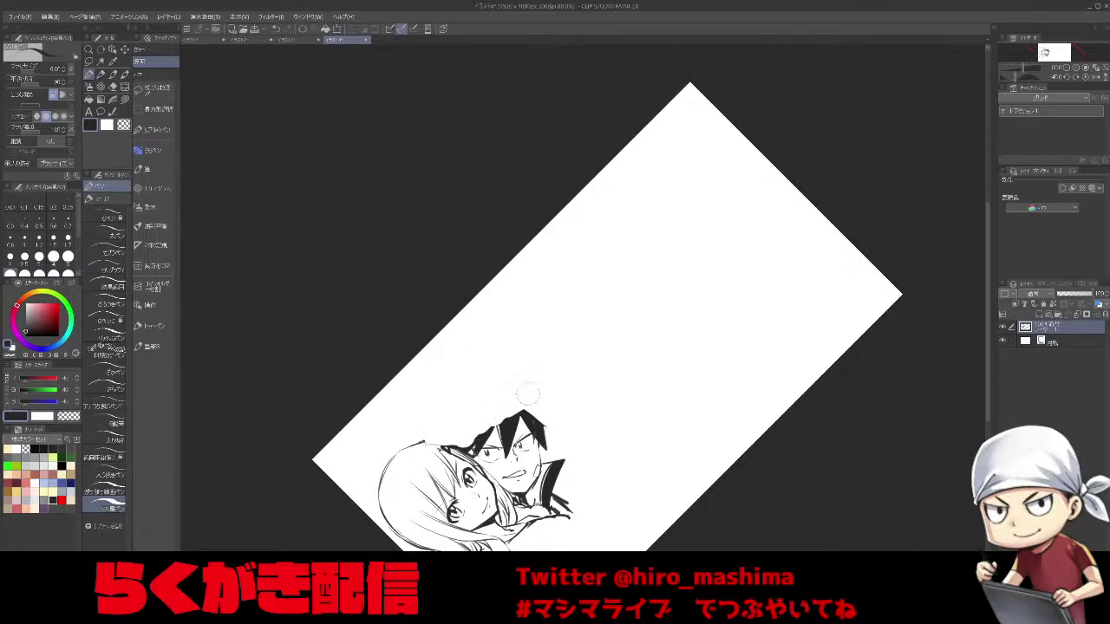
Try a short hair stroke above the man's fringe, undo it, and set up a smaller pen in black.
{"action": "key", "text": "^"}
{"action": "key", "text": "^"}
{"action": "key", "text": "["}
{"action": "left_click_drag", "start_coordinate": [447, 375], "coordinate": [462, 365]}
{"action": "key", "text": "ctrl+z"}
{"action": "key", "text": "["}
{"action": "key", "text": "["}
{"action": "key", "text": "["}
{"action": "key", "text": "["}
{"action": "key", "text": "e"}
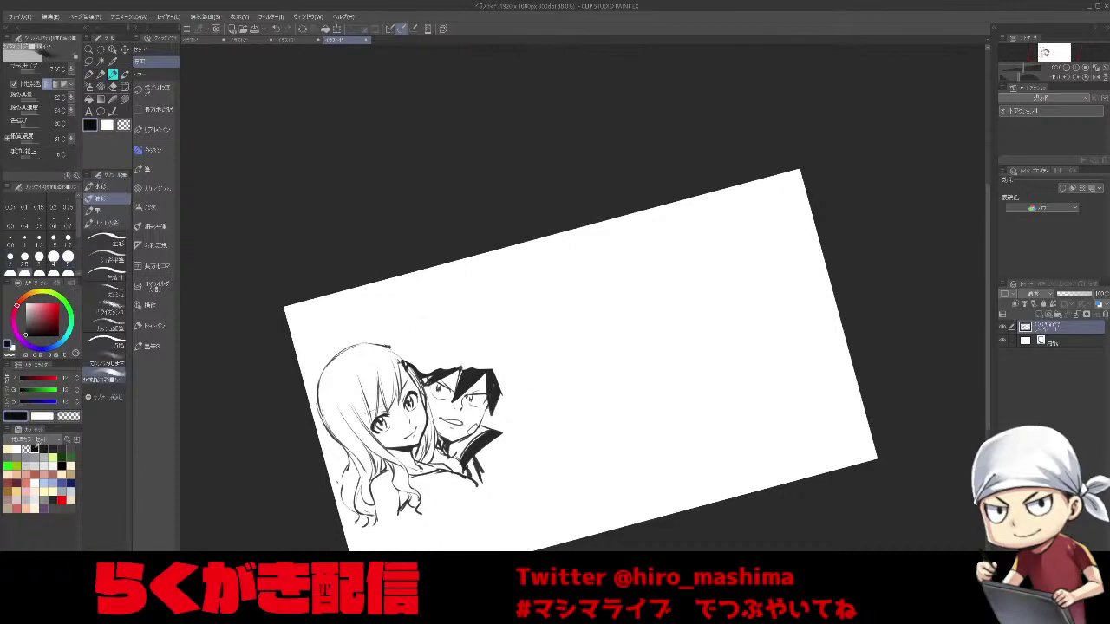
{"action": "key", "text": "p"}
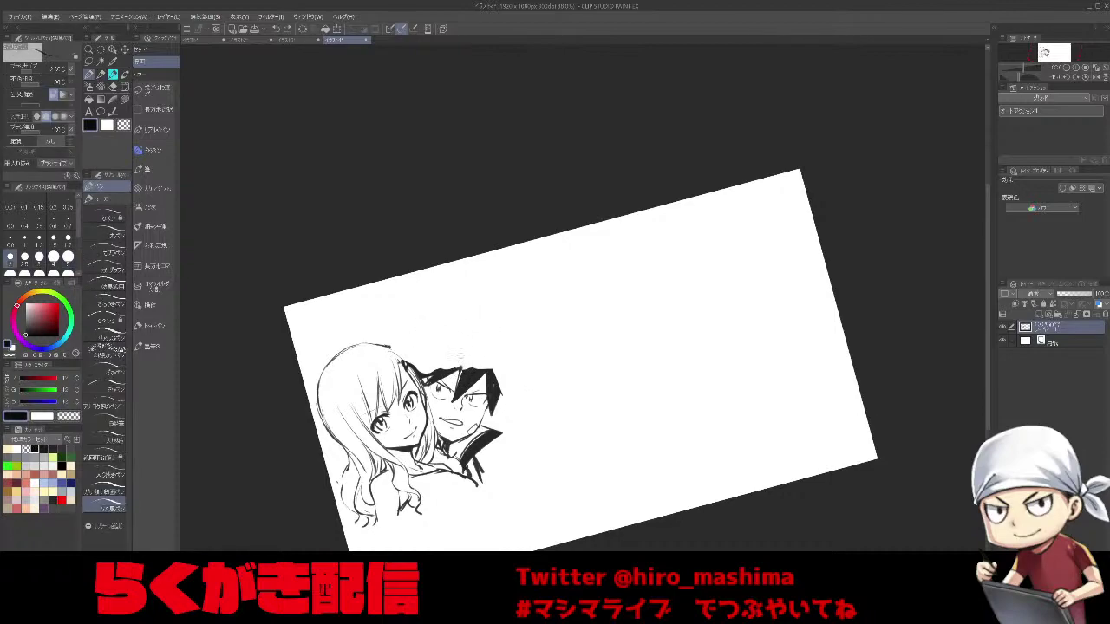
{"action": "key", "text": "^"}
Redraw the man's hair as a closed spiky outline from beside his face over his head, and fill it with black.
{"action": "left_click_drag", "start_coordinate": [506, 337], "coordinate": [485, 389]}
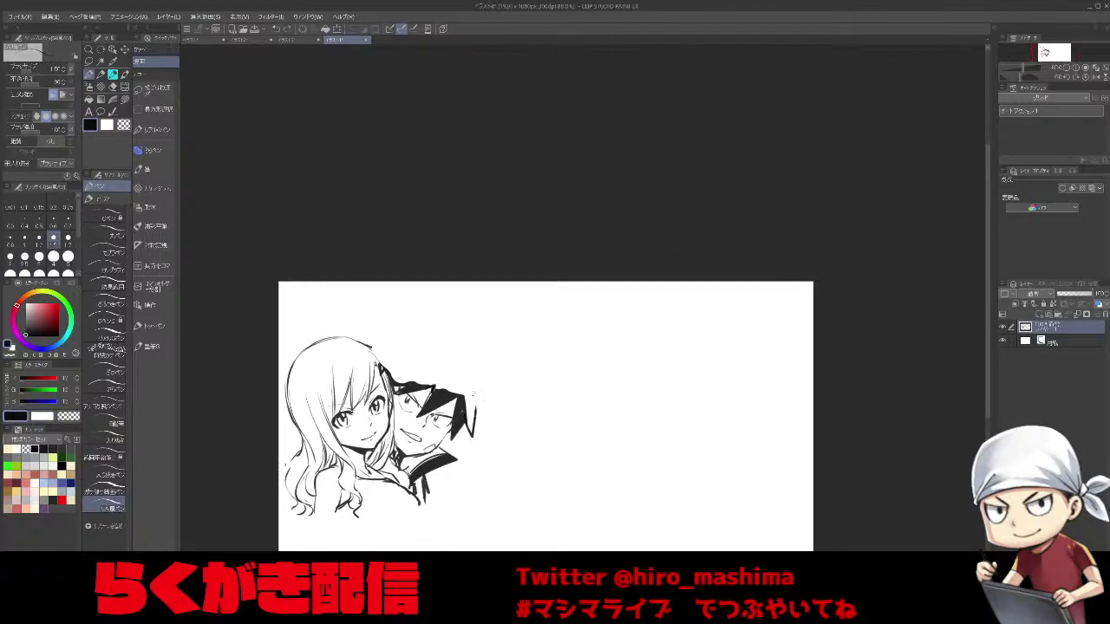
{"action": "key", "text": "ctrl+minus"}
{"action": "left_click_drag", "start_coordinate": [436, 425], "coordinate": [450, 326]}
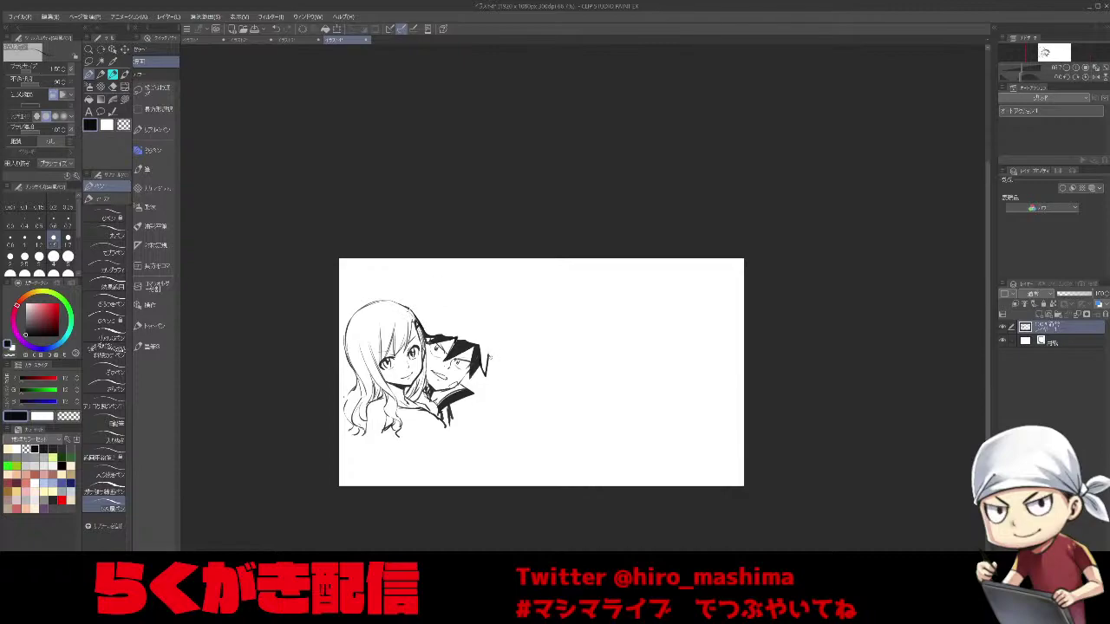
{"action": "key", "text": "ctrl+z"}
{"action": "left_click_drag", "start_coordinate": [510, 363], "coordinate": [496, 334]}
{"action": "mouse_move", "coordinate": [448, 298]}
{"action": "left_mouse_down"}
{"action": "mouse_move", "coordinate": [496, 284]}
{"action": "mouse_move", "coordinate": [486, 312]}
{"action": "mouse_move", "coordinate": [510, 326]}
{"action": "left_mouse_up"}
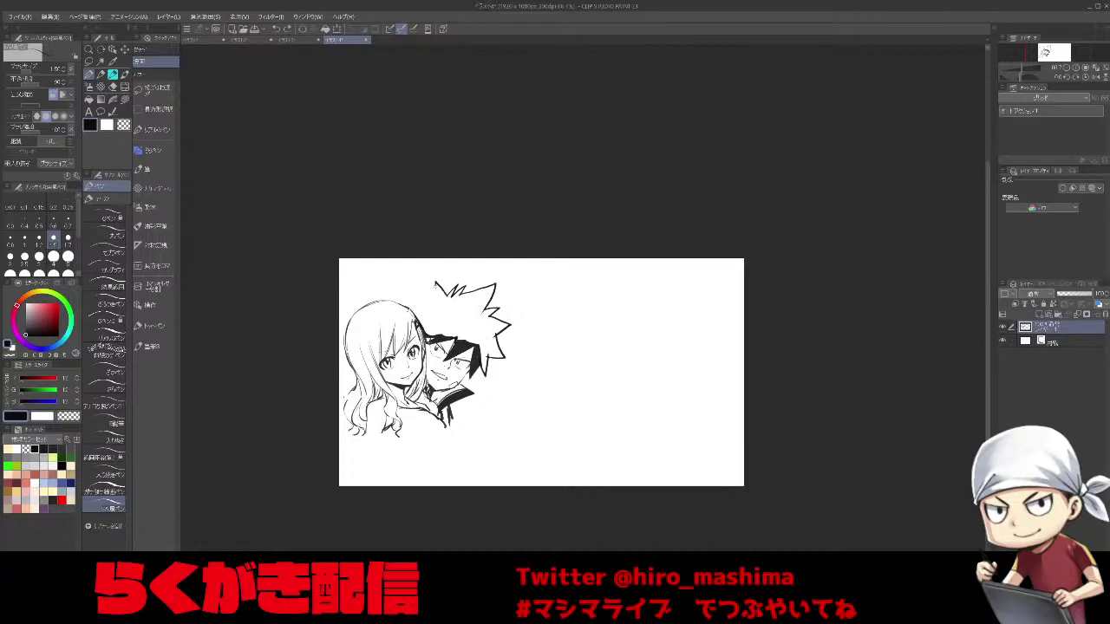
{"action": "left_click_drag", "start_coordinate": [417, 300], "coordinate": [421, 312]}
{"action": "key", "text": "g"}
{"action": "left_click", "coordinate": [485, 337]}
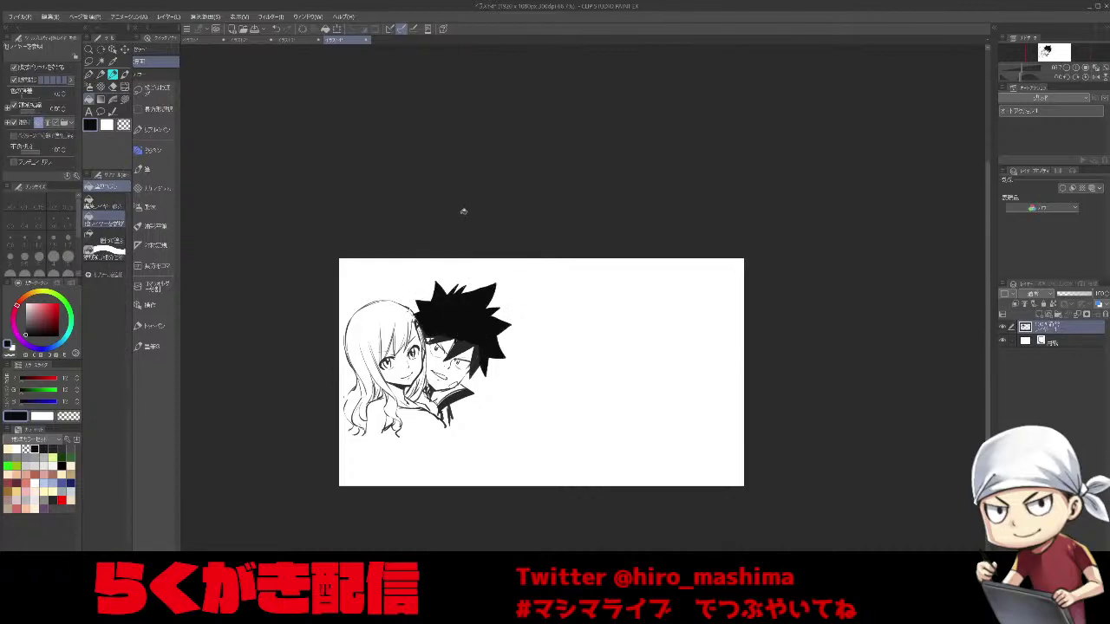
Switch to the rough-edged inking pen and draw a large oval on the blank area below and beside the man.
{"action": "scroll", "coordinate": [462, 332], "scroll_direction": "up", "scroll_amount": 1}
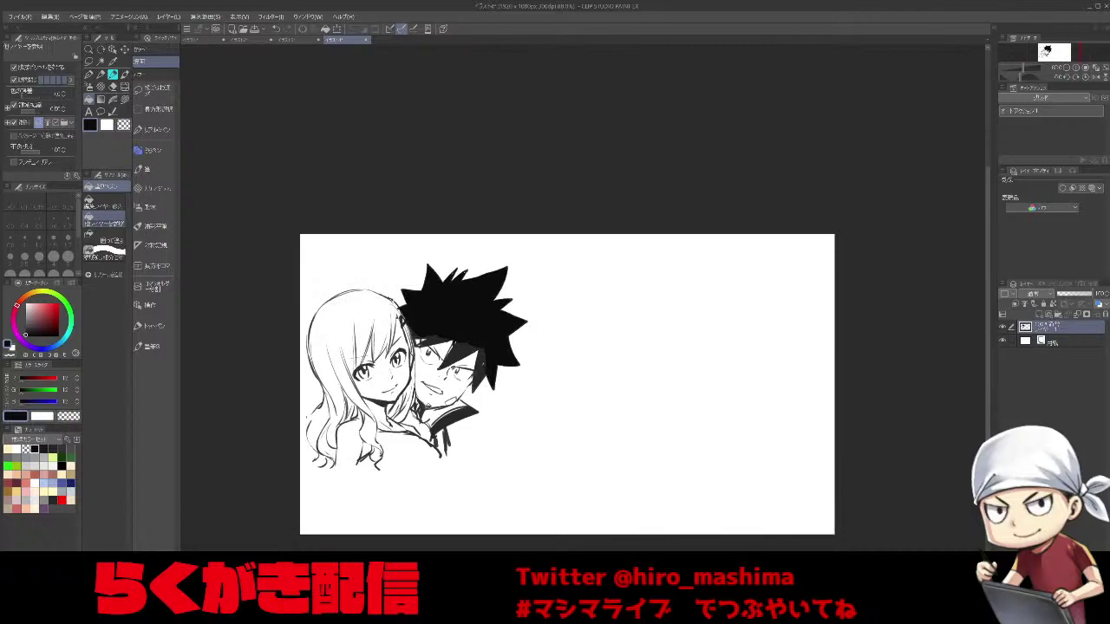
{"action": "key", "text": "p"}
{"action": "left_click_drag", "start_coordinate": [416, 397], "coordinate": [428, 410]}
{"action": "key", "text": "bracketleft"}
{"action": "key", "text": "bracketleft"}
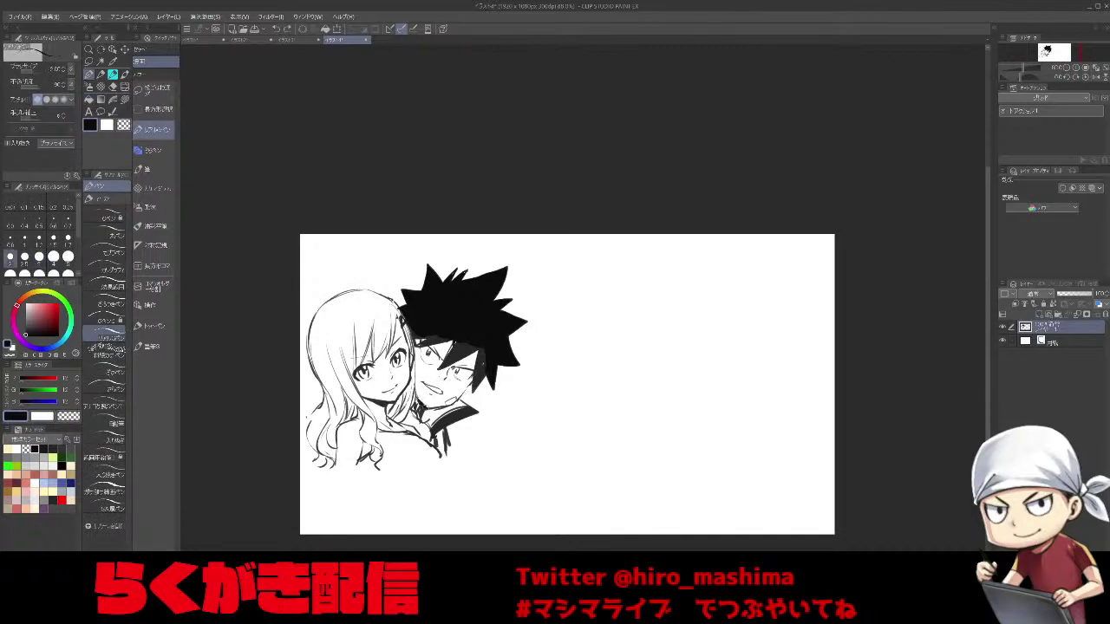
{"action": "left_click", "coordinate": [105, 503]}
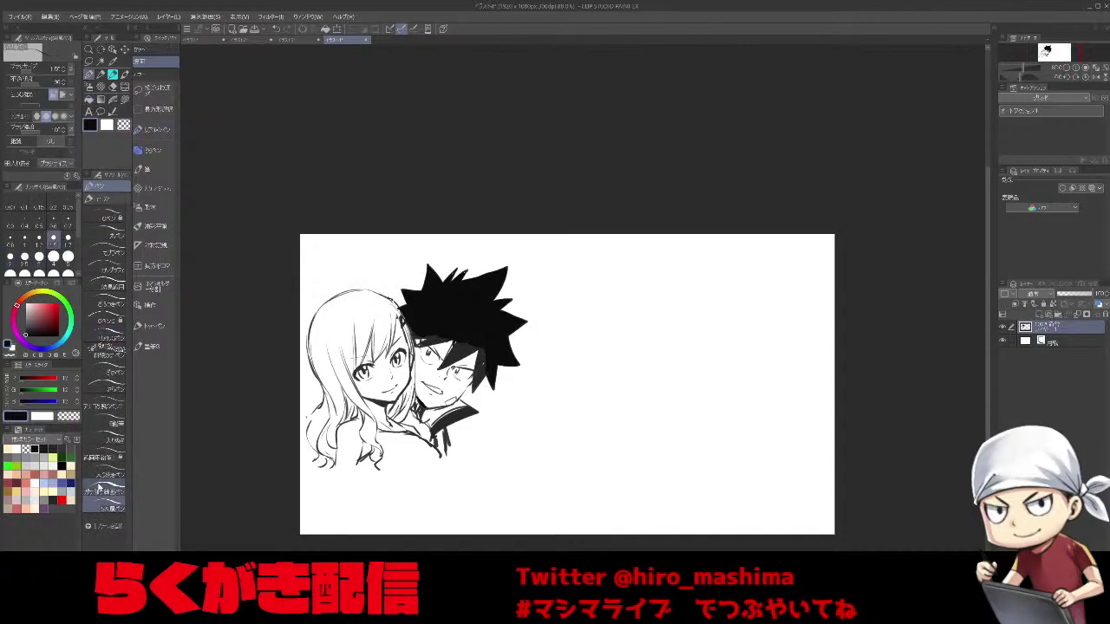
{"action": "left_click", "coordinate": [155, 130]}
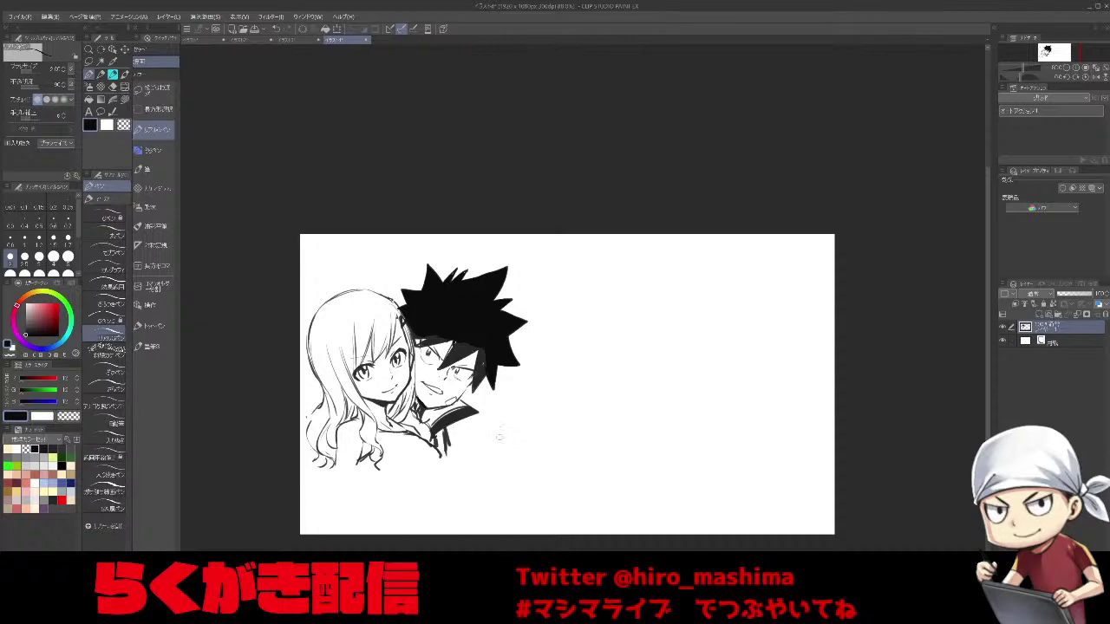
{"action": "left_click_drag", "start_coordinate": [706, 396], "coordinate": [658, 403]}
{"action": "mouse_move", "coordinate": [435, 493]}
{"action": "left_mouse_down"}
{"action": "mouse_move", "coordinate": [511, 433]}
{"action": "mouse_move", "coordinate": [519, 442]}
{"action": "mouse_move", "coordinate": [474, 509]}
{"action": "left_mouse_up"}
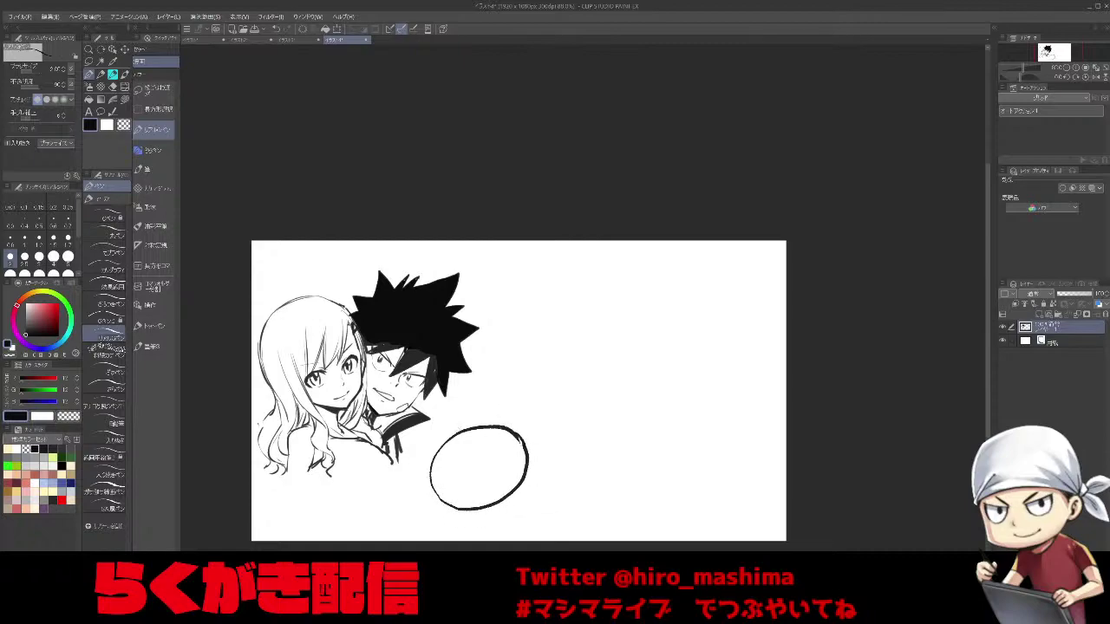
Draw pointed sun rays around the oval and a smirking face inside it, undoing stray strokes.
{"action": "left_click_drag", "start_coordinate": [520, 434], "coordinate": [526, 467]}
{"action": "mouse_move", "coordinate": [431, 465]}
{"action": "left_mouse_down"}
{"action": "mouse_move", "coordinate": [411, 489]}
{"action": "mouse_move", "coordinate": [486, 514]}
{"action": "mouse_move", "coordinate": [462, 524]}
{"action": "mouse_move", "coordinate": [538, 480]}
{"action": "left_mouse_up"}
{"action": "mouse_move", "coordinate": [428, 469]}
{"action": "left_mouse_down"}
{"action": "mouse_move", "coordinate": [456, 432]}
{"action": "mouse_move", "coordinate": [522, 432]}
{"action": "mouse_move", "coordinate": [466, 476]}
{"action": "mouse_move", "coordinate": [493, 465]}
{"action": "left_mouse_up"}
{"action": "key", "text": "ctrl+z"}
{"action": "key", "text": "ctrl+z"}
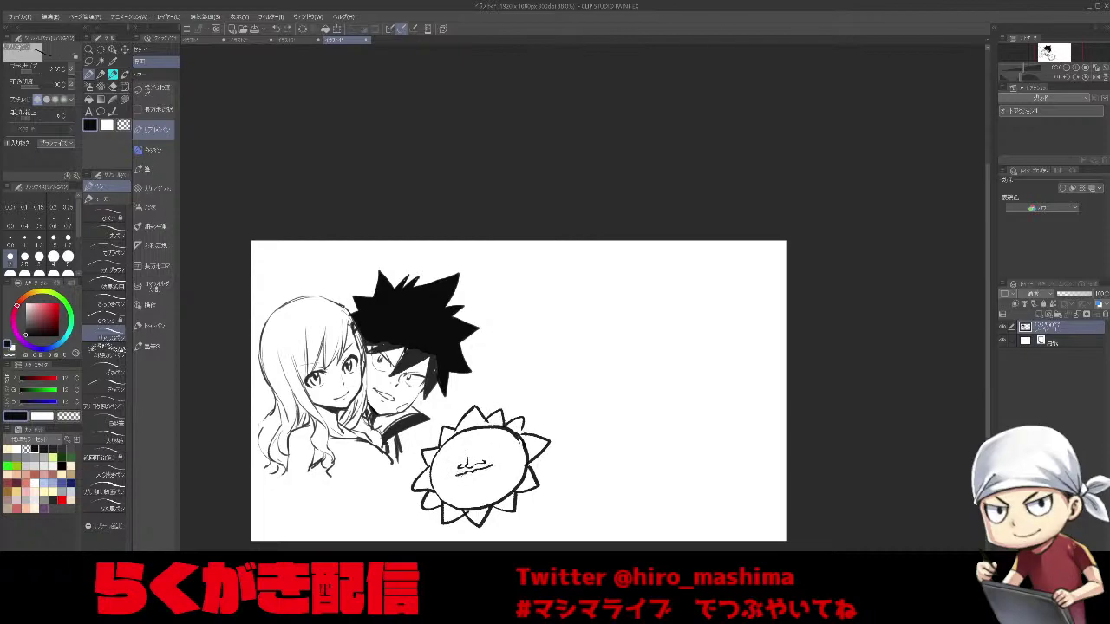
{"action": "mouse_move", "coordinate": [480, 464]}
{"action": "left_mouse_down"}
{"action": "mouse_move", "coordinate": [496, 465]}
{"action": "mouse_move", "coordinate": [451, 480]}
{"action": "mouse_move", "coordinate": [459, 455]}
{"action": "mouse_move", "coordinate": [497, 441]}
{"action": "mouse_move", "coordinate": [463, 438]}
{"action": "left_mouse_up"}
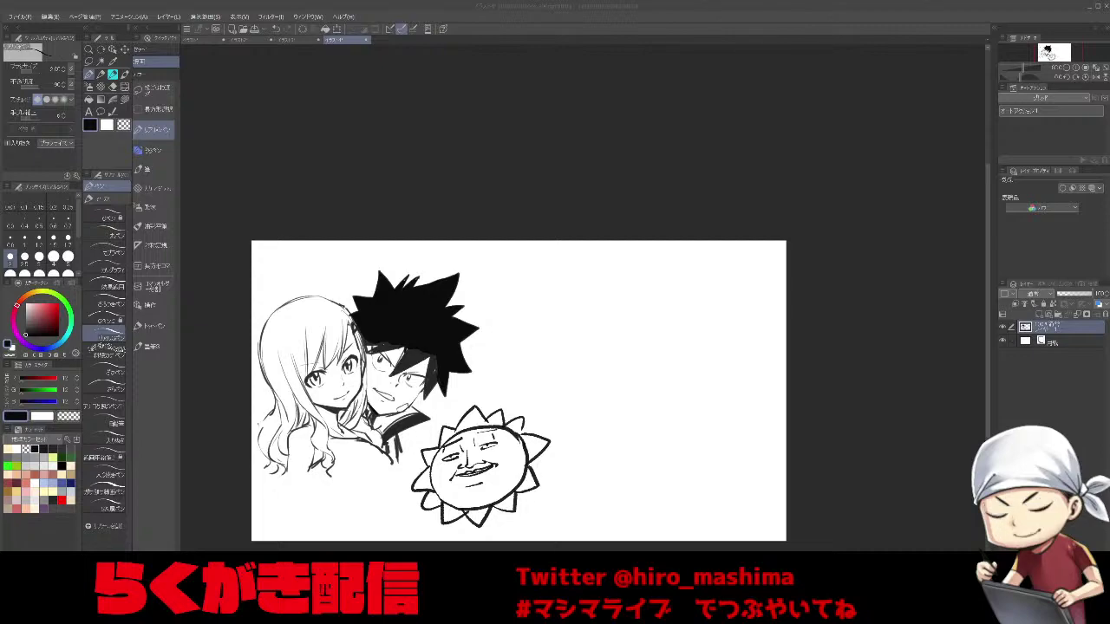
Draw a new female face's cheek, chin, jaw and ear on the blank canvas area to the right of the pair.
{"action": "mouse_move", "coordinate": [561, 285]}
{"action": "left_mouse_down"}
{"action": "mouse_move", "coordinate": [571, 352]}
{"action": "mouse_move", "coordinate": [526, 284]}
{"action": "mouse_move", "coordinate": [554, 330]}
{"action": "left_mouse_up"}
{"action": "mouse_move", "coordinate": [555, 279]}
{"action": "left_mouse_down"}
{"action": "mouse_move", "coordinate": [553, 347]}
{"action": "mouse_move", "coordinate": [582, 400]}
{"action": "left_mouse_up"}
{"action": "key", "text": "ctrl+z"}
{"action": "key", "text": "minus"}
{"action": "key", "text": "minus"}
{"action": "left_click_drag", "start_coordinate": [614, 315], "coordinate": [540, 339]}
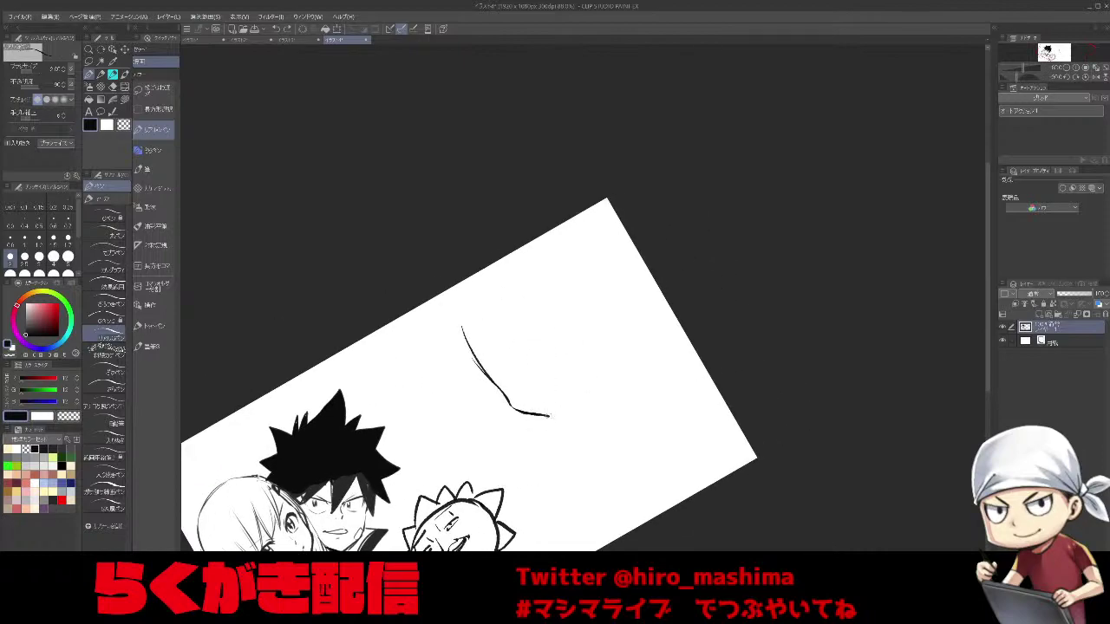
{"action": "key", "text": "asciicircum"}
{"action": "key", "text": "asciicircum"}
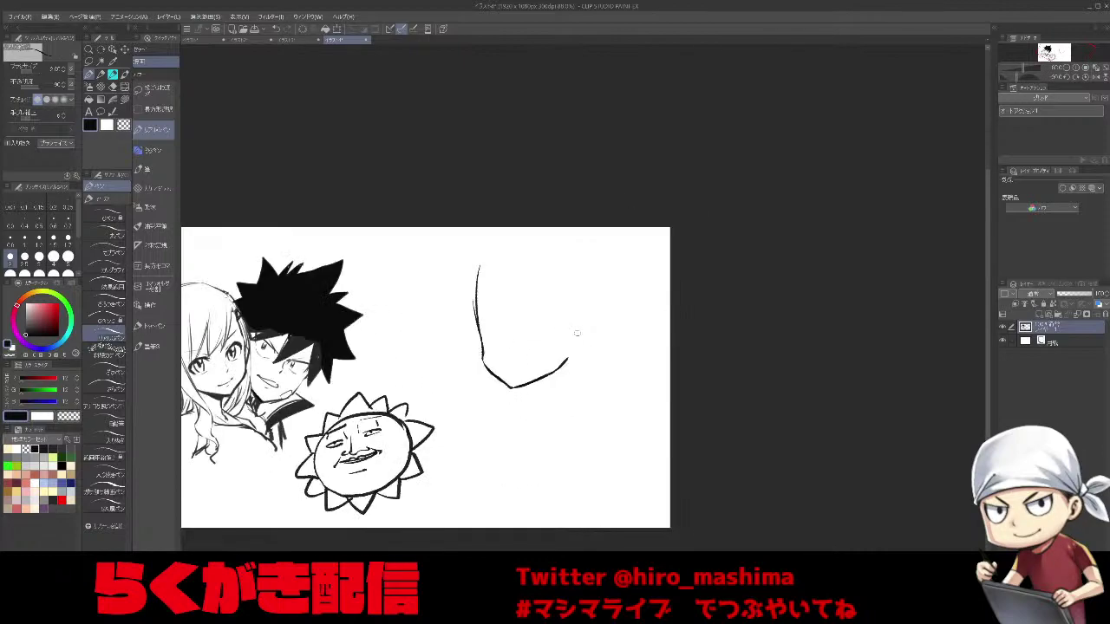
{"action": "left_click_drag", "start_coordinate": [590, 345], "coordinate": [569, 360]}
Draw both of the new girl's eyes with lashes and shaded irises, redoing faulty strokes.
{"action": "left_click_drag", "start_coordinate": [482, 325], "coordinate": [505, 336]}
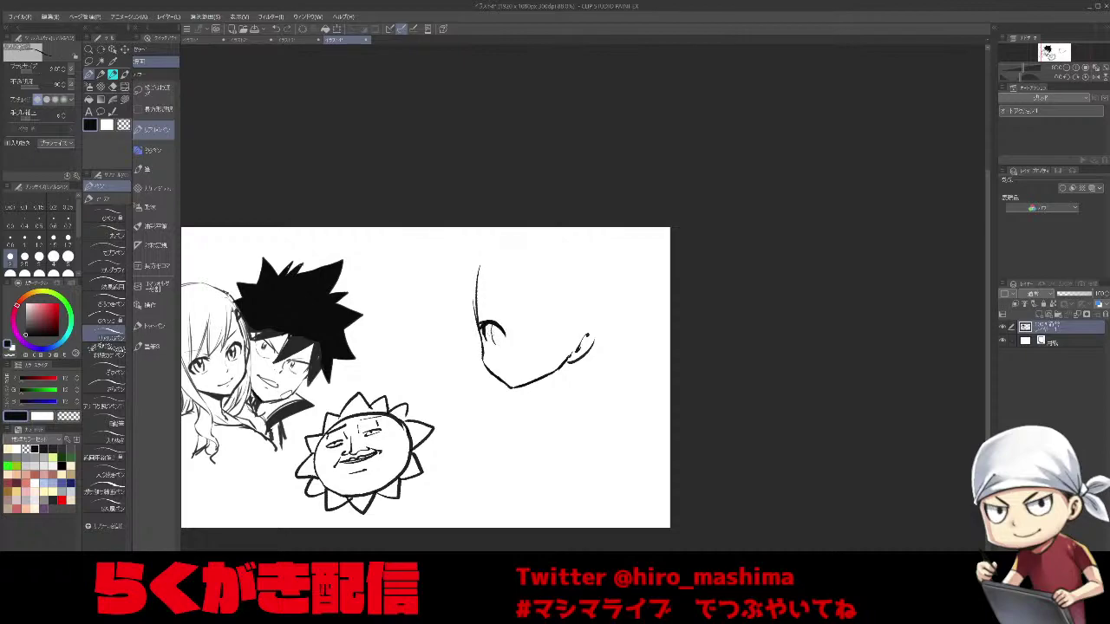
{"action": "mouse_move", "coordinate": [504, 331]}
{"action": "left_mouse_down"}
{"action": "mouse_move", "coordinate": [503, 346]}
{"action": "mouse_move", "coordinate": [484, 316]}
{"action": "left_mouse_up"}
{"action": "key", "text": "ctrl+z"}
{"action": "mouse_move", "coordinate": [488, 324]}
{"action": "left_mouse_down"}
{"action": "mouse_move", "coordinate": [481, 315]}
{"action": "mouse_move", "coordinate": [483, 341]}
{"action": "mouse_move", "coordinate": [504, 346]}
{"action": "left_mouse_up"}
{"action": "left_click_drag", "start_coordinate": [544, 332], "coordinate": [560, 345]}
{"action": "left_click_drag", "start_coordinate": [556, 339], "coordinate": [563, 334]}
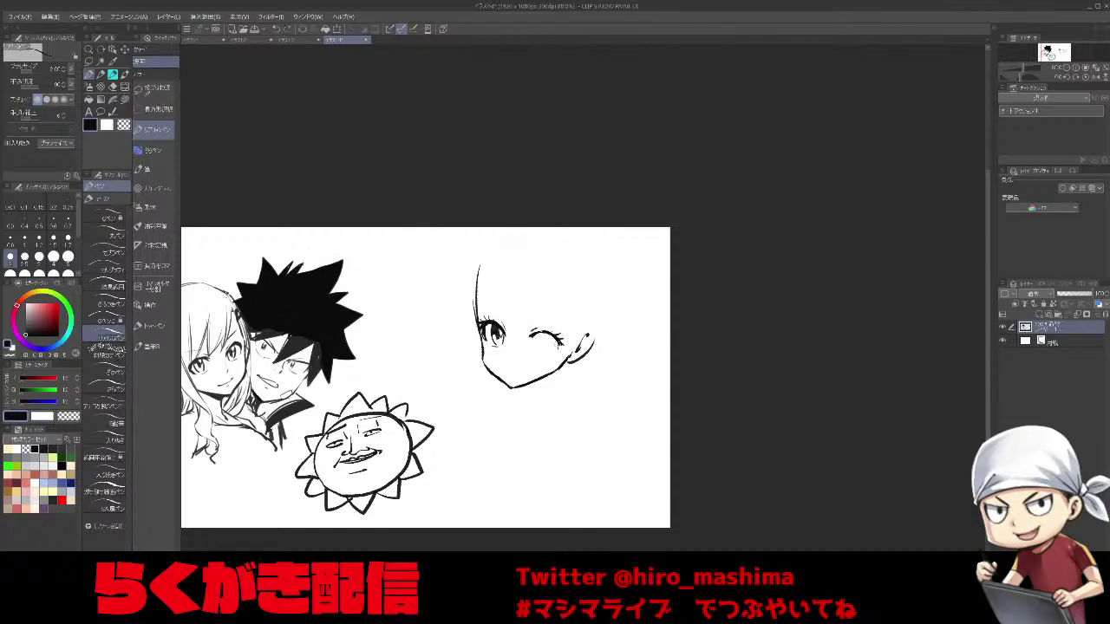
{"action": "key", "text": "ctrl+z"}
{"action": "left_click_drag", "start_coordinate": [541, 334], "coordinate": [541, 349]}
Draw a small nose and a slightly smiling mouth on the new girl's face.
{"action": "key", "text": "^"}
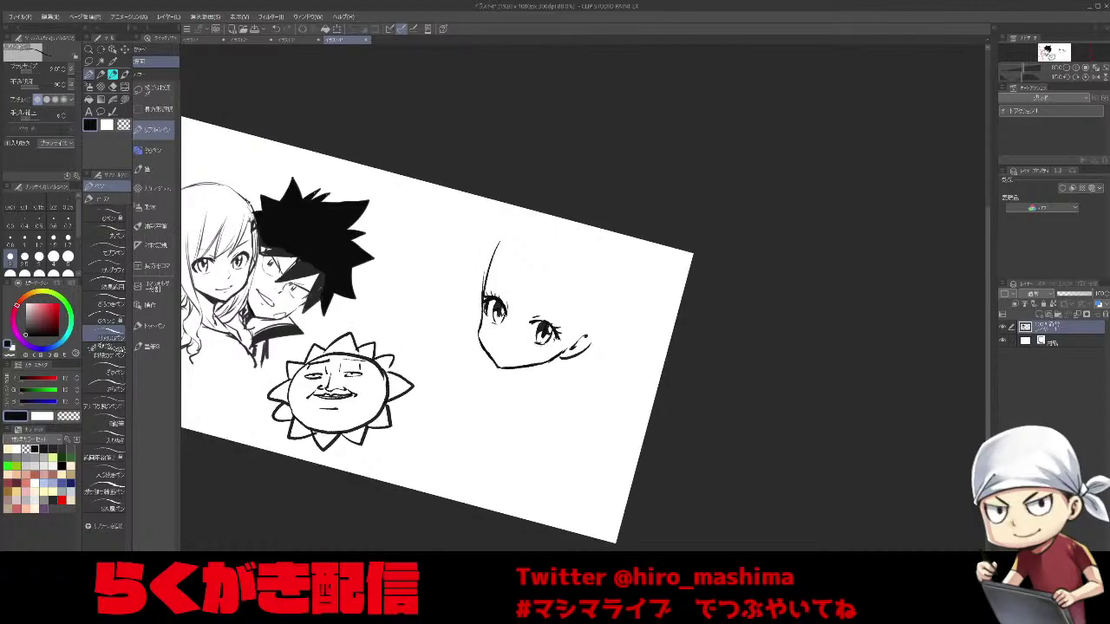
{"action": "key", "text": "minus"}
{"action": "key", "text": "minus"}
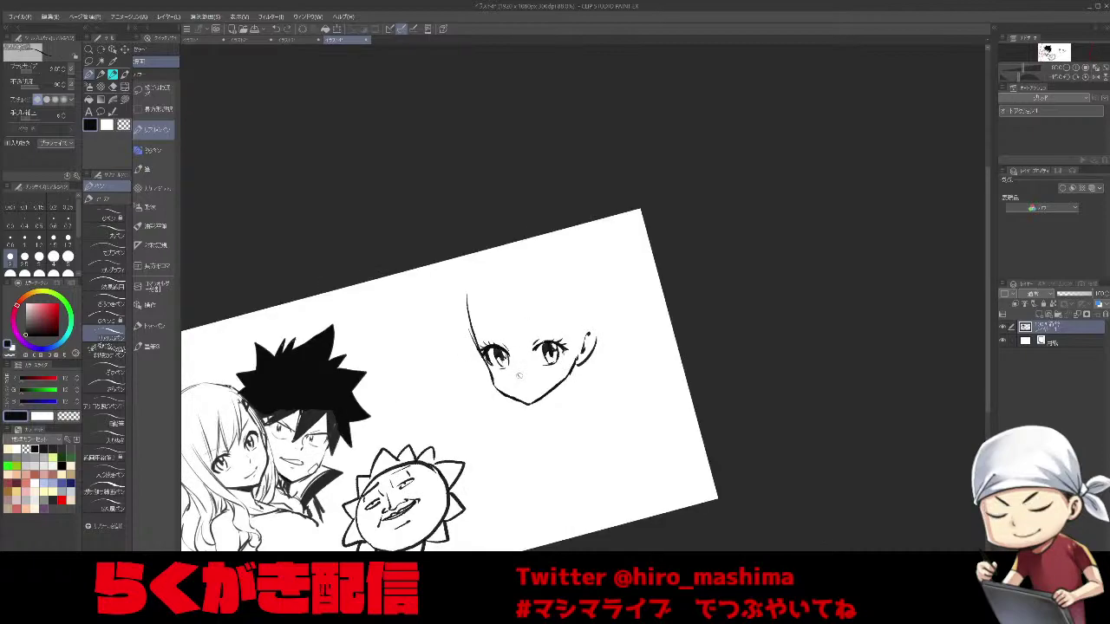
{"action": "key", "text": "minus"}
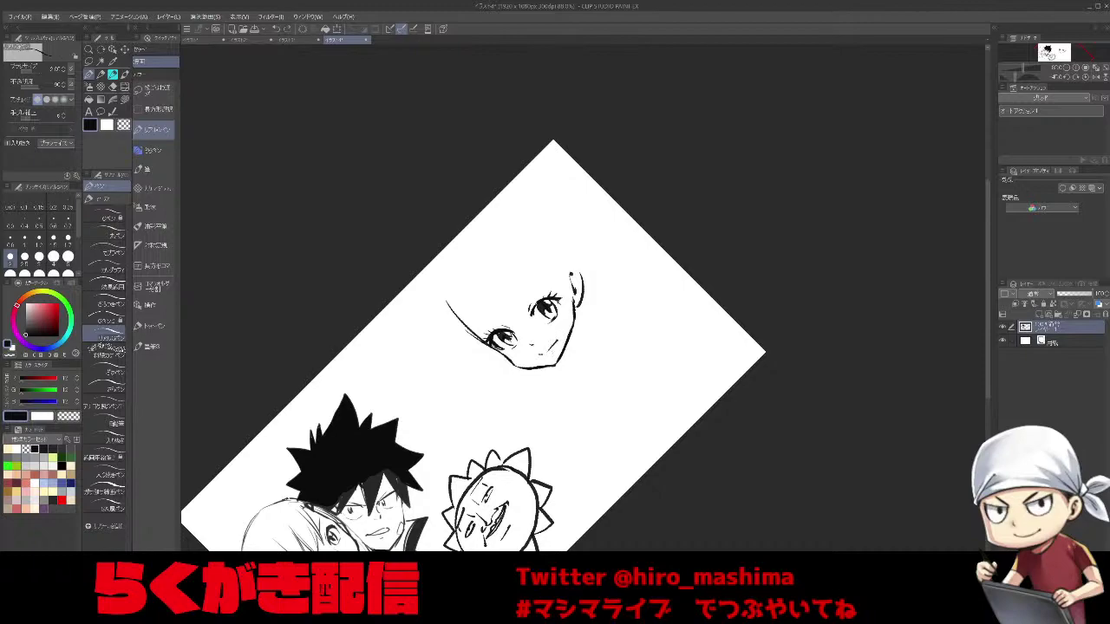
{"action": "key", "text": "asciicircum"}
{"action": "key", "text": "asciicircum"}
{"action": "key", "text": "asciicircum"}
Draw the new girl's eyebrow, first fringe strand and side hair lines along her cheek, undoing misplaced strokes.
{"action": "left_click_drag", "start_coordinate": [555, 286], "coordinate": [542, 329]}
{"action": "key", "text": "ctrl+z"}
{"action": "left_click_drag", "start_coordinate": [496, 302], "coordinate": [581, 310]}
{"action": "key", "text": "ctrl+minus"}
{"action": "left_click_drag", "start_coordinate": [519, 266], "coordinate": [514, 359]}
{"action": "key", "text": "ctrl+z"}
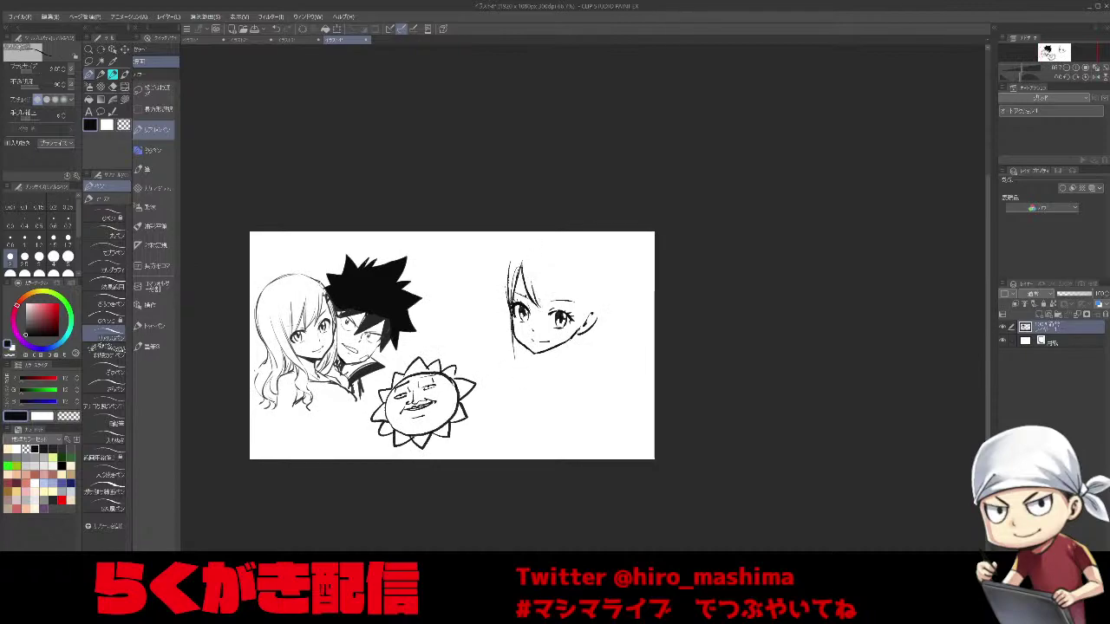
Increase the pen size and draw pointed fringe strands across the new girl's forehead towards her ear.
{"action": "key", "text": "bracketright"}
{"action": "key", "text": "bracketright"}
{"action": "left_click_drag", "start_coordinate": [545, 276], "coordinate": [559, 309]}
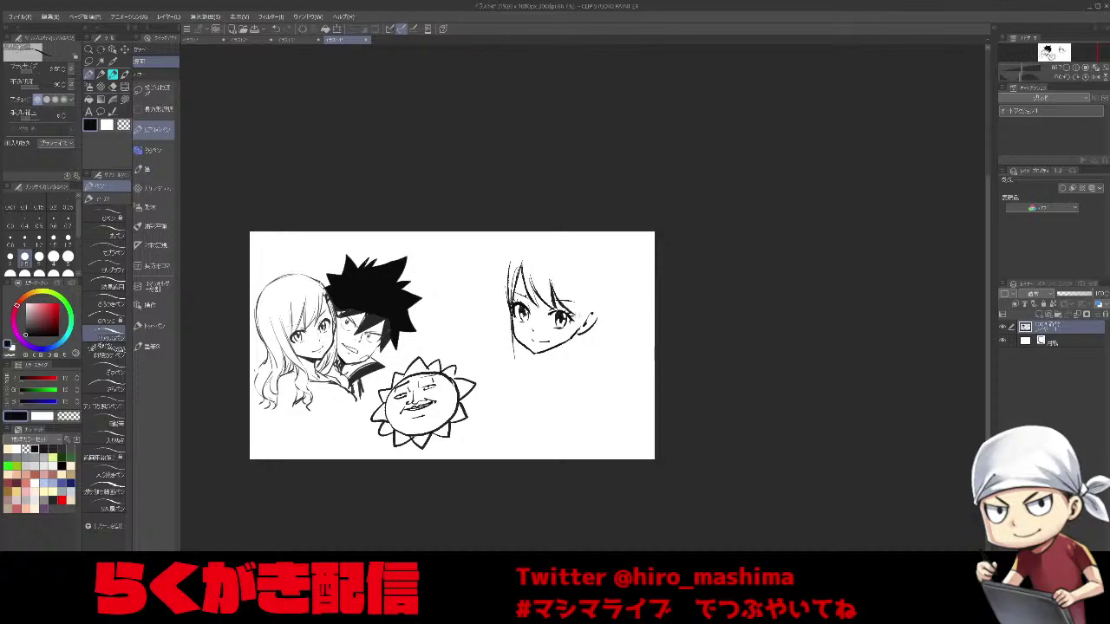
{"action": "mouse_move", "coordinate": [569, 272]}
{"action": "left_mouse_down"}
{"action": "mouse_move", "coordinate": [575, 313]}
{"action": "mouse_move", "coordinate": [562, 336]}
{"action": "left_mouse_up"}
{"action": "key", "text": "ctrl+plus"}
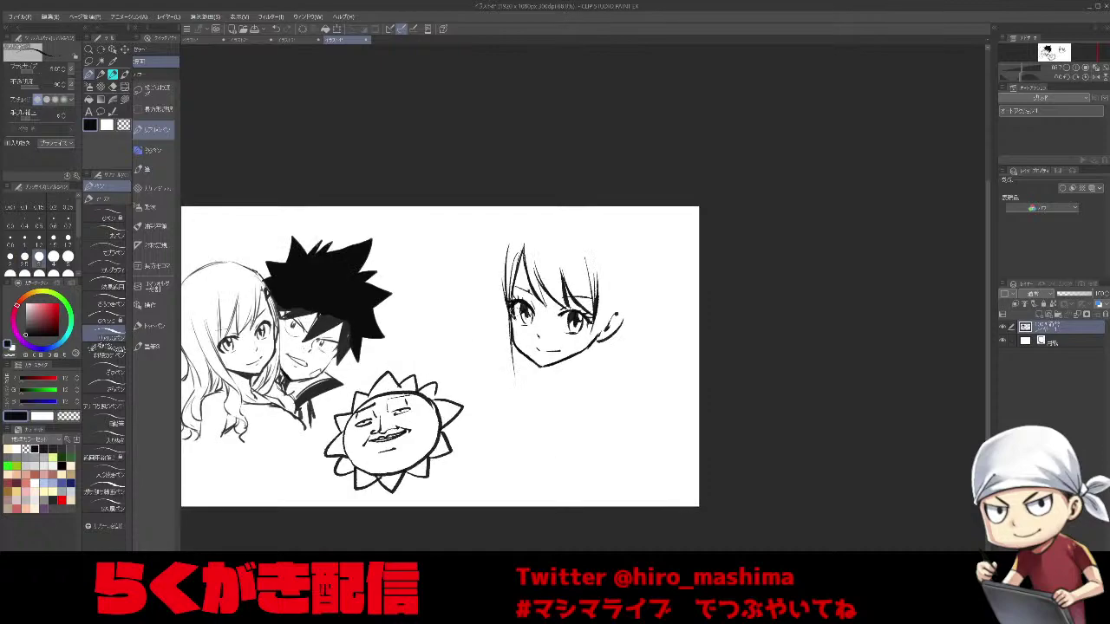
{"action": "key", "text": "ctrl+z"}
{"action": "key", "text": "minus"}
{"action": "key", "text": "asciicircum"}
{"action": "left_click_drag", "start_coordinate": [558, 313], "coordinate": [531, 368]}
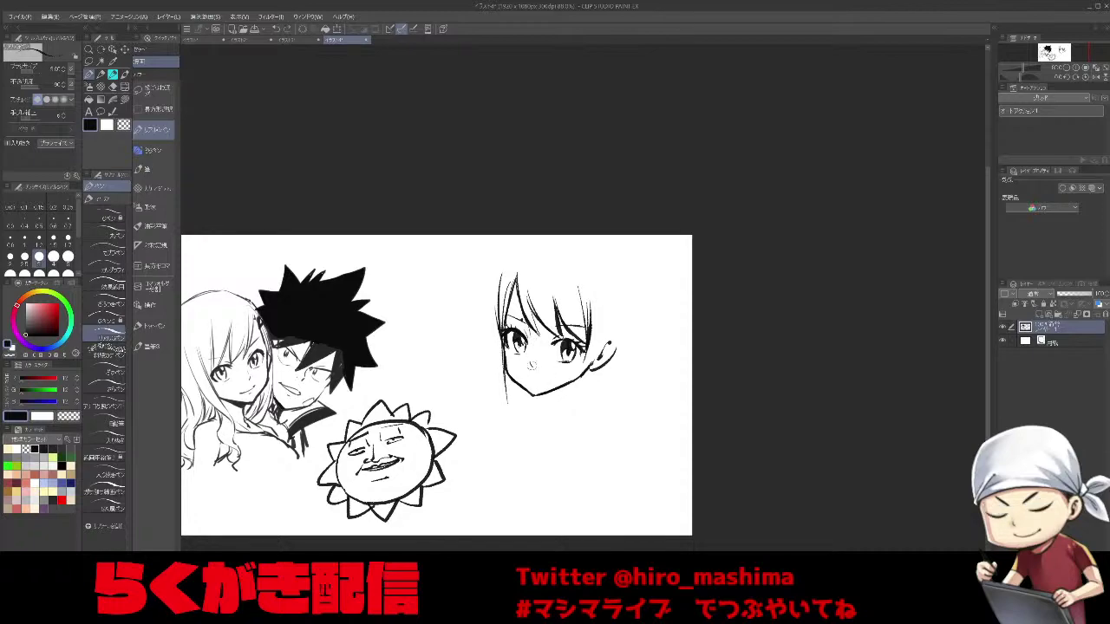
Draw long side locks hanging past the new girl's jaw on both sides of her face.
{"action": "key", "text": "minus"}
{"action": "key", "text": "minus"}
{"action": "key", "text": "minus"}
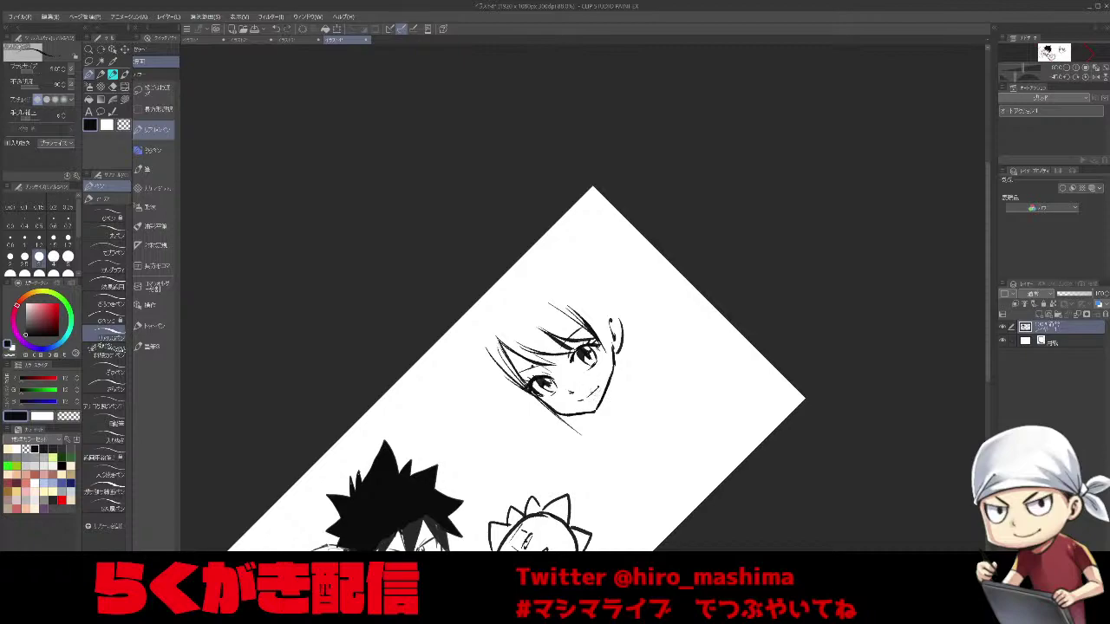
{"action": "key", "text": "asciicircum"}
{"action": "key", "text": "asciicircum"}
{"action": "key", "text": "asciicircum"}
{"action": "key", "text": "ctrl+minus"}
{"action": "left_click_drag", "start_coordinate": [597, 340], "coordinate": [575, 401]}
{"action": "left_click_drag", "start_coordinate": [532, 270], "coordinate": [522, 407]}
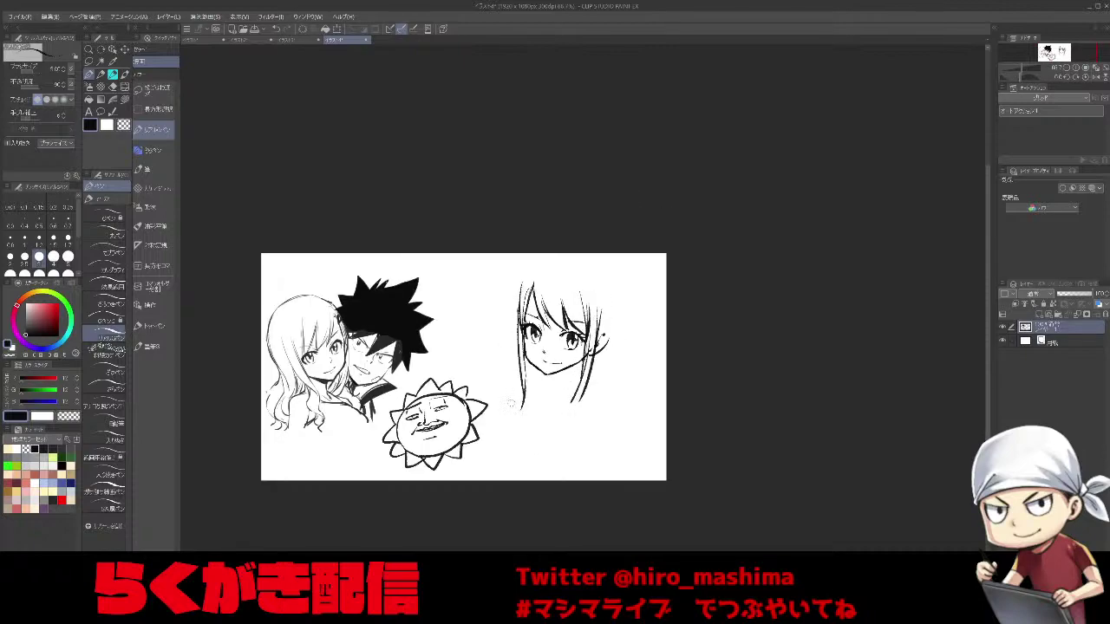
Draw the rounded outline of the new girl's hair over the crown and down the back of her head.
{"action": "left_click_drag", "start_coordinate": [522, 299], "coordinate": [537, 269]}
{"action": "left_click_drag", "start_coordinate": [619, 307], "coordinate": [618, 333]}
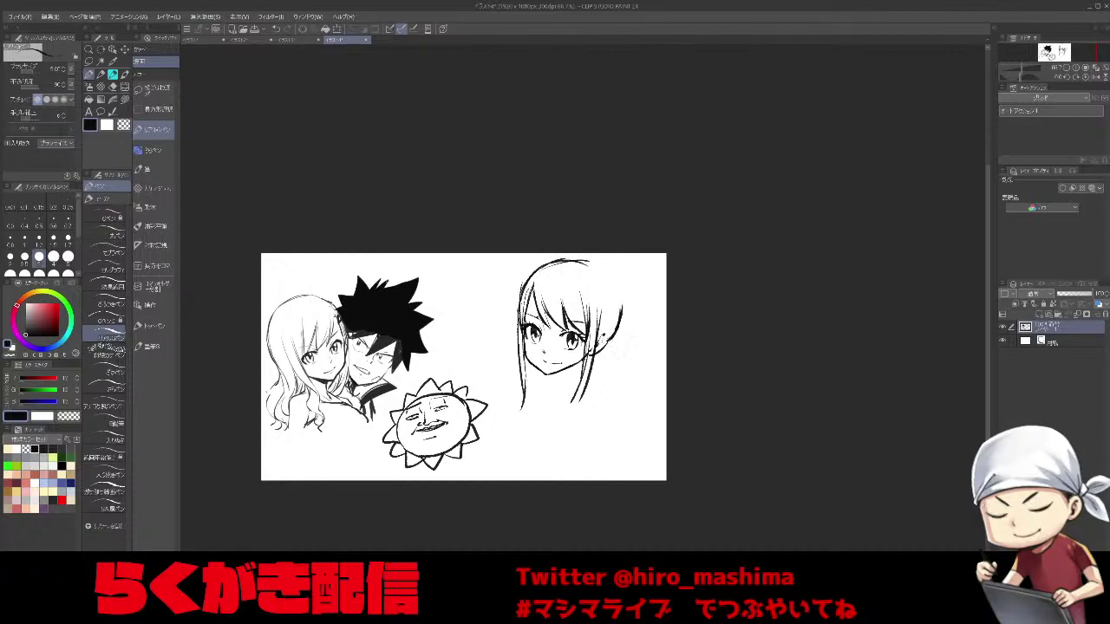
{"action": "left_click_drag", "start_coordinate": [583, 261], "coordinate": [618, 289]}
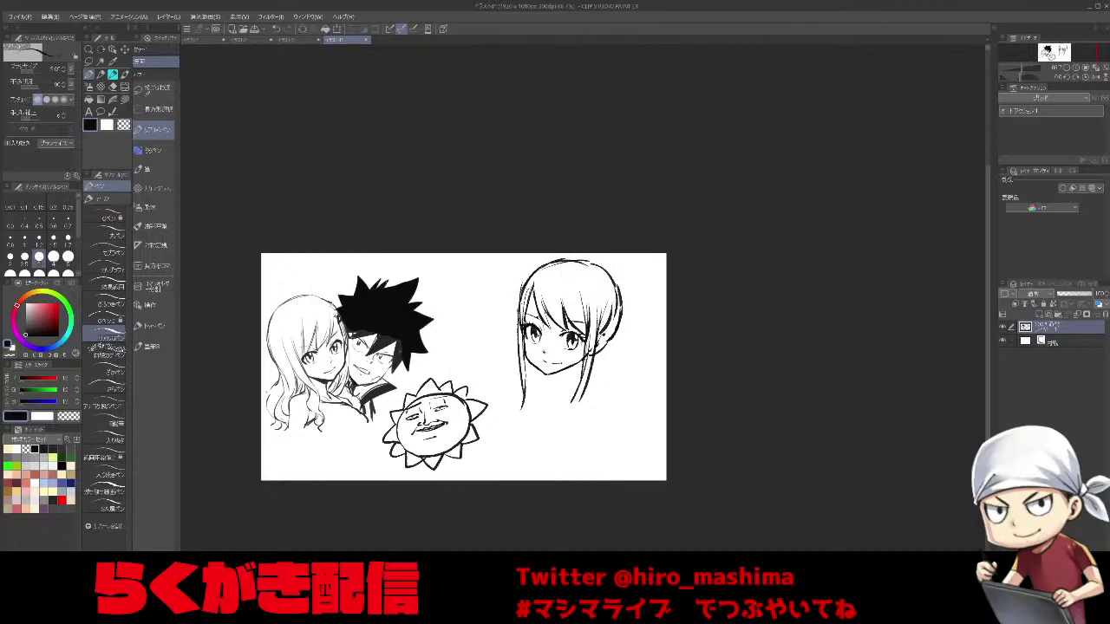
Try to sketch a tied side ponytail beside the new girl's head.
{"action": "mouse_move", "coordinate": [515, 280]}
{"action": "left_mouse_down"}
{"action": "mouse_move", "coordinate": [504, 333]}
{"action": "mouse_move", "coordinate": [519, 353]}
{"action": "left_mouse_up"}
{"action": "key", "text": "minus"}
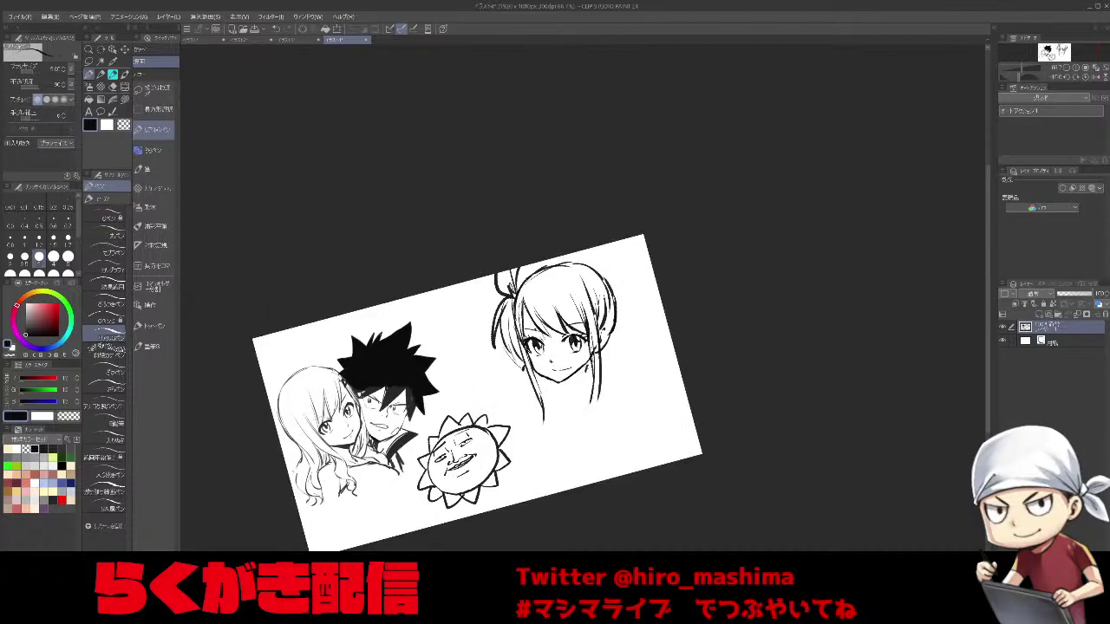
{"action": "key", "text": "asciicircum"}
{"action": "left_click_drag", "start_coordinate": [503, 324], "coordinate": [506, 316]}
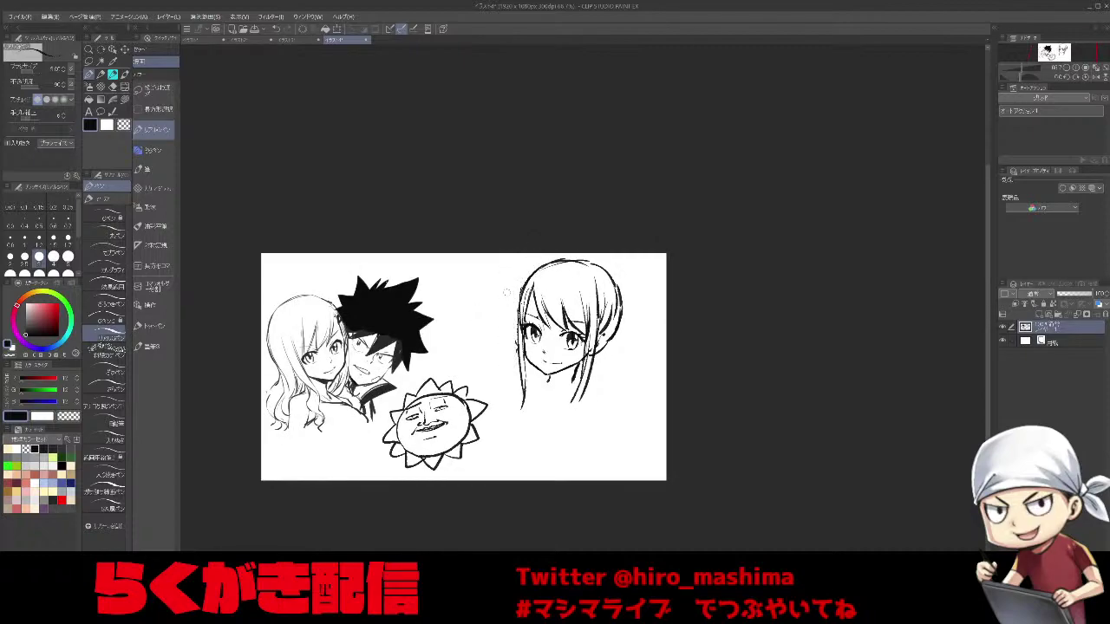
Draw the new girl's neck, dark choker and collar lines between her side locks, undoing misplaced strokes.
{"action": "mouse_move", "coordinate": [573, 375]}
{"action": "left_mouse_down"}
{"action": "mouse_move", "coordinate": [576, 389]}
{"action": "mouse_move", "coordinate": [532, 386]}
{"action": "left_mouse_up"}
{"action": "key", "text": "ctrl+z"}
{"action": "mouse_move", "coordinate": [547, 377]}
{"action": "left_mouse_down"}
{"action": "mouse_move", "coordinate": [563, 392]}
{"action": "mouse_move", "coordinate": [545, 383]}
{"action": "mouse_move", "coordinate": [545, 413]}
{"action": "mouse_move", "coordinate": [581, 402]}
{"action": "mouse_move", "coordinate": [562, 425]}
{"action": "mouse_move", "coordinate": [556, 403]}
{"action": "left_mouse_up"}
{"action": "key", "text": "ctrl+z"}
{"action": "key", "text": "ctrl+z"}
{"action": "key", "text": "ctrl+z"}
{"action": "key", "text": "ctrl+z"}
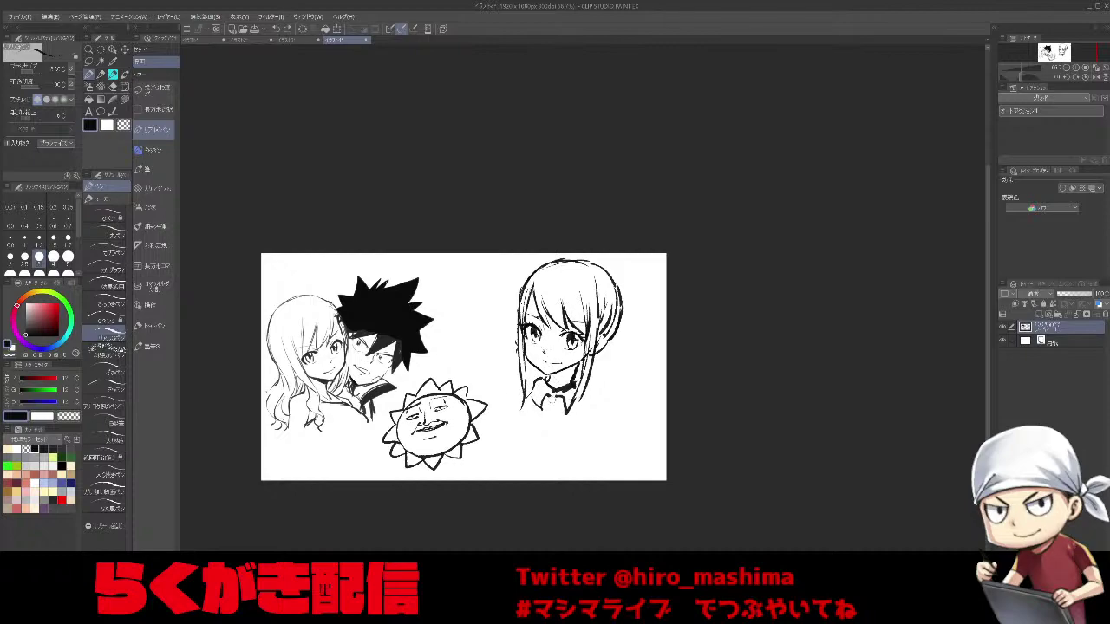
Draw the new girl's collar ribbon and rough in her shoulders and upper arms below the side locks, undoing a misplaced stroke.
{"action": "mouse_move", "coordinate": [550, 397]}
{"action": "left_mouse_down"}
{"action": "mouse_move", "coordinate": [545, 414]}
{"action": "mouse_move", "coordinate": [562, 422]}
{"action": "left_mouse_up"}
{"action": "left_click_drag", "start_coordinate": [565, 398], "coordinate": [569, 428]}
{"action": "left_click_drag", "start_coordinate": [529, 368], "coordinate": [518, 433]}
{"action": "mouse_move", "coordinate": [537, 397]}
{"action": "left_mouse_down"}
{"action": "mouse_move", "coordinate": [501, 422]}
{"action": "mouse_move", "coordinate": [504, 452]}
{"action": "left_mouse_up"}
{"action": "mouse_move", "coordinate": [587, 381]}
{"action": "left_mouse_down"}
{"action": "mouse_move", "coordinate": [619, 415]}
{"action": "mouse_move", "coordinate": [621, 440]}
{"action": "mouse_move", "coordinate": [598, 441]}
{"action": "mouse_move", "coordinate": [603, 460]}
{"action": "left_mouse_up"}
{"action": "left_click_drag", "start_coordinate": [595, 394], "coordinate": [602, 459]}
{"action": "key", "text": "ctrl+z"}
Draw the front contours of the new girl's torso and her tied ponytails behind the shoulders, undoing a misplaced stroke.
{"action": "mouse_move", "coordinate": [541, 408]}
{"action": "left_mouse_down"}
{"action": "mouse_move", "coordinate": [526, 440]}
{"action": "mouse_move", "coordinate": [535, 469]}
{"action": "mouse_move", "coordinate": [526, 415]}
{"action": "left_mouse_up"}
{"action": "mouse_move", "coordinate": [534, 425]}
{"action": "left_mouse_down"}
{"action": "mouse_move", "coordinate": [550, 414]}
{"action": "mouse_move", "coordinate": [535, 458]}
{"action": "left_mouse_up"}
{"action": "left_click_drag", "start_coordinate": [512, 424], "coordinate": [531, 467]}
{"action": "left_click_drag", "start_coordinate": [512, 428], "coordinate": [538, 467]}
{"action": "left_click_drag", "start_coordinate": [505, 451], "coordinate": [517, 461]}
{"action": "mouse_move", "coordinate": [619, 361]}
{"action": "left_mouse_down"}
{"action": "mouse_move", "coordinate": [632, 379]}
{"action": "mouse_move", "coordinate": [628, 366]}
{"action": "mouse_move", "coordinate": [606, 391]}
{"action": "left_mouse_up"}
{"action": "key", "text": "ctrl+z"}
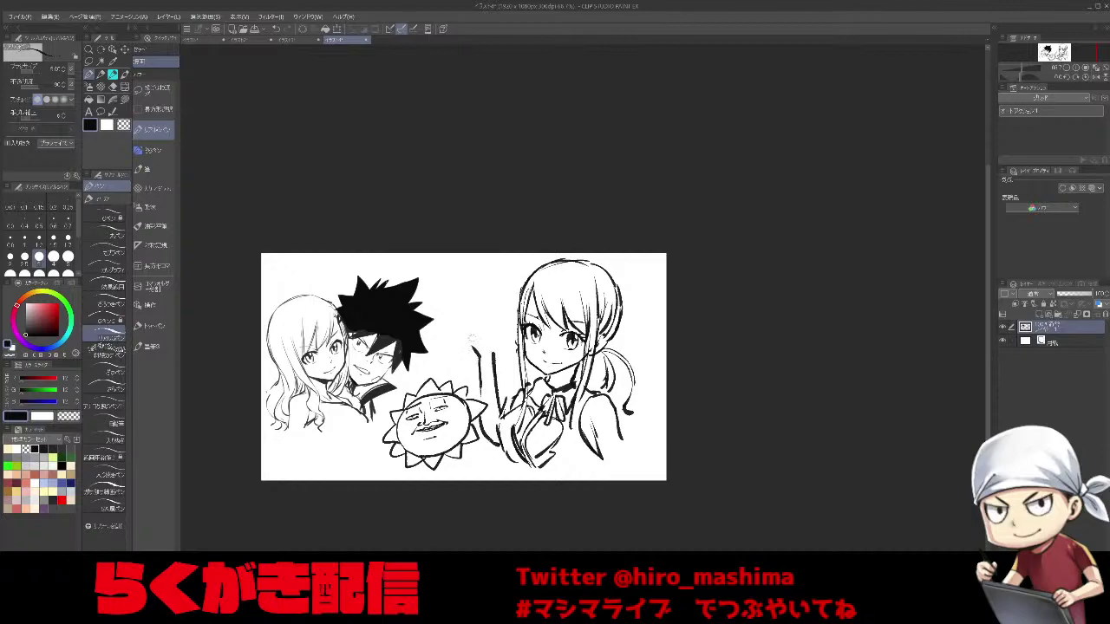
Draw the new girl's raised hand holding a key and refine the tied hair on the same side.
{"action": "mouse_move", "coordinate": [491, 317]}
{"action": "left_mouse_down"}
{"action": "mouse_move", "coordinate": [496, 339]}
{"action": "mouse_move", "coordinate": [483, 333]}
{"action": "mouse_move", "coordinate": [491, 273]}
{"action": "left_mouse_up"}
{"action": "left_click_drag", "start_coordinate": [516, 353], "coordinate": [503, 375]}
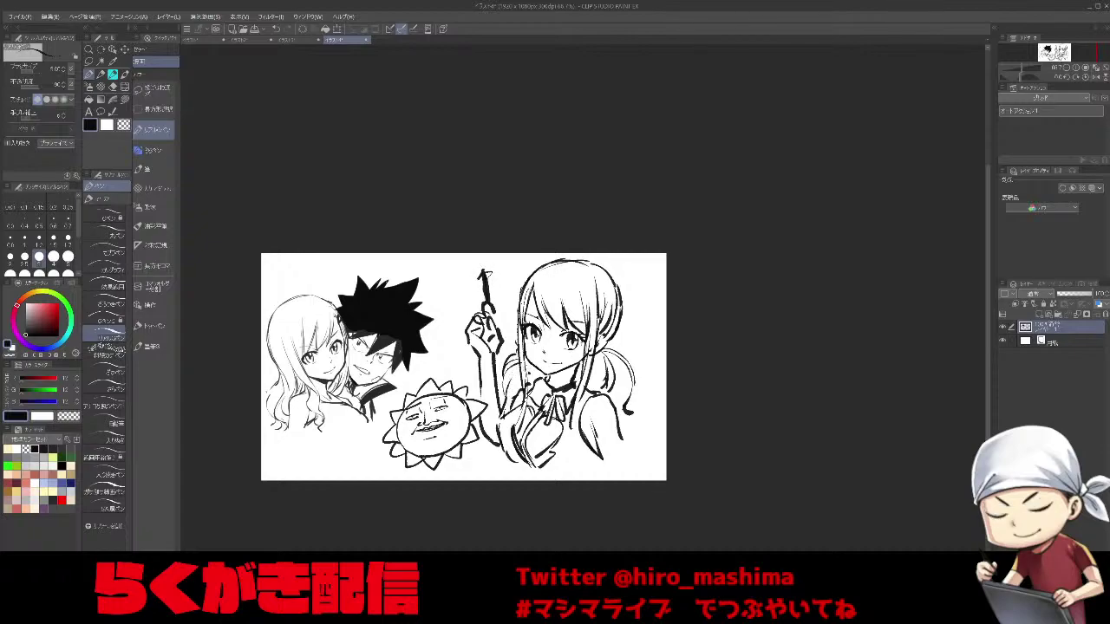
{"action": "scroll", "coordinate": [524, 369], "scroll_direction": "up", "scroll_amount": 3}
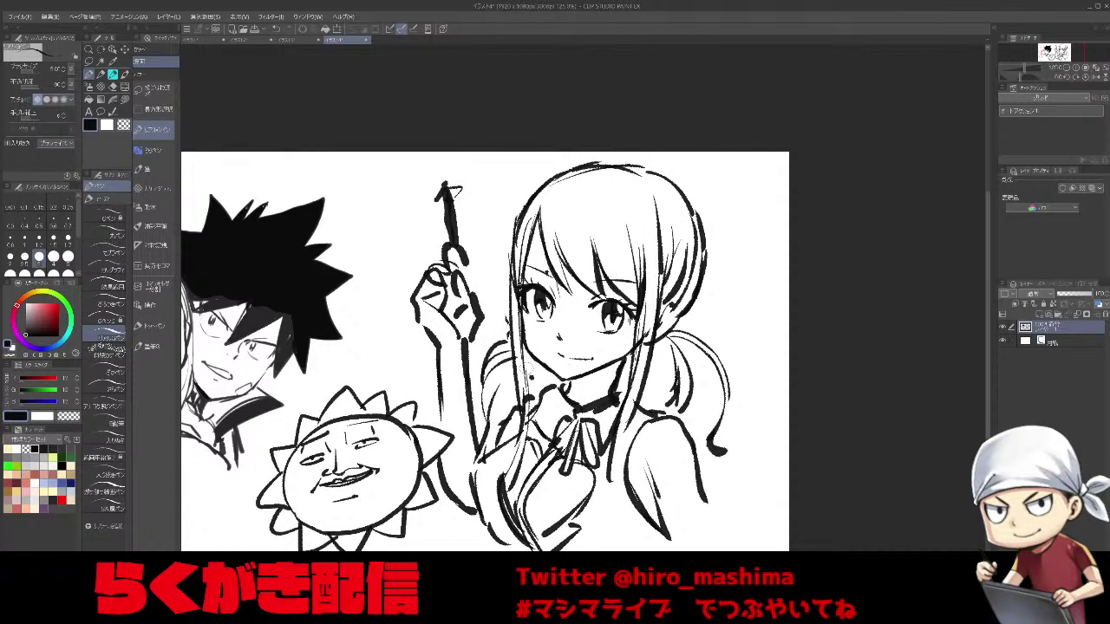
{"action": "key", "text": "ctrl+z"}
{"action": "left_click_drag", "start_coordinate": [524, 369], "coordinate": [547, 353]}
{"action": "scroll", "coordinate": [479, 458], "scroll_direction": "down", "scroll_amount": 2}
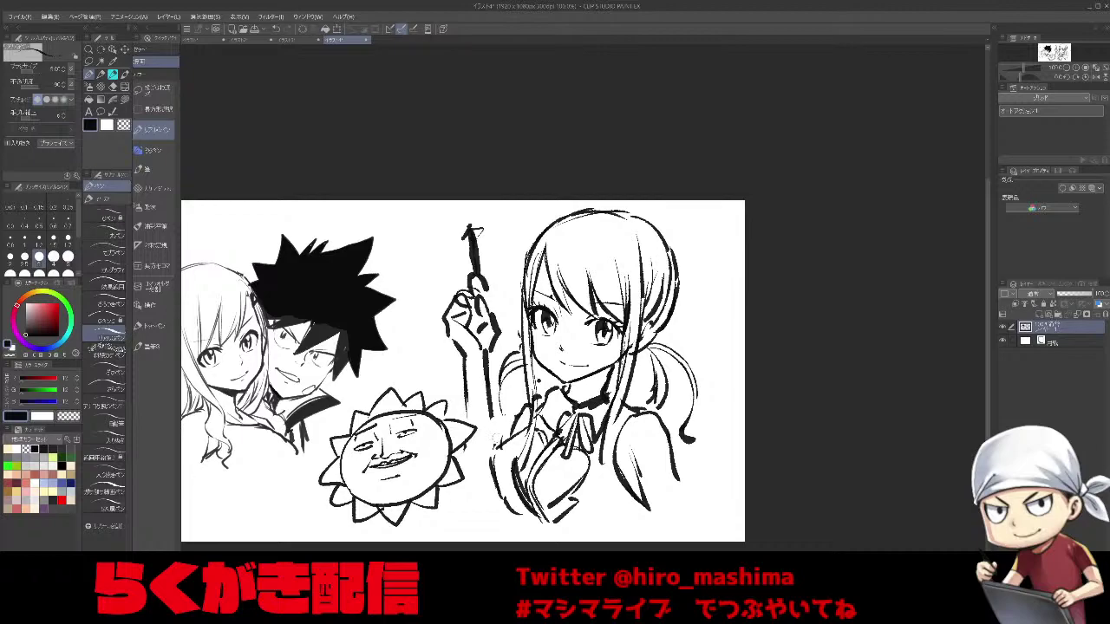
Lasso the new girl's raised hand and forearm and move them lower, over the sun's edge.
{"action": "left_click", "coordinate": [160, 92]}
{"action": "mouse_move", "coordinate": [434, 261]}
{"action": "left_mouse_down"}
{"action": "mouse_move", "coordinate": [445, 215]}
{"action": "mouse_move", "coordinate": [506, 345]}
{"action": "mouse_move", "coordinate": [499, 426]}
{"action": "mouse_move", "coordinate": [463, 410]}
{"action": "mouse_move", "coordinate": [498, 446]}
{"action": "mouse_move", "coordinate": [490, 452]}
{"action": "left_mouse_up"}
{"action": "key", "text": "ctrl+t"}
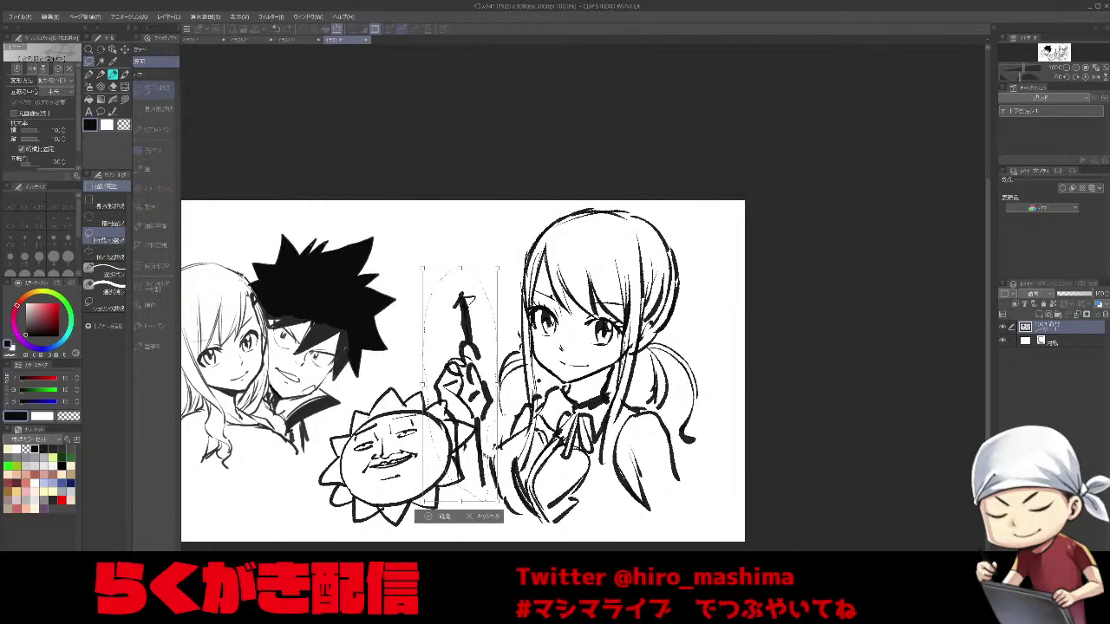
{"action": "left_click", "coordinate": [445, 517]}
Finish the new girl's elbow, add a dark band around her other arm, and thicken her torso and ponytail lines.
{"action": "key", "text": "p"}
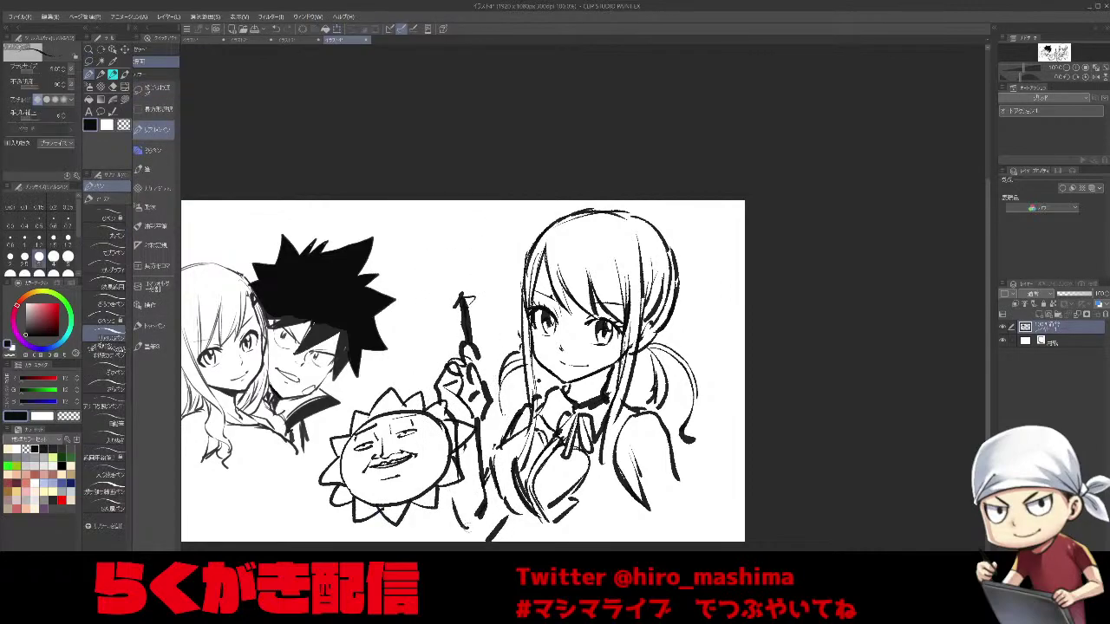
{"action": "mouse_move", "coordinate": [642, 466]}
{"action": "left_mouse_down"}
{"action": "mouse_move", "coordinate": [680, 486]}
{"action": "mouse_move", "coordinate": [677, 499]}
{"action": "left_mouse_up"}
{"action": "mouse_move", "coordinate": [676, 495]}
{"action": "left_mouse_down"}
{"action": "mouse_move", "coordinate": [685, 516]}
{"action": "mouse_move", "coordinate": [658, 532]}
{"action": "left_mouse_up"}
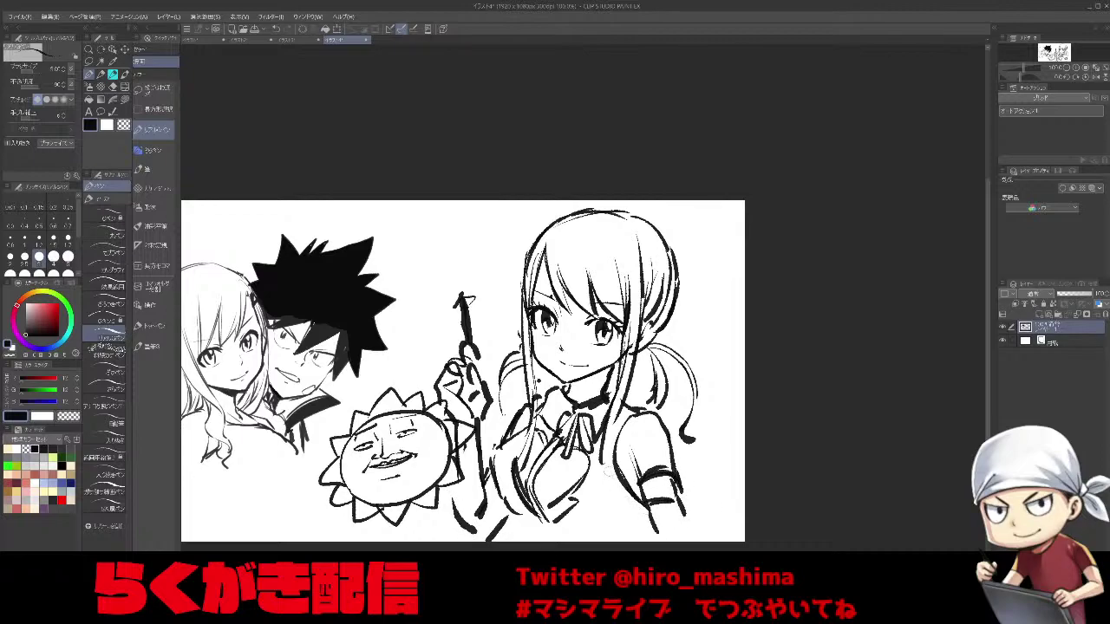
{"action": "left_click_drag", "start_coordinate": [586, 494], "coordinate": [554, 511]}
{"action": "mouse_move", "coordinate": [533, 436]}
{"action": "left_mouse_down"}
{"action": "mouse_move", "coordinate": [512, 457]}
{"action": "mouse_move", "coordinate": [509, 496]}
{"action": "mouse_move", "coordinate": [537, 517]}
{"action": "left_mouse_up"}
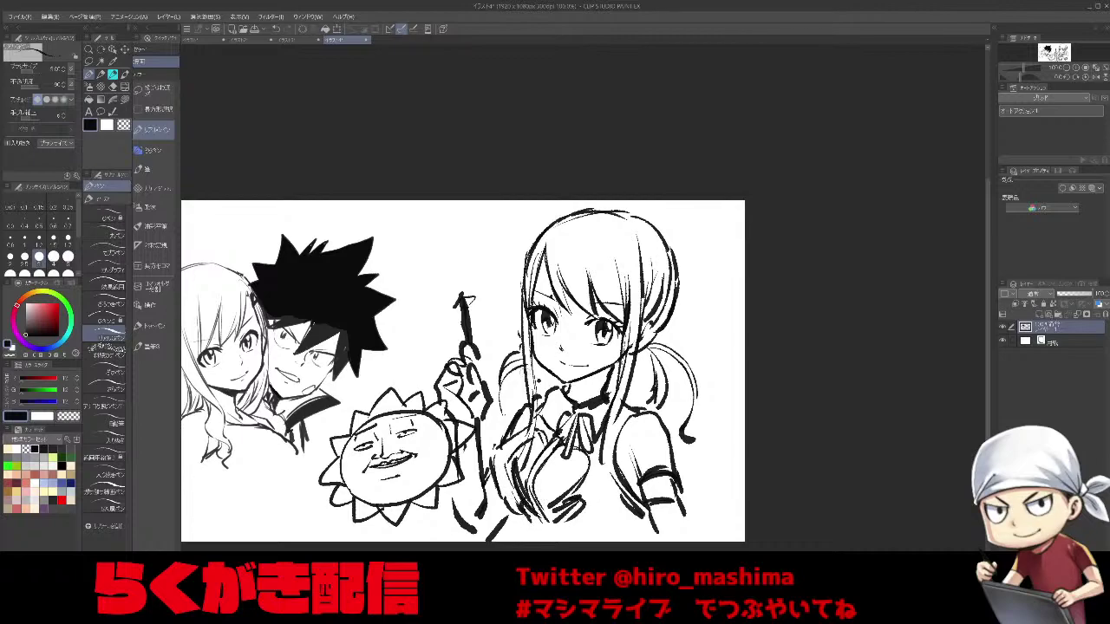
{"action": "left_click_drag", "start_coordinate": [559, 376], "coordinate": [544, 392]}
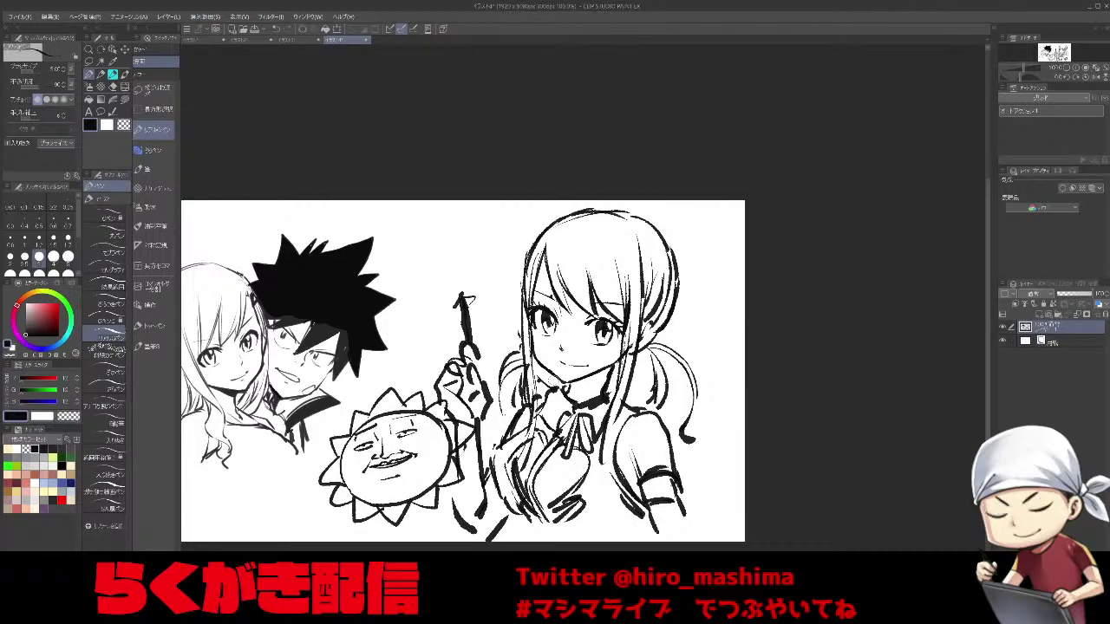
{"action": "mouse_move", "coordinate": [558, 376]}
{"action": "left_mouse_down"}
{"action": "mouse_move", "coordinate": [550, 388]}
{"action": "mouse_move", "coordinate": [643, 353]}
{"action": "left_mouse_up"}
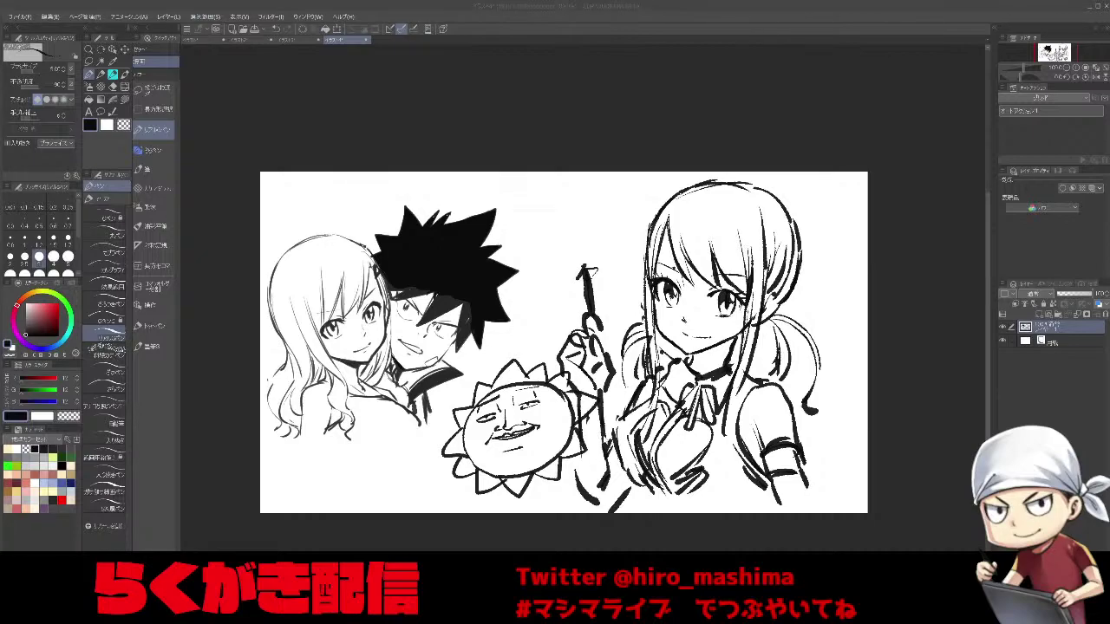
Create a new blank 1920 x 1080 px canvas for another drawing.
{"action": "key", "text": "Return"}
{"action": "left_click_drag", "start_coordinate": [612, 390], "coordinate": [602, 367]}
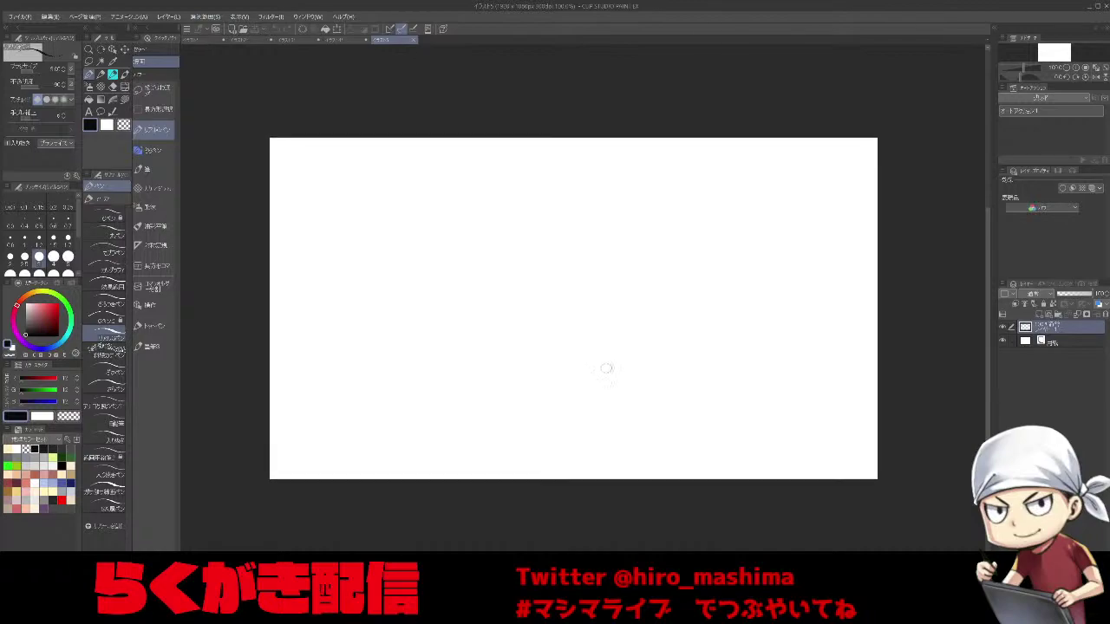
{"action": "scroll", "coordinate": [602, 367], "scroll_direction": "up", "scroll_amount": 1}
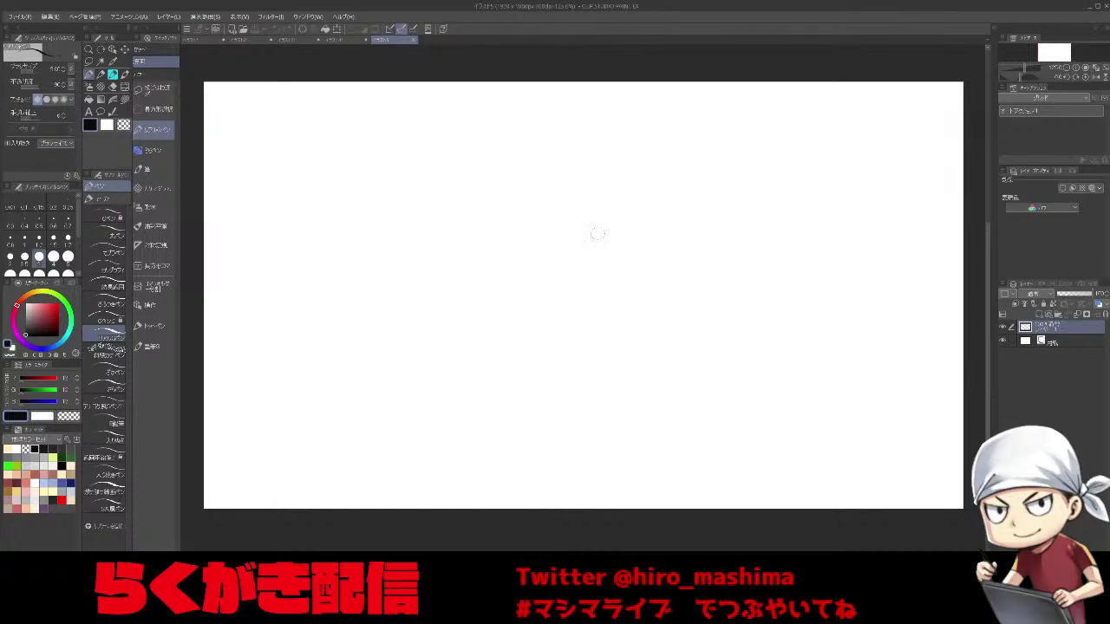
{"action": "scroll", "coordinate": [600, 238], "scroll_direction": "down", "scroll_amount": 1}
{"action": "left_click_drag", "start_coordinate": [619, 276], "coordinate": [616, 303]}
{"action": "scroll", "coordinate": [596, 267], "scroll_direction": "up", "scroll_amount": 1}
{"action": "left_click_drag", "start_coordinate": [475, 323], "coordinate": [364, 300]}
{"action": "key", "text": "ctrl+alt+0"}
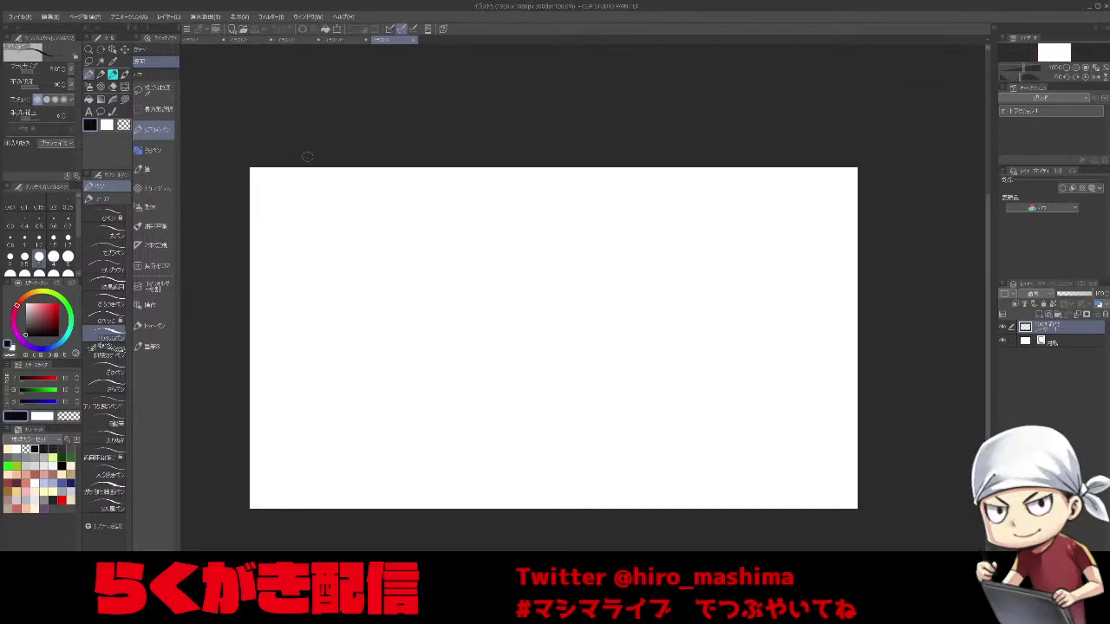
Switch to the last pen sub tool in the list and set its brush size to 1.
{"action": "left_click", "coordinate": [108, 504]}
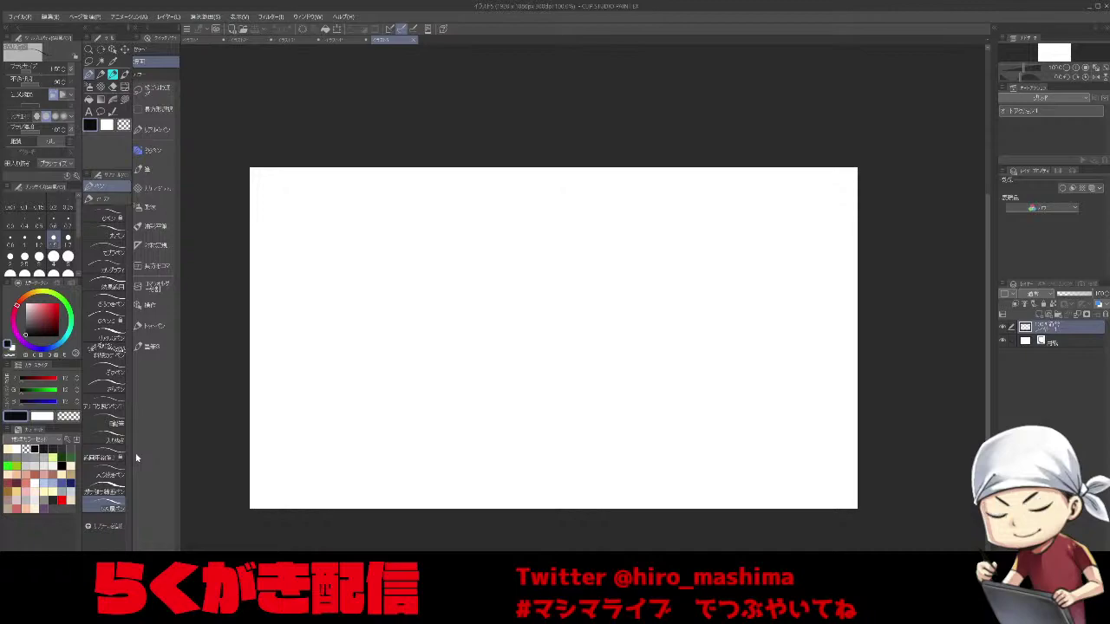
{"action": "key", "text": "ctrl+0"}
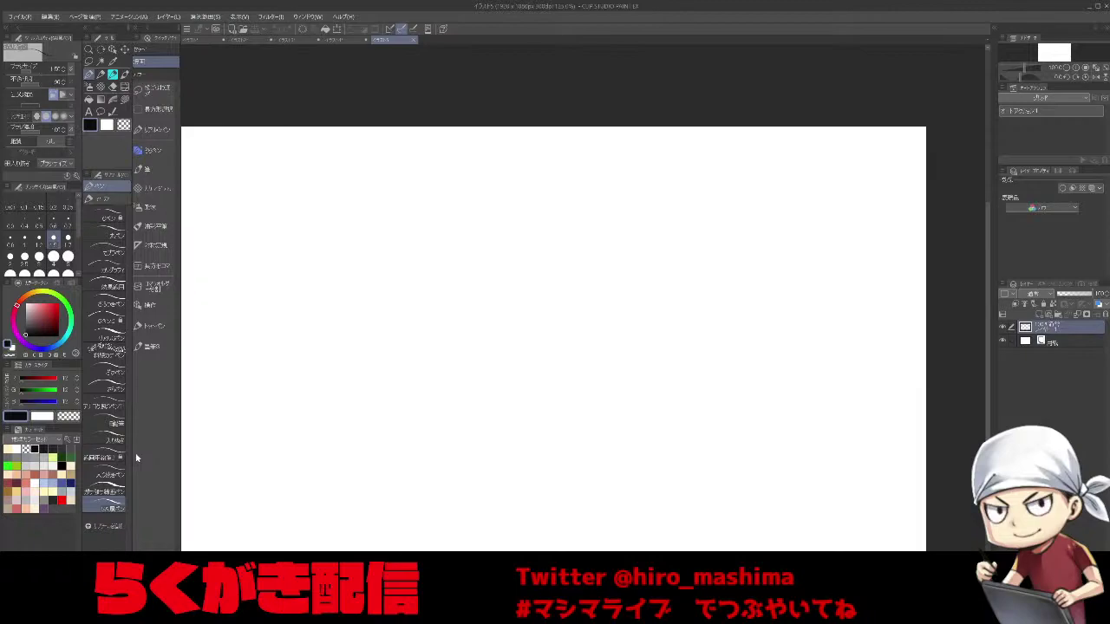
{"action": "key", "text": "ctrl+plus"}
{"action": "key", "text": "ctrl+minus"}
{"action": "left_click_drag", "start_coordinate": [496, 430], "coordinate": [540, 408]}
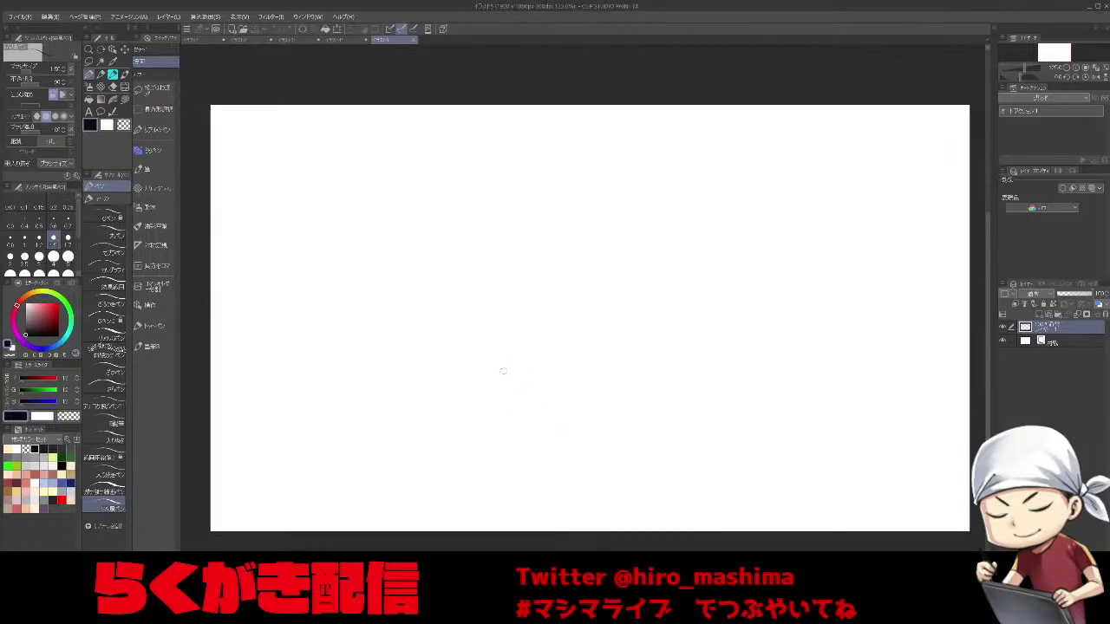
{"action": "left_click_drag", "start_coordinate": [504, 371], "coordinate": [542, 392]}
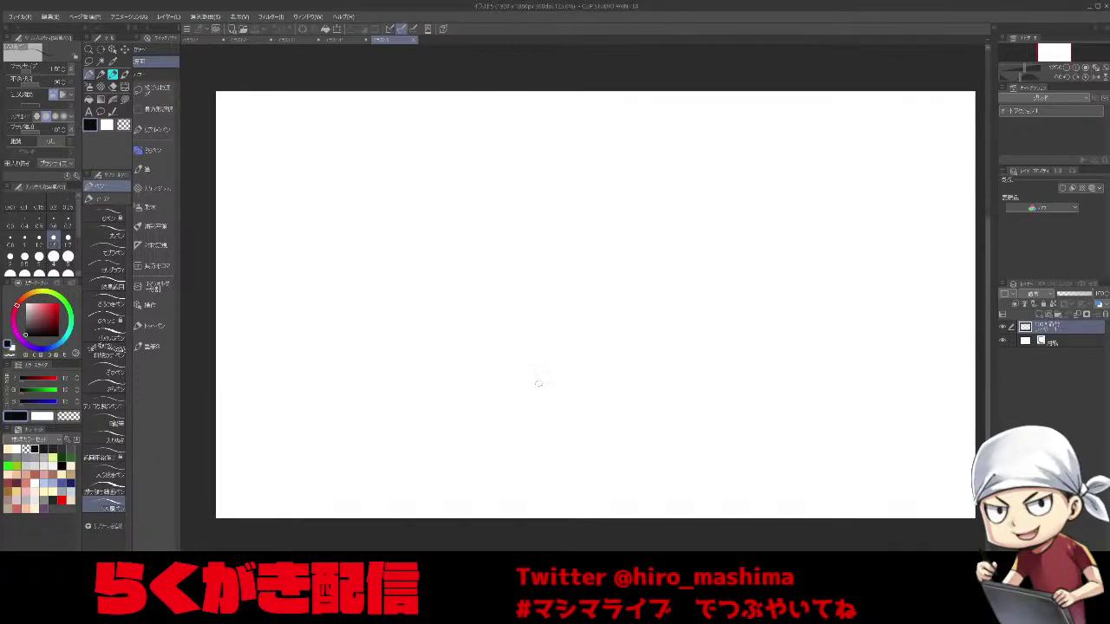
{"action": "left_click", "coordinate": [11, 240]}
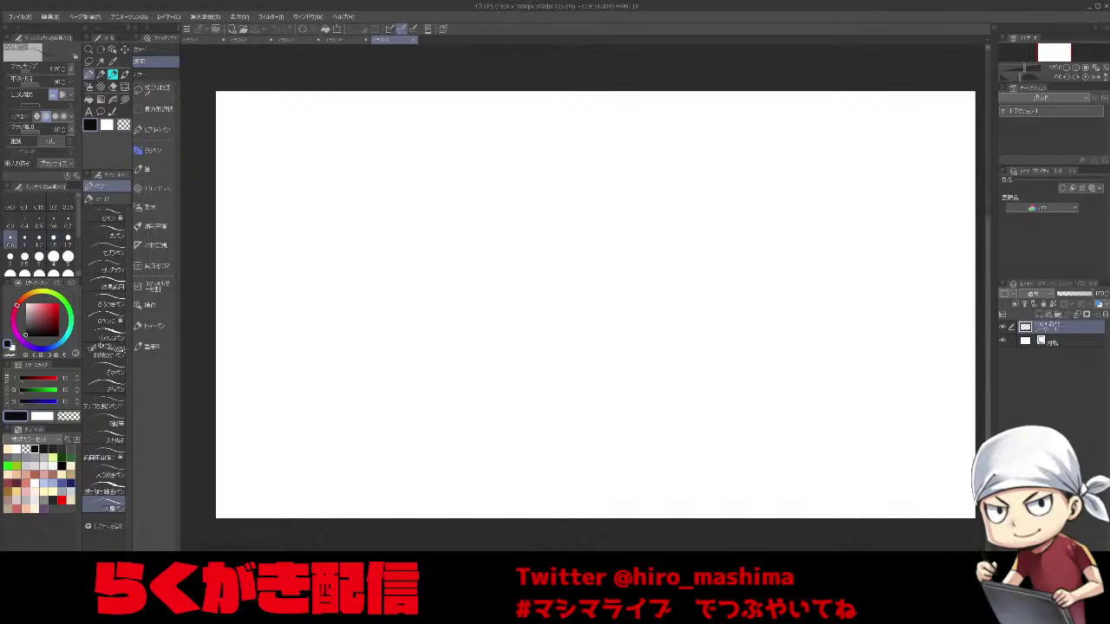
{"action": "left_click", "coordinate": [24, 239]}
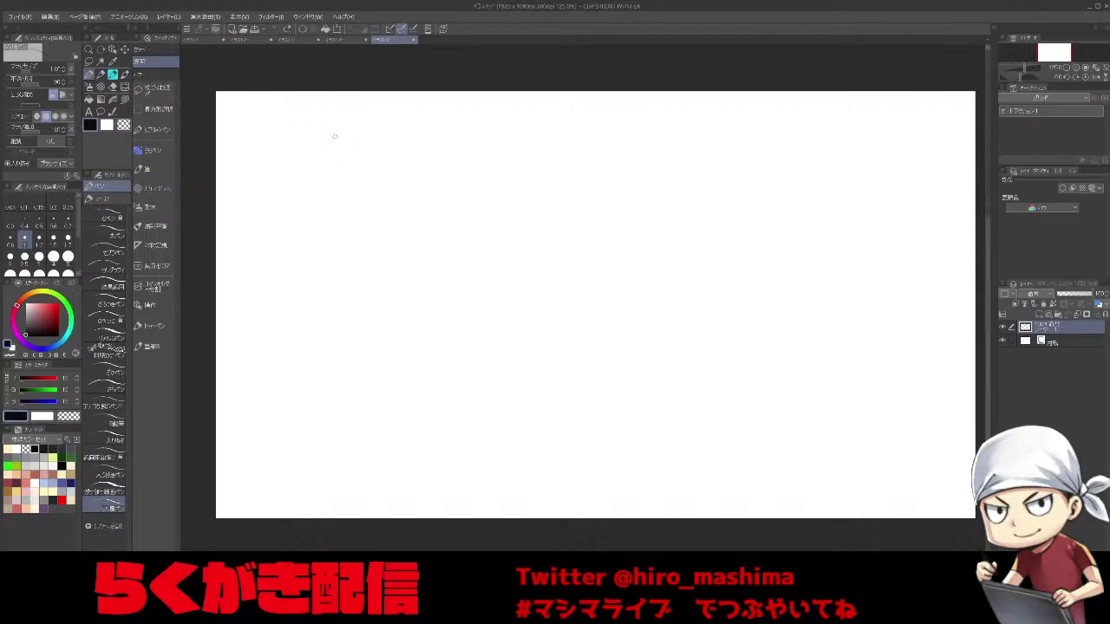
Draw a pointed jaw outline near the blank canvas's upper-left area and two eyes inside it, undoing a misplaced stroke.
{"action": "left_click_drag", "start_coordinate": [340, 167], "coordinate": [366, 218]}
{"action": "key", "text": "ctrl+z"}
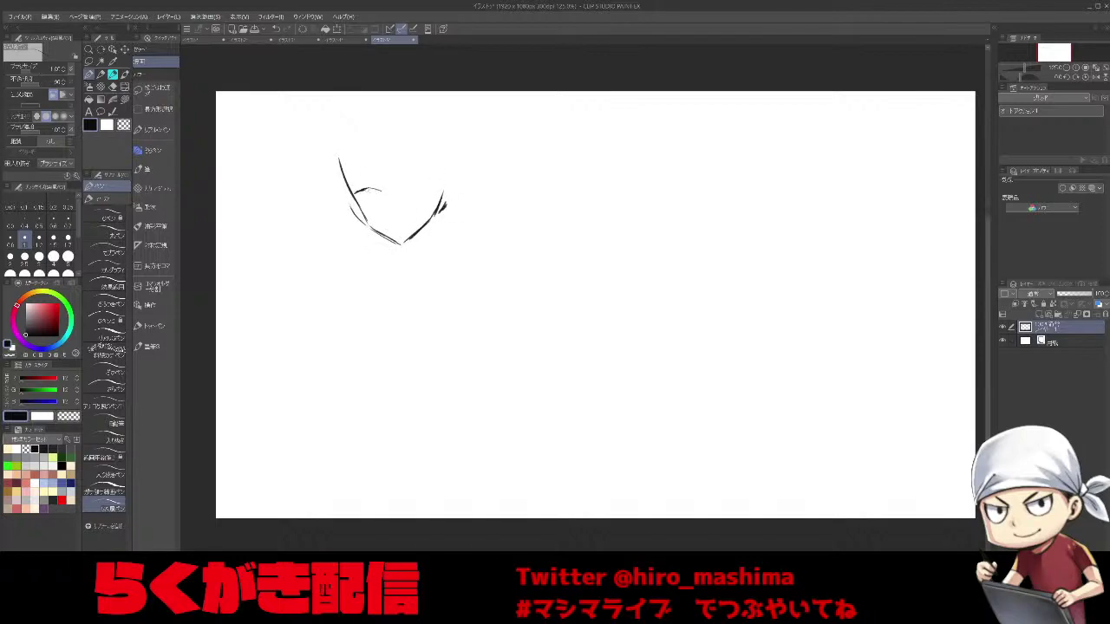
{"action": "mouse_move", "coordinate": [368, 192]}
{"action": "left_mouse_down"}
{"action": "mouse_move", "coordinate": [386, 194]}
{"action": "mouse_move", "coordinate": [361, 192]}
{"action": "left_mouse_up"}
{"action": "left_click_drag", "start_coordinate": [368, 209], "coordinate": [379, 211]}
{"action": "mouse_move", "coordinate": [368, 192]}
{"action": "left_mouse_down"}
{"action": "mouse_move", "coordinate": [375, 207]}
{"action": "mouse_move", "coordinate": [384, 194]}
{"action": "mouse_move", "coordinate": [440, 190]}
{"action": "mouse_move", "coordinate": [410, 196]}
{"action": "mouse_move", "coordinate": [424, 196]}
{"action": "left_mouse_up"}
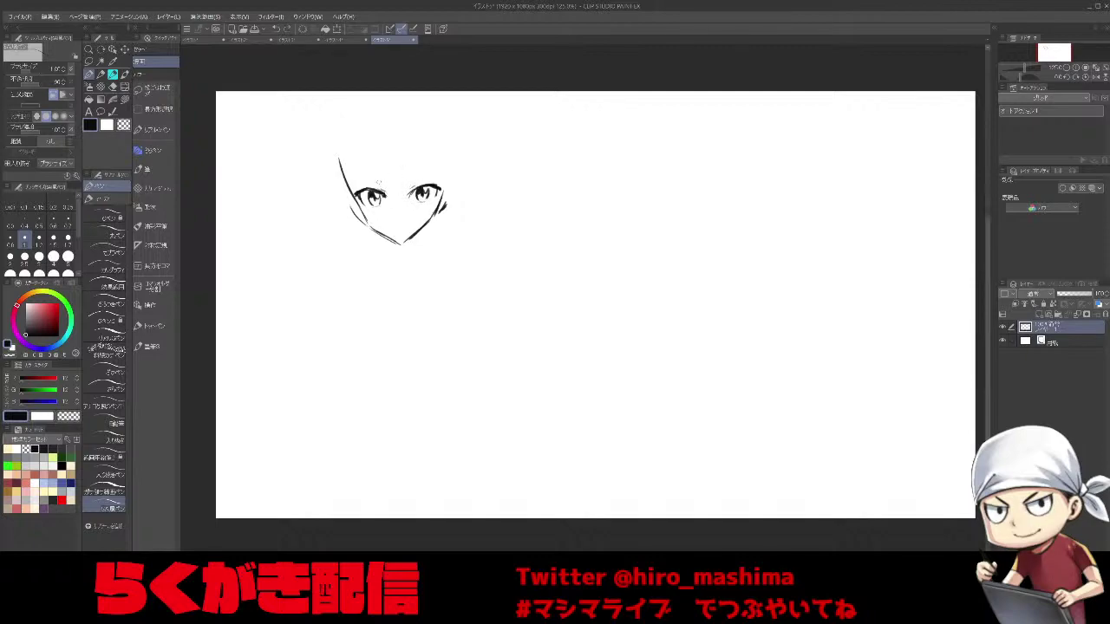
Draw thin eyebrows, a small nose and a short mouth on the new face.
{"action": "left_click_drag", "start_coordinate": [365, 181], "coordinate": [381, 178]}
{"action": "key", "text": "minus"}
{"action": "key", "text": "minus"}
{"action": "key", "text": "minus"}
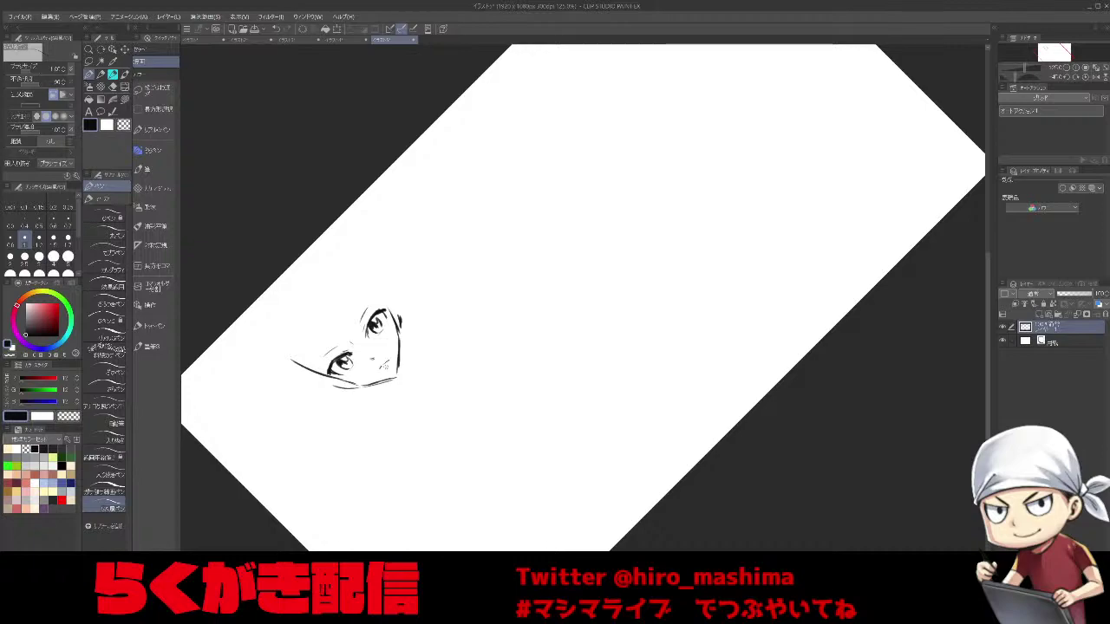
{"action": "key", "text": "asciicircum"}
{"action": "key", "text": "asciicircum"}
{"action": "key", "text": "asciicircum"}
Redraw the jawline from the chin up to the ear with a cleaner line.
{"action": "left_click_drag", "start_coordinate": [522, 345], "coordinate": [505, 461]}
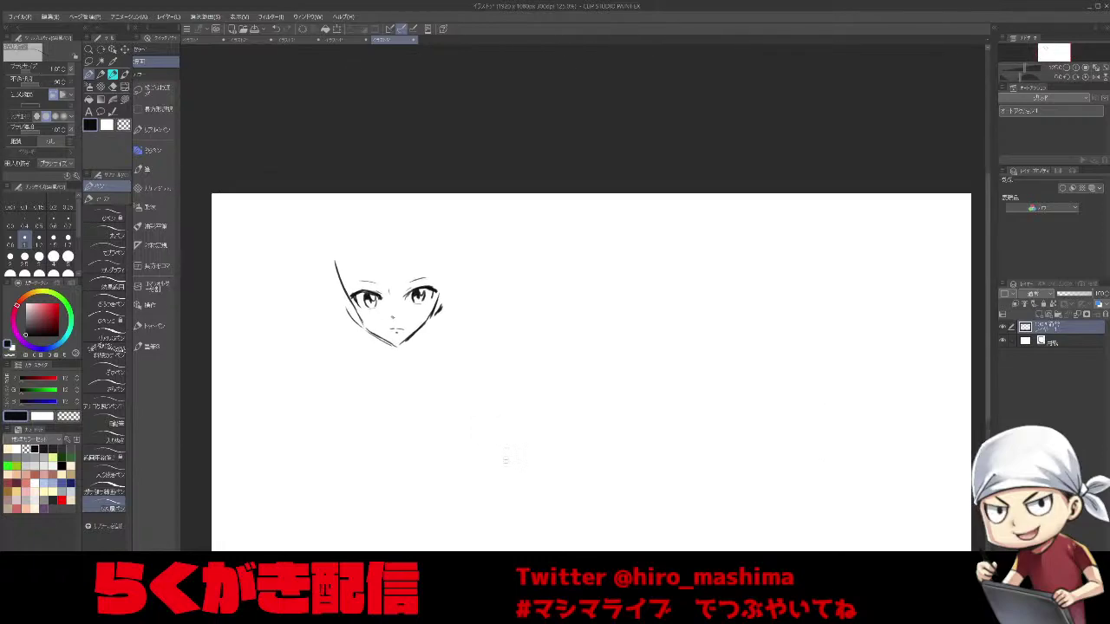
{"action": "key", "text": "minus"}
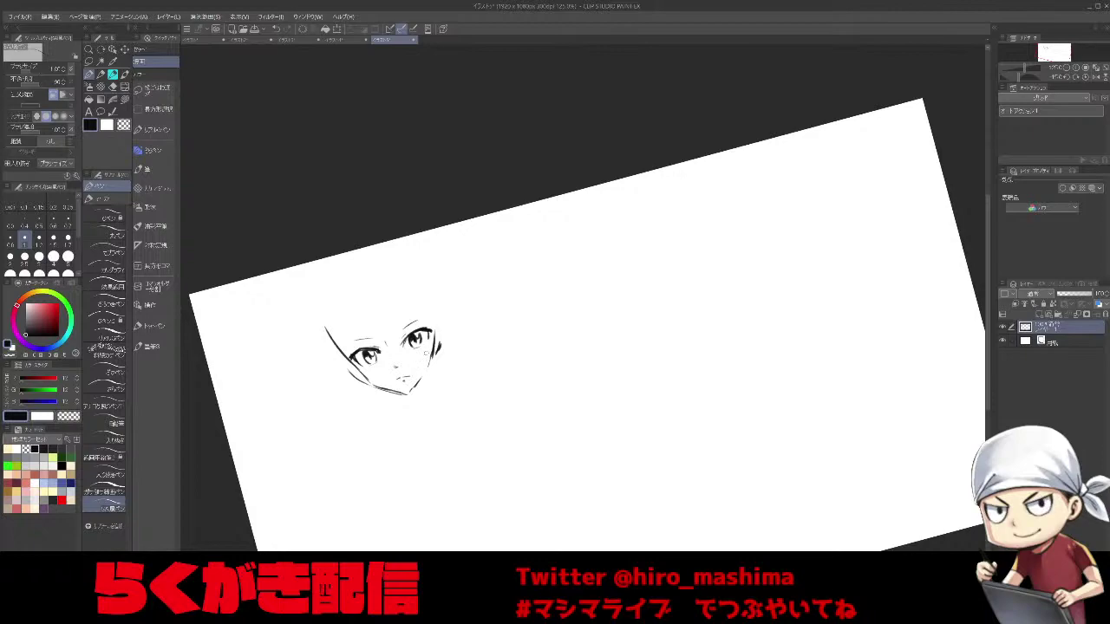
{"action": "left_click_drag", "start_coordinate": [416, 385], "coordinate": [431, 364]}
{"action": "key", "text": "^"}
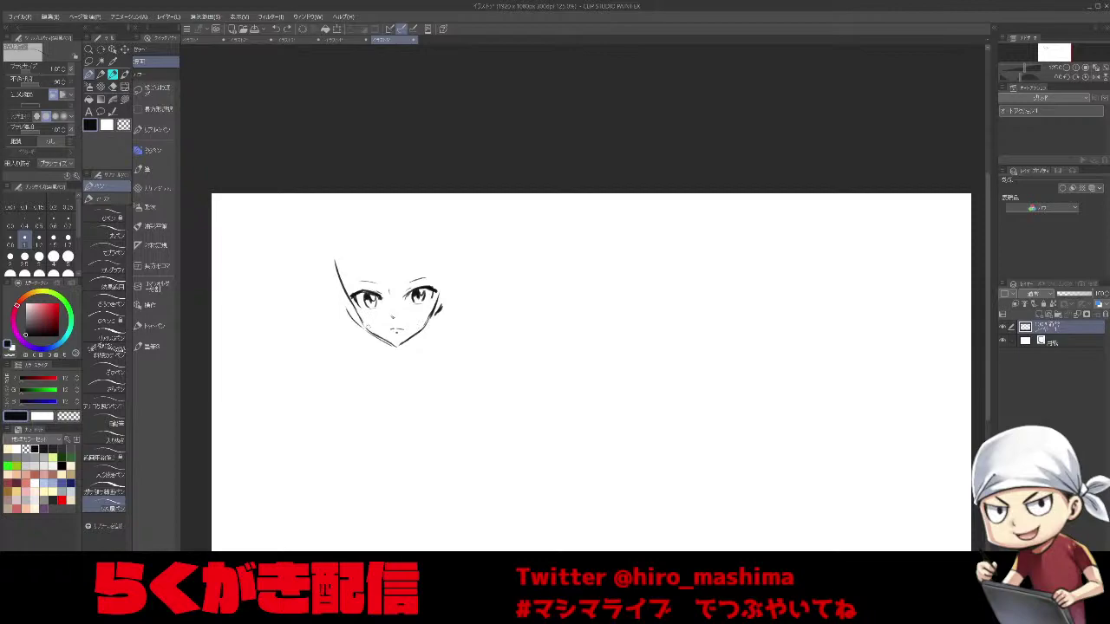
Replace the outer cheek outline with thin side-lock strands hanging beside the new face.
{"action": "left_click_drag", "start_coordinate": [345, 254], "coordinate": [356, 319]}
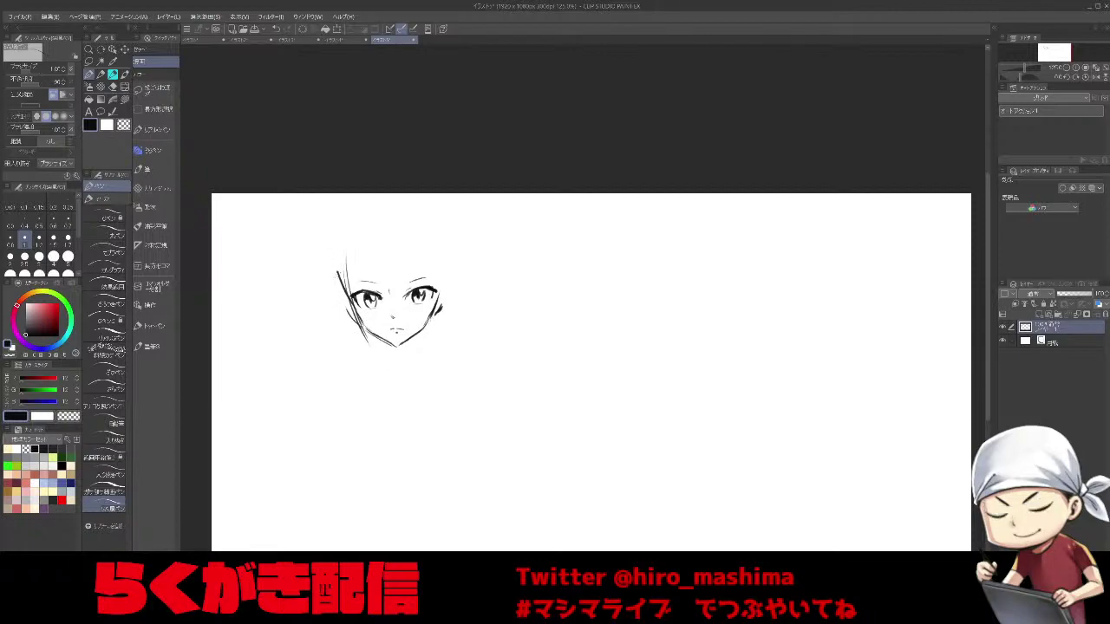
{"action": "key", "text": "ctrl+z"}
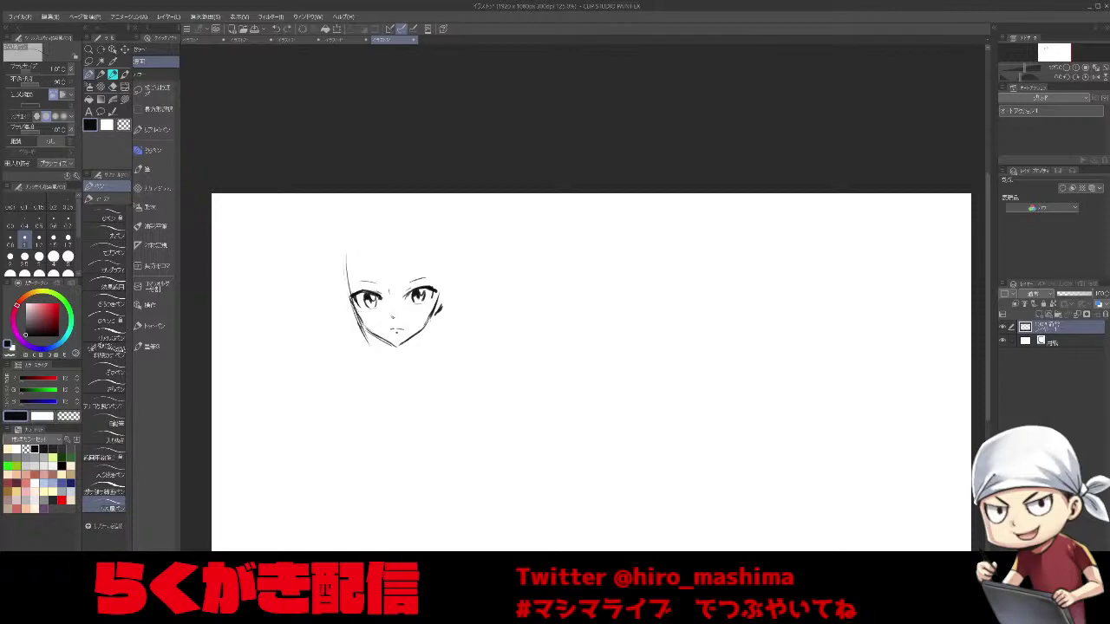
{"action": "left_click_drag", "start_coordinate": [353, 256], "coordinate": [357, 347]}
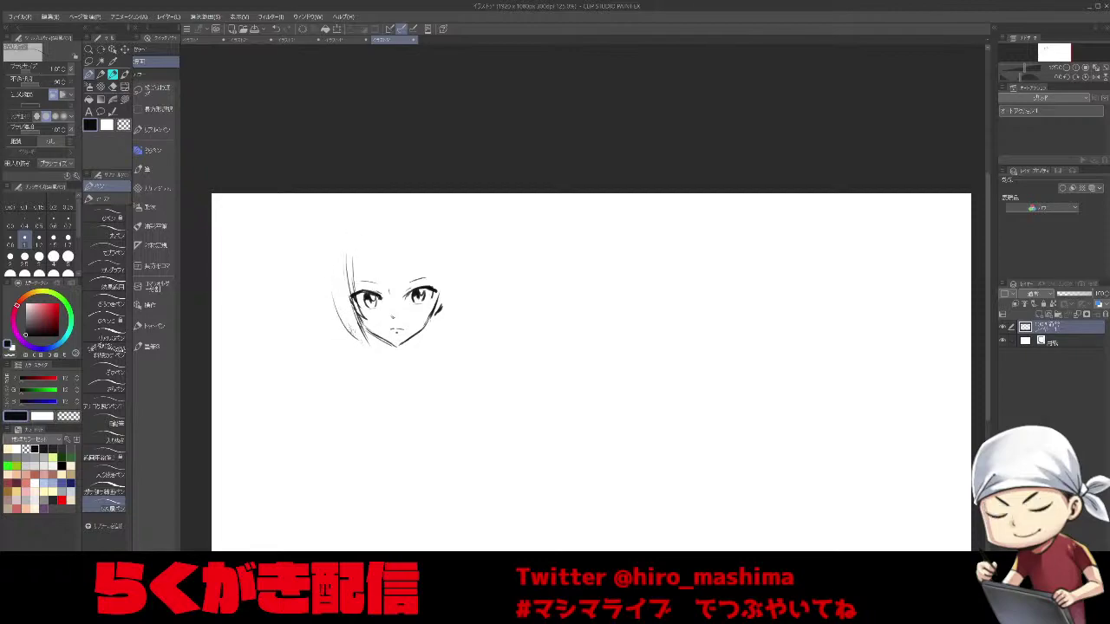
Sketch the girl's bangs as pointed strands falling across the forehead and between the eyes.
{"action": "left_click_drag", "start_coordinate": [354, 252], "coordinate": [355, 291]}
{"action": "key", "text": "ctrl+z"}
{"action": "key", "text": "ctrl+z"}
{"action": "left_click_drag", "start_coordinate": [359, 244], "coordinate": [353, 295]}
{"action": "key", "text": "ctrl+z"}
{"action": "left_click_drag", "start_coordinate": [362, 250], "coordinate": [393, 297]}
{"action": "mouse_move", "coordinate": [393, 241]}
{"action": "left_mouse_down"}
{"action": "mouse_move", "coordinate": [404, 298]}
{"action": "mouse_move", "coordinate": [423, 286]}
{"action": "left_mouse_up"}
{"action": "key", "text": "ctrl+z"}
{"action": "left_click_drag", "start_coordinate": [394, 252], "coordinate": [424, 284]}
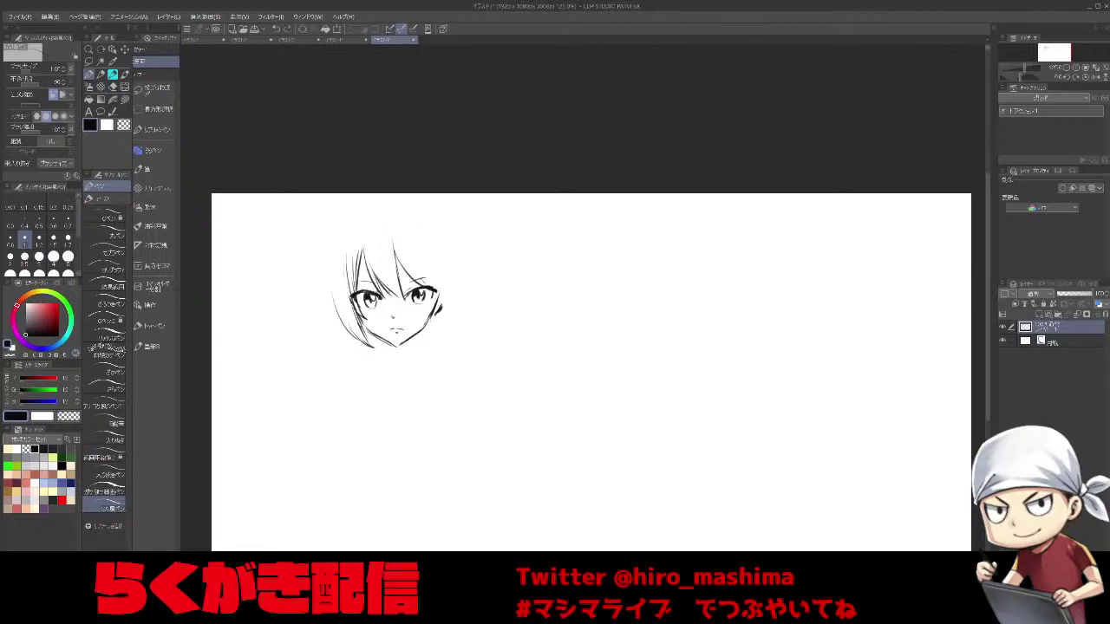
Draw the side locks and the outer contours of the bob haircut on both sides of the girl's face.
{"action": "left_click_drag", "start_coordinate": [441, 299], "coordinate": [449, 324]}
{"action": "key", "text": "ctrl+z"}
{"action": "key", "text": "ctrl+z"}
{"action": "mouse_move", "coordinate": [456, 267]}
{"action": "left_mouse_down"}
{"action": "mouse_move", "coordinate": [464, 321]}
{"action": "mouse_move", "coordinate": [448, 330]}
{"action": "left_mouse_up"}
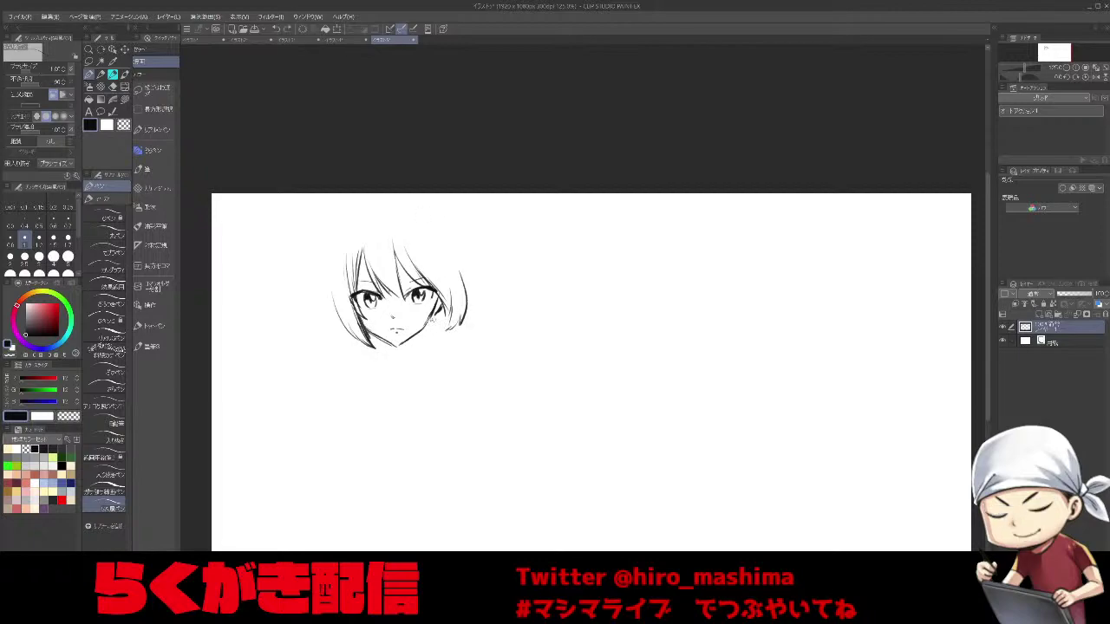
{"action": "left_click_drag", "start_coordinate": [329, 259], "coordinate": [333, 323]}
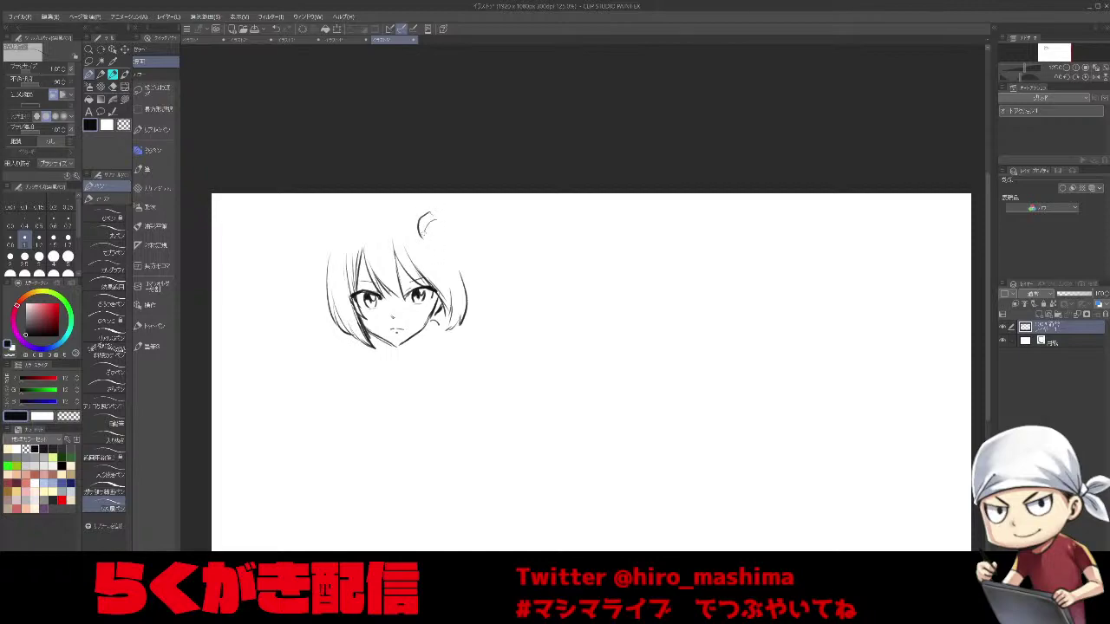
Draw a rose ornament on the girl's hair and close the outline of the crown around it.
{"action": "left_click_drag", "start_coordinate": [433, 246], "coordinate": [444, 238]}
{"action": "mouse_move", "coordinate": [435, 215]}
{"action": "left_mouse_down"}
{"action": "mouse_move", "coordinate": [436, 251]}
{"action": "mouse_move", "coordinate": [424, 247]}
{"action": "left_mouse_up"}
{"action": "left_click_drag", "start_coordinate": [448, 243], "coordinate": [460, 273]}
{"action": "key", "text": "ctrl+z"}
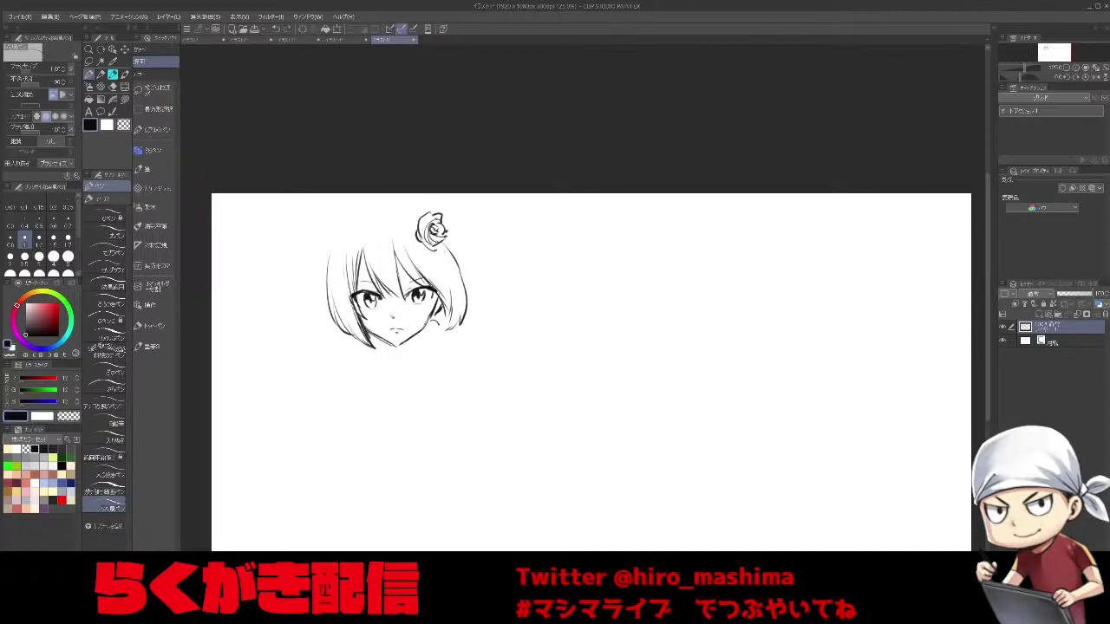
{"action": "left_click_drag", "start_coordinate": [375, 211], "coordinate": [345, 227]}
{"action": "mouse_move", "coordinate": [448, 241]}
{"action": "left_mouse_down"}
{"action": "mouse_move", "coordinate": [464, 290]}
{"action": "mouse_move", "coordinate": [463, 278]}
{"action": "left_mouse_up"}
{"action": "key", "text": "ctrl+z"}
Sketch the girl's neck lines and the curled fingers of a raised hand beside her chin.
{"action": "left_click_drag", "start_coordinate": [380, 341], "coordinate": [382, 349]}
{"action": "left_click_drag", "start_coordinate": [413, 339], "coordinate": [411, 364]}
{"action": "mouse_move", "coordinate": [314, 352]}
{"action": "left_mouse_down"}
{"action": "mouse_move", "coordinate": [327, 347]}
{"action": "mouse_move", "coordinate": [309, 333]}
{"action": "left_mouse_up"}
{"action": "key", "text": "minus"}
{"action": "key", "text": "minus"}
{"action": "scroll", "coordinate": [326, 355], "scroll_direction": "down", "scroll_amount": 2}
{"action": "key", "text": "minus"}
{"action": "left_click_drag", "start_coordinate": [528, 449], "coordinate": [506, 330]}
{"action": "key", "text": "minus"}
{"action": "key", "text": "minus"}
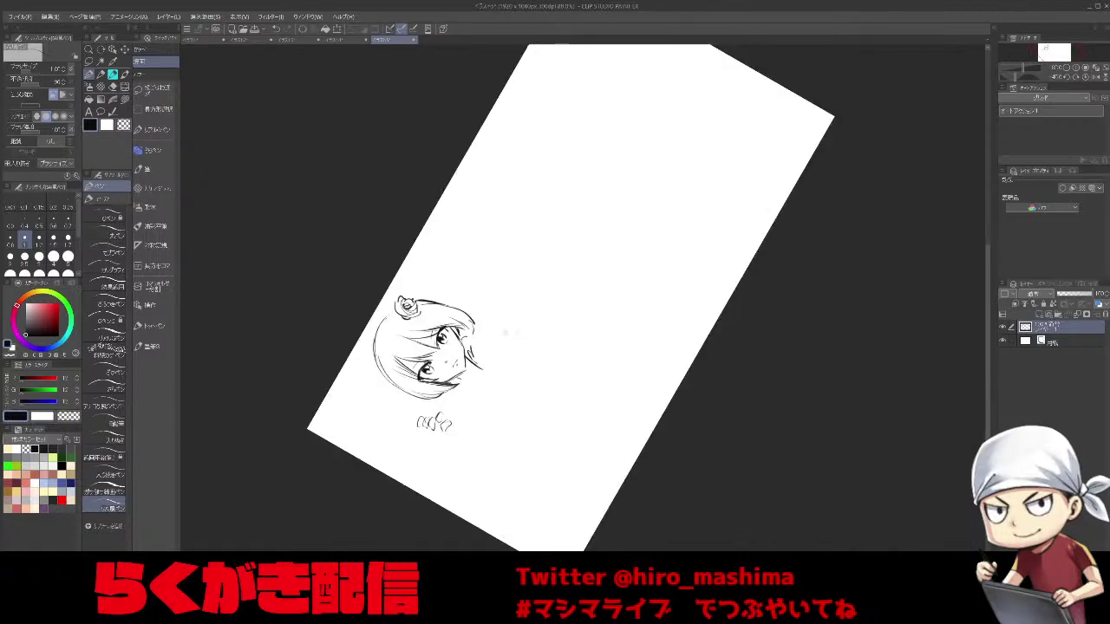
{"action": "scroll", "coordinate": [526, 425], "scroll_direction": "up", "scroll_amount": 3}
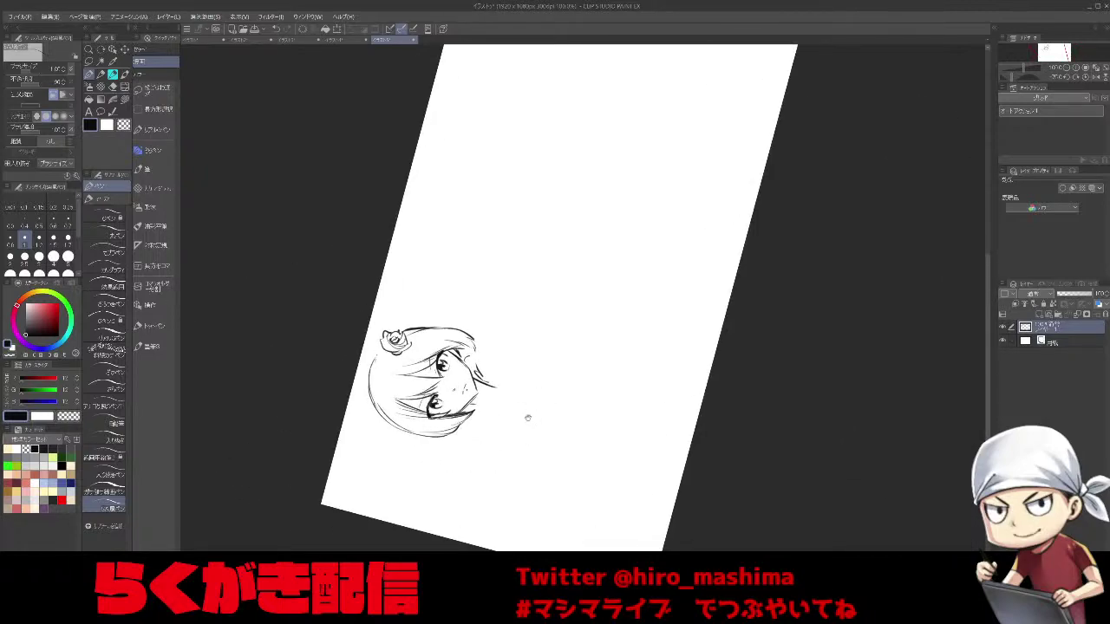
{"action": "left_click_drag", "start_coordinate": [435, 408], "coordinate": [442, 422]}
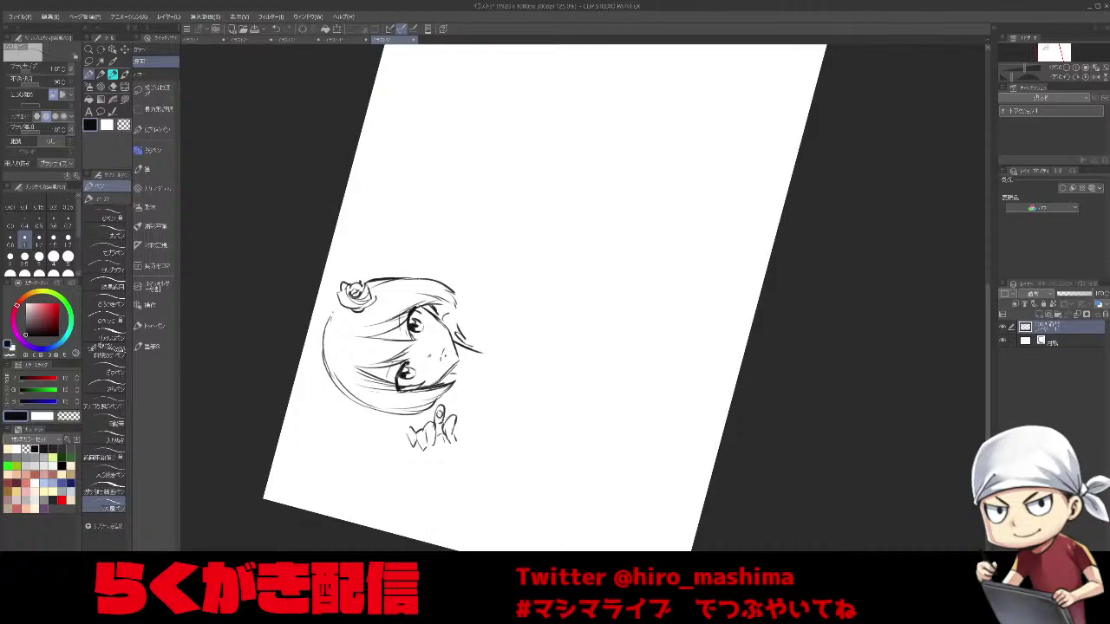
Draw the thin blade held between the fingers with pen size 0.8 and outline the rest of the hand.
{"action": "left_click_drag", "start_coordinate": [453, 377], "coordinate": [445, 407]}
{"action": "key", "text": "bracketleft"}
{"action": "key", "text": "ctrl+z"}
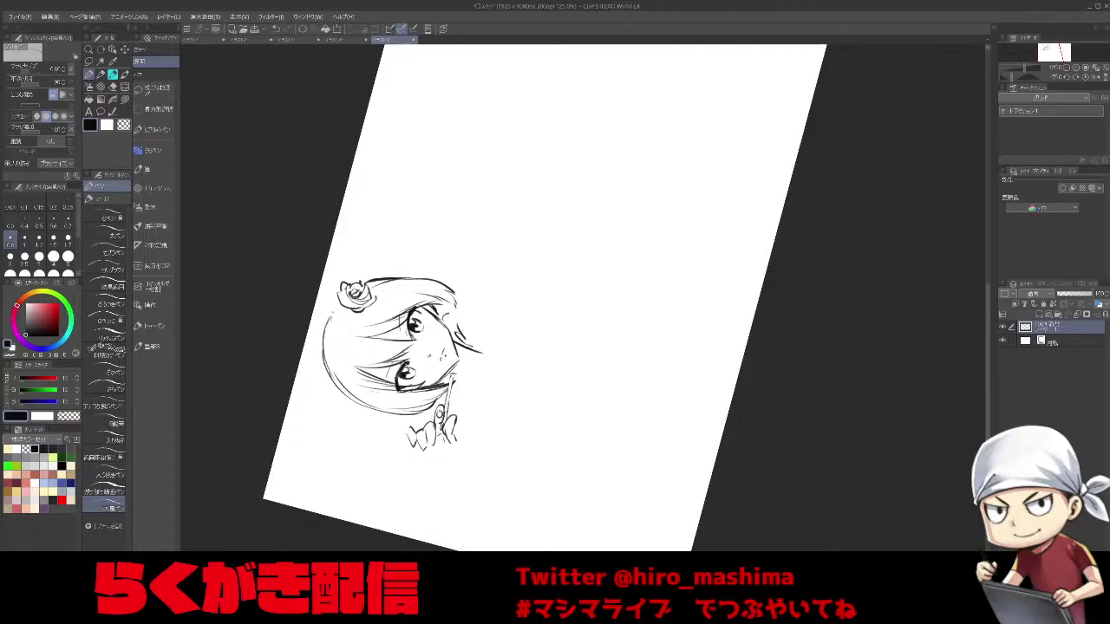
{"action": "left_click_drag", "start_coordinate": [441, 368], "coordinate": [437, 353]}
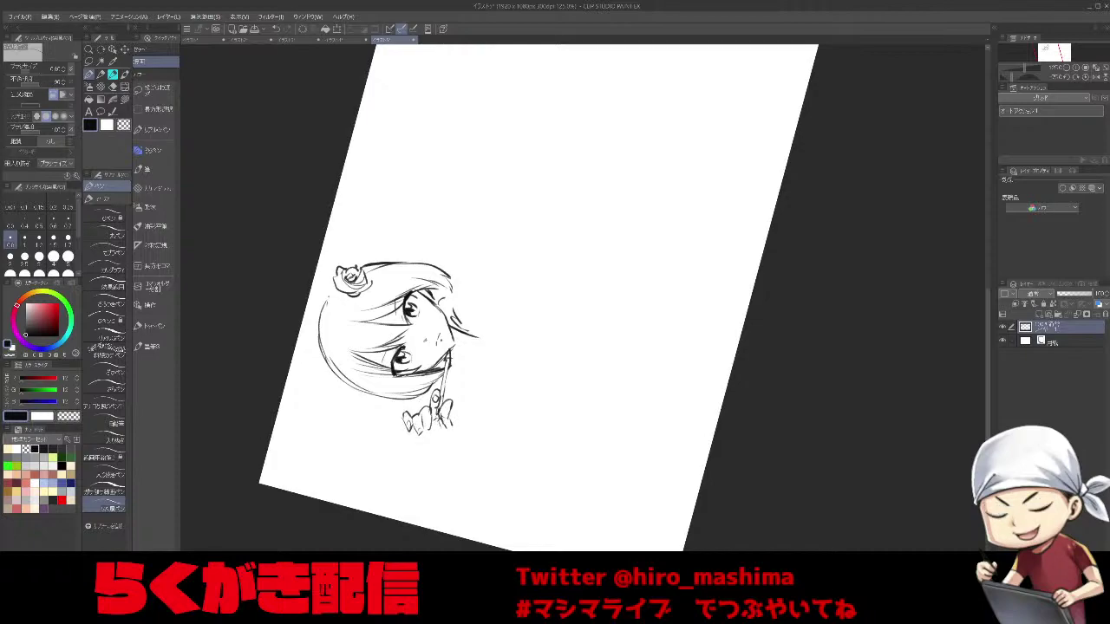
{"action": "mouse_move", "coordinate": [452, 423]}
{"action": "left_mouse_down"}
{"action": "mouse_move", "coordinate": [449, 439]}
{"action": "mouse_move", "coordinate": [408, 436]}
{"action": "mouse_move", "coordinate": [431, 456]}
{"action": "mouse_move", "coordinate": [432, 433]}
{"action": "left_mouse_up"}
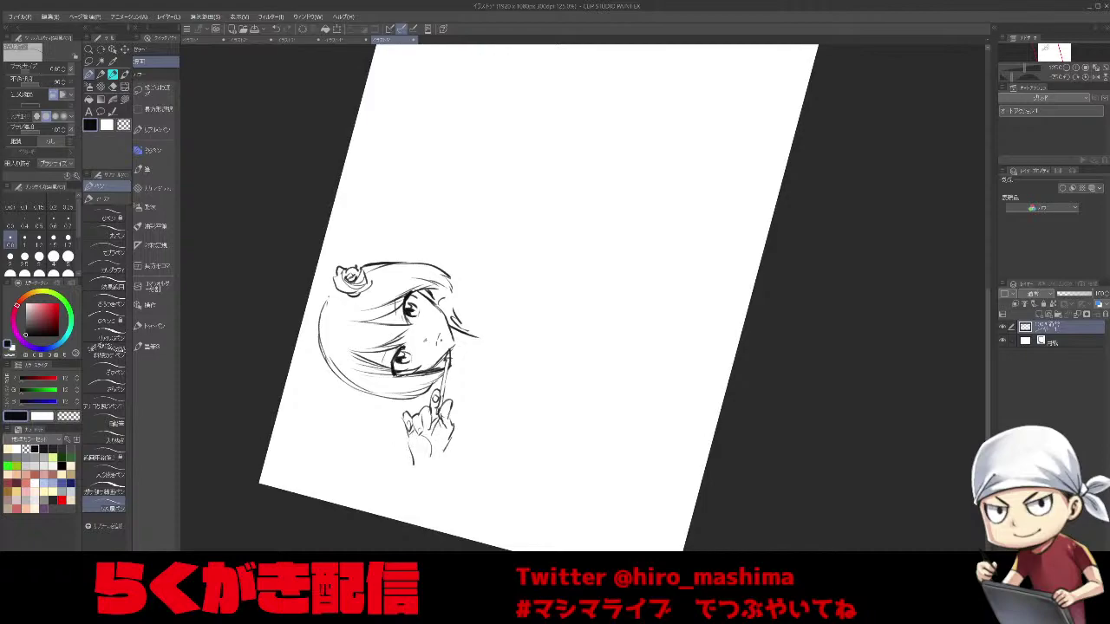
Set the pen size to 1.2 and draw the neck and the feathery collar on the flower side.
{"action": "key", "text": "asciicircum"}
{"action": "key", "text": "asciicircum"}
{"action": "key", "text": "asciicircum"}
{"action": "key", "text": "asciicircum"}
{"action": "left_click_drag", "start_coordinate": [513, 311], "coordinate": [501, 377]}
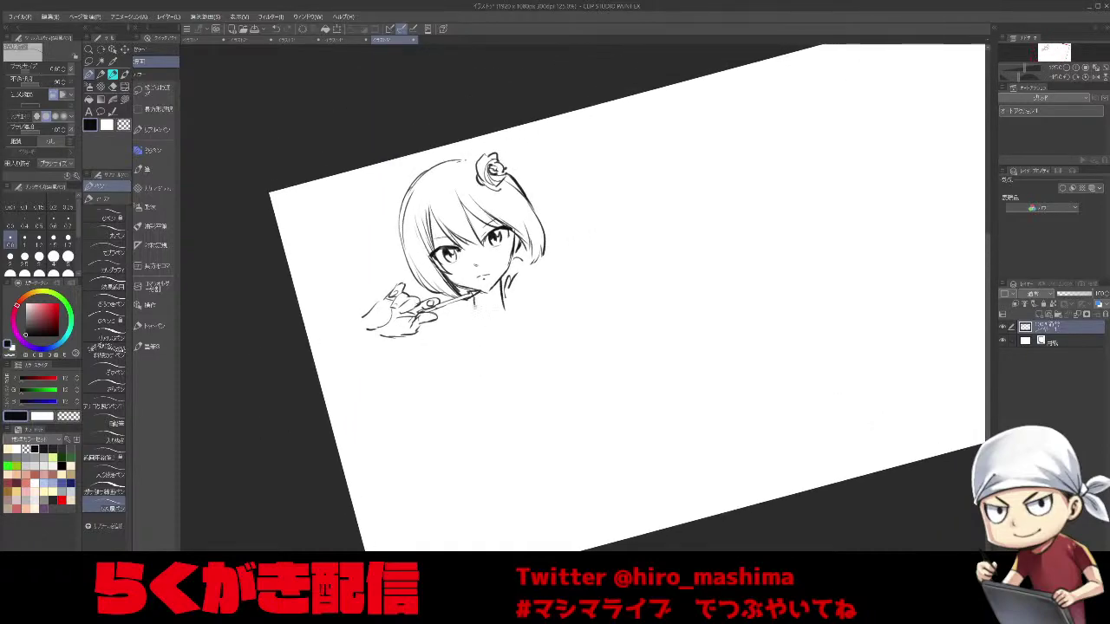
{"action": "key", "text": "asciicircum"}
{"action": "left_click_drag", "start_coordinate": [505, 321], "coordinate": [487, 398]}
{"action": "key", "text": "bracketright"}
{"action": "key", "text": "bracketright"}
{"action": "scroll", "coordinate": [456, 321], "scroll_direction": "down", "scroll_amount": 1}
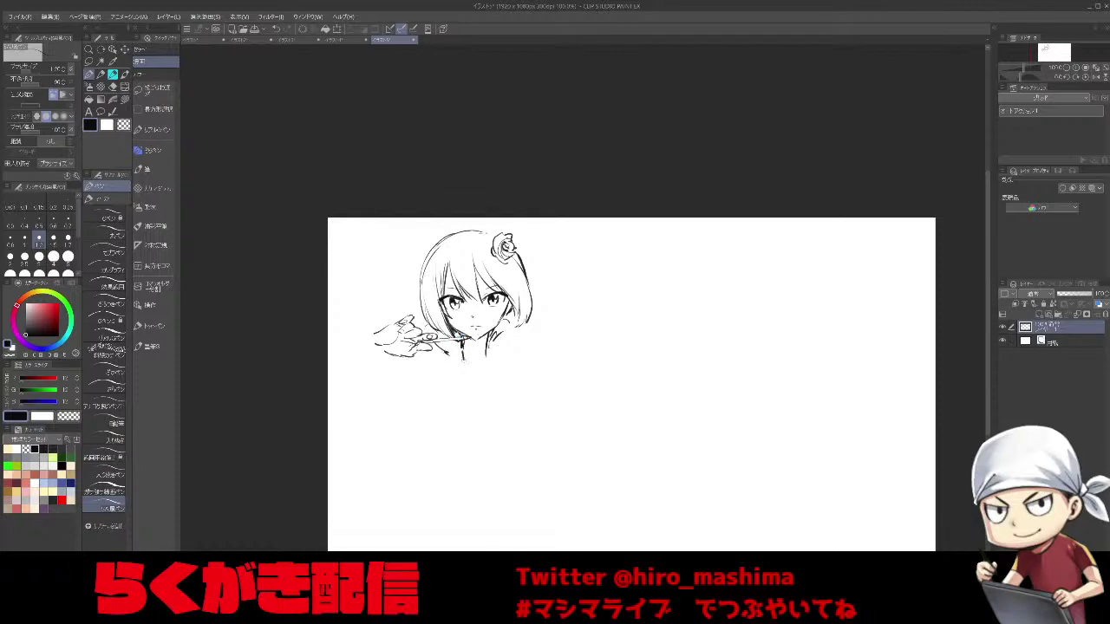
{"action": "mouse_move", "coordinate": [491, 345]}
{"action": "left_mouse_down"}
{"action": "mouse_move", "coordinate": [523, 327]}
{"action": "mouse_move", "coordinate": [497, 370]}
{"action": "left_mouse_up"}
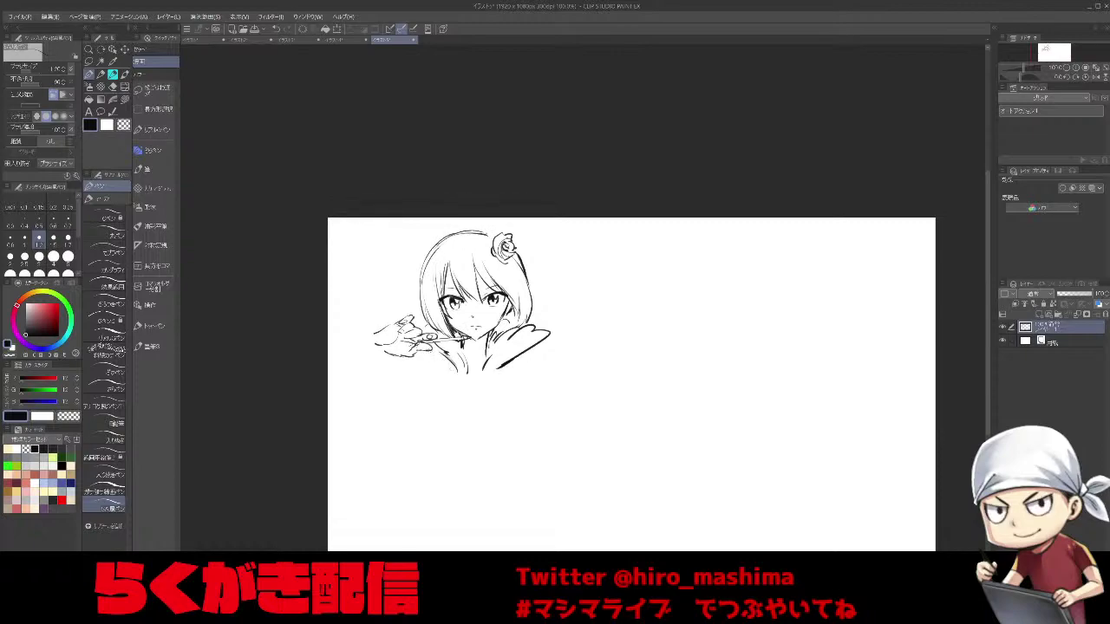
Draw the cuff and forearm behind the raised hand, the collar beneath it and a short opposite shoulder stroke.
{"action": "left_click_drag", "start_coordinate": [376, 334], "coordinate": [376, 347]}
{"action": "left_click_drag", "start_coordinate": [426, 372], "coordinate": [454, 387]}
{"action": "left_click_drag", "start_coordinate": [352, 373], "coordinate": [371, 380]}
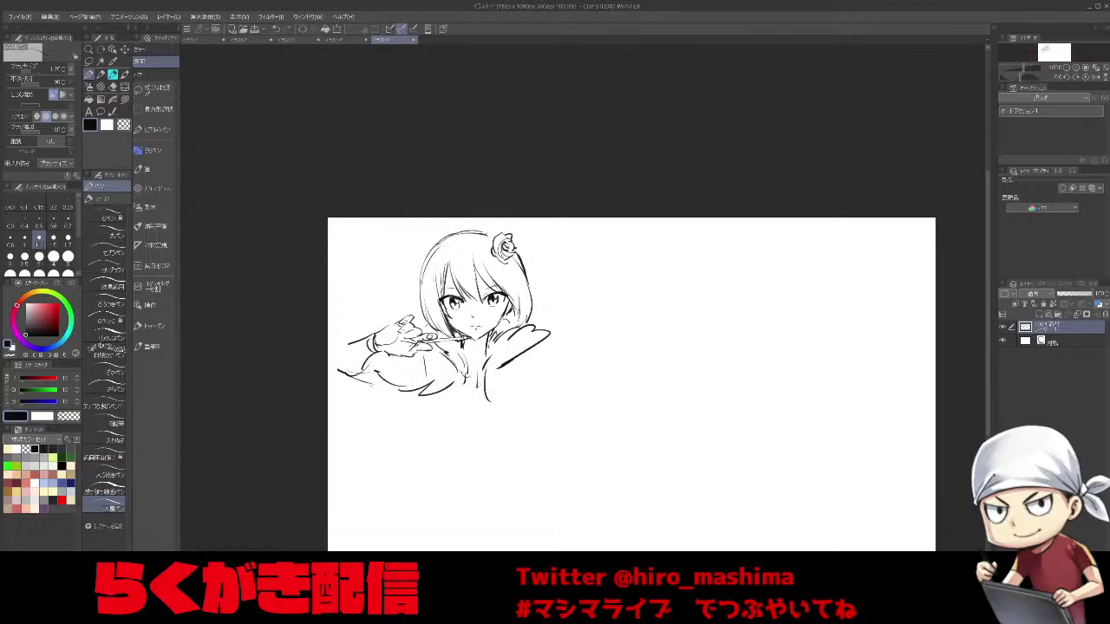
{"action": "scroll", "coordinate": [345, 338], "scroll_direction": "up", "scroll_amount": 1}
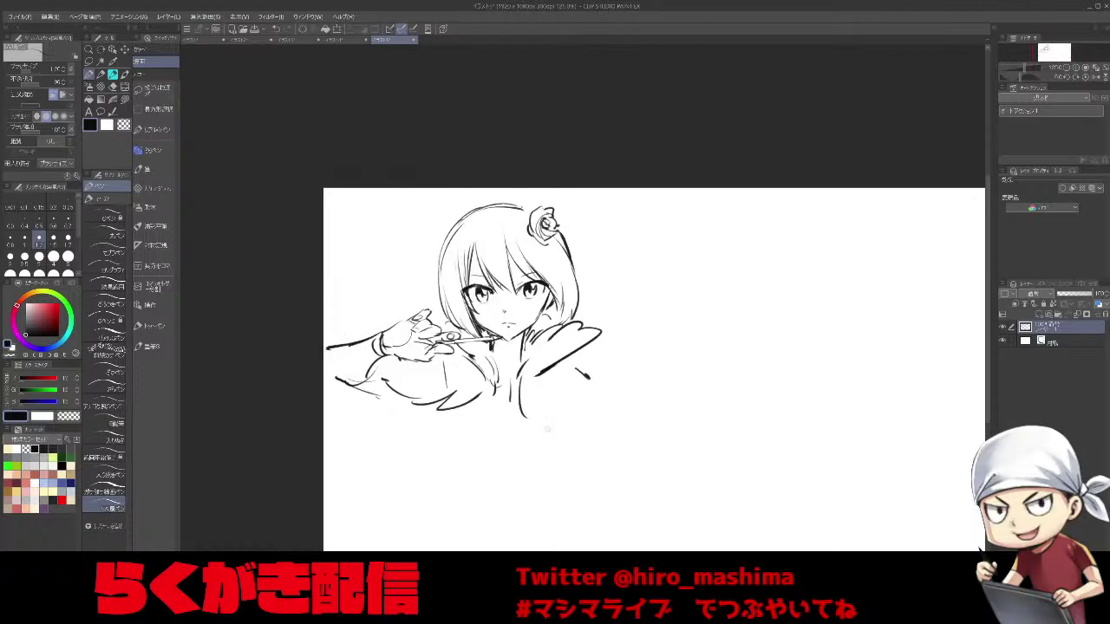
{"action": "left_click_drag", "start_coordinate": [587, 450], "coordinate": [546, 420]}
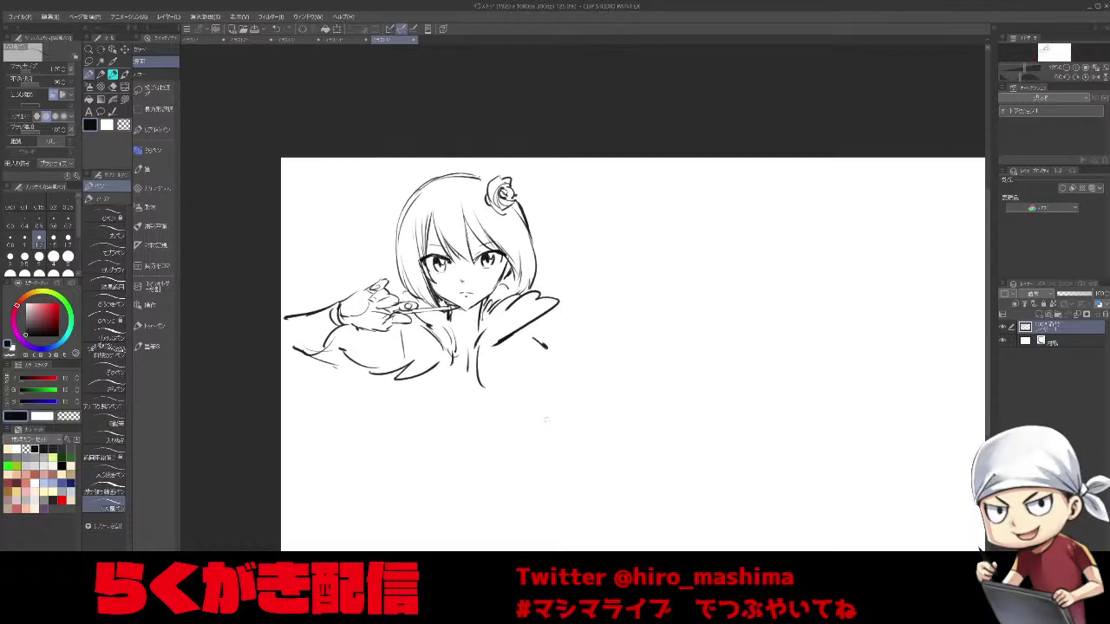
Add small feather tufts inside the collar, and strengthen the collar and shoulder lines with pen size 1.5.
{"action": "scroll", "coordinate": [458, 429], "scroll_direction": "down", "scroll_amount": 2}
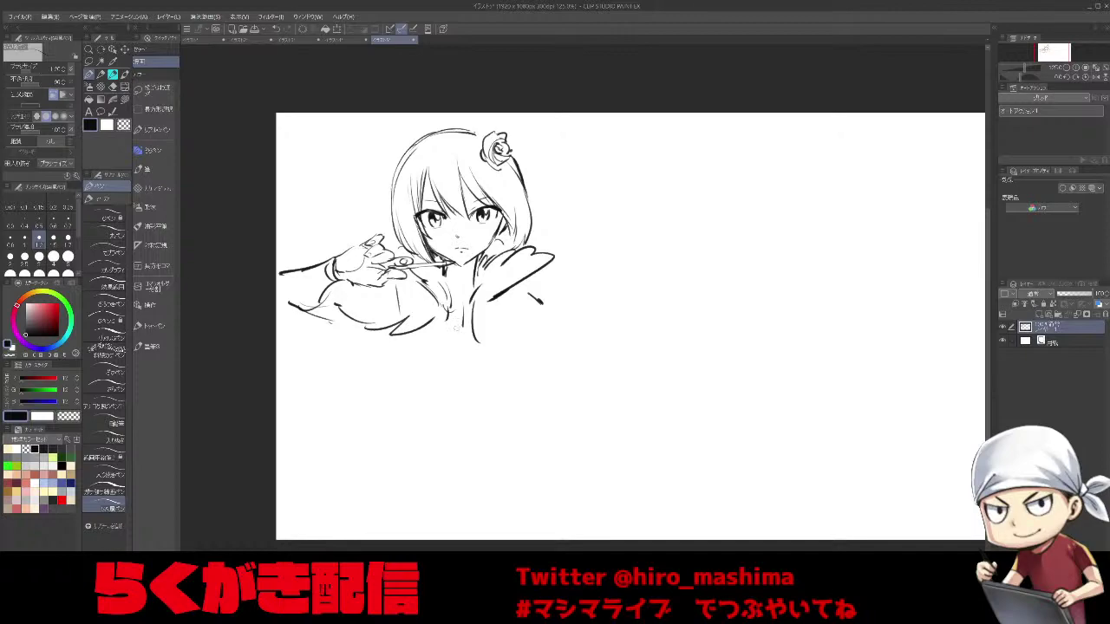
{"action": "key", "text": "bracketleft"}
{"action": "key", "text": "bracketleft"}
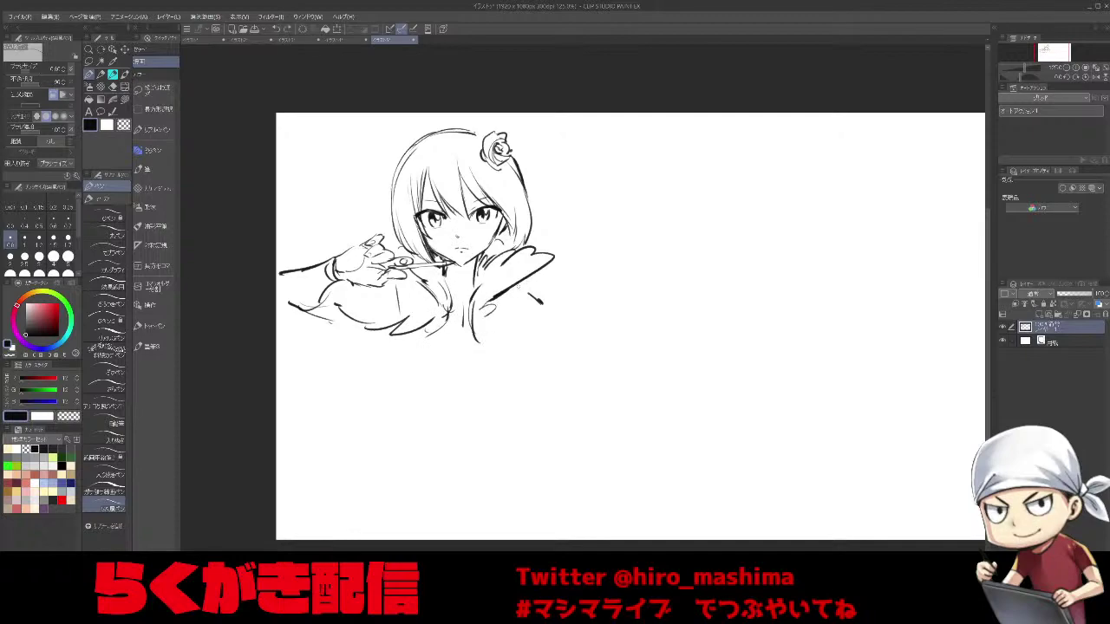
{"action": "key", "text": "bracketright"}
{"action": "key", "text": "bracketright"}
{"action": "mouse_move", "coordinate": [528, 291]}
{"action": "left_mouse_down"}
{"action": "mouse_move", "coordinate": [544, 301]}
{"action": "mouse_move", "coordinate": [480, 325]}
{"action": "left_mouse_up"}
{"action": "key", "text": "bracketright"}
{"action": "left_click_drag", "start_coordinate": [446, 313], "coordinate": [435, 327]}
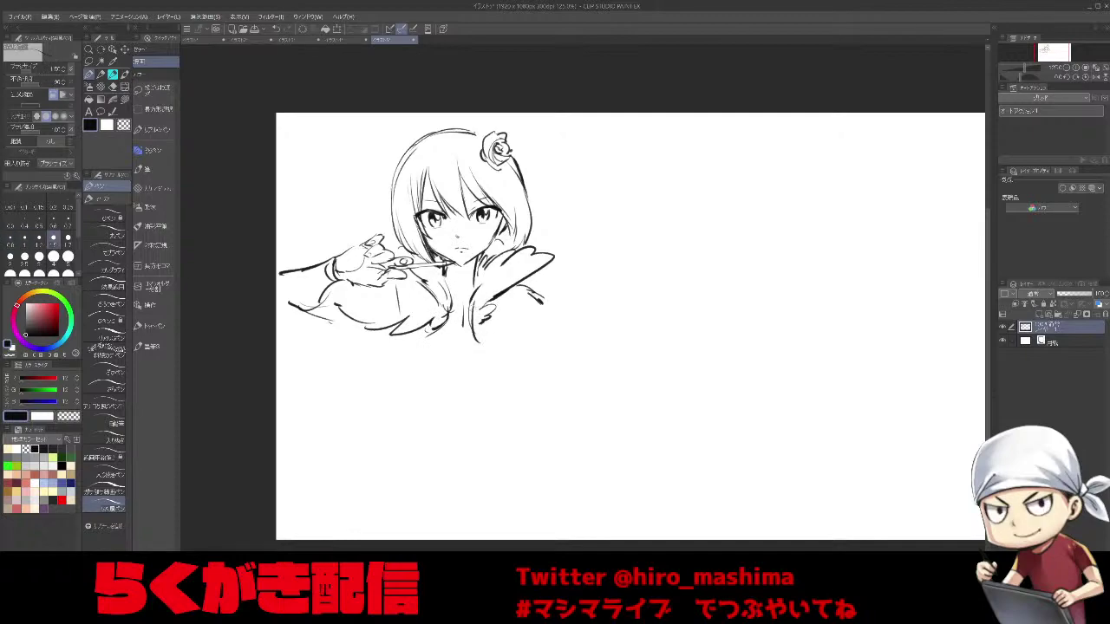
{"action": "left_click_drag", "start_coordinate": [507, 296], "coordinate": [558, 305]}
{"action": "left_click_drag", "start_coordinate": [312, 253], "coordinate": [324, 260]}
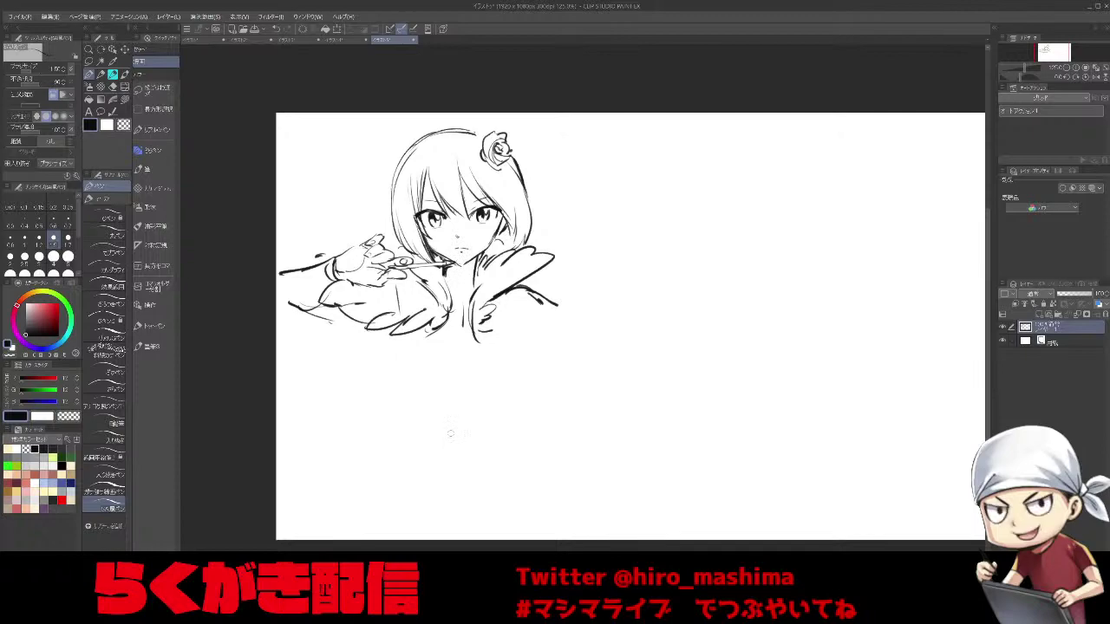
Draw a stick figure with a bent arm holding a stick at its head below the girl, using pen size 0.7.
{"action": "left_click_drag", "start_coordinate": [450, 433], "coordinate": [463, 400]}
{"action": "key", "text": "bracketleft"}
{"action": "key", "text": "bracketleft"}
{"action": "key", "text": "bracketleft"}
{"action": "key", "text": "bracketleft"}
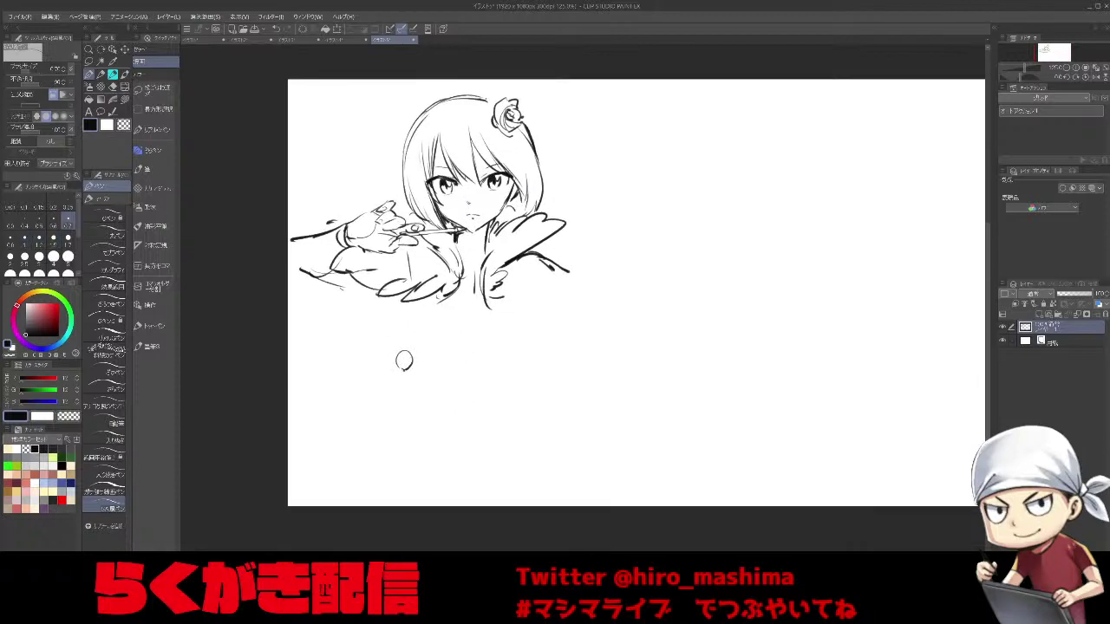
{"action": "left_click_drag", "start_coordinate": [398, 367], "coordinate": [387, 373]}
{"action": "scroll", "coordinate": [464, 365], "scroll_direction": "up", "scroll_amount": 6}
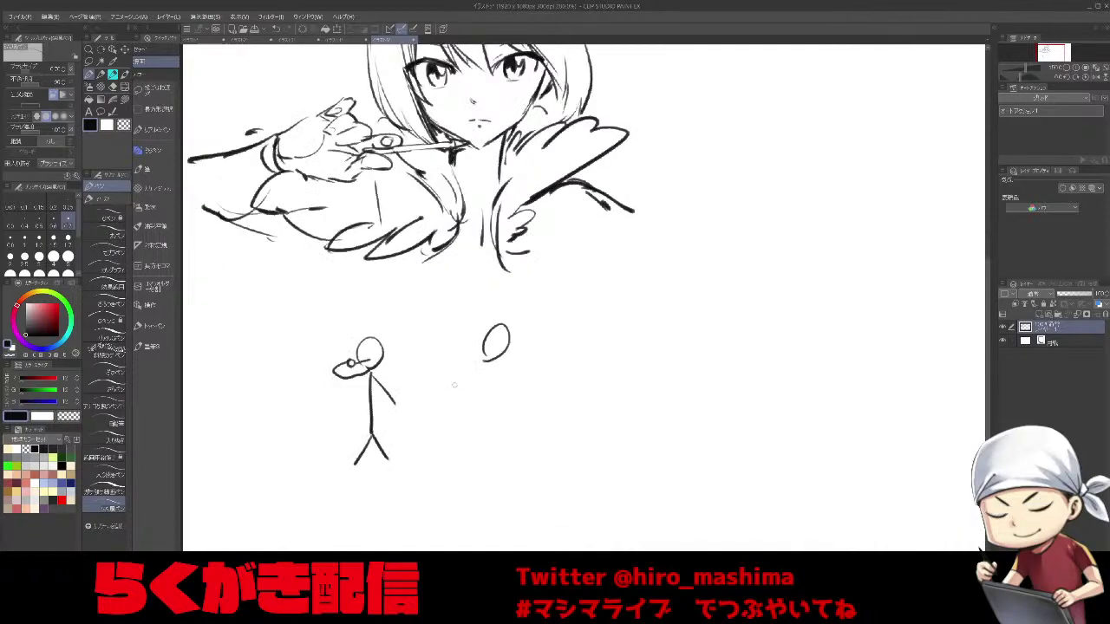
Draw a second stick figure beside the first, thrusting its stick straight forward, with an arrow for the motion.
{"action": "left_click_drag", "start_coordinate": [631, 265], "coordinate": [497, 272]}
{"action": "left_click_drag", "start_coordinate": [566, 216], "coordinate": [562, 245]}
{"action": "mouse_move", "coordinate": [642, 264]}
{"action": "left_mouse_down"}
{"action": "mouse_move", "coordinate": [638, 377]}
{"action": "mouse_move", "coordinate": [709, 331]}
{"action": "left_mouse_up"}
{"action": "left_click_drag", "start_coordinate": [638, 376], "coordinate": [609, 440]}
{"action": "left_click_drag", "start_coordinate": [639, 376], "coordinate": [666, 438]}
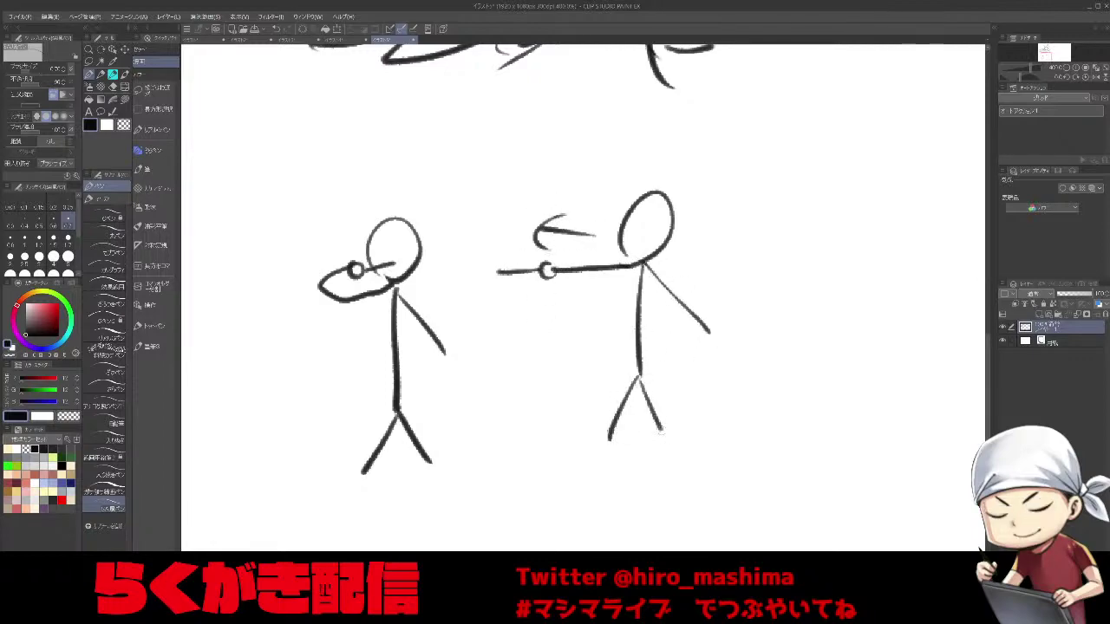
Draw a third stick figure under the first one, raising its stick overhead.
{"action": "left_click_drag", "start_coordinate": [620, 494], "coordinate": [603, 437]}
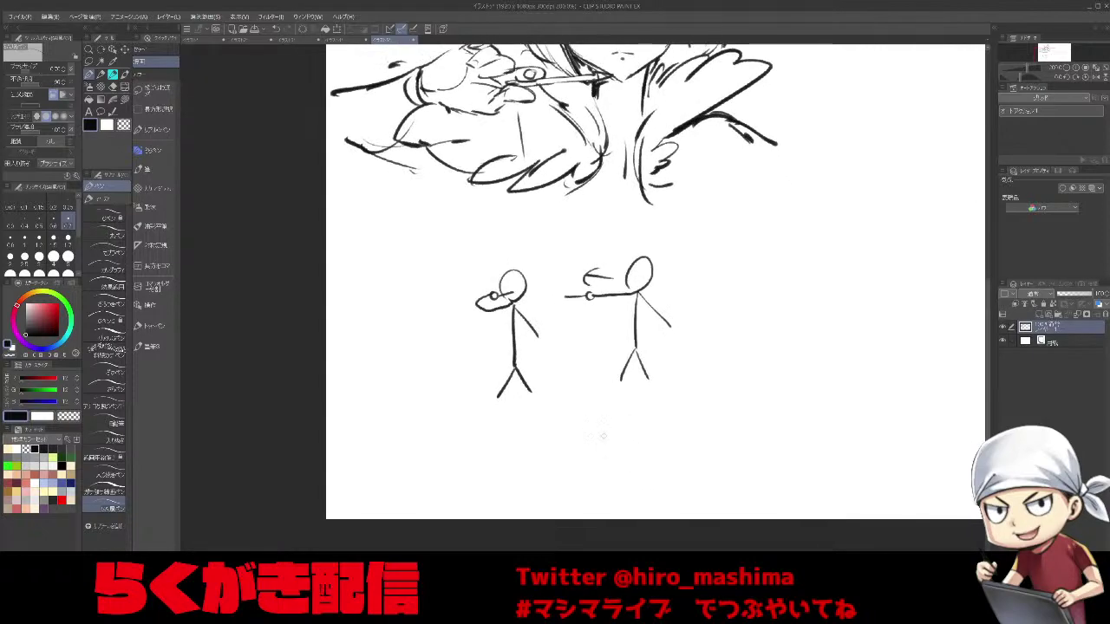
{"action": "scroll", "coordinate": [514, 432], "scroll_direction": "up", "scroll_amount": 2}
{"action": "mouse_move", "coordinate": [515, 428]}
{"action": "left_mouse_down"}
{"action": "mouse_move", "coordinate": [503, 349]}
{"action": "mouse_move", "coordinate": [465, 367]}
{"action": "mouse_move", "coordinate": [450, 311]}
{"action": "left_mouse_up"}
{"action": "left_click_drag", "start_coordinate": [425, 273], "coordinate": [446, 296]}
{"action": "mouse_move", "coordinate": [512, 382]}
{"action": "left_mouse_down"}
{"action": "mouse_move", "coordinate": [504, 452]}
{"action": "mouse_move", "coordinate": [546, 425]}
{"action": "left_mouse_up"}
{"action": "mouse_move", "coordinate": [505, 473]}
{"action": "left_mouse_down"}
{"action": "mouse_move", "coordinate": [480, 514]}
{"action": "mouse_move", "coordinate": [530, 517]}
{"action": "left_mouse_up"}
Draw a fourth stick figure beside the third with its arm swung down and a curved downward arrow.
{"action": "mouse_move", "coordinate": [744, 327]}
{"action": "left_mouse_down"}
{"action": "mouse_move", "coordinate": [755, 358]}
{"action": "mouse_move", "coordinate": [729, 372]}
{"action": "mouse_move", "coordinate": [751, 442]}
{"action": "left_mouse_up"}
{"action": "left_click_drag", "start_coordinate": [730, 364], "coordinate": [737, 444]}
{"action": "left_click_drag", "start_coordinate": [745, 444], "coordinate": [770, 462]}
{"action": "mouse_move", "coordinate": [669, 356]}
{"action": "left_mouse_down"}
{"action": "mouse_move", "coordinate": [673, 414]}
{"action": "mouse_move", "coordinate": [693, 431]}
{"action": "left_mouse_up"}
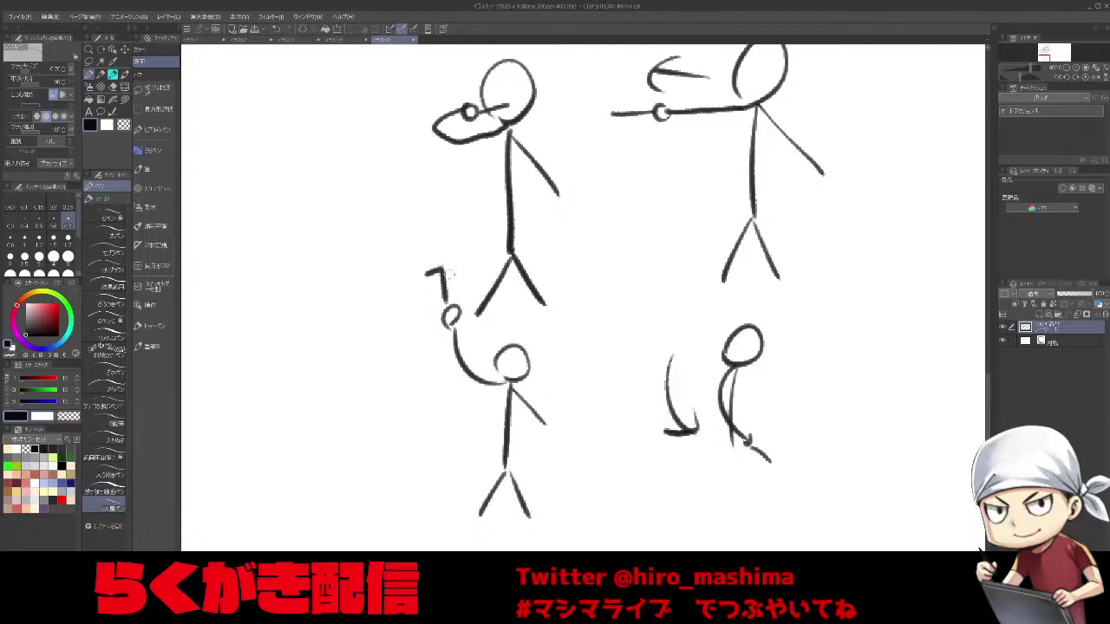
{"action": "left_click_drag", "start_coordinate": [737, 367], "coordinate": [774, 409]}
{"action": "left_click_drag", "start_coordinate": [733, 446], "coordinate": [713, 481]}
{"action": "mouse_move", "coordinate": [738, 445]}
{"action": "left_mouse_down"}
{"action": "mouse_move", "coordinate": [760, 500]}
{"action": "mouse_move", "coordinate": [719, 467]}
{"action": "mouse_move", "coordinate": [656, 475]}
{"action": "left_mouse_up"}
{"action": "scroll", "coordinate": [750, 479], "scroll_direction": "down", "scroll_amount": 3}
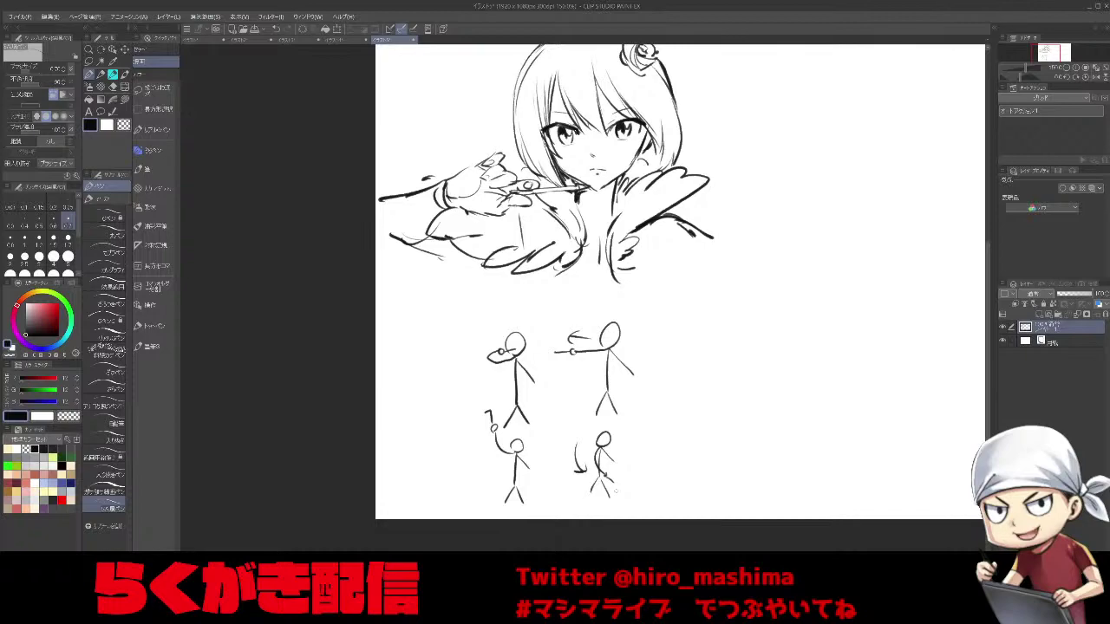
{"action": "scroll", "coordinate": [674, 413], "scroll_direction": "up", "scroll_amount": 1}
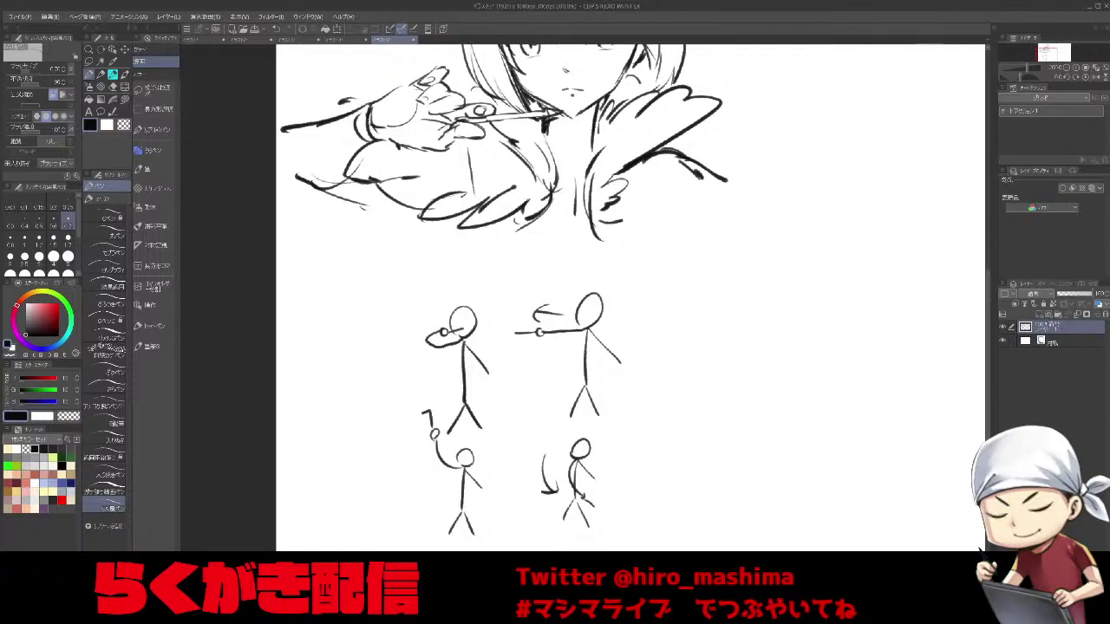
{"action": "scroll", "coordinate": [883, 546], "scroll_direction": "down", "scroll_amount": 1}
{"action": "left_click_drag", "start_coordinate": [738, 375], "coordinate": [589, 411]}
{"action": "scroll", "coordinate": [589, 411], "scroll_direction": "down", "scroll_amount": 1}
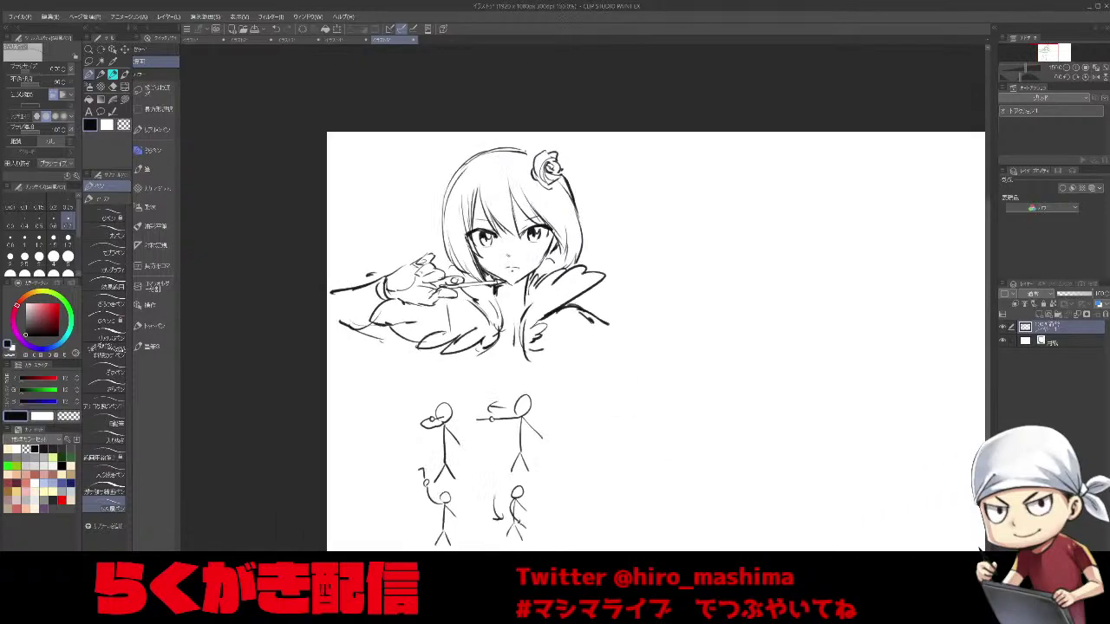
{"action": "left_click_drag", "start_coordinate": [771, 423], "coordinate": [650, 423]}
{"action": "left_click_drag", "start_coordinate": [720, 440], "coordinate": [708, 402]}
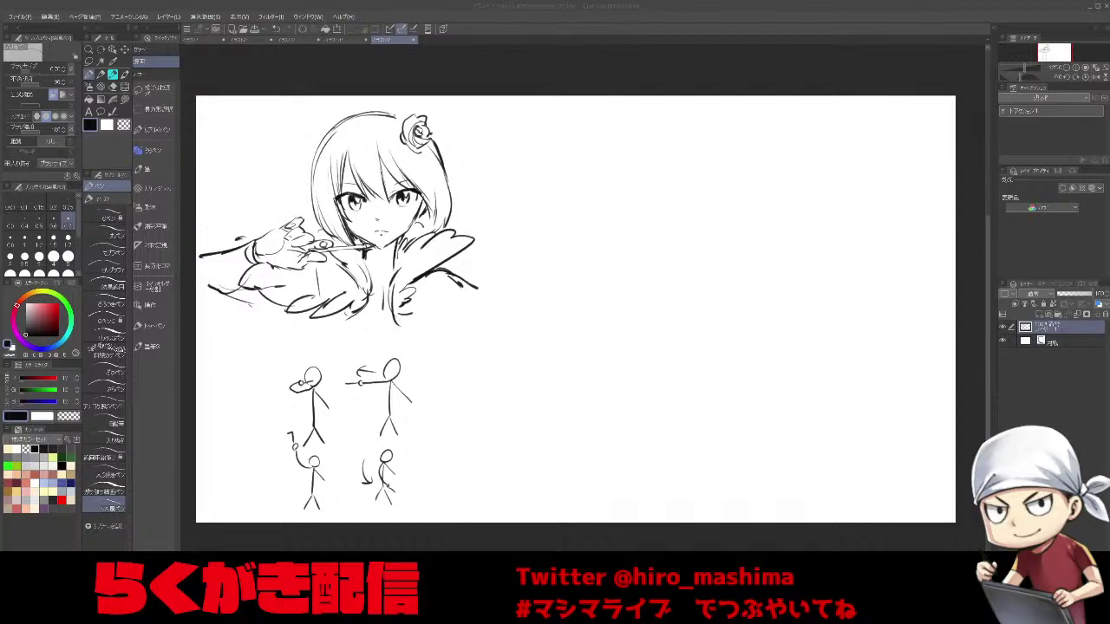
Set the pen size to 1 and sketch the first short hairline stroke of a new head beside the girl.
{"action": "left_click_drag", "start_coordinate": [602, 269], "coordinate": [557, 354]}
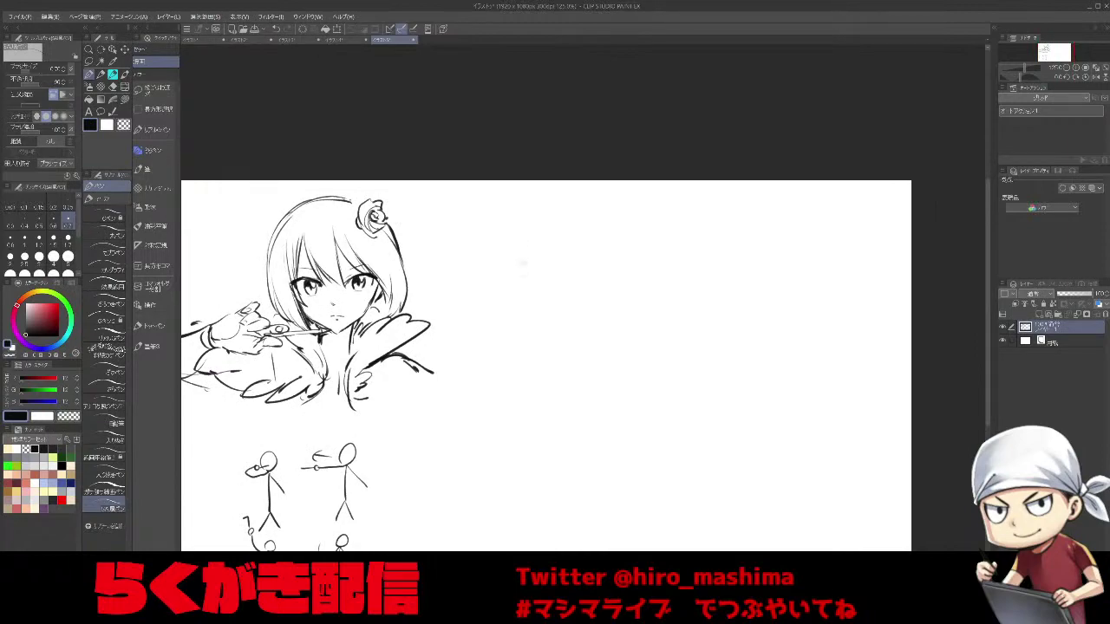
{"action": "key", "text": "]"}
{"action": "key", "text": "]"}
{"action": "mouse_move", "coordinate": [495, 263]}
{"action": "left_mouse_down"}
{"action": "mouse_move", "coordinate": [503, 325]}
{"action": "mouse_move", "coordinate": [545, 376]}
{"action": "mouse_move", "coordinate": [595, 334]}
{"action": "mouse_move", "coordinate": [503, 256]}
{"action": "left_mouse_up"}
{"action": "key", "text": "ctrl+z"}
{"action": "key", "text": "ctrl+z"}
{"action": "key", "text": "ctrl+z"}
{"action": "left_click_drag", "start_coordinate": [496, 253], "coordinate": [506, 253]}
Sketch the new character's upswept front hair as pointed spikes rising from the forehead.
{"action": "mouse_move", "coordinate": [517, 181]}
{"action": "left_mouse_down"}
{"action": "mouse_move", "coordinate": [499, 248]}
{"action": "mouse_move", "coordinate": [508, 252]}
{"action": "mouse_move", "coordinate": [515, 219]}
{"action": "left_mouse_up"}
{"action": "mouse_move", "coordinate": [544, 183]}
{"action": "left_mouse_down"}
{"action": "mouse_move", "coordinate": [540, 221]}
{"action": "mouse_move", "coordinate": [507, 236]}
{"action": "left_mouse_up"}
{"action": "key", "text": "ctrl+z"}
{"action": "left_click_drag", "start_coordinate": [517, 196], "coordinate": [514, 243]}
{"action": "left_click_drag", "start_coordinate": [514, 243], "coordinate": [549, 199]}
{"action": "left_click_drag", "start_coordinate": [550, 199], "coordinate": [533, 235]}
Draw the new character's long face outline with a pointed chin and start the long lock beside the cheek.
{"action": "mouse_move", "coordinate": [554, 225]}
{"action": "left_mouse_down"}
{"action": "mouse_move", "coordinate": [535, 255]}
{"action": "mouse_move", "coordinate": [574, 298]}
{"action": "mouse_move", "coordinate": [588, 359]}
{"action": "left_mouse_up"}
{"action": "left_click_drag", "start_coordinate": [501, 264], "coordinate": [492, 309]}
{"action": "mouse_move", "coordinate": [488, 267]}
{"action": "left_mouse_down"}
{"action": "mouse_move", "coordinate": [477, 338]}
{"action": "mouse_move", "coordinate": [488, 366]}
{"action": "mouse_move", "coordinate": [494, 335]}
{"action": "left_mouse_up"}
{"action": "key", "text": "ctrl+z"}
{"action": "left_click_drag", "start_coordinate": [494, 336], "coordinate": [506, 392]}
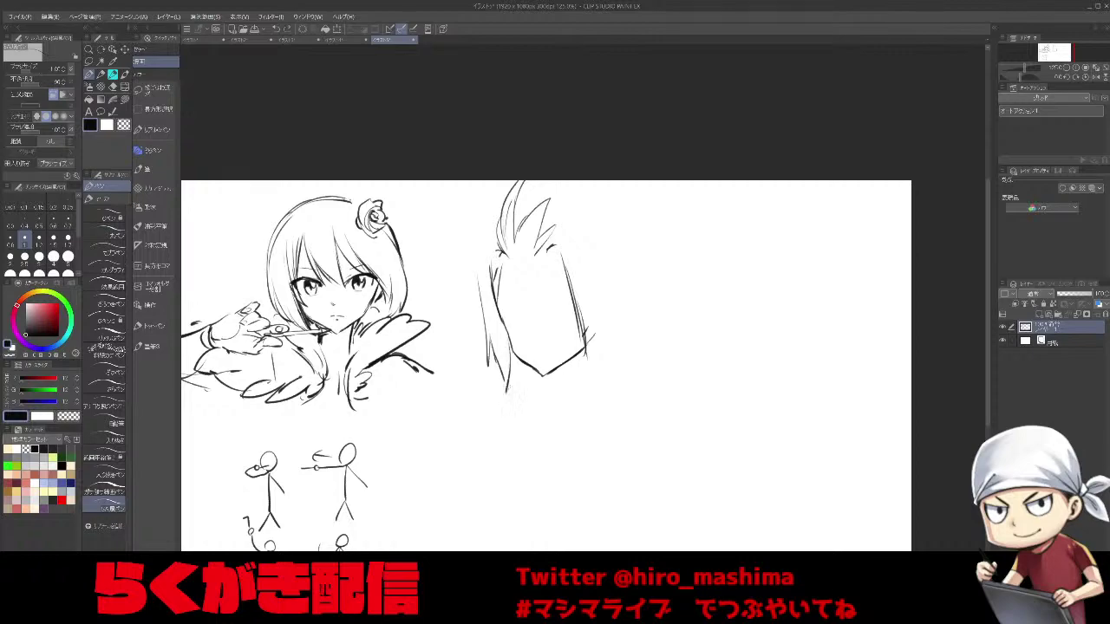
Draw the pointed lock along the opposite cheek and reinforce the strands framing the face.
{"action": "left_click_drag", "start_coordinate": [584, 347], "coordinate": [587, 374]}
{"action": "left_click_drag", "start_coordinate": [586, 374], "coordinate": [610, 306]}
{"action": "key", "text": "ctrl+z"}
{"action": "left_click_drag", "start_coordinate": [585, 377], "coordinate": [607, 315]}
{"action": "left_click_drag", "start_coordinate": [483, 304], "coordinate": [479, 252]}
{"action": "left_click_drag", "start_coordinate": [496, 300], "coordinate": [506, 361]}
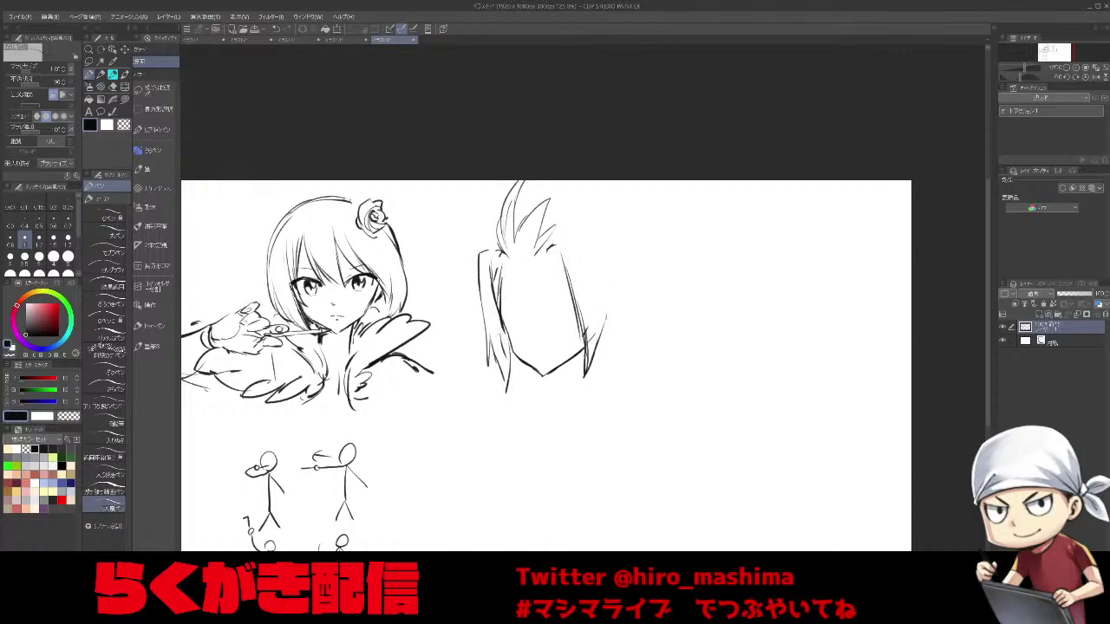
Outline the new character's outer hair with jagged spikes over the crown and down the back of the head.
{"action": "mouse_move", "coordinate": [590, 263]}
{"action": "left_mouse_down"}
{"action": "mouse_move", "coordinate": [587, 343]}
{"action": "mouse_move", "coordinate": [611, 309]}
{"action": "mouse_move", "coordinate": [607, 331]}
{"action": "left_mouse_up"}
{"action": "key", "text": "ctrl+z"}
{"action": "left_click_drag", "start_coordinate": [487, 229], "coordinate": [481, 248]}
{"action": "mouse_move", "coordinate": [528, 200]}
{"action": "left_mouse_down"}
{"action": "mouse_move", "coordinate": [564, 178]}
{"action": "mouse_move", "coordinate": [574, 214]}
{"action": "mouse_move", "coordinate": [588, 215]}
{"action": "mouse_move", "coordinate": [568, 194]}
{"action": "mouse_move", "coordinate": [604, 183]}
{"action": "left_mouse_up"}
{"action": "key", "text": "ctrl+z"}
{"action": "mouse_move", "coordinate": [581, 208]}
{"action": "left_mouse_down"}
{"action": "mouse_move", "coordinate": [625, 201]}
{"action": "mouse_move", "coordinate": [624, 220]}
{"action": "mouse_move", "coordinate": [643, 219]}
{"action": "mouse_move", "coordinate": [626, 223]}
{"action": "mouse_move", "coordinate": [647, 258]}
{"action": "mouse_move", "coordinate": [633, 305]}
{"action": "left_mouse_up"}
{"action": "key", "text": "ctrl+z"}
{"action": "key", "text": "ctrl+z"}
{"action": "key", "text": "ctrl+z"}
{"action": "key", "text": "ctrl+z"}
{"action": "mouse_move", "coordinate": [639, 260]}
{"action": "left_mouse_down"}
{"action": "mouse_move", "coordinate": [634, 307]}
{"action": "mouse_move", "coordinate": [602, 323]}
{"action": "left_mouse_up"}
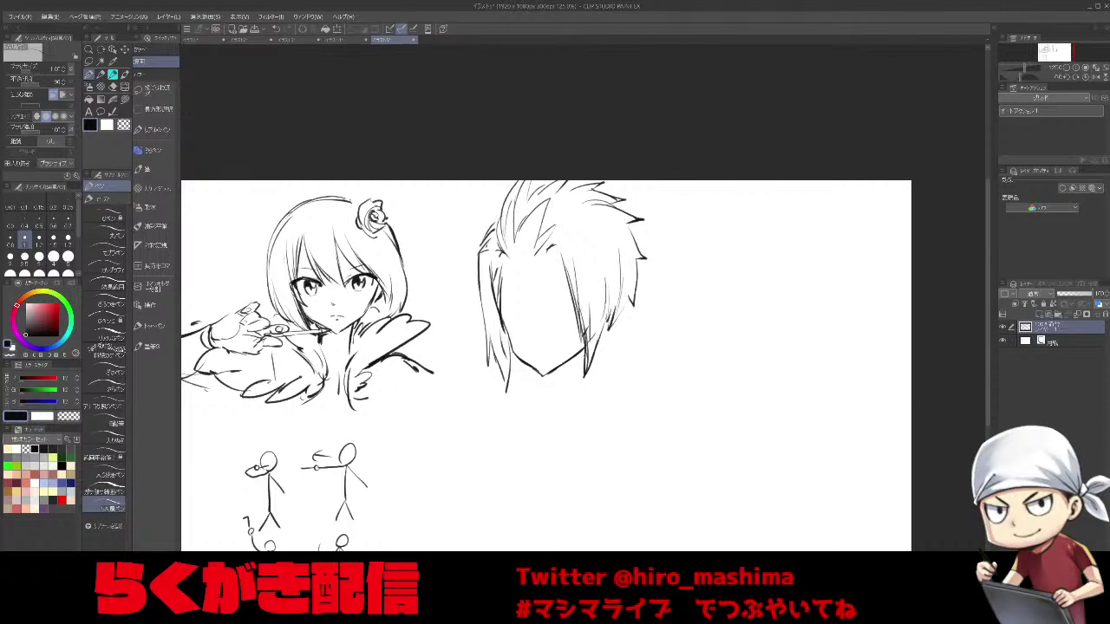
Sketch the spiky-haired character's nose and one steeply slanted brow line on the face.
{"action": "mouse_move", "coordinate": [504, 263]}
{"action": "left_mouse_down"}
{"action": "mouse_move", "coordinate": [501, 277]}
{"action": "mouse_move", "coordinate": [561, 248]}
{"action": "mouse_move", "coordinate": [518, 262]}
{"action": "left_mouse_up"}
{"action": "scroll", "coordinate": [525, 282], "scroll_direction": "up", "scroll_amount": 1}
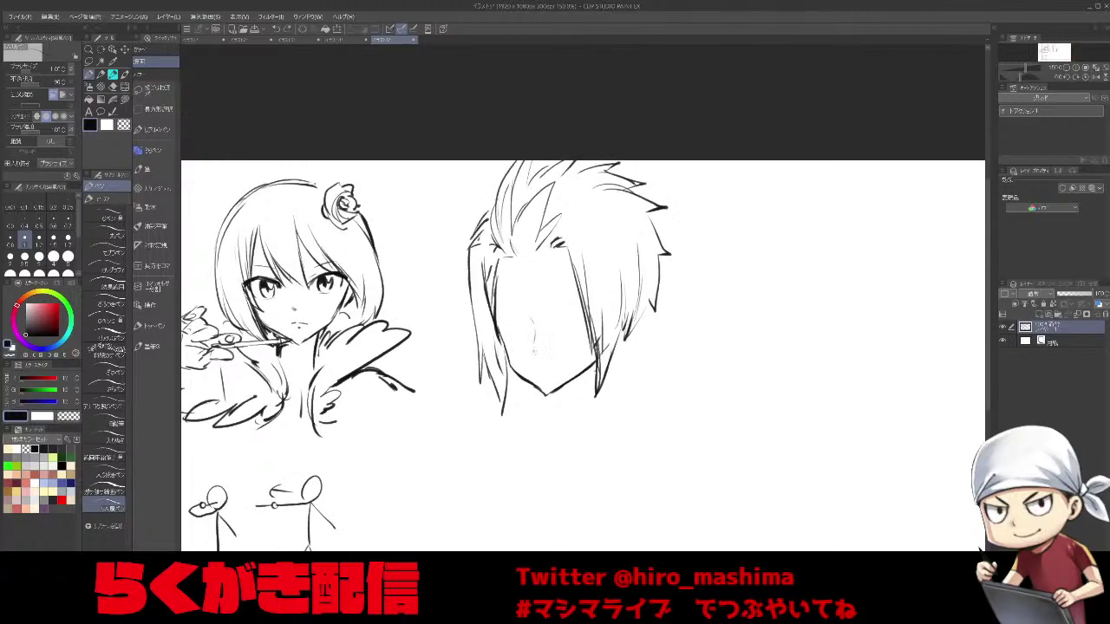
{"action": "key", "text": "^"}
{"action": "key", "text": "^"}
{"action": "key", "text": "^"}
{"action": "key", "text": "^"}
{"action": "key", "text": "^"}
{"action": "key", "text": "^"}
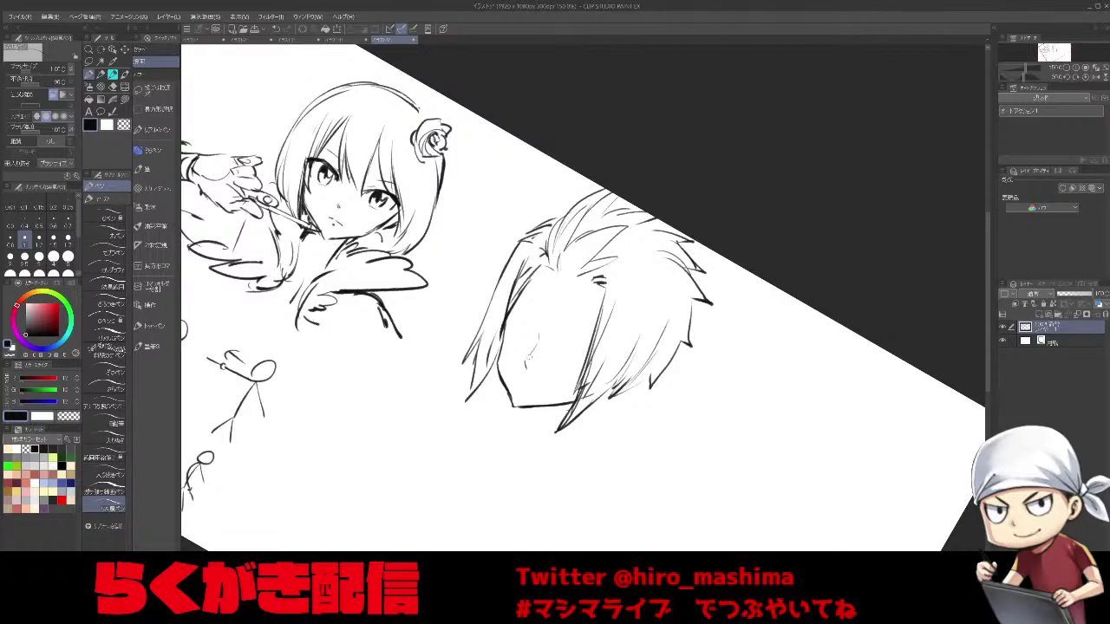
{"action": "key", "text": "^"}
{"action": "key", "text": "^"}
{"action": "key", "text": "^"}
{"action": "mouse_move", "coordinate": [555, 323]}
{"action": "left_mouse_down"}
{"action": "mouse_move", "coordinate": [549, 396]}
{"action": "mouse_move", "coordinate": [516, 339]}
{"action": "left_mouse_up"}
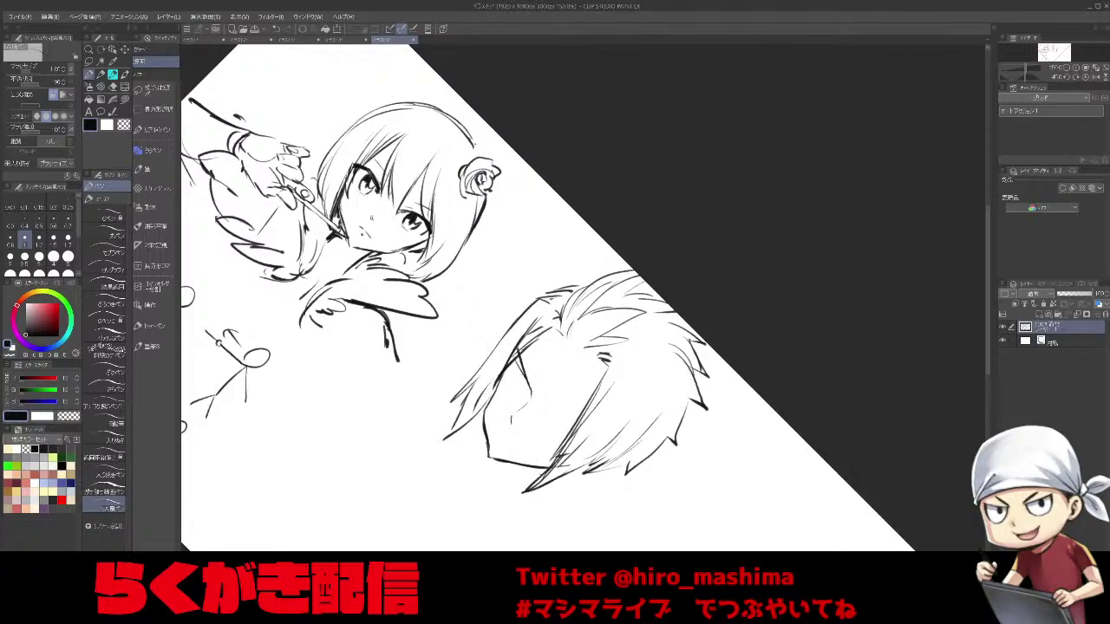
Draw the narrow, glaring eye with its iris beneath the slanted brow line.
{"action": "left_click_drag", "start_coordinate": [510, 355], "coordinate": [515, 373]}
{"action": "left_click_drag", "start_coordinate": [517, 368], "coordinate": [524, 383]}
{"action": "key", "text": "minus"}
{"action": "key", "text": "minus"}
{"action": "key", "text": "minus"}
{"action": "key", "text": "minus"}
{"action": "left_click_drag", "start_coordinate": [572, 401], "coordinate": [582, 412]}
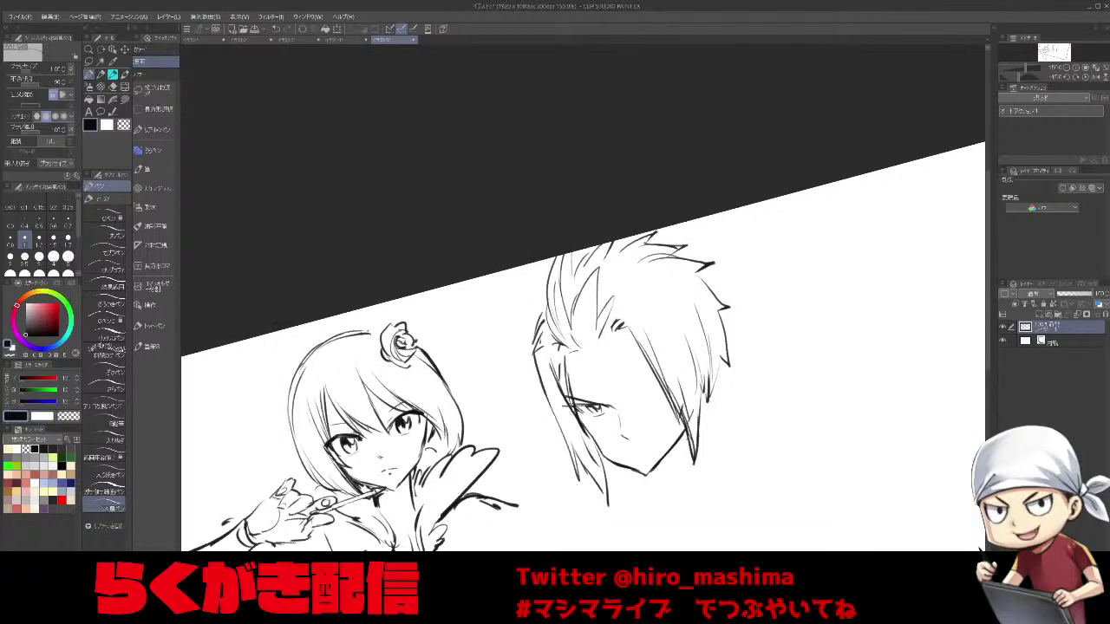
Draw the matching slanted brow and narrow eye on the other side of the spiky-haired character's face.
{"action": "key", "text": "minus"}
{"action": "key", "text": "minus"}
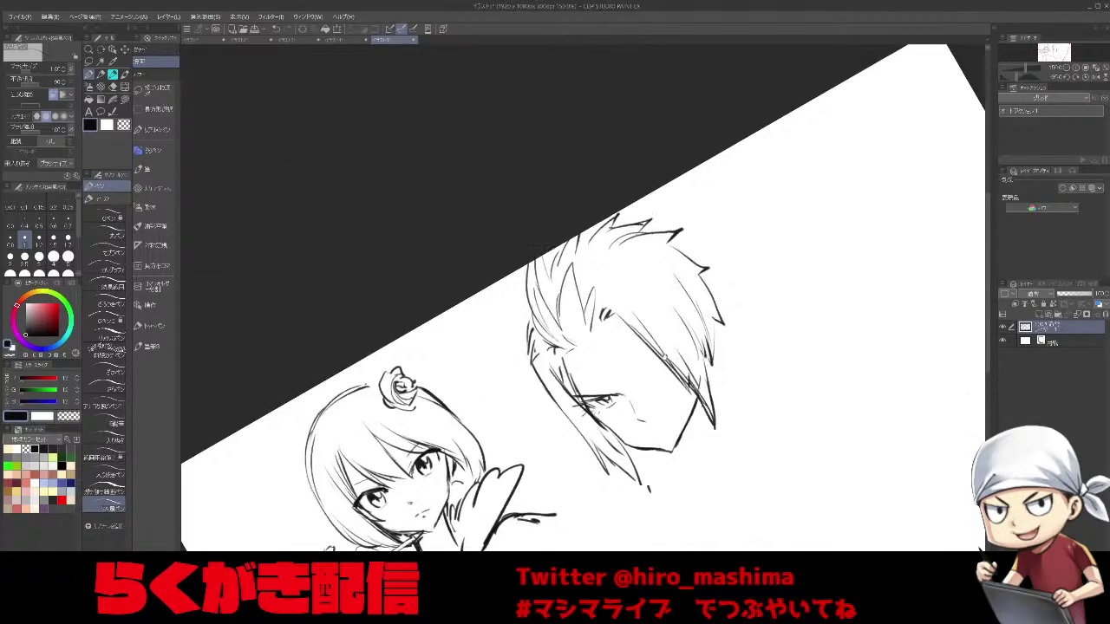
{"action": "left_click_drag", "start_coordinate": [580, 360], "coordinate": [558, 386]}
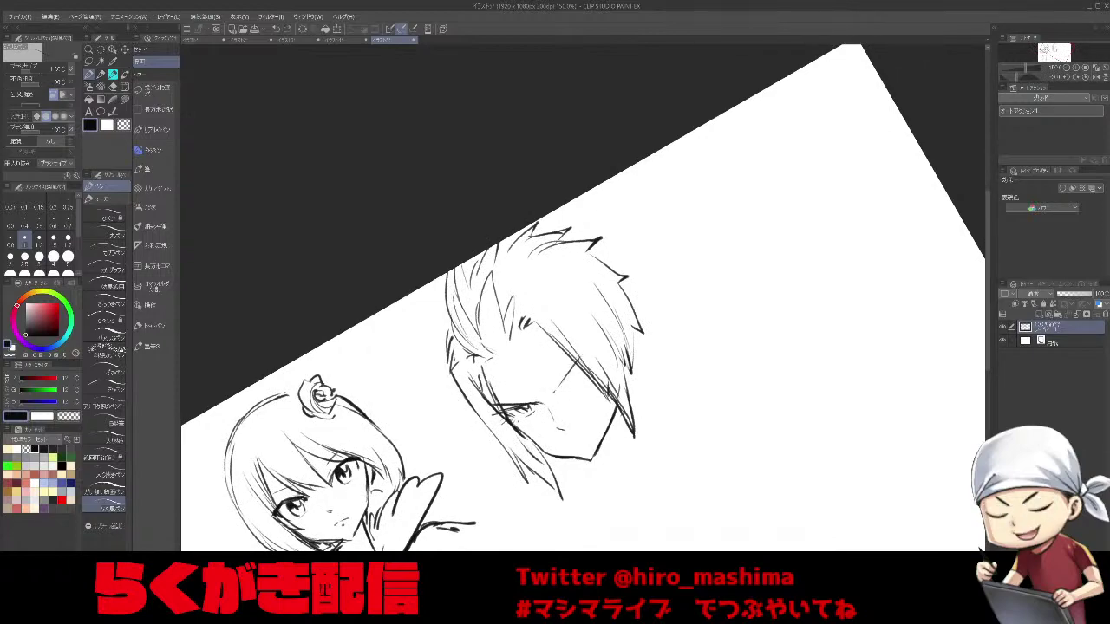
{"action": "left_click_drag", "start_coordinate": [589, 351], "coordinate": [563, 383]}
{"action": "left_click_drag", "start_coordinate": [591, 347], "coordinate": [578, 363]}
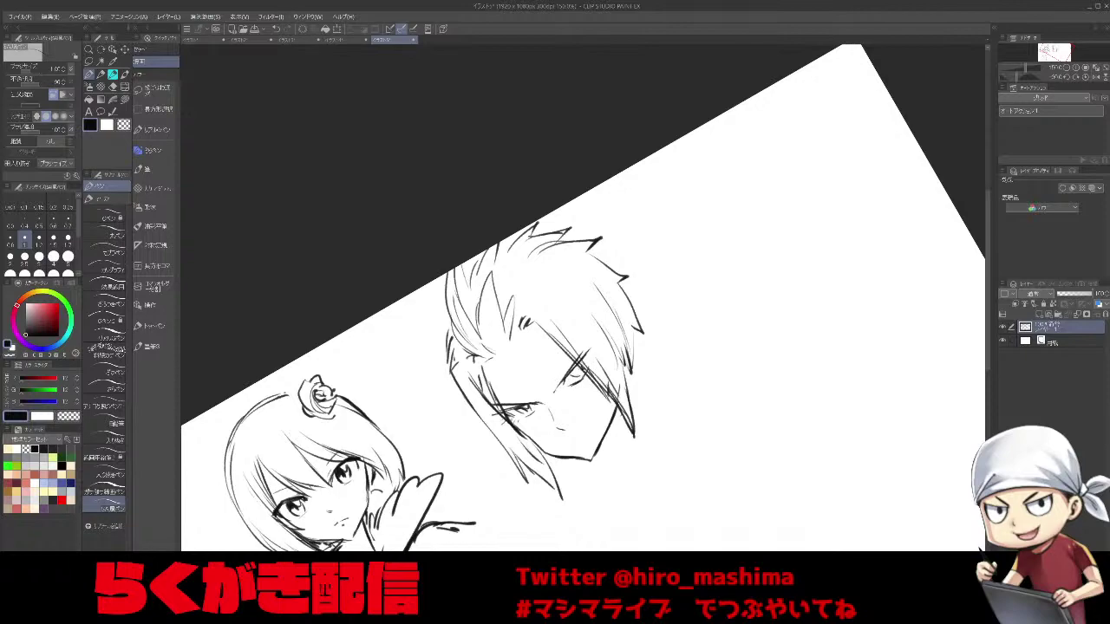
{"action": "key", "text": "asciicircum"}
{"action": "key", "text": "asciicircum"}
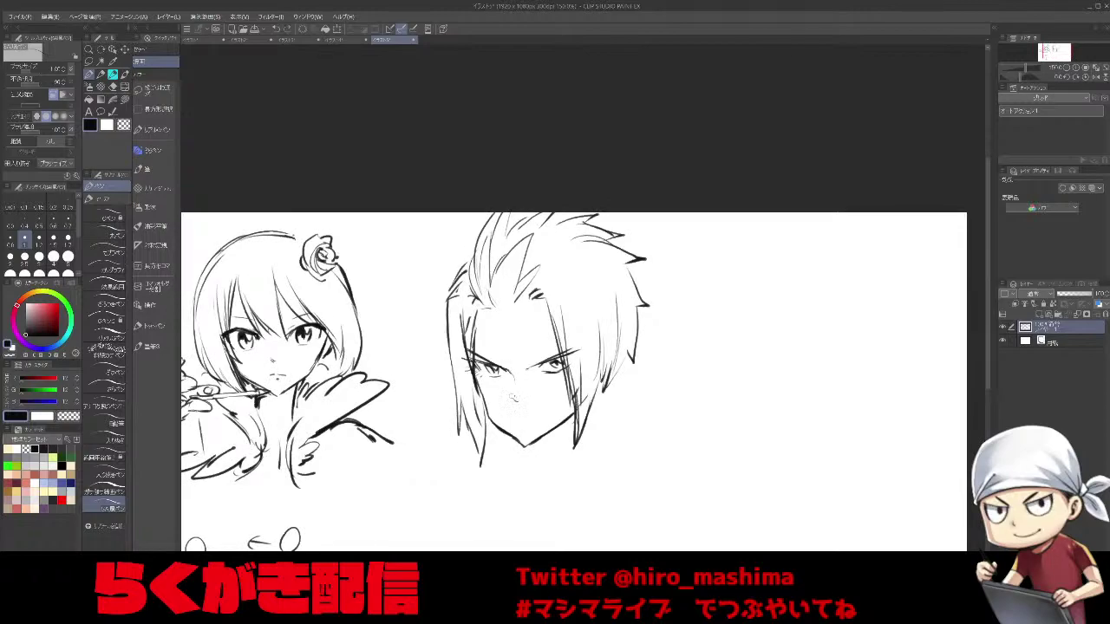
Draw the spiky-haired character's mouth as a thin smirk above the chin.
{"action": "mouse_move", "coordinate": [486, 407]}
{"action": "left_mouse_down"}
{"action": "mouse_move", "coordinate": [508, 433]}
{"action": "mouse_move", "coordinate": [496, 422]}
{"action": "left_mouse_up"}
{"action": "key", "text": "ctrl+z"}
{"action": "key", "text": "minus"}
{"action": "mouse_move", "coordinate": [607, 453]}
{"action": "left_mouse_down"}
{"action": "mouse_move", "coordinate": [571, 413]}
{"action": "mouse_move", "coordinate": [596, 366]}
{"action": "left_mouse_up"}
{"action": "key", "text": "minus"}
{"action": "key", "text": "ctrl+z"}
Draw a cross-shaped mark with flared arms on the spiky-haired character's forehead.
{"action": "key", "text": "asciicircum"}
{"action": "key", "text": "asciicircum"}
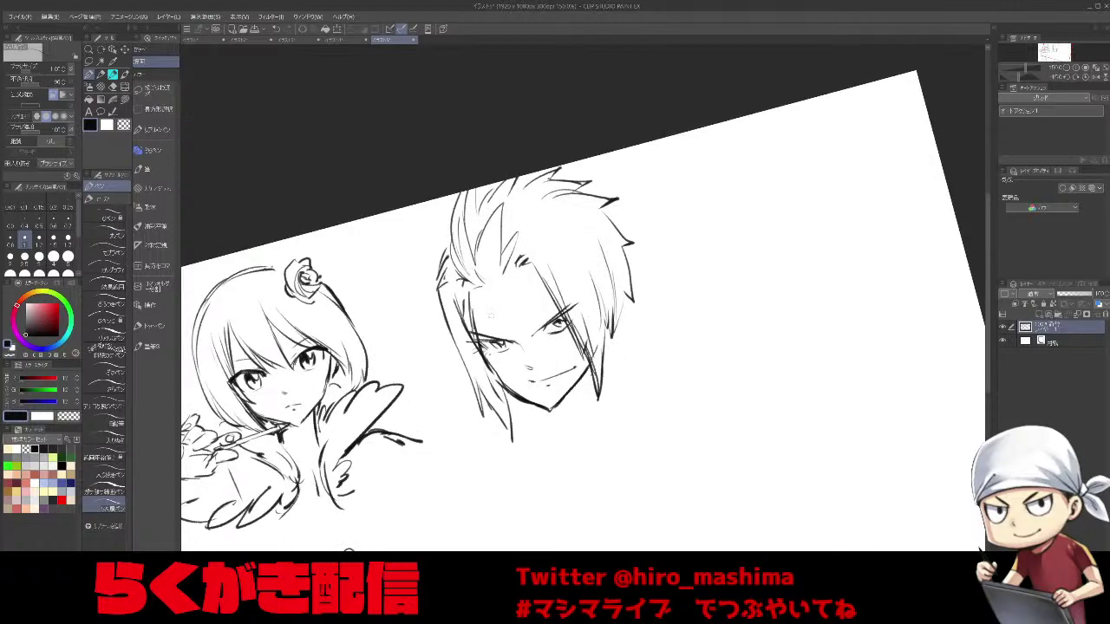
{"action": "mouse_move", "coordinate": [512, 293]}
{"action": "left_mouse_down"}
{"action": "mouse_move", "coordinate": [539, 289]}
{"action": "mouse_move", "coordinate": [518, 326]}
{"action": "mouse_move", "coordinate": [486, 312]}
{"action": "left_mouse_up"}
{"action": "key", "text": "asciicircum"}
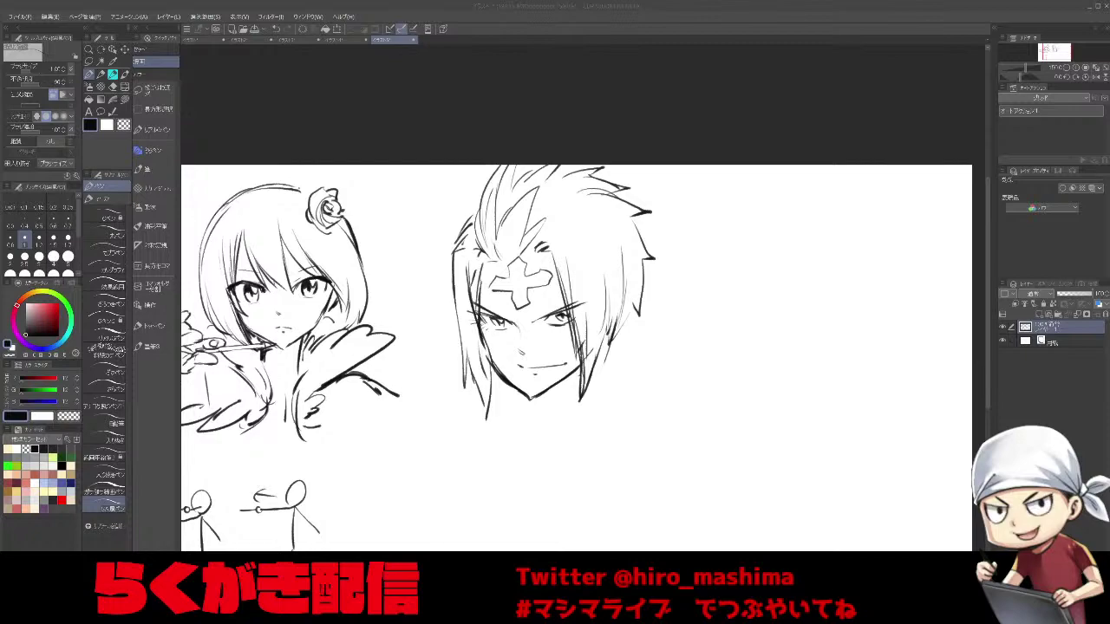
Add thin inner strands to the spiky hair and reinforce its contour beside the temple.
{"action": "left_click_drag", "start_coordinate": [632, 310], "coordinate": [598, 371]}
{"action": "left_click_drag", "start_coordinate": [593, 234], "coordinate": [606, 324]}
{"action": "key", "text": "ctrl+z"}
{"action": "left_click_drag", "start_coordinate": [466, 296], "coordinate": [473, 267]}
{"action": "key", "text": "ctrl+z"}
{"action": "left_click_drag", "start_coordinate": [560, 214], "coordinate": [592, 221]}
{"action": "left_click_drag", "start_coordinate": [476, 215], "coordinate": [459, 247]}
Draw the spiky-haired character's neck lines and thicken the tips of the long side locks.
{"action": "mouse_move", "coordinate": [521, 392]}
{"action": "left_mouse_down"}
{"action": "mouse_move", "coordinate": [484, 420]}
{"action": "mouse_move", "coordinate": [524, 417]}
{"action": "left_mouse_up"}
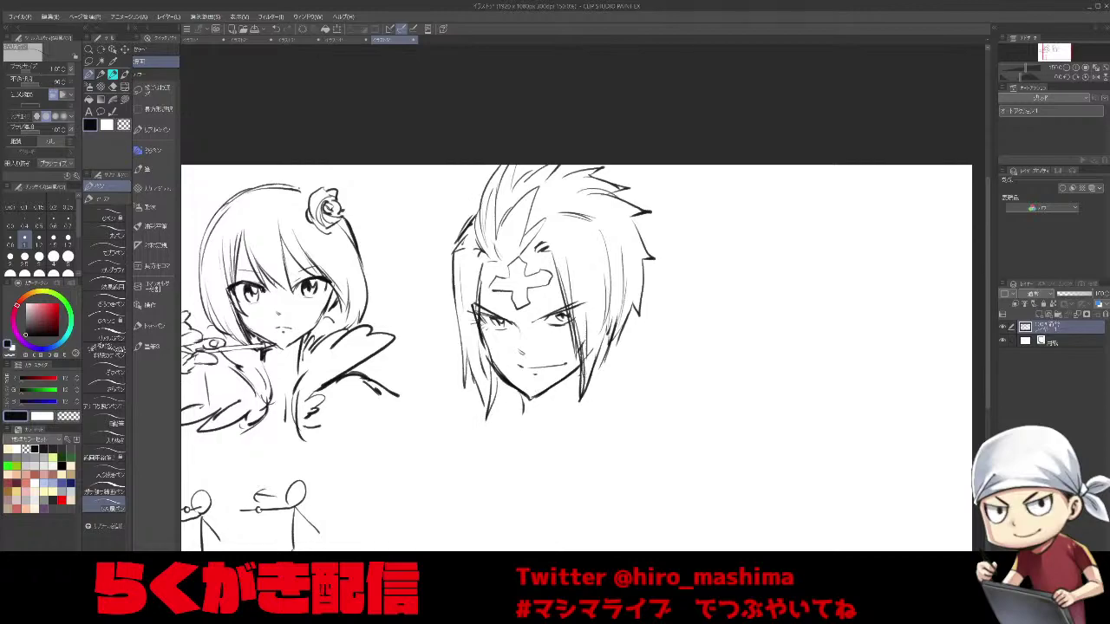
{"action": "key", "text": "ctrl+z"}
{"action": "left_click_drag", "start_coordinate": [524, 408], "coordinate": [496, 432]}
{"action": "mouse_move", "coordinate": [589, 363]}
{"action": "left_mouse_down"}
{"action": "mouse_move", "coordinate": [593, 406]}
{"action": "mouse_move", "coordinate": [605, 414]}
{"action": "left_mouse_up"}
{"action": "left_click_drag", "start_coordinate": [504, 385], "coordinate": [485, 418]}
{"action": "left_click_drag", "start_coordinate": [622, 338], "coordinate": [592, 391]}
{"action": "key", "text": "ctrl+minus"}
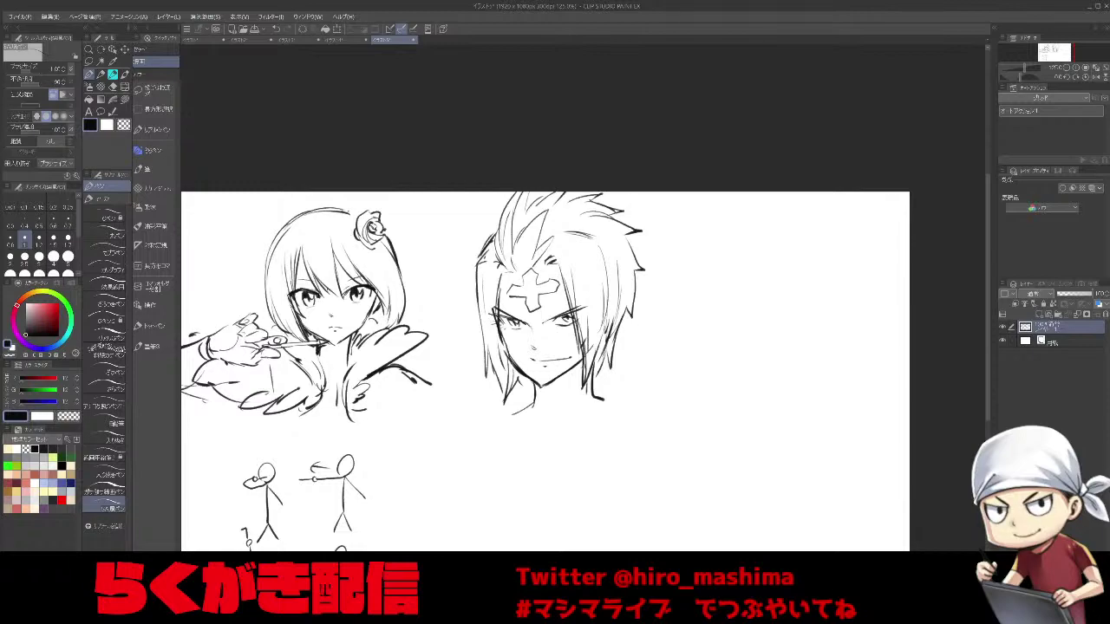
{"action": "key", "text": "["}
{"action": "mouse_move", "coordinate": [449, 479]}
{"action": "left_mouse_down"}
{"action": "mouse_move", "coordinate": [450, 436]}
{"action": "mouse_move", "coordinate": [433, 407]}
{"action": "left_mouse_up"}
{"action": "key", "text": "["}
{"action": "key", "text": "ctrl+z"}
{"action": "left_click_drag", "start_coordinate": [418, 456], "coordinate": [482, 449]}
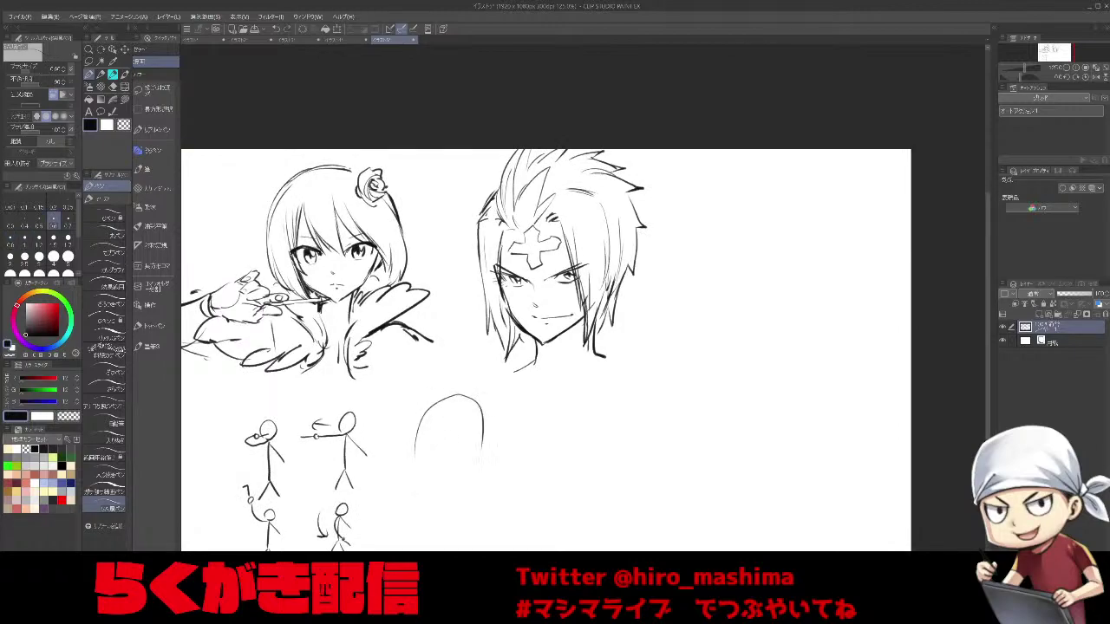
{"action": "key", "text": "ctrl+z"}
Draw a comic head below with a tall spike of hair, jagged fringe, round eyes, long nose and thick lips.
{"action": "key", "text": "]"}
{"action": "key", "text": "]"}
{"action": "left_click_drag", "start_coordinate": [410, 475], "coordinate": [464, 373]}
{"action": "mouse_move", "coordinate": [463, 373]}
{"action": "left_mouse_down"}
{"action": "mouse_move", "coordinate": [478, 477]}
{"action": "mouse_move", "coordinate": [453, 471]}
{"action": "mouse_move", "coordinate": [459, 483]}
{"action": "mouse_move", "coordinate": [472, 453]}
{"action": "left_mouse_up"}
{"action": "left_click", "coordinate": [434, 451]}
{"action": "mouse_move", "coordinate": [457, 456]}
{"action": "left_mouse_down"}
{"action": "mouse_move", "coordinate": [470, 455]}
{"action": "mouse_move", "coordinate": [445, 446]}
{"action": "left_mouse_up"}
{"action": "left_click", "coordinate": [464, 453]}
{"action": "mouse_move", "coordinate": [456, 447]}
{"action": "left_mouse_down"}
{"action": "mouse_move", "coordinate": [471, 442]}
{"action": "mouse_move", "coordinate": [408, 478]}
{"action": "mouse_move", "coordinate": [441, 434]}
{"action": "mouse_move", "coordinate": [469, 434]}
{"action": "left_mouse_up"}
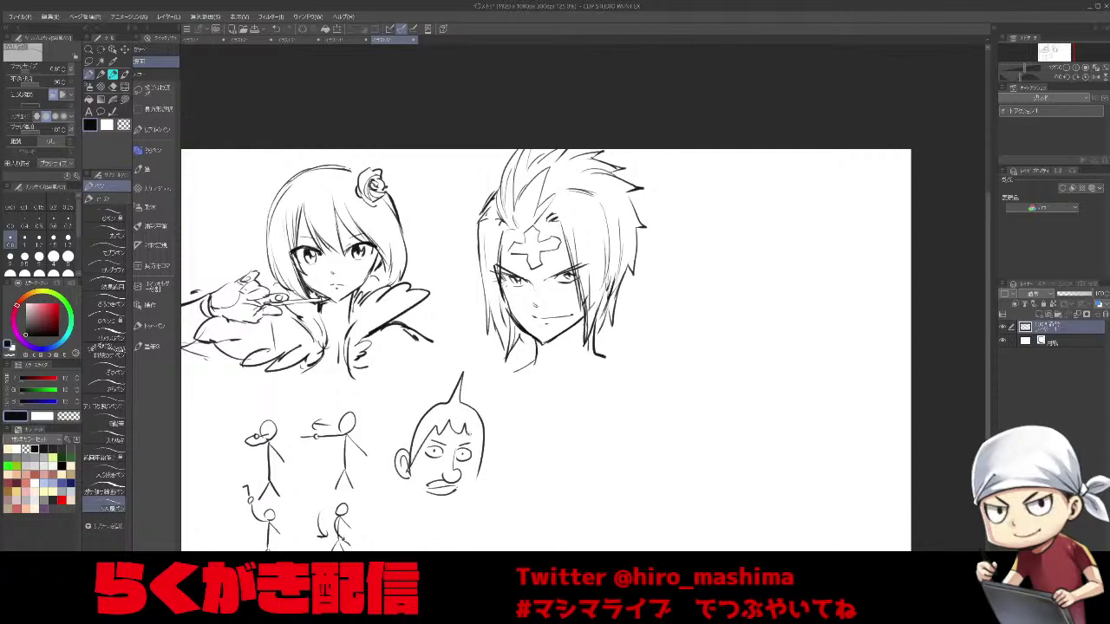
Close the comic head's jaw, add its second ear and fill the hair with solid black.
{"action": "mouse_move", "coordinate": [412, 479]}
{"action": "left_mouse_down"}
{"action": "mouse_move", "coordinate": [425, 515]}
{"action": "mouse_move", "coordinate": [449, 519]}
{"action": "mouse_move", "coordinate": [478, 476]}
{"action": "left_mouse_up"}
{"action": "key", "text": "g"}
{"action": "left_click", "coordinate": [475, 429]}
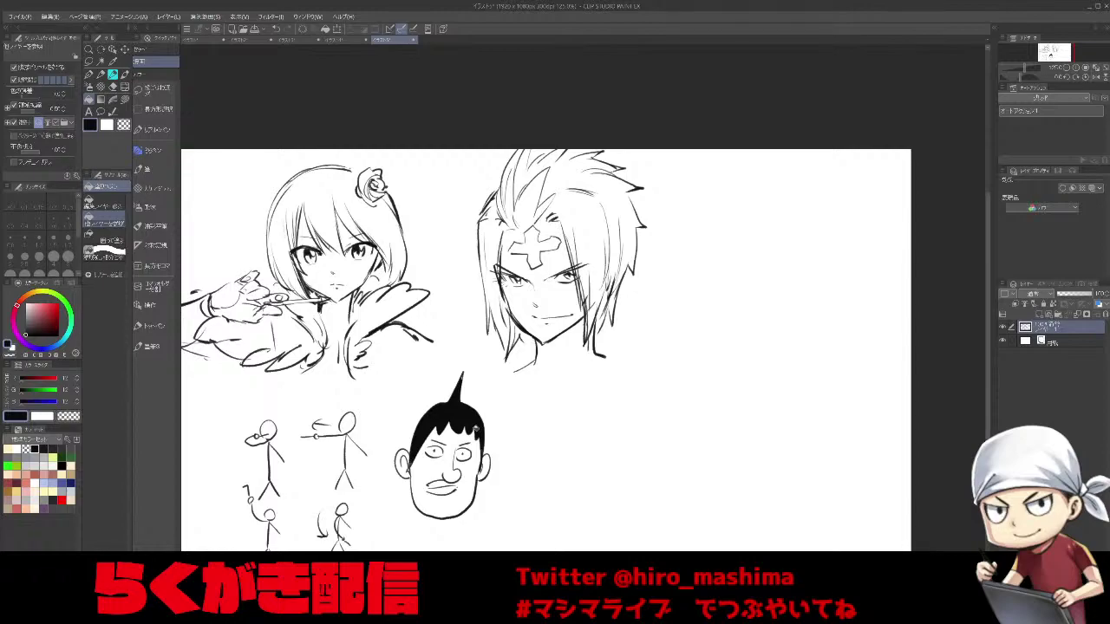
Draw a second comic face beside it with a bald dome, protruding nose, thick lips and staring eyes.
{"action": "scroll", "coordinate": [515, 457], "scroll_direction": "up", "scroll_amount": 1}
{"action": "left_click_drag", "start_coordinate": [513, 457], "coordinate": [493, 426]}
{"action": "key", "text": "p"}
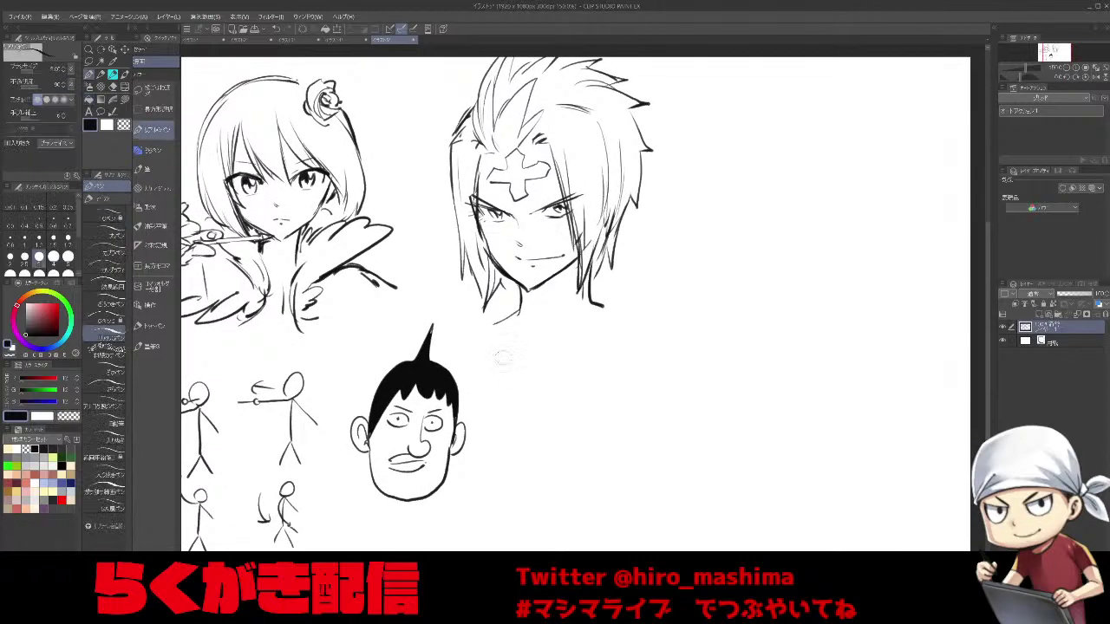
{"action": "mouse_move", "coordinate": [499, 368]}
{"action": "left_mouse_down"}
{"action": "mouse_move", "coordinate": [530, 337]}
{"action": "mouse_move", "coordinate": [567, 349]}
{"action": "mouse_move", "coordinate": [496, 399]}
{"action": "left_mouse_up"}
{"action": "key", "text": "ctrl+z"}
{"action": "mouse_move", "coordinate": [506, 348]}
{"action": "left_mouse_down"}
{"action": "mouse_move", "coordinate": [502, 411]}
{"action": "mouse_move", "coordinate": [510, 427]}
{"action": "mouse_move", "coordinate": [551, 443]}
{"action": "mouse_move", "coordinate": [531, 451]}
{"action": "mouse_move", "coordinate": [550, 447]}
{"action": "left_mouse_up"}
{"action": "key", "text": "ctrl+z"}
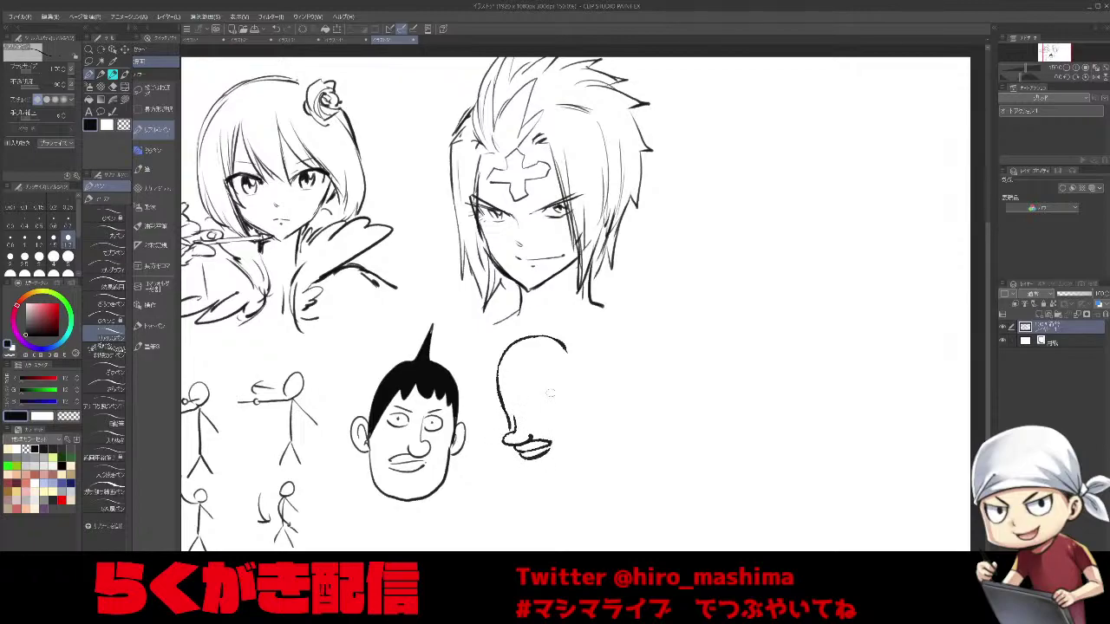
{"action": "mouse_move", "coordinate": [530, 401]}
{"action": "left_mouse_down"}
{"action": "mouse_move", "coordinate": [508, 424]}
{"action": "mouse_move", "coordinate": [503, 409]}
{"action": "left_mouse_up"}
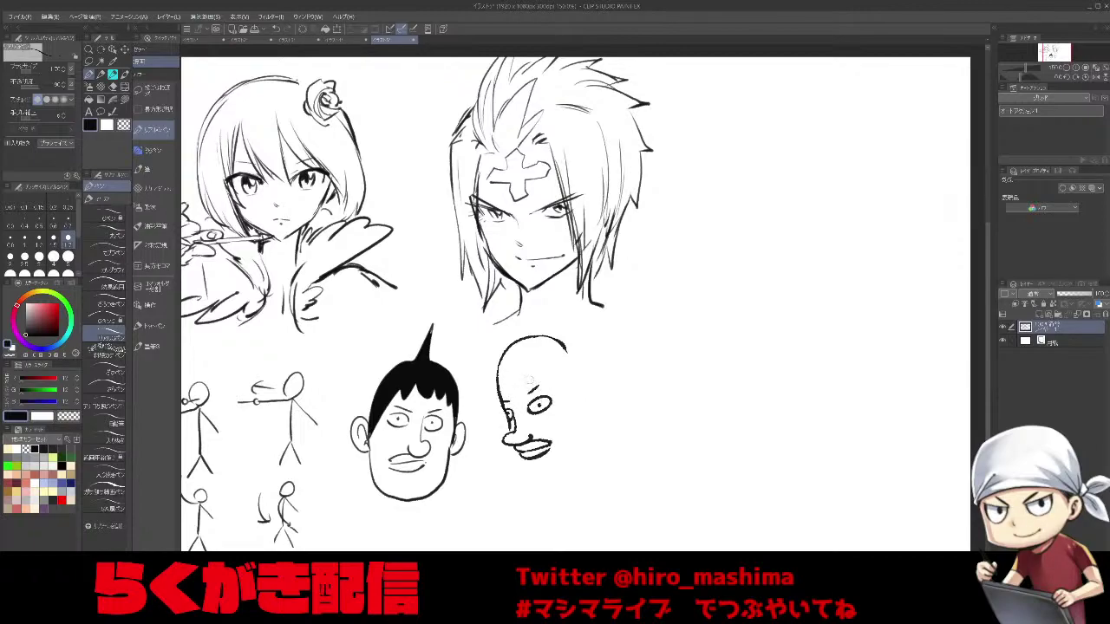
Complete the bald figure with a curled hair, elongated back of the head, segmented body and a small arm.
{"action": "left_click_drag", "start_coordinate": [477, 369], "coordinate": [510, 373]}
{"action": "left_click_drag", "start_coordinate": [565, 346], "coordinate": [593, 419]}
{"action": "mouse_move", "coordinate": [522, 443]}
{"action": "left_mouse_down"}
{"action": "mouse_move", "coordinate": [520, 477]}
{"action": "mouse_move", "coordinate": [590, 435]}
{"action": "mouse_move", "coordinate": [594, 466]}
{"action": "mouse_move", "coordinate": [566, 489]}
{"action": "mouse_move", "coordinate": [560, 475]}
{"action": "left_mouse_up"}
{"action": "key", "text": "ctrl+z"}
{"action": "key", "text": "ctrl+z"}
{"action": "left_click_drag", "start_coordinate": [528, 482], "coordinate": [562, 491]}
{"action": "left_click_drag", "start_coordinate": [583, 452], "coordinate": [604, 500]}
{"action": "mouse_move", "coordinate": [524, 477]}
{"action": "left_mouse_down"}
{"action": "mouse_move", "coordinate": [525, 503]}
{"action": "mouse_move", "coordinate": [502, 487]}
{"action": "mouse_move", "coordinate": [487, 496]}
{"action": "mouse_move", "coordinate": [502, 484]}
{"action": "left_mouse_up"}
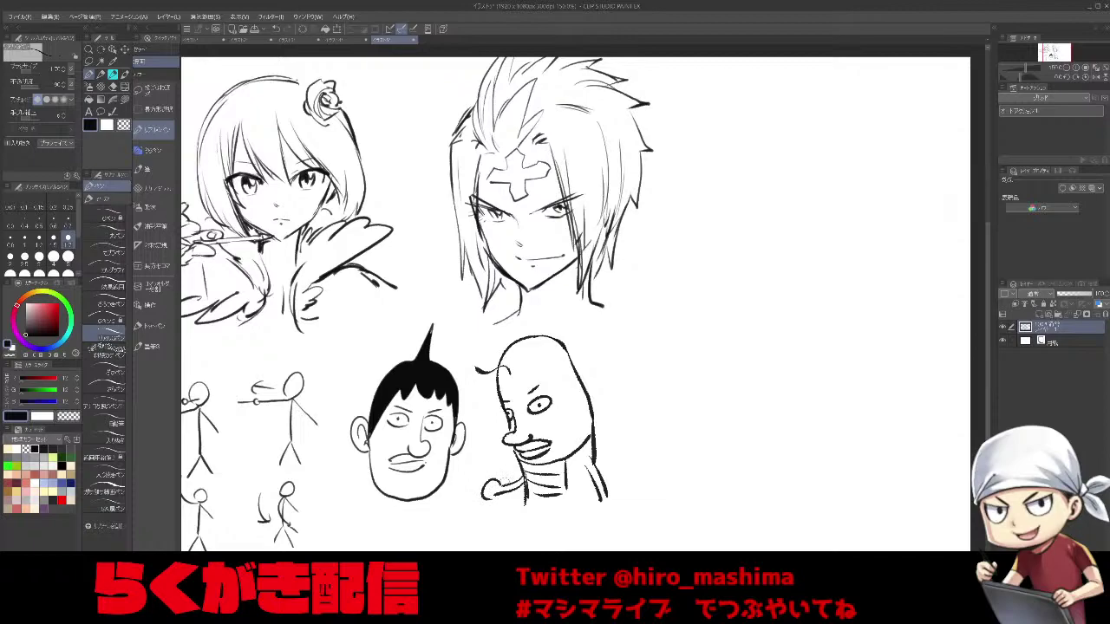
Hand-letter the vertical labels "ウォーレン" and "ロージー" beside the two comic characters using a thinner pen.
{"action": "key", "text": "bracketleft"}
{"action": "key", "text": "bracketleft"}
{"action": "left_click_drag", "start_coordinate": [590, 361], "coordinate": [604, 351]}
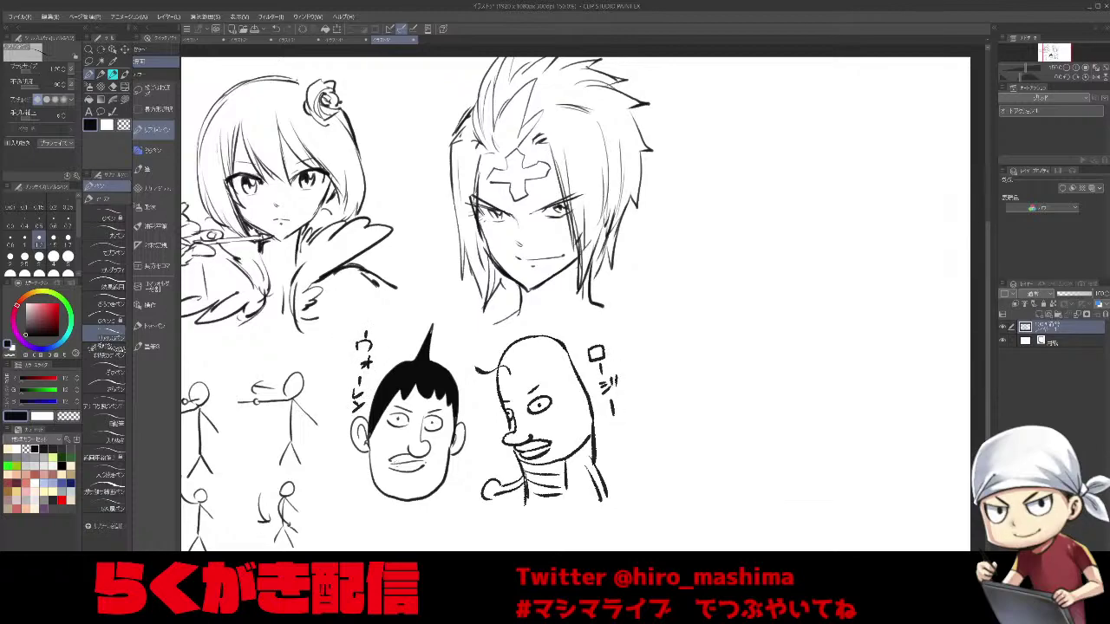
{"action": "left_click_drag", "start_coordinate": [353, 412], "coordinate": [363, 405]}
{"action": "key", "text": "ctrl+z"}
Thicken the bald figure's back contour and draw a black collar with hatched shoulders under the black-haired comic head.
{"action": "left_click_drag", "start_coordinate": [562, 343], "coordinate": [593, 424]}
{"action": "left_click_drag", "start_coordinate": [585, 389], "coordinate": [595, 441]}
{"action": "scroll", "coordinate": [585, 402], "scroll_direction": "down", "scroll_amount": 1}
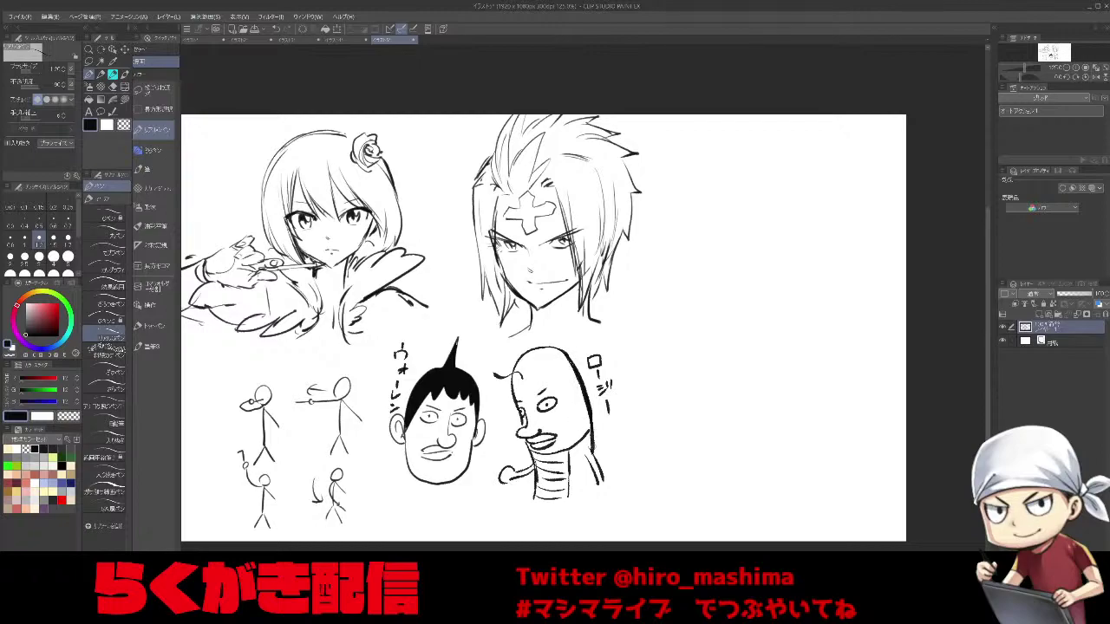
{"action": "left_click_drag", "start_coordinate": [588, 466], "coordinate": [592, 497]}
{"action": "mouse_move", "coordinate": [404, 442]}
{"action": "left_mouse_down"}
{"action": "mouse_move", "coordinate": [406, 458]}
{"action": "mouse_move", "coordinate": [444, 486]}
{"action": "mouse_move", "coordinate": [420, 496]}
{"action": "mouse_move", "coordinate": [451, 501]}
{"action": "mouse_move", "coordinate": [418, 496]}
{"action": "mouse_move", "coordinate": [396, 511]}
{"action": "mouse_move", "coordinate": [474, 504]}
{"action": "left_mouse_up"}
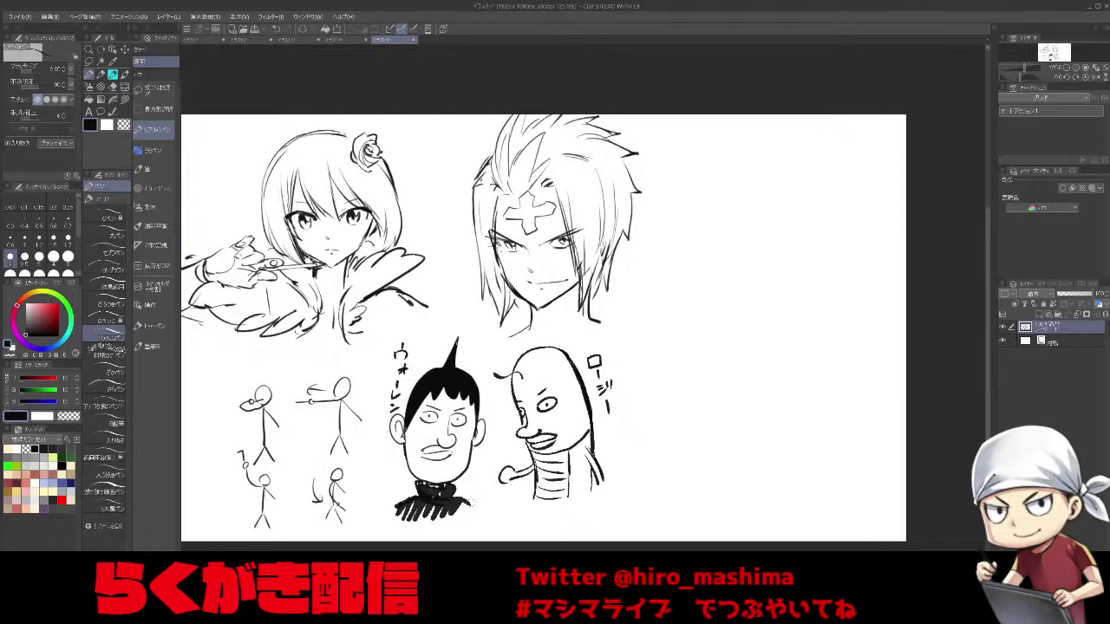
{"action": "left_click_drag", "start_coordinate": [717, 333], "coordinate": [629, 382]}
{"action": "key", "text": "bracketleft"}
{"action": "key", "text": "bracketleft"}
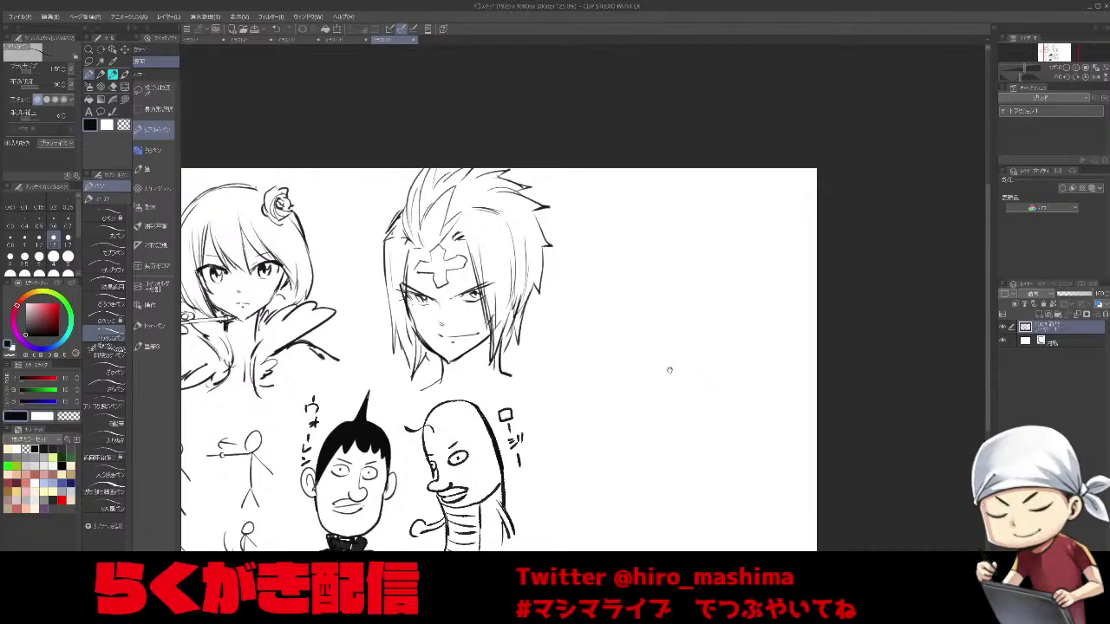
{"action": "left_click_drag", "start_coordinate": [669, 382], "coordinate": [721, 386]}
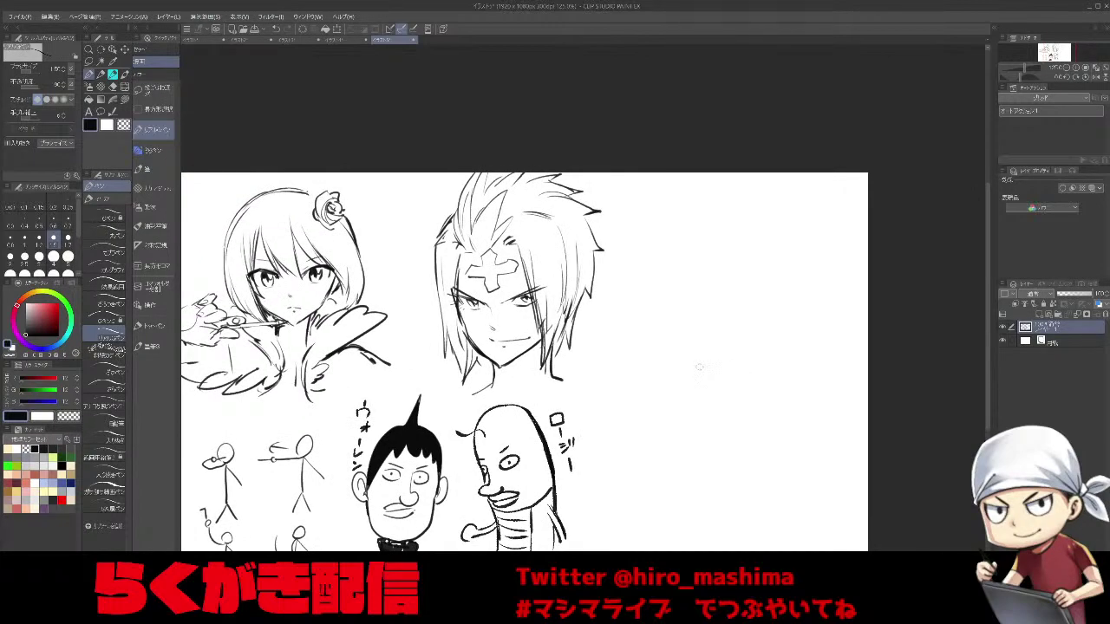
{"action": "scroll", "coordinate": [691, 378], "scroll_direction": "down", "scroll_amount": 2}
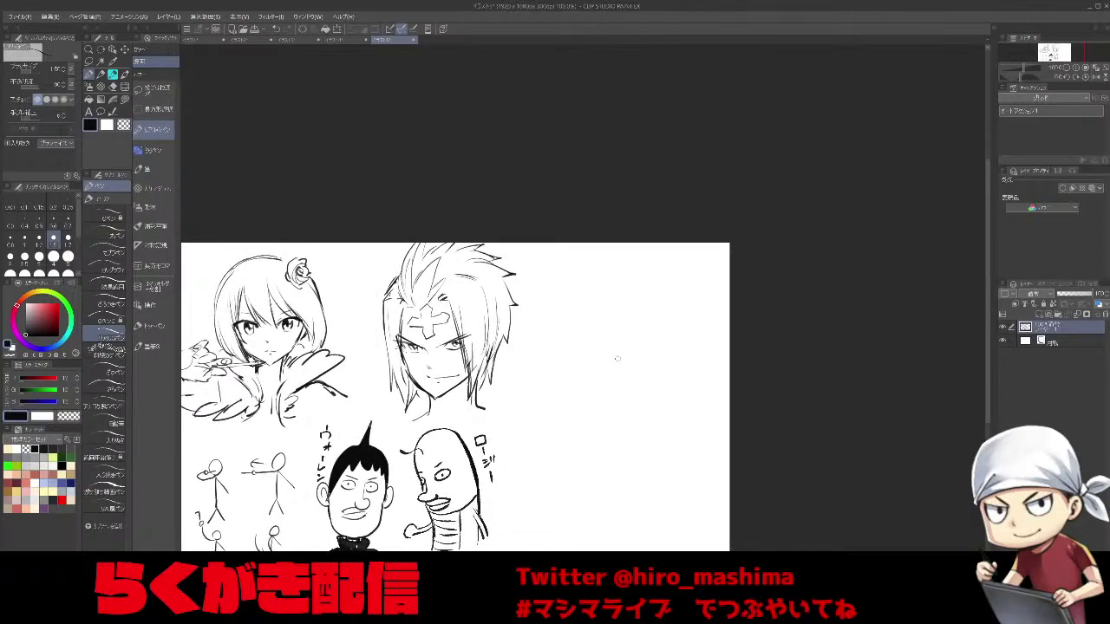
{"action": "key", "text": "]"}
{"action": "left_click_drag", "start_coordinate": [558, 316], "coordinate": [560, 344]}
{"action": "key", "text": "]"}
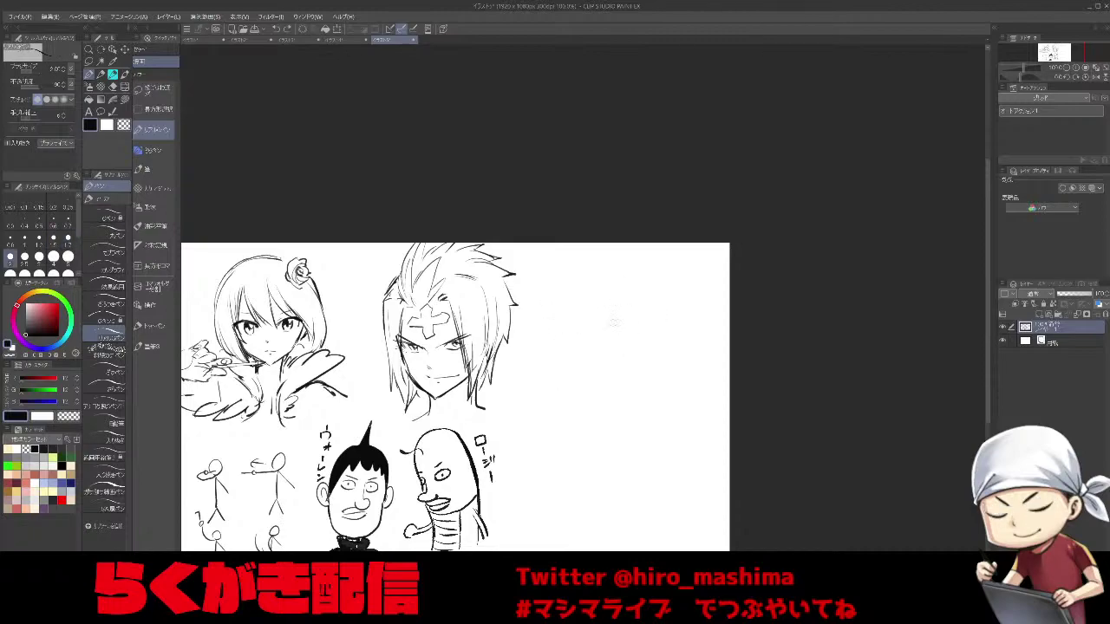
Draw a new girl's face outline with curved cheeks and a pointed chin in the empty area beside the spiky-haired character.
{"action": "scroll", "coordinate": [627, 357], "scroll_direction": "up", "scroll_amount": 1}
{"action": "left_click_drag", "start_coordinate": [617, 409], "coordinate": [692, 288]}
{"action": "left_click_drag", "start_coordinate": [740, 203], "coordinate": [795, 243]}
{"action": "left_click_drag", "start_coordinate": [847, 195], "coordinate": [835, 258]}
{"action": "key", "text": "ctrl+z"}
{"action": "mouse_move", "coordinate": [854, 196]}
{"action": "left_mouse_down"}
{"action": "mouse_move", "coordinate": [829, 294]}
{"action": "mouse_move", "coordinate": [807, 316]}
{"action": "mouse_move", "coordinate": [811, 276]}
{"action": "left_mouse_up"}
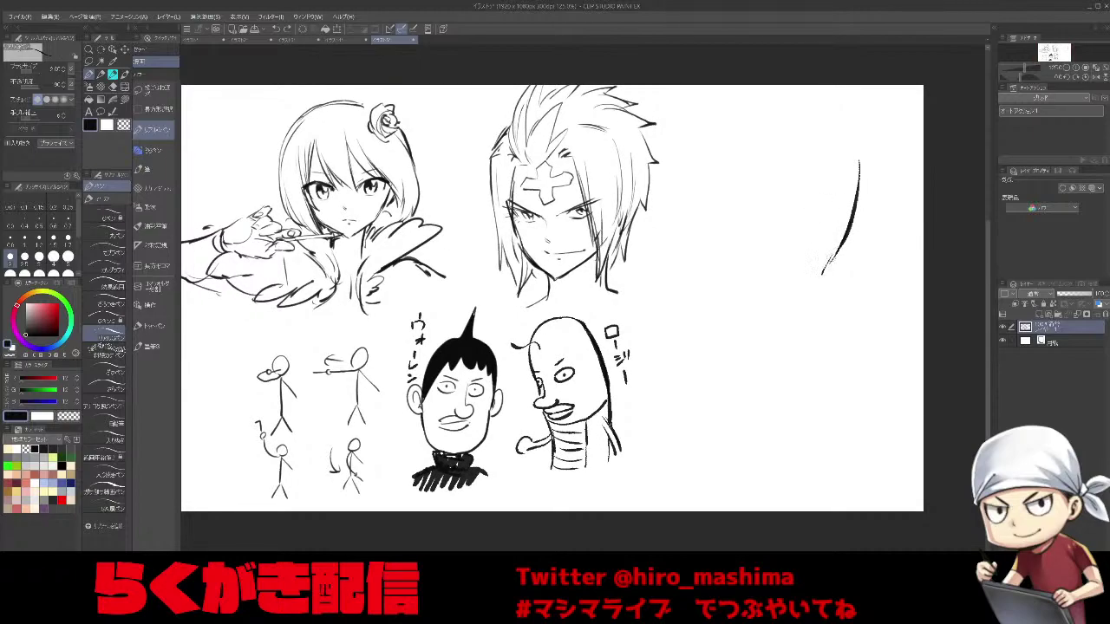
{"action": "mouse_move", "coordinate": [833, 256]}
{"action": "left_mouse_down"}
{"action": "mouse_move", "coordinate": [764, 313]}
{"action": "mouse_move", "coordinate": [723, 285]}
{"action": "mouse_move", "coordinate": [696, 218]}
{"action": "mouse_move", "coordinate": [708, 248]}
{"action": "left_mouse_up"}
{"action": "key", "text": "ctrl+z"}
{"action": "key", "text": "ctrl+z"}
{"action": "key", "text": "ctrl+z"}
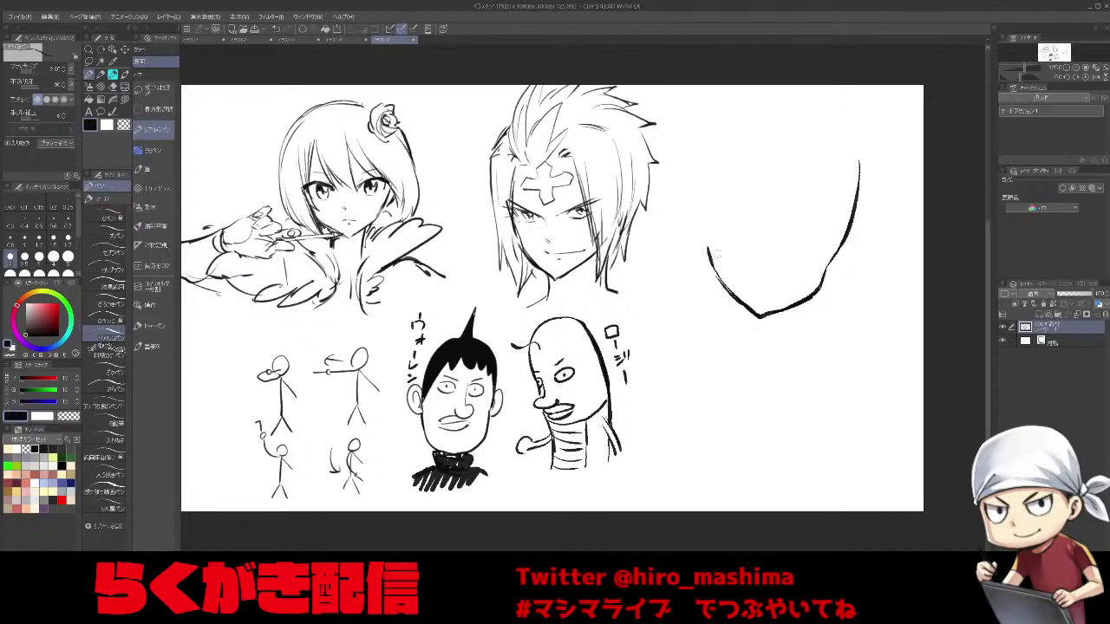
Draw the long hair lines running down both sides of the new girl's face.
{"action": "left_click_drag", "start_coordinate": [733, 123], "coordinate": [714, 329]}
{"action": "left_click_drag", "start_coordinate": [718, 186], "coordinate": [707, 323]}
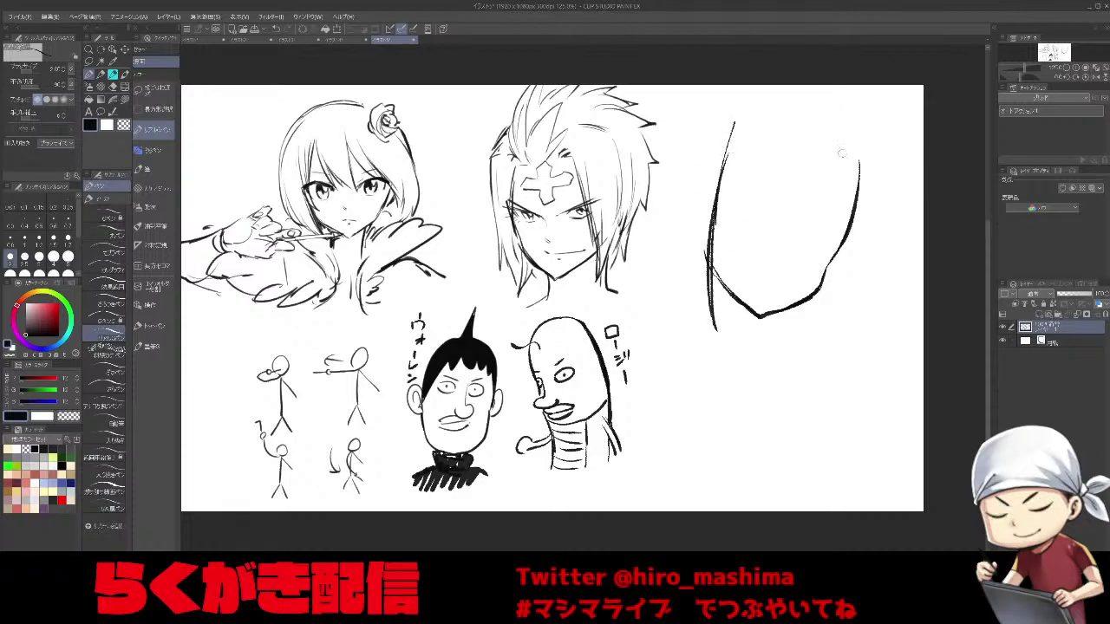
{"action": "left_click_drag", "start_coordinate": [860, 163], "coordinate": [802, 337]}
{"action": "key", "text": "ctrl+z"}
Draw one large round eye with its iris and the curved upper eyelid of the other eye.
{"action": "left_click_drag", "start_coordinate": [720, 226], "coordinate": [761, 229]}
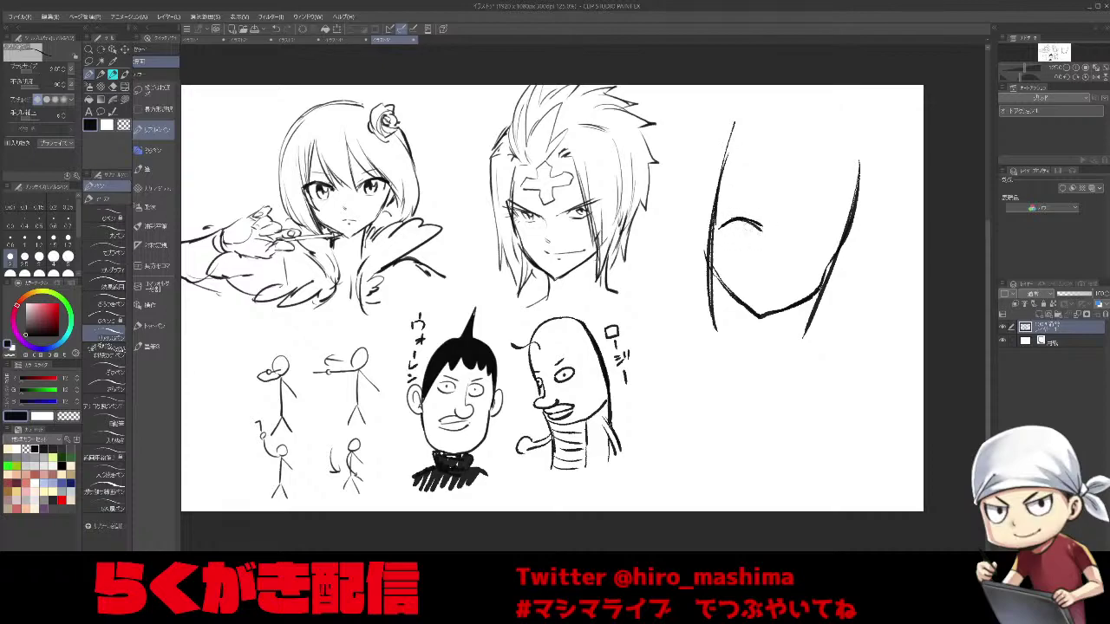
{"action": "key", "text": "ctrl+z"}
{"action": "key", "text": "ctrl+z"}
{"action": "mouse_move", "coordinate": [739, 217]}
{"action": "left_mouse_down"}
{"action": "mouse_move", "coordinate": [762, 229]}
{"action": "mouse_move", "coordinate": [739, 217]}
{"action": "left_mouse_up"}
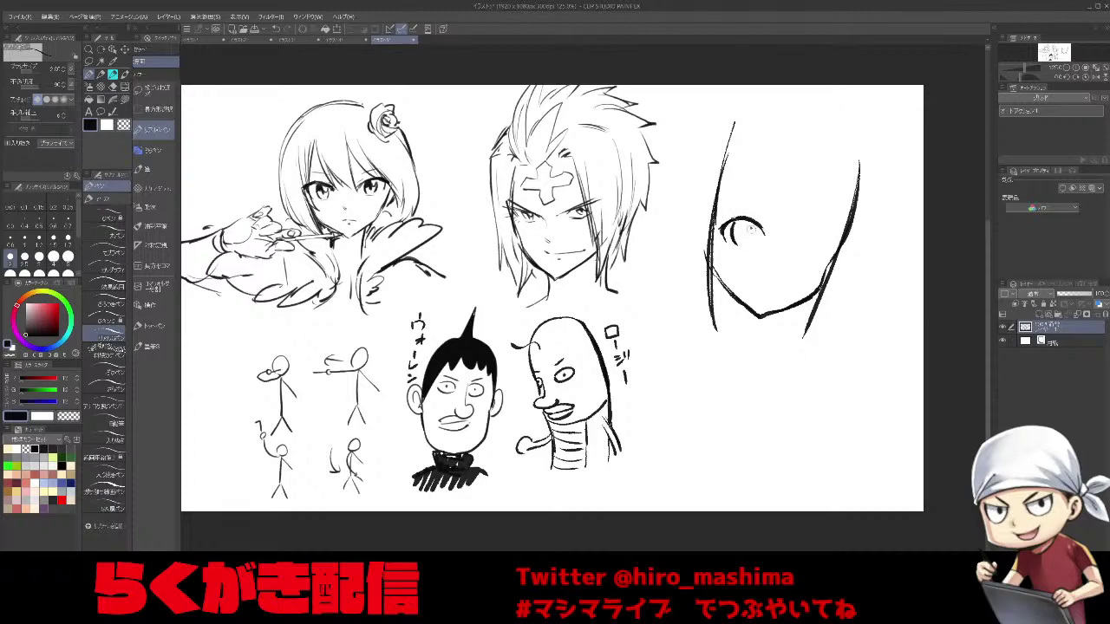
{"action": "mouse_move", "coordinate": [744, 227]}
{"action": "left_mouse_down"}
{"action": "mouse_move", "coordinate": [737, 237]}
{"action": "mouse_move", "coordinate": [819, 232]}
{"action": "mouse_move", "coordinate": [835, 247]}
{"action": "left_mouse_up"}
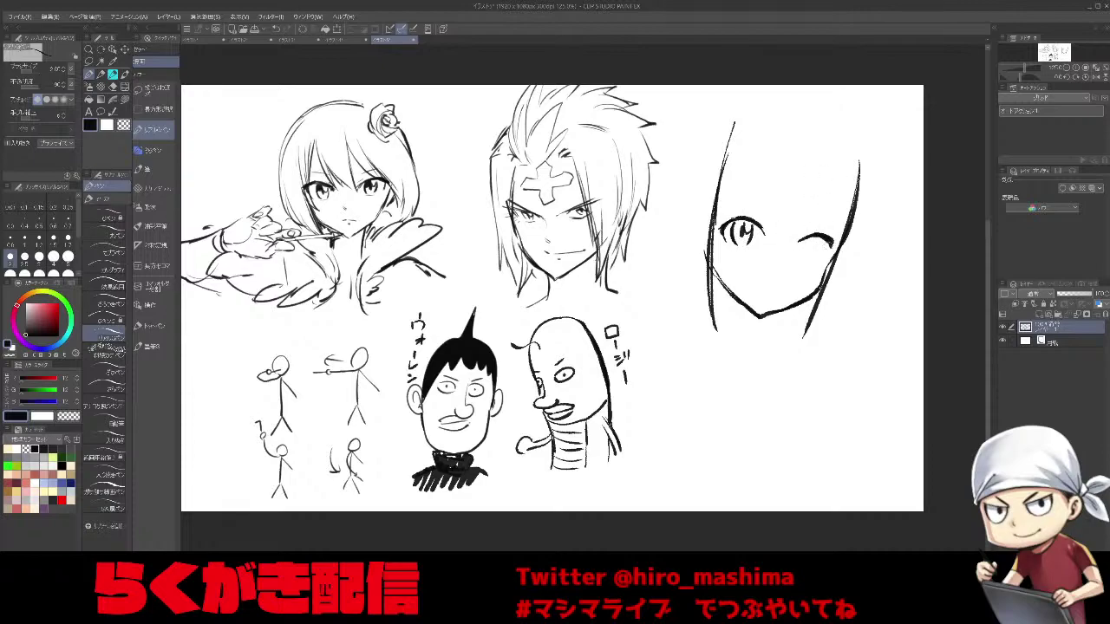
Finish the girl's second eye and add thin brows, a small nose and a gentle smile.
{"action": "mouse_move", "coordinate": [807, 244]}
{"action": "left_mouse_down"}
{"action": "mouse_move", "coordinate": [803, 259]}
{"action": "mouse_move", "coordinate": [818, 252]}
{"action": "left_mouse_up"}
{"action": "left_click_drag", "start_coordinate": [729, 201], "coordinate": [836, 220]}
{"action": "left_click_drag", "start_coordinate": [781, 263], "coordinate": [779, 272]}
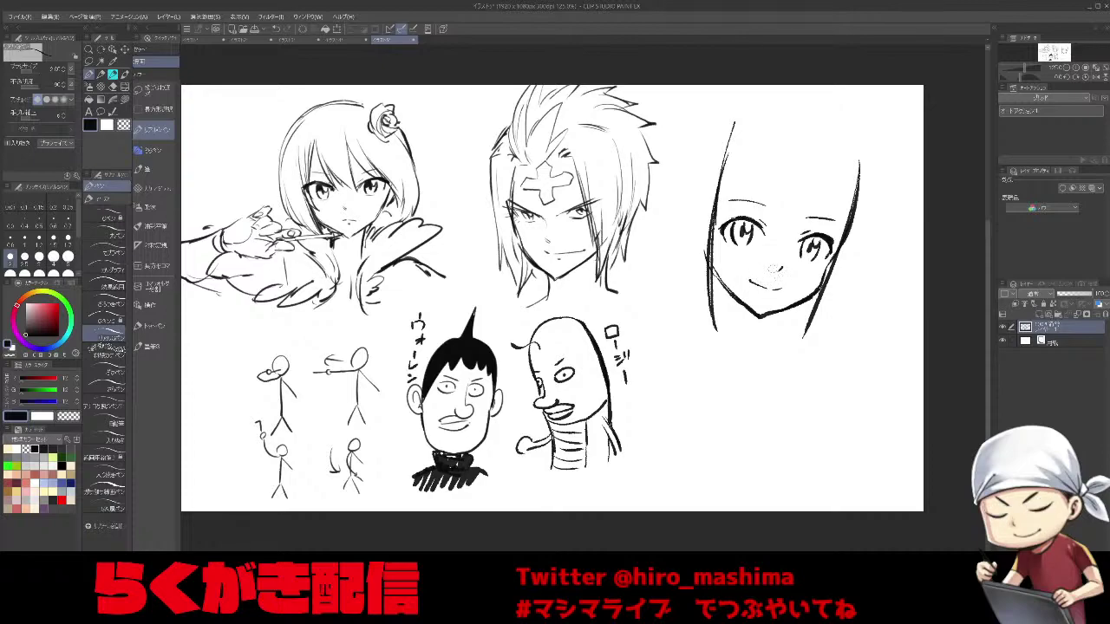
Draw the girl's straight bangs as pointed strands hanging across the forehead.
{"action": "left_click_drag", "start_coordinate": [739, 166], "coordinate": [715, 236]}
{"action": "left_click_drag", "start_coordinate": [737, 178], "coordinate": [716, 232]}
{"action": "mouse_move", "coordinate": [751, 160]}
{"action": "left_mouse_down"}
{"action": "mouse_move", "coordinate": [733, 222]}
{"action": "mouse_move", "coordinate": [765, 228]}
{"action": "left_mouse_up"}
{"action": "left_click_drag", "start_coordinate": [786, 156], "coordinate": [780, 241]}
{"action": "left_click_drag", "start_coordinate": [801, 185], "coordinate": [796, 241]}
{"action": "left_click_drag", "start_coordinate": [825, 175], "coordinate": [815, 238]}
{"action": "left_click_drag", "start_coordinate": [833, 197], "coordinate": [814, 244]}
Add short whisker-like marks on both cheeks and extend the long side locks past the chin.
{"action": "left_click_drag", "start_coordinate": [717, 253], "coordinate": [726, 258]}
{"action": "left_click_drag", "start_coordinate": [810, 271], "coordinate": [822, 265]}
{"action": "left_click_drag", "start_coordinate": [809, 278], "coordinate": [824, 274]}
{"action": "left_click_drag", "start_coordinate": [721, 177], "coordinate": [703, 355]}
{"action": "left_click_drag", "start_coordinate": [735, 308], "coordinate": [720, 347]}
{"action": "left_click_drag", "start_coordinate": [842, 253], "coordinate": [786, 354]}
Draw the curved crown of the girl's head with a headphone band and one ear cup in thick lines.
{"action": "mouse_move", "coordinate": [687, 184]}
{"action": "left_mouse_down"}
{"action": "mouse_move", "coordinate": [681, 260]}
{"action": "mouse_move", "coordinate": [680, 238]}
{"action": "left_mouse_up"}
{"action": "mouse_move", "coordinate": [853, 149]}
{"action": "left_mouse_down"}
{"action": "mouse_move", "coordinate": [840, 252]}
{"action": "mouse_move", "coordinate": [848, 246]}
{"action": "left_mouse_up"}
{"action": "left_click_drag", "start_coordinate": [675, 185], "coordinate": [730, 113]}
{"action": "mouse_move", "coordinate": [690, 149]}
{"action": "left_mouse_down"}
{"action": "mouse_move", "coordinate": [784, 100]}
{"action": "mouse_move", "coordinate": [829, 124]}
{"action": "left_mouse_up"}
{"action": "left_click_drag", "start_coordinate": [768, 104], "coordinate": [831, 138]}
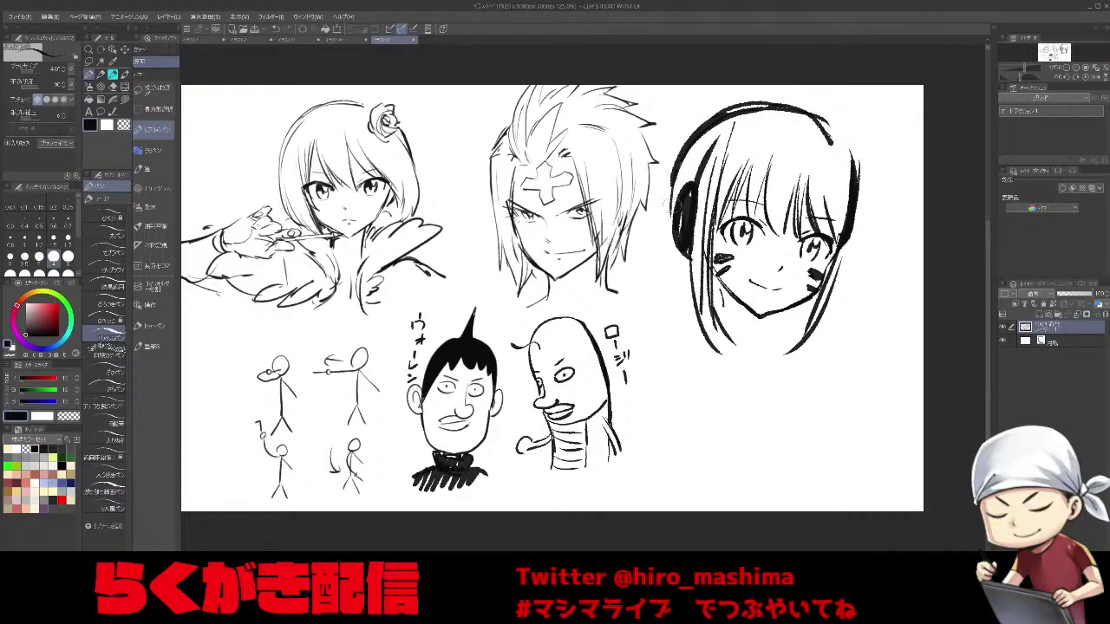
Thicken the first ear cup, close the crown's outline and add the black ear cup on the opposite side.
{"action": "left_click_drag", "start_coordinate": [674, 212], "coordinate": [680, 253]}
{"action": "left_click_drag", "start_coordinate": [822, 123], "coordinate": [850, 168]}
{"action": "mouse_move", "coordinate": [840, 231]}
{"action": "left_mouse_down"}
{"action": "mouse_move", "coordinate": [859, 249]}
{"action": "mouse_move", "coordinate": [831, 274]}
{"action": "mouse_move", "coordinate": [834, 288]}
{"action": "left_mouse_up"}
{"action": "left_click_drag", "start_coordinate": [668, 236], "coordinate": [684, 269]}
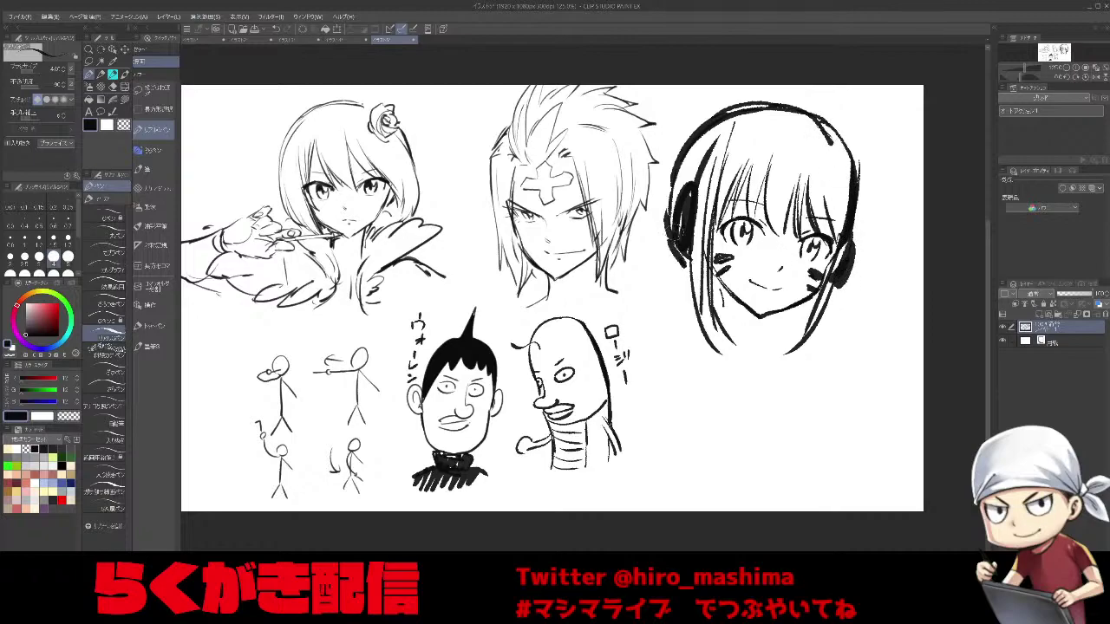
Reinforce the headphone girl's hair outline, cheek and chin in thick strokes and add flowing black strands behind her neck.
{"action": "left_click_drag", "start_coordinate": [675, 137], "coordinate": [687, 184]}
{"action": "left_click_drag", "start_coordinate": [711, 267], "coordinate": [720, 303]}
{"action": "left_click_drag", "start_coordinate": [753, 322], "coordinate": [758, 327]}
{"action": "left_click_drag", "start_coordinate": [720, 286], "coordinate": [758, 325]}
{"action": "left_click_drag", "start_coordinate": [760, 321], "coordinate": [766, 328]}
{"action": "mouse_move", "coordinate": [667, 230]}
{"action": "left_mouse_down"}
{"action": "mouse_move", "coordinate": [679, 260]}
{"action": "mouse_move", "coordinate": [647, 285]}
{"action": "left_mouse_up"}
{"action": "left_click_drag", "start_coordinate": [681, 257], "coordinate": [655, 293]}
{"action": "mouse_move", "coordinate": [659, 277]}
{"action": "left_mouse_down"}
{"action": "mouse_move", "coordinate": [634, 291]}
{"action": "mouse_move", "coordinate": [657, 312]}
{"action": "left_mouse_up"}
Blacken the shadowed area between the headphone girl's chin and her long hair lock with thick strokes.
{"action": "key", "text": "["}
{"action": "key", "text": "["}
{"action": "key", "text": "["}
{"action": "key", "text": "["}
{"action": "key", "text": "["}
{"action": "left_click_drag", "start_coordinate": [804, 309], "coordinate": [793, 334]}
{"action": "key", "text": "]"}
{"action": "key", "text": "]"}
{"action": "key", "text": "]"}
{"action": "key", "text": "]"}
{"action": "key", "text": "]"}
{"action": "left_click_drag", "start_coordinate": [805, 299], "coordinate": [798, 338]}
{"action": "mouse_move", "coordinate": [799, 328]}
{"action": "left_mouse_down"}
{"action": "mouse_move", "coordinate": [779, 346]}
{"action": "mouse_move", "coordinate": [731, 336]}
{"action": "mouse_move", "coordinate": [754, 344]}
{"action": "left_mouse_up"}
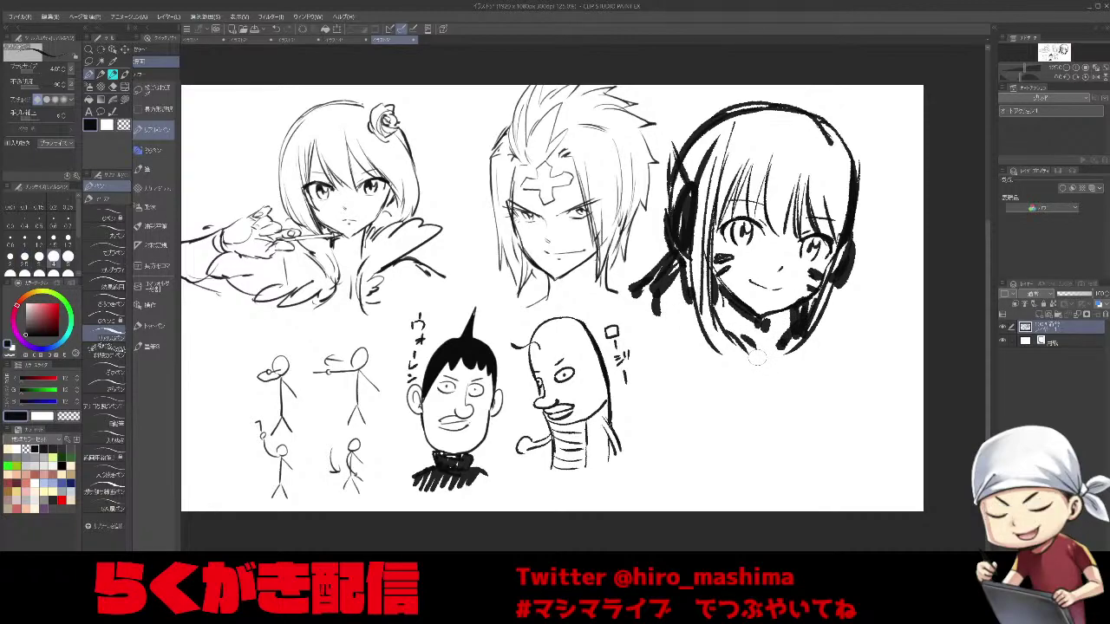
Using a finer brush, draw the neckline under the girl's chin and jagged black tips on the strands behind her neck.
{"action": "key", "text": "["}
{"action": "key", "text": "["}
{"action": "left_click_drag", "start_coordinate": [799, 181], "coordinate": [790, 217]}
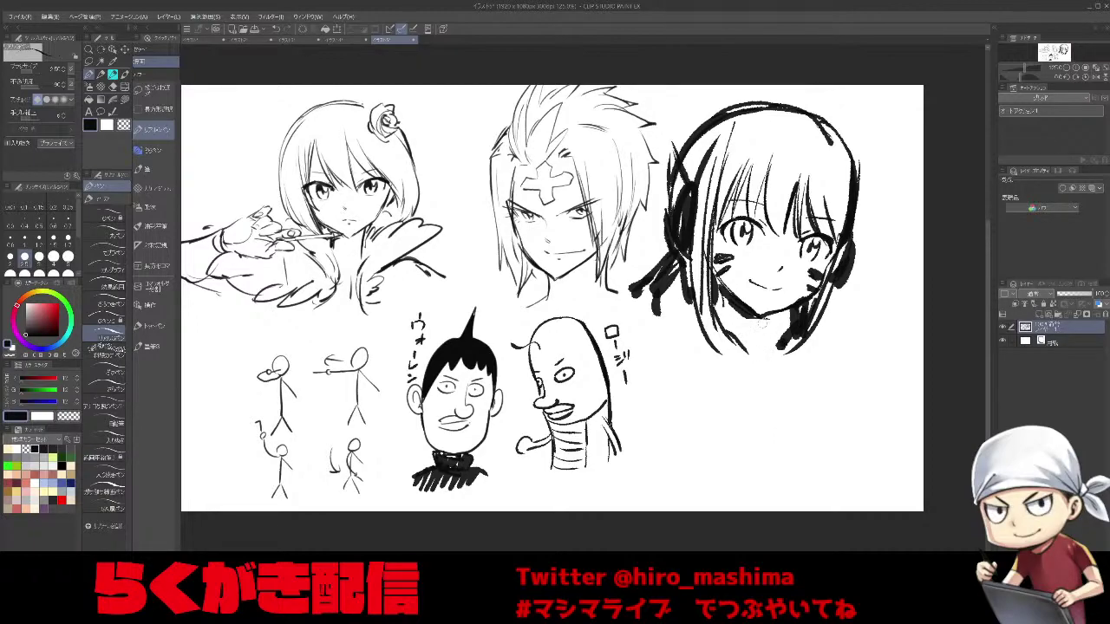
{"action": "key", "text": "minus"}
{"action": "key", "text": "minus"}
{"action": "key", "text": "minus"}
{"action": "key", "text": "minus"}
{"action": "key", "text": "minus"}
{"action": "key", "text": "minus"}
{"action": "key", "text": "ctrl+z"}
{"action": "mouse_move", "coordinate": [718, 233]}
{"action": "left_mouse_down"}
{"action": "mouse_move", "coordinate": [738, 258]}
{"action": "mouse_move", "coordinate": [758, 211]}
{"action": "left_mouse_up"}
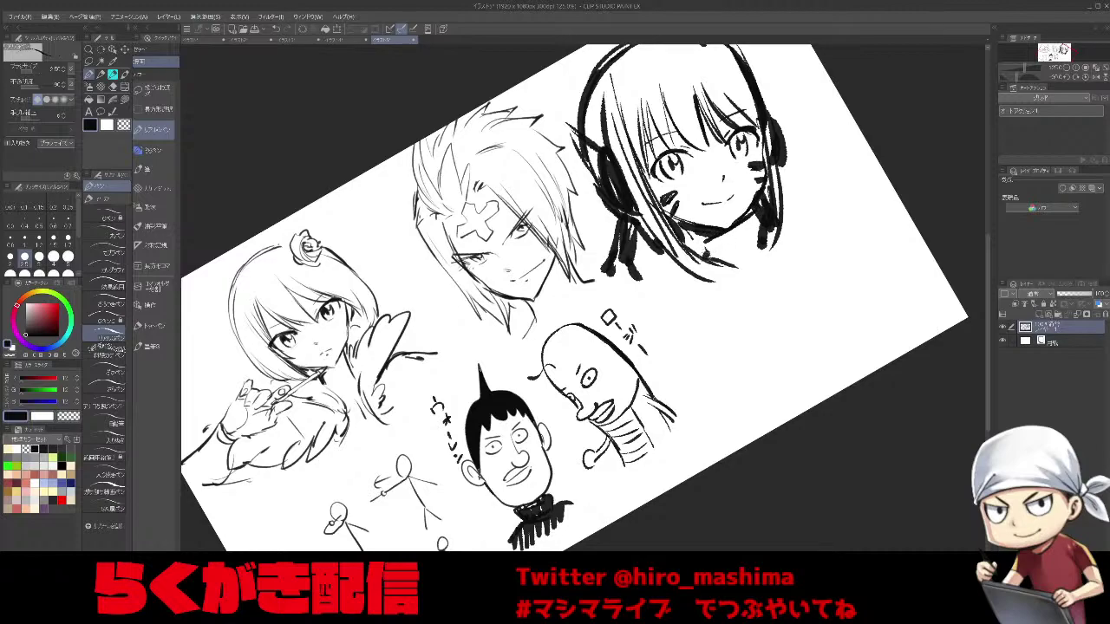
{"action": "key", "text": "ctrl+z"}
{"action": "left_click_drag", "start_coordinate": [667, 253], "coordinate": [636, 275]}
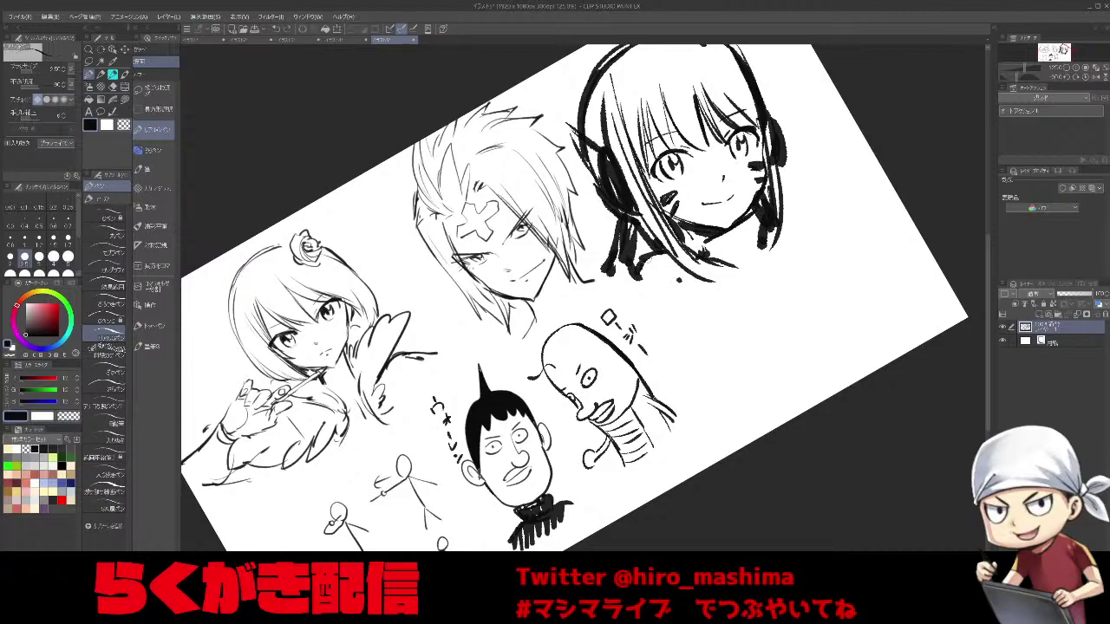
{"action": "left_click_drag", "start_coordinate": [714, 239], "coordinate": [760, 214]}
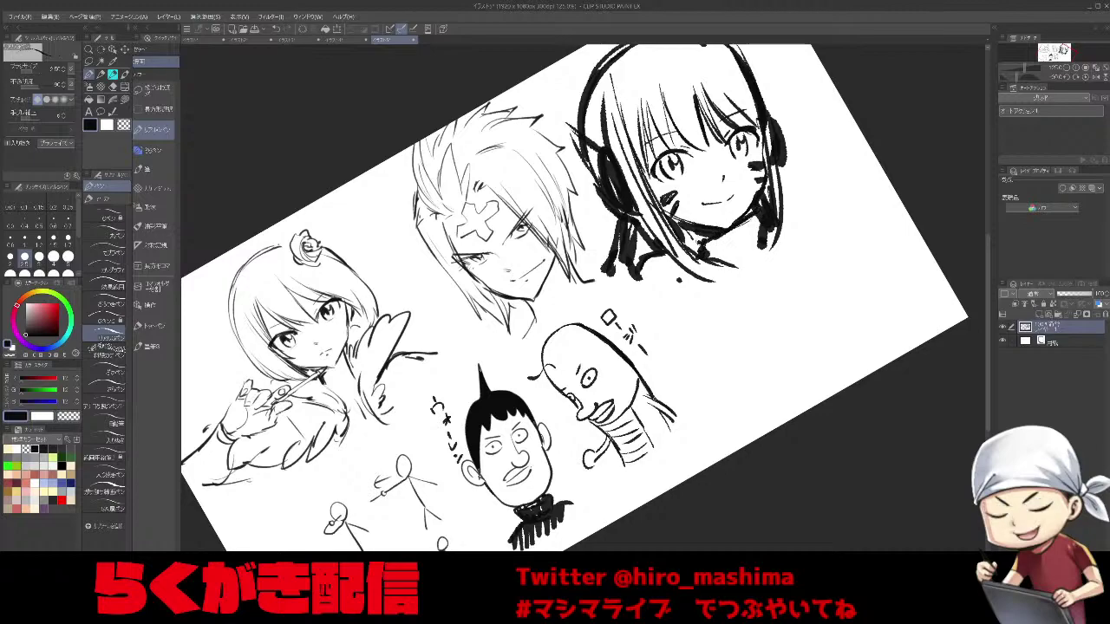
{"action": "key", "text": "bracketright"}
{"action": "key", "text": "bracketright"}
{"action": "left_click_drag", "start_coordinate": [615, 265], "coordinate": [604, 286]}
{"action": "key", "text": "asciicircum"}
{"action": "key", "text": "asciicircum"}
{"action": "mouse_move", "coordinate": [822, 290]}
{"action": "left_mouse_down"}
{"action": "mouse_move", "coordinate": [786, 341]}
{"action": "mouse_move", "coordinate": [823, 318]}
{"action": "left_mouse_up"}
{"action": "key", "text": "ctrl+z"}
{"action": "left_click_drag", "start_coordinate": [839, 269], "coordinate": [804, 351]}
{"action": "key", "text": "ctrl+z"}
{"action": "key", "text": "c"}
{"action": "mouse_move", "coordinate": [847, 209]}
{"action": "left_mouse_down"}
{"action": "mouse_move", "coordinate": [815, 295]}
{"action": "mouse_move", "coordinate": [822, 312]}
{"action": "left_mouse_up"}
{"action": "key", "text": "ctrl+z"}
Clean up the outer edge of the girl's headphone band and reinforce the line across her crown.
{"action": "key", "text": "bracketleft"}
{"action": "key", "text": "bracketleft"}
{"action": "key", "text": "bracketleft"}
{"action": "key", "text": "bracketleft"}
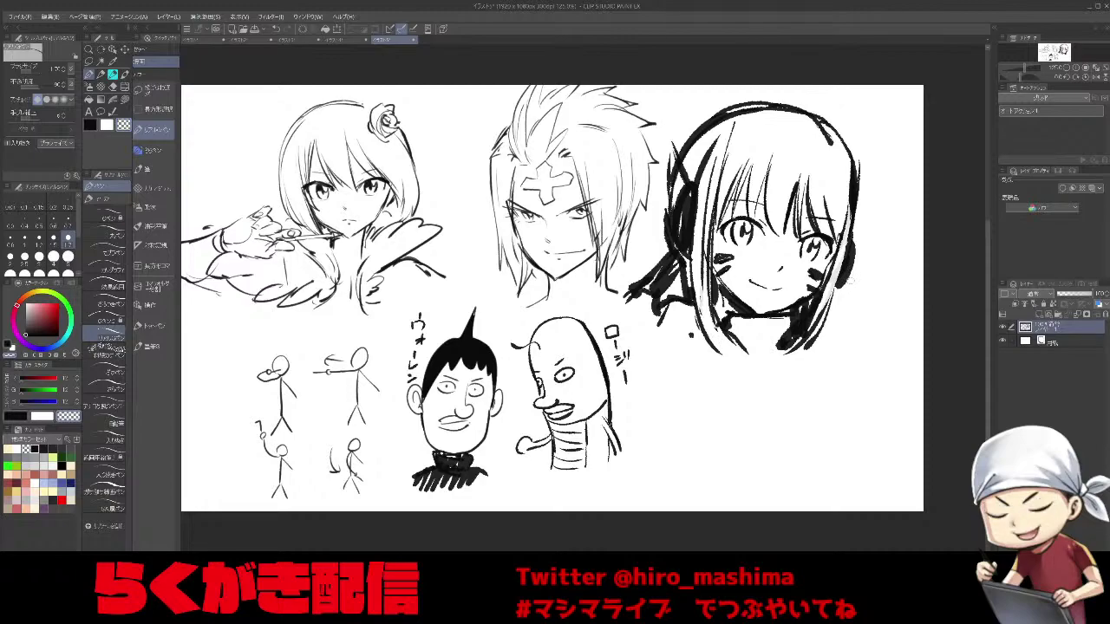
{"action": "left_click_drag", "start_coordinate": [845, 145], "coordinate": [854, 211]}
{"action": "key", "text": "ctrl+z"}
{"action": "key", "text": "c"}
{"action": "left_click_drag", "start_coordinate": [807, 109], "coordinate": [857, 158]}
{"action": "key", "text": "]"}
{"action": "key", "text": "]"}
{"action": "mouse_move", "coordinate": [719, 116]}
{"action": "left_mouse_down"}
{"action": "mouse_move", "coordinate": [783, 102]}
{"action": "mouse_move", "coordinate": [830, 119]}
{"action": "left_mouse_up"}
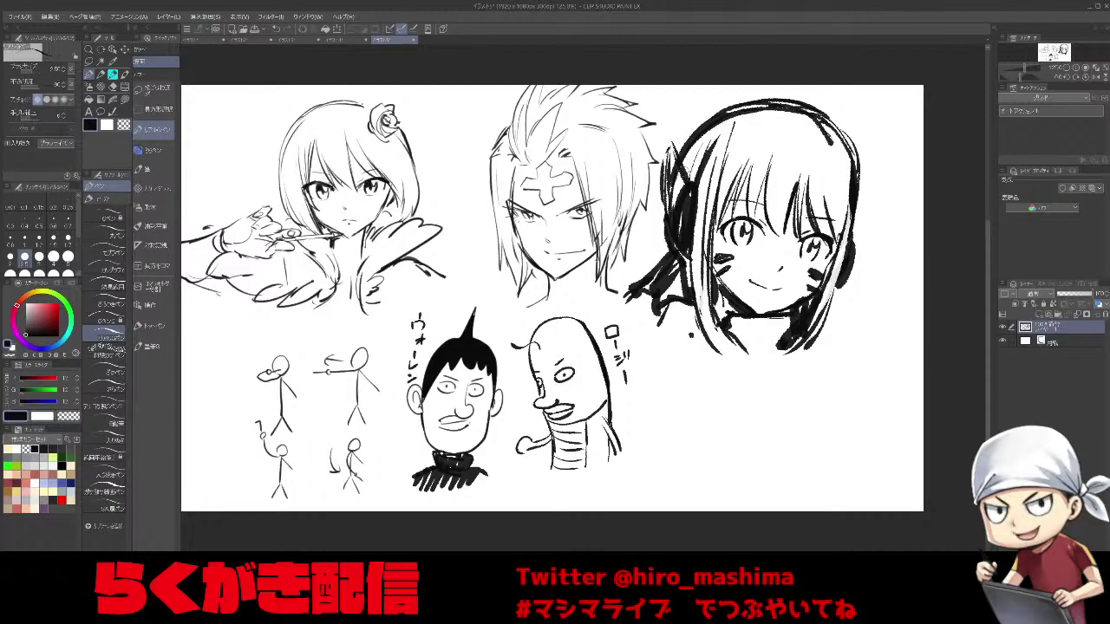
Draw pointed fins rising from both of the girl's ear cups.
{"action": "key", "text": "bracketleft"}
{"action": "key", "text": "bracketleft"}
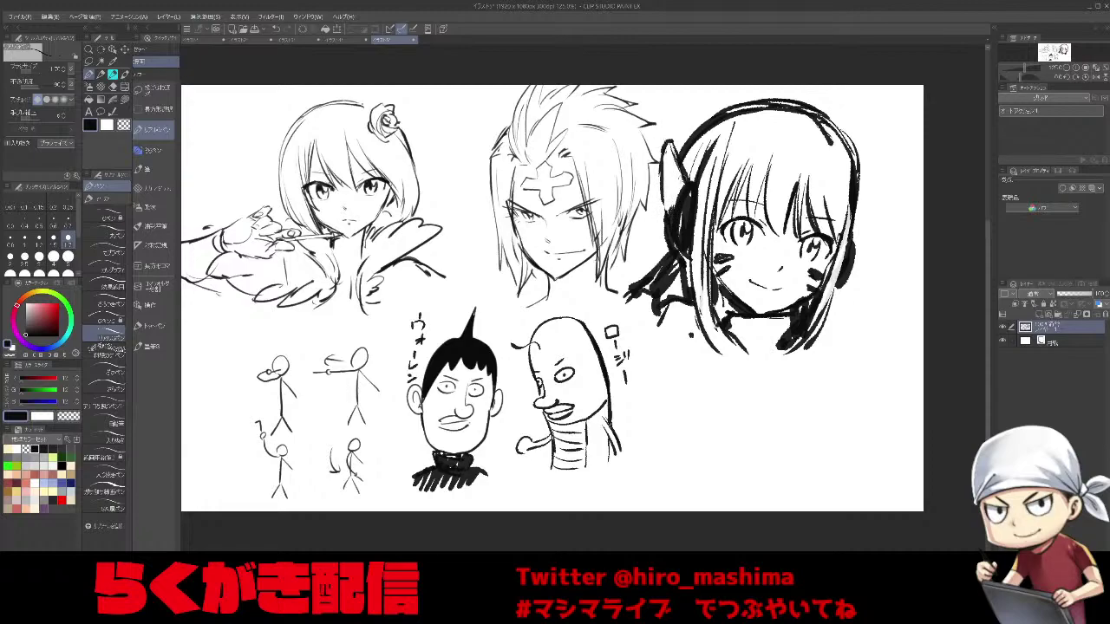
{"action": "left_click_drag", "start_coordinate": [879, 192], "coordinate": [860, 240]}
{"action": "mouse_move", "coordinate": [878, 199]}
{"action": "left_mouse_down"}
{"action": "mouse_move", "coordinate": [854, 247]}
{"action": "mouse_move", "coordinate": [856, 230]}
{"action": "left_mouse_up"}
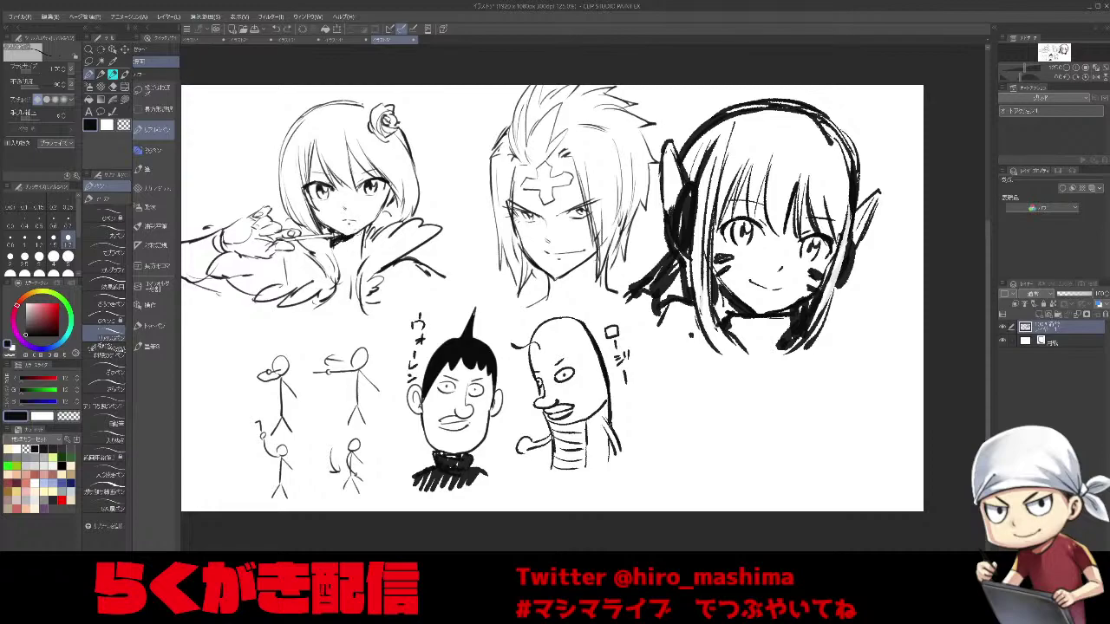
Darken the neck shadow under the bob-haired girl's chin.
{"action": "left_click_drag", "start_coordinate": [354, 235], "coordinate": [340, 253]}
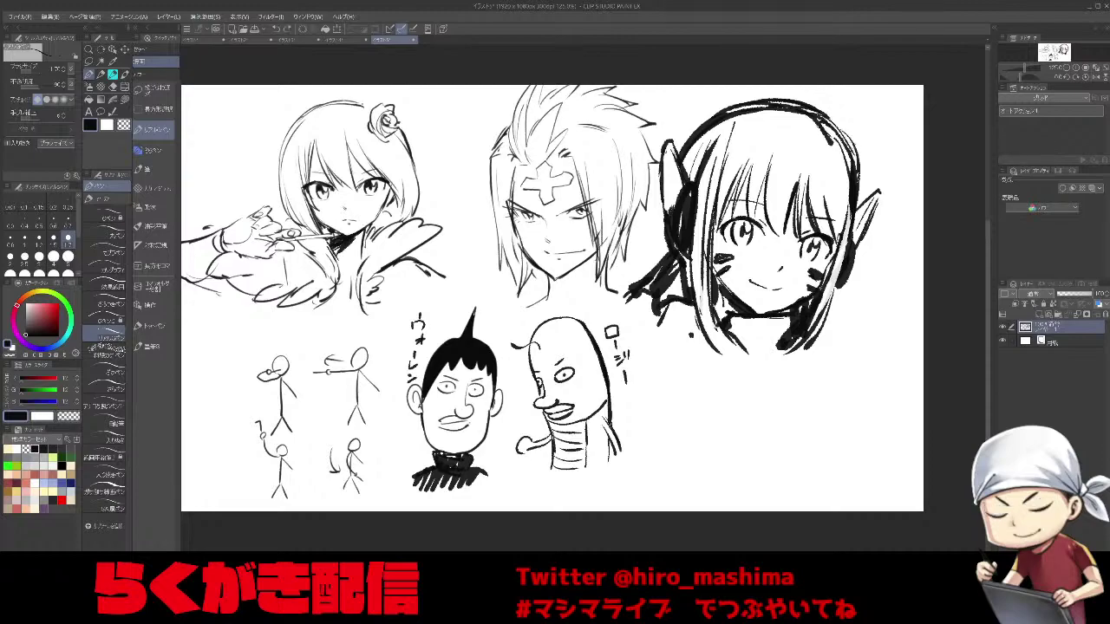
{"action": "key", "text": "bracketleft"}
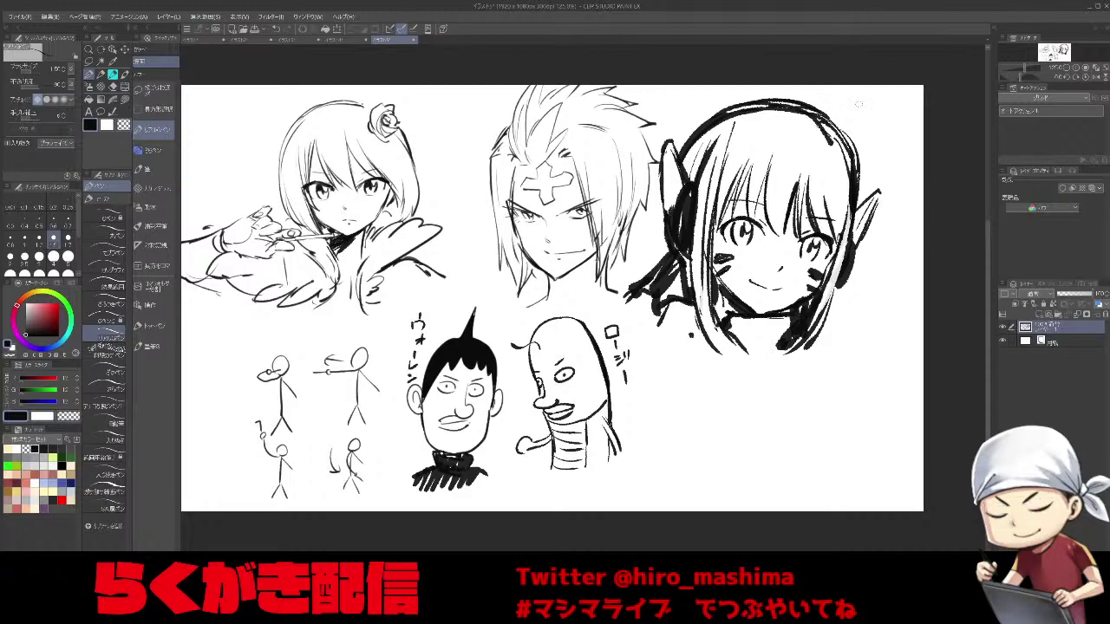
Draw the first cat's two pointed ears with dark inner shading in the empty space below the headphone girl.
{"action": "key", "text": "]"}
{"action": "key", "text": "ctrl+z"}
{"action": "mouse_move", "coordinate": [672, 481]}
{"action": "left_mouse_down"}
{"action": "mouse_move", "coordinate": [664, 421]}
{"action": "mouse_move", "coordinate": [707, 402]}
{"action": "left_mouse_up"}
{"action": "mouse_move", "coordinate": [711, 384]}
{"action": "left_mouse_down"}
{"action": "mouse_move", "coordinate": [714, 399]}
{"action": "mouse_move", "coordinate": [744, 406]}
{"action": "mouse_move", "coordinate": [729, 369]}
{"action": "left_mouse_up"}
{"action": "key", "text": "ctrl+z"}
{"action": "left_click_drag", "start_coordinate": [680, 409], "coordinate": [643, 394]}
{"action": "left_click_drag", "start_coordinate": [642, 394], "coordinate": [655, 432]}
{"action": "left_click_drag", "start_coordinate": [646, 398], "coordinate": [667, 420]}
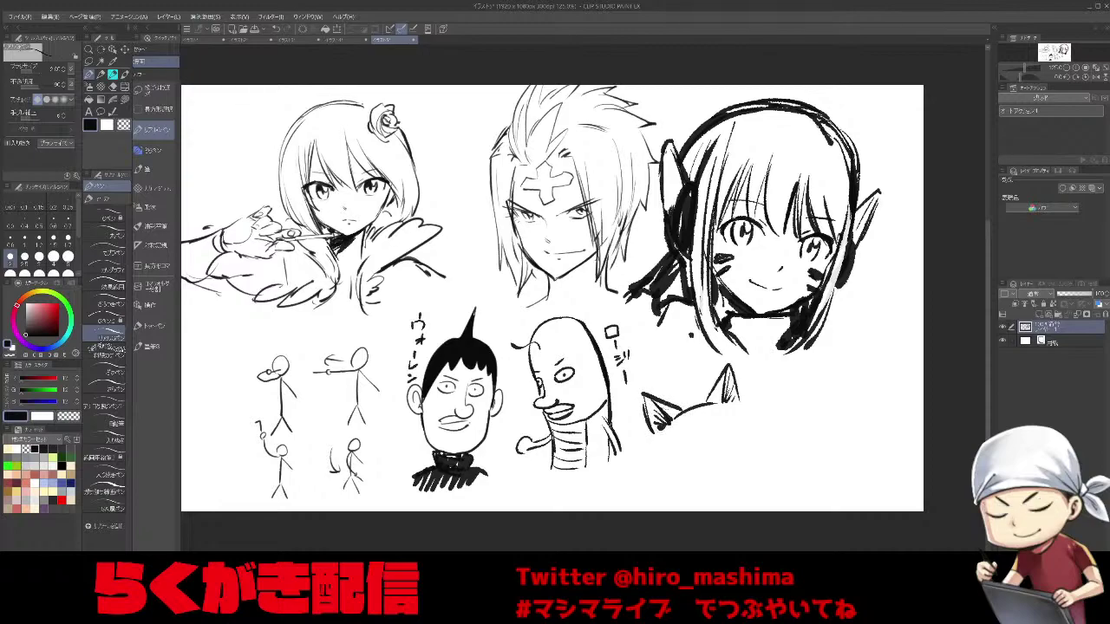
Draw the rounded outline of the cat's head below the ears, undoing and redrawing the cheek and chin curves.
{"action": "left_click_drag", "start_coordinate": [735, 399], "coordinate": [758, 418]}
{"action": "mouse_move", "coordinate": [652, 431]}
{"action": "left_mouse_down"}
{"action": "mouse_move", "coordinate": [675, 495]}
{"action": "mouse_move", "coordinate": [711, 504]}
{"action": "left_mouse_up"}
{"action": "left_click_drag", "start_coordinate": [698, 504], "coordinate": [739, 492]}
{"action": "key", "text": "ctrl+z"}
{"action": "left_click_drag", "start_coordinate": [735, 401], "coordinate": [762, 441]}
{"action": "key", "text": "ctrl+z"}
{"action": "key", "text": "ctrl+z"}
{"action": "key", "text": "ctrl+z"}
{"action": "key", "text": "ctrl+z"}
{"action": "left_click_drag", "start_coordinate": [740, 404], "coordinate": [760, 442]}
{"action": "mouse_move", "coordinate": [704, 504]}
{"action": "left_mouse_down"}
{"action": "mouse_move", "coordinate": [754, 488]}
{"action": "mouse_move", "coordinate": [761, 469]}
{"action": "left_mouse_up"}
{"action": "key", "text": "ctrl+z"}
{"action": "key", "text": "ctrl+z"}
{"action": "key", "text": "ctrl+z"}
{"action": "key", "text": "asciicircum"}
{"action": "key", "text": "ctrl+z"}
{"action": "key", "text": "ctrl+z"}
{"action": "key", "text": "ctrl+z"}
{"action": "key", "text": "ctrl+z"}
{"action": "mouse_move", "coordinate": [711, 437]}
{"action": "left_mouse_down"}
{"action": "mouse_move", "coordinate": [727, 480]}
{"action": "mouse_move", "coordinate": [718, 518]}
{"action": "left_mouse_up"}
{"action": "key", "text": "minus"}
{"action": "mouse_move", "coordinate": [766, 463]}
{"action": "left_mouse_down"}
{"action": "mouse_move", "coordinate": [738, 494]}
{"action": "mouse_move", "coordinate": [700, 504]}
{"action": "left_mouse_up"}
{"action": "key", "text": "ctrl+z"}
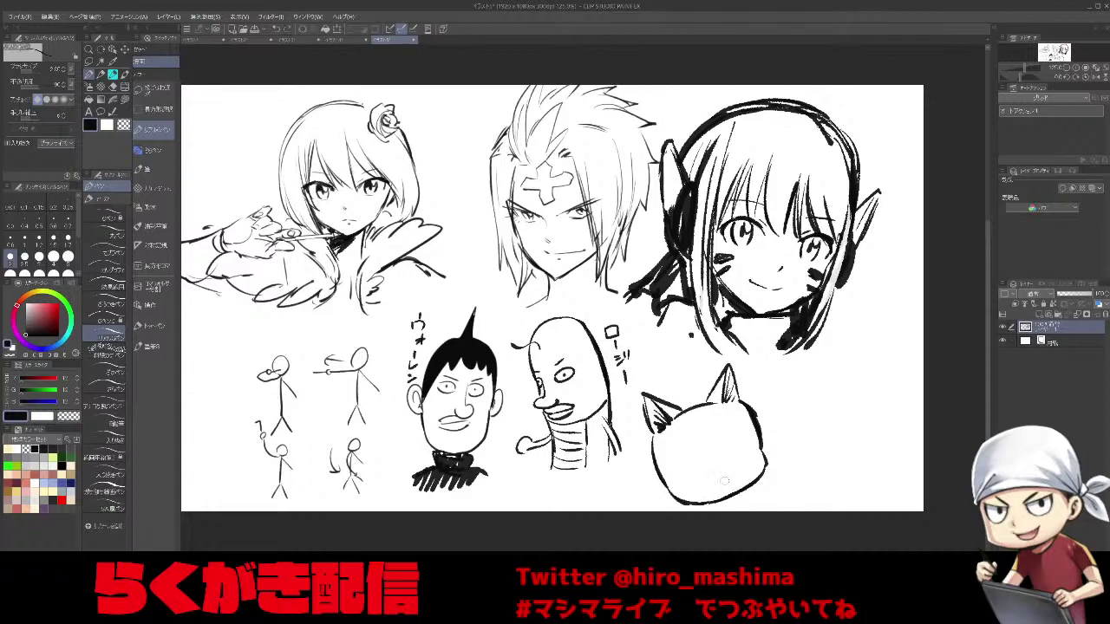
Draw the cat's two large round eyes with filled black pupils.
{"action": "key", "text": "asciicircum"}
{"action": "mouse_move", "coordinate": [621, 432]}
{"action": "left_mouse_down"}
{"action": "mouse_move", "coordinate": [619, 456]}
{"action": "mouse_move", "coordinate": [654, 506]}
{"action": "mouse_move", "coordinate": [642, 503]}
{"action": "mouse_move", "coordinate": [648, 471]}
{"action": "left_mouse_up"}
{"action": "key", "text": "ctrl+z"}
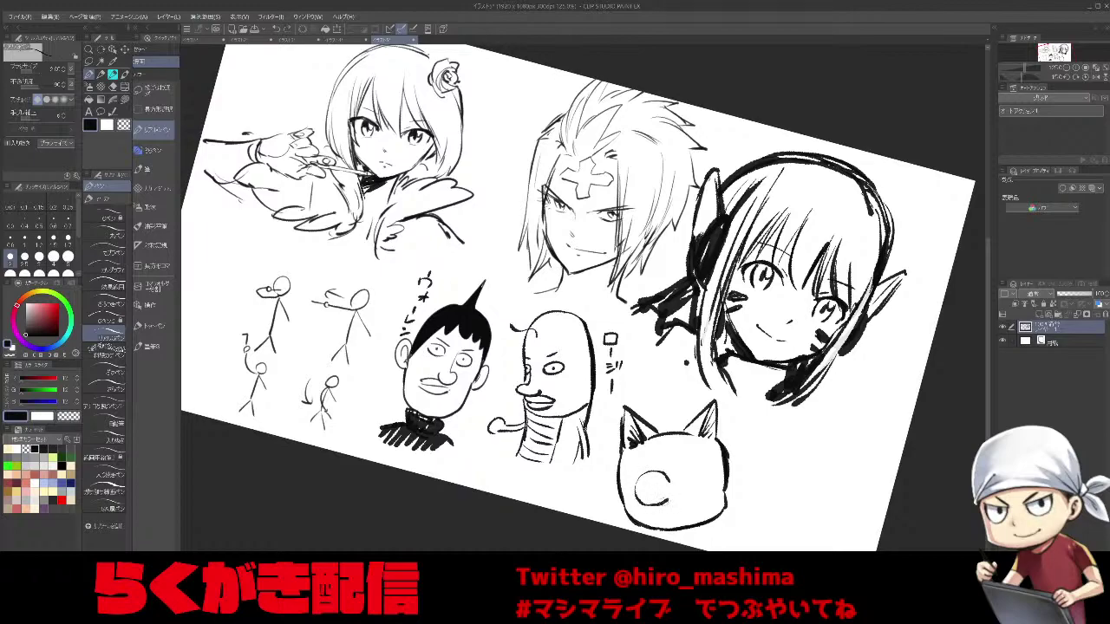
{"action": "mouse_move", "coordinate": [647, 478]}
{"action": "left_mouse_down"}
{"action": "mouse_move", "coordinate": [664, 494]}
{"action": "mouse_move", "coordinate": [717, 468]}
{"action": "mouse_move", "coordinate": [711, 499]}
{"action": "mouse_move", "coordinate": [713, 468]}
{"action": "mouse_move", "coordinate": [700, 484]}
{"action": "mouse_move", "coordinate": [705, 472]}
{"action": "mouse_move", "coordinate": [708, 483]}
{"action": "mouse_move", "coordinate": [667, 463]}
{"action": "mouse_move", "coordinate": [691, 496]}
{"action": "left_mouse_up"}
{"action": "key", "text": "bracketright"}
{"action": "key", "text": "bracketleft"}
{"action": "key", "text": "bracketleft"}
{"action": "key", "text": "bracketleft"}
{"action": "key", "text": "bracketleft"}
Draw the cat's small open mouth and short whiskers on both cheeks.
{"action": "key", "text": "ctrl+z"}
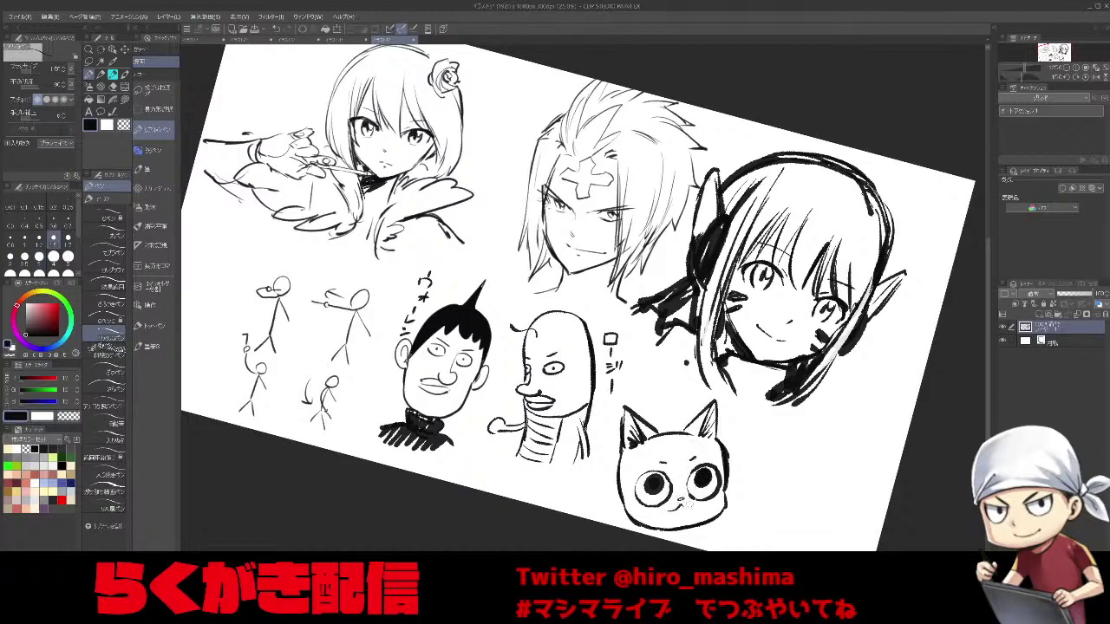
{"action": "left_click_drag", "start_coordinate": [677, 509], "coordinate": [682, 518]}
{"action": "left_click_drag", "start_coordinate": [612, 520], "coordinate": [637, 511]}
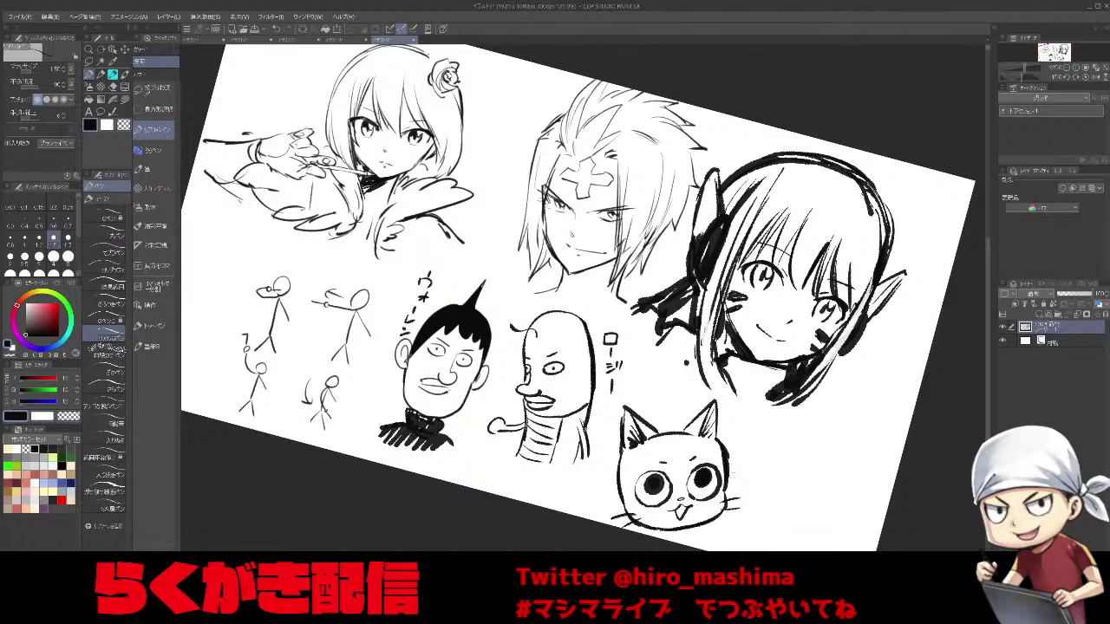
Touch up the cat's ears and crown line and thicken the head's outline along one cheek.
{"action": "key", "text": "minus"}
{"action": "key", "text": "minus"}
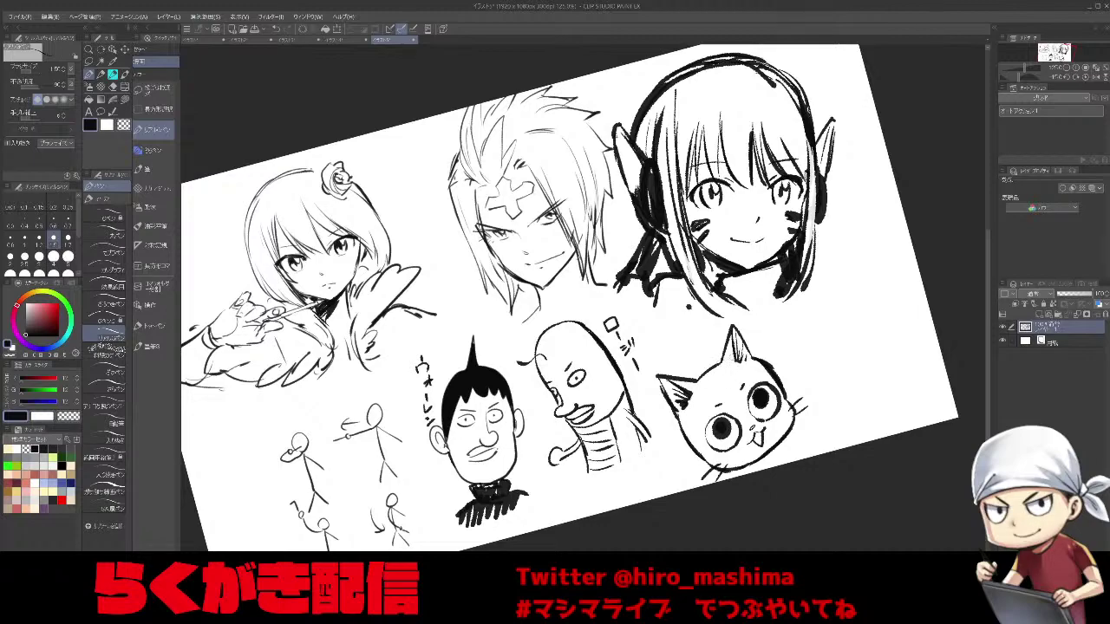
{"action": "key", "text": "asciicircum"}
{"action": "key", "text": "asciicircum"}
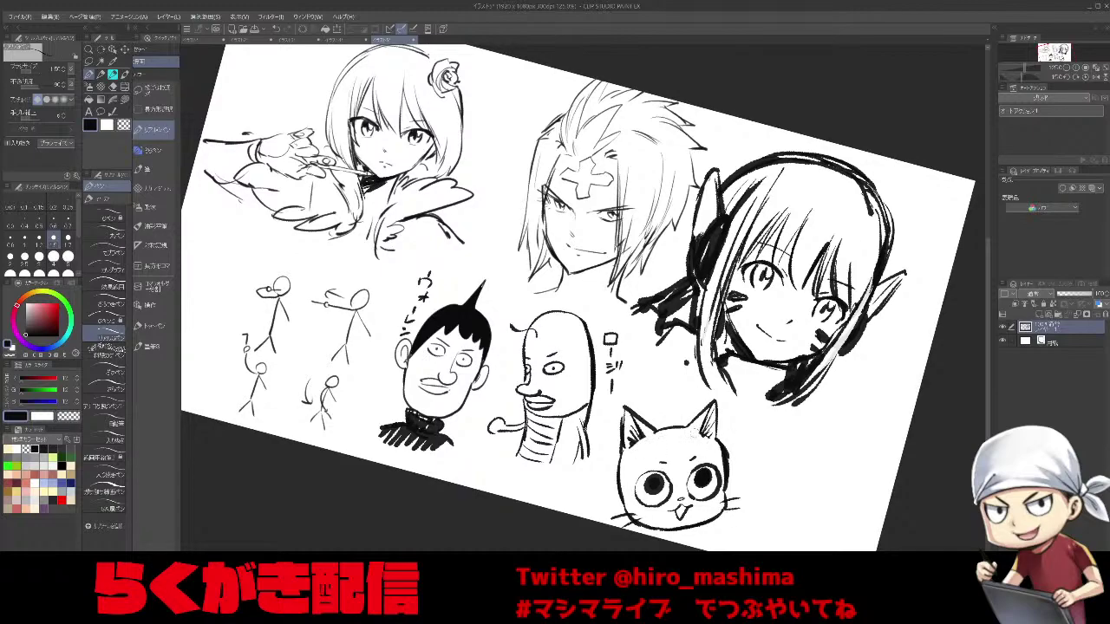
{"action": "key", "text": "asciicircum"}
{"action": "key", "text": "minus"}
{"action": "key", "text": "asciicircum"}
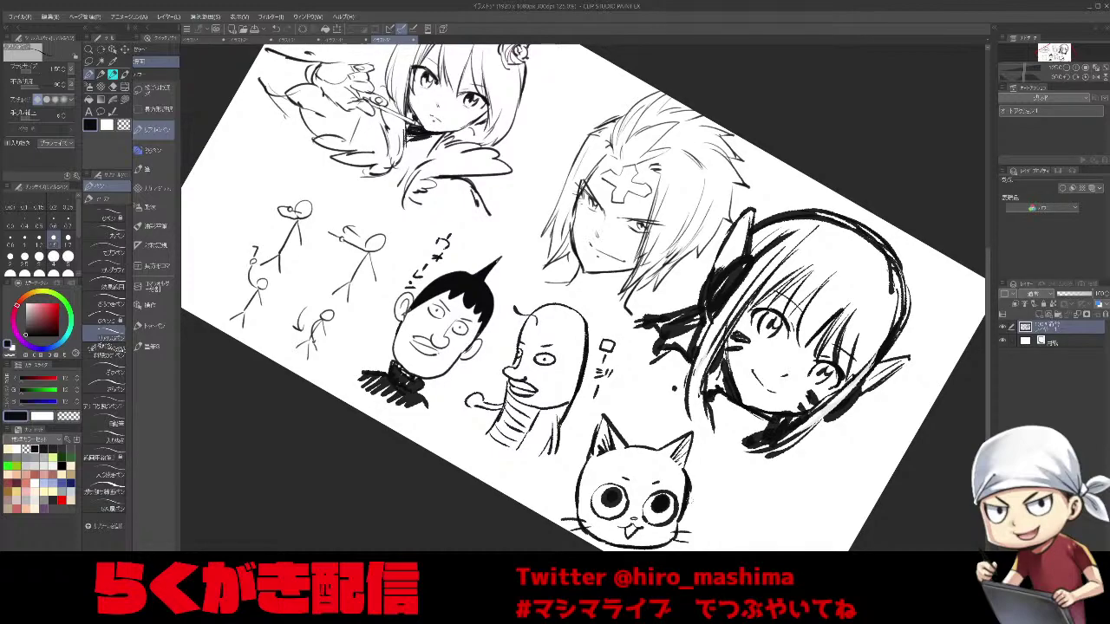
{"action": "left_click_drag", "start_coordinate": [690, 470], "coordinate": [689, 510]}
Draw the cat's raised arm with a small paw and the top of its body under the chin.
{"action": "key", "text": "minus"}
{"action": "key", "text": "minus"}
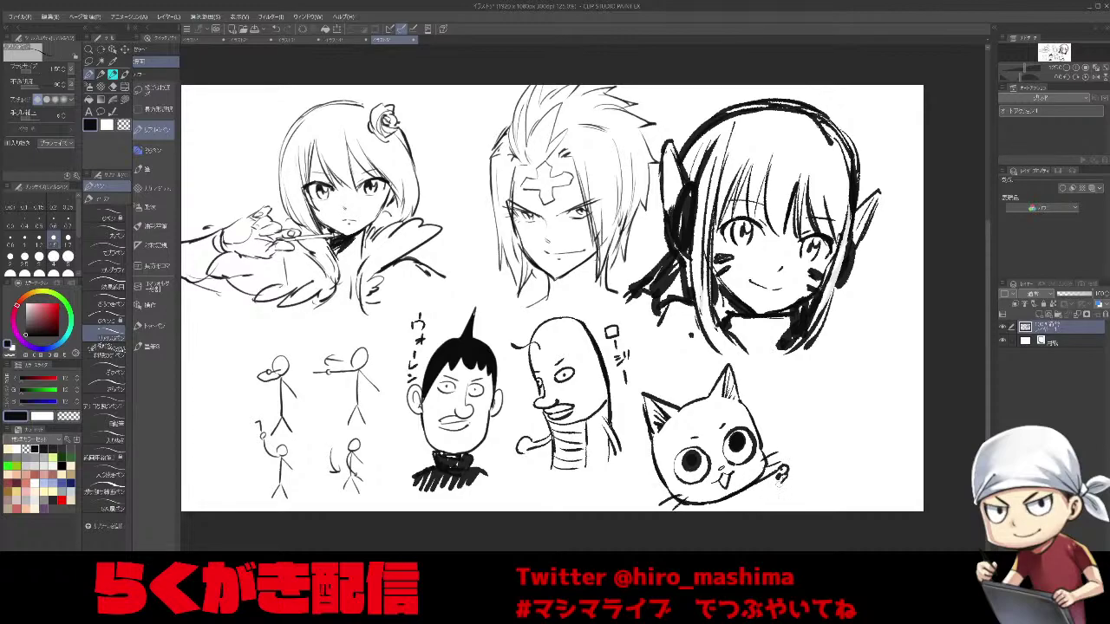
{"action": "left_click_drag", "start_coordinate": [784, 484], "coordinate": [757, 496]}
Sketch the cheek and chin curves of a second cat's head beside the first cat.
{"action": "scroll", "coordinate": [733, 508], "scroll_direction": "down", "scroll_amount": 1}
{"action": "scroll", "coordinate": [733, 508], "scroll_direction": "down", "scroll_amount": 1}
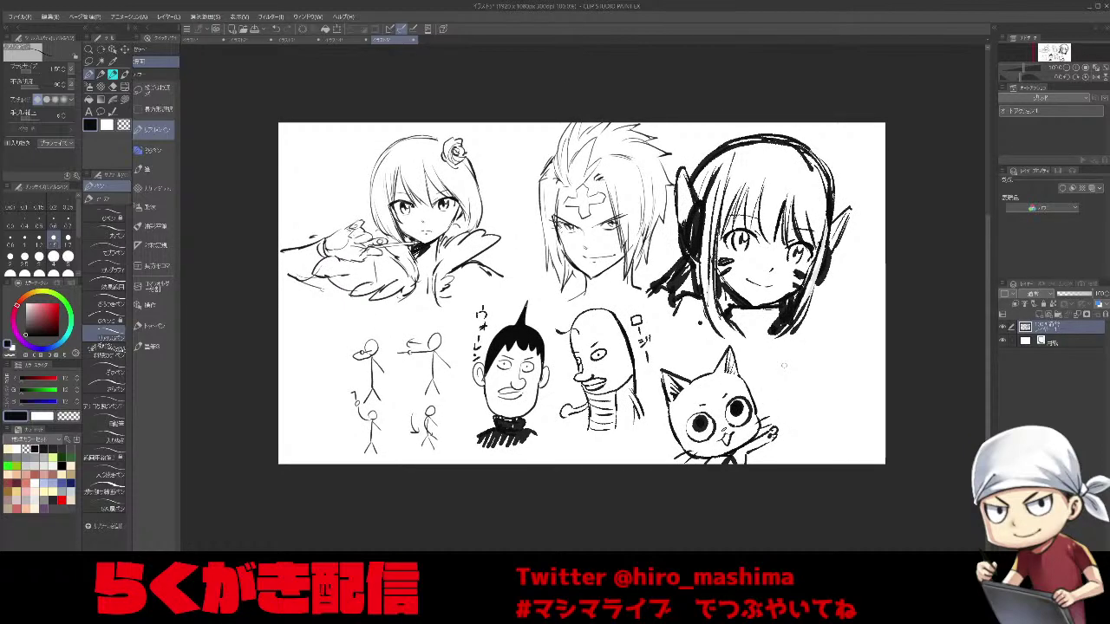
{"action": "left_click_drag", "start_coordinate": [800, 402], "coordinate": [713, 383]}
{"action": "scroll", "coordinate": [720, 326], "scroll_direction": "up", "scroll_amount": 1}
{"action": "mouse_move", "coordinate": [729, 361]}
{"action": "left_mouse_down"}
{"action": "mouse_move", "coordinate": [715, 417]}
{"action": "mouse_move", "coordinate": [732, 447]}
{"action": "left_mouse_up"}
{"action": "key", "text": "ctrl+z"}
{"action": "key", "text": "ctrl+z"}
{"action": "left_click_drag", "start_coordinate": [813, 421], "coordinate": [753, 454]}
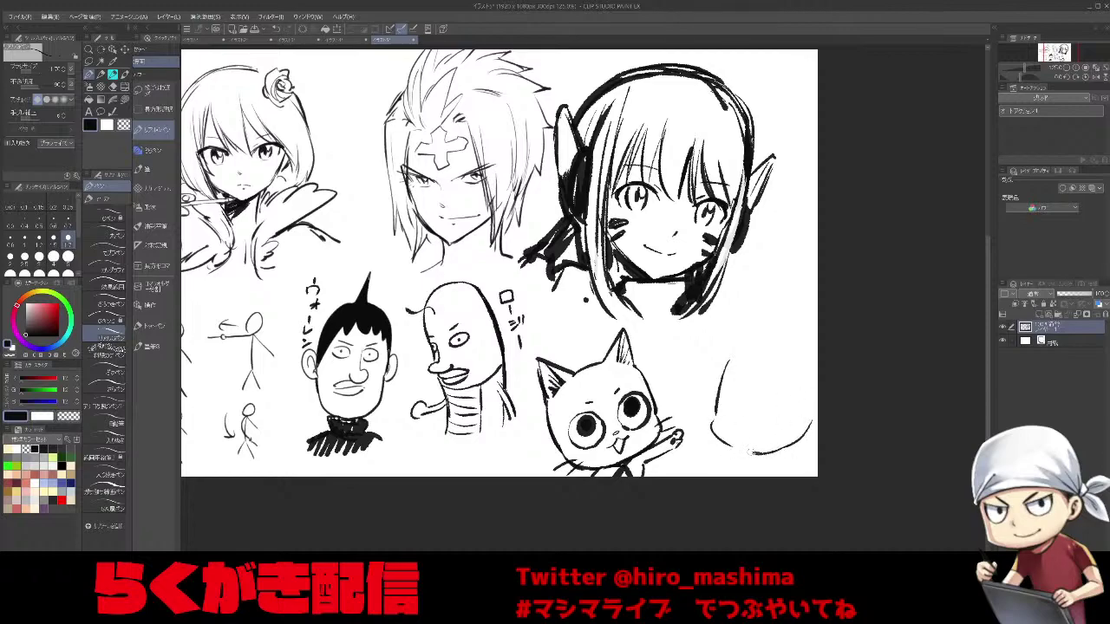
Draw the second cat's pointed ear and the top of its head, reaching the canvas edge.
{"action": "left_click_drag", "start_coordinate": [779, 349], "coordinate": [798, 356]}
{"action": "mouse_move", "coordinate": [719, 390]}
{"action": "left_mouse_down"}
{"action": "mouse_move", "coordinate": [753, 317]}
{"action": "mouse_move", "coordinate": [773, 350]}
{"action": "mouse_move", "coordinate": [742, 355]}
{"action": "mouse_move", "coordinate": [824, 354]}
{"action": "left_mouse_up"}
{"action": "key", "text": "ctrl+z"}
{"action": "key", "text": "ctrl+z"}
{"action": "key", "text": "ctrl+z"}
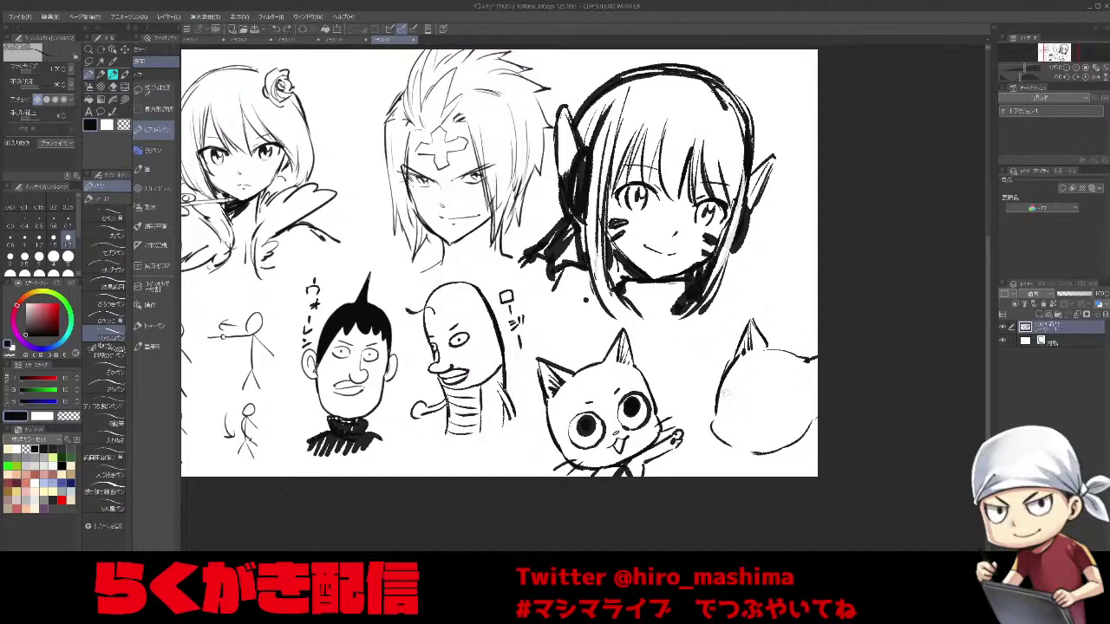
Draw the second cat's narrow, stern eyes with dark pupils and its small nose.
{"action": "left_click_drag", "start_coordinate": [727, 396], "coordinate": [729, 415]}
{"action": "mouse_move", "coordinate": [729, 396]}
{"action": "left_mouse_down"}
{"action": "mouse_move", "coordinate": [730, 413]}
{"action": "mouse_move", "coordinate": [798, 421]}
{"action": "mouse_move", "coordinate": [773, 429]}
{"action": "mouse_move", "coordinate": [794, 418]}
{"action": "left_mouse_up"}
{"action": "key", "text": "ctrl+z"}
{"action": "key", "text": "ctrl+z"}
{"action": "mouse_move", "coordinate": [780, 414]}
{"action": "left_mouse_down"}
{"action": "mouse_move", "coordinate": [777, 426]}
{"action": "mouse_move", "coordinate": [747, 425]}
{"action": "left_mouse_up"}
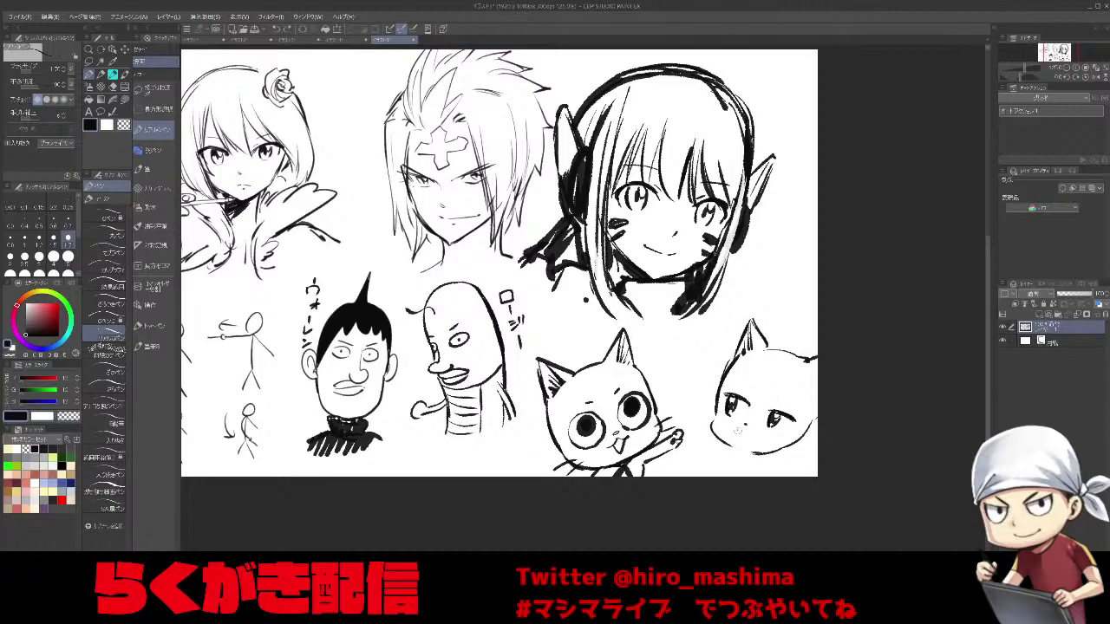
Add the second cat's slanted brows, mouth, shirt collar and dark necktie.
{"action": "left_click_drag", "start_coordinate": [745, 386], "coordinate": [787, 399]}
{"action": "mouse_move", "coordinate": [735, 446]}
{"action": "left_mouse_down"}
{"action": "mouse_move", "coordinate": [746, 451]}
{"action": "mouse_move", "coordinate": [735, 463]}
{"action": "left_mouse_up"}
{"action": "left_click_drag", "start_coordinate": [758, 458], "coordinate": [761, 476]}
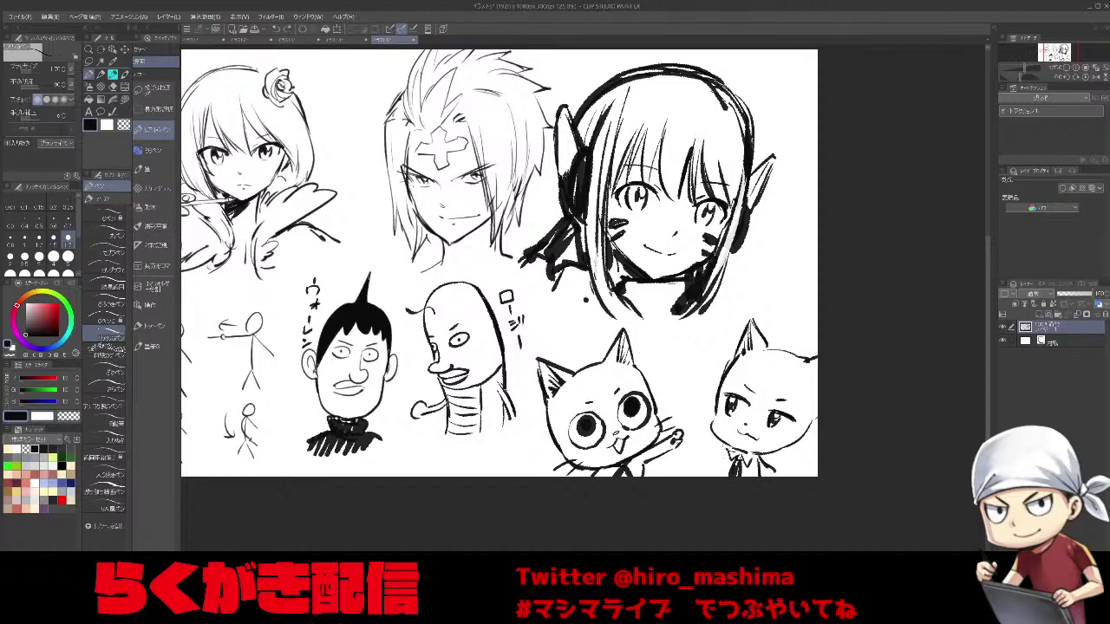
Draw a small five-pointed star with a face between the two cats.
{"action": "mouse_move", "coordinate": [679, 347]}
{"action": "left_mouse_down"}
{"action": "mouse_move", "coordinate": [722, 351]}
{"action": "mouse_move", "coordinate": [714, 366]}
{"action": "mouse_move", "coordinate": [677, 379]}
{"action": "mouse_move", "coordinate": [669, 357]}
{"action": "mouse_move", "coordinate": [700, 346]}
{"action": "left_mouse_up"}
{"action": "left_click_drag", "start_coordinate": [683, 348], "coordinate": [678, 364]}
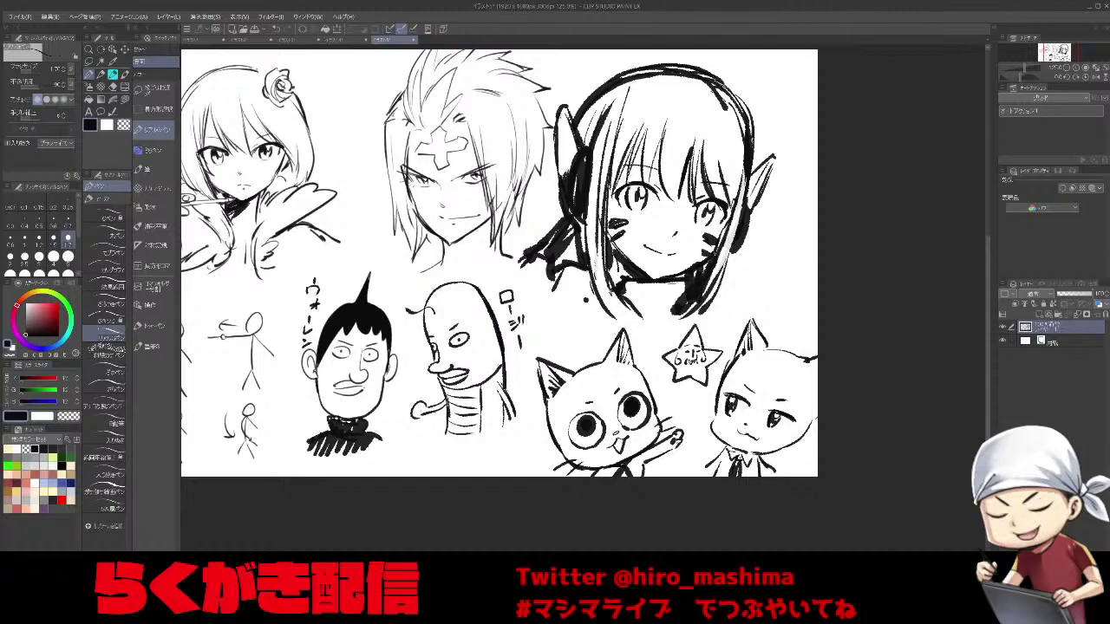
Erase the four stick figures beside the spiky black-haired comic head.
{"action": "key", "text": "ctrl+minus"}
{"action": "left_click_drag", "start_coordinate": [520, 490], "coordinate": [716, 485]}
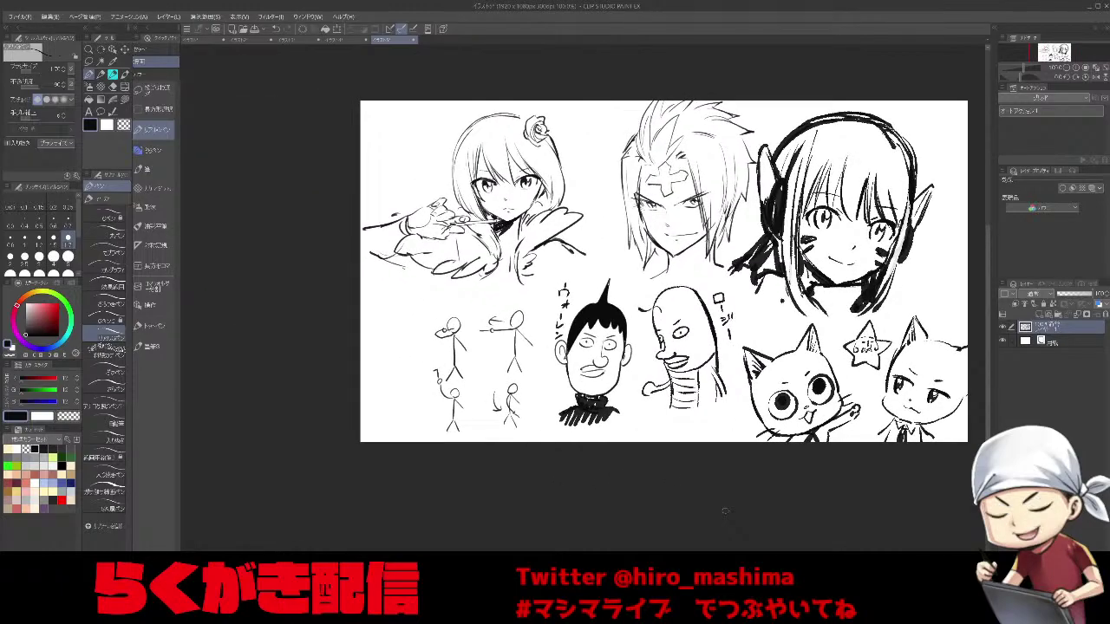
{"action": "key", "text": "]"}
{"action": "key", "text": "]"}
{"action": "left_click_drag", "start_coordinate": [450, 318], "coordinate": [446, 433]}
{"action": "left_click_drag", "start_coordinate": [503, 407], "coordinate": [511, 325]}
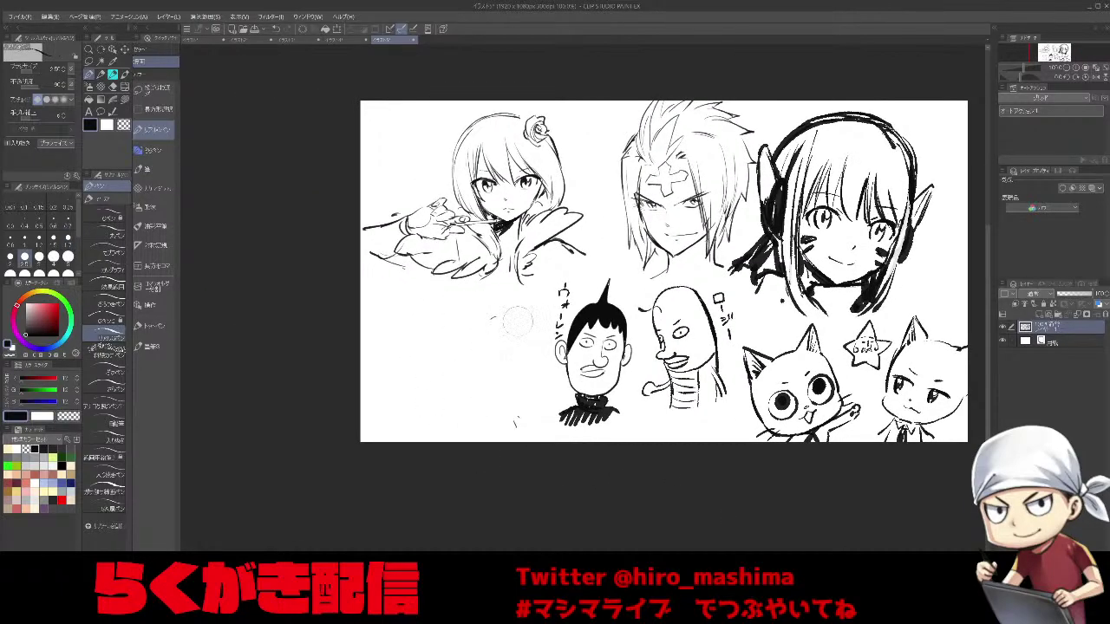
{"action": "left_click_drag", "start_coordinate": [502, 376], "coordinate": [445, 358]}
{"action": "key", "text": "ctrl+plus"}
{"action": "scroll", "coordinate": [467, 353], "scroll_direction": "up", "scroll_amount": 1}
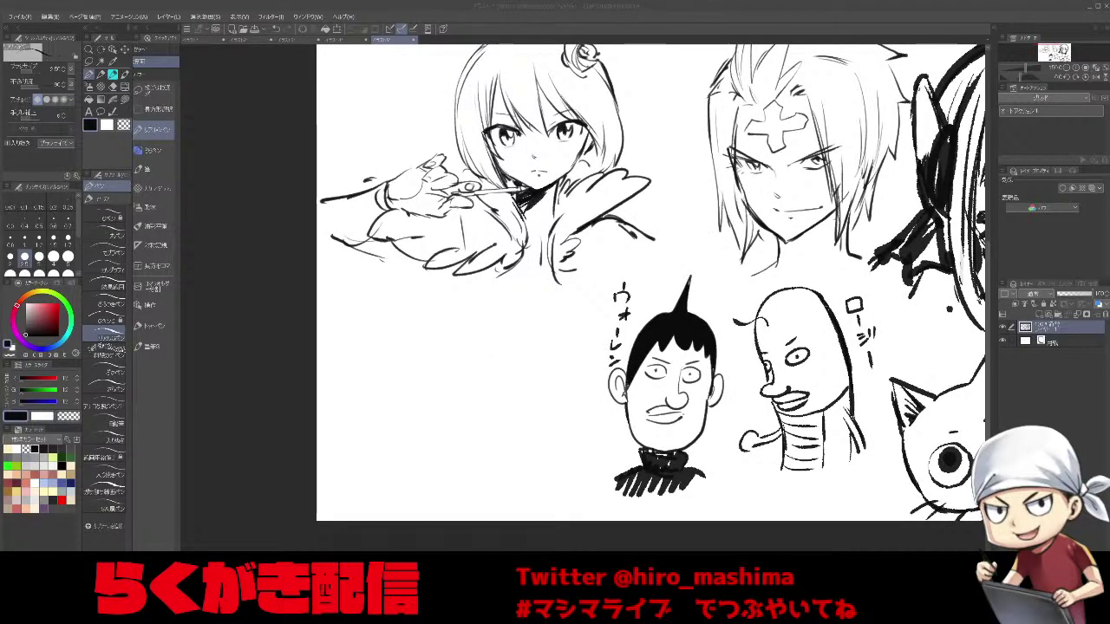
{"action": "left_click_drag", "start_coordinate": [443, 388], "coordinate": [446, 370]}
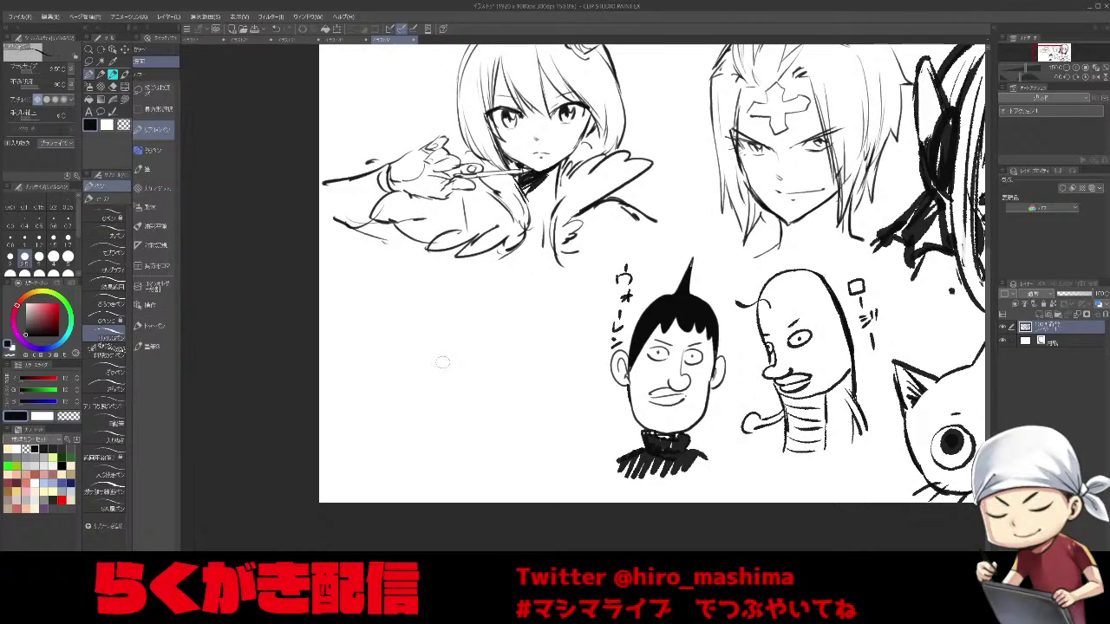
{"action": "key", "text": "bracketleft"}
{"action": "key", "text": "bracketleft"}
{"action": "key", "text": "bracketleft"}
{"action": "key", "text": "bracketleft"}
{"action": "mouse_move", "coordinate": [405, 328]}
{"action": "left_mouse_down"}
{"action": "mouse_move", "coordinate": [444, 423]}
{"action": "mouse_move", "coordinate": [478, 426]}
{"action": "mouse_move", "coordinate": [524, 398]}
{"action": "left_mouse_up"}
{"action": "key", "text": "ctrl+z"}
Draw the rounded chin and V-shaped forehead edge of a new small head below the bob-haired girl.
{"action": "left_click", "coordinate": [105, 505]}
{"action": "key", "text": "bracketright"}
{"action": "key", "text": "bracketright"}
{"action": "key", "text": "bracketright"}
{"action": "key", "text": "ctrl+z"}
{"action": "key", "text": "ctrl+z"}
{"action": "key", "text": "ctrl+z"}
{"action": "key", "text": "ctrl+z"}
{"action": "mouse_move", "coordinate": [473, 426]}
{"action": "left_mouse_down"}
{"action": "mouse_move", "coordinate": [510, 418]}
{"action": "mouse_move", "coordinate": [541, 392]}
{"action": "left_mouse_up"}
{"action": "mouse_move", "coordinate": [407, 340]}
{"action": "left_mouse_down"}
{"action": "mouse_move", "coordinate": [451, 371]}
{"action": "mouse_move", "coordinate": [482, 346]}
{"action": "mouse_move", "coordinate": [536, 395]}
{"action": "mouse_move", "coordinate": [419, 399]}
{"action": "mouse_move", "coordinate": [444, 431]}
{"action": "left_mouse_up"}
{"action": "left_click_drag", "start_coordinate": [527, 379], "coordinate": [534, 407]}
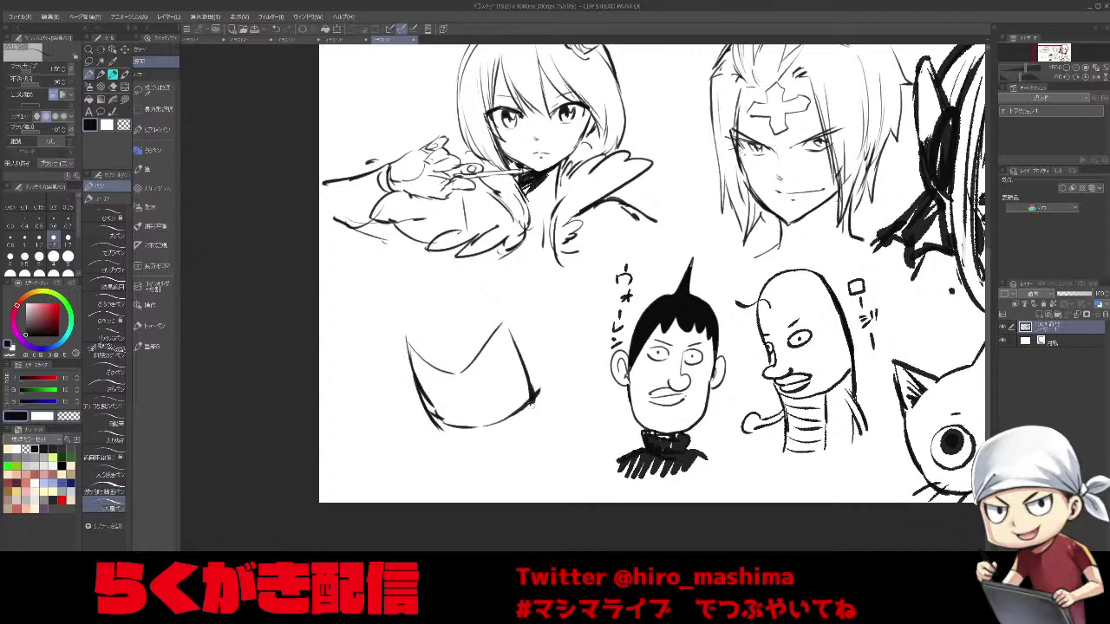
Add the outer helmet curves on both sides of the new head and its two eyes with pupils.
{"action": "left_click_drag", "start_coordinate": [394, 325], "coordinate": [428, 420]}
{"action": "left_click_drag", "start_coordinate": [397, 378], "coordinate": [443, 431]}
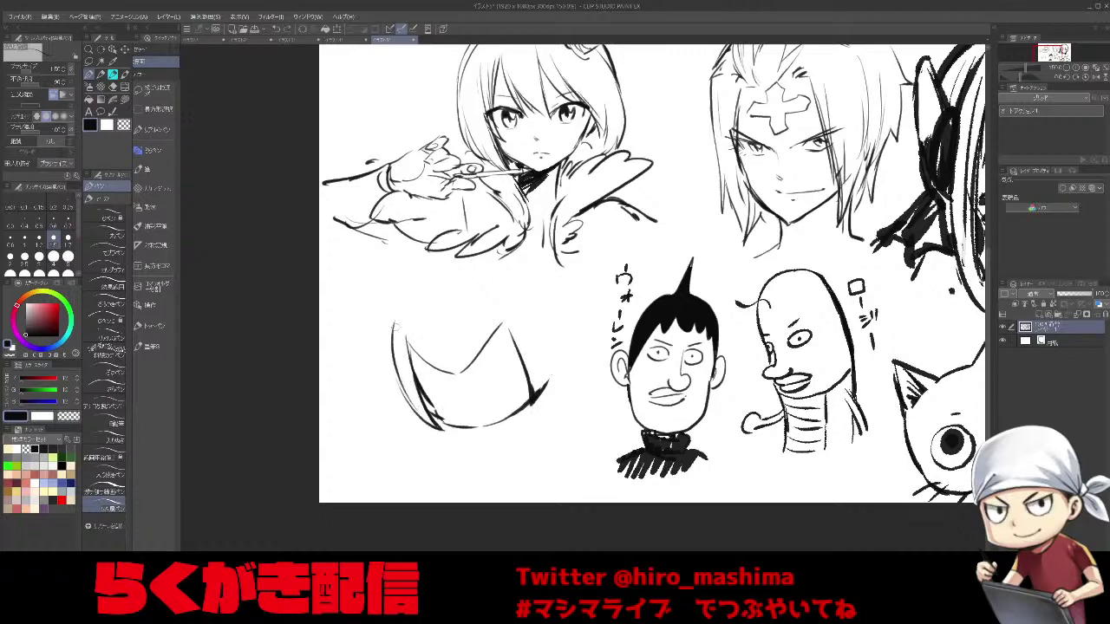
{"action": "left_click_drag", "start_coordinate": [558, 306], "coordinate": [547, 378]}
{"action": "mouse_move", "coordinate": [420, 387]}
{"action": "left_mouse_down"}
{"action": "mouse_move", "coordinate": [446, 379]}
{"action": "mouse_move", "coordinate": [437, 383]}
{"action": "mouse_move", "coordinate": [449, 396]}
{"action": "mouse_move", "coordinate": [441, 384]}
{"action": "mouse_move", "coordinate": [492, 387]}
{"action": "mouse_move", "coordinate": [492, 350]}
{"action": "mouse_move", "coordinate": [495, 380]}
{"action": "left_mouse_up"}
{"action": "mouse_move", "coordinate": [495, 350]}
{"action": "left_mouse_down"}
{"action": "mouse_move", "coordinate": [503, 371]}
{"action": "mouse_move", "coordinate": [491, 364]}
{"action": "left_mouse_up"}
{"action": "mouse_move", "coordinate": [494, 357]}
{"action": "left_mouse_down"}
{"action": "mouse_move", "coordinate": [495, 371]}
{"action": "mouse_move", "coordinate": [474, 364]}
{"action": "left_mouse_up"}
Select the new head with a freehand selection, shift it toward the canvas's lower-left corner, and deselect it.
{"action": "scroll", "coordinate": [450, 358], "scroll_direction": "down", "scroll_amount": 2}
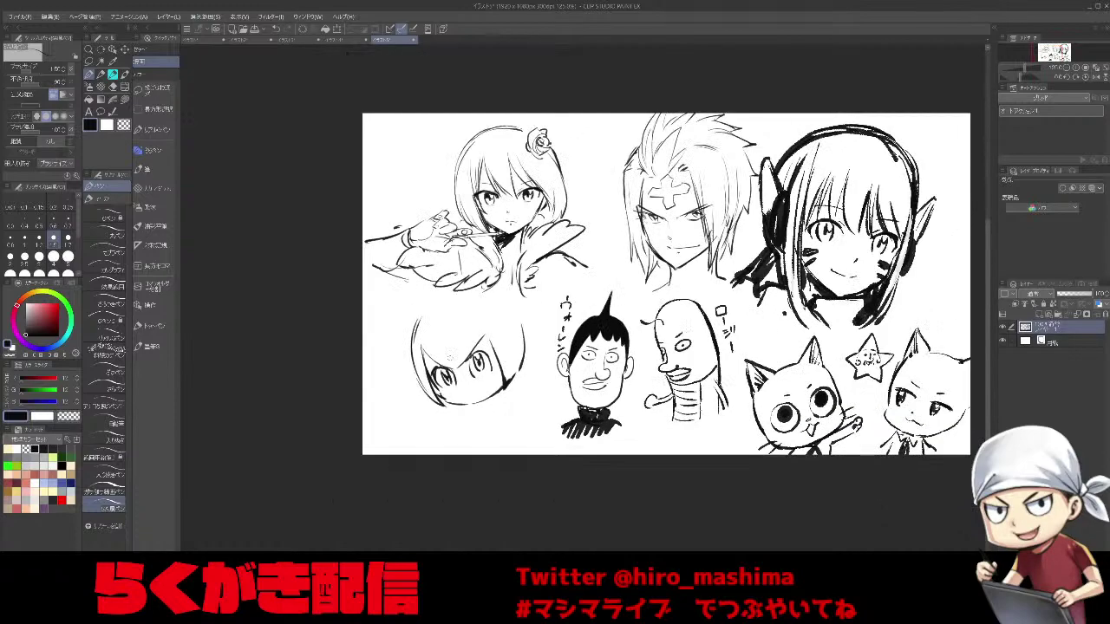
{"action": "left_click", "coordinate": [165, 93]}
{"action": "mouse_move", "coordinate": [399, 320]}
{"action": "left_mouse_down"}
{"action": "mouse_move", "coordinate": [534, 315]}
{"action": "mouse_move", "coordinate": [485, 421]}
{"action": "mouse_move", "coordinate": [392, 339]}
{"action": "left_mouse_up"}
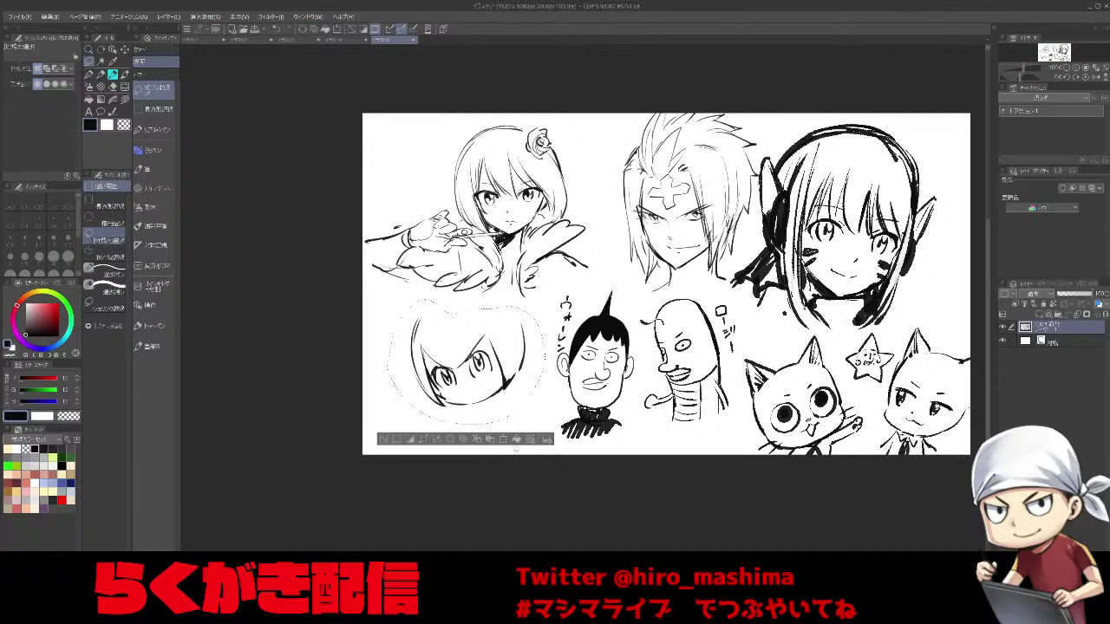
{"action": "left_click", "coordinate": [503, 439]}
{"action": "left_click_drag", "start_coordinate": [546, 299], "coordinate": [534, 310]}
{"action": "left_click_drag", "start_coordinate": [483, 375], "coordinate": [474, 413]}
{"action": "key", "text": "Return"}
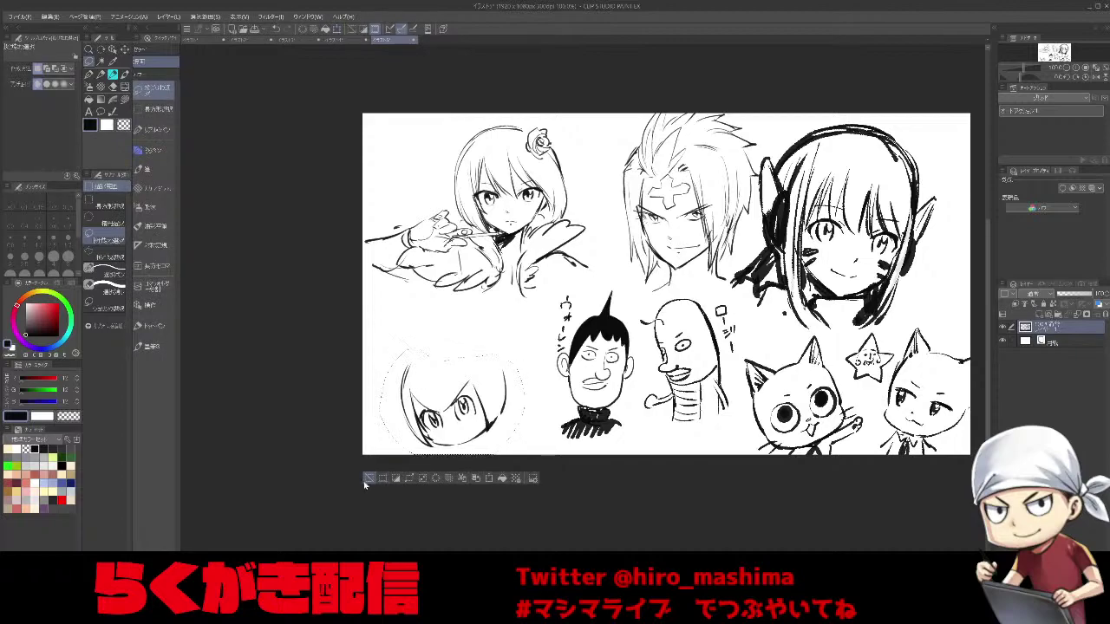
{"action": "left_click", "coordinate": [367, 481]}
Draw a triangular crest with an inner triangle on the new head's forehead and round studs on the helmet's sides.
{"action": "scroll", "coordinate": [433, 444], "scroll_direction": "up", "scroll_amount": 1}
{"action": "key", "text": "p"}
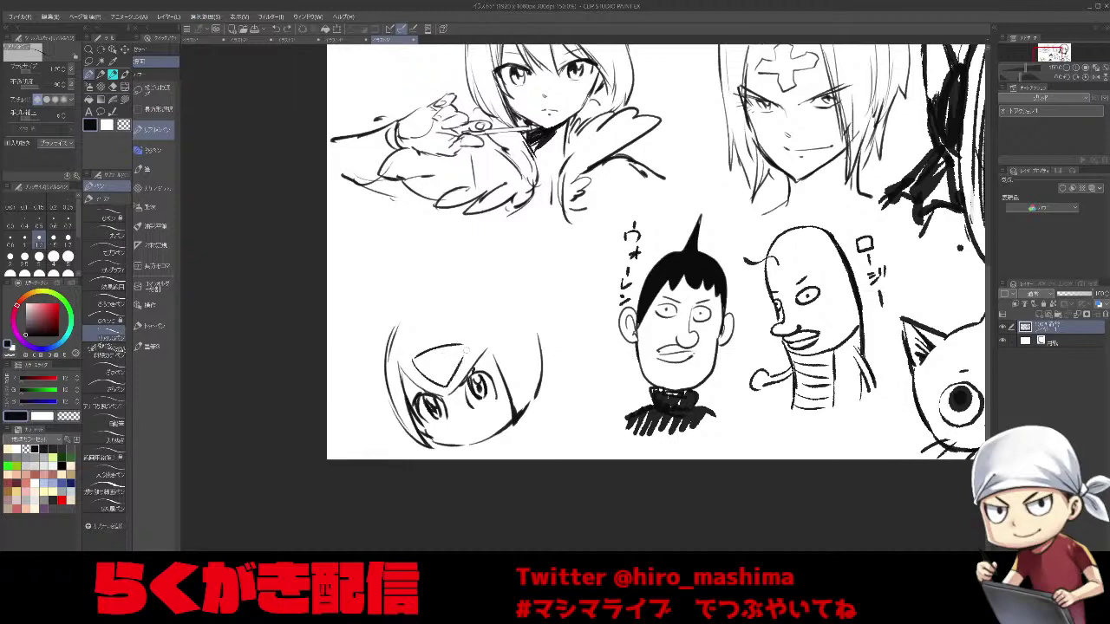
{"action": "left_click", "coordinate": [105, 506]}
{"action": "left_click_drag", "start_coordinate": [426, 358], "coordinate": [442, 368]}
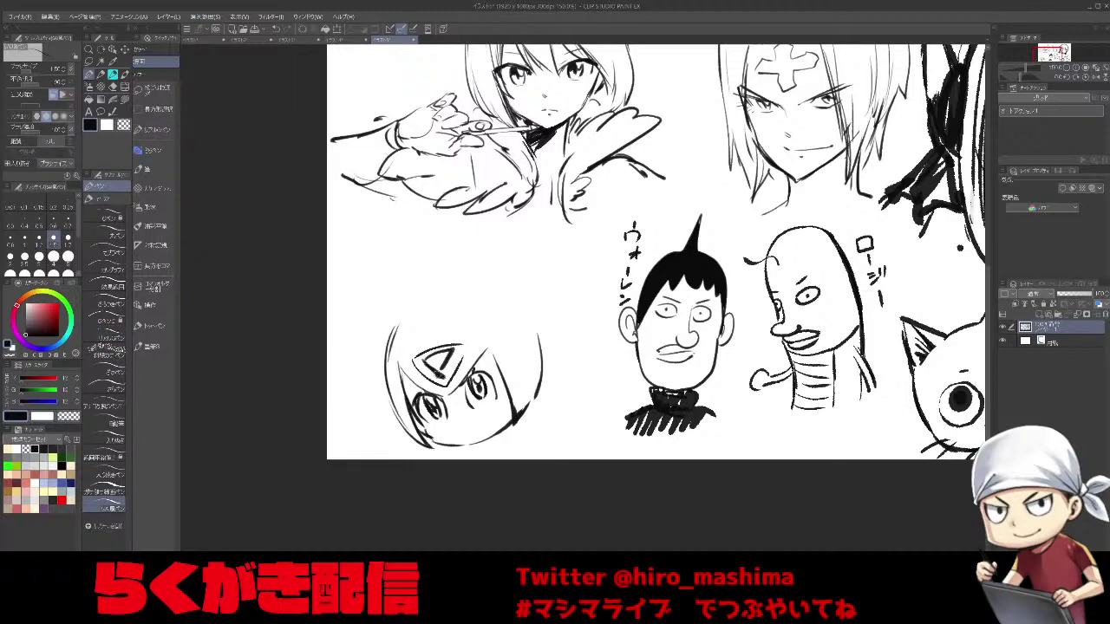
{"action": "mouse_move", "coordinate": [488, 342]}
{"action": "left_mouse_down"}
{"action": "mouse_move", "coordinate": [503, 356]}
{"action": "mouse_move", "coordinate": [501, 344]}
{"action": "left_mouse_up"}
{"action": "key", "text": "ctrl+z"}
{"action": "left_click_drag", "start_coordinate": [400, 356], "coordinate": [397, 375]}
Draw the helmet's domed top and two tall open-tipped antennae rising from it.
{"action": "mouse_move", "coordinate": [418, 302]}
{"action": "left_mouse_down"}
{"action": "mouse_move", "coordinate": [490, 284]}
{"action": "mouse_move", "coordinate": [482, 278]}
{"action": "left_mouse_up"}
{"action": "key", "text": "ctrl+z"}
{"action": "key", "text": "ctrl+z"}
{"action": "left_click_drag", "start_coordinate": [498, 236], "coordinate": [477, 308]}
{"action": "key", "text": "ctrl+z"}
{"action": "key", "text": "ctrl+z"}
{"action": "mouse_move", "coordinate": [496, 242]}
{"action": "left_mouse_down"}
{"action": "mouse_move", "coordinate": [473, 308]}
{"action": "mouse_move", "coordinate": [503, 301]}
{"action": "left_mouse_up"}
{"action": "mouse_move", "coordinate": [542, 251]}
{"action": "left_mouse_down"}
{"action": "mouse_move", "coordinate": [505, 302]}
{"action": "mouse_move", "coordinate": [538, 326]}
{"action": "left_mouse_up"}
{"action": "left_click_drag", "start_coordinate": [384, 251], "coordinate": [395, 322]}
{"action": "mouse_move", "coordinate": [420, 233]}
{"action": "left_mouse_down"}
{"action": "mouse_move", "coordinate": [421, 271]}
{"action": "mouse_move", "coordinate": [399, 328]}
{"action": "left_mouse_up"}
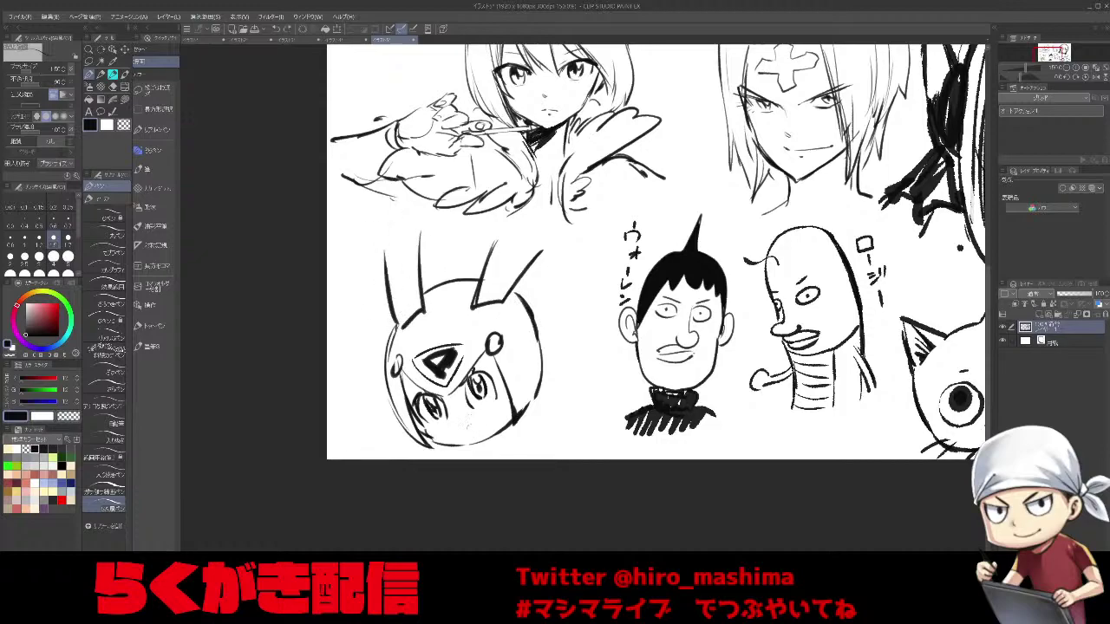
Add the helmeted character's open smiling mouth and the panel lines on the side of the helmet.
{"action": "left_click_drag", "start_coordinate": [463, 428], "coordinate": [483, 423]}
{"action": "left_click_drag", "start_coordinate": [517, 375], "coordinate": [528, 383]}
{"action": "left_click_drag", "start_coordinate": [502, 337], "coordinate": [531, 382]}
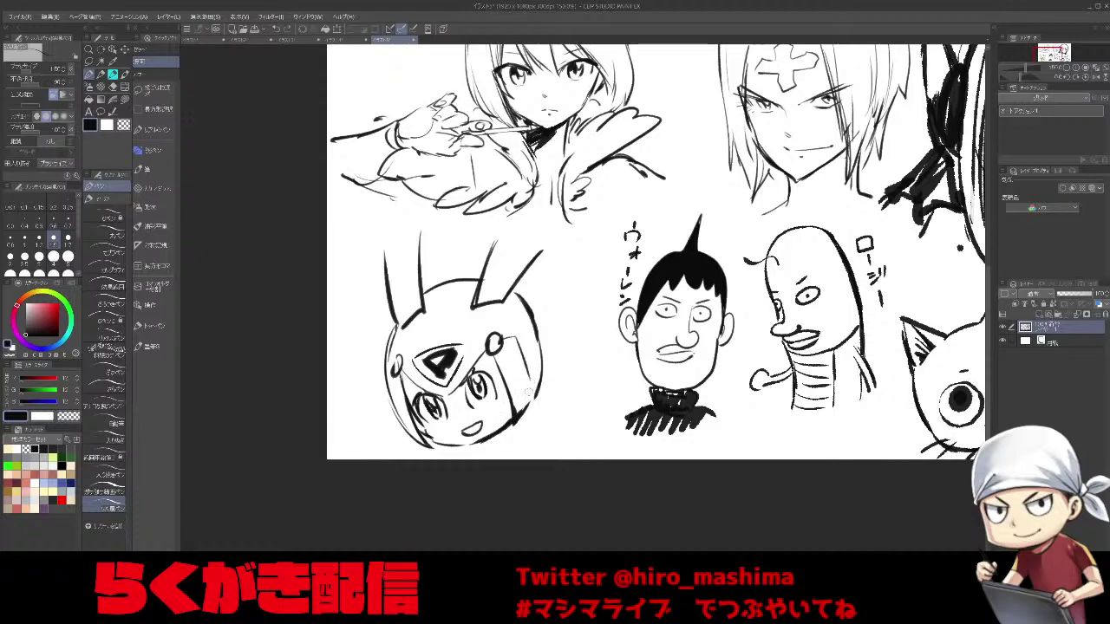
{"action": "left_click_drag", "start_coordinate": [387, 376], "coordinate": [396, 406]}
Letter "プーン" beside the helmeted character with a thinner pen and enclose it in a speech bubble.
{"action": "key", "text": "bracketleft"}
{"action": "left_click_drag", "start_coordinate": [338, 332], "coordinate": [352, 343]}
{"action": "left_click_drag", "start_coordinate": [363, 319], "coordinate": [365, 318]}
{"action": "left_click_drag", "start_coordinate": [351, 399], "coordinate": [359, 387]}
{"action": "mouse_move", "coordinate": [327, 309]}
{"action": "left_mouse_down"}
{"action": "mouse_move", "coordinate": [380, 312]}
{"action": "mouse_move", "coordinate": [342, 428]}
{"action": "left_mouse_up"}
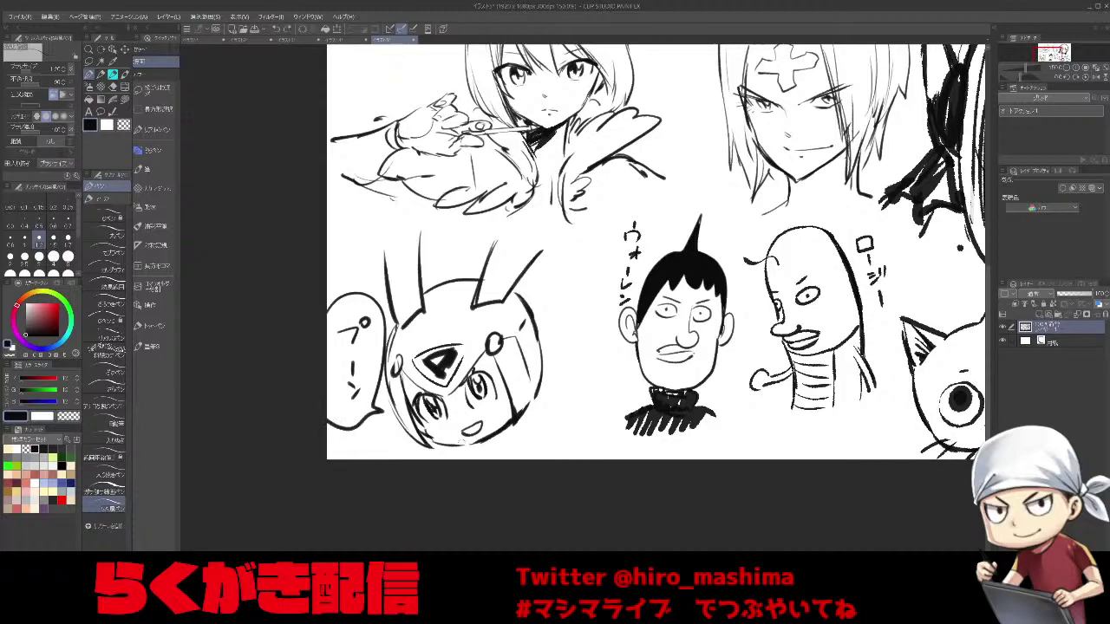
Thicken the helmet's outer edge and draw the character's neck, collar and angular shoulder piece.
{"action": "left_click_drag", "start_coordinate": [476, 407], "coordinate": [481, 413]}
{"action": "key", "text": "ctrl+z"}
{"action": "left_click_drag", "start_coordinate": [542, 335], "coordinate": [539, 393]}
{"action": "left_click_drag", "start_coordinate": [493, 435], "coordinate": [505, 458]}
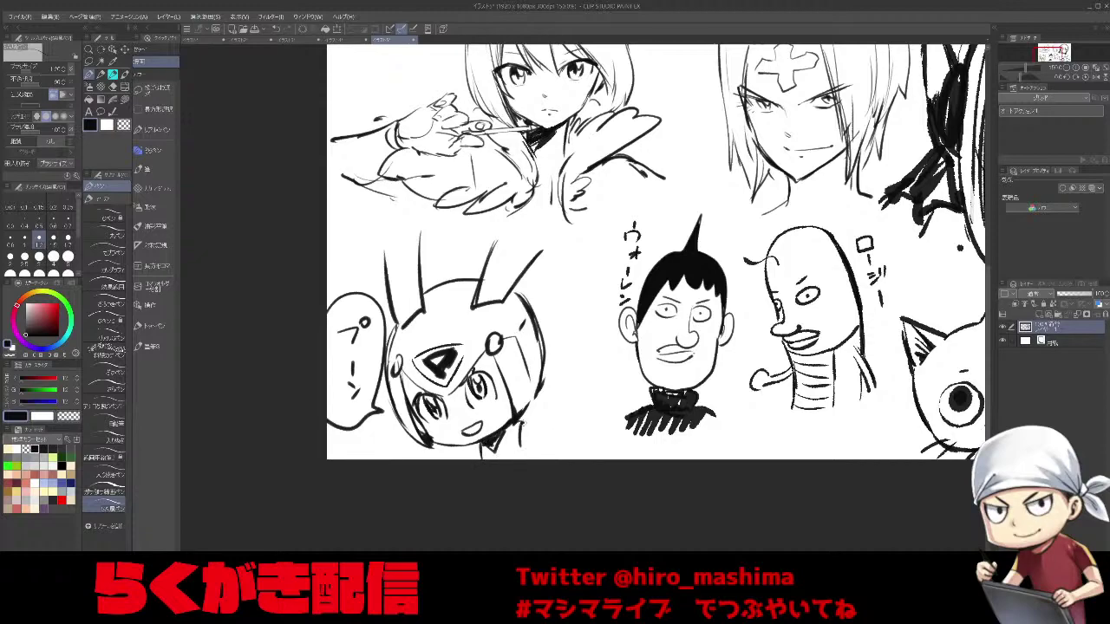
{"action": "left_click_drag", "start_coordinate": [521, 440], "coordinate": [588, 455]}
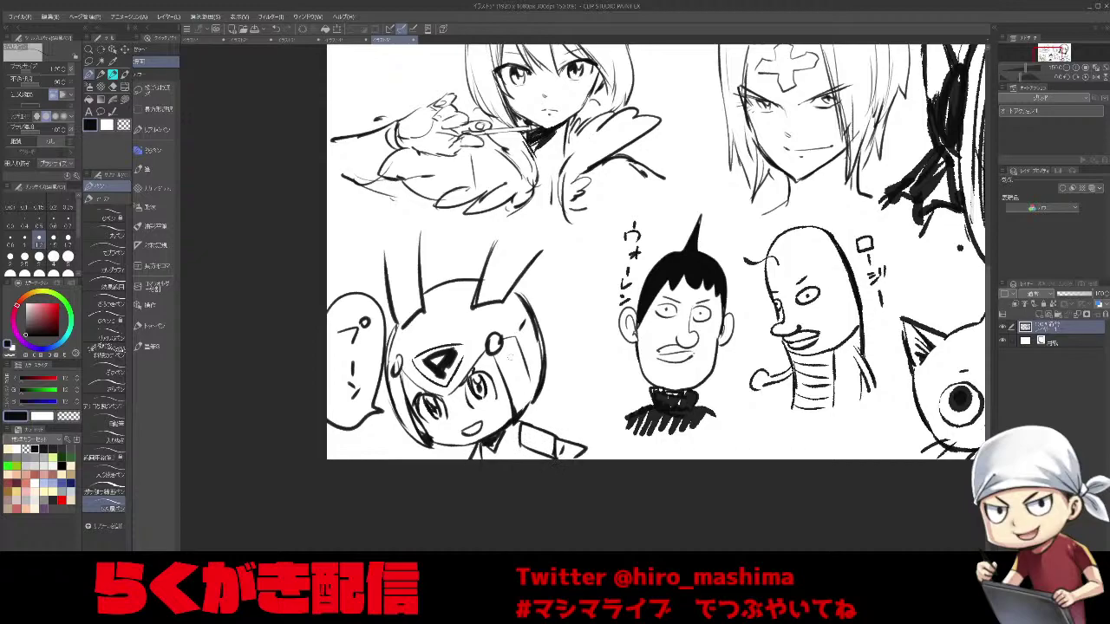
Add a speech bubble reading "プーン" beside each of the two cats.
{"action": "scroll", "coordinate": [438, 447], "scroll_direction": "down", "scroll_amount": 1}
{"action": "left_click_drag", "start_coordinate": [753, 471], "coordinate": [716, 480]}
{"action": "left_click_drag", "start_coordinate": [659, 422], "coordinate": [658, 433]}
{"action": "left_click_drag", "start_coordinate": [655, 439], "coordinate": [665, 441]}
{"action": "left_click_drag", "start_coordinate": [643, 455], "coordinate": [674, 391]}
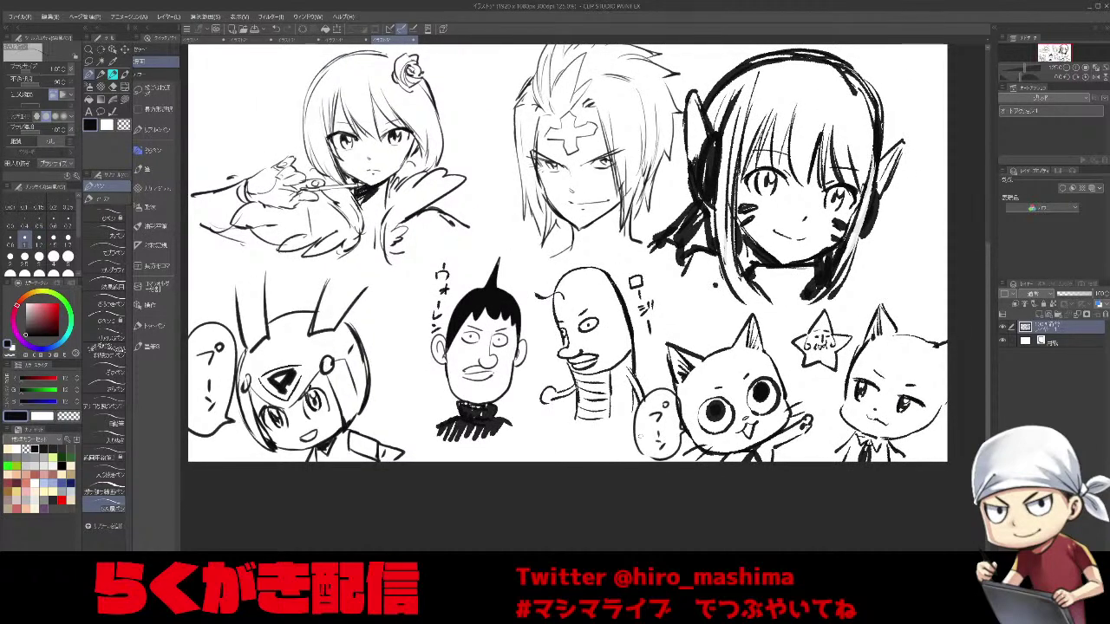
{"action": "left_click_drag", "start_coordinate": [902, 236], "coordinate": [909, 248]}
{"action": "left_click_drag", "start_coordinate": [928, 229], "coordinate": [931, 229]}
{"action": "left_click_drag", "start_coordinate": [907, 301], "coordinate": [920, 291]}
{"action": "mouse_move", "coordinate": [903, 310]}
{"action": "left_mouse_down"}
{"action": "mouse_move", "coordinate": [877, 271]}
{"action": "mouse_move", "coordinate": [950, 221]}
{"action": "mouse_move", "coordinate": [911, 313]}
{"action": "left_mouse_up"}
Add a "プーン" speech bubble beside the bob-haired girl's head with a thinner pen.
{"action": "left_click_drag", "start_coordinate": [691, 317], "coordinate": [814, 325]}
{"action": "key", "text": "bracketleft"}
{"action": "left_click_drag", "start_coordinate": [344, 103], "coordinate": [352, 111]}
{"action": "left_click_drag", "start_coordinate": [360, 86], "coordinate": [413, 85]}
{"action": "mouse_move", "coordinate": [382, 122]}
{"action": "left_mouse_down"}
{"action": "mouse_move", "coordinate": [345, 72]}
{"action": "mouse_move", "coordinate": [383, 123]}
{"action": "left_mouse_up"}
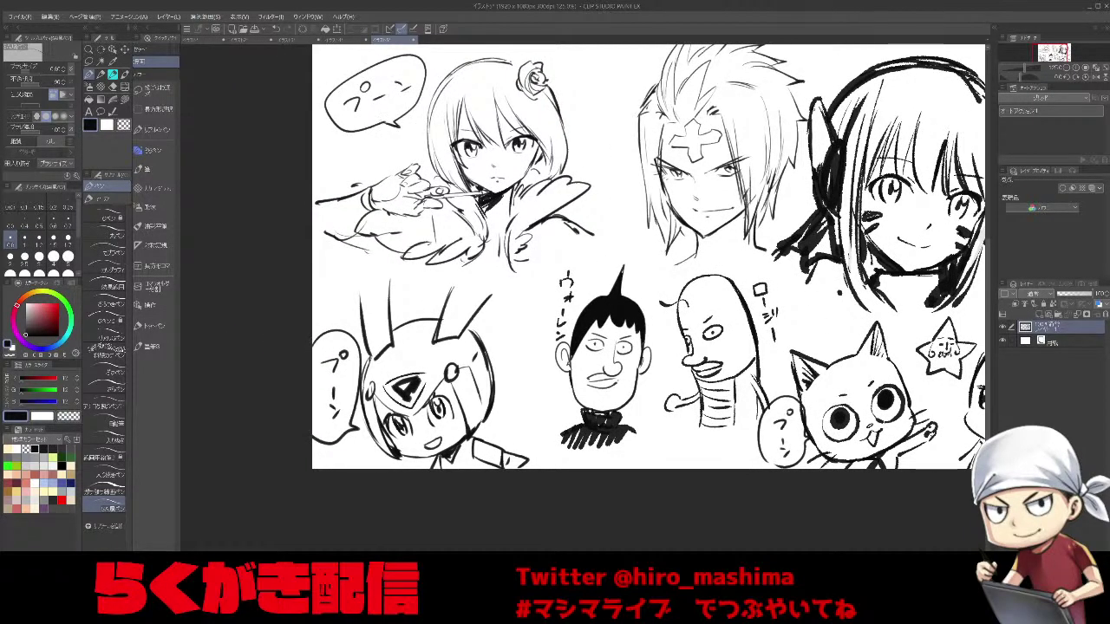
Add "プーン" speech bubbles beside the spiky-haired character and the comic head labelled ウォーレン.
{"action": "mouse_move", "coordinate": [600, 172]}
{"action": "left_mouse_down"}
{"action": "mouse_move", "coordinate": [586, 82]}
{"action": "mouse_move", "coordinate": [638, 138]}
{"action": "mouse_move", "coordinate": [597, 169]}
{"action": "left_mouse_up"}
{"action": "left_click_drag", "start_coordinate": [624, 286], "coordinate": [541, 272]}
{"action": "left_click_drag", "start_coordinate": [440, 306], "coordinate": [446, 319]}
{"action": "left_click_drag", "start_coordinate": [459, 298], "coordinate": [452, 348]}
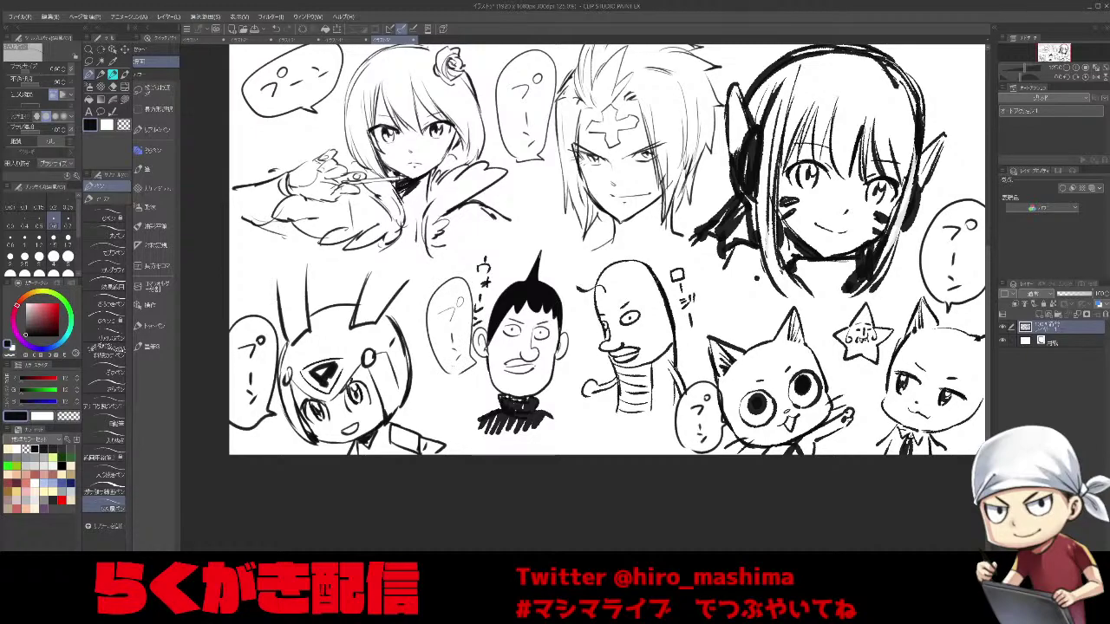
Add a small "プーン" speech bubble beside the bald comic head labelled ロージー.
{"action": "left_click_drag", "start_coordinate": [568, 276], "coordinate": [566, 288]}
{"action": "left_click_drag", "start_coordinate": [569, 296], "coordinate": [582, 289]}
{"action": "mouse_move", "coordinate": [562, 294]}
{"action": "left_mouse_down"}
{"action": "mouse_move", "coordinate": [595, 257]}
{"action": "mouse_move", "coordinate": [580, 315]}
{"action": "left_mouse_up"}
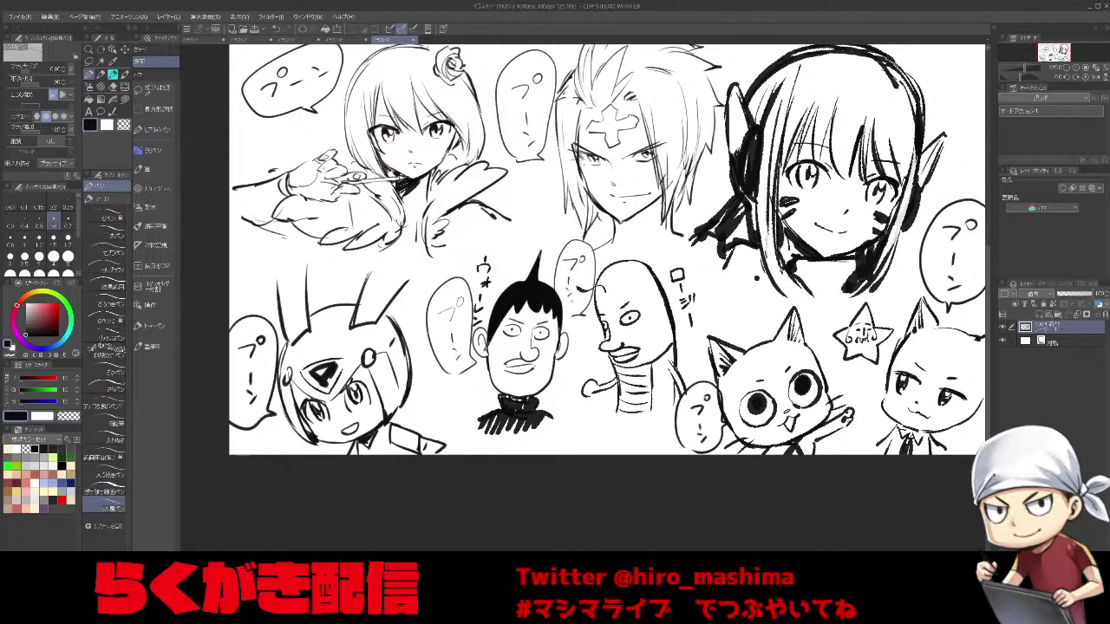
{"action": "scroll", "coordinate": [572, 301], "scroll_direction": "down", "scroll_amount": 1}
{"action": "left_click_drag", "start_coordinate": [572, 301], "coordinate": [559, 334]}
Switch to the drawing of the long-haired girl with the black-haired boy and clear the boy's mouth lines.
{"action": "left_click", "coordinate": [346, 41]}
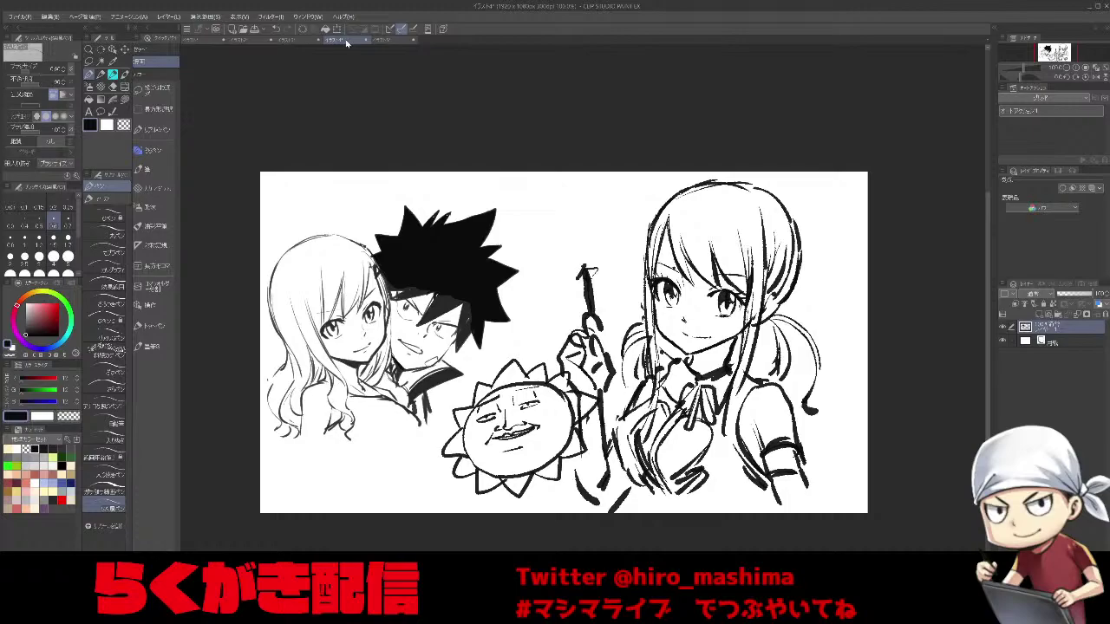
{"action": "mouse_move", "coordinate": [593, 271]}
{"action": "left_mouse_down"}
{"action": "mouse_move", "coordinate": [634, 264]}
{"action": "mouse_move", "coordinate": [615, 184]}
{"action": "left_mouse_up"}
{"action": "key", "text": "minus"}
{"action": "key", "text": "minus"}
{"action": "key", "text": "minus"}
{"action": "key", "text": "ctrl+plus"}
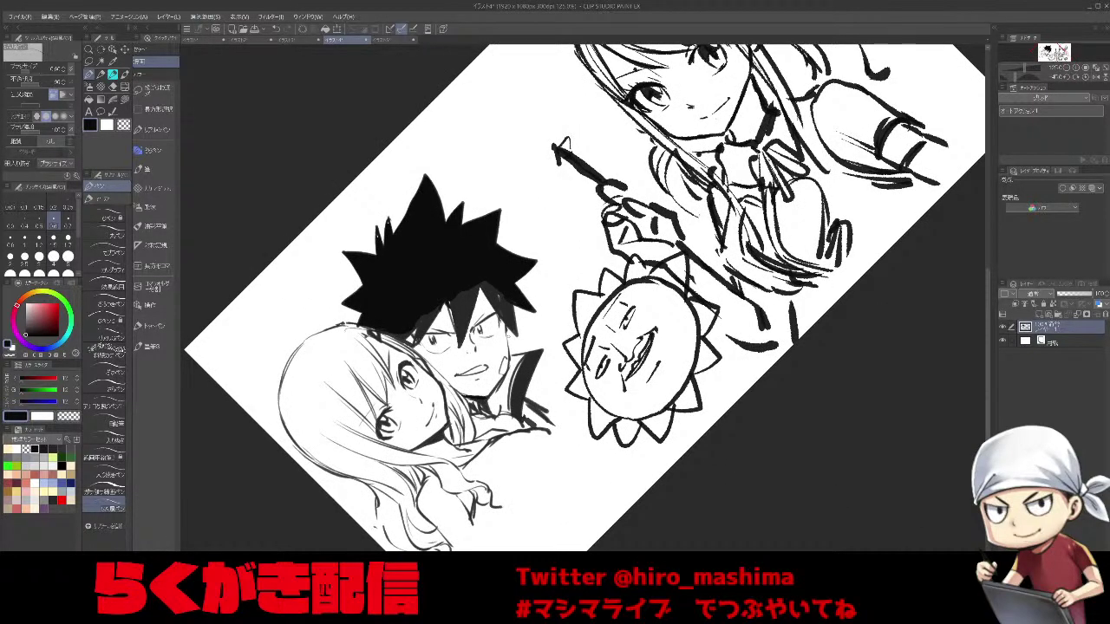
{"action": "key", "text": "minus"}
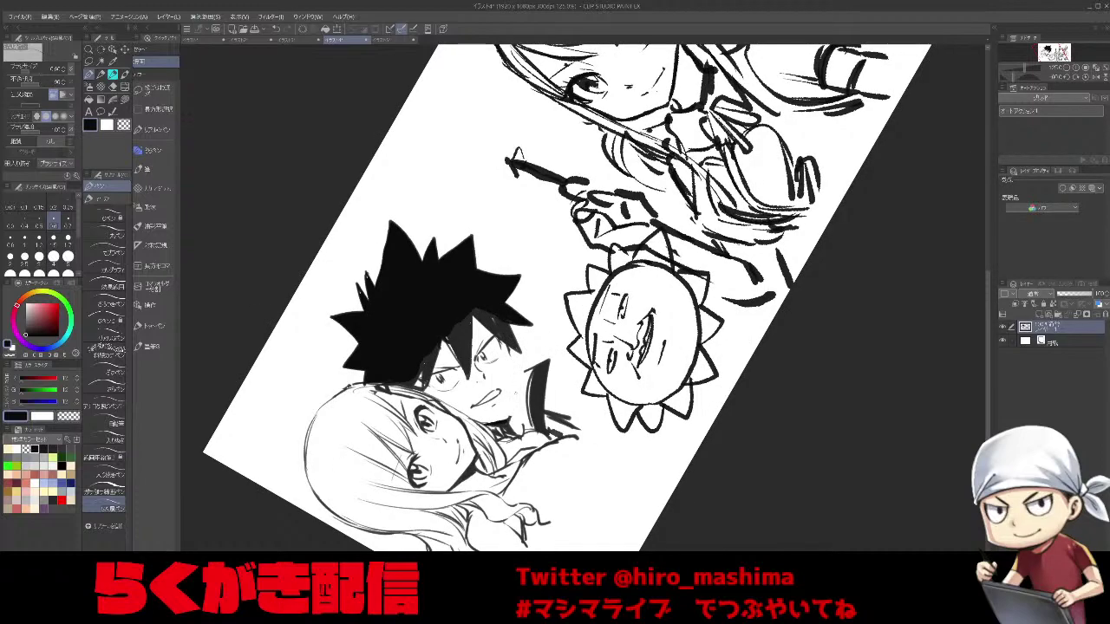
{"action": "key", "text": "bracketright"}
{"action": "key", "text": "bracketright"}
{"action": "key", "text": "bracketright"}
{"action": "key", "text": "bracketright"}
{"action": "key", "text": "bracketright"}
{"action": "left_click_drag", "start_coordinate": [510, 351], "coordinate": [504, 418]}
{"action": "key", "text": "ctrl+z"}
{"action": "key", "text": "ctrl+z"}
{"action": "key", "text": "ctrl+z"}
Redraw the black-haired boy's tense, slightly open mouth with a thinner pen.
{"action": "key", "text": "asciicircum"}
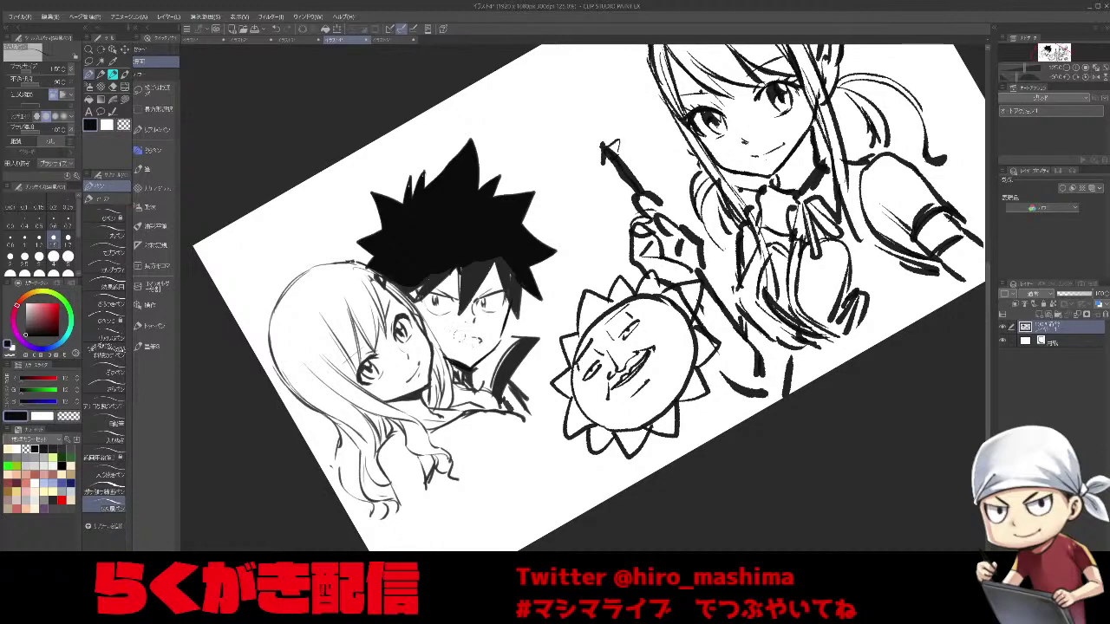
{"action": "key", "text": "asciicircum"}
{"action": "key", "text": "asciicircum"}
{"action": "key", "text": "asciicircum"}
{"action": "key", "text": "asciicircum"}
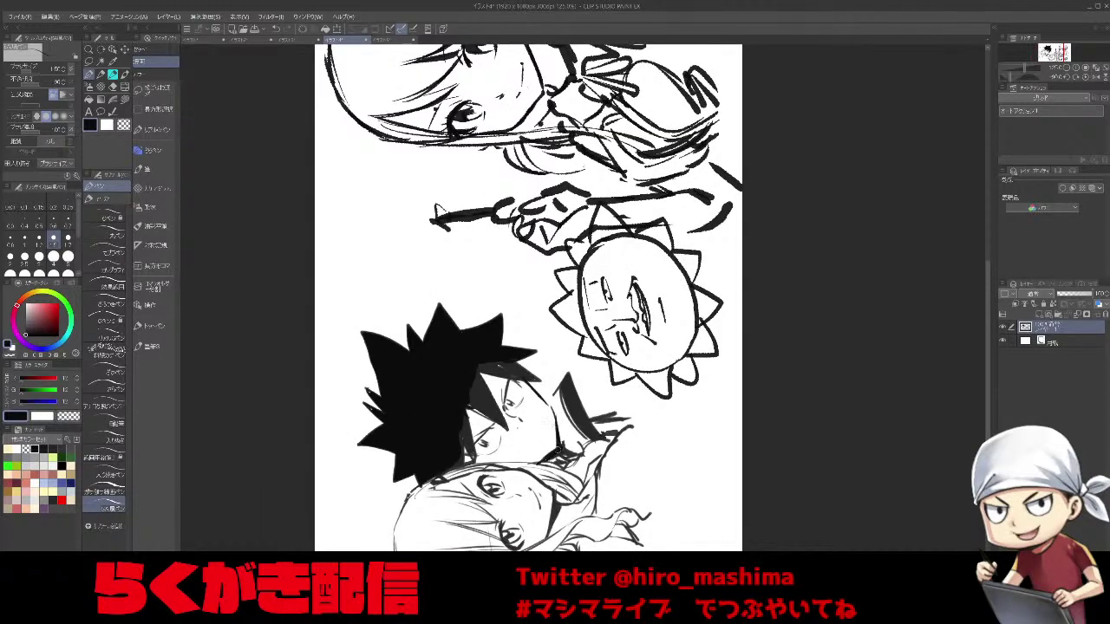
{"action": "key", "text": "bracketleft"}
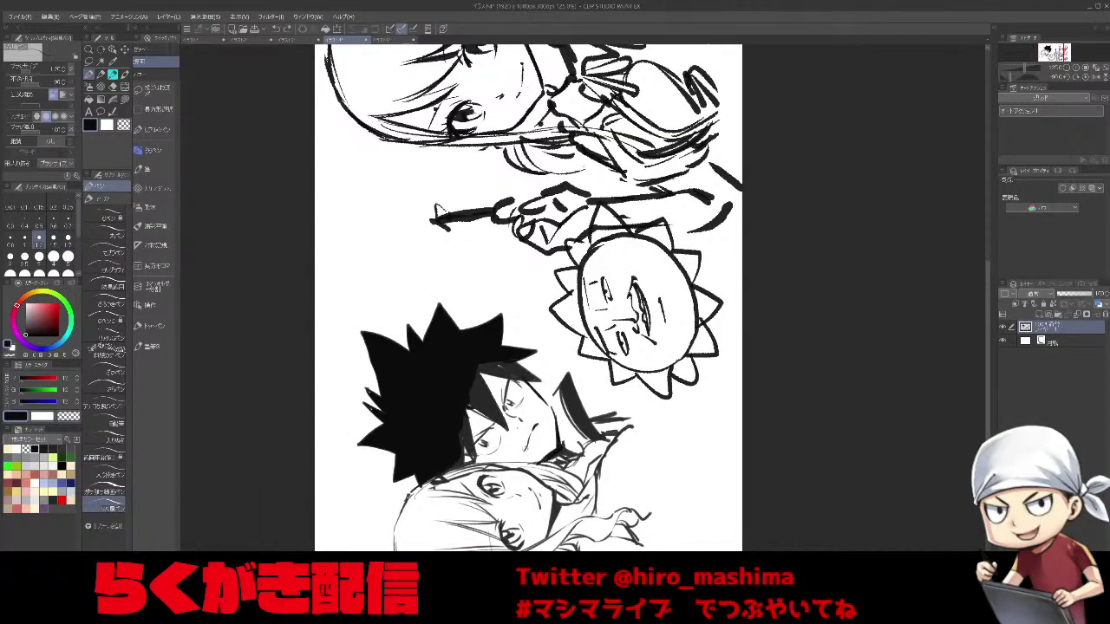
{"action": "left_click_drag", "start_coordinate": [525, 452], "coordinate": [535, 425]}
{"action": "key", "text": "minus"}
{"action": "key", "text": "minus"}
{"action": "key", "text": "minus"}
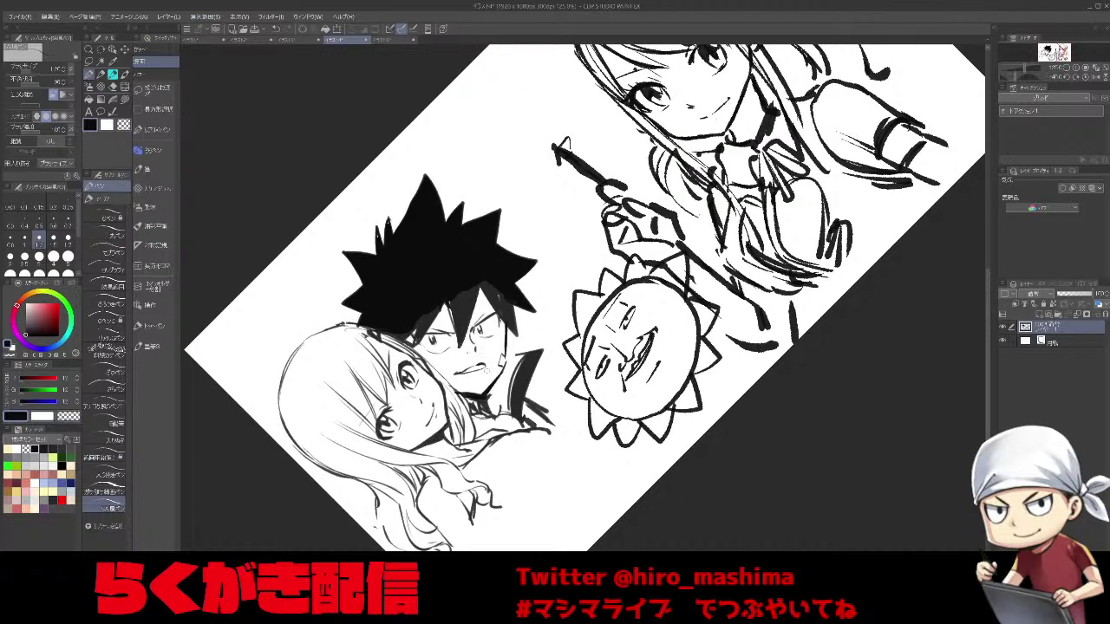
{"action": "key", "text": "minus"}
{"action": "key", "text": "minus"}
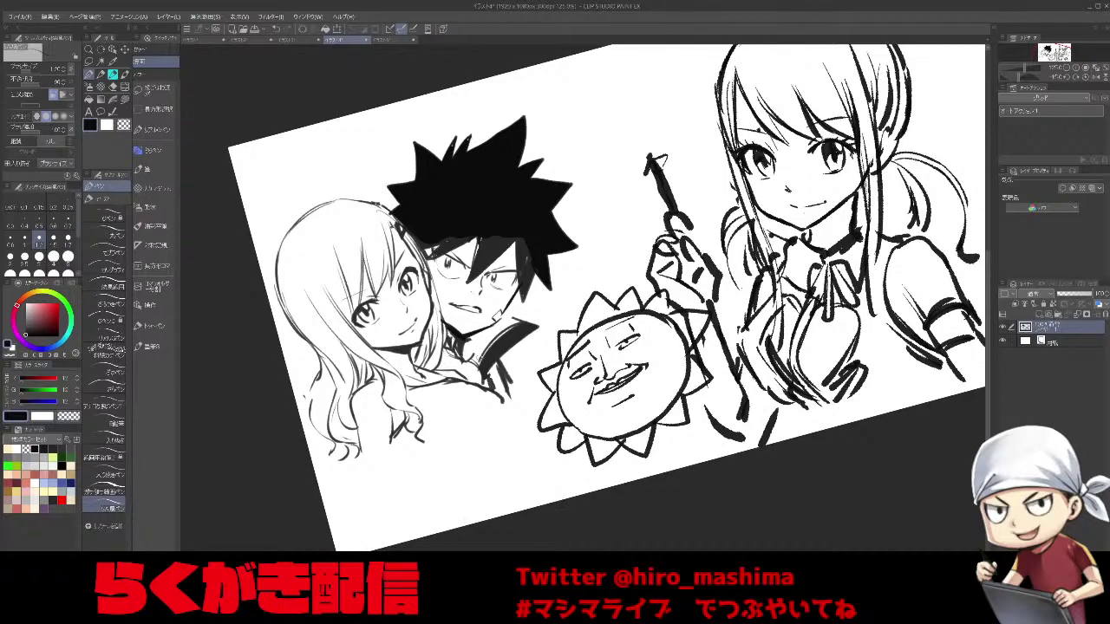
{"action": "key", "text": "asciicircum"}
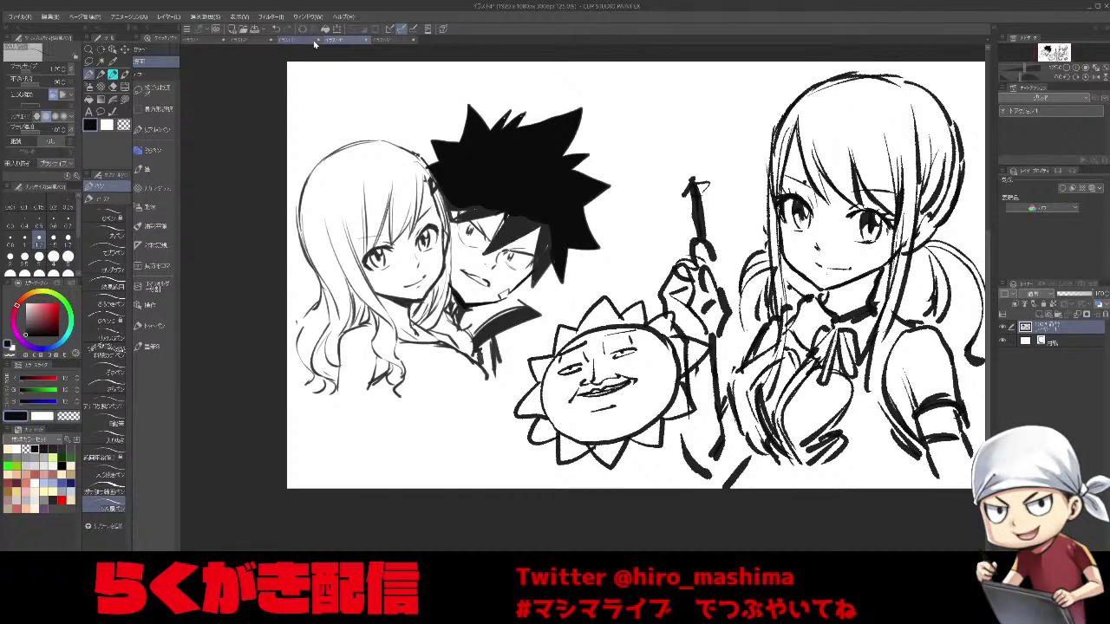
Rework the black-haired boy's mouth with a slightly thicker pen, giving it a longer gritted outline.
{"action": "left_click_drag", "start_coordinate": [510, 215], "coordinate": [477, 323]}
{"action": "key", "text": "bracketright"}
{"action": "key", "text": "bracketright"}
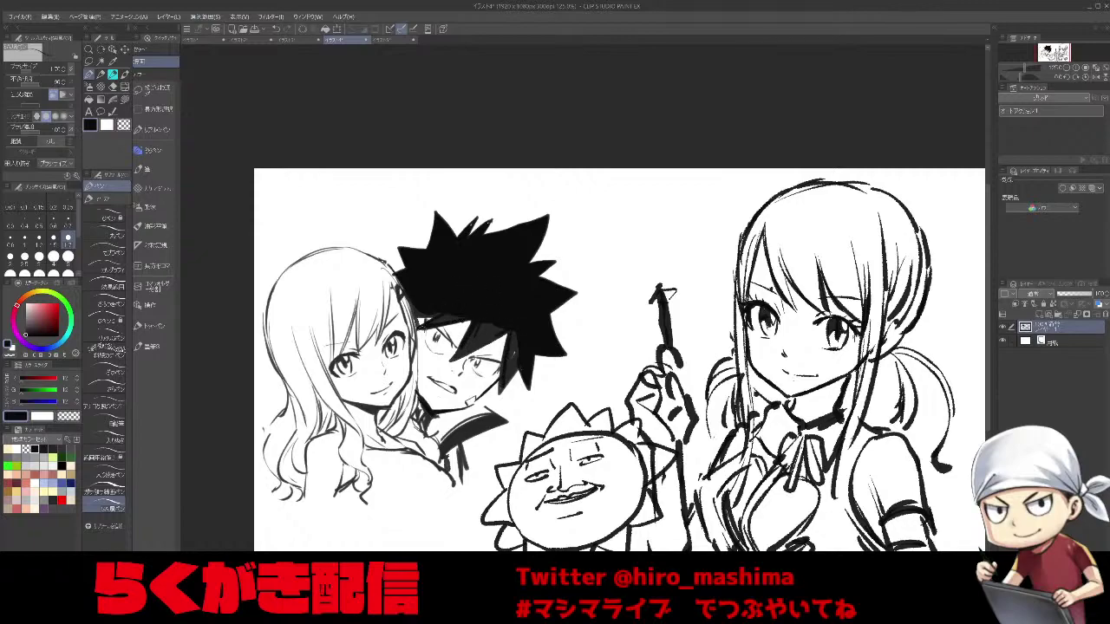
{"action": "left_click_drag", "start_coordinate": [503, 369], "coordinate": [505, 352]}
{"action": "key", "text": "minus"}
{"action": "key", "text": "minus"}
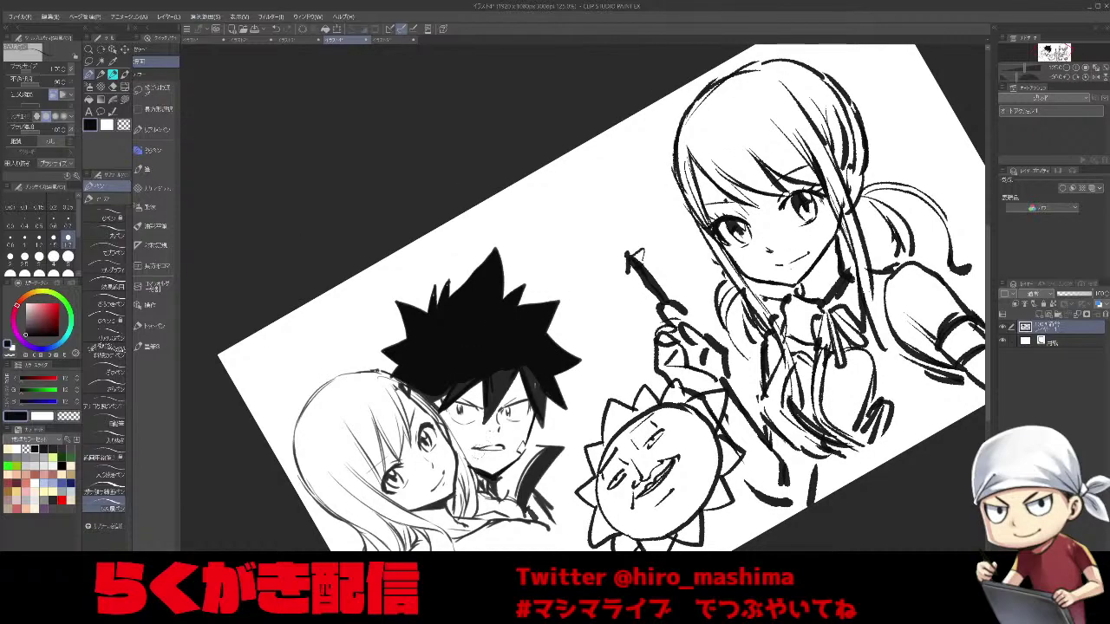
{"action": "key", "text": "minus"}
{"action": "key", "text": "minus"}
{"action": "key", "text": "ctrl+plus"}
{"action": "mouse_move", "coordinate": [600, 482]}
{"action": "left_mouse_down"}
{"action": "mouse_move", "coordinate": [560, 363]}
{"action": "mouse_move", "coordinate": [520, 364]}
{"action": "left_mouse_up"}
{"action": "key", "text": "minus"}
{"action": "key", "text": "minus"}
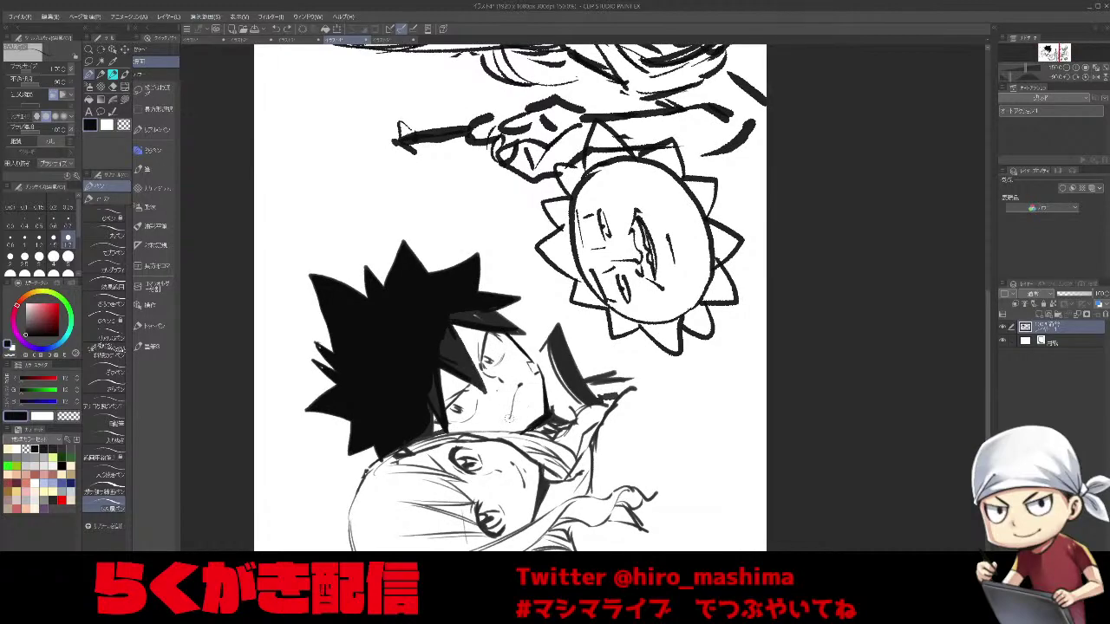
{"action": "left_click_drag", "start_coordinate": [510, 418], "coordinate": [522, 387]}
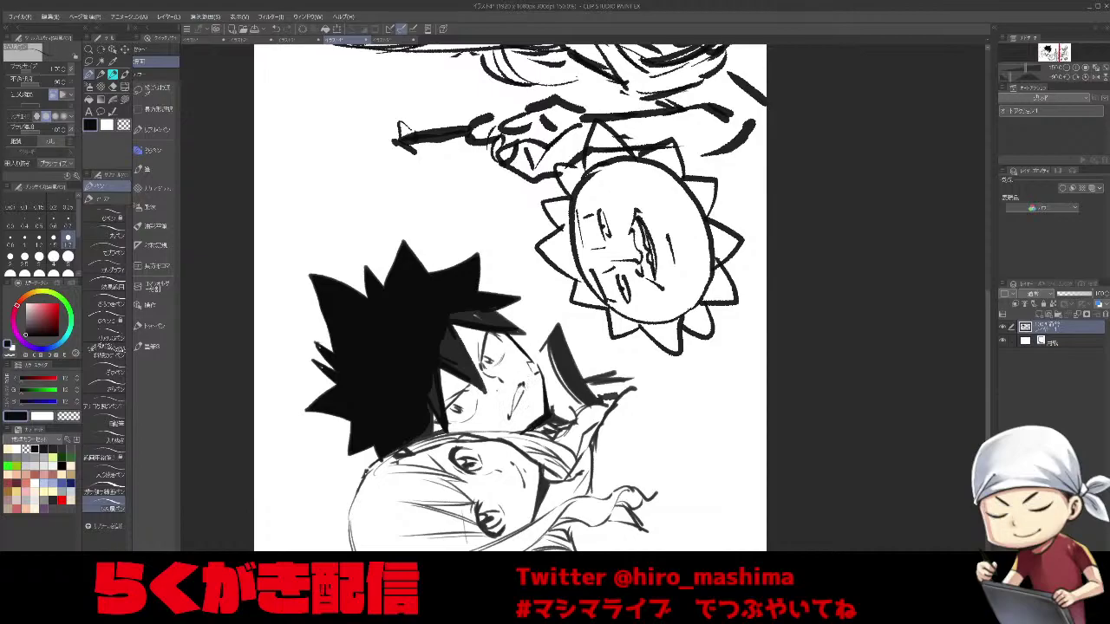
{"action": "key", "text": "asciicircum"}
{"action": "key", "text": "asciicircum"}
{"action": "key", "text": "asciicircum"}
{"action": "key", "text": "asciicircum"}
{"action": "key", "text": "asciicircum"}
{"action": "key", "text": "asciicircum"}
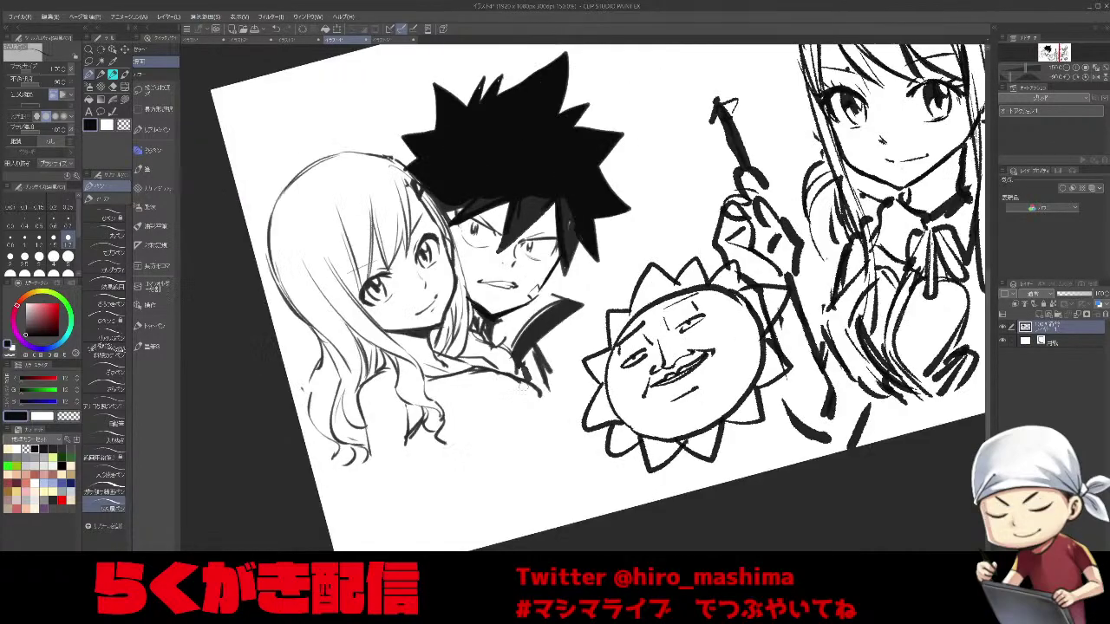
Review the other open drawings, including the blond man in the fur coat and the 10万人 thank-you picture, and return to the character sketches.
{"action": "left_click", "coordinate": [296, 40]}
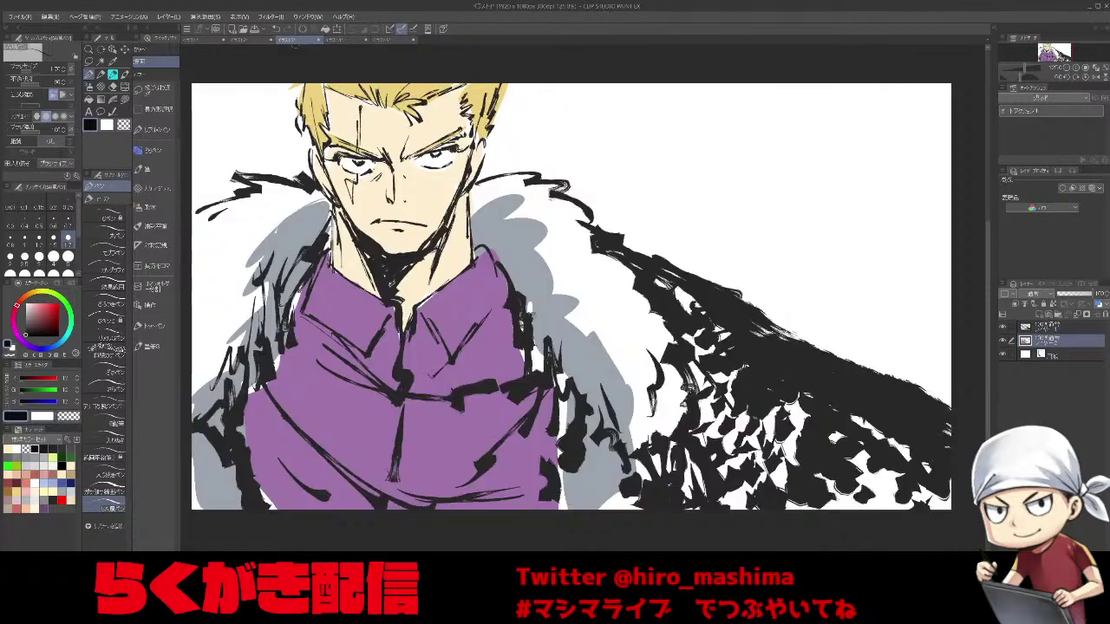
{"action": "key", "text": "ctrl+minus"}
{"action": "key", "text": "ctrl+minus"}
{"action": "left_click_drag", "start_coordinate": [641, 347], "coordinate": [728, 378]}
{"action": "scroll", "coordinate": [700, 403], "scroll_direction": "up", "scroll_amount": 1}
{"action": "left_click_drag", "start_coordinate": [665, 393], "coordinate": [643, 392]}
{"action": "left_click", "coordinate": [244, 41]}
{"action": "mouse_move", "coordinate": [702, 342]}
{"action": "left_mouse_down"}
{"action": "mouse_move", "coordinate": [753, 410]}
{"action": "mouse_move", "coordinate": [749, 380]}
{"action": "mouse_move", "coordinate": [764, 377]}
{"action": "mouse_move", "coordinate": [737, 393]}
{"action": "left_mouse_up"}
{"action": "scroll", "coordinate": [733, 381], "scroll_direction": "down", "scroll_amount": 2}
{"action": "scroll", "coordinate": [720, 392], "scroll_direction": "down", "scroll_amount": 1}
{"action": "scroll", "coordinate": [717, 390], "scroll_direction": "up", "scroll_amount": 1}
{"action": "left_click", "coordinate": [205, 41]}
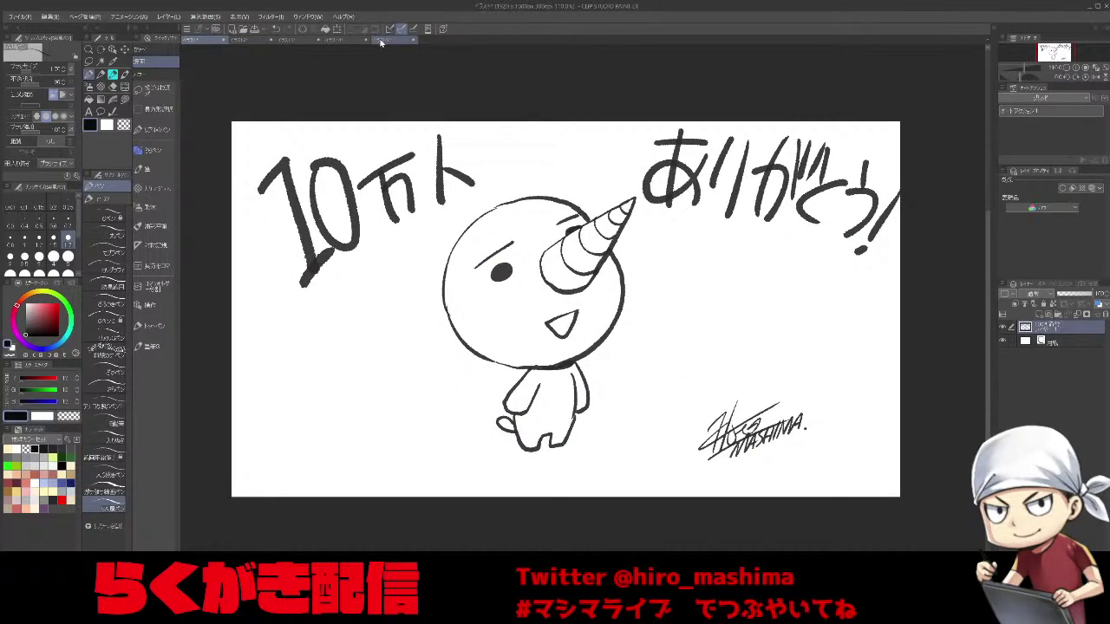
{"action": "left_click", "coordinate": [383, 41]}
{"action": "scroll", "coordinate": [598, 333], "scroll_direction": "up", "scroll_amount": 1}
{"action": "left_click_drag", "start_coordinate": [669, 317], "coordinate": [656, 363]}
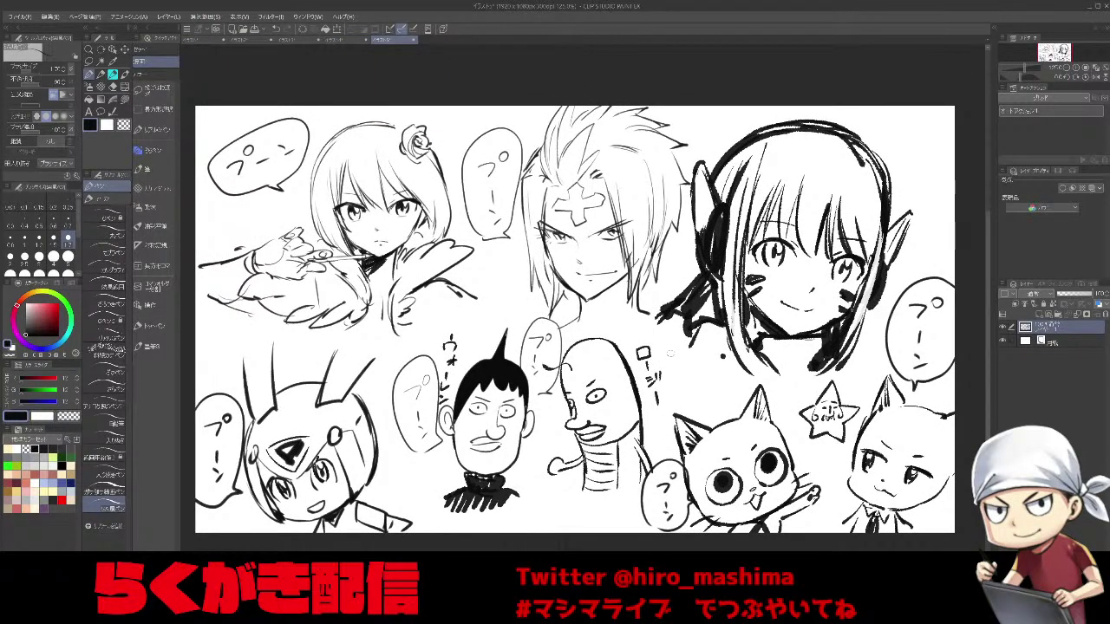
Create a new blank 1920 x 1080 px canvas and choose the fine sketching pen.
{"action": "key", "text": "ctrl+n"}
{"action": "key", "text": "Return"}
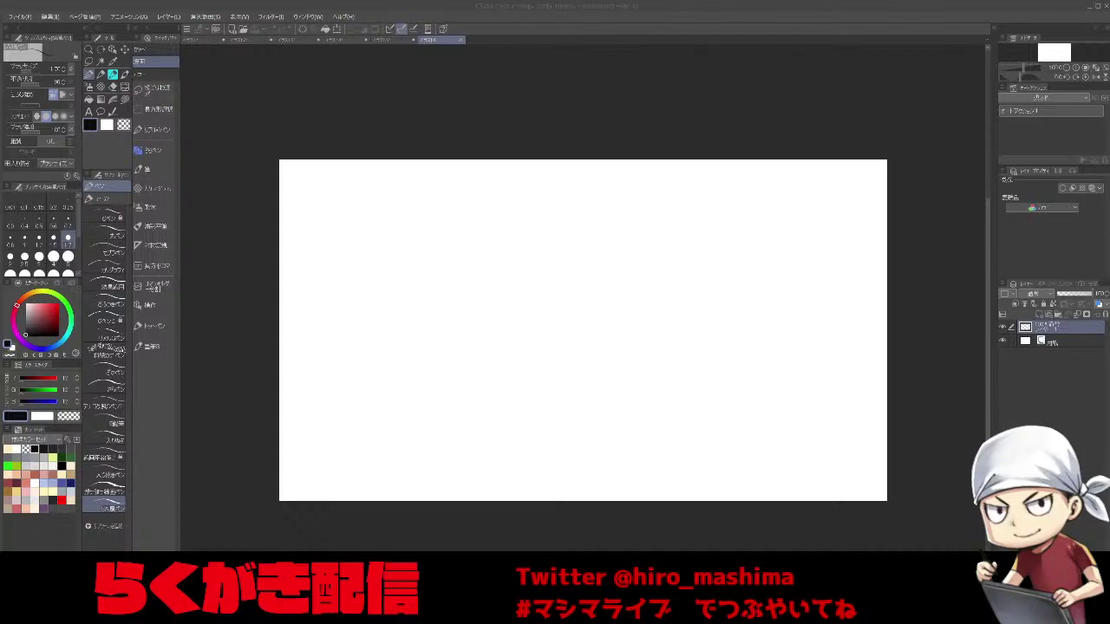
{"action": "left_click", "coordinate": [155, 130]}
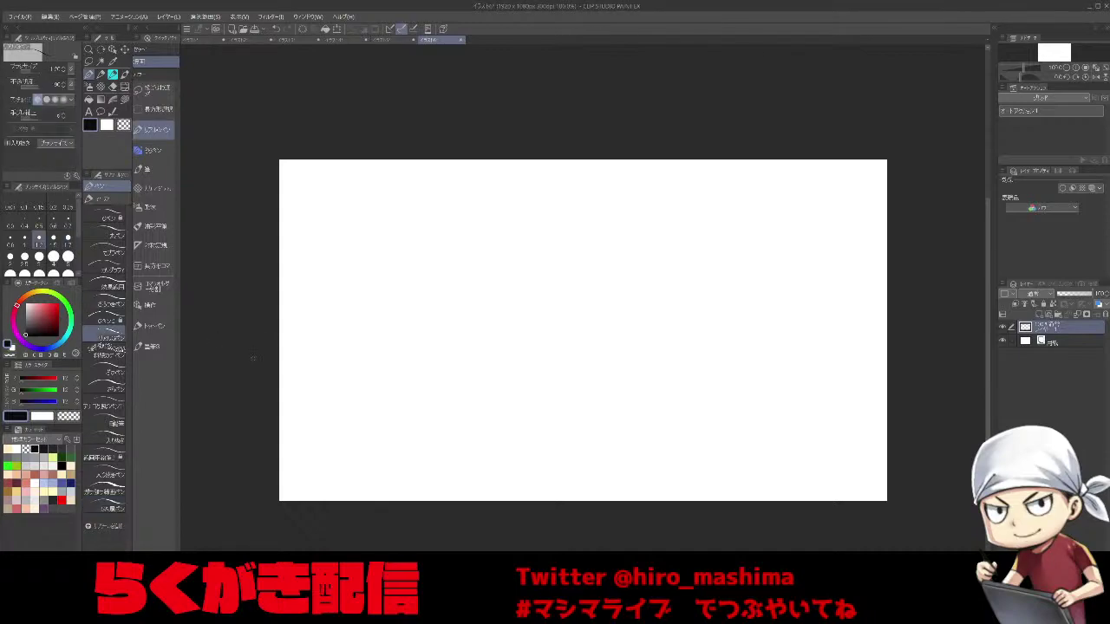
With the ink brush at a reduced size, draw a man's profile from forehead to lips, with a smirk and black-hatched chin beard.
{"action": "left_click", "coordinate": [152, 346]}
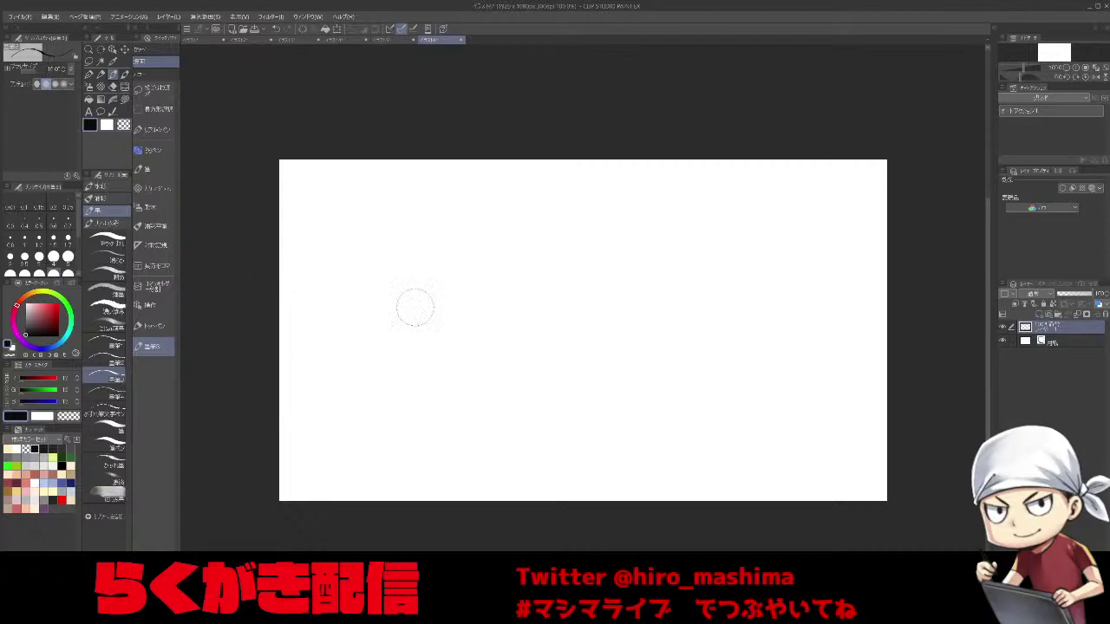
{"action": "left_click_drag", "start_coordinate": [417, 306], "coordinate": [438, 361]}
{"action": "key", "text": "bracketleft"}
{"action": "key", "text": "bracketleft"}
{"action": "left_click_drag", "start_coordinate": [348, 270], "coordinate": [358, 311]}
{"action": "key", "text": "ctrl+z"}
{"action": "mouse_move", "coordinate": [346, 269]}
{"action": "left_mouse_down"}
{"action": "mouse_move", "coordinate": [359, 315]}
{"action": "mouse_move", "coordinate": [370, 306]}
{"action": "mouse_move", "coordinate": [375, 351]}
{"action": "mouse_move", "coordinate": [398, 341]}
{"action": "mouse_move", "coordinate": [396, 362]}
{"action": "mouse_move", "coordinate": [409, 356]}
{"action": "mouse_move", "coordinate": [389, 347]}
{"action": "mouse_move", "coordinate": [396, 357]}
{"action": "mouse_move", "coordinate": [433, 321]}
{"action": "mouse_move", "coordinate": [406, 368]}
{"action": "mouse_move", "coordinate": [400, 359]}
{"action": "mouse_move", "coordinate": [414, 366]}
{"action": "mouse_move", "coordinate": [401, 360]}
{"action": "mouse_move", "coordinate": [412, 388]}
{"action": "mouse_move", "coordinate": [419, 371]}
{"action": "mouse_move", "coordinate": [414, 425]}
{"action": "left_mouse_up"}
{"action": "left_click_drag", "start_coordinate": [414, 426], "coordinate": [445, 378]}
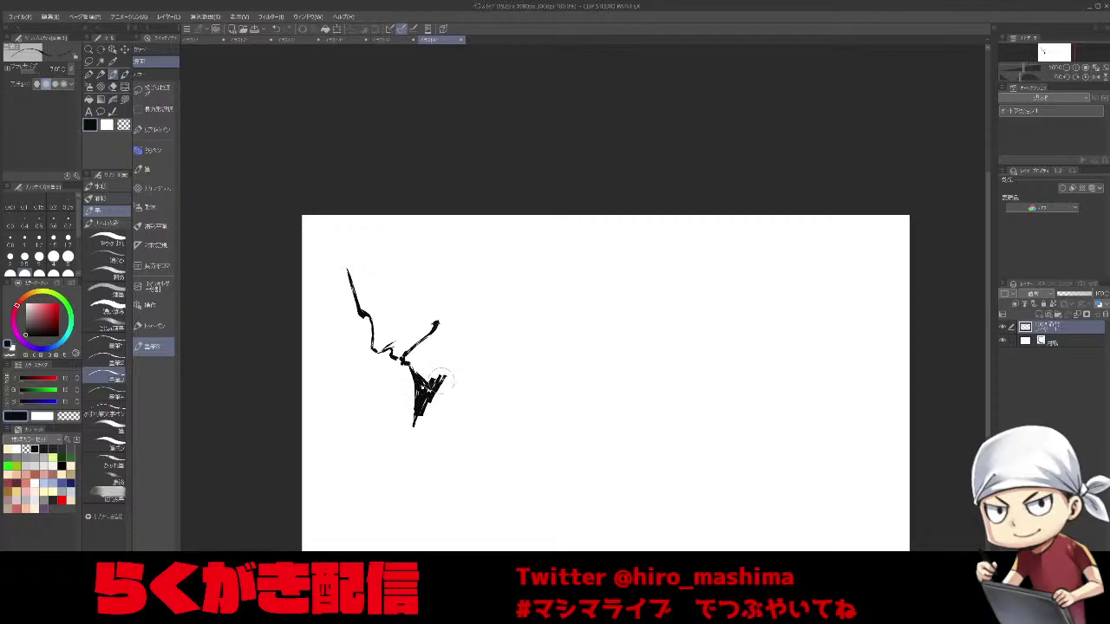
Add the profile man's slanted brow, eye, jaw line, ear, forehead ornament and hairline.
{"action": "left_click_drag", "start_coordinate": [370, 319], "coordinate": [394, 279]}
{"action": "mouse_move", "coordinate": [391, 283]}
{"action": "left_mouse_down"}
{"action": "mouse_move", "coordinate": [372, 309]}
{"action": "mouse_move", "coordinate": [398, 297]}
{"action": "left_mouse_up"}
{"action": "mouse_move", "coordinate": [438, 380]}
{"action": "left_mouse_down"}
{"action": "mouse_move", "coordinate": [461, 341]}
{"action": "mouse_move", "coordinate": [442, 281]}
{"action": "mouse_move", "coordinate": [451, 296]}
{"action": "left_mouse_up"}
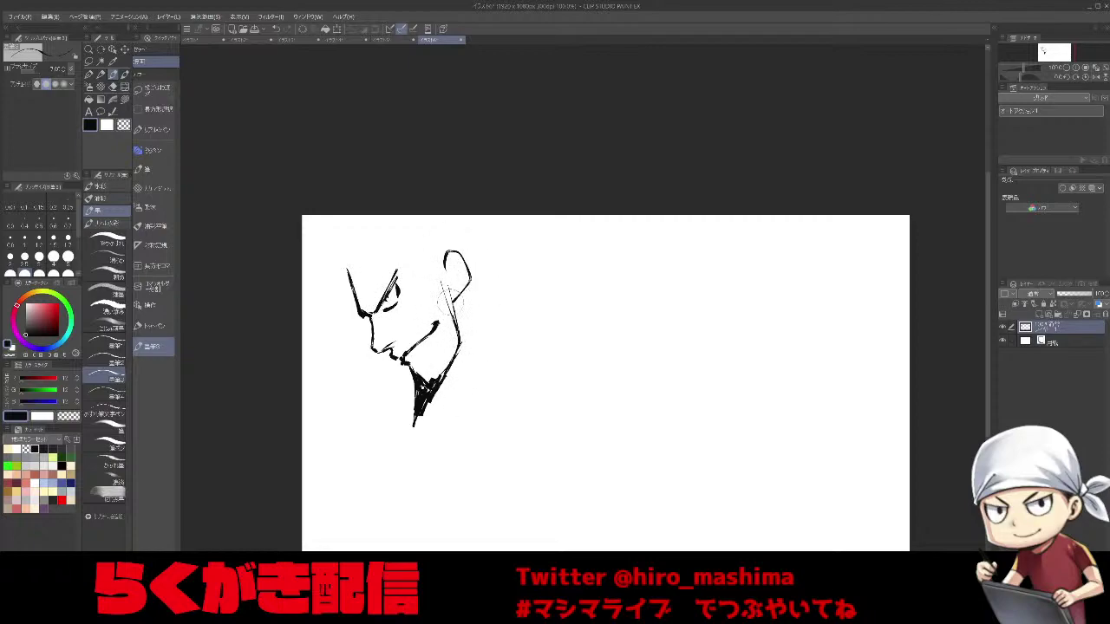
{"action": "mouse_move", "coordinate": [390, 246]}
{"action": "left_mouse_down"}
{"action": "mouse_move", "coordinate": [402, 266]}
{"action": "mouse_move", "coordinate": [373, 243]}
{"action": "left_mouse_up"}
{"action": "mouse_move", "coordinate": [348, 280]}
{"action": "left_mouse_down"}
{"action": "mouse_move", "coordinate": [374, 260]}
{"action": "mouse_move", "coordinate": [400, 221]}
{"action": "mouse_move", "coordinate": [402, 251]}
{"action": "left_mouse_up"}
{"action": "mouse_move", "coordinate": [409, 256]}
{"action": "left_mouse_down"}
{"action": "mouse_move", "coordinate": [456, 288]}
{"action": "mouse_move", "coordinate": [436, 283]}
{"action": "mouse_move", "coordinate": [461, 320]}
{"action": "mouse_move", "coordinate": [443, 295]}
{"action": "mouse_move", "coordinate": [454, 339]}
{"action": "mouse_move", "coordinate": [443, 374]}
{"action": "left_mouse_up"}
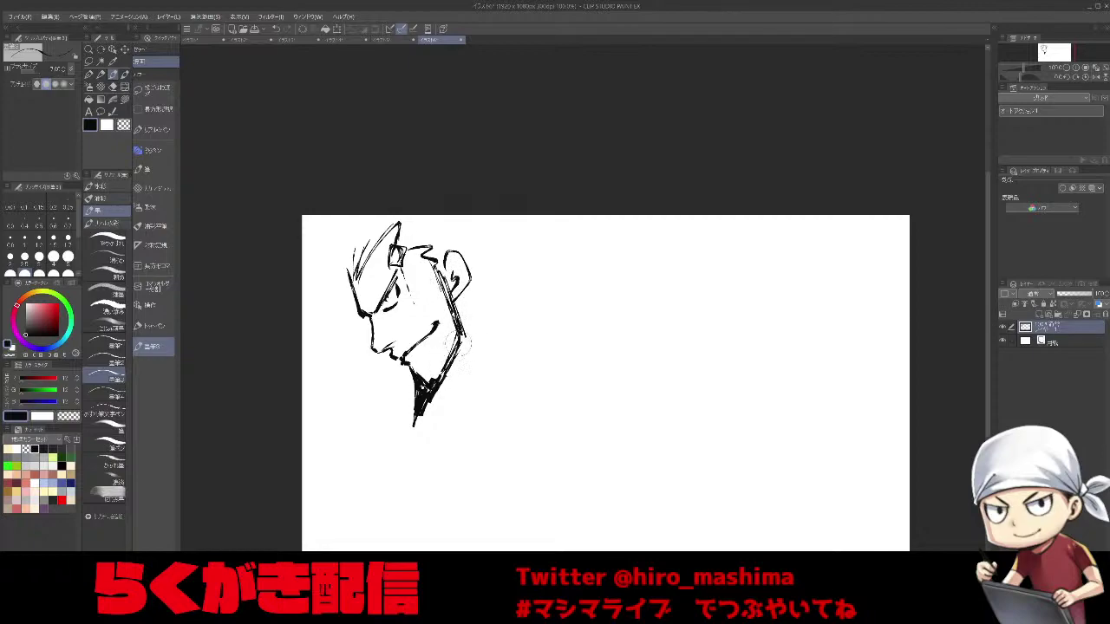
Sketch the profile man's upswept front hair, strands behind the ear and the front of the raised collar.
{"action": "left_click_drag", "start_coordinate": [347, 278], "coordinate": [347, 198]}
{"action": "left_click_drag", "start_coordinate": [356, 260], "coordinate": [375, 217]}
{"action": "mouse_move", "coordinate": [469, 295]}
{"action": "left_mouse_down"}
{"action": "mouse_move", "coordinate": [515, 258]}
{"action": "mouse_move", "coordinate": [536, 267]}
{"action": "mouse_move", "coordinate": [476, 373]}
{"action": "left_mouse_up"}
{"action": "left_click_drag", "start_coordinate": [446, 270], "coordinate": [432, 313]}
{"action": "mouse_move", "coordinate": [387, 364]}
{"action": "left_mouse_down"}
{"action": "mouse_move", "coordinate": [363, 376]}
{"action": "mouse_move", "coordinate": [402, 402]}
{"action": "left_mouse_up"}
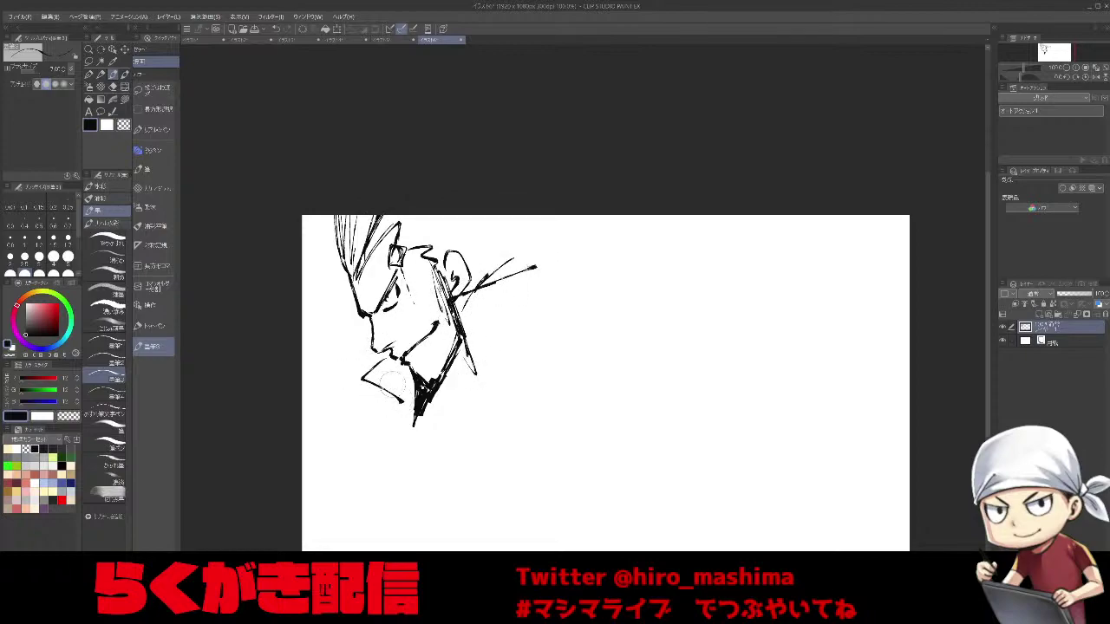
{"action": "left_click_drag", "start_coordinate": [494, 288], "coordinate": [543, 267]}
{"action": "left_click_drag", "start_coordinate": [500, 277], "coordinate": [555, 244]}
{"action": "left_click_drag", "start_coordinate": [397, 257], "coordinate": [404, 231]}
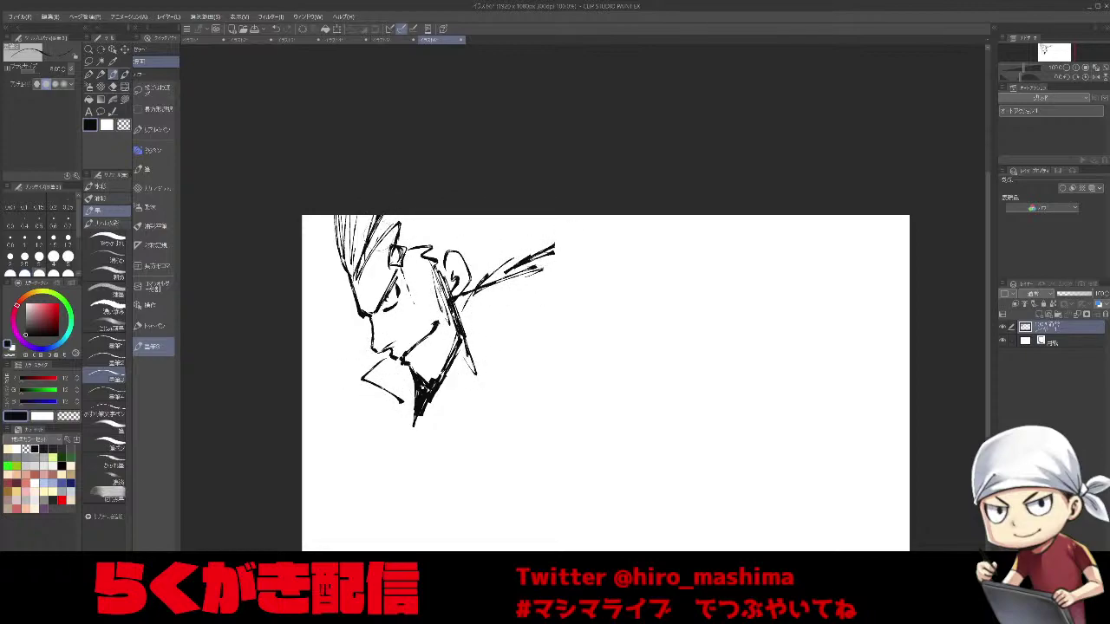
Build up the profile man's slicked-back hair with streaks running from the forehead over the top of the head.
{"action": "mouse_move", "coordinate": [370, 279]}
{"action": "left_mouse_down"}
{"action": "mouse_move", "coordinate": [392, 217]}
{"action": "mouse_move", "coordinate": [497, 215]}
{"action": "left_mouse_up"}
{"action": "mouse_move", "coordinate": [425, 244]}
{"action": "left_mouse_down"}
{"action": "mouse_move", "coordinate": [446, 255]}
{"action": "mouse_move", "coordinate": [446, 276]}
{"action": "mouse_move", "coordinate": [451, 235]}
{"action": "mouse_move", "coordinate": [439, 248]}
{"action": "left_mouse_up"}
{"action": "mouse_move", "coordinate": [349, 274]}
{"action": "left_mouse_down"}
{"action": "mouse_move", "coordinate": [446, 202]}
{"action": "mouse_move", "coordinate": [350, 221]}
{"action": "left_mouse_up"}
{"action": "mouse_move", "coordinate": [326, 295]}
{"action": "left_mouse_down"}
{"action": "mouse_move", "coordinate": [338, 273]}
{"action": "mouse_move", "coordinate": [326, 216]}
{"action": "left_mouse_up"}
{"action": "left_click_drag", "start_coordinate": [354, 259], "coordinate": [348, 216]}
{"action": "mouse_move", "coordinate": [469, 275]}
{"action": "left_mouse_down"}
{"action": "mouse_move", "coordinate": [498, 250]}
{"action": "mouse_move", "coordinate": [455, 281]}
{"action": "mouse_move", "coordinate": [494, 221]}
{"action": "mouse_move", "coordinate": [474, 264]}
{"action": "left_mouse_up"}
Using a thicker brush, blacken the profile man's swept-back hair and ink the collar and ragged neck strokes.
{"action": "key", "text": "]"}
{"action": "mouse_move", "coordinate": [508, 220]}
{"action": "left_mouse_down"}
{"action": "mouse_move", "coordinate": [475, 253]}
{"action": "mouse_move", "coordinate": [475, 271]}
{"action": "left_mouse_up"}
{"action": "mouse_move", "coordinate": [487, 270]}
{"action": "left_mouse_down"}
{"action": "mouse_move", "coordinate": [538, 243]}
{"action": "mouse_move", "coordinate": [576, 243]}
{"action": "left_mouse_up"}
{"action": "mouse_move", "coordinate": [504, 240]}
{"action": "left_mouse_down"}
{"action": "mouse_move", "coordinate": [531, 237]}
{"action": "mouse_move", "coordinate": [584, 193]}
{"action": "mouse_move", "coordinate": [594, 219]}
{"action": "mouse_move", "coordinate": [534, 263]}
{"action": "mouse_move", "coordinate": [553, 262]}
{"action": "mouse_move", "coordinate": [494, 280]}
{"action": "mouse_move", "coordinate": [473, 312]}
{"action": "mouse_move", "coordinate": [494, 351]}
{"action": "mouse_move", "coordinate": [451, 398]}
{"action": "mouse_move", "coordinate": [385, 430]}
{"action": "mouse_move", "coordinate": [407, 444]}
{"action": "left_mouse_up"}
{"action": "left_click_drag", "start_coordinate": [438, 400], "coordinate": [414, 440]}
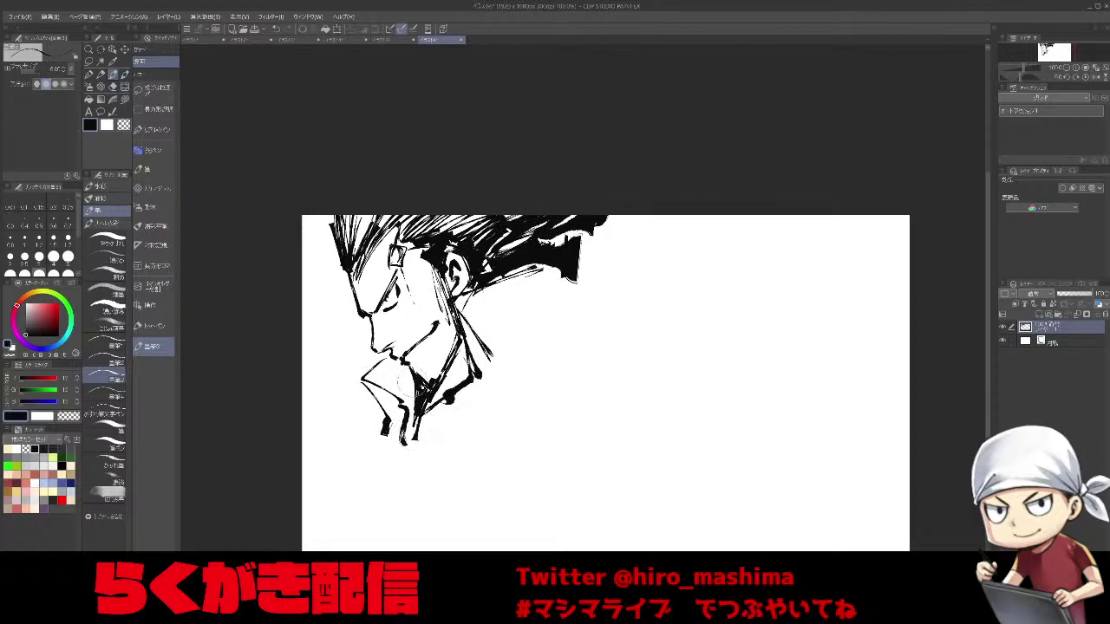
{"action": "left_click_drag", "start_coordinate": [448, 400], "coordinate": [447, 415]}
{"action": "left_click_drag", "start_coordinate": [450, 376], "coordinate": [436, 437]}
{"action": "left_click_drag", "start_coordinate": [427, 418], "coordinate": [426, 440]}
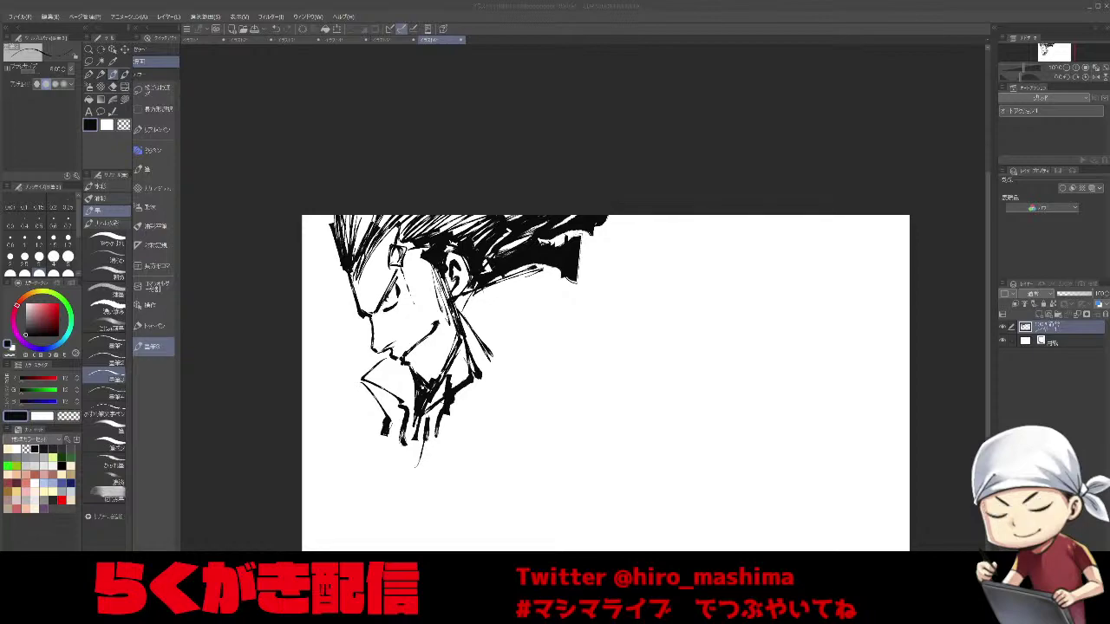
{"action": "left_click", "coordinate": [479, 553]}
Draw the pointed jaw and cheek outline of a second, front-facing face beside the profile man.
{"action": "mouse_move", "coordinate": [529, 379]}
{"action": "left_mouse_down"}
{"action": "mouse_move", "coordinate": [544, 434]}
{"action": "mouse_move", "coordinate": [540, 418]}
{"action": "left_mouse_up"}
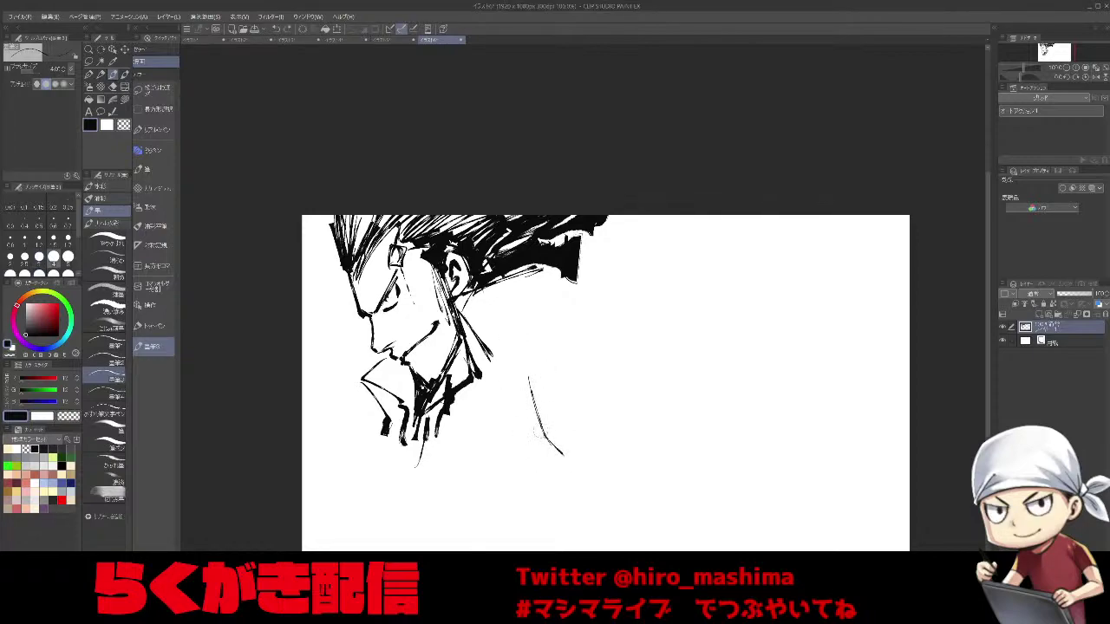
{"action": "left_click_drag", "start_coordinate": [563, 461], "coordinate": [586, 485]}
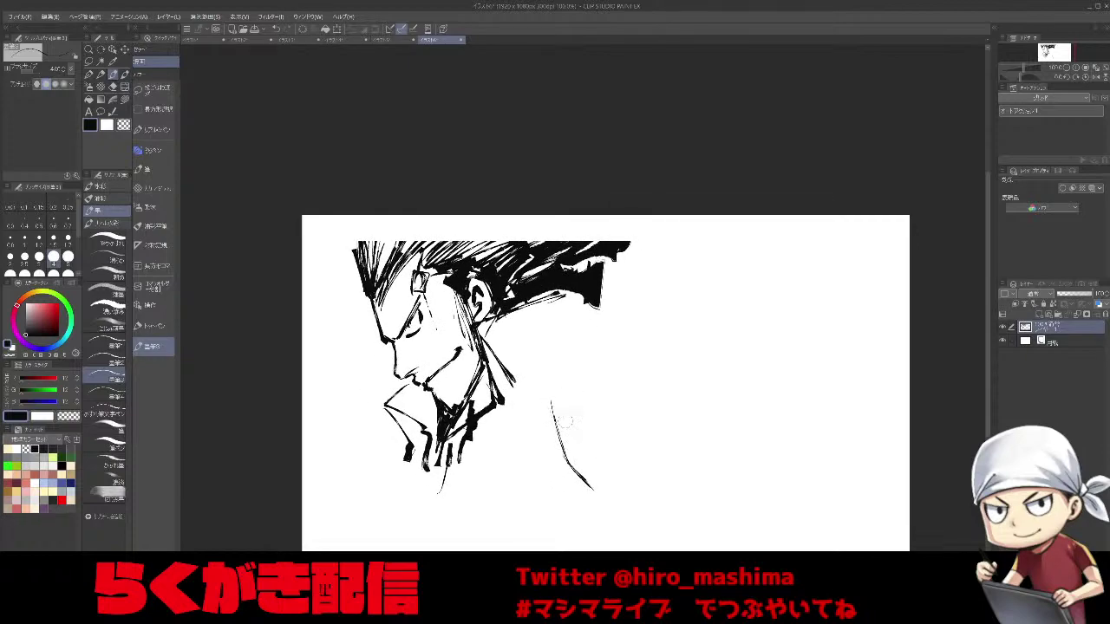
{"action": "key", "text": "ctrl+z"}
{"action": "left_click_drag", "start_coordinate": [586, 402], "coordinate": [537, 377]}
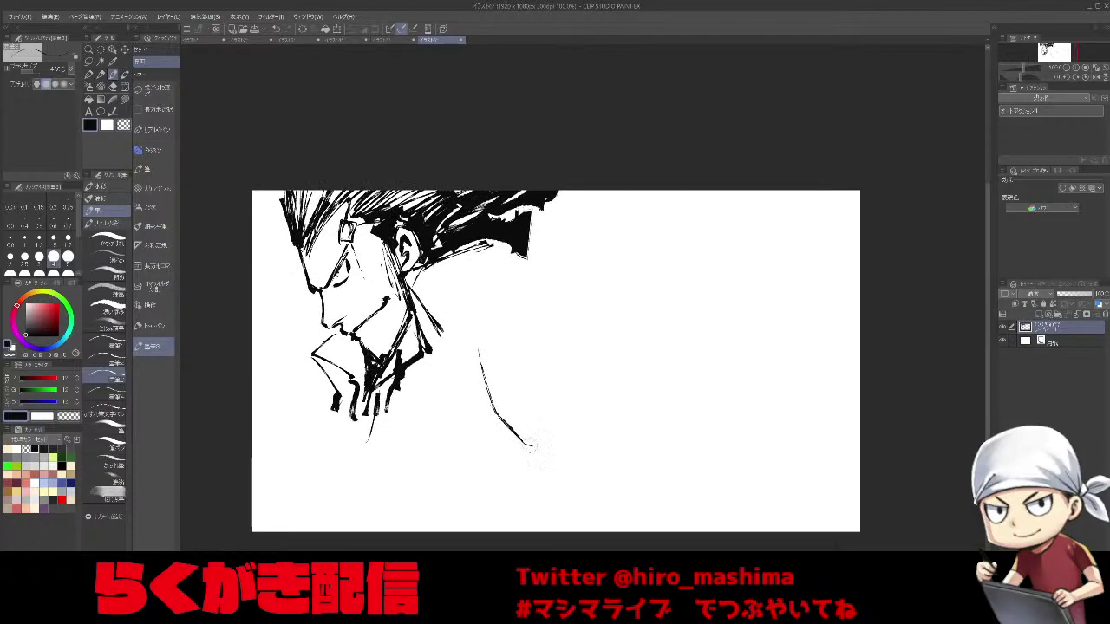
{"action": "mouse_move", "coordinate": [540, 442]}
{"action": "left_mouse_down"}
{"action": "mouse_move", "coordinate": [568, 416]}
{"action": "mouse_move", "coordinate": [589, 369]}
{"action": "mouse_move", "coordinate": [566, 411]}
{"action": "left_mouse_up"}
{"action": "left_click_drag", "start_coordinate": [472, 375], "coordinate": [492, 405]}
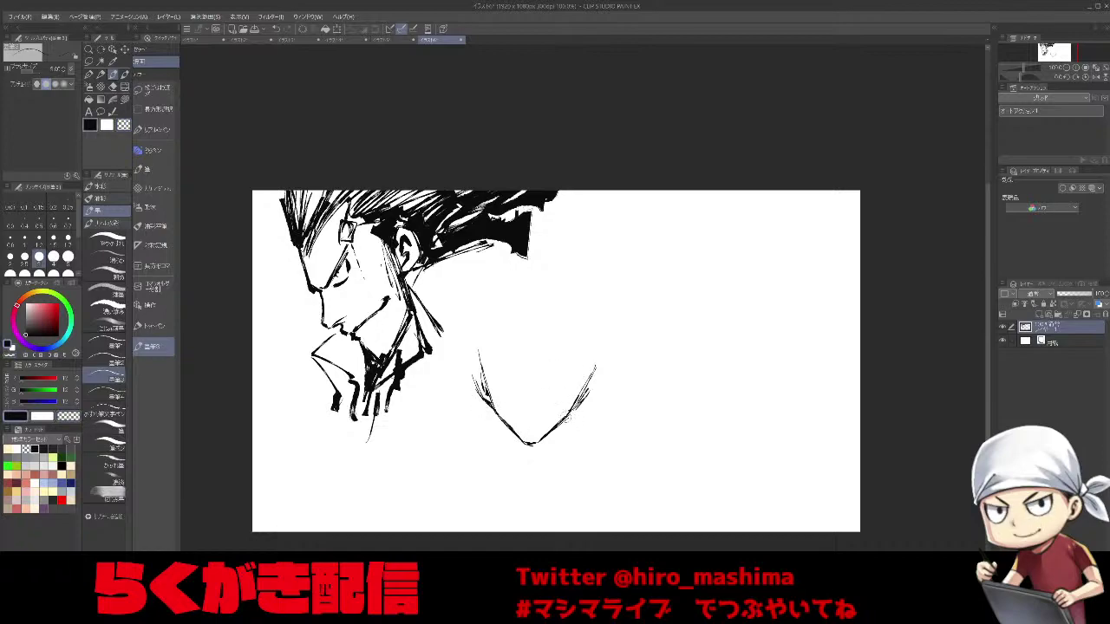
Using a thinner brush, begin the second face's features with the nose and brow lines.
{"action": "key", "text": "bracketleft"}
{"action": "left_click_drag", "start_coordinate": [543, 392], "coordinate": [538, 417]}
{"action": "key", "text": "minus"}
{"action": "key", "text": "minus"}
{"action": "key", "text": "minus"}
{"action": "mouse_move", "coordinate": [612, 418]}
{"action": "left_mouse_down"}
{"action": "mouse_move", "coordinate": [557, 434]}
{"action": "mouse_move", "coordinate": [570, 436]}
{"action": "left_mouse_up"}
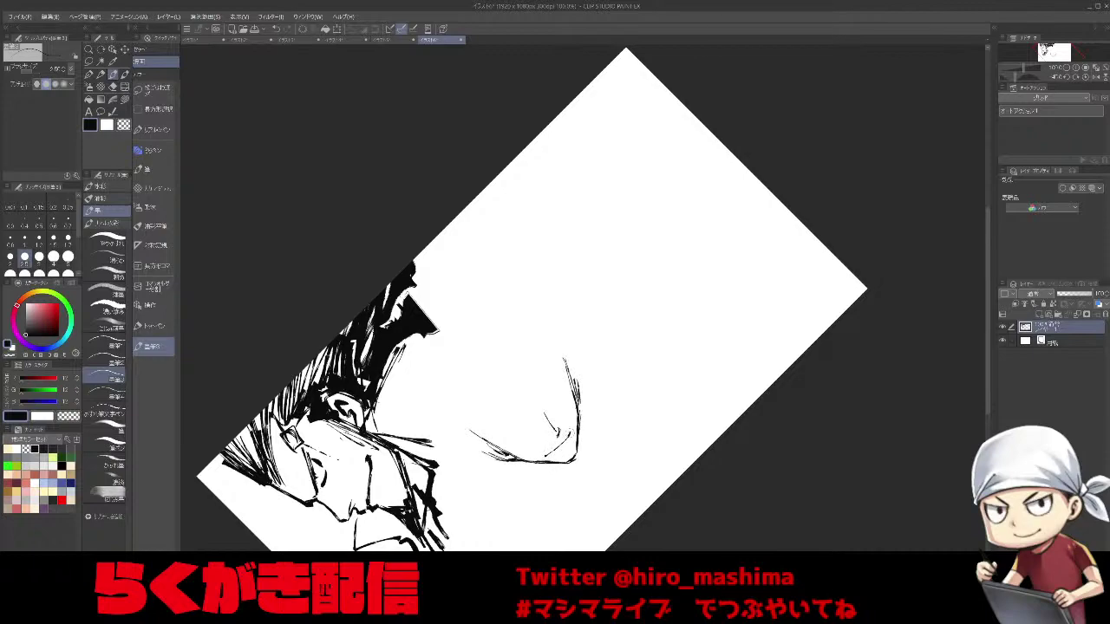
{"action": "left_click_drag", "start_coordinate": [546, 411], "coordinate": [563, 401]}
Complete the second face with narrow glaring eyes, vertical marks under them and a slight smile.
{"action": "key", "text": "asciicircum"}
{"action": "key", "text": "asciicircum"}
{"action": "left_click_drag", "start_coordinate": [524, 383], "coordinate": [522, 400]}
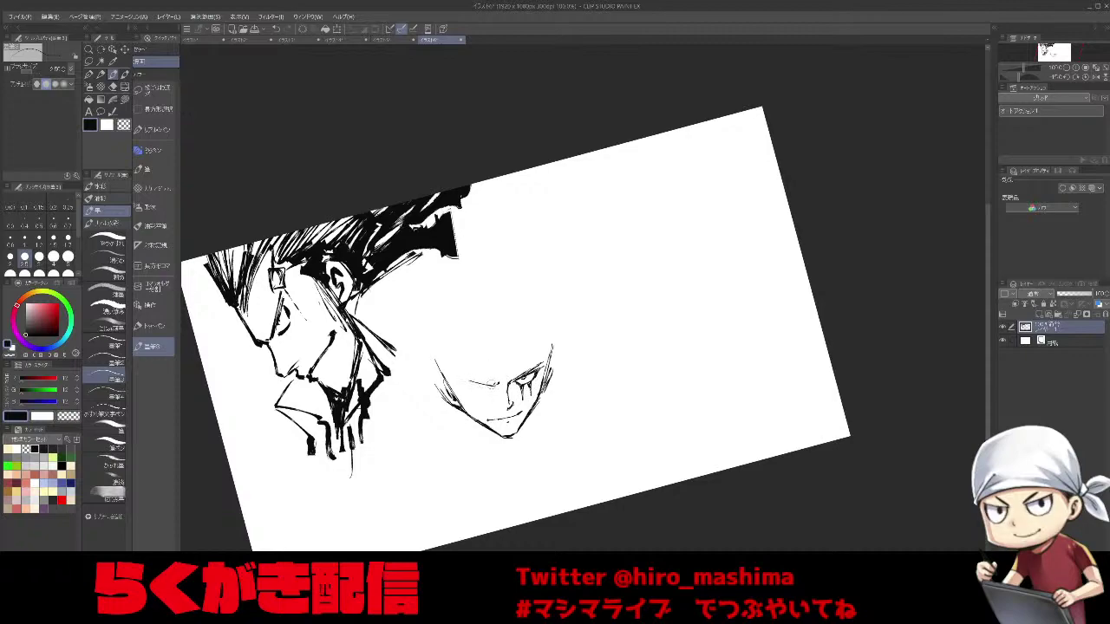
{"action": "key", "text": "asciicircum"}
{"action": "key", "text": "asciicircum"}
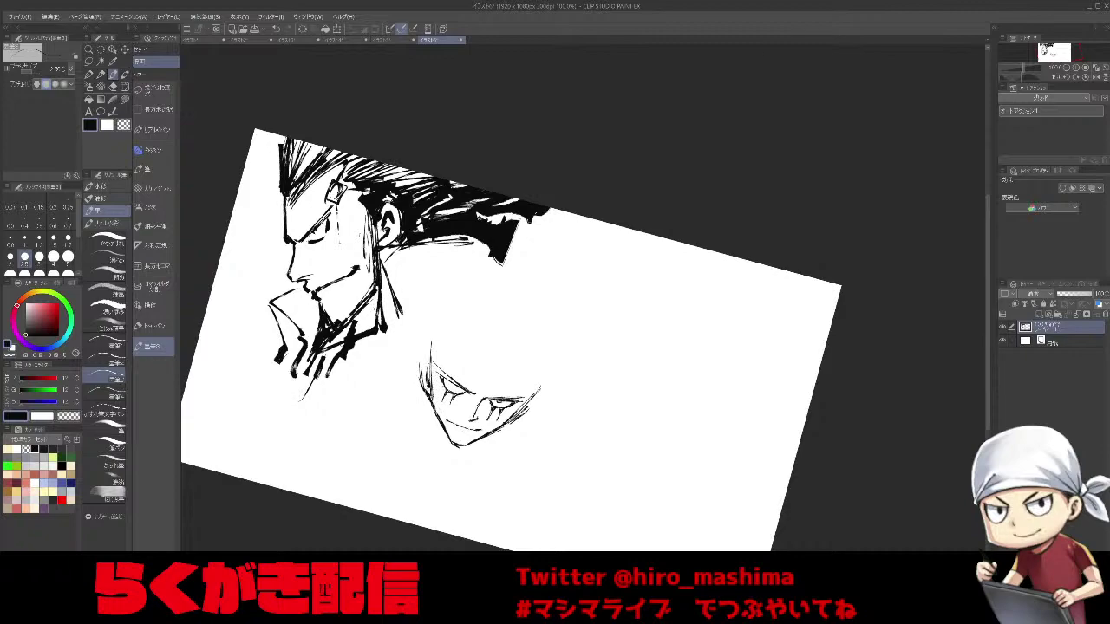
{"action": "key", "text": "minus"}
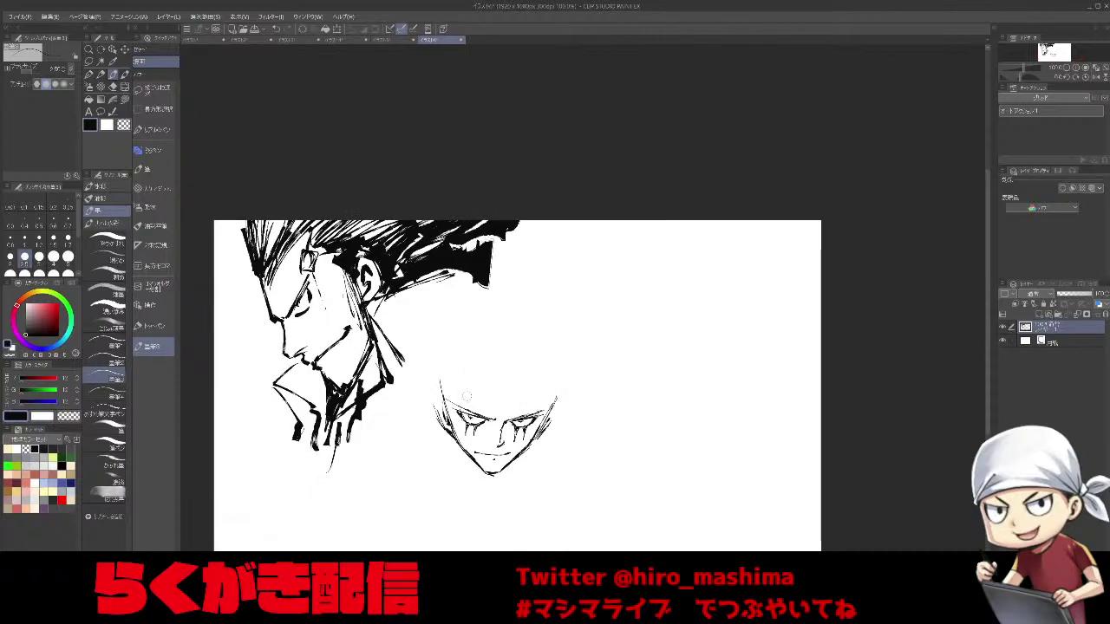
Draw the second man's hairline and the loose strands falling across his forehead and one eye.
{"action": "left_click_drag", "start_coordinate": [460, 374], "coordinate": [448, 395]}
{"action": "left_click_drag", "start_coordinate": [454, 354], "coordinate": [475, 376]}
{"action": "mouse_move", "coordinate": [451, 349]}
{"action": "left_mouse_down"}
{"action": "mouse_move", "coordinate": [484, 385]}
{"action": "mouse_move", "coordinate": [484, 345]}
{"action": "left_mouse_up"}
{"action": "mouse_move", "coordinate": [494, 382]}
{"action": "left_mouse_down"}
{"action": "mouse_move", "coordinate": [510, 328]}
{"action": "mouse_move", "coordinate": [528, 355]}
{"action": "mouse_move", "coordinate": [502, 402]}
{"action": "mouse_move", "coordinate": [510, 439]}
{"action": "mouse_move", "coordinate": [538, 438]}
{"action": "left_mouse_up"}
{"action": "left_click_drag", "start_coordinate": [530, 383], "coordinate": [555, 451]}
{"action": "left_click_drag", "start_coordinate": [539, 411], "coordinate": [549, 456]}
{"action": "mouse_move", "coordinate": [493, 378]}
{"action": "left_mouse_down"}
{"action": "mouse_move", "coordinate": [503, 397]}
{"action": "mouse_move", "coordinate": [449, 407]}
{"action": "mouse_move", "coordinate": [447, 371]}
{"action": "mouse_move", "coordinate": [446, 387]}
{"action": "left_mouse_up"}
Sketch the second man's tousled, swept-up hair with raised tufts on both sides of the head.
{"action": "mouse_move", "coordinate": [435, 326]}
{"action": "left_mouse_down"}
{"action": "mouse_move", "coordinate": [458, 344]}
{"action": "mouse_move", "coordinate": [446, 319]}
{"action": "mouse_move", "coordinate": [435, 359]}
{"action": "left_mouse_up"}
{"action": "left_click_drag", "start_coordinate": [459, 290], "coordinate": [434, 340]}
{"action": "left_click_drag", "start_coordinate": [551, 359], "coordinate": [529, 368]}
{"action": "mouse_move", "coordinate": [533, 315]}
{"action": "left_mouse_down"}
{"action": "mouse_move", "coordinate": [513, 340]}
{"action": "mouse_move", "coordinate": [559, 346]}
{"action": "left_mouse_up"}
{"action": "left_click_drag", "start_coordinate": [479, 363], "coordinate": [489, 325]}
{"action": "left_click_drag", "start_coordinate": [480, 350], "coordinate": [466, 329]}
{"action": "mouse_move", "coordinate": [541, 376]}
{"action": "left_mouse_down"}
{"action": "mouse_move", "coordinate": [562, 357]}
{"action": "mouse_move", "coordinate": [566, 373]}
{"action": "left_mouse_up"}
{"action": "left_click_drag", "start_coordinate": [544, 385], "coordinate": [549, 410]}
{"action": "mouse_move", "coordinate": [567, 373]}
{"action": "left_mouse_down"}
{"action": "mouse_move", "coordinate": [548, 387]}
{"action": "mouse_move", "coordinate": [562, 370]}
{"action": "left_mouse_up"}
Add the second man's neck, shoulder lines and a roughly hatched fur-like collar.
{"action": "left_click_drag", "start_coordinate": [453, 441], "coordinate": [459, 463]}
{"action": "left_click_drag", "start_coordinate": [431, 417], "coordinate": [417, 425]}
{"action": "left_click_drag", "start_coordinate": [524, 451], "coordinate": [527, 478]}
{"action": "left_click_drag", "start_coordinate": [563, 418], "coordinate": [586, 458]}
{"action": "mouse_move", "coordinate": [430, 418]}
{"action": "left_mouse_down"}
{"action": "mouse_move", "coordinate": [387, 456]}
{"action": "mouse_move", "coordinate": [393, 469]}
{"action": "left_mouse_up"}
{"action": "mouse_move", "coordinate": [562, 437]}
{"action": "left_mouse_down"}
{"action": "mouse_move", "coordinate": [581, 457]}
{"action": "mouse_move", "coordinate": [494, 490]}
{"action": "left_mouse_up"}
{"action": "mouse_move", "coordinate": [464, 451]}
{"action": "left_mouse_down"}
{"action": "mouse_move", "coordinate": [485, 475]}
{"action": "mouse_move", "coordinate": [447, 501]}
{"action": "left_mouse_up"}
{"action": "left_click_drag", "start_coordinate": [530, 470], "coordinate": [548, 499]}
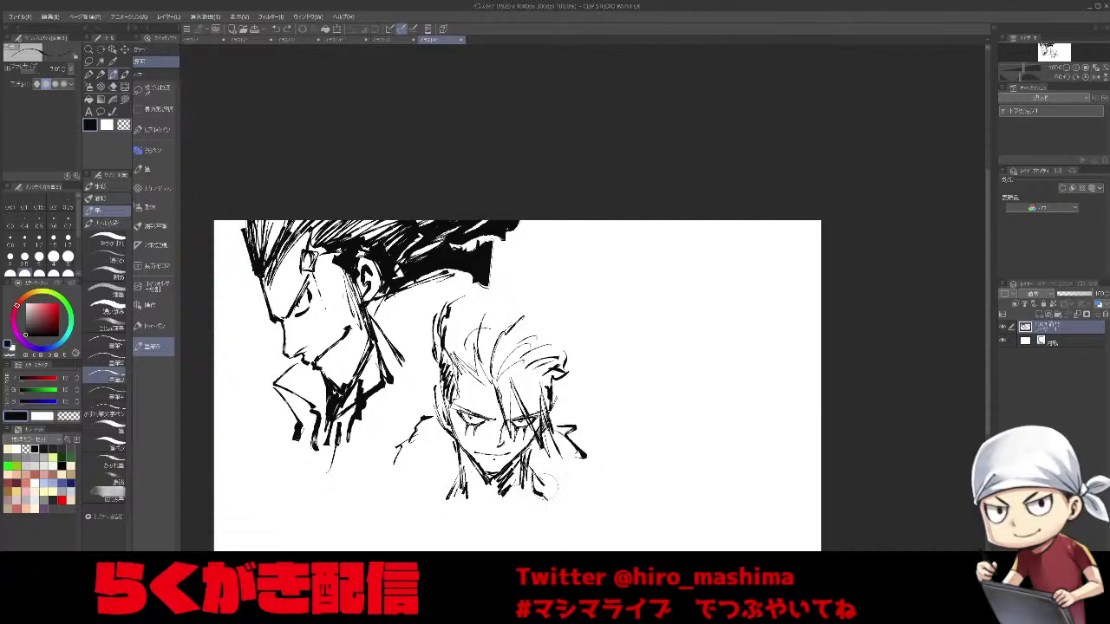
{"action": "mouse_move", "coordinate": [455, 465]}
{"action": "left_mouse_down"}
{"action": "mouse_move", "coordinate": [428, 503]}
{"action": "mouse_move", "coordinate": [446, 486]}
{"action": "left_mouse_up"}
{"action": "left_click_drag", "start_coordinate": [548, 467], "coordinate": [530, 488]}
{"action": "left_click_drag", "start_coordinate": [424, 463], "coordinate": [448, 478]}
Draw the jaw and chin outline of a third face in the empty area beside the second man.
{"action": "scroll", "coordinate": [731, 407], "scroll_direction": "down", "scroll_amount": 1}
{"action": "left_click_drag", "start_coordinate": [665, 438], "coordinate": [617, 439]}
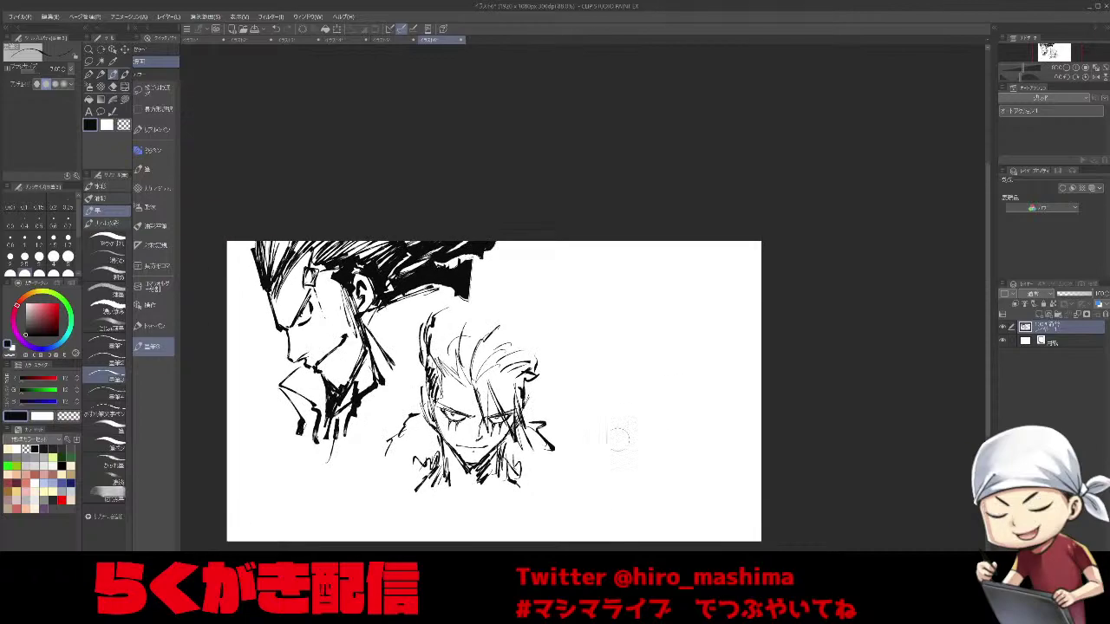
{"action": "scroll", "coordinate": [618, 439], "scroll_direction": "up", "scroll_amount": 1}
{"action": "left_click_drag", "start_coordinate": [659, 473], "coordinate": [755, 395]}
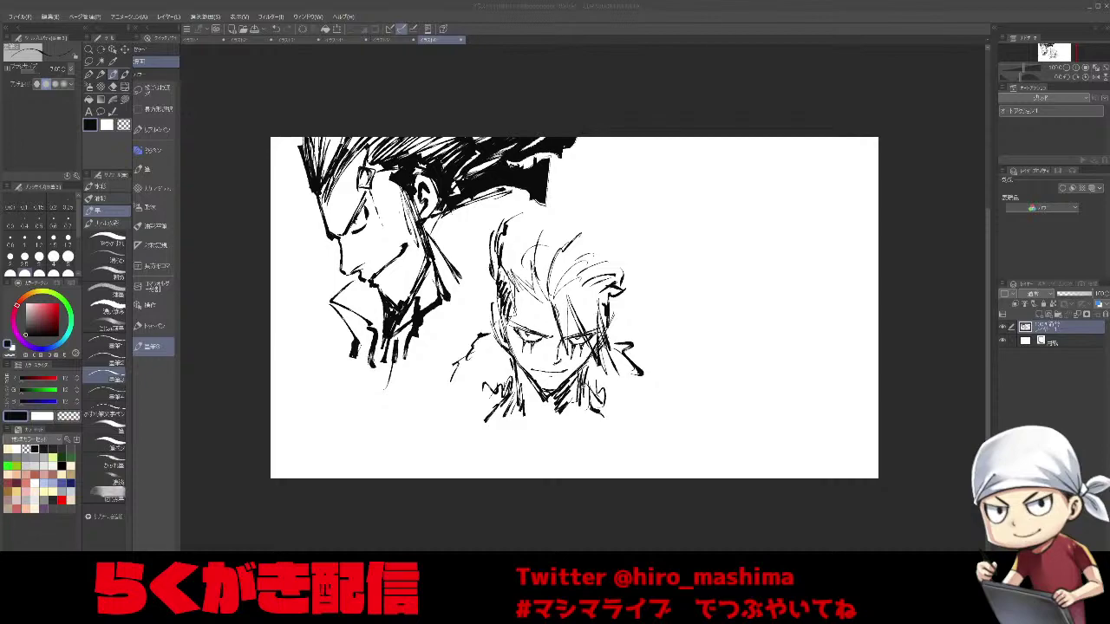
{"action": "key", "text": "ctrl+z"}
{"action": "mouse_move", "coordinate": [908, 324]}
{"action": "left_mouse_down"}
{"action": "mouse_move", "coordinate": [931, 295]}
{"action": "mouse_move", "coordinate": [910, 337]}
{"action": "mouse_move", "coordinate": [985, 317]}
{"action": "left_mouse_up"}
{"action": "scroll", "coordinate": [914, 324], "scroll_direction": "up", "scroll_amount": 1}
{"action": "mouse_move", "coordinate": [816, 183]}
{"action": "left_mouse_down"}
{"action": "mouse_move", "coordinate": [792, 235]}
{"action": "mouse_move", "coordinate": [812, 205]}
{"action": "left_mouse_up"}
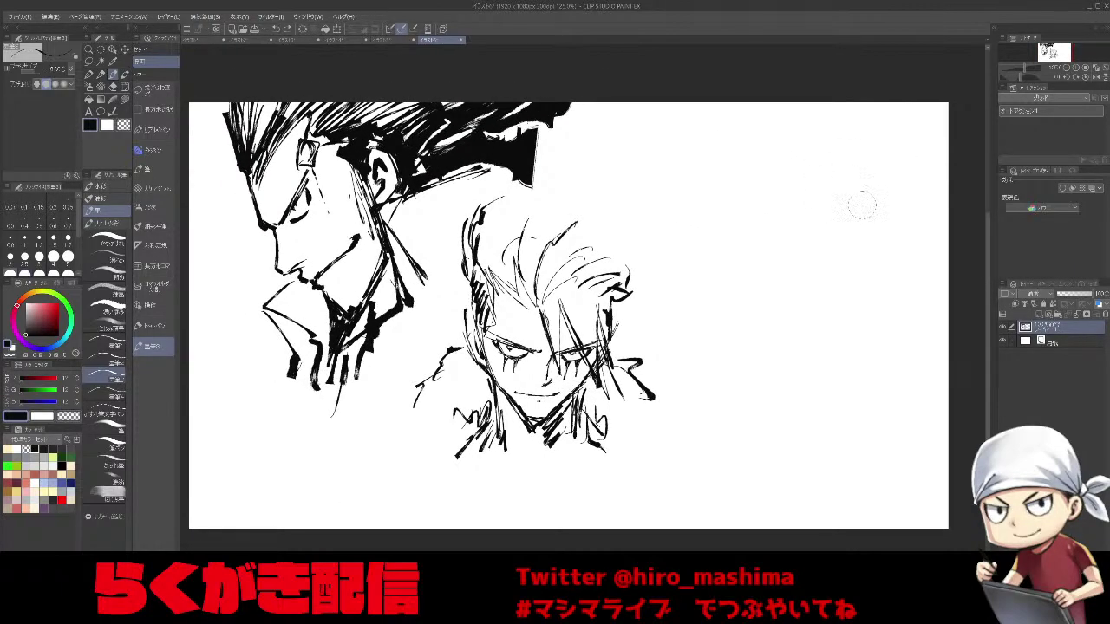
{"action": "mouse_move", "coordinate": [871, 195]}
{"action": "left_mouse_down"}
{"action": "mouse_move", "coordinate": [805, 303]}
{"action": "mouse_move", "coordinate": [815, 281]}
{"action": "mouse_move", "coordinate": [759, 322]}
{"action": "mouse_move", "coordinate": [796, 310]}
{"action": "mouse_move", "coordinate": [748, 326]}
{"action": "mouse_move", "coordinate": [694, 264]}
{"action": "left_mouse_up"}
{"action": "key", "text": "ctrl+z"}
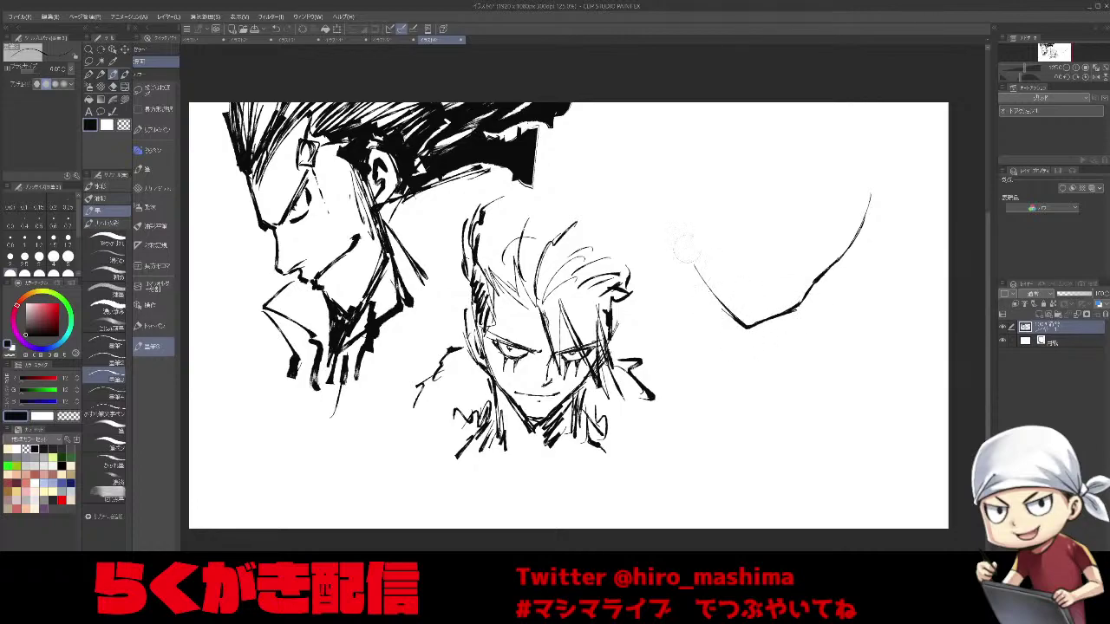
{"action": "mouse_move", "coordinate": [824, 265]}
{"action": "left_mouse_down"}
{"action": "mouse_move", "coordinate": [863, 189]}
{"action": "mouse_move", "coordinate": [854, 231]}
{"action": "mouse_move", "coordinate": [866, 198]}
{"action": "left_mouse_up"}
Add the third figure's curved headband edge, parted hairline and the wavy lock on the near side of the face.
{"action": "left_click_drag", "start_coordinate": [713, 185], "coordinate": [815, 158]}
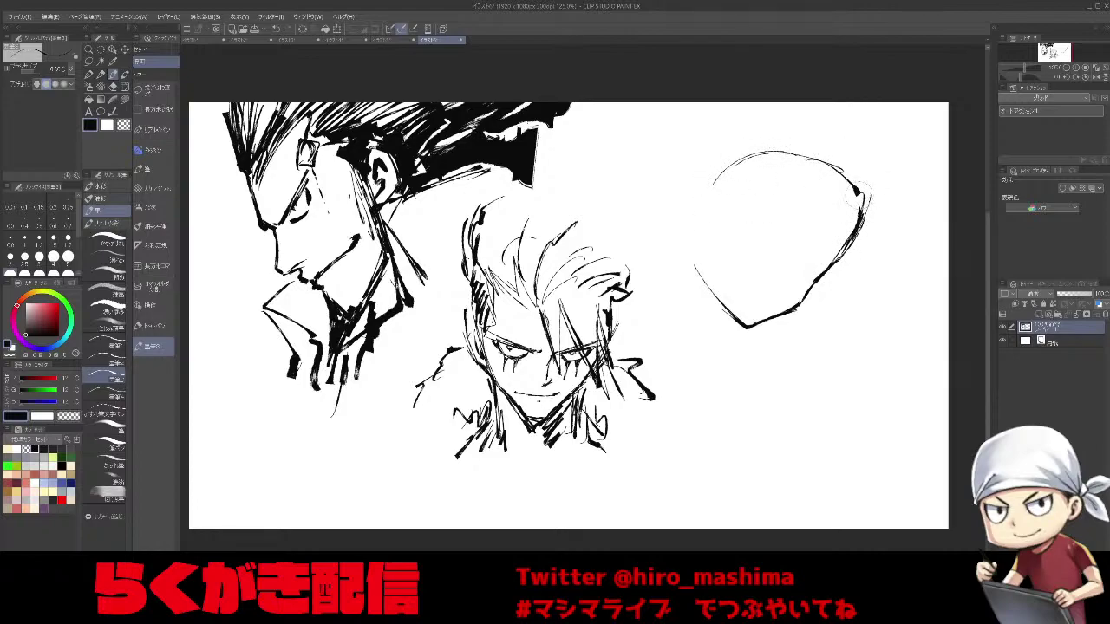
{"action": "mouse_move", "coordinate": [713, 173]}
{"action": "left_mouse_down"}
{"action": "mouse_move", "coordinate": [801, 133]}
{"action": "mouse_move", "coordinate": [853, 149]}
{"action": "mouse_move", "coordinate": [869, 171]}
{"action": "left_mouse_up"}
{"action": "mouse_move", "coordinate": [756, 158]}
{"action": "left_mouse_down"}
{"action": "mouse_move", "coordinate": [849, 195]}
{"action": "mouse_move", "coordinate": [866, 222]}
{"action": "mouse_move", "coordinate": [850, 211]}
{"action": "mouse_move", "coordinate": [687, 246]}
{"action": "left_mouse_up"}
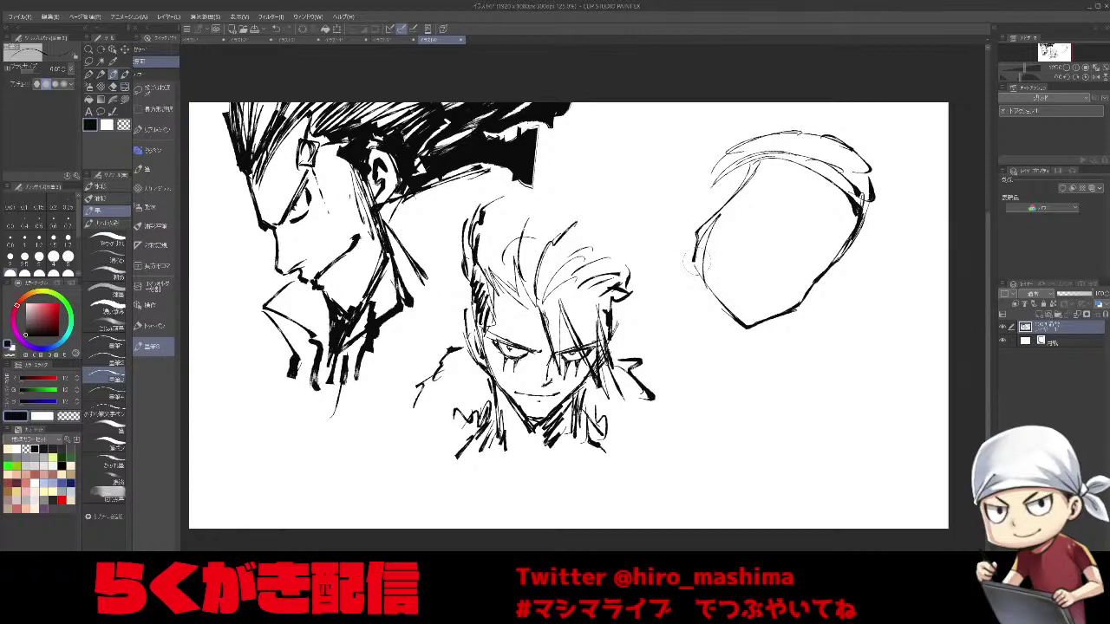
{"action": "left_click_drag", "start_coordinate": [725, 203], "coordinate": [705, 348]}
{"action": "left_click_drag", "start_coordinate": [694, 260], "coordinate": [698, 380]}
{"action": "left_click_drag", "start_coordinate": [712, 182], "coordinate": [685, 252]}
Draw the wavy lock hanging along the far side of the third figure's face.
{"action": "mouse_move", "coordinate": [871, 222]}
{"action": "left_mouse_down"}
{"action": "mouse_move", "coordinate": [840, 300]}
{"action": "mouse_move", "coordinate": [803, 333]}
{"action": "left_mouse_up"}
{"action": "mouse_move", "coordinate": [806, 329]}
{"action": "left_mouse_down"}
{"action": "mouse_move", "coordinate": [806, 365]}
{"action": "mouse_move", "coordinate": [828, 377]}
{"action": "left_mouse_up"}
{"action": "mouse_move", "coordinate": [808, 368]}
{"action": "left_mouse_down"}
{"action": "mouse_move", "coordinate": [815, 392]}
{"action": "mouse_move", "coordinate": [801, 420]}
{"action": "left_mouse_up"}
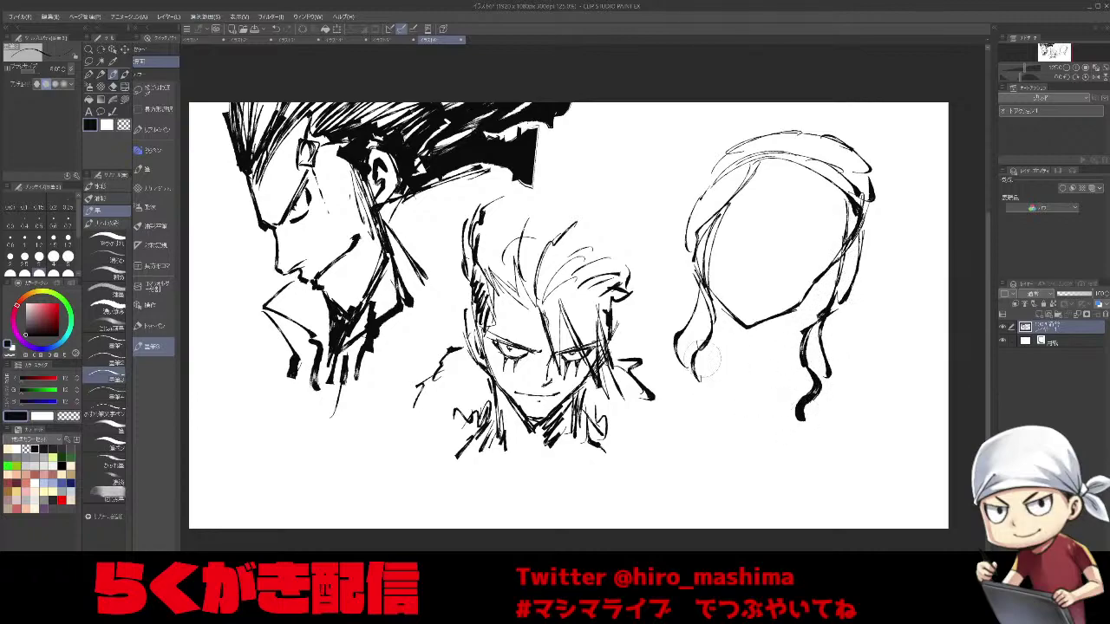
{"action": "left_click_drag", "start_coordinate": [835, 265], "coordinate": [812, 317]}
{"action": "left_click_drag", "start_coordinate": [846, 197], "coordinate": [839, 245]}
Reinforce the third figure's hairline and the upper outline of the headband.
{"action": "left_click_drag", "start_coordinate": [752, 150], "coordinate": [716, 224]}
{"action": "left_click_drag", "start_coordinate": [762, 163], "coordinate": [723, 213]}
{"action": "left_click_drag", "start_coordinate": [749, 127], "coordinate": [686, 215]}
{"action": "left_click_drag", "start_coordinate": [727, 149], "coordinate": [714, 166]}
{"action": "mouse_move", "coordinate": [729, 144]}
{"action": "left_mouse_down"}
{"action": "mouse_move", "coordinate": [787, 129]}
{"action": "mouse_move", "coordinate": [858, 146]}
{"action": "left_mouse_up"}
Using a thinner brush, refine the headband's ends and draw ribbed stripes across it.
{"action": "key", "text": "bracketleft"}
{"action": "left_click_drag", "start_coordinate": [730, 146], "coordinate": [694, 208]}
{"action": "left_click_drag", "start_coordinate": [731, 154], "coordinate": [717, 176]}
{"action": "left_click_drag", "start_coordinate": [861, 159], "coordinate": [874, 187]}
{"action": "left_click_drag", "start_coordinate": [791, 127], "coordinate": [783, 153]}
{"action": "mouse_move", "coordinate": [815, 132]}
{"action": "left_mouse_down"}
{"action": "mouse_move", "coordinate": [805, 160]}
{"action": "mouse_move", "coordinate": [828, 168]}
{"action": "left_mouse_up"}
{"action": "left_click_drag", "start_coordinate": [848, 149], "coordinate": [839, 182]}
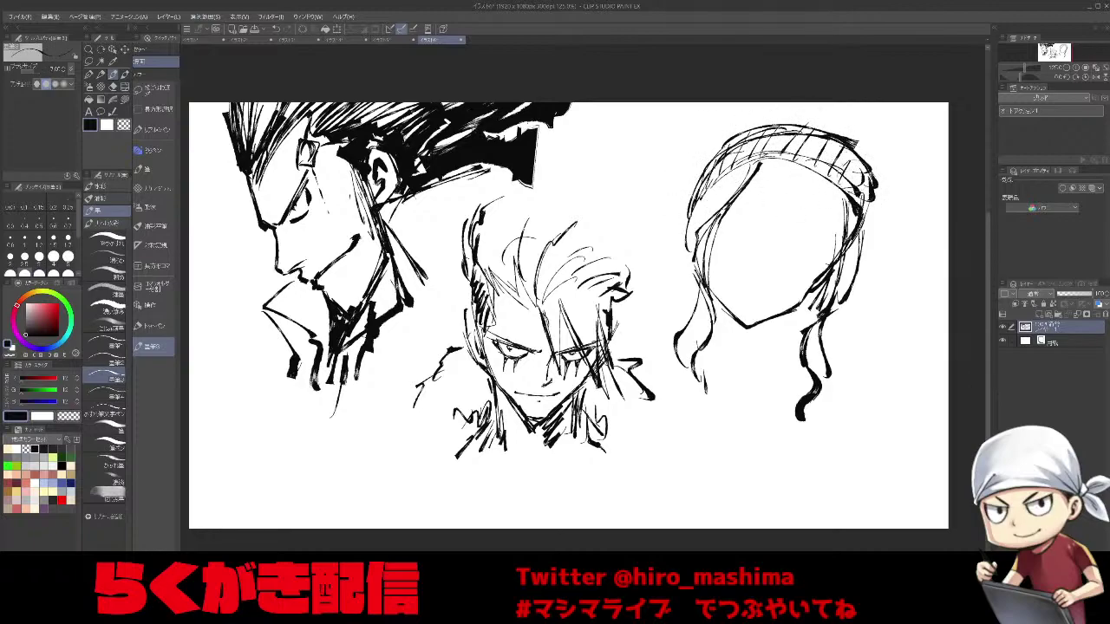
Cross-hatch the headband, add its scalloped lower edge and sketch the large hair strands rising above it.
{"action": "left_click_drag", "start_coordinate": [714, 177], "coordinate": [798, 145]}
{"action": "mouse_move", "coordinate": [713, 146]}
{"action": "left_mouse_down"}
{"action": "mouse_move", "coordinate": [815, 126]}
{"action": "mouse_move", "coordinate": [844, 139]}
{"action": "left_mouse_up"}
{"action": "mouse_move", "coordinate": [836, 194]}
{"action": "left_mouse_down"}
{"action": "mouse_move", "coordinate": [869, 176]}
{"action": "mouse_move", "coordinate": [864, 214]}
{"action": "left_mouse_up"}
{"action": "mouse_move", "coordinate": [761, 167]}
{"action": "left_mouse_down"}
{"action": "mouse_move", "coordinate": [835, 208]}
{"action": "mouse_move", "coordinate": [877, 111]}
{"action": "mouse_move", "coordinate": [886, 154]}
{"action": "mouse_move", "coordinate": [824, 88]}
{"action": "mouse_move", "coordinate": [804, 102]}
{"action": "mouse_move", "coordinate": [830, 103]}
{"action": "left_mouse_up"}
{"action": "key", "text": "ctrl+z"}
{"action": "left_click_drag", "start_coordinate": [856, 143], "coordinate": [774, 104]}
{"action": "mouse_move", "coordinate": [785, 128]}
{"action": "left_mouse_down"}
{"action": "mouse_move", "coordinate": [753, 103]}
{"action": "mouse_move", "coordinate": [647, 143]}
{"action": "mouse_move", "coordinate": [701, 161]}
{"action": "mouse_move", "coordinate": [627, 164]}
{"action": "left_mouse_up"}
{"action": "mouse_move", "coordinate": [709, 163]}
{"action": "left_mouse_down"}
{"action": "mouse_move", "coordinate": [615, 185]}
{"action": "mouse_move", "coordinate": [721, 123]}
{"action": "mouse_move", "coordinate": [641, 134]}
{"action": "mouse_move", "coordinate": [649, 103]}
{"action": "mouse_move", "coordinate": [637, 134]}
{"action": "mouse_move", "coordinate": [624, 105]}
{"action": "left_mouse_up"}
{"action": "key", "text": "ctrl+z"}
Draw the third figure's fluffy, curling hair spreading out behind the headband and down toward the shoulder.
{"action": "left_click_drag", "start_coordinate": [652, 168], "coordinate": [612, 219]}
{"action": "mouse_move", "coordinate": [650, 183]}
{"action": "left_mouse_down"}
{"action": "mouse_move", "coordinate": [640, 222]}
{"action": "mouse_move", "coordinate": [652, 233]}
{"action": "mouse_move", "coordinate": [610, 234]}
{"action": "left_mouse_up"}
{"action": "left_click_drag", "start_coordinate": [619, 196], "coordinate": [590, 166]}
{"action": "mouse_move", "coordinate": [670, 199]}
{"action": "left_mouse_down"}
{"action": "mouse_move", "coordinate": [665, 256]}
{"action": "mouse_move", "coordinate": [596, 169]}
{"action": "mouse_move", "coordinate": [661, 209]}
{"action": "mouse_move", "coordinate": [669, 272]}
{"action": "left_mouse_up"}
{"action": "left_click_drag", "start_coordinate": [664, 241], "coordinate": [651, 302]}
{"action": "left_click_drag", "start_coordinate": [691, 257], "coordinate": [643, 312]}
{"action": "mouse_move", "coordinate": [655, 244]}
{"action": "left_mouse_down"}
{"action": "mouse_move", "coordinate": [631, 270]}
{"action": "mouse_move", "coordinate": [622, 262]}
{"action": "left_mouse_up"}
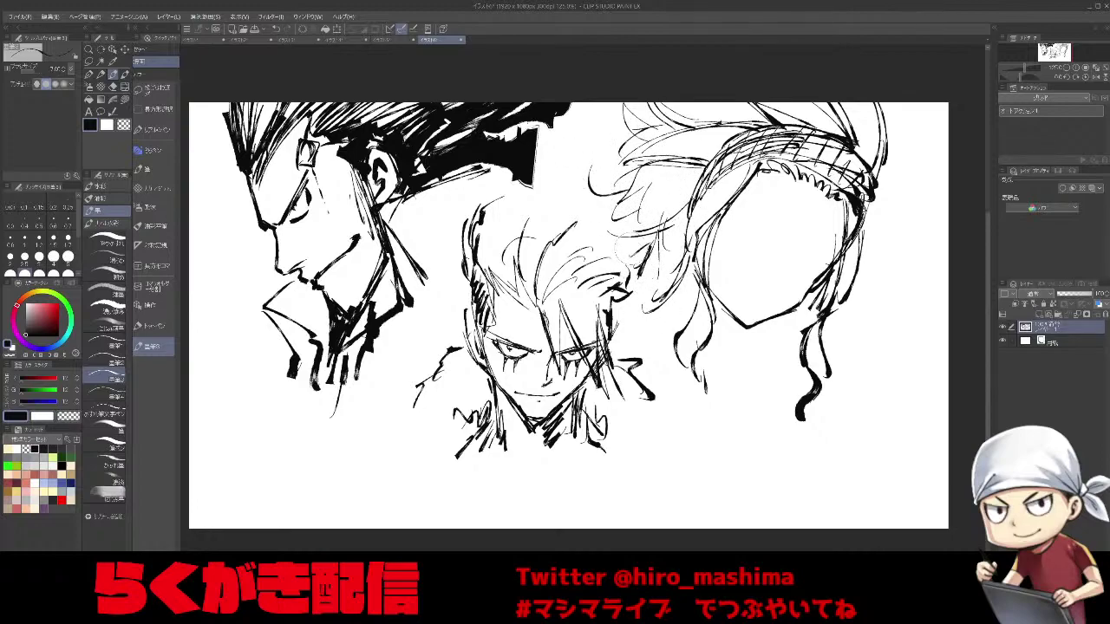
Thicken the hair beside the third figure's far cheek and add more wavy locks below the near cheek.
{"action": "left_click_drag", "start_coordinate": [850, 199], "coordinate": [824, 309]}
{"action": "key", "text": "ctrl+z"}
{"action": "key", "text": "ctrl+z"}
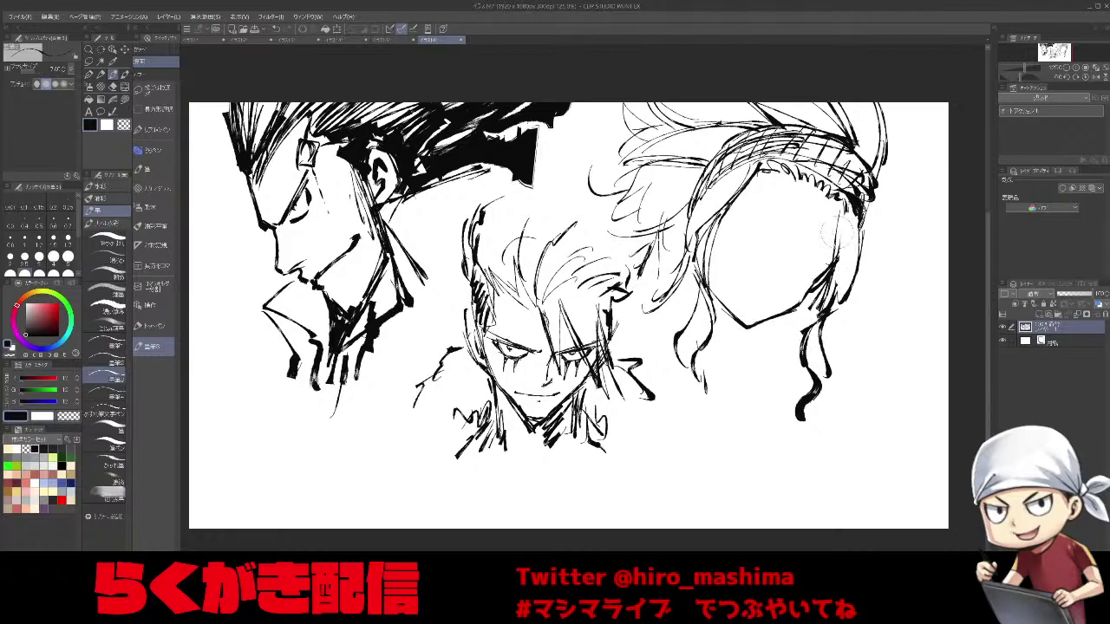
{"action": "mouse_move", "coordinate": [865, 209]}
{"action": "left_mouse_down"}
{"action": "mouse_move", "coordinate": [859, 258]}
{"action": "mouse_move", "coordinate": [832, 291]}
{"action": "left_mouse_up"}
{"action": "mouse_move", "coordinate": [691, 351]}
{"action": "left_mouse_down"}
{"action": "mouse_move", "coordinate": [709, 373]}
{"action": "mouse_move", "coordinate": [681, 373]}
{"action": "mouse_move", "coordinate": [692, 399]}
{"action": "left_mouse_up"}
{"action": "mouse_move", "coordinate": [695, 270]}
{"action": "left_mouse_down"}
{"action": "mouse_move", "coordinate": [646, 326]}
{"action": "mouse_move", "coordinate": [657, 350]}
{"action": "left_mouse_up"}
{"action": "mouse_move", "coordinate": [724, 292]}
{"action": "left_mouse_down"}
{"action": "mouse_move", "coordinate": [616, 317]}
{"action": "mouse_move", "coordinate": [624, 368]}
{"action": "left_mouse_up"}
{"action": "key", "text": "ctrl+z"}
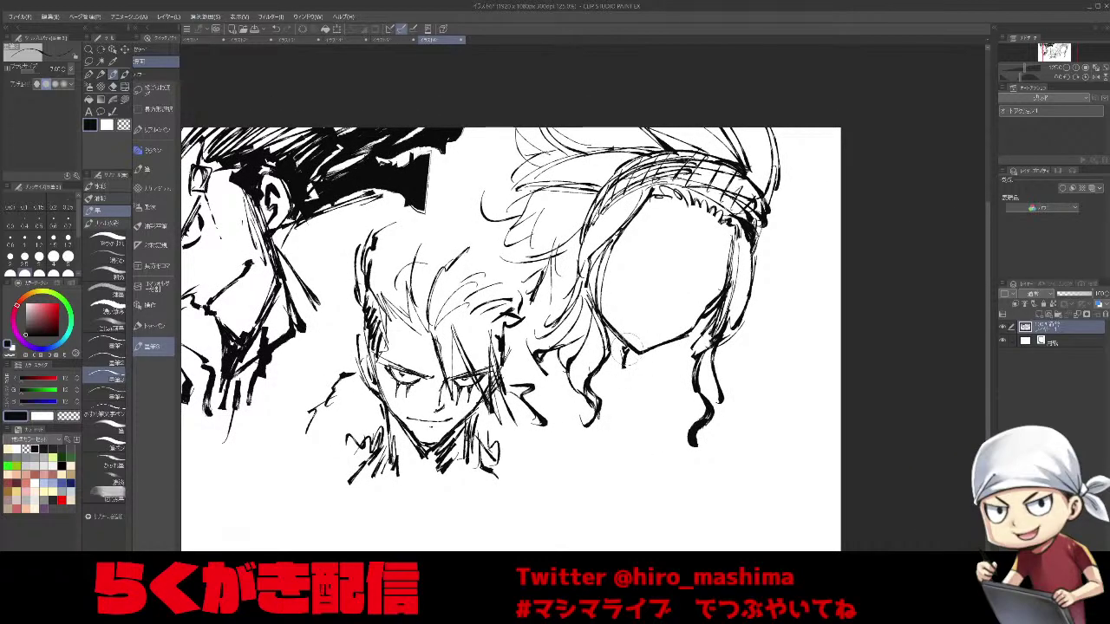
Draw the third figure's neck and shoulder lines beneath the chin and between the hanging locks.
{"action": "mouse_move", "coordinate": [622, 326]}
{"action": "left_mouse_down"}
{"action": "mouse_move", "coordinate": [607, 348]}
{"action": "mouse_move", "coordinate": [630, 354]}
{"action": "mouse_move", "coordinate": [638, 387]}
{"action": "mouse_move", "coordinate": [685, 437]}
{"action": "left_mouse_up"}
{"action": "mouse_move", "coordinate": [675, 338]}
{"action": "left_mouse_down"}
{"action": "mouse_move", "coordinate": [690, 425]}
{"action": "mouse_move", "coordinate": [709, 419]}
{"action": "left_mouse_up"}
{"action": "mouse_move", "coordinate": [649, 358]}
{"action": "left_mouse_down"}
{"action": "mouse_move", "coordinate": [668, 390]}
{"action": "mouse_move", "coordinate": [659, 351]}
{"action": "left_mouse_up"}
{"action": "key", "text": "minus"}
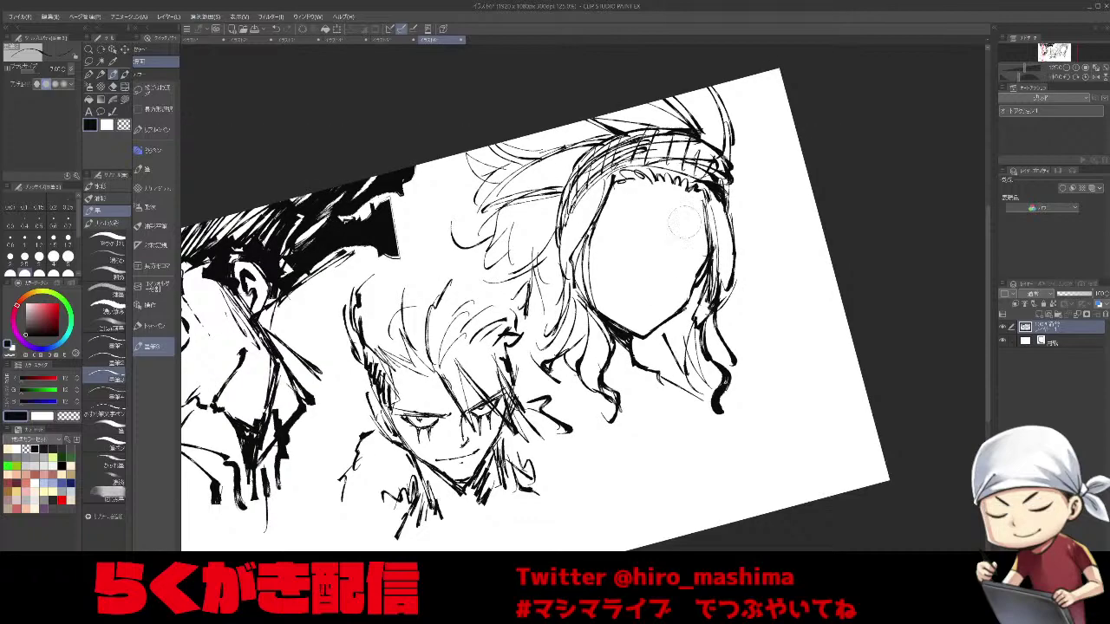
{"action": "left_click_drag", "start_coordinate": [686, 217], "coordinate": [652, 256]}
{"action": "left_click_drag", "start_coordinate": [626, 376], "coordinate": [616, 425]}
Sketch the third figure's small nose, undoing the unwanted stroke.
{"action": "key", "text": "minus"}
{"action": "left_click_drag", "start_coordinate": [694, 243], "coordinate": [659, 255]}
{"action": "key", "text": "ctrl+z"}
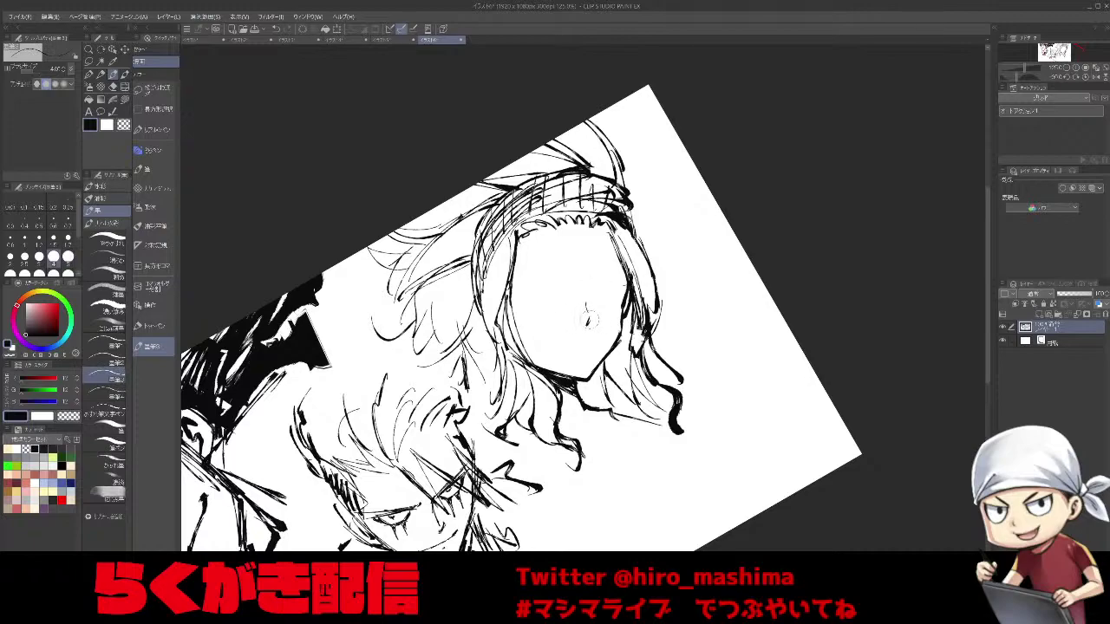
Draw the third figure's far eye with a larger brush: a thick curved upper lash and a streaked dark iris.
{"action": "key", "text": "bracketright"}
{"action": "key", "text": "bracketright"}
{"action": "key", "text": "bracketright"}
{"action": "left_click_drag", "start_coordinate": [593, 281], "coordinate": [626, 274]}
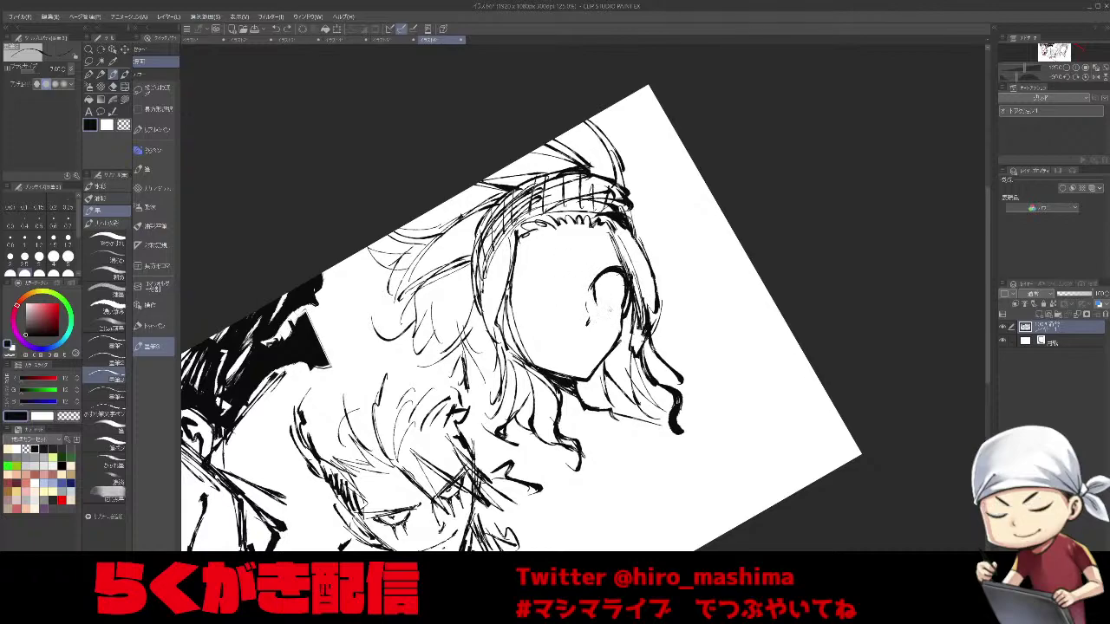
{"action": "left_click_drag", "start_coordinate": [603, 277], "coordinate": [609, 295]}
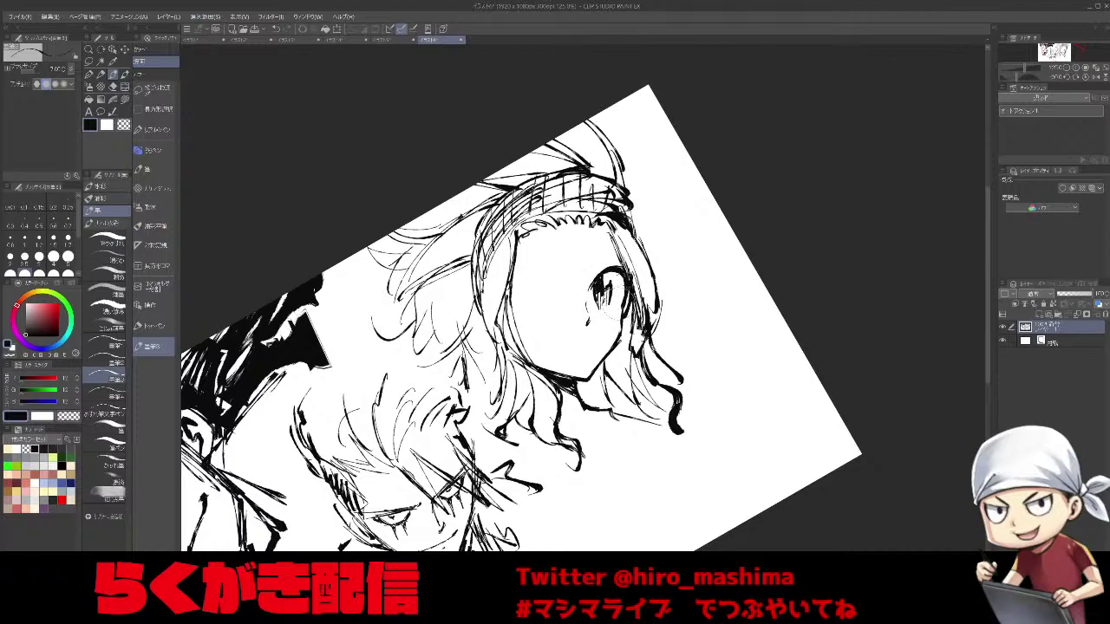
{"action": "key", "text": "^"}
{"action": "key", "text": "^"}
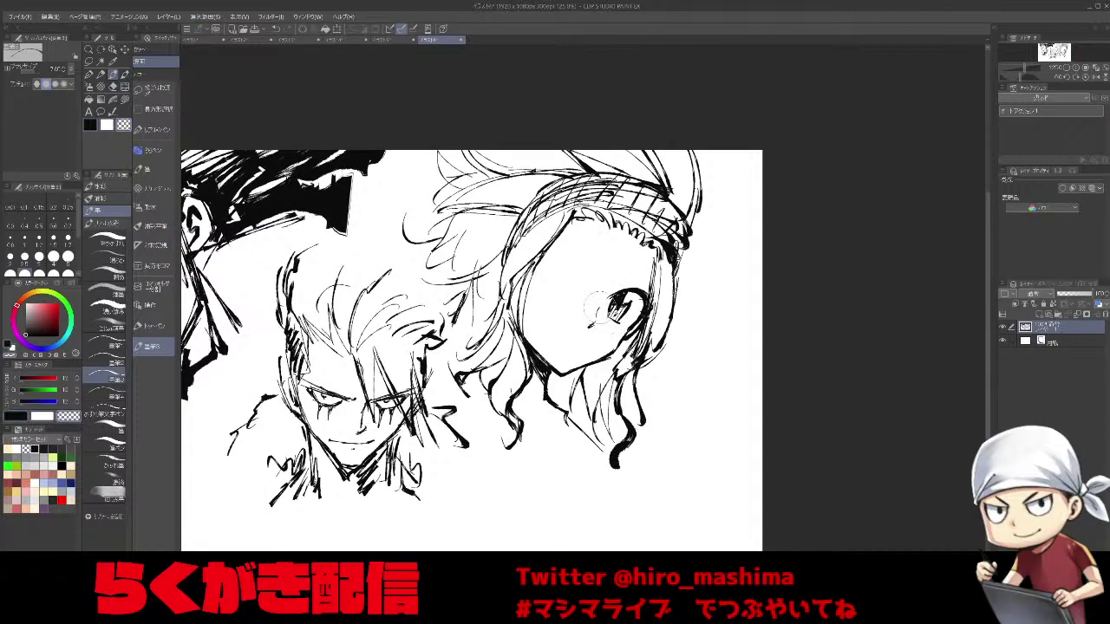
{"action": "key", "text": "minus"}
{"action": "key", "text": "minus"}
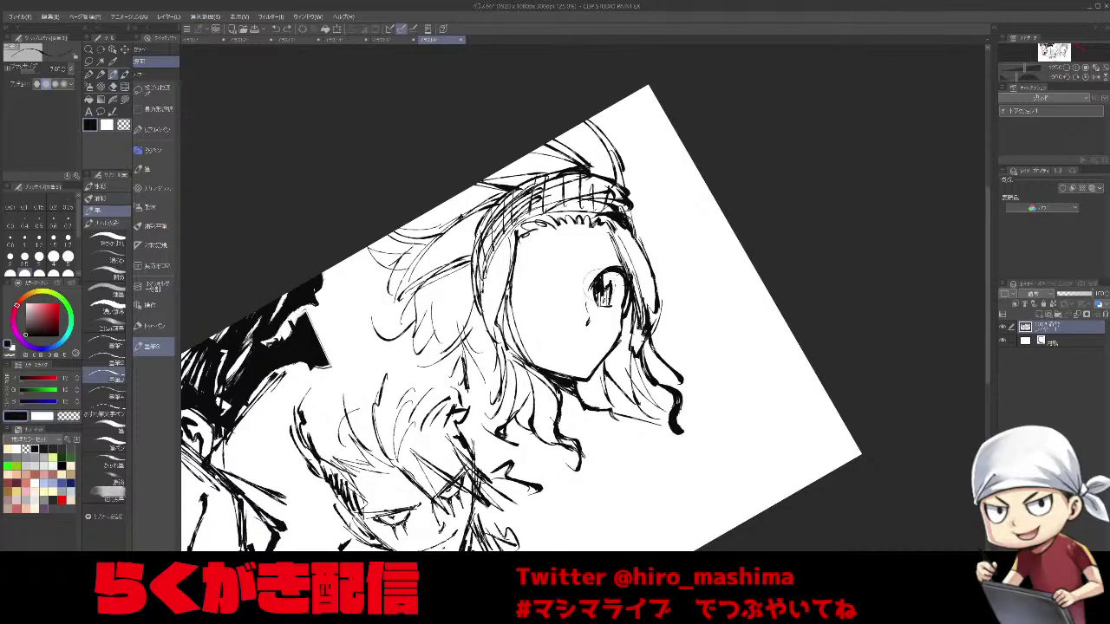
Draw the third figure's near eye with its upper lash and streaked iris, and add thin brows above both eyes.
{"action": "key", "text": "c"}
{"action": "key", "text": "asciicircum"}
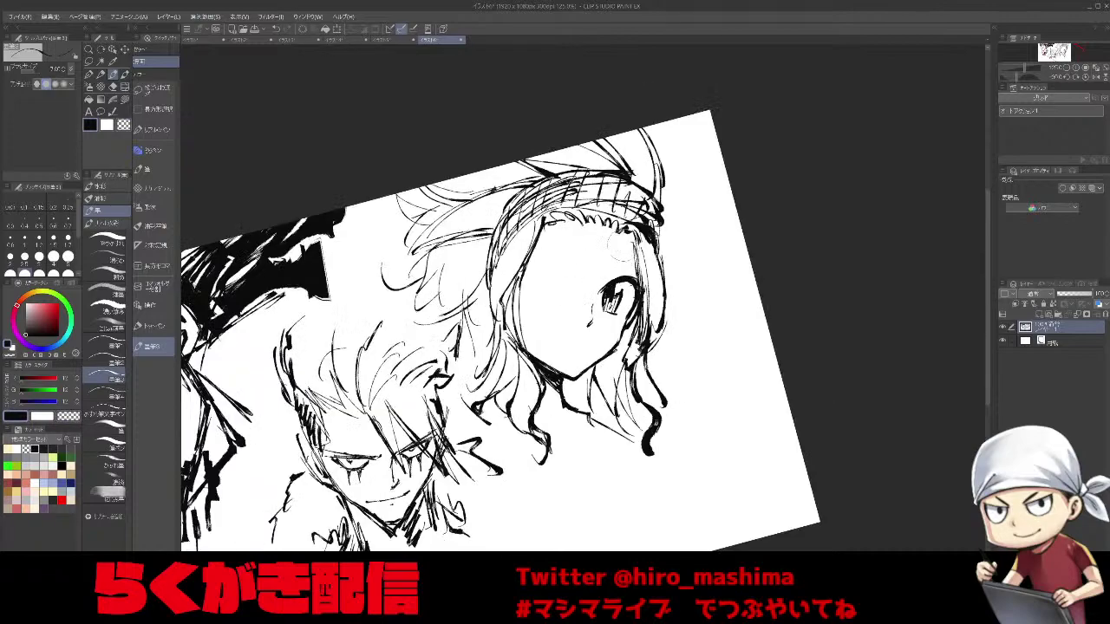
{"action": "left_click_drag", "start_coordinate": [591, 279], "coordinate": [537, 360]}
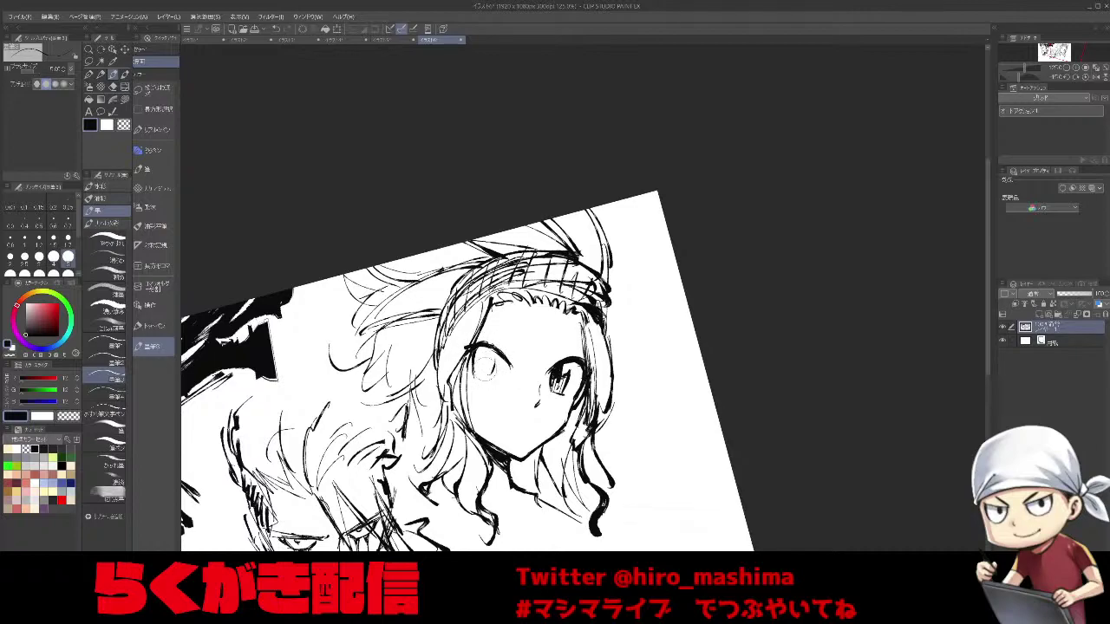
{"action": "left_click_drag", "start_coordinate": [501, 351], "coordinate": [506, 366]}
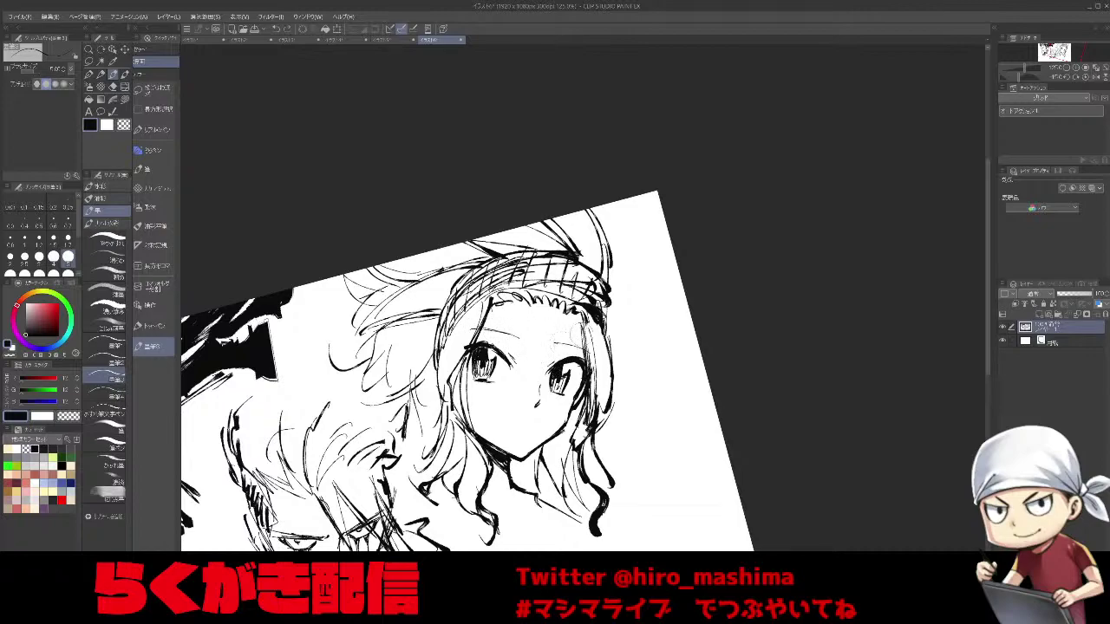
Draw the third figure's small, slightly open mouth between the nose and chin.
{"action": "key", "text": "minus"}
{"action": "key", "text": "minus"}
{"action": "key", "text": "minus"}
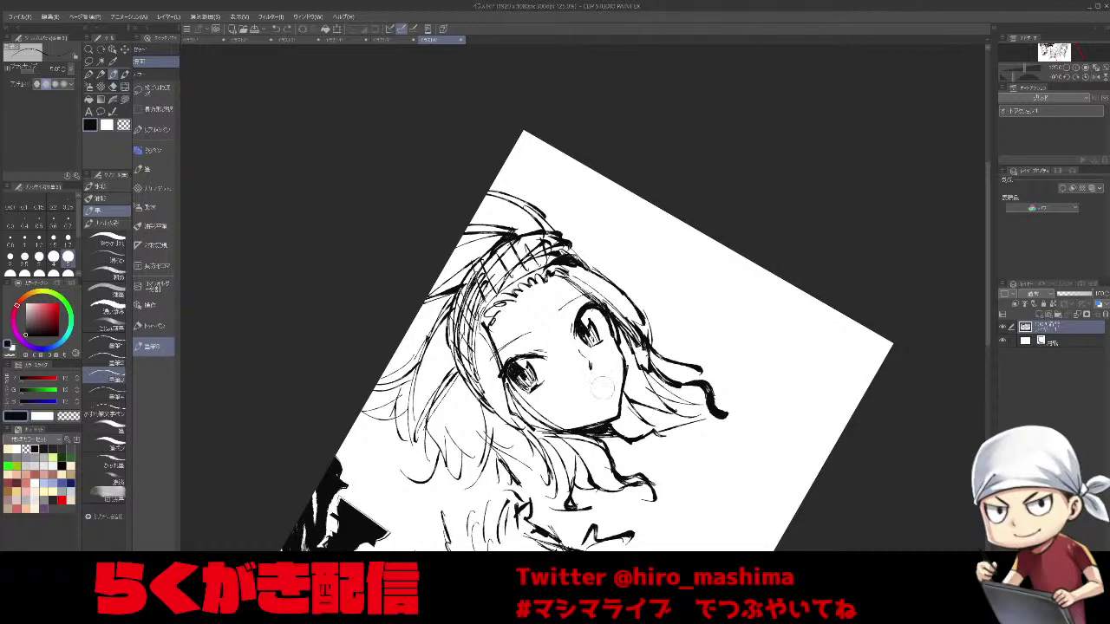
{"action": "left_click_drag", "start_coordinate": [594, 393], "coordinate": [579, 407]}
{"action": "key", "text": "asciicircum"}
{"action": "key", "text": "asciicircum"}
{"action": "key", "text": "asciicircum"}
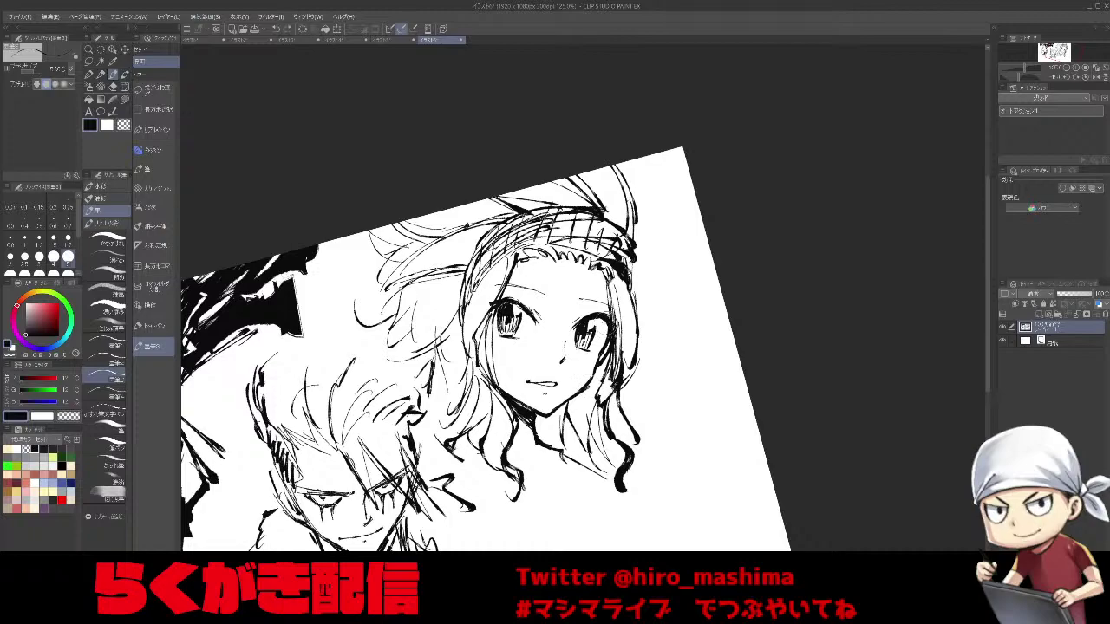
Clean up the ink between the third figure's far cheek and hanging hair with the transparent colour.
{"action": "key", "text": "c"}
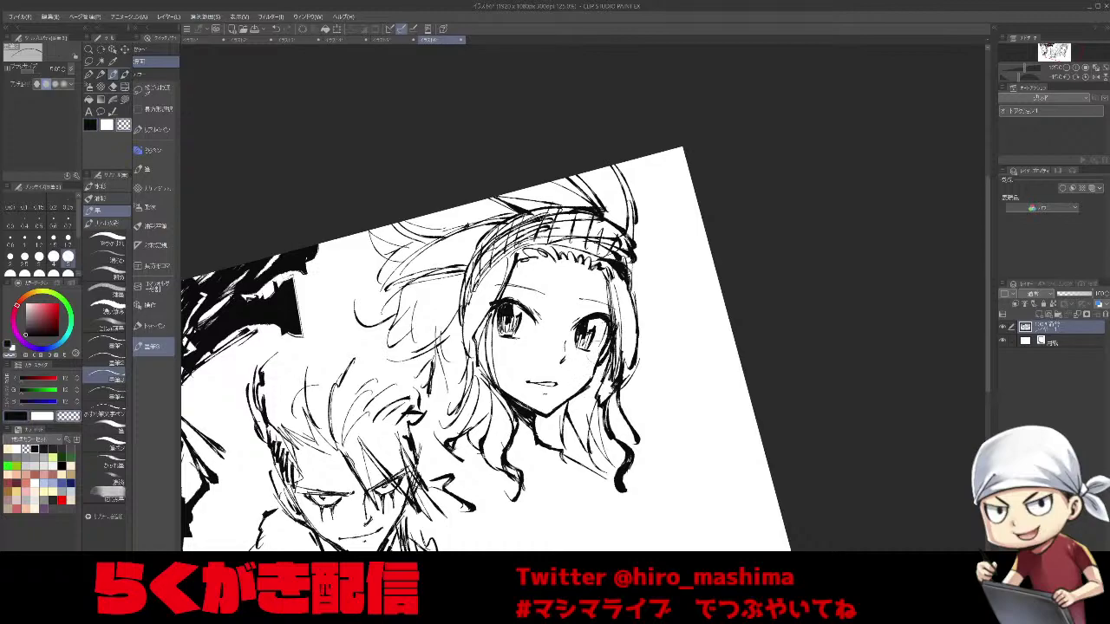
{"action": "key", "text": "asciicircum"}
{"action": "scroll", "coordinate": [584, 374], "scroll_direction": "up", "scroll_amount": 1}
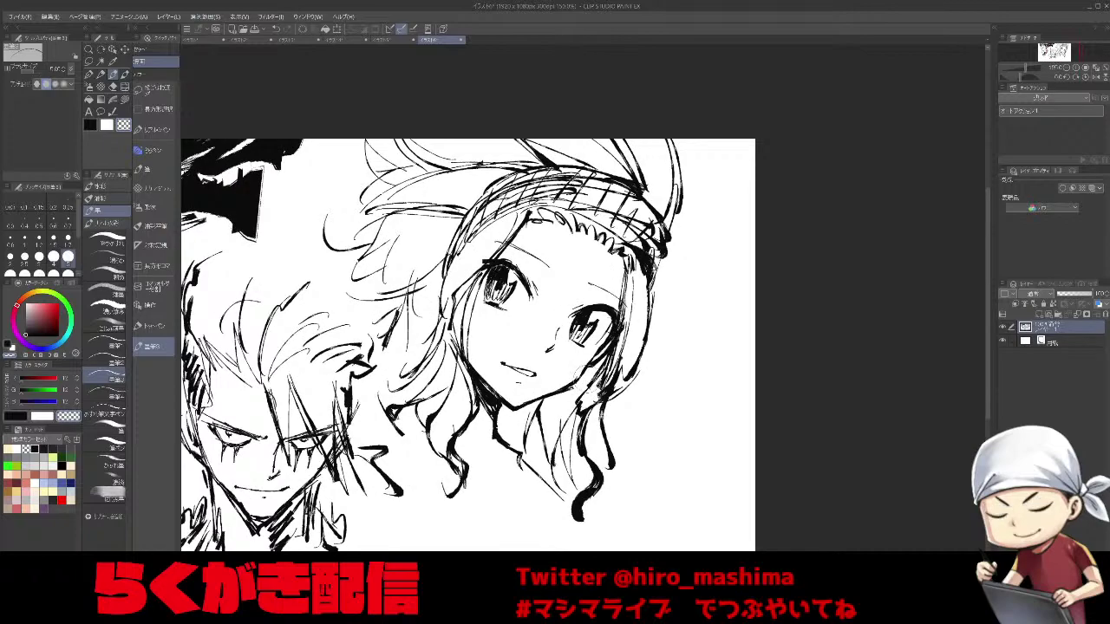
{"action": "left_click_drag", "start_coordinate": [584, 375], "coordinate": [631, 349]}
{"action": "scroll", "coordinate": [631, 350], "scroll_direction": "down", "scroll_amount": 1}
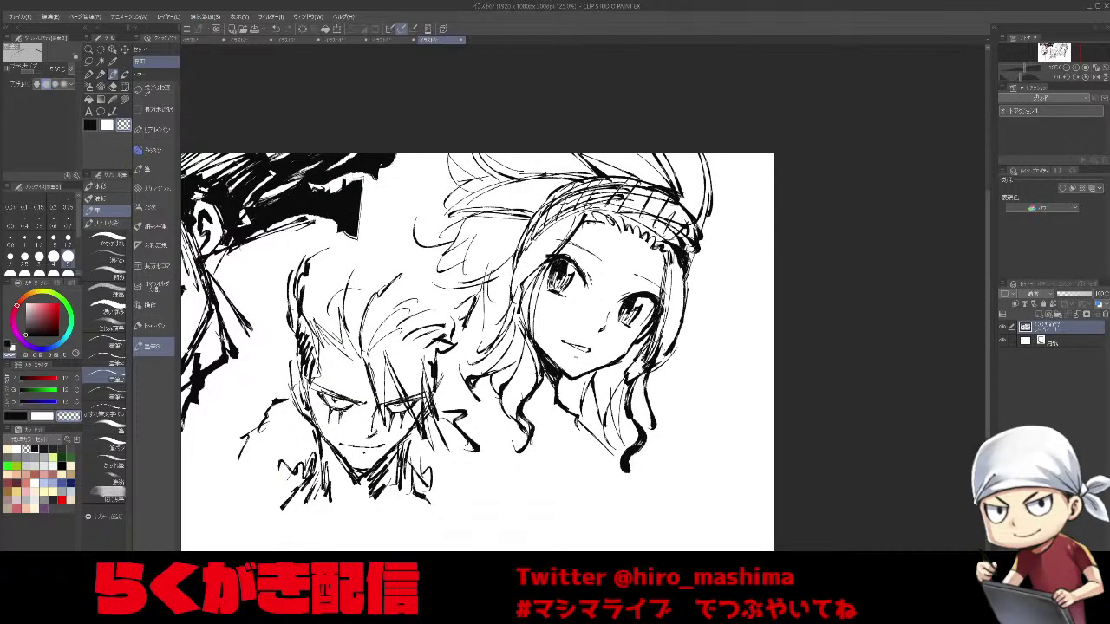
Create a new blank 1920 x 1080 px canvas.
{"action": "key", "text": "ctrl+n"}
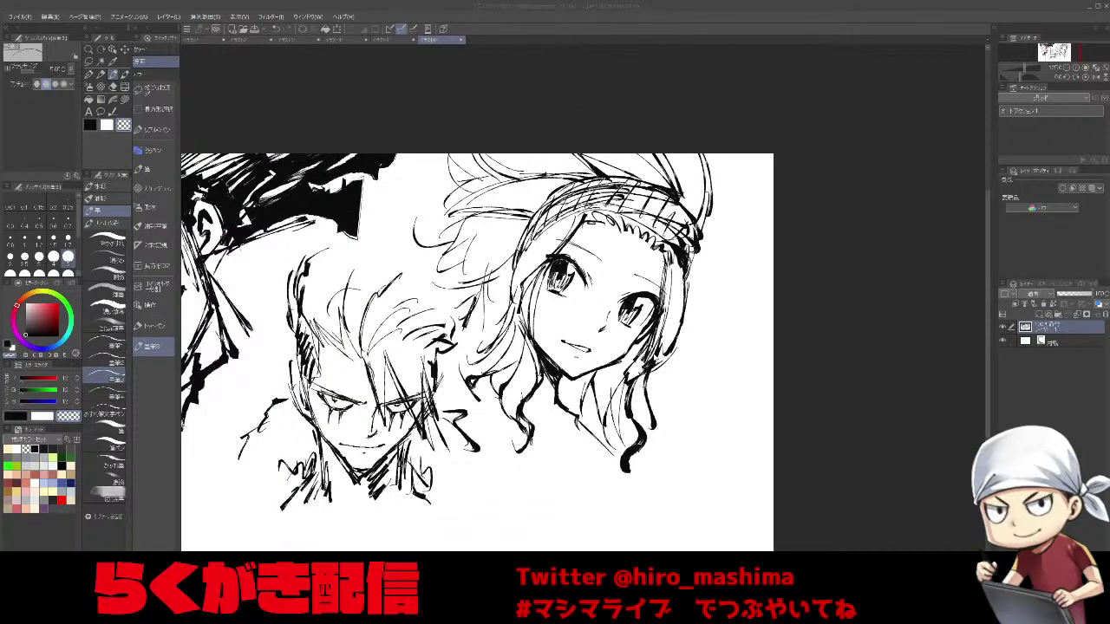
{"action": "key", "text": "Return"}
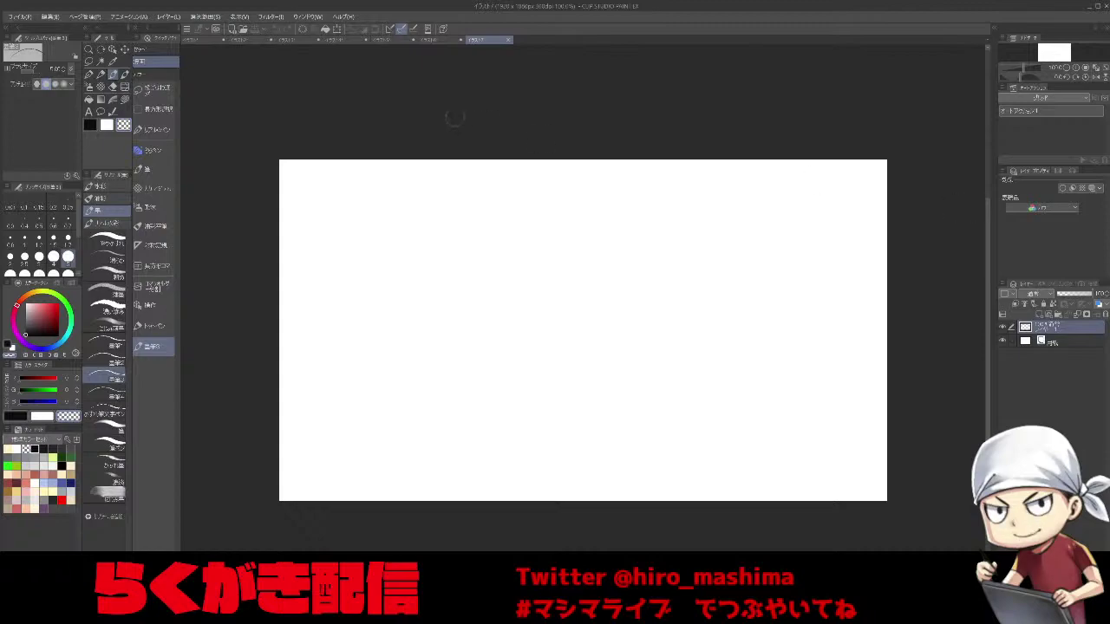
Review the previous sheet of three character sketches as a whole, and return to the new blank canvas.
{"action": "left_click", "coordinate": [445, 40]}
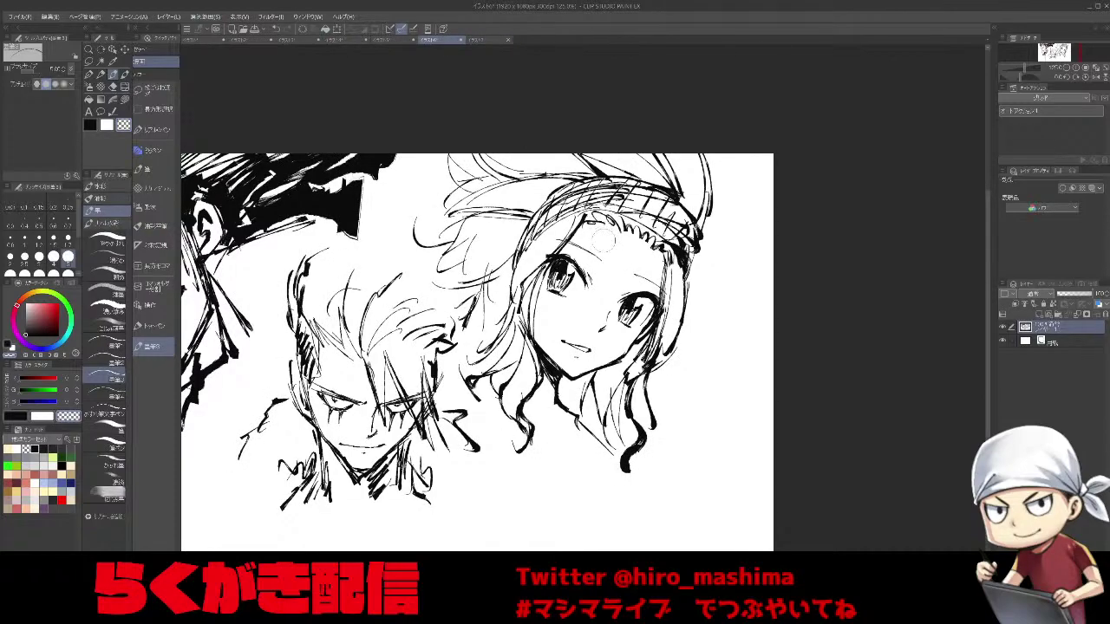
{"action": "scroll", "coordinate": [665, 393], "scroll_direction": "down", "scroll_amount": 2}
{"action": "left_click_drag", "start_coordinate": [661, 371], "coordinate": [730, 338]}
{"action": "scroll", "coordinate": [745, 334], "scroll_direction": "up", "scroll_amount": 1}
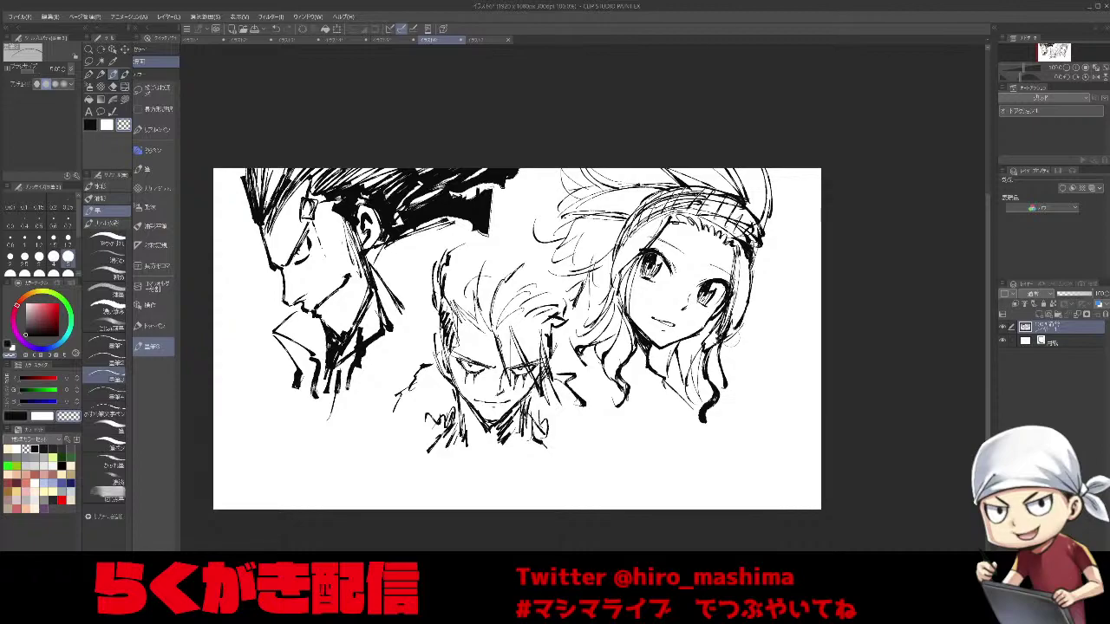
{"action": "left_click", "coordinate": [478, 41]}
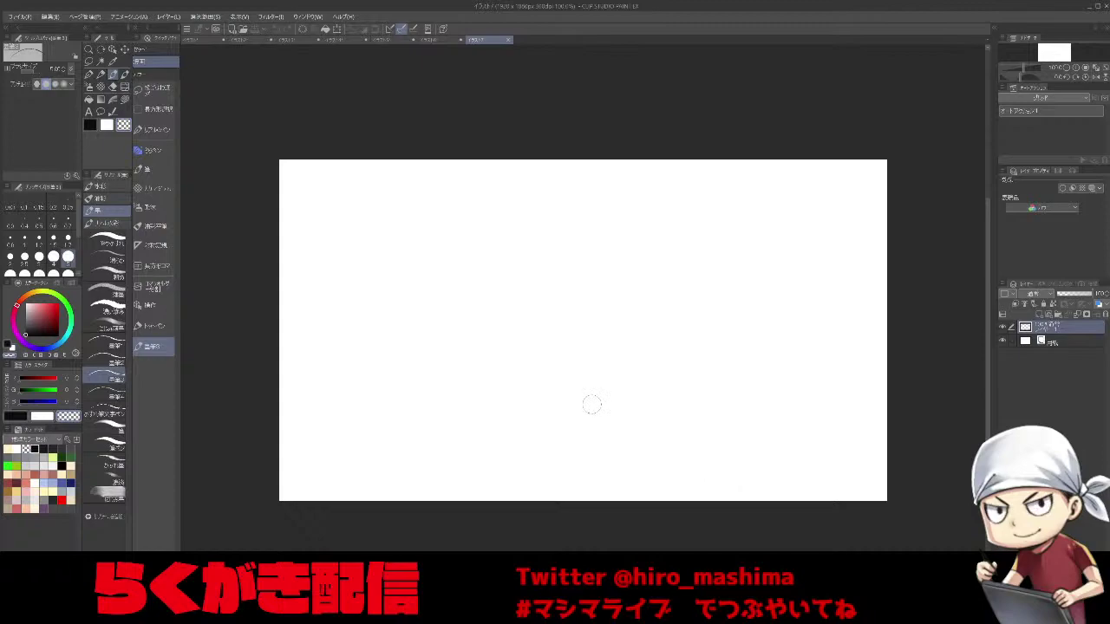
{"action": "left_click_drag", "start_coordinate": [592, 374], "coordinate": [596, 347]}
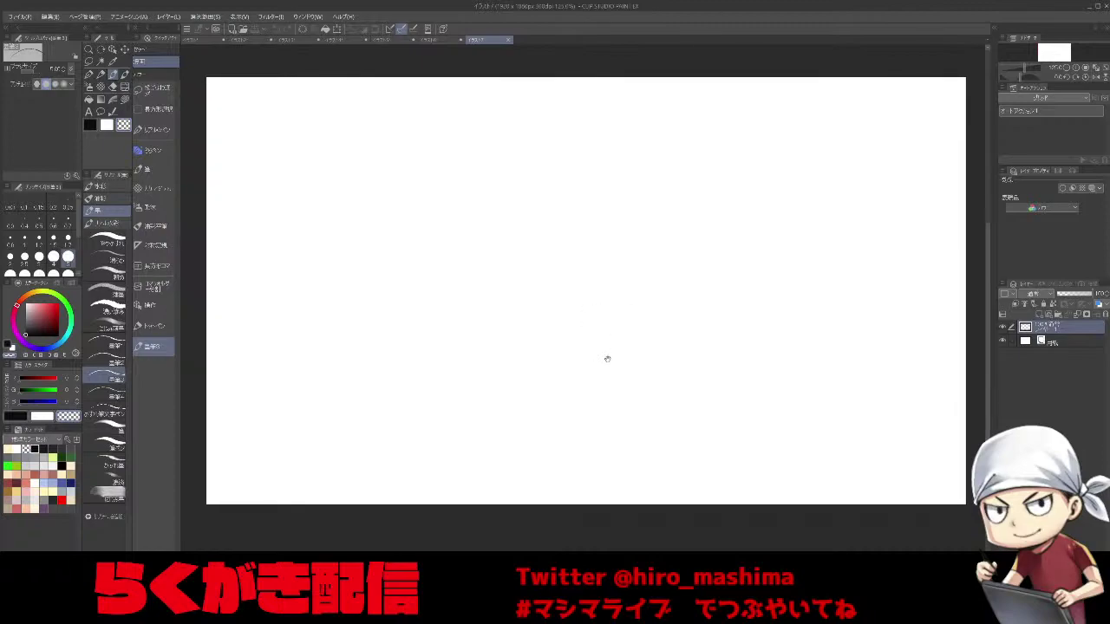
{"action": "key", "text": "bracketleft"}
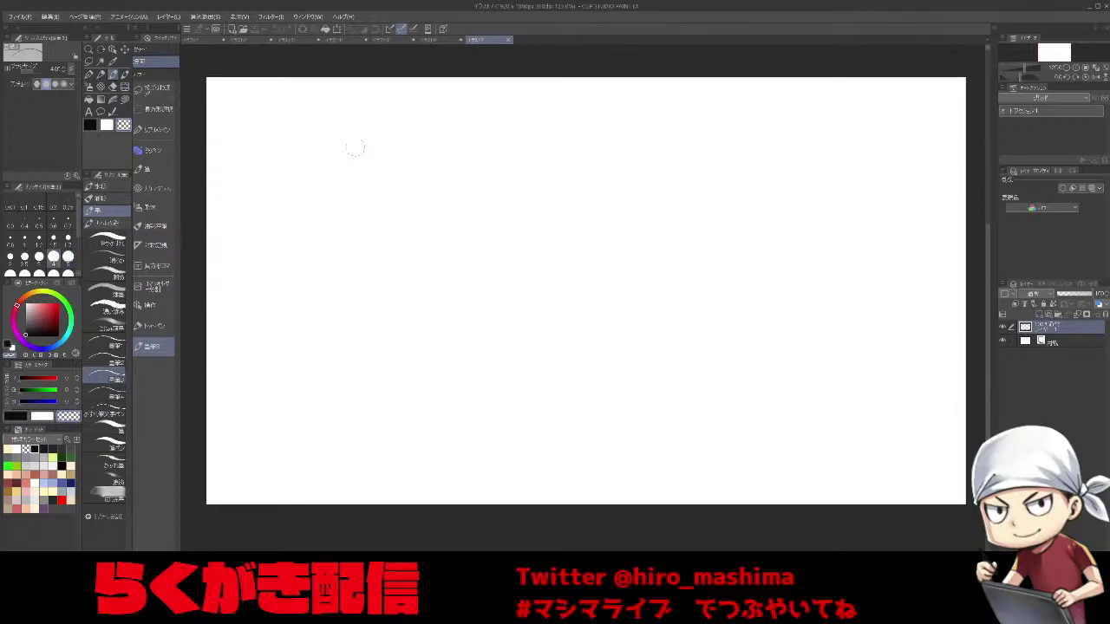
{"action": "left_click_drag", "start_coordinate": [338, 141], "coordinate": [368, 191]}
{"action": "key", "text": "c"}
{"action": "key", "text": "ctrl+z"}
{"action": "key", "text": "ctrl+z"}
{"action": "key", "text": "ctrl+z"}
{"action": "key", "text": "ctrl+z"}
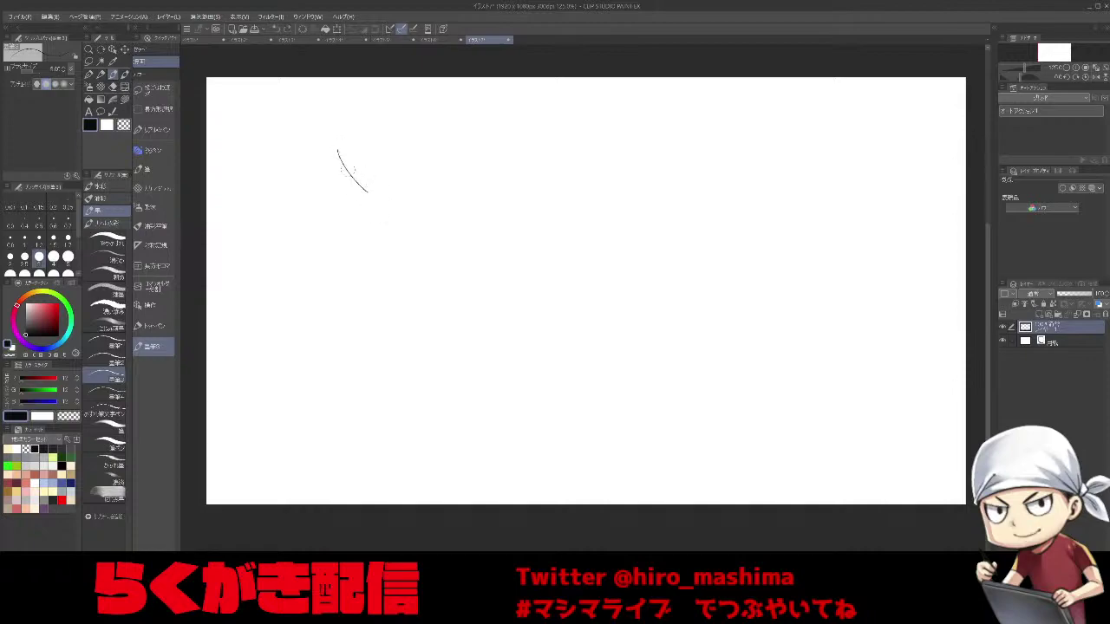
{"action": "left_click_drag", "start_coordinate": [338, 153], "coordinate": [380, 198]}
{"action": "mouse_move", "coordinate": [375, 201]}
{"action": "left_mouse_down"}
{"action": "mouse_move", "coordinate": [406, 212]}
{"action": "mouse_move", "coordinate": [398, 223]}
{"action": "mouse_move", "coordinate": [428, 203]}
{"action": "mouse_move", "coordinate": [424, 215]}
{"action": "mouse_move", "coordinate": [448, 179]}
{"action": "mouse_move", "coordinate": [440, 208]}
{"action": "mouse_move", "coordinate": [448, 157]}
{"action": "left_mouse_up"}
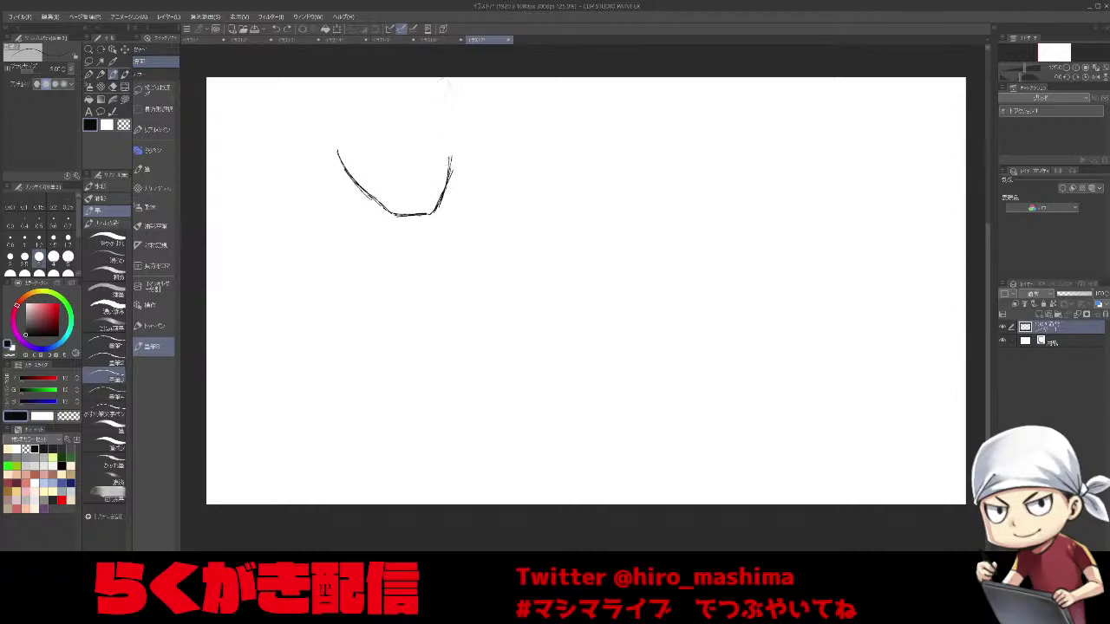
{"action": "left_click_drag", "start_coordinate": [340, 146], "coordinate": [430, 225]}
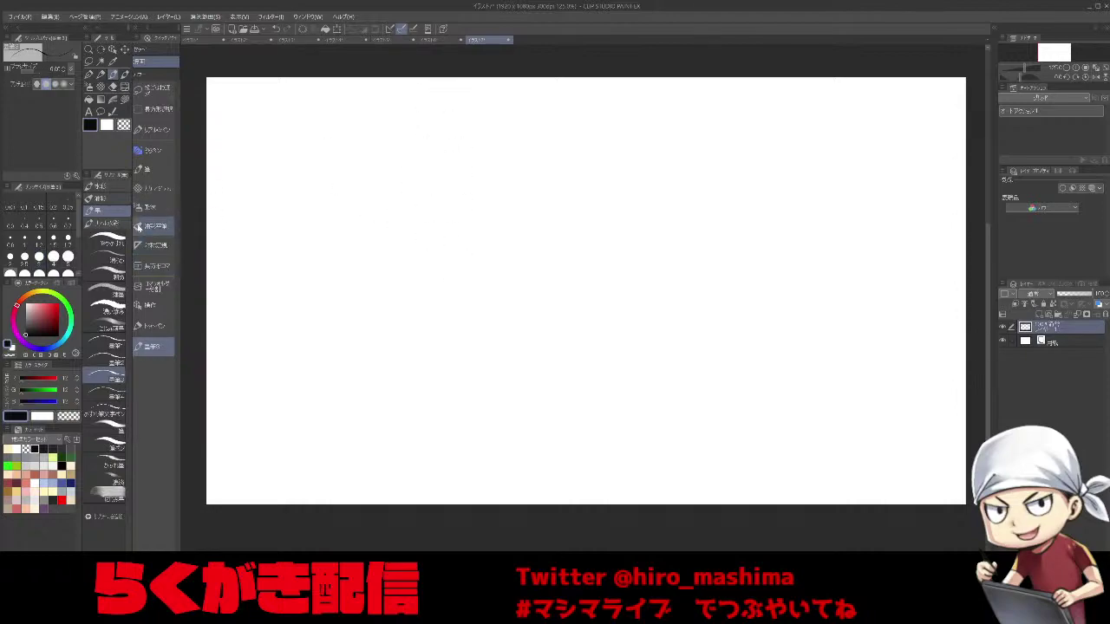
Switch from the ink brush to a thin pencil after trying other drawing tools, undoing the test strokes.
{"action": "key", "text": "p"}
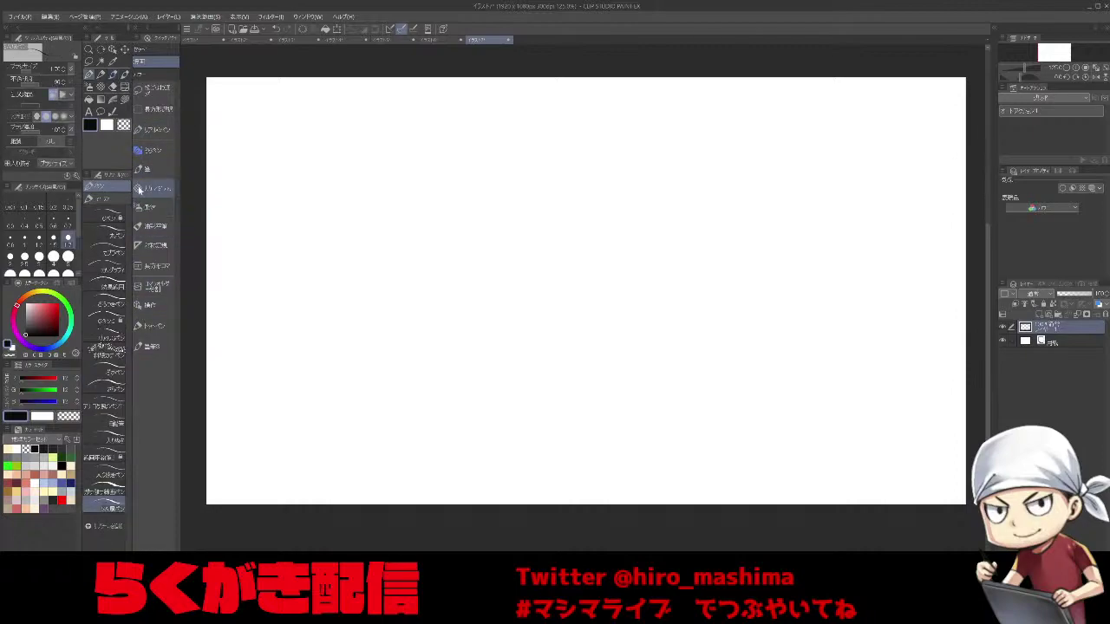
{"action": "left_click", "coordinate": [100, 75]}
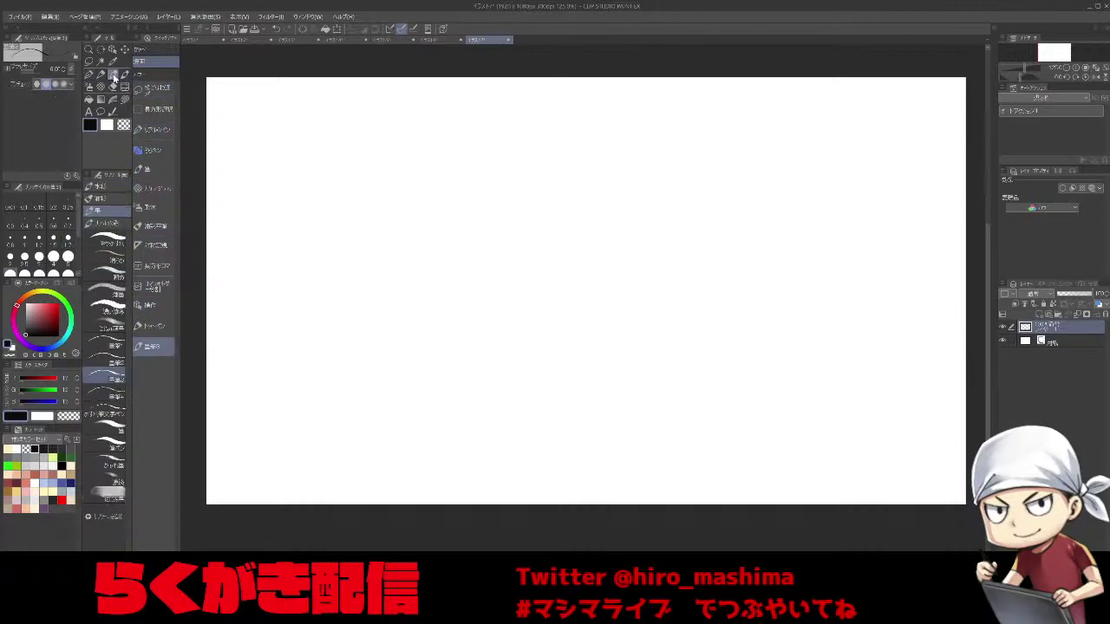
{"action": "mouse_move", "coordinate": [306, 224]}
{"action": "left_mouse_down"}
{"action": "mouse_move", "coordinate": [329, 284]}
{"action": "mouse_move", "coordinate": [360, 303]}
{"action": "left_mouse_up"}
{"action": "key", "text": "ctrl+z"}
{"action": "left_click", "coordinate": [117, 220]}
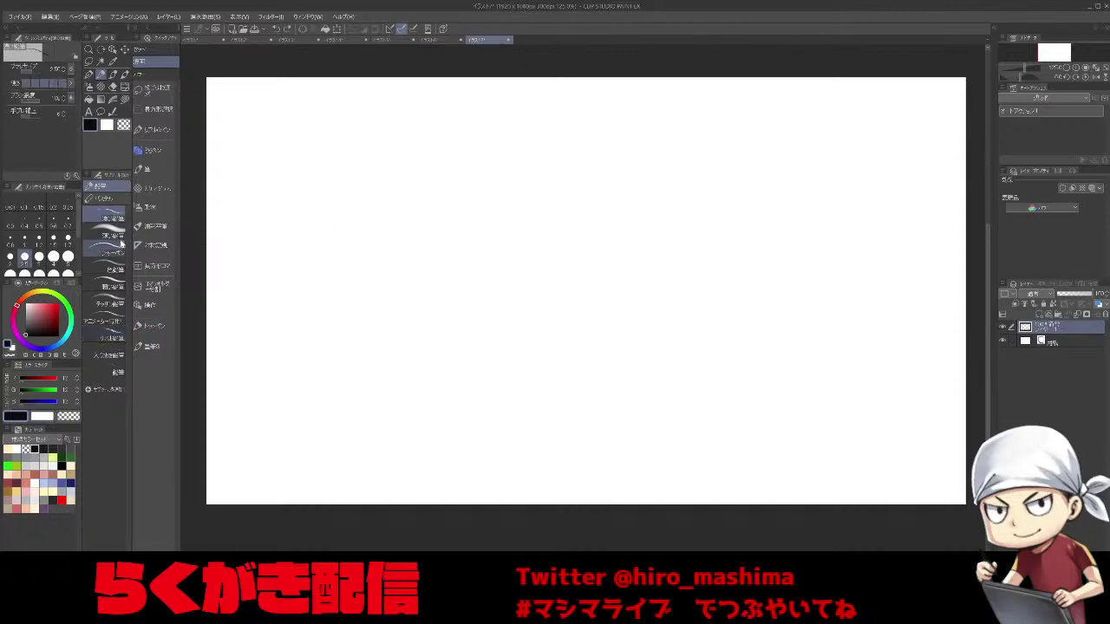
{"action": "left_click", "coordinate": [117, 318]}
{"action": "left_click_drag", "start_coordinate": [328, 178], "coordinate": [345, 220]}
{"action": "key", "text": "ctrl+z"}
Draw a new face's cheek and jaw outline in the canvas's upper-left area with the pencil at size 1.
{"action": "key", "text": "bracketleft"}
{"action": "key", "text": "bracketleft"}
{"action": "key", "text": "bracketleft"}
{"action": "key", "text": "bracketright"}
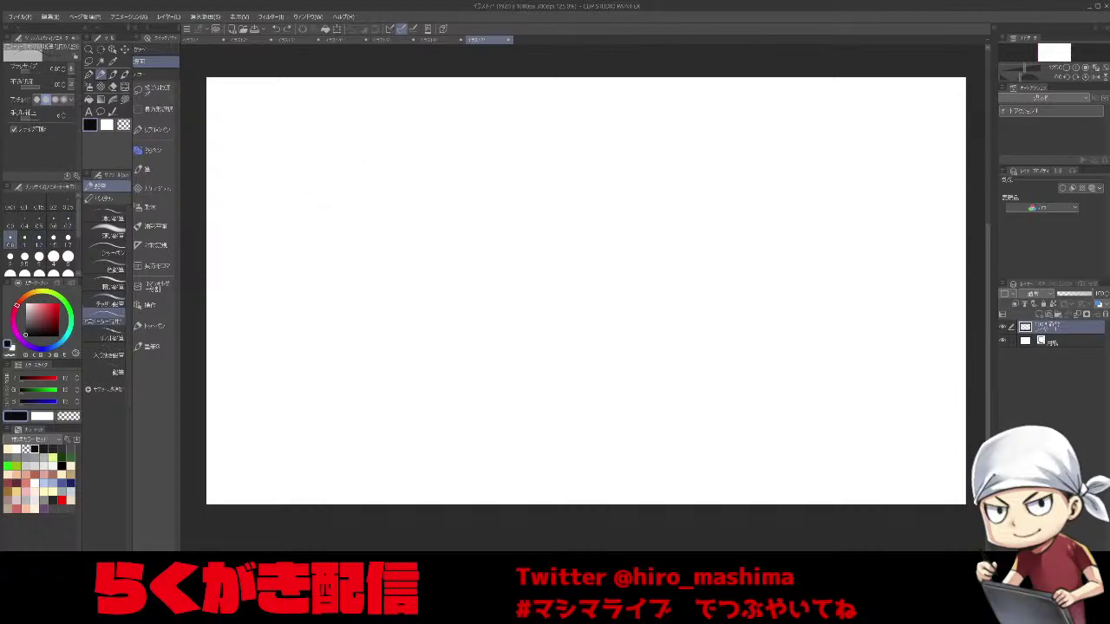
{"action": "key", "text": "bracketright"}
{"action": "key", "text": "bracketright"}
{"action": "mouse_move", "coordinate": [316, 163]}
{"action": "left_mouse_down"}
{"action": "mouse_move", "coordinate": [364, 229]}
{"action": "mouse_move", "coordinate": [351, 226]}
{"action": "mouse_move", "coordinate": [393, 245]}
{"action": "mouse_move", "coordinate": [379, 238]}
{"action": "mouse_move", "coordinate": [418, 233]}
{"action": "mouse_move", "coordinate": [431, 175]}
{"action": "left_mouse_up"}
{"action": "key", "text": "bracketleft"}
{"action": "key", "text": "ctrl+z"}
{"action": "key", "text": "ctrl+z"}
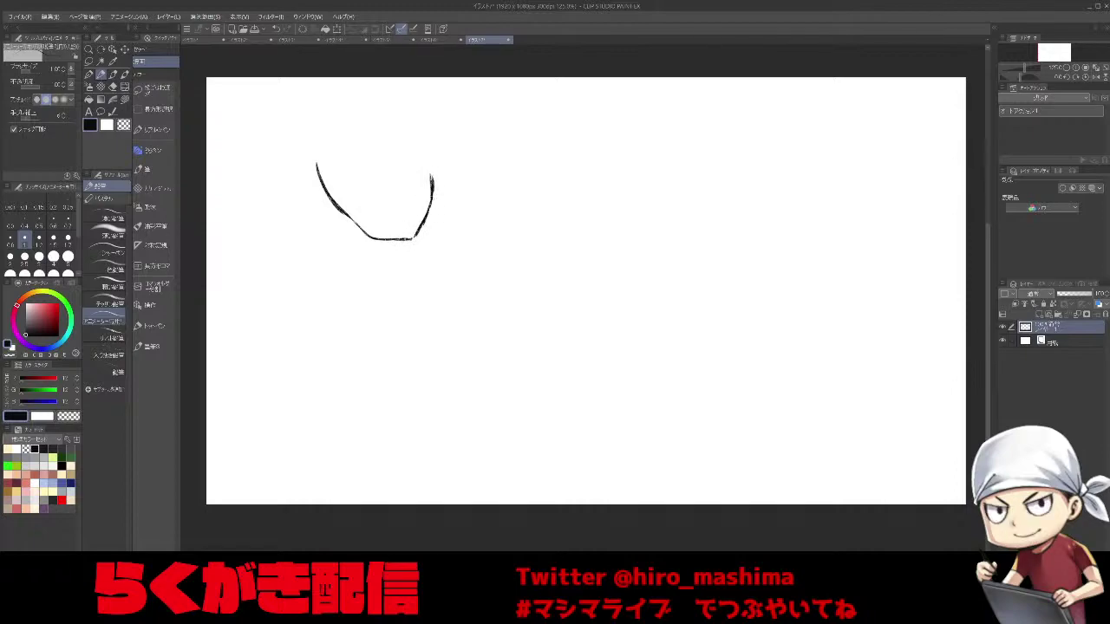
Draw the curved upper lash line of the new face's left eye, starting from the longer cheek line.
{"action": "left_click_drag", "start_coordinate": [346, 215], "coordinate": [376, 200]}
{"action": "key", "text": "^"}
{"action": "key", "text": "^"}
{"action": "left_click_drag", "start_coordinate": [476, 124], "coordinate": [486, 367]}
{"action": "key", "text": "^"}
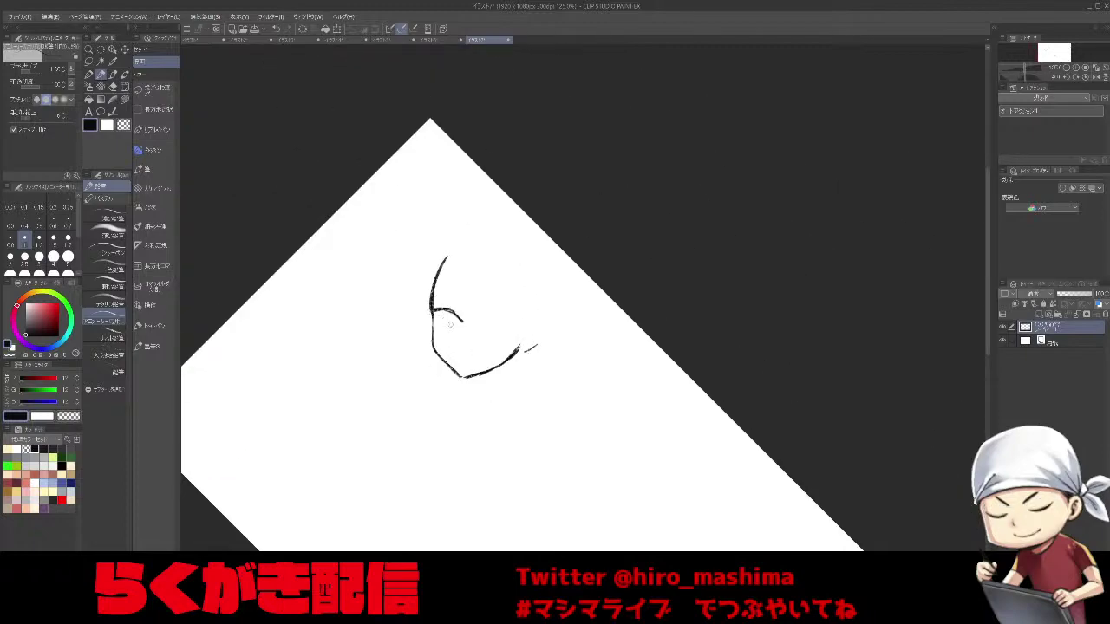
Sketch the left eye's iris and lower lid with a finer pencil size, undoing the unwanted strokes.
{"action": "scroll", "coordinate": [474, 303], "scroll_direction": "up", "scroll_amount": 1}
{"action": "mouse_move", "coordinate": [474, 301]}
{"action": "left_mouse_down"}
{"action": "mouse_move", "coordinate": [488, 282]}
{"action": "mouse_move", "coordinate": [452, 310]}
{"action": "left_mouse_up"}
{"action": "key", "text": "ctrl+z"}
{"action": "key", "text": "ctrl+z"}
{"action": "key", "text": "bracketleft"}
{"action": "key", "text": "bracketleft"}
{"action": "key", "text": "bracketleft"}
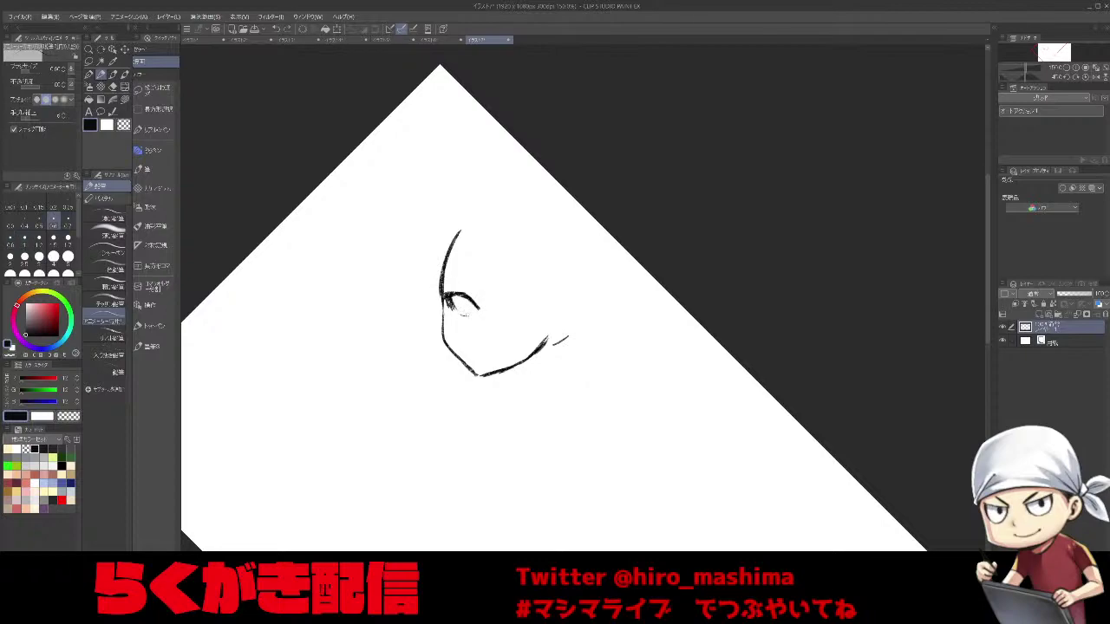
{"action": "left_click_drag", "start_coordinate": [464, 298], "coordinate": [467, 314]}
Draw the new face's right eye with an arched upper lash line and iris, undoing the stray stroke.
{"action": "key", "text": "minus"}
{"action": "key", "text": "minus"}
{"action": "mouse_move", "coordinate": [539, 325]}
{"action": "left_mouse_down"}
{"action": "mouse_move", "coordinate": [523, 340]}
{"action": "mouse_move", "coordinate": [553, 335]}
{"action": "mouse_move", "coordinate": [547, 345]}
{"action": "mouse_move", "coordinate": [515, 353]}
{"action": "mouse_move", "coordinate": [542, 354]}
{"action": "left_mouse_up"}
{"action": "key", "text": "bracketright"}
{"action": "key", "text": "bracketright"}
{"action": "key", "text": "bracketleft"}
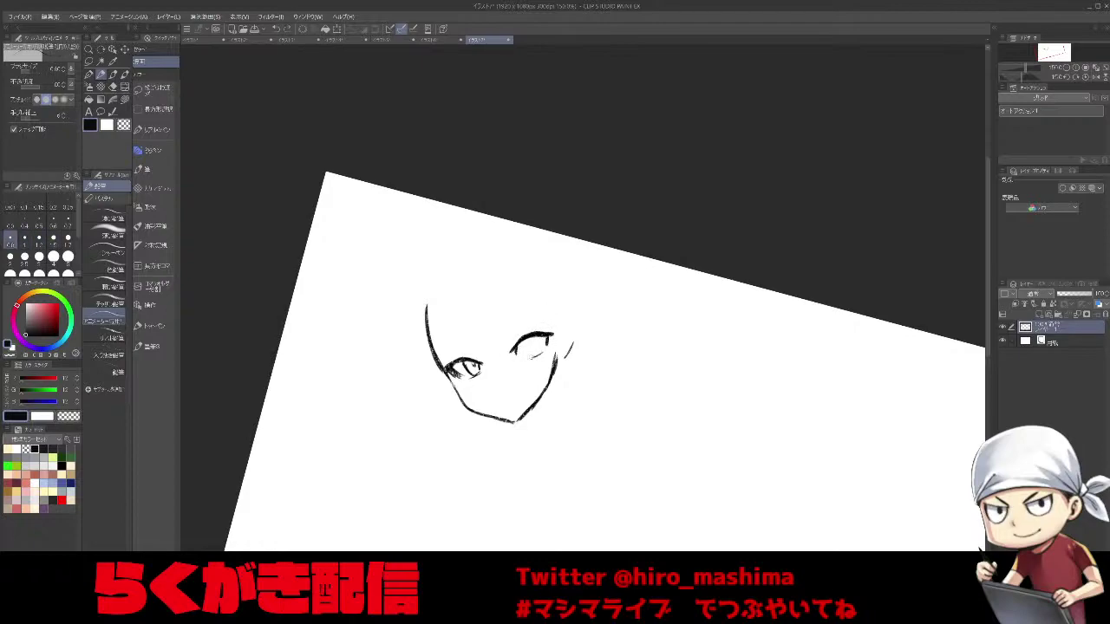
{"action": "key", "text": "ctrl+z"}
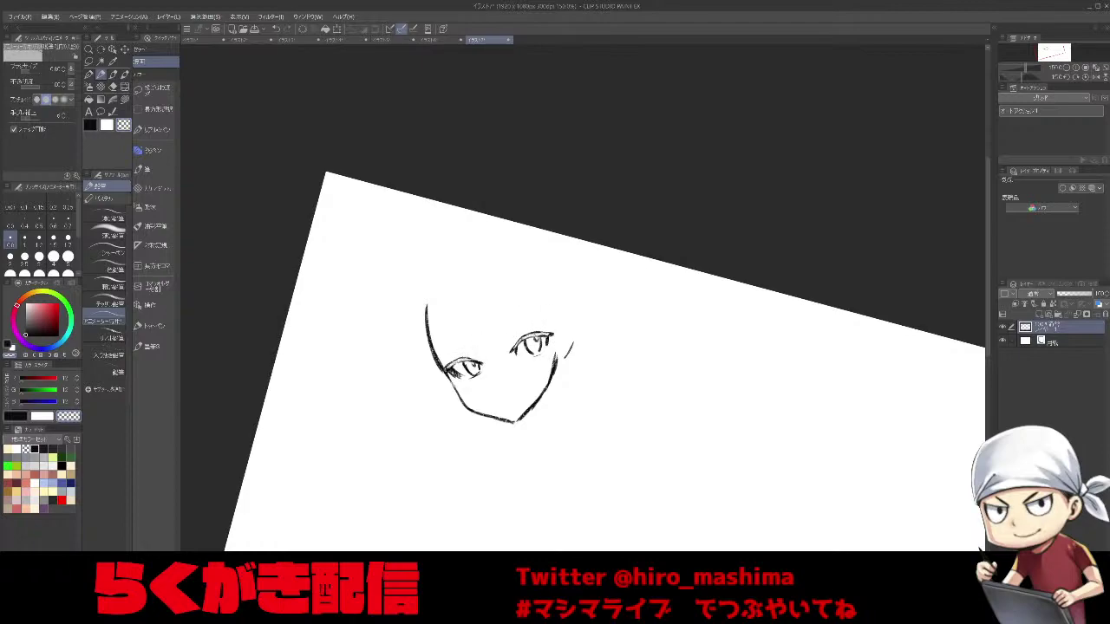
Refine the outer corners and lashes of both eyes, alternating between black and the transparent colour.
{"action": "left_click_drag", "start_coordinate": [447, 371], "coordinate": [458, 376]}
{"action": "key", "text": "c"}
{"action": "left_click_drag", "start_coordinate": [553, 334], "coordinate": [544, 345]}
{"action": "key", "text": "c"}
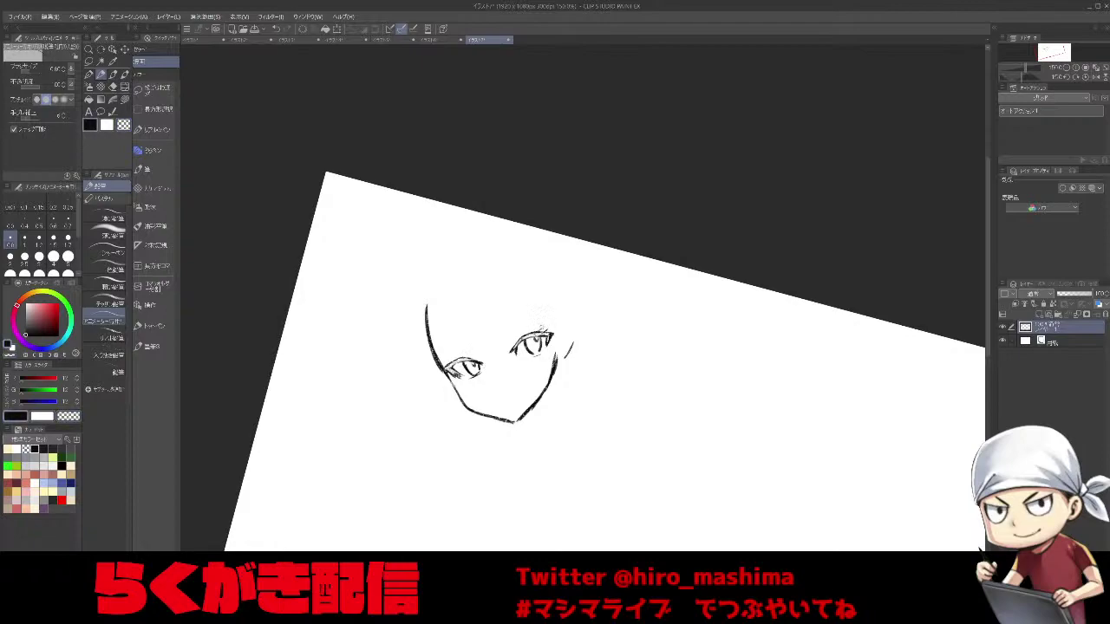
{"action": "left_click_drag", "start_coordinate": [448, 357], "coordinate": [457, 365]}
{"action": "left_click_drag", "start_coordinate": [549, 341], "coordinate": [545, 351]}
Add thin brow lines above both eyes and a small nose mark on the new face.
{"action": "left_click_drag", "start_coordinate": [495, 384], "coordinate": [488, 350]}
{"action": "key", "text": "minus"}
{"action": "key", "text": "minus"}
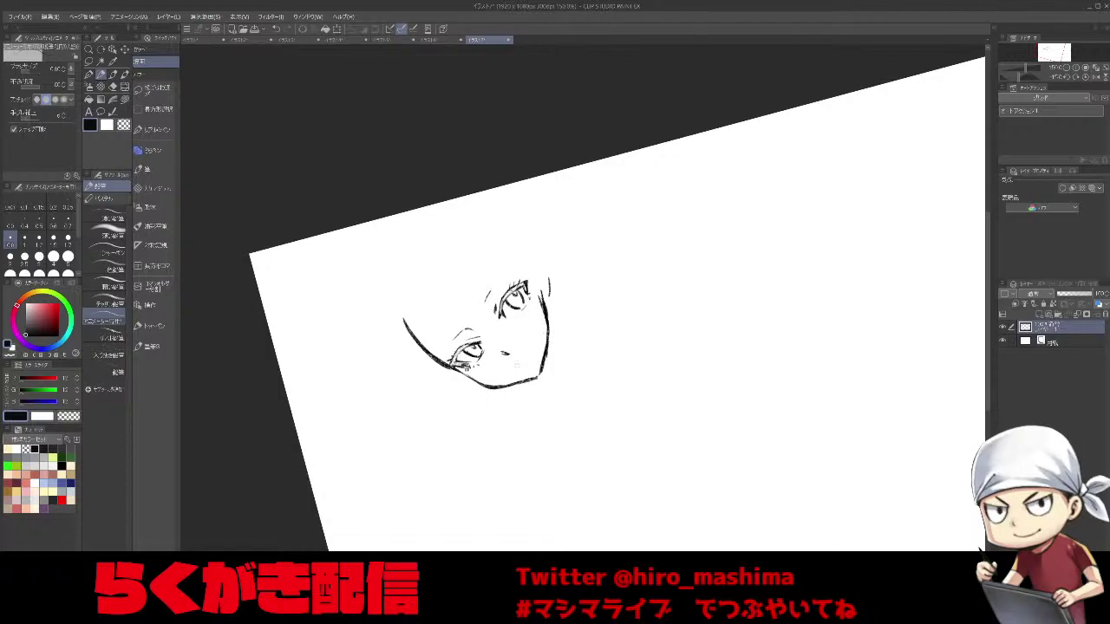
Draw a small, faintly smiling mouth just above the new face's chin.
{"action": "left_click_drag", "start_coordinate": [530, 352], "coordinate": [514, 372]}
{"action": "key", "text": "asciicircum"}
{"action": "key", "text": "asciicircum"}
{"action": "key", "text": "ctrl+minus"}
{"action": "key", "text": "asciicircum"}
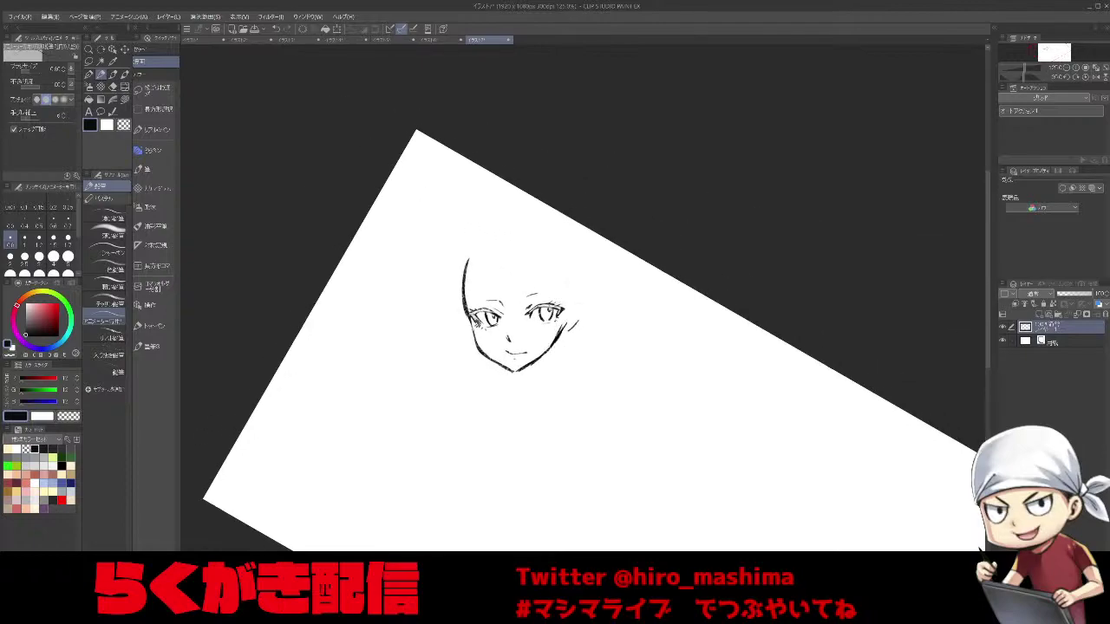
{"action": "key", "text": "ctrl+minus"}
{"action": "key", "text": "ctrl+plus"}
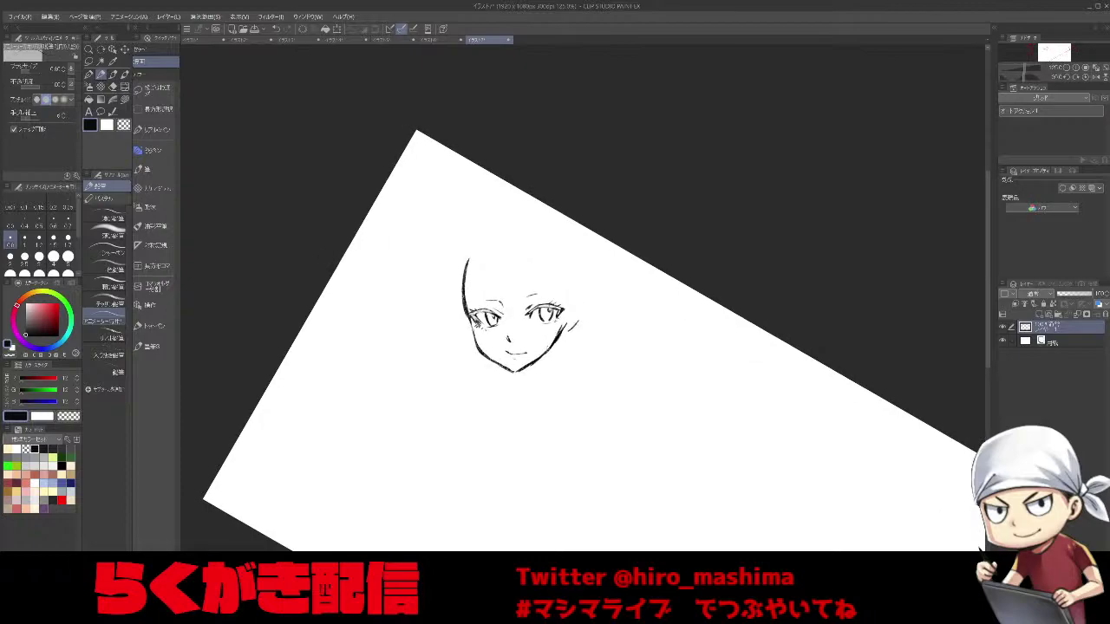
Draw long pointed bangs falling across the forehead and between the eyes, redrawing the stray stroke near the left eye.
{"action": "left_click_drag", "start_coordinate": [486, 258], "coordinate": [499, 303]}
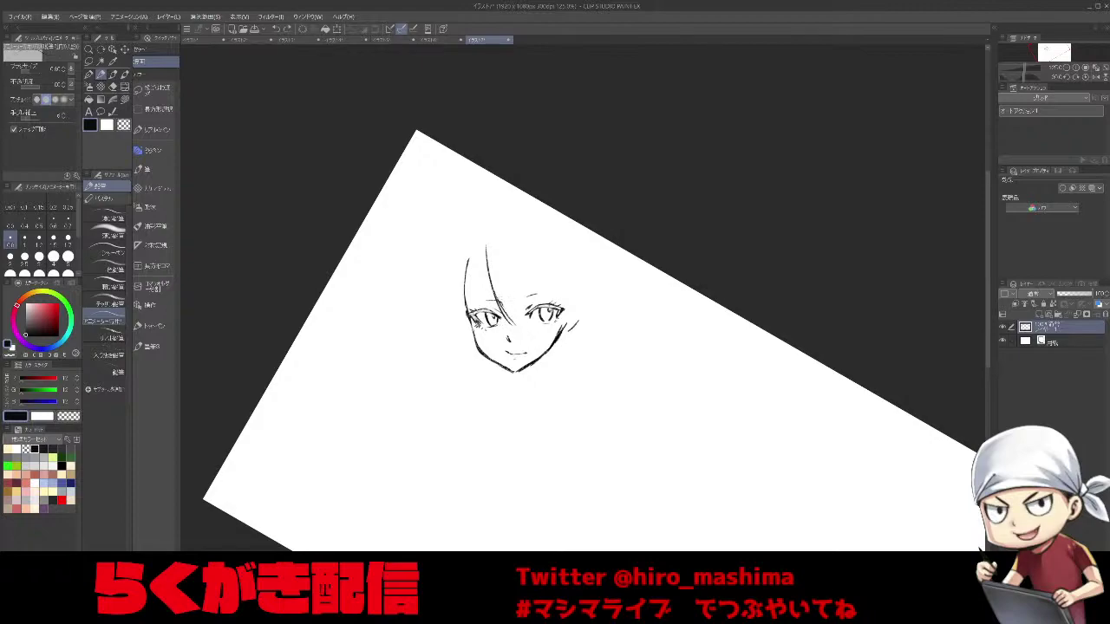
{"action": "left_click_drag", "start_coordinate": [507, 309], "coordinate": [534, 334]}
{"action": "left_click_drag", "start_coordinate": [521, 255], "coordinate": [526, 314]}
{"action": "left_click_drag", "start_coordinate": [515, 246], "coordinate": [526, 313]}
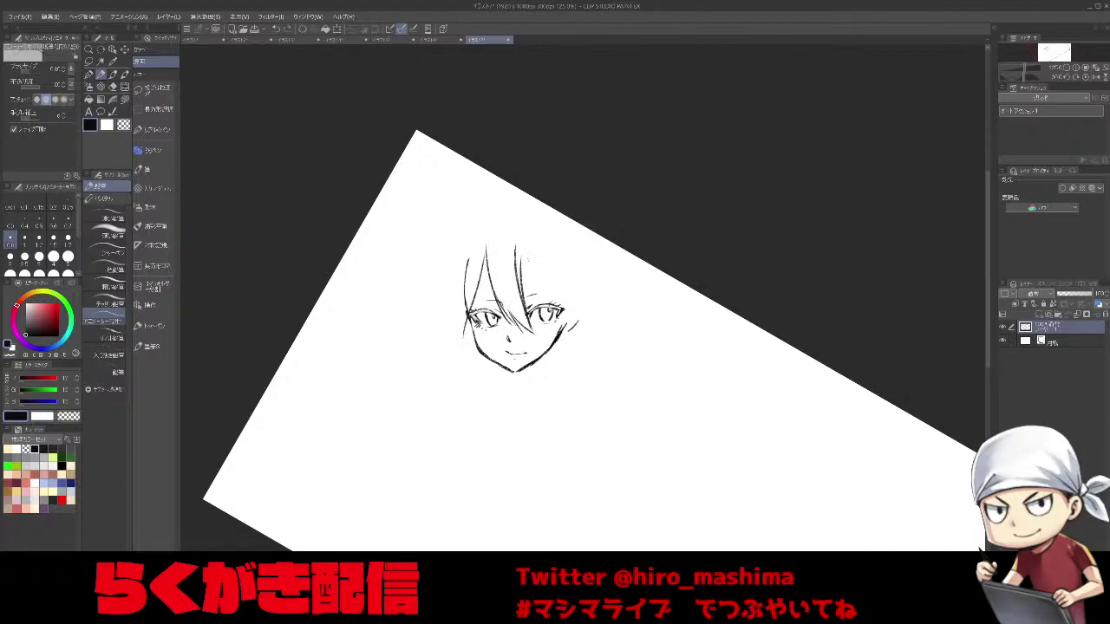
{"action": "left_click_drag", "start_coordinate": [488, 269], "coordinate": [473, 310]}
{"action": "key", "text": "ctrl+z"}
{"action": "left_click_drag", "start_coordinate": [488, 269], "coordinate": [471, 314]}
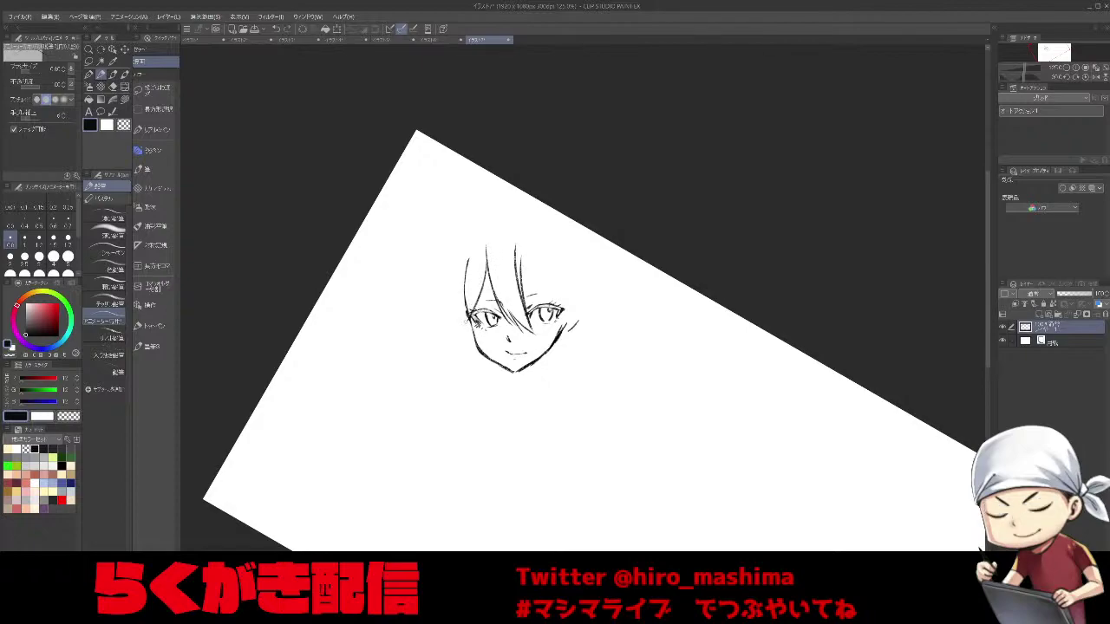
{"action": "left_click_drag", "start_coordinate": [523, 253], "coordinate": [553, 302]}
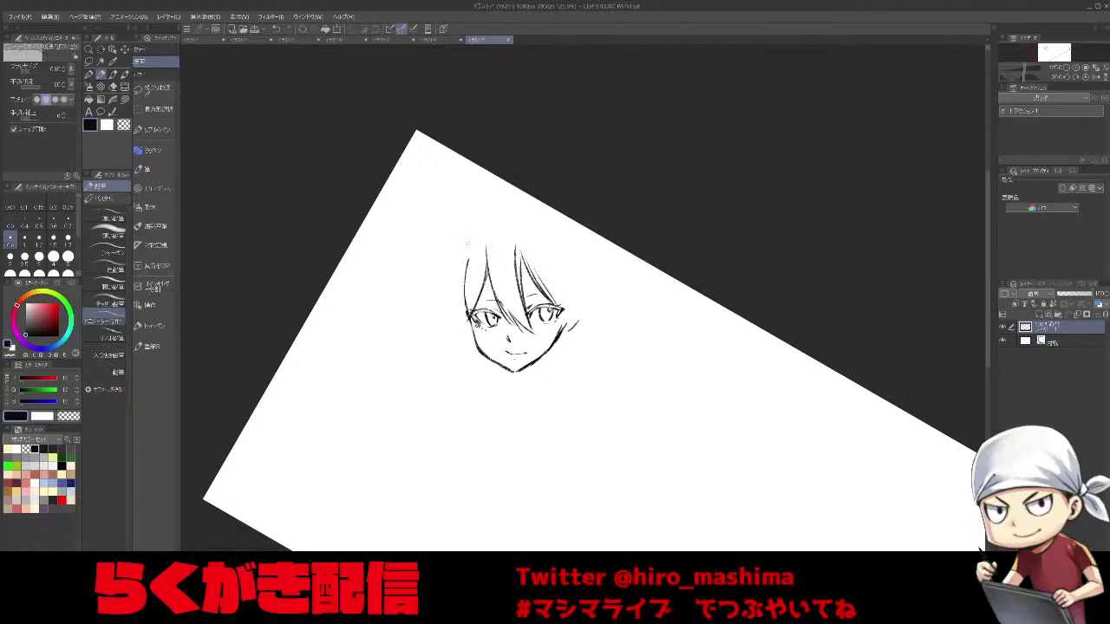
Frame both sides of the face with long side locks using brush size 1.2, undoing the strokes that miss.
{"action": "key", "text": "asciicircum"}
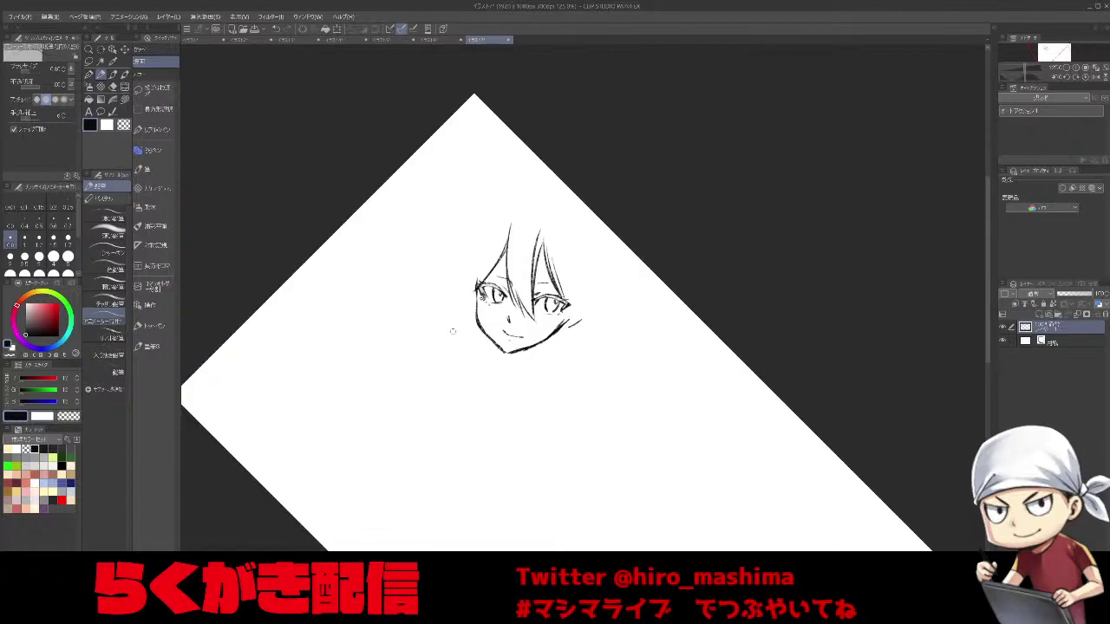
{"action": "key", "text": "minus"}
{"action": "mouse_move", "coordinate": [498, 240]}
{"action": "left_mouse_down"}
{"action": "mouse_move", "coordinate": [468, 294]}
{"action": "mouse_move", "coordinate": [473, 354]}
{"action": "left_mouse_up"}
{"action": "key", "text": "bracketright"}
{"action": "key", "text": "bracketright"}
{"action": "left_click_drag", "start_coordinate": [474, 310], "coordinate": [467, 401]}
{"action": "key", "text": "ctrl+z"}
{"action": "key", "text": "ctrl+z"}
{"action": "left_click_drag", "start_coordinate": [552, 267], "coordinate": [559, 364]}
{"action": "key", "text": "ctrl+z"}
{"action": "mouse_move", "coordinate": [556, 260]}
{"action": "left_mouse_down"}
{"action": "mouse_move", "coordinate": [561, 360]}
{"action": "mouse_move", "coordinate": [571, 356]}
{"action": "mouse_move", "coordinate": [565, 334]}
{"action": "mouse_move", "coordinate": [562, 359]}
{"action": "left_mouse_up"}
{"action": "key", "text": "ctrl+z"}
{"action": "key", "text": "ctrl+z"}
{"action": "key", "text": "ctrl+z"}
{"action": "left_click_drag", "start_coordinate": [573, 306], "coordinate": [571, 328]}
{"action": "left_click_drag", "start_coordinate": [457, 241], "coordinate": [460, 329]}
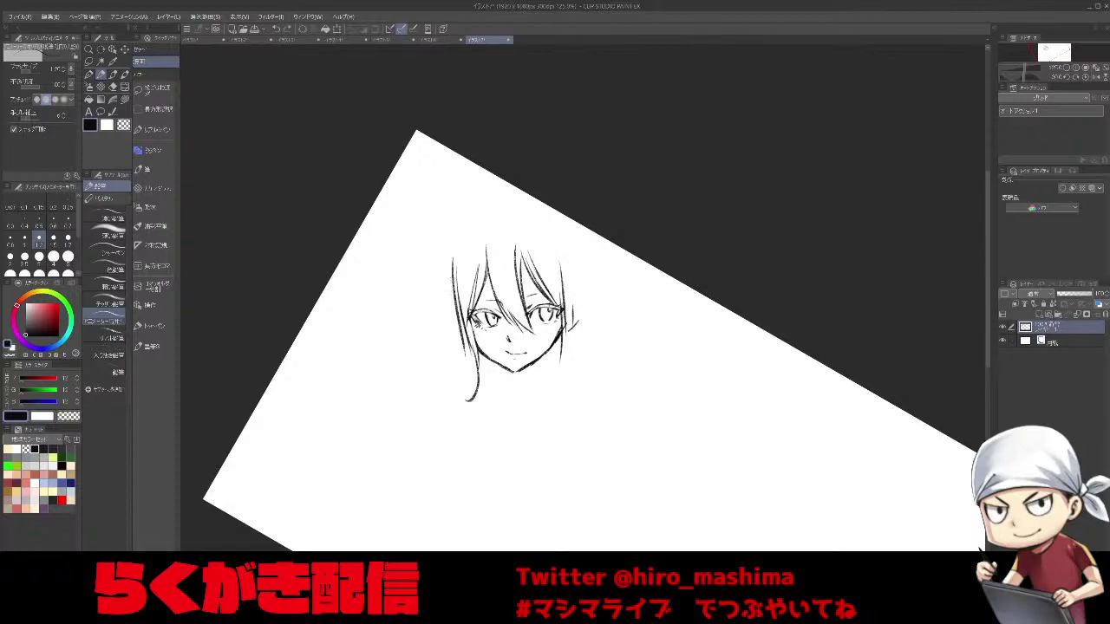
Draw scalloped wing-like ornaments on both sides of the head and the crown outline with a large curled ahoge, undoing stray strokes.
{"action": "left_click_drag", "start_coordinate": [439, 346], "coordinate": [465, 335]}
{"action": "left_click_drag", "start_coordinate": [563, 250], "coordinate": [573, 357]}
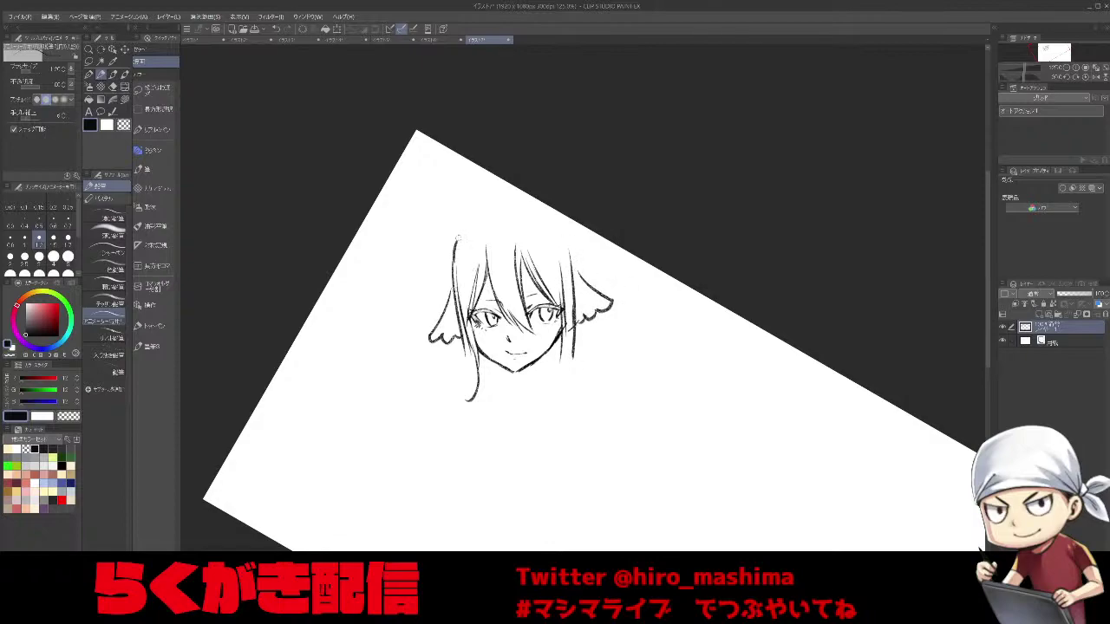
{"action": "mouse_move", "coordinate": [453, 274]}
{"action": "left_mouse_down"}
{"action": "mouse_move", "coordinate": [486, 216]}
{"action": "mouse_move", "coordinate": [481, 202]}
{"action": "mouse_move", "coordinate": [445, 203]}
{"action": "left_mouse_up"}
{"action": "key", "text": "ctrl+z"}
{"action": "mouse_move", "coordinate": [472, 196]}
{"action": "left_mouse_down"}
{"action": "mouse_move", "coordinate": [435, 217]}
{"action": "mouse_move", "coordinate": [477, 177]}
{"action": "mouse_move", "coordinate": [503, 201]}
{"action": "left_mouse_up"}
{"action": "key", "text": "ctrl+z"}
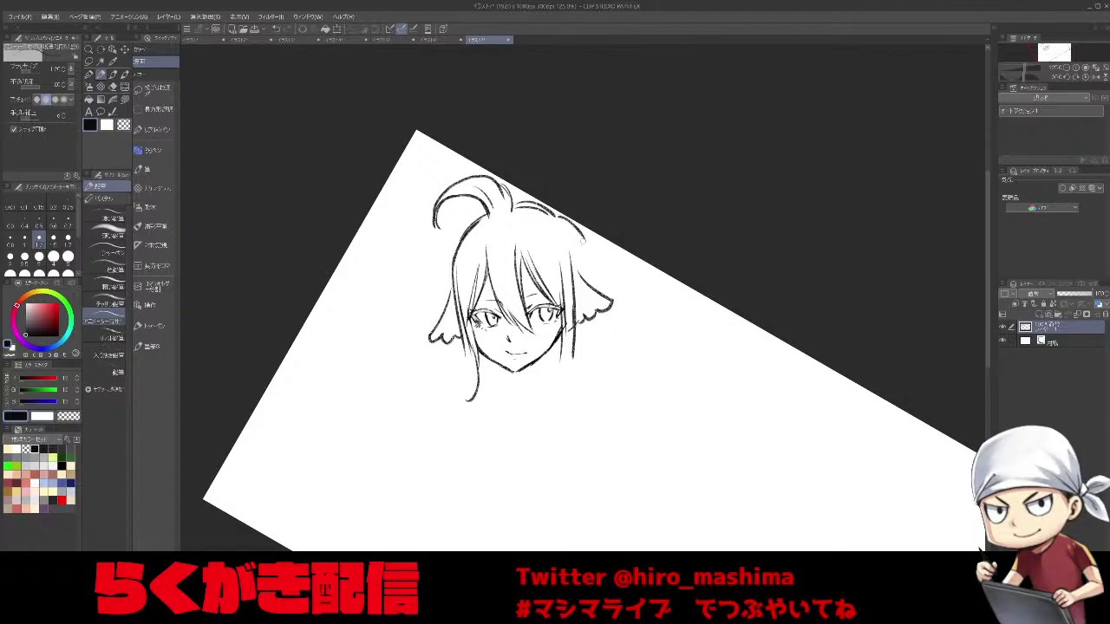
Draw the neck below the chin, extend the side locks downward, and add the collarbone lines.
{"action": "mouse_move", "coordinate": [547, 371]}
{"action": "left_mouse_down"}
{"action": "mouse_move", "coordinate": [544, 392]}
{"action": "mouse_move", "coordinate": [505, 383]}
{"action": "mouse_move", "coordinate": [477, 398]}
{"action": "left_mouse_up"}
{"action": "left_click_drag", "start_coordinate": [487, 359], "coordinate": [483, 392]}
{"action": "left_click_drag", "start_coordinate": [561, 333], "coordinate": [561, 381]}
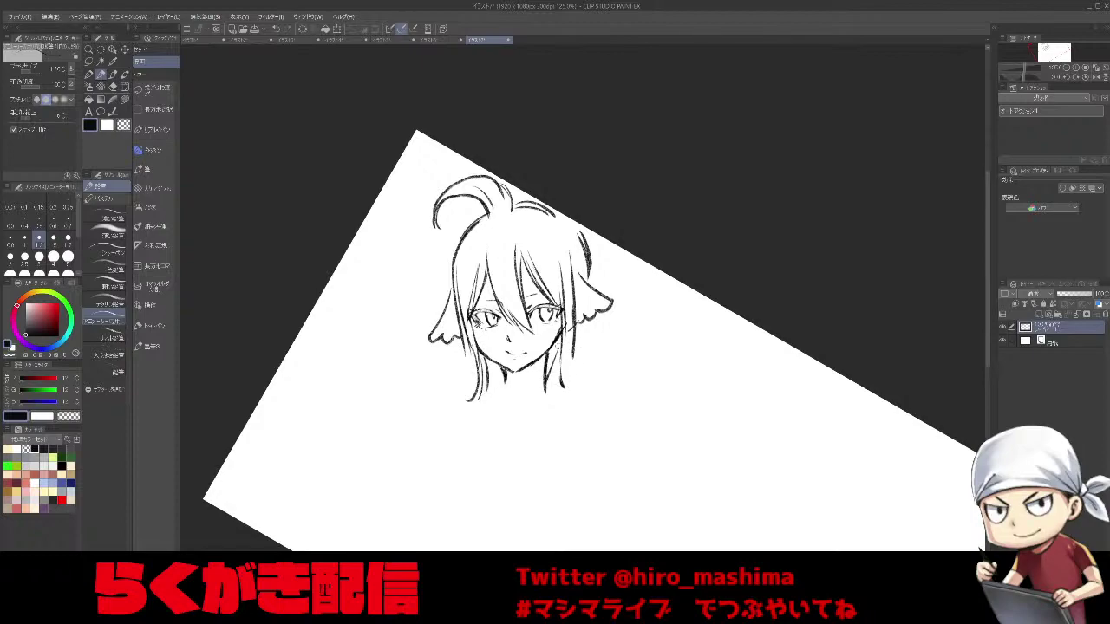
{"action": "key", "text": "minus"}
{"action": "left_click_drag", "start_coordinate": [479, 396], "coordinate": [487, 423]}
{"action": "key", "text": "ctrl+minus"}
{"action": "mouse_move", "coordinate": [589, 334]}
{"action": "left_mouse_down"}
{"action": "mouse_move", "coordinate": [576, 317]}
{"action": "mouse_move", "coordinate": [567, 335]}
{"action": "mouse_move", "coordinate": [503, 341]}
{"action": "mouse_move", "coordinate": [507, 359]}
{"action": "mouse_move", "coordinate": [521, 362]}
{"action": "left_mouse_up"}
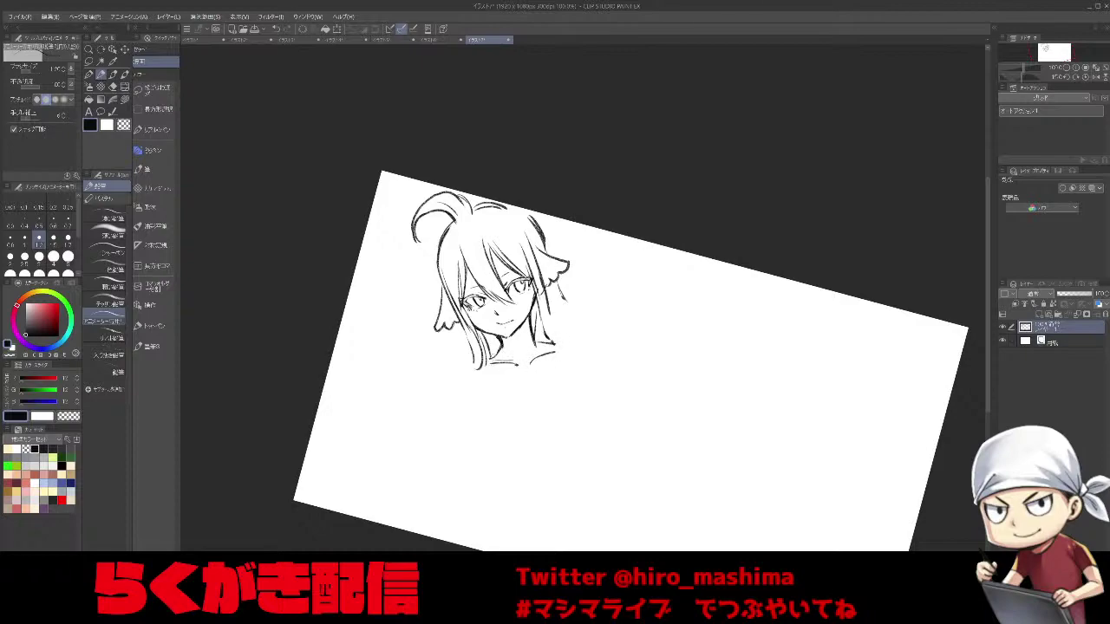
Sketch the sloping shoulders and a frilled collar with a narrow ribbon tied at the throat, undoing the misplaced stroke.
{"action": "key", "text": "asciicircum"}
{"action": "left_click_drag", "start_coordinate": [544, 353], "coordinate": [552, 388]}
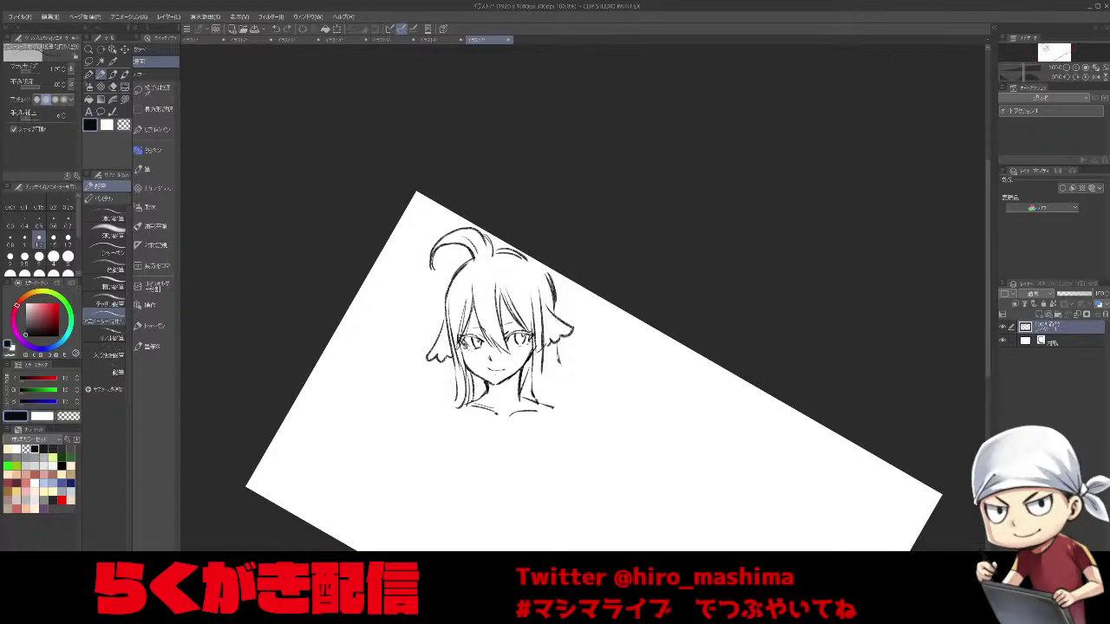
{"action": "left_click_drag", "start_coordinate": [486, 375], "coordinate": [481, 354]}
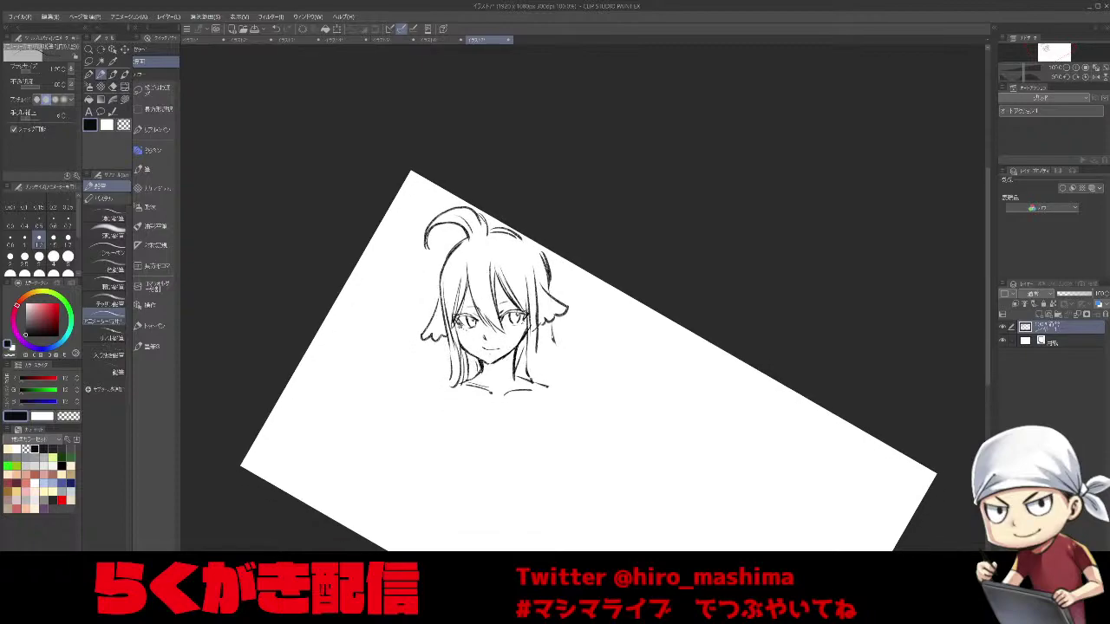
{"action": "scroll", "coordinate": [590, 365], "scroll_direction": "down", "scroll_amount": 1}
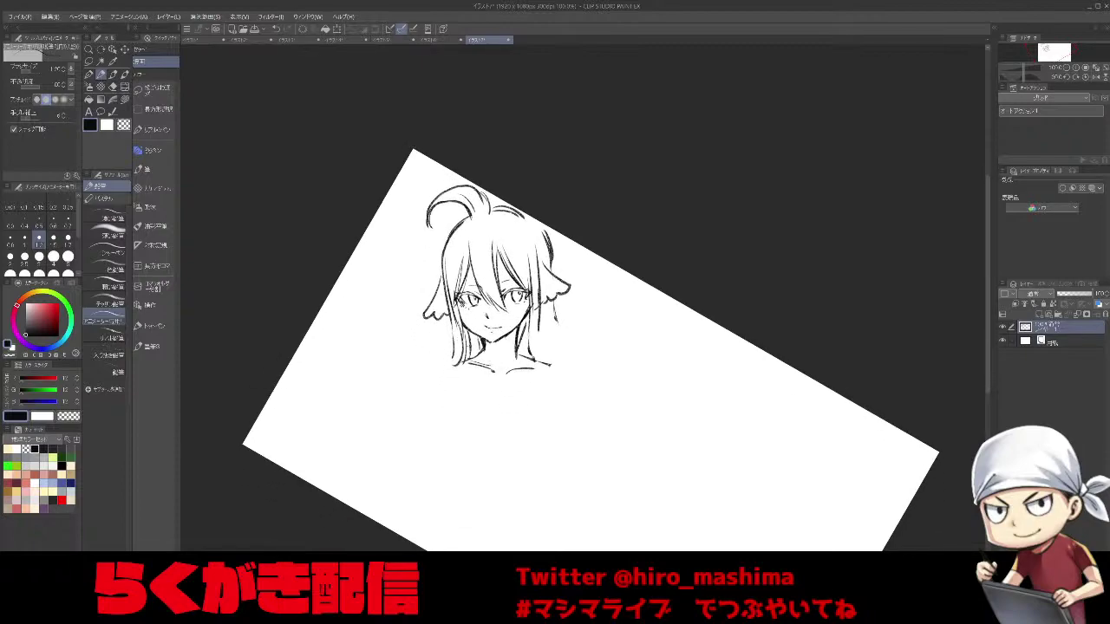
{"action": "left_click_drag", "start_coordinate": [550, 364], "coordinate": [558, 367]}
{"action": "left_click_drag", "start_coordinate": [483, 368], "coordinate": [481, 387]}
{"action": "mouse_move", "coordinate": [474, 367]}
{"action": "left_mouse_down"}
{"action": "mouse_move", "coordinate": [484, 380]}
{"action": "mouse_move", "coordinate": [476, 363]}
{"action": "left_mouse_up"}
{"action": "mouse_move", "coordinate": [508, 373]}
{"action": "left_mouse_down"}
{"action": "mouse_move", "coordinate": [516, 357]}
{"action": "mouse_move", "coordinate": [488, 376]}
{"action": "left_mouse_up"}
{"action": "key", "text": "minus"}
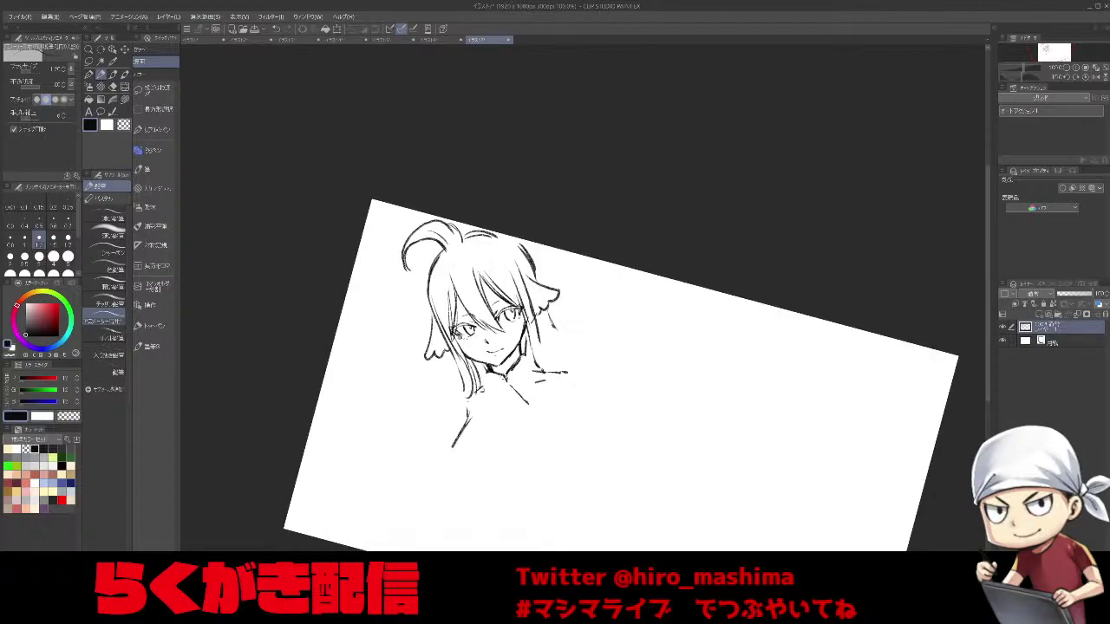
{"action": "mouse_move", "coordinate": [504, 381]}
{"action": "left_mouse_down"}
{"action": "mouse_move", "coordinate": [500, 407]}
{"action": "mouse_move", "coordinate": [513, 382]}
{"action": "mouse_move", "coordinate": [529, 394]}
{"action": "mouse_move", "coordinate": [519, 425]}
{"action": "left_mouse_up"}
{"action": "key", "text": "ctrl+z"}
{"action": "key", "text": "^"}
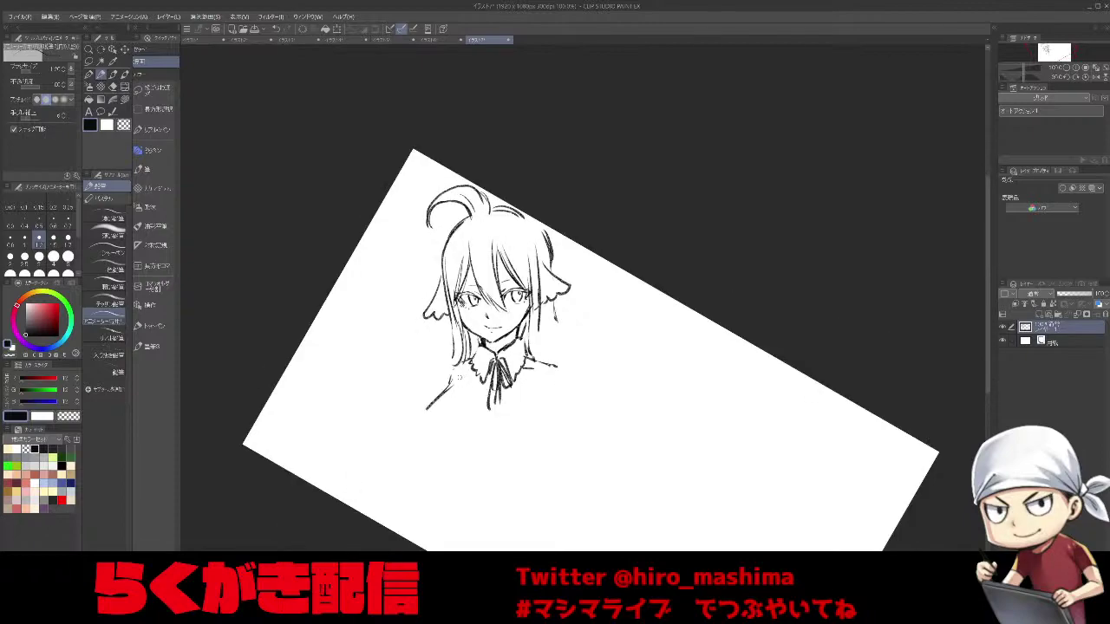
Draw the chest folds and both upper arms, with crossed bands around the right-hand sleeve.
{"action": "left_click_drag", "start_coordinate": [427, 408], "coordinate": [436, 455]}
{"action": "mouse_move", "coordinate": [556, 373]}
{"action": "left_mouse_down"}
{"action": "mouse_move", "coordinate": [540, 411]}
{"action": "mouse_move", "coordinate": [532, 383]}
{"action": "mouse_move", "coordinate": [469, 389]}
{"action": "mouse_move", "coordinate": [474, 432]}
{"action": "left_mouse_up"}
{"action": "mouse_move", "coordinate": [546, 343]}
{"action": "left_mouse_down"}
{"action": "mouse_move", "coordinate": [568, 373]}
{"action": "mouse_move", "coordinate": [567, 403]}
{"action": "left_mouse_up"}
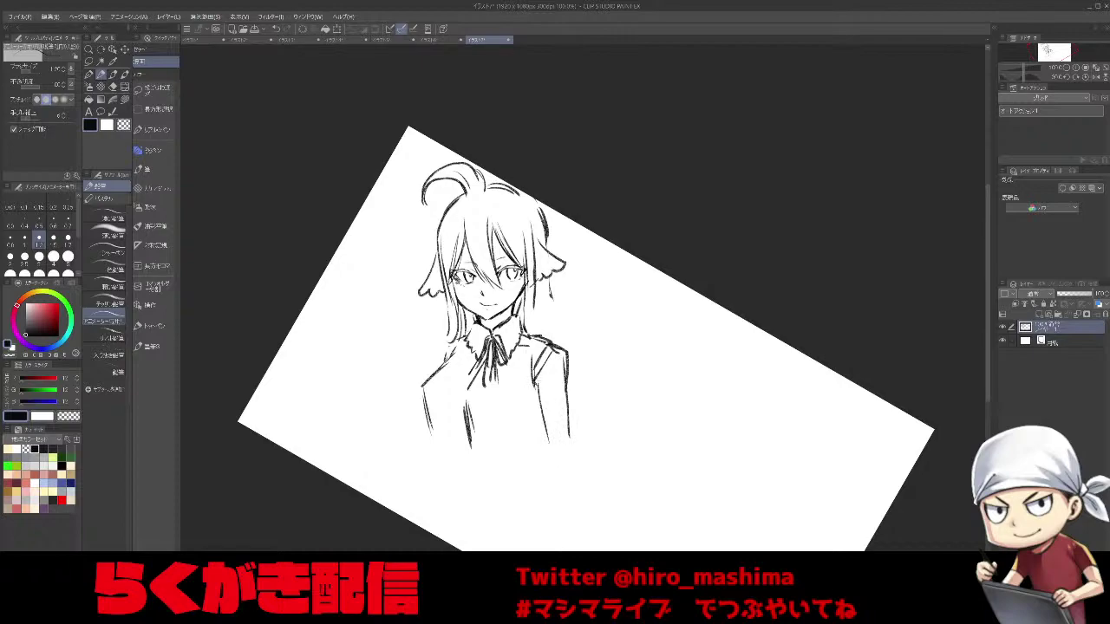
{"action": "key", "text": "ctrl+z"}
{"action": "left_click_drag", "start_coordinate": [538, 385], "coordinate": [557, 470]}
{"action": "left_click_drag", "start_coordinate": [544, 433], "coordinate": [568, 424]}
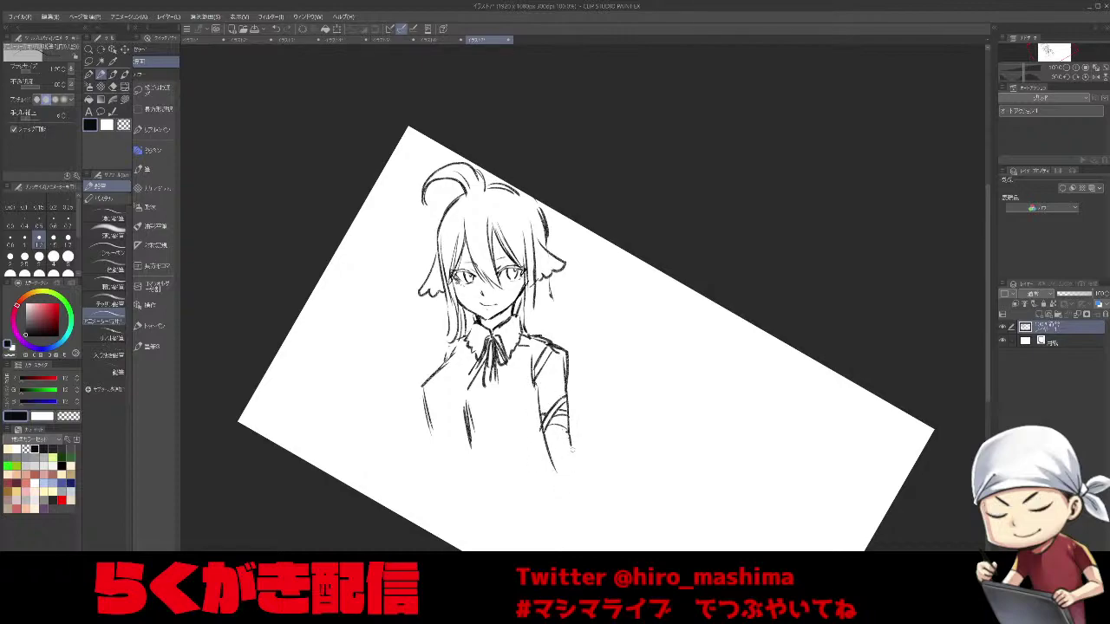
Draw the sleeve cuff and extend the right-hand forearm outward into an open hand with spread fingers.
{"action": "key", "text": "asciicircum"}
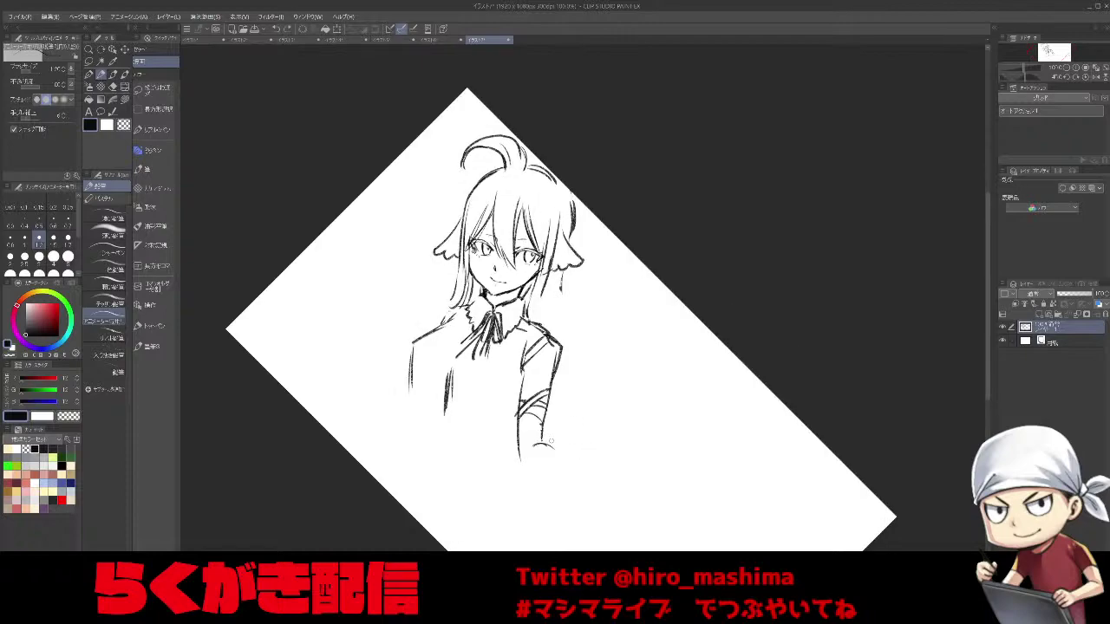
{"action": "scroll", "coordinate": [537, 449], "scroll_direction": "down", "scroll_amount": 1}
{"action": "left_click_drag", "start_coordinate": [536, 443], "coordinate": [548, 438]}
{"action": "mouse_move", "coordinate": [578, 449]}
{"action": "left_mouse_down"}
{"action": "mouse_move", "coordinate": [590, 367]}
{"action": "mouse_move", "coordinate": [580, 368]}
{"action": "left_mouse_up"}
{"action": "scroll", "coordinate": [589, 367], "scroll_direction": "up", "scroll_amount": 1}
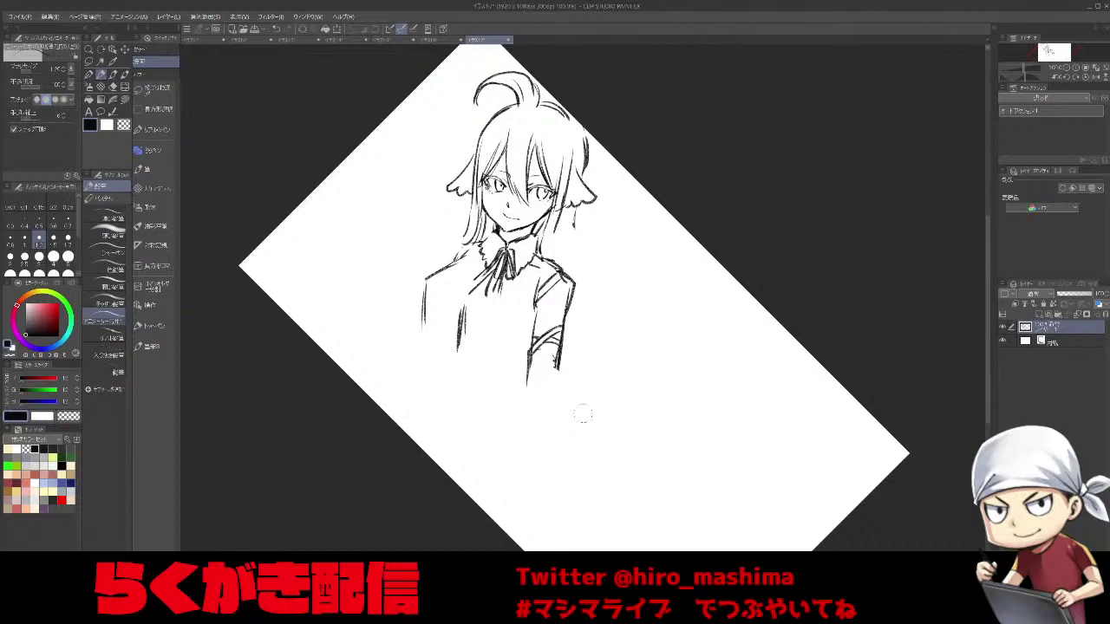
{"action": "mouse_move", "coordinate": [560, 361]}
{"action": "left_mouse_down"}
{"action": "mouse_move", "coordinate": [550, 372]}
{"action": "mouse_move", "coordinate": [584, 444]}
{"action": "mouse_move", "coordinate": [612, 454]}
{"action": "mouse_move", "coordinate": [586, 473]}
{"action": "mouse_move", "coordinate": [609, 489]}
{"action": "left_mouse_up"}
{"action": "key", "text": "minus"}
{"action": "key", "text": "minus"}
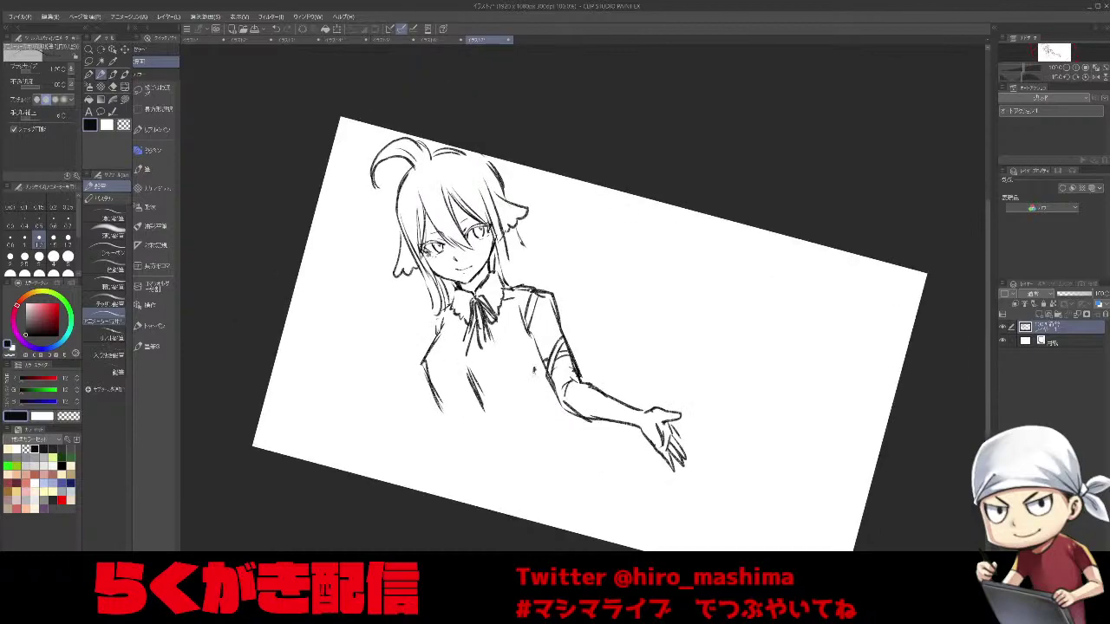
Draw the narrow waist and the vest's angular, pointed lower hem, undoing the strokes that do not fit.
{"action": "mouse_move", "coordinate": [442, 411]}
{"action": "left_mouse_down"}
{"action": "mouse_move", "coordinate": [451, 467]}
{"action": "mouse_move", "coordinate": [491, 508]}
{"action": "left_mouse_up"}
{"action": "left_click_drag", "start_coordinate": [447, 416], "coordinate": [463, 467]}
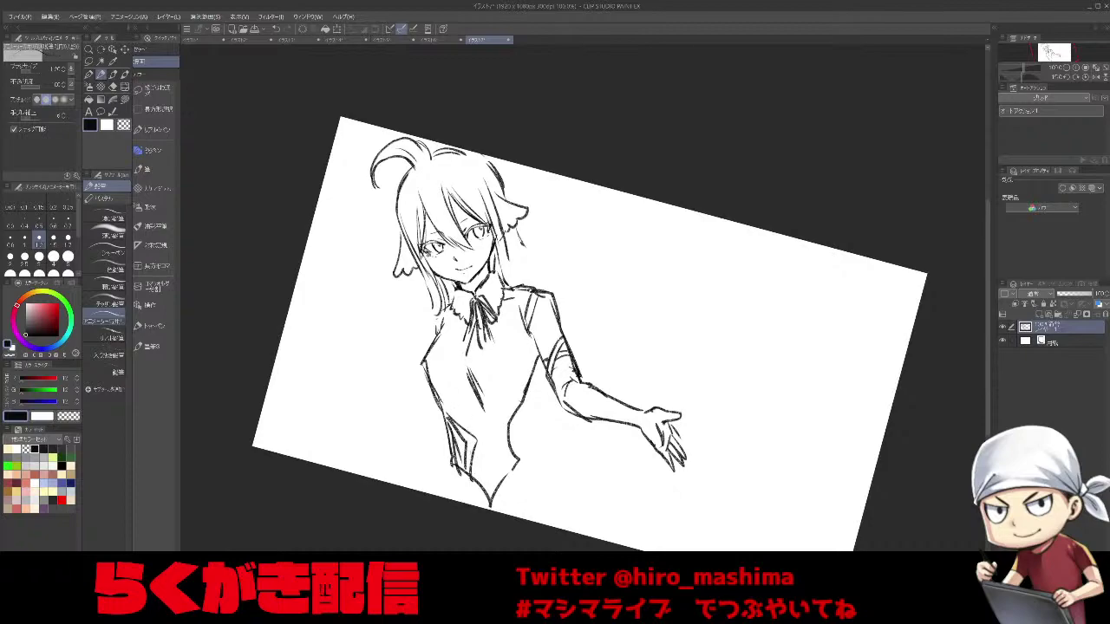
{"action": "key", "text": "ctrl+z"}
{"action": "key", "text": "ctrl+z"}
{"action": "key", "text": "ctrl+z"}
{"action": "key", "text": "ctrl+z"}
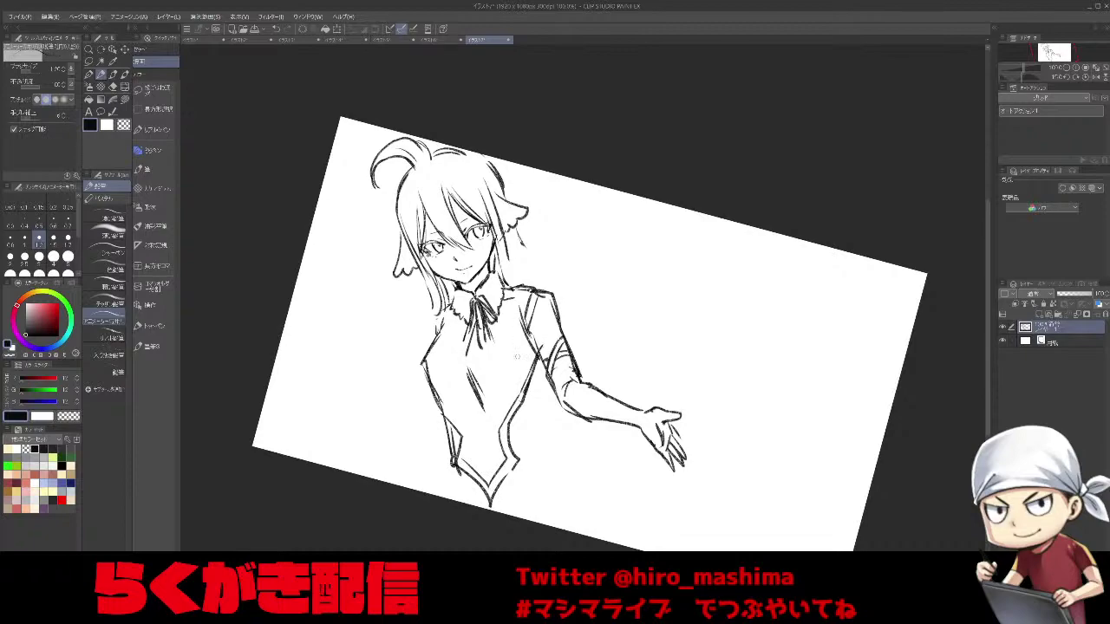
Add the vest's side flap, hip lines and left-hand arm, and draw long wavy hair flowing down behind that arm.
{"action": "left_click_drag", "start_coordinate": [517, 410], "coordinate": [562, 466]}
{"action": "mouse_move", "coordinate": [543, 362]}
{"action": "left_mouse_down"}
{"action": "mouse_move", "coordinate": [528, 441]}
{"action": "mouse_move", "coordinate": [586, 470]}
{"action": "mouse_move", "coordinate": [520, 477]}
{"action": "mouse_move", "coordinate": [658, 550]}
{"action": "left_mouse_up"}
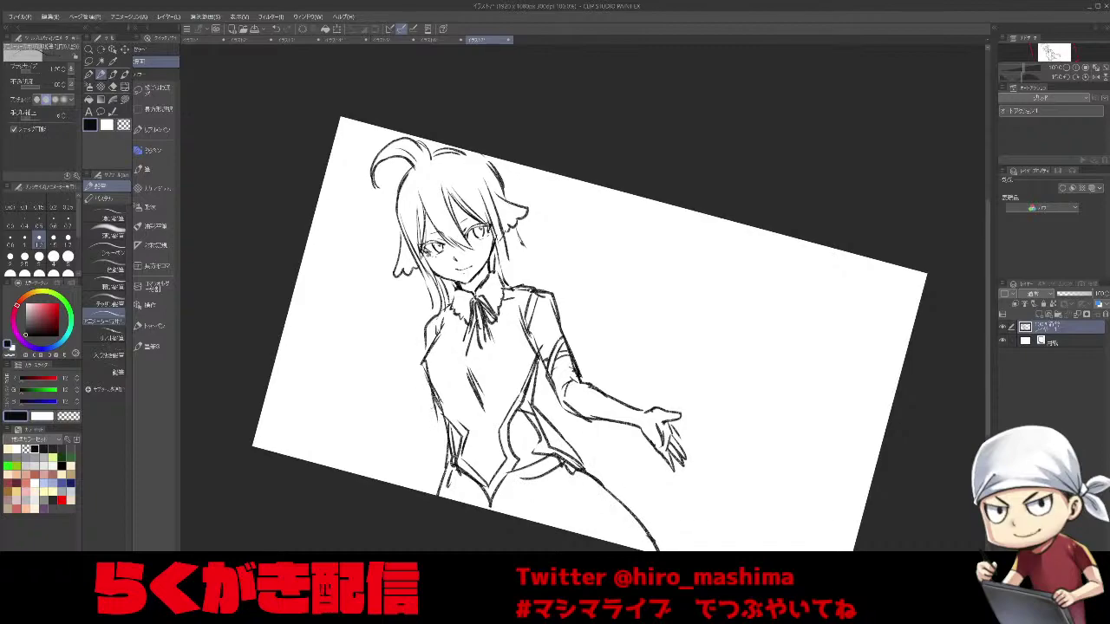
{"action": "mouse_move", "coordinate": [440, 456]}
{"action": "left_mouse_down"}
{"action": "mouse_move", "coordinate": [408, 482]}
{"action": "mouse_move", "coordinate": [379, 480]}
{"action": "left_mouse_up"}
{"action": "key", "text": "^"}
{"action": "left_click_drag", "start_coordinate": [446, 246], "coordinate": [388, 343]}
{"action": "left_click_drag", "start_coordinate": [423, 283], "coordinate": [392, 344]}
{"action": "mouse_move", "coordinate": [424, 284]}
{"action": "left_mouse_down"}
{"action": "mouse_move", "coordinate": [406, 307]}
{"action": "mouse_move", "coordinate": [417, 332]}
{"action": "mouse_move", "coordinate": [412, 372]}
{"action": "mouse_move", "coordinate": [330, 411]}
{"action": "left_mouse_up"}
Start the hair sweeping outward behind the right-hand shoulder with fine size 0.7 strands, and draw its outer curve at size 1.2.
{"action": "key", "text": "["}
{"action": "key", "text": "["}
{"action": "key", "text": "["}
{"action": "key", "text": "["}
{"action": "key", "text": "["}
{"action": "key", "text": "]"}
{"action": "key", "text": "]"}
{"action": "mouse_move", "coordinate": [533, 227]}
{"action": "left_mouse_down"}
{"action": "mouse_move", "coordinate": [551, 279]}
{"action": "mouse_move", "coordinate": [616, 332]}
{"action": "left_mouse_up"}
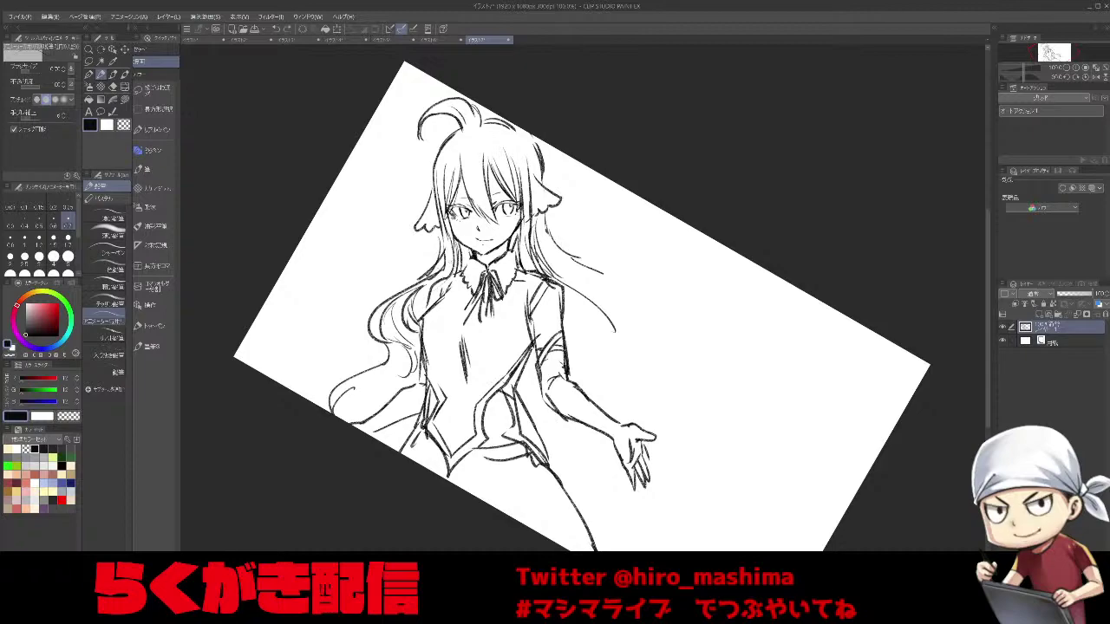
{"action": "left_click_drag", "start_coordinate": [546, 241], "coordinate": [579, 260]}
{"action": "left_click_drag", "start_coordinate": [571, 258], "coordinate": [630, 353]}
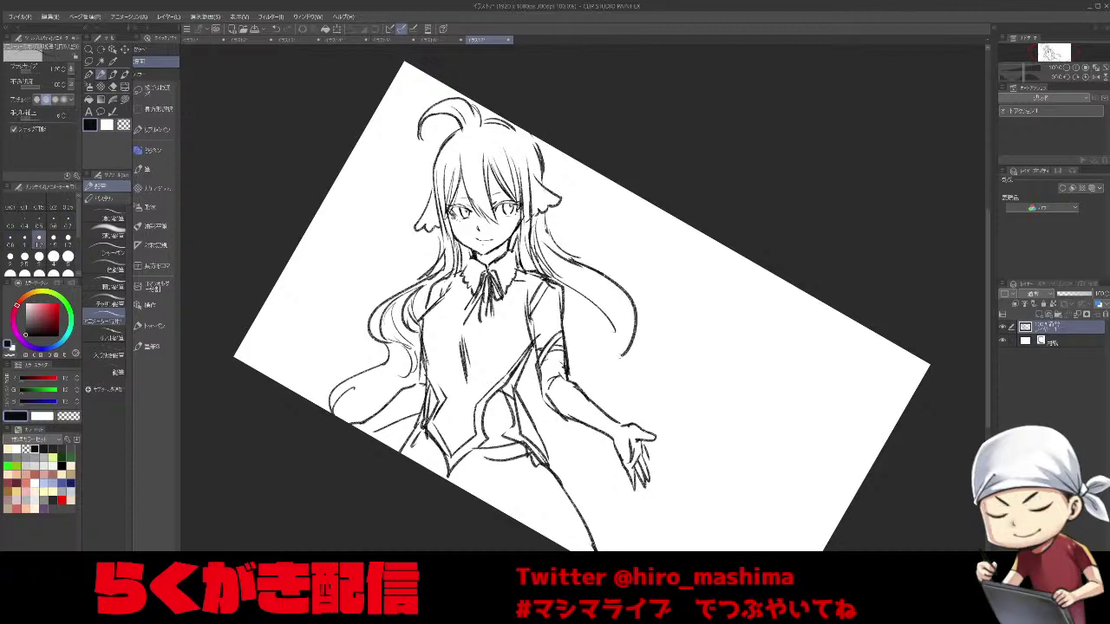
Extend the long wavy hair behind and below the outstretched arm with brush size 1.5, redrawing the strands that miss.
{"action": "key", "text": "bracketright"}
{"action": "key", "text": "bracketright"}
{"action": "key", "text": "bracketright"}
{"action": "key", "text": "bracketright"}
{"action": "key", "text": "ctrl+z"}
{"action": "mouse_move", "coordinate": [576, 260]}
{"action": "left_mouse_down"}
{"action": "mouse_move", "coordinate": [629, 350]}
{"action": "mouse_move", "coordinate": [602, 363]}
{"action": "left_mouse_up"}
{"action": "left_click_drag", "start_coordinate": [614, 331], "coordinate": [604, 362]}
{"action": "left_click_drag", "start_coordinate": [586, 298], "coordinate": [566, 344]}
{"action": "key", "text": "ctrl+z"}
{"action": "mouse_move", "coordinate": [587, 299]}
{"action": "left_mouse_down"}
{"action": "mouse_move", "coordinate": [566, 344]}
{"action": "mouse_move", "coordinate": [602, 395]}
{"action": "left_mouse_up"}
{"action": "mouse_move", "coordinate": [540, 374]}
{"action": "left_mouse_down"}
{"action": "mouse_move", "coordinate": [525, 416]}
{"action": "mouse_move", "coordinate": [534, 421]}
{"action": "left_mouse_up"}
{"action": "left_click_drag", "start_coordinate": [610, 357], "coordinate": [608, 404]}
{"action": "left_click_drag", "start_coordinate": [530, 417], "coordinate": [599, 525]}
{"action": "mouse_move", "coordinate": [668, 423]}
{"action": "left_mouse_down"}
{"action": "mouse_move", "coordinate": [660, 473]}
{"action": "mouse_move", "coordinate": [681, 531]}
{"action": "mouse_move", "coordinate": [650, 548]}
{"action": "mouse_move", "coordinate": [625, 550]}
{"action": "left_mouse_up"}
Finish the lower end of the flowing hair with overlapping curls near the page's lower edge.
{"action": "scroll", "coordinate": [648, 568], "scroll_direction": "down", "scroll_amount": 1}
{"action": "key", "text": "minus"}
{"action": "left_click_drag", "start_coordinate": [765, 494], "coordinate": [763, 416]}
{"action": "key", "text": "minus"}
{"action": "scroll", "coordinate": [744, 395], "scroll_direction": "up", "scroll_amount": 2}
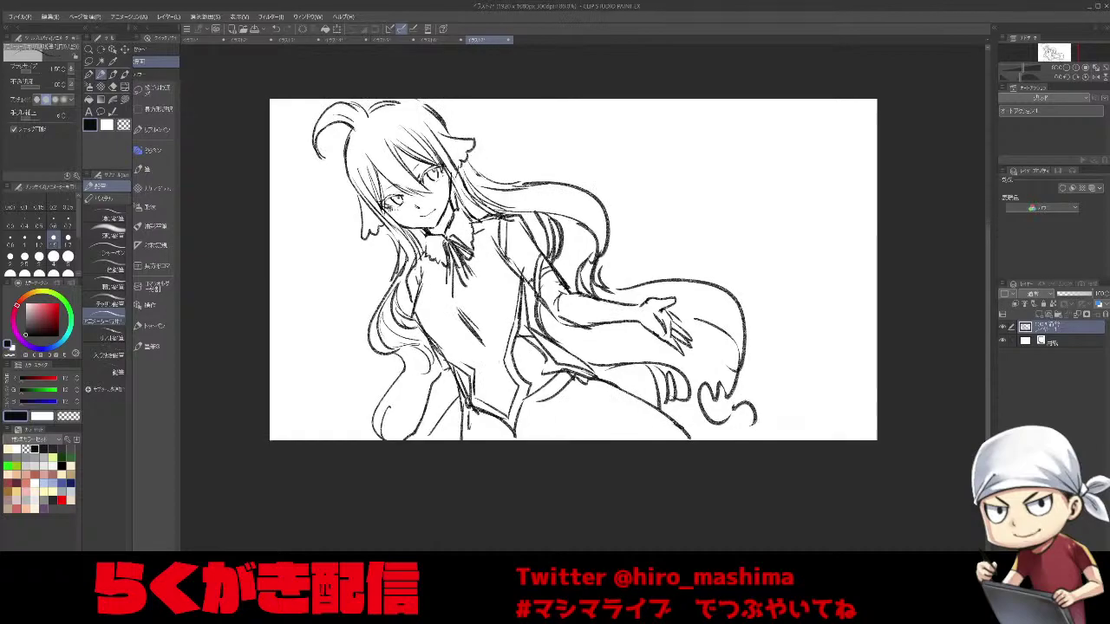
{"action": "left_click_drag", "start_coordinate": [740, 390], "coordinate": [773, 480]}
{"action": "mouse_move", "coordinate": [768, 434]}
{"action": "left_mouse_down"}
{"action": "mouse_move", "coordinate": [793, 410]}
{"action": "mouse_move", "coordinate": [782, 401]}
{"action": "left_mouse_up"}
{"action": "mouse_move", "coordinate": [768, 456]}
{"action": "left_mouse_down"}
{"action": "mouse_move", "coordinate": [826, 458]}
{"action": "mouse_move", "coordinate": [826, 510]}
{"action": "left_mouse_up"}
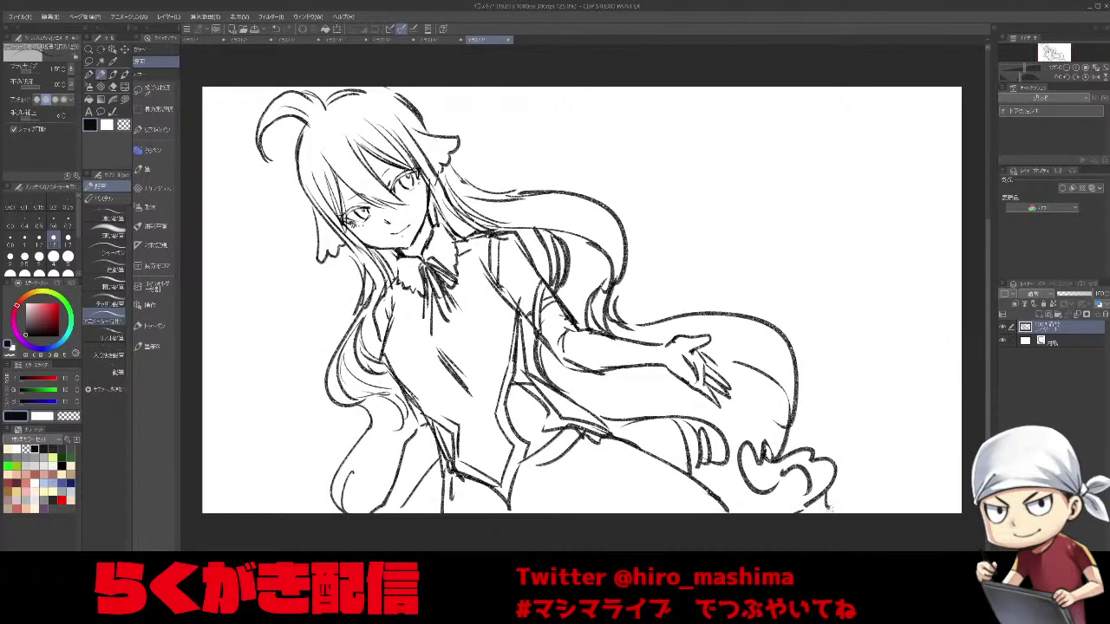
Turn the page view to portrait and transform the figure, rotating it upright, shrinking it, and moving it to the page's upper part.
{"action": "key", "text": "ctrl+minus"}
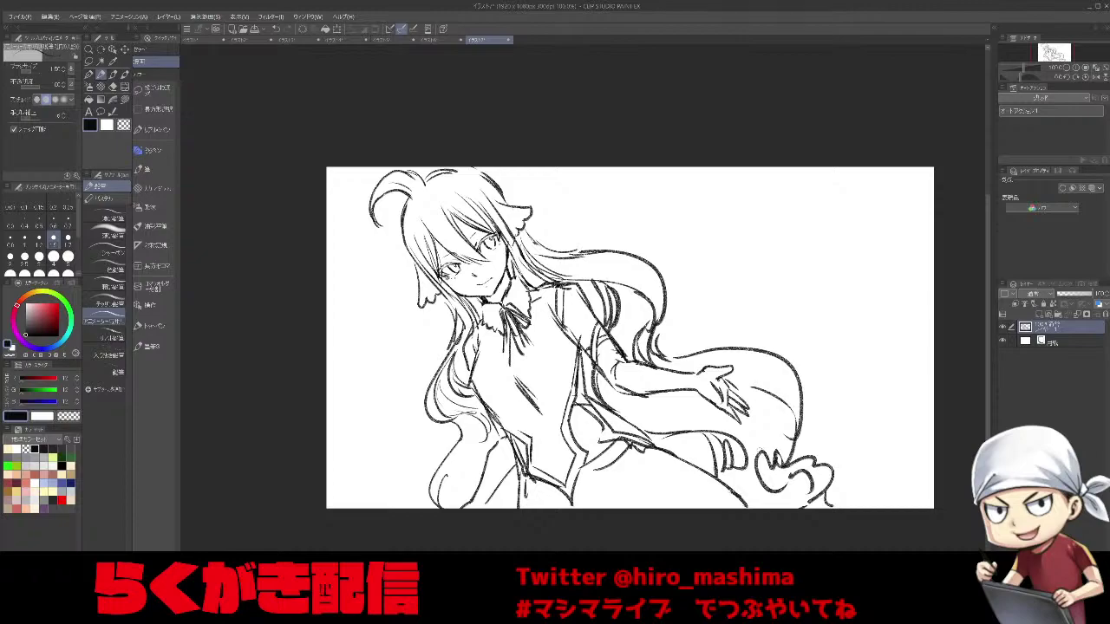
{"action": "key", "text": "ctrl+t"}
{"action": "mouse_move", "coordinate": [838, 510]}
{"action": "left_mouse_down"}
{"action": "mouse_move", "coordinate": [849, 334]}
{"action": "mouse_move", "coordinate": [832, 405]}
{"action": "mouse_move", "coordinate": [884, 267]}
{"action": "left_mouse_up"}
{"action": "key", "text": "^"}
{"action": "key", "text": "^"}
{"action": "left_click_drag", "start_coordinate": [851, 319], "coordinate": [862, 354]}
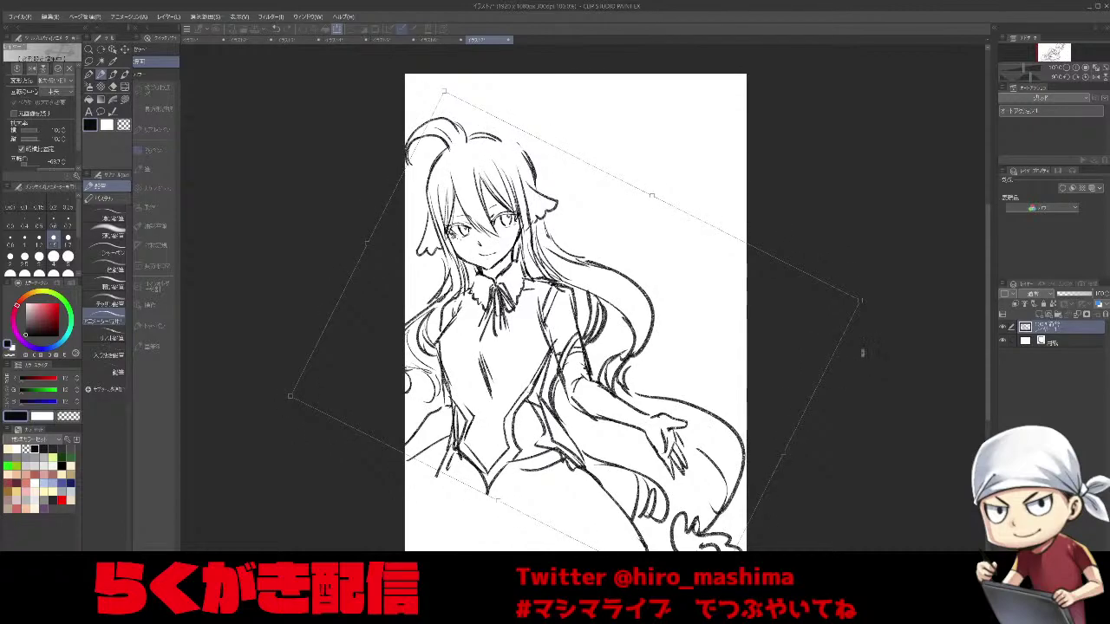
{"action": "left_click_drag", "start_coordinate": [860, 300], "coordinate": [739, 321]}
{"action": "left_click_drag", "start_coordinate": [614, 376], "coordinate": [710, 298]}
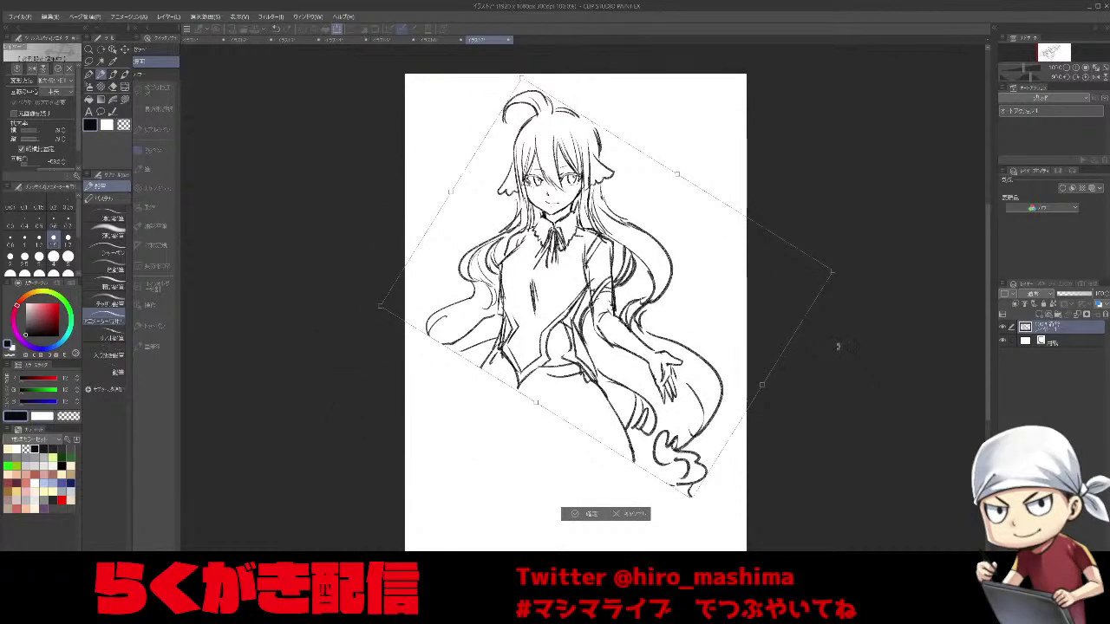
{"action": "left_click_drag", "start_coordinate": [837, 345], "coordinate": [825, 353]}
{"action": "mouse_move", "coordinate": [696, 351]}
{"action": "left_mouse_down"}
{"action": "mouse_move", "coordinate": [714, 338]}
{"action": "mouse_move", "coordinate": [706, 379]}
{"action": "left_mouse_up"}
{"action": "left_click", "coordinate": [613, 504]}
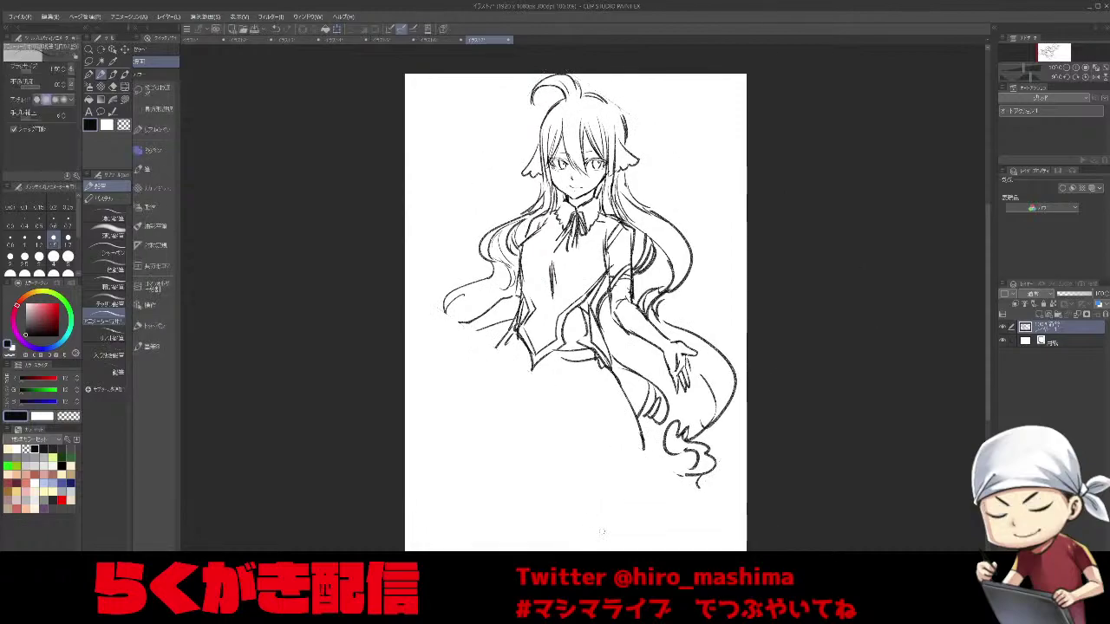
Switch to the pen and draw the vest's lower corner, the skirt's broad upper curve, and the start of its wavy hem.
{"action": "key", "text": "p"}
{"action": "mouse_move", "coordinate": [518, 334]}
{"action": "left_mouse_down"}
{"action": "mouse_move", "coordinate": [530, 351]}
{"action": "mouse_move", "coordinate": [511, 346]}
{"action": "mouse_move", "coordinate": [527, 359]}
{"action": "left_mouse_up"}
{"action": "mouse_move", "coordinate": [605, 364]}
{"action": "left_mouse_down"}
{"action": "mouse_move", "coordinate": [513, 384]}
{"action": "mouse_move", "coordinate": [459, 412]}
{"action": "mouse_move", "coordinate": [488, 470]}
{"action": "left_mouse_up"}
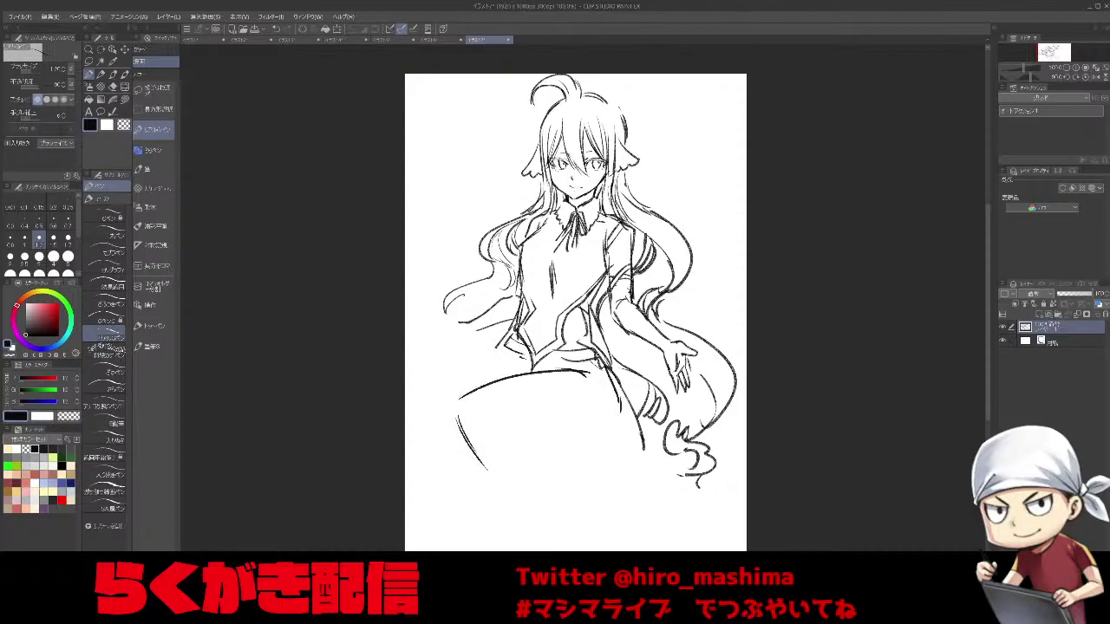
{"action": "left_click_drag", "start_coordinate": [523, 414], "coordinate": [600, 491]}
{"action": "left_click_drag", "start_coordinate": [598, 492], "coordinate": [640, 502]}
Continue the skirt's wavy hem with a thicker pen and draw the rear edge sweeping down to the page's side.
{"action": "key", "text": "]"}
{"action": "key", "text": "]"}
{"action": "key", "text": "]"}
{"action": "left_click_drag", "start_coordinate": [637, 409], "coordinate": [734, 494]}
{"action": "mouse_move", "coordinate": [638, 493]}
{"action": "left_mouse_down"}
{"action": "mouse_move", "coordinate": [653, 538]}
{"action": "mouse_move", "coordinate": [692, 541]}
{"action": "left_mouse_up"}
{"action": "key", "text": "ctrl+z"}
{"action": "key", "text": "ctrl+z"}
{"action": "key", "text": "ctrl+y"}
{"action": "key", "text": "ctrl+y"}
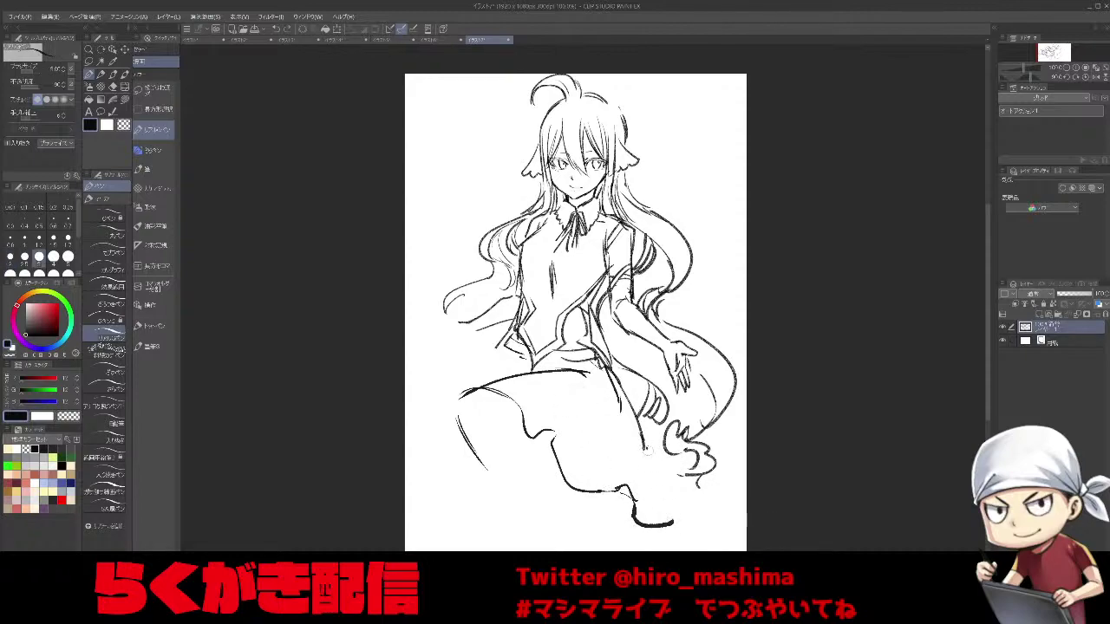
{"action": "key", "text": "ctrl+z"}
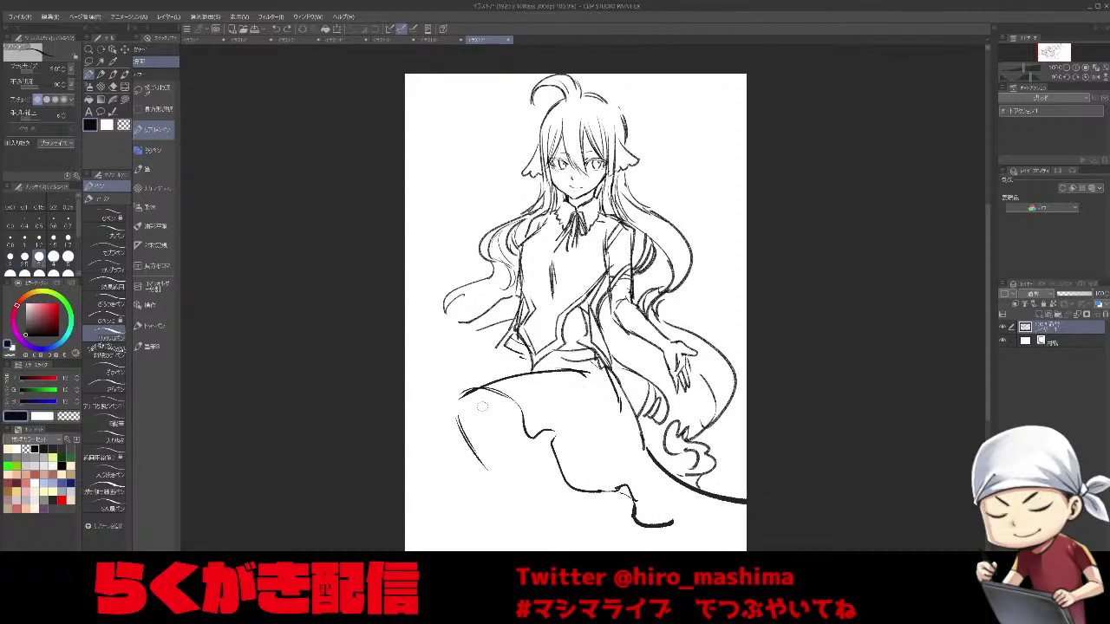
Switch to the pencil, restate the skirt's rear edge below the hair curls, and extend the hem toward the page's side.
{"action": "left_click", "coordinate": [117, 217]}
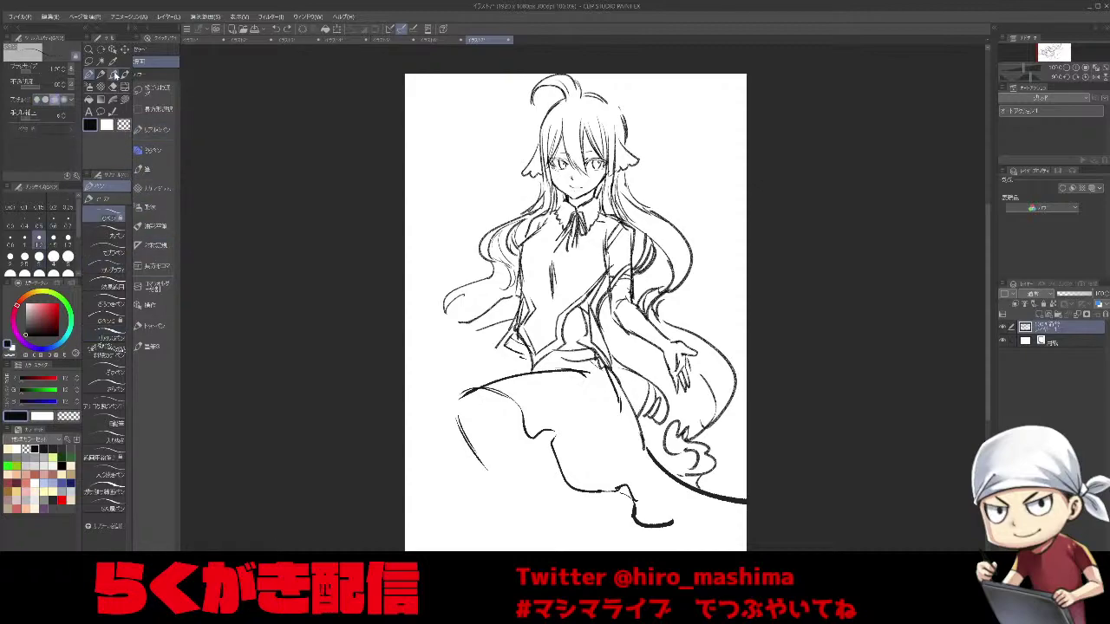
{"action": "left_click", "coordinate": [102, 73]}
{"action": "left_click", "coordinate": [122, 320]}
{"action": "left_click_drag", "start_coordinate": [640, 437], "coordinate": [699, 488]}
{"action": "left_click_drag", "start_coordinate": [673, 522], "coordinate": [741, 544]}
Draw the front bare leg from knee to toes with a smaller brush, and add a fold below the hem.
{"action": "key", "text": "]"}
{"action": "key", "text": "["}
{"action": "key", "text": "["}
{"action": "key", "text": "["}
{"action": "key", "text": "["}
{"action": "mouse_move", "coordinate": [488, 409]}
{"action": "left_mouse_down"}
{"action": "mouse_move", "coordinate": [521, 459]}
{"action": "mouse_move", "coordinate": [544, 550]}
{"action": "left_mouse_up"}
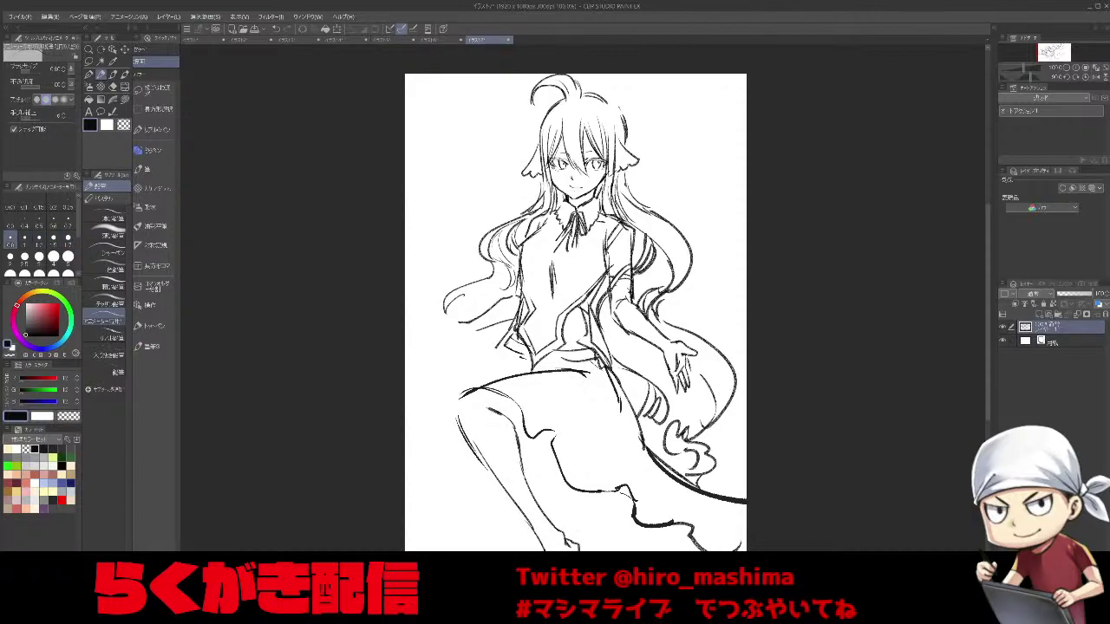
{"action": "left_click_drag", "start_coordinate": [564, 532], "coordinate": [550, 471]}
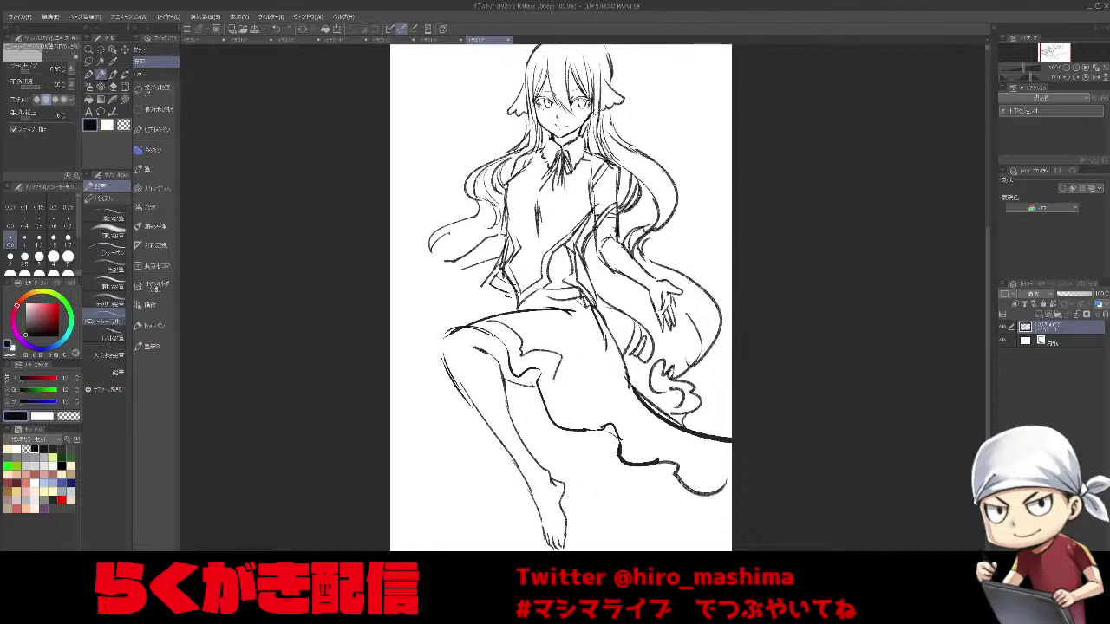
Draw the second bare leg and foot beside the first, undoing the stroke that misses.
{"action": "mouse_move", "coordinate": [420, 323]}
{"action": "left_mouse_down"}
{"action": "mouse_move", "coordinate": [427, 397]}
{"action": "mouse_move", "coordinate": [463, 483]}
{"action": "left_mouse_up"}
{"action": "scroll", "coordinate": [462, 478], "scroll_direction": "down", "scroll_amount": 1}
{"action": "scroll", "coordinate": [469, 425], "scroll_direction": "up", "scroll_amount": 1}
{"action": "mouse_move", "coordinate": [469, 442]}
{"action": "left_mouse_down"}
{"action": "mouse_move", "coordinate": [472, 409]}
{"action": "mouse_move", "coordinate": [499, 447]}
{"action": "mouse_move", "coordinate": [483, 496]}
{"action": "mouse_move", "coordinate": [502, 513]}
{"action": "left_mouse_up"}
{"action": "scroll", "coordinate": [485, 412], "scroll_direction": "down", "scroll_amount": 1}
{"action": "key", "text": "ctrl+z"}
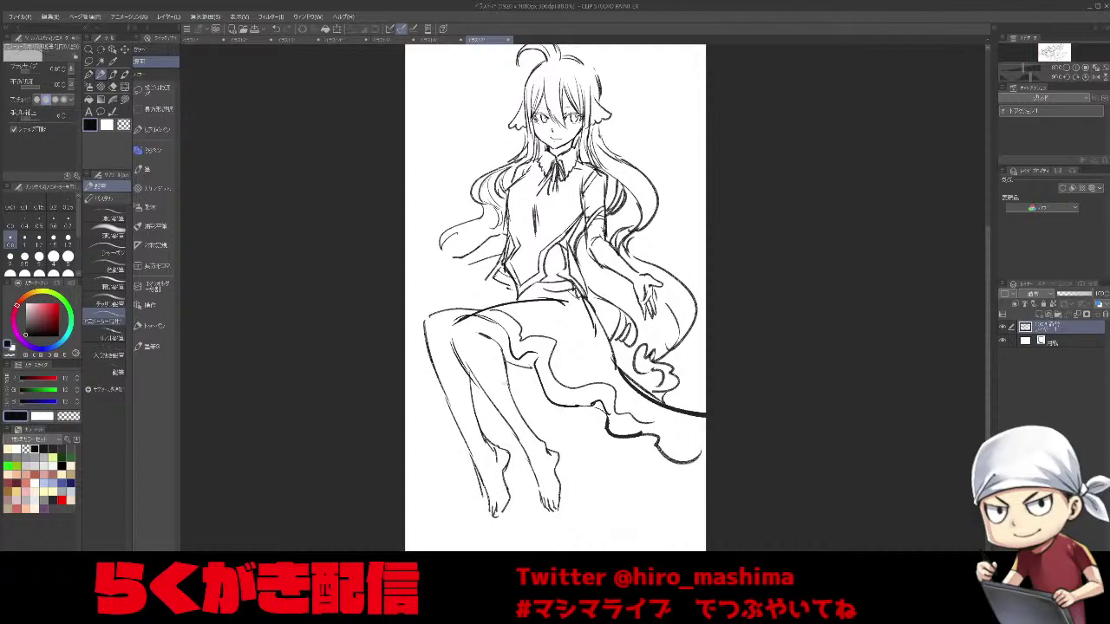
Draw the skirt line across the lap and the skirt's back hem hanging behind both legs.
{"action": "left_click_drag", "start_coordinate": [473, 304], "coordinate": [513, 300]}
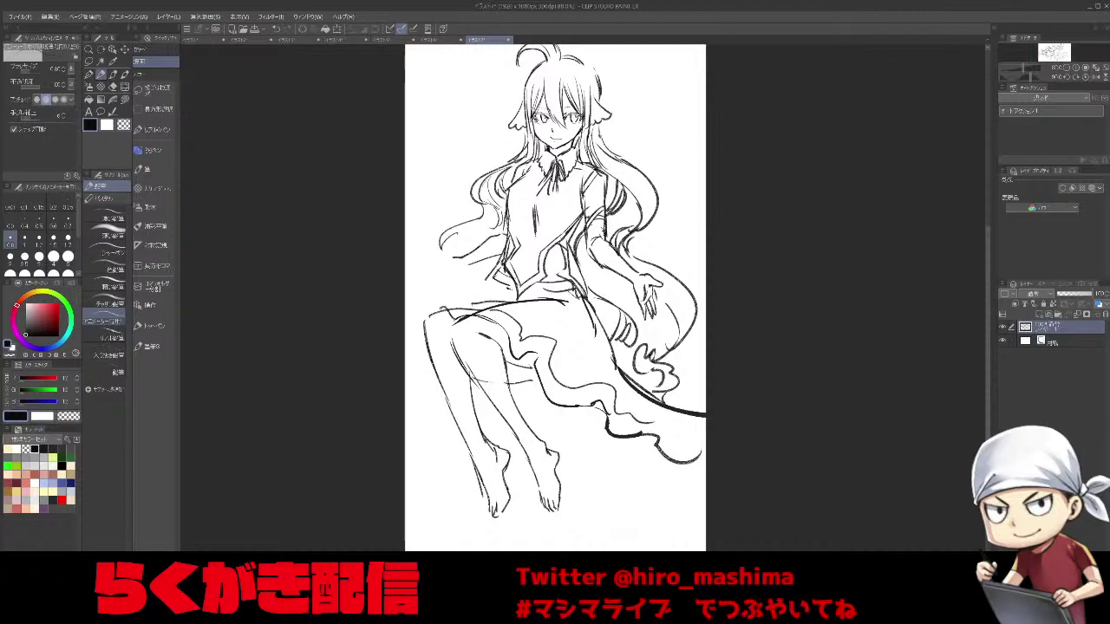
{"action": "left_click_drag", "start_coordinate": [426, 334], "coordinate": [411, 413]}
{"action": "left_click_drag", "start_coordinate": [472, 437], "coordinate": [441, 460]}
{"action": "left_click_drag", "start_coordinate": [565, 460], "coordinate": [641, 470]}
Draw the other forearm with its open palm and fingers above the knee, and reinforce the outline of the head.
{"action": "left_click_drag", "start_coordinate": [480, 295], "coordinate": [475, 305]}
{"action": "left_click_drag", "start_coordinate": [461, 267], "coordinate": [456, 285]}
{"action": "left_click_drag", "start_coordinate": [468, 265], "coordinate": [446, 308]}
{"action": "left_click_drag", "start_coordinate": [450, 278], "coordinate": [442, 304]}
{"action": "left_click_drag", "start_coordinate": [453, 256], "coordinate": [448, 262]}
{"action": "left_click_drag", "start_coordinate": [738, 387], "coordinate": [748, 410]}
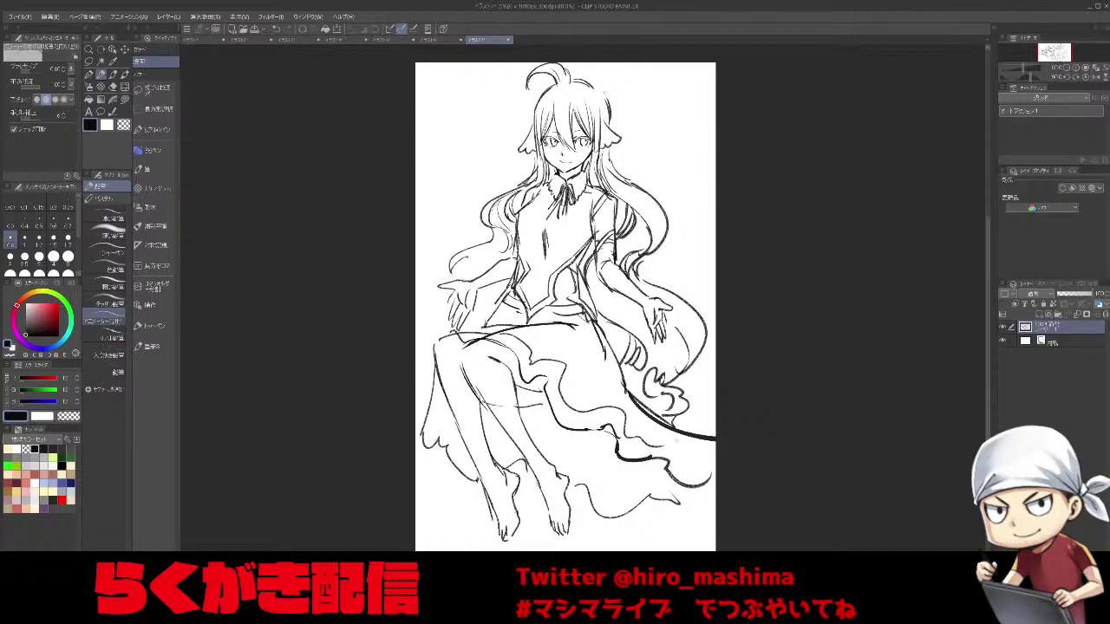
{"action": "left_click_drag", "start_coordinate": [573, 80], "coordinate": [606, 96]}
{"action": "scroll", "coordinate": [601, 78], "scroll_direction": "down", "scroll_amount": 1}
{"action": "scroll", "coordinate": [669, 199], "scroll_direction": "up", "scroll_amount": 1}
{"action": "left_click_drag", "start_coordinate": [734, 338], "coordinate": [731, 363]}
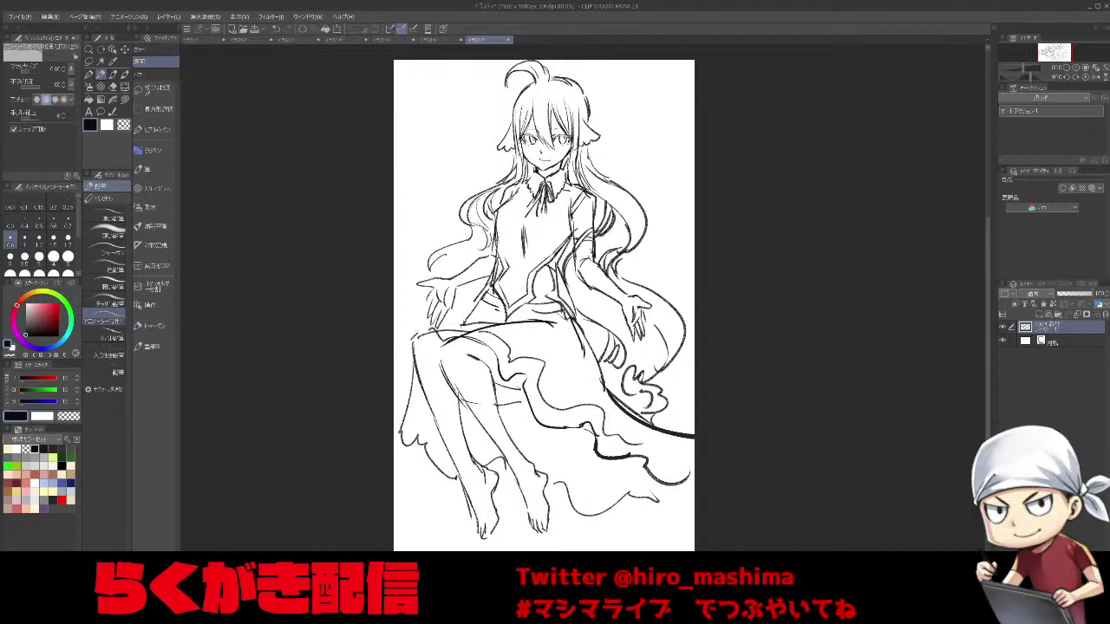
Choose a pale skin colour, add a new layer beneath the line art, and switch to the lasso fill tool.
{"action": "left_click", "coordinate": [63, 466]}
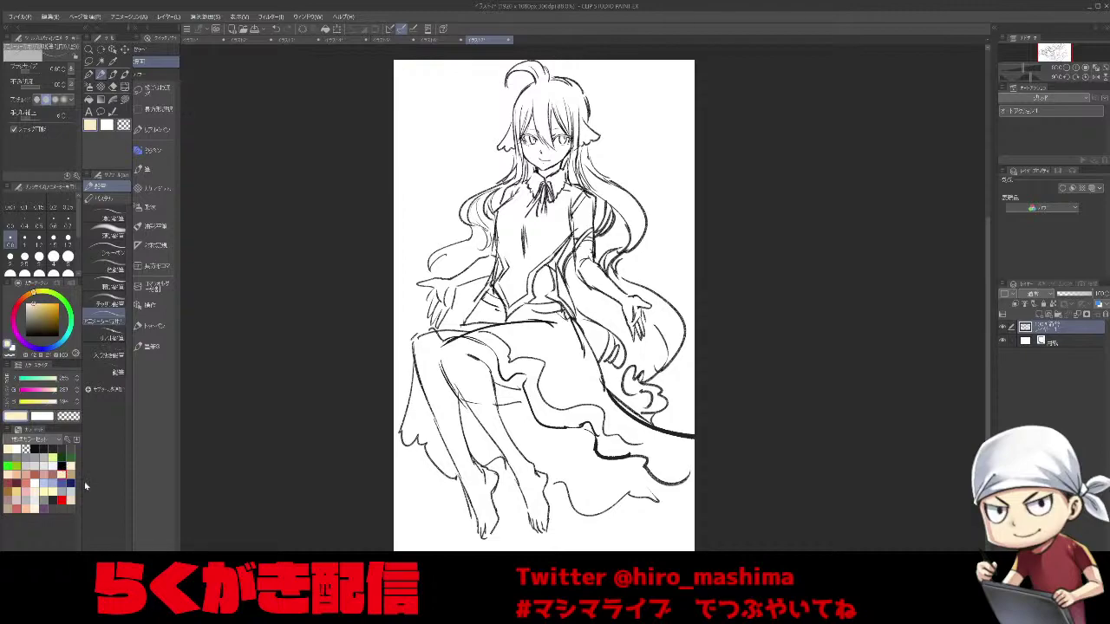
{"action": "left_click", "coordinate": [1058, 341]}
{"action": "left_click", "coordinate": [1040, 314]}
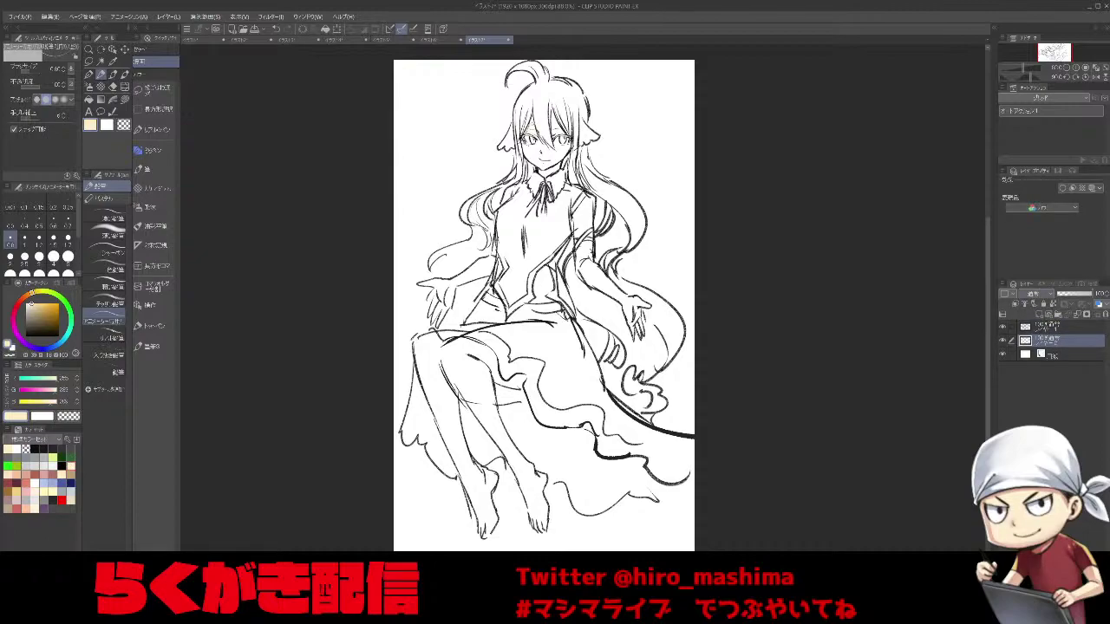
{"action": "left_click", "coordinate": [54, 238]}
{"action": "key", "text": "p"}
{"action": "key", "text": "g"}
{"action": "key", "text": "u"}
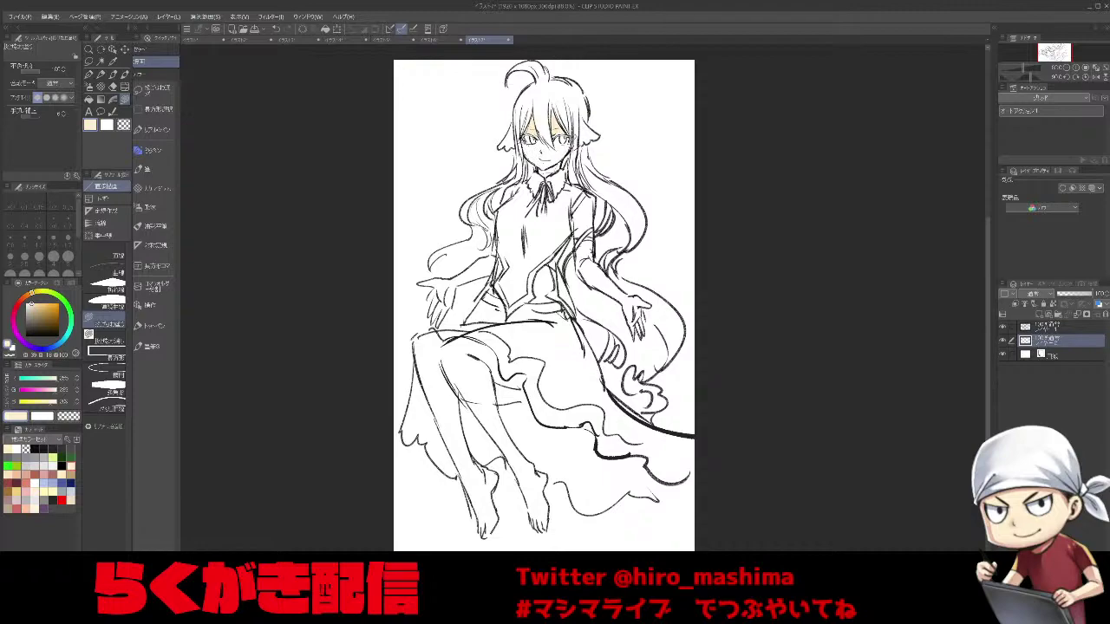
Fill the face and both outstretched arms with the pale skin colour.
{"action": "left_click_drag", "start_coordinate": [555, 139], "coordinate": [558, 149]}
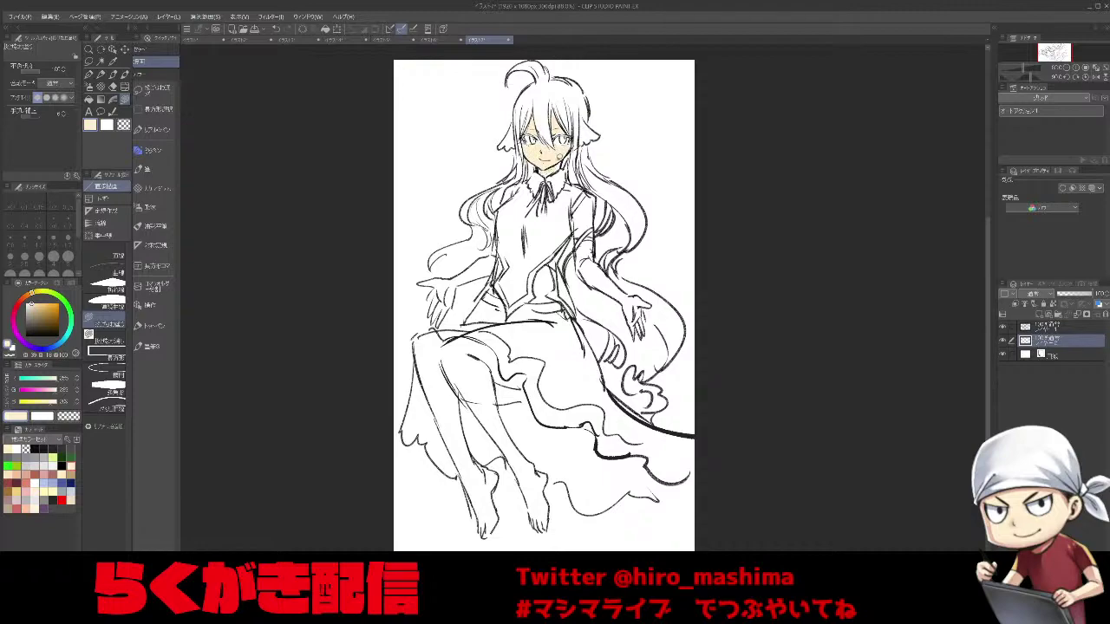
{"action": "mouse_move", "coordinate": [576, 206]}
{"action": "left_mouse_down"}
{"action": "mouse_move", "coordinate": [589, 253]}
{"action": "mouse_move", "coordinate": [640, 323]}
{"action": "left_mouse_up"}
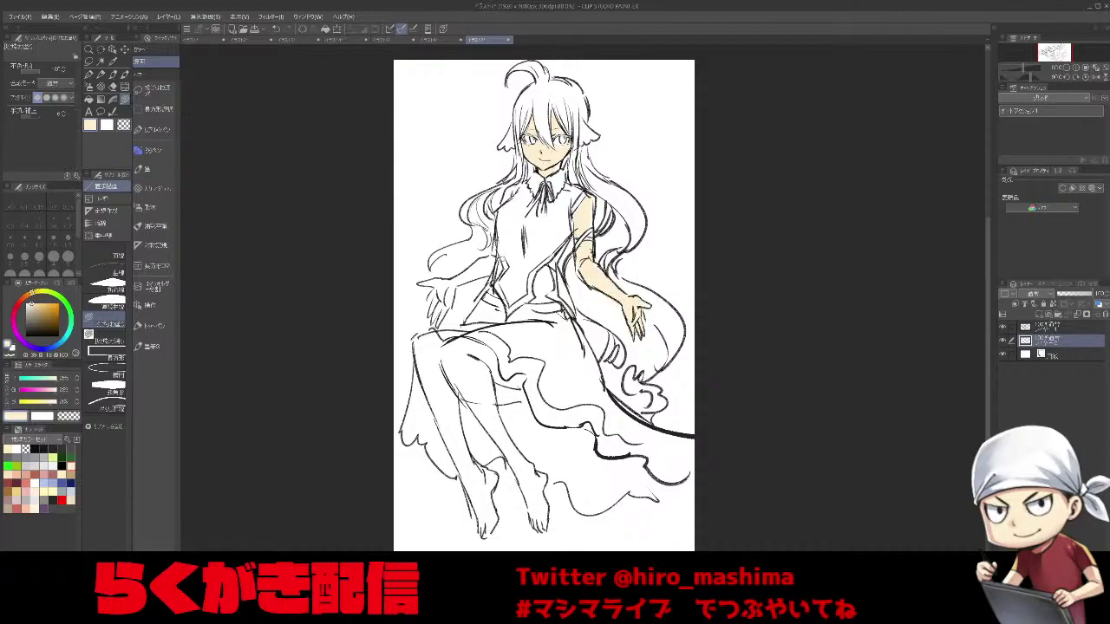
{"action": "left_click_drag", "start_coordinate": [492, 253], "coordinate": [438, 308]}
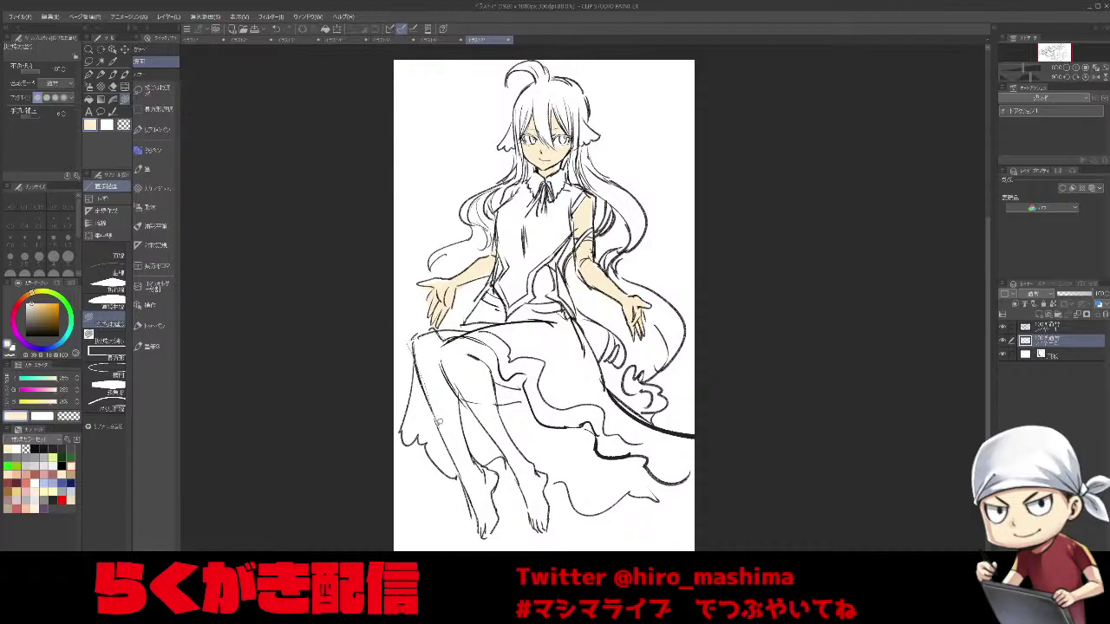
Fill both bare legs, the shoulder, and the exposed waist with the pale skin colour.
{"action": "left_click", "coordinate": [459, 369]}
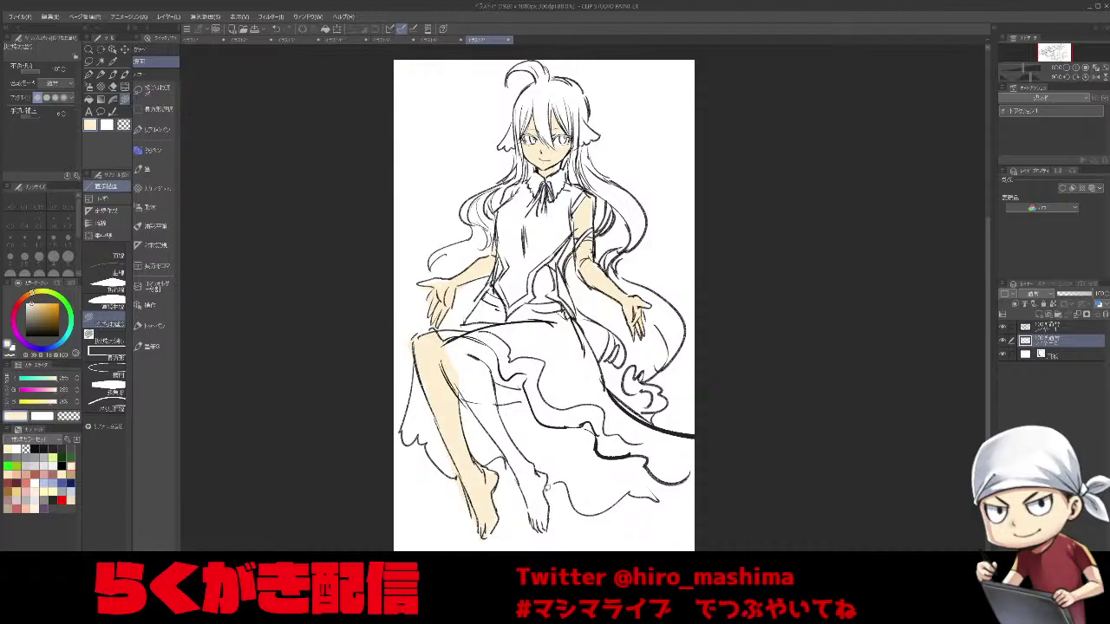
{"action": "mouse_move", "coordinate": [468, 391]}
{"action": "left_mouse_down"}
{"action": "mouse_move", "coordinate": [457, 338]}
{"action": "mouse_move", "coordinate": [499, 354]}
{"action": "mouse_move", "coordinate": [460, 340]}
{"action": "left_mouse_up"}
{"action": "left_click_drag", "start_coordinate": [527, 378], "coordinate": [493, 366]}
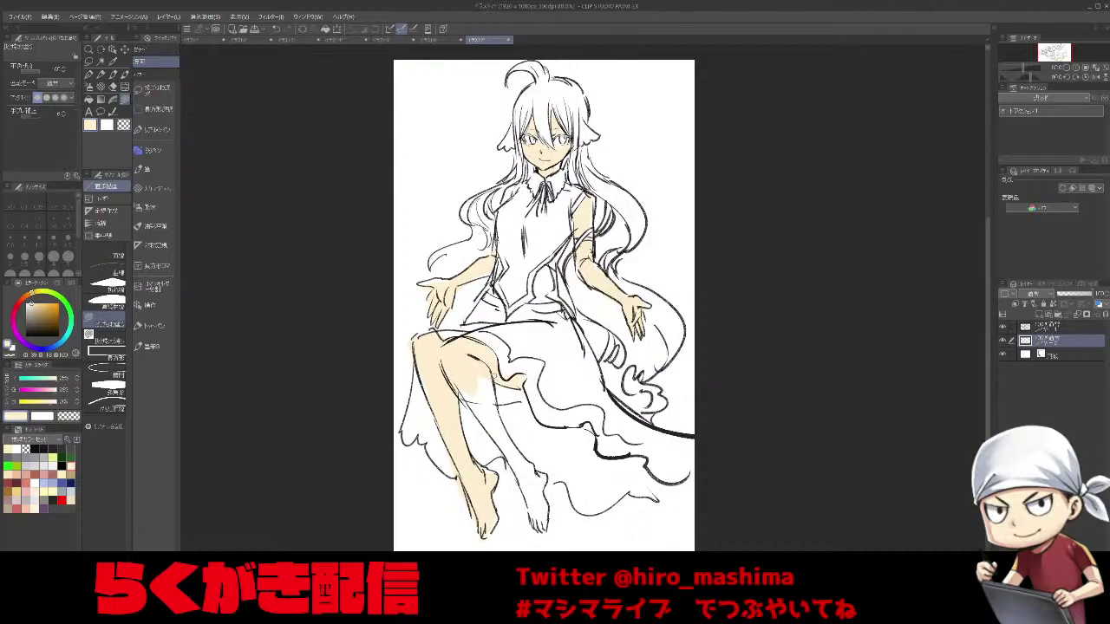
{"action": "left_click_drag", "start_coordinate": [535, 525], "coordinate": [462, 346]}
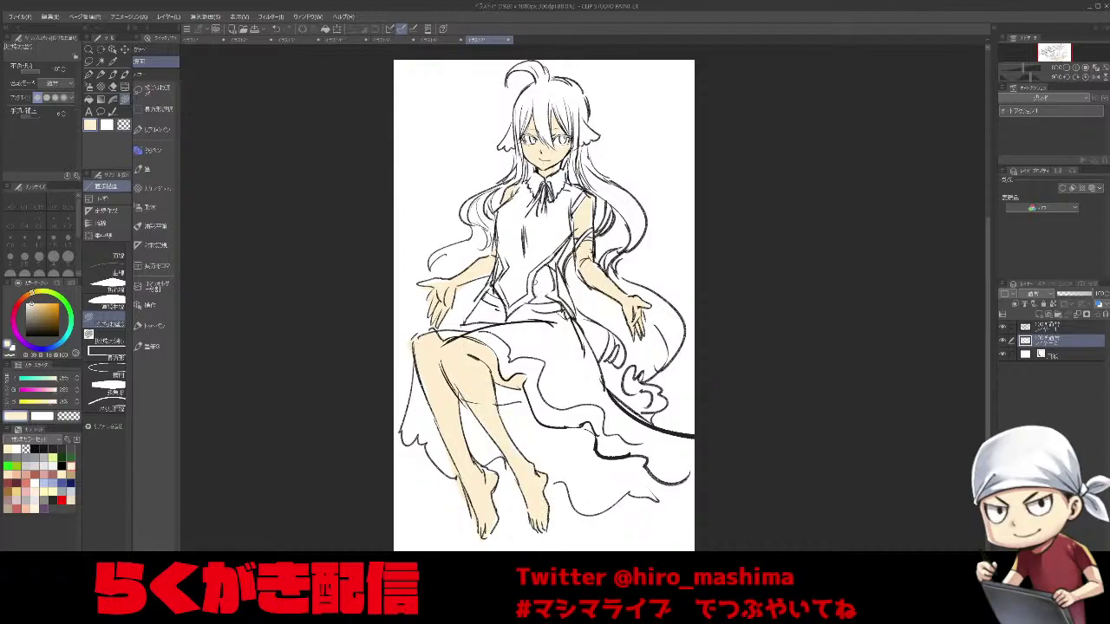
{"action": "left_click_drag", "start_coordinate": [546, 297], "coordinate": [532, 288]}
Choose a muted pinkish red and fill the vest's trim, the armband, and the neck ribbon.
{"action": "left_click", "coordinate": [62, 500]}
{"action": "left_click", "coordinate": [40, 310]}
{"action": "left_click", "coordinate": [38, 306]}
{"action": "left_click_drag", "start_coordinate": [529, 293], "coordinate": [510, 307]}
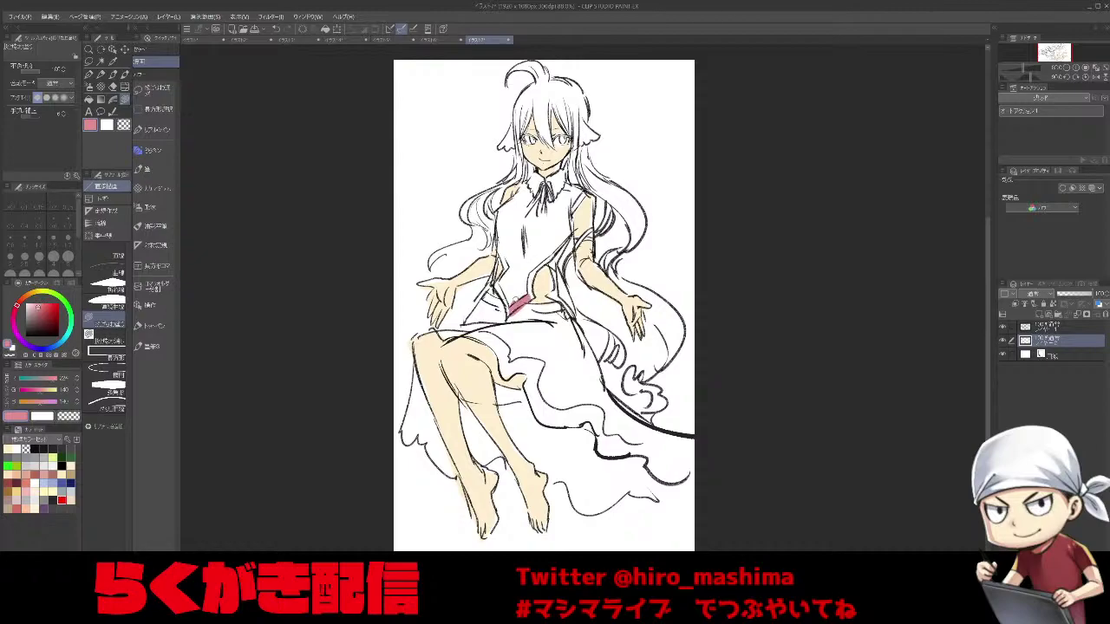
{"action": "left_click_drag", "start_coordinate": [499, 239], "coordinate": [508, 274]}
{"action": "left_click_drag", "start_coordinate": [542, 184], "coordinate": [545, 208]}
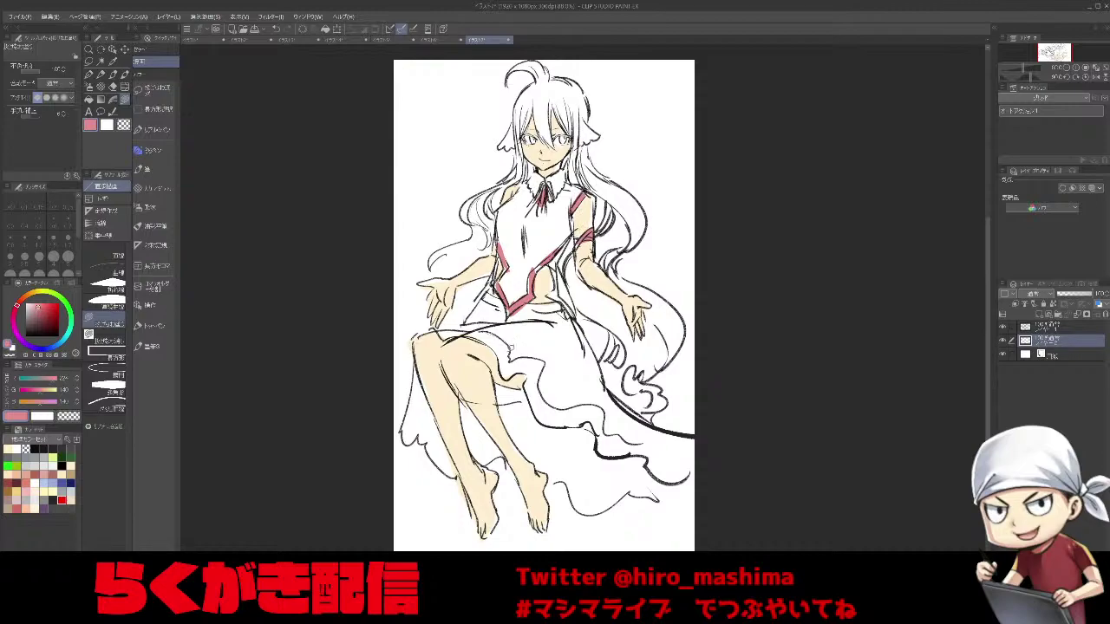
Fill the wavy band along the skirt's hem with the same pinkish red.
{"action": "left_click_drag", "start_coordinate": [535, 390], "coordinate": [446, 334]}
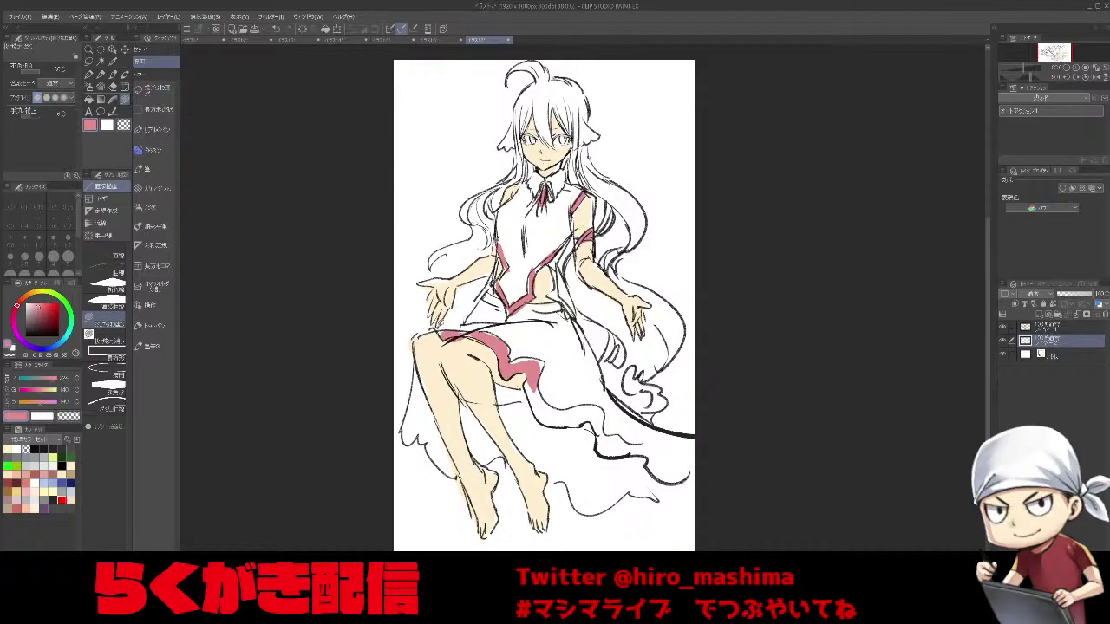
{"action": "left_click_drag", "start_coordinate": [521, 360], "coordinate": [545, 425]}
{"action": "mouse_move", "coordinate": [534, 385]}
{"action": "left_mouse_down"}
{"action": "mouse_move", "coordinate": [598, 438]}
{"action": "mouse_move", "coordinate": [649, 450]}
{"action": "left_mouse_up"}
Choose a pale yellow and fill the curled cowlick and the hair on top of the head.
{"action": "left_click", "coordinate": [53, 500]}
{"action": "left_click", "coordinate": [37, 500]}
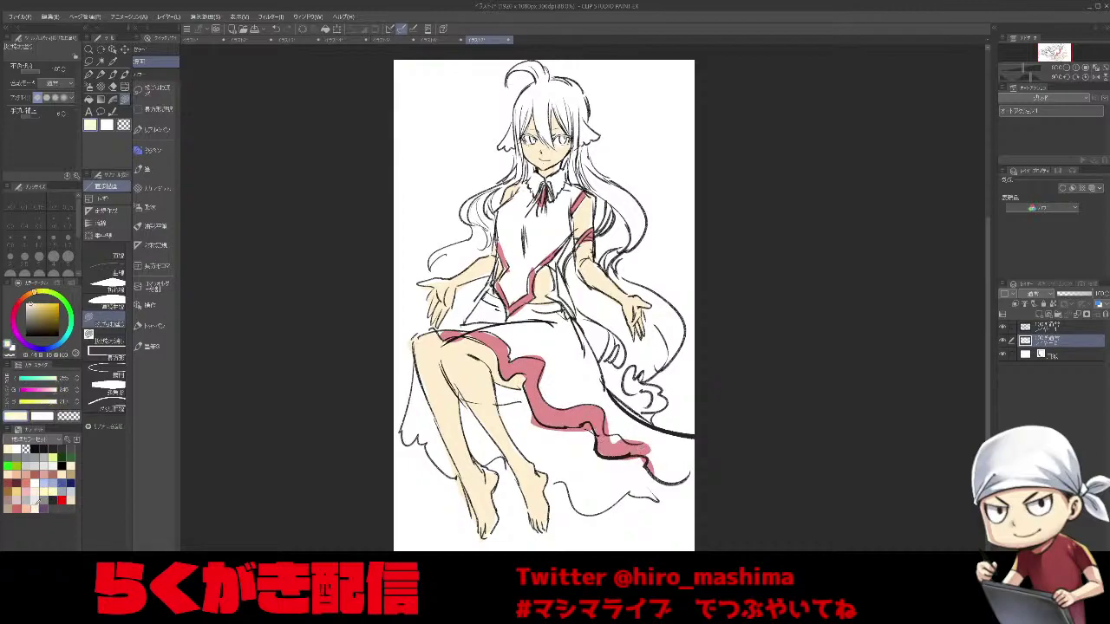
{"action": "mouse_move", "coordinate": [540, 91]}
{"action": "left_mouse_down"}
{"action": "mouse_move", "coordinate": [536, 76]}
{"action": "mouse_move", "coordinate": [511, 77]}
{"action": "mouse_move", "coordinate": [544, 87]}
{"action": "left_mouse_up"}
{"action": "mouse_move", "coordinate": [555, 146]}
{"action": "left_mouse_down"}
{"action": "mouse_move", "coordinate": [546, 90]}
{"action": "mouse_move", "coordinate": [555, 84]}
{"action": "left_mouse_up"}
Choose a light green and fill the irises of both eyes.
{"action": "left_click", "coordinate": [8, 467]}
{"action": "scroll", "coordinate": [576, 191], "scroll_direction": "up", "scroll_amount": 1}
{"action": "left_click_drag", "start_coordinate": [575, 191], "coordinate": [540, 321]}
{"action": "scroll", "coordinate": [524, 295], "scroll_direction": "up", "scroll_amount": 2}
{"action": "left_click", "coordinate": [44, 303]}
{"action": "key", "text": "ctrl+plus"}
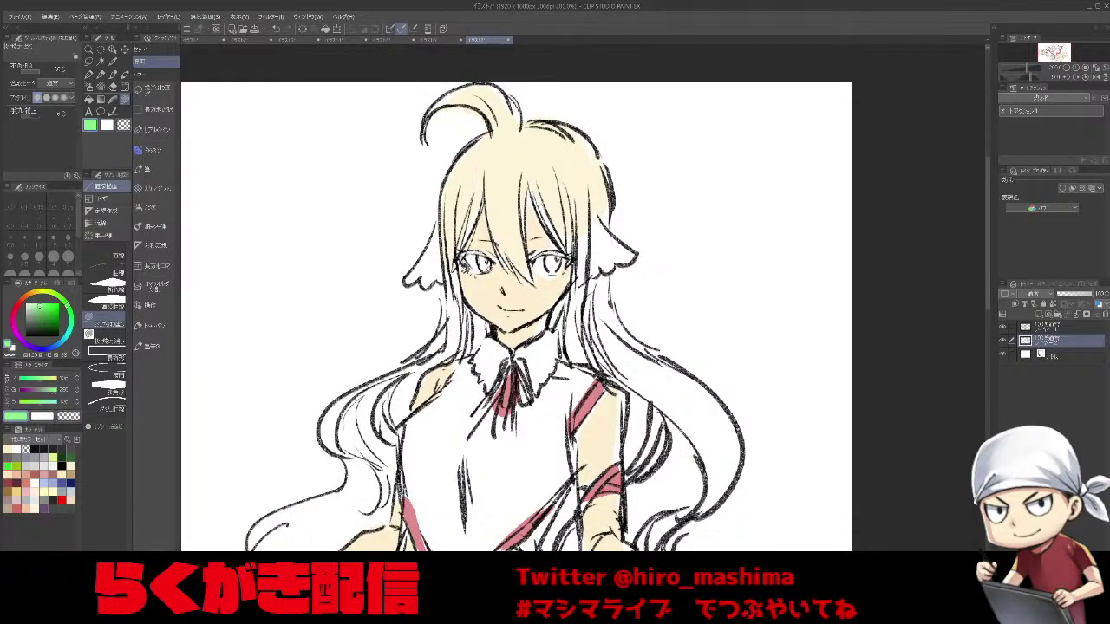
{"action": "mouse_move", "coordinate": [490, 265]}
{"action": "left_mouse_down"}
{"action": "mouse_move", "coordinate": [485, 253]}
{"action": "mouse_move", "coordinate": [561, 262]}
{"action": "mouse_move", "coordinate": [550, 255]}
{"action": "mouse_move", "coordinate": [564, 291]}
{"action": "mouse_move", "coordinate": [582, 242]}
{"action": "left_mouse_up"}
Sample the hair's pale yellow and fill the long hair flowing behind the lower outstretched arm down to the curls.
{"action": "scroll", "coordinate": [548, 224], "scroll_direction": "down", "scroll_amount": 2}
{"action": "left_click", "coordinate": [529, 184], "text": "alt"}
{"action": "mouse_move", "coordinate": [629, 305]}
{"action": "left_mouse_down"}
{"action": "mouse_move", "coordinate": [600, 418]}
{"action": "mouse_move", "coordinate": [587, 286]}
{"action": "left_mouse_up"}
{"action": "scroll", "coordinate": [587, 288], "scroll_direction": "down", "scroll_amount": 1}
{"action": "left_click_drag", "start_coordinate": [577, 381], "coordinate": [556, 276]}
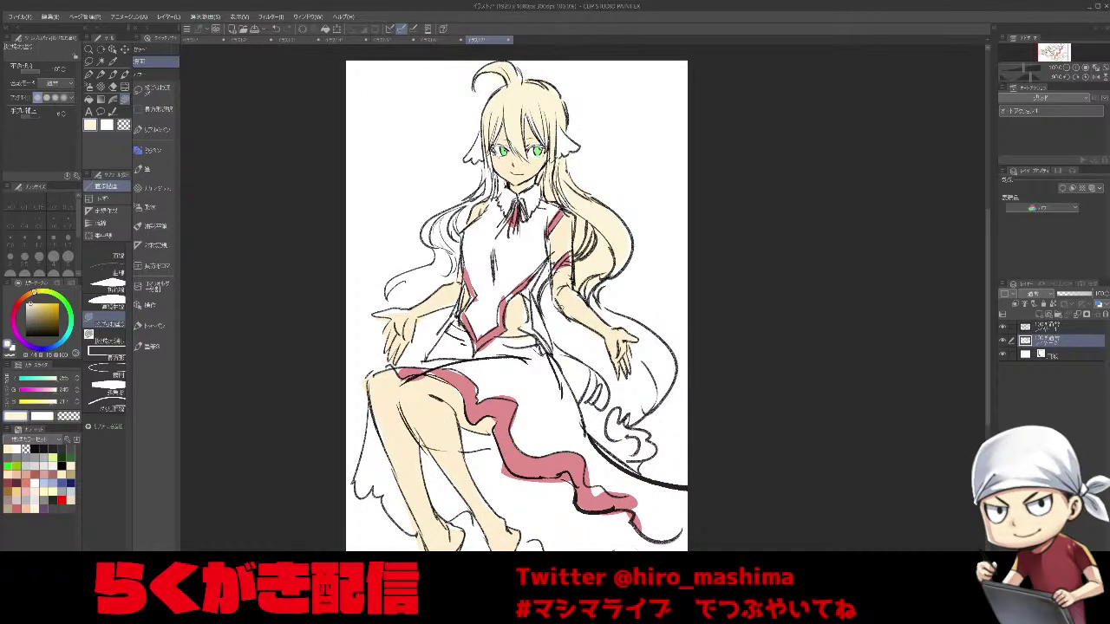
{"action": "left_click_drag", "start_coordinate": [610, 379], "coordinate": [534, 288]}
{"action": "mouse_move", "coordinate": [626, 320]}
{"action": "left_mouse_down"}
{"action": "mouse_move", "coordinate": [632, 352]}
{"action": "mouse_move", "coordinate": [619, 382]}
{"action": "mouse_move", "coordinate": [638, 470]}
{"action": "mouse_move", "coordinate": [640, 416]}
{"action": "left_mouse_up"}
Fill the remaining wavy hair on the figure's other side and the gap below the forearm with the pale yellow.
{"action": "mouse_move", "coordinate": [443, 260]}
{"action": "left_mouse_down"}
{"action": "mouse_move", "coordinate": [385, 293]}
{"action": "mouse_move", "coordinate": [455, 280]}
{"action": "left_mouse_up"}
{"action": "left_click_drag", "start_coordinate": [463, 217], "coordinate": [426, 239]}
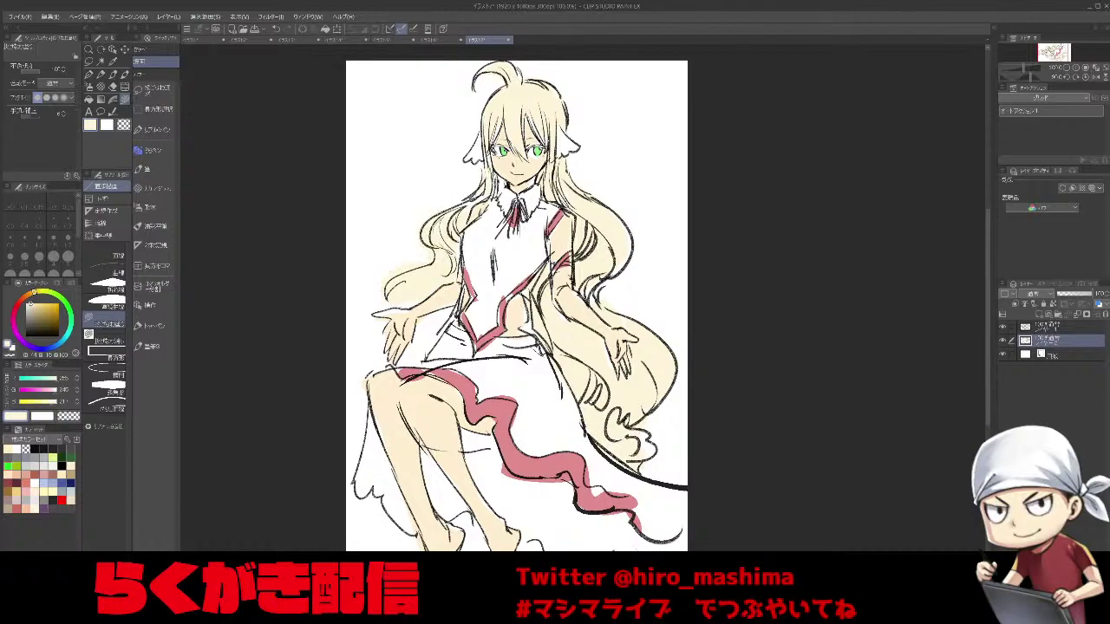
{"action": "left_click_drag", "start_coordinate": [486, 184], "coordinate": [496, 188]}
{"action": "left_click_drag", "start_coordinate": [446, 316], "coordinate": [423, 324]}
{"action": "left_click_drag", "start_coordinate": [738, 480], "coordinate": [781, 456]}
{"action": "scroll", "coordinate": [787, 455], "scroll_direction": "down", "scroll_amount": 1}
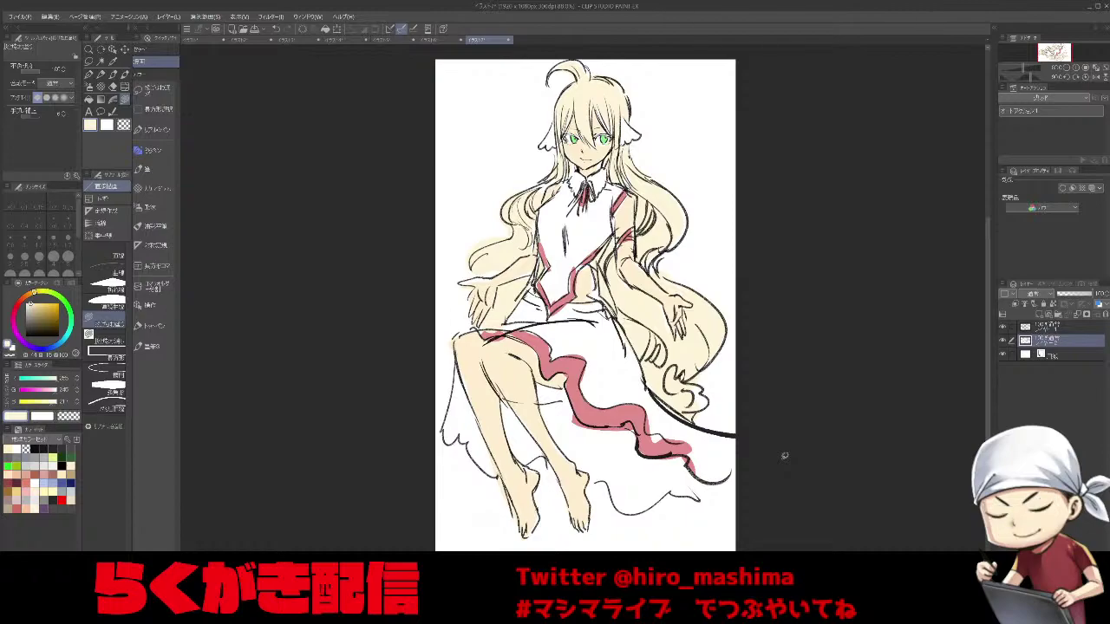
Select the line-art layer, compare the drawing with that layer hidden and shown, and switch to the pen.
{"action": "left_click", "coordinate": [1048, 330]}
{"action": "left_click", "coordinate": [1003, 327]}
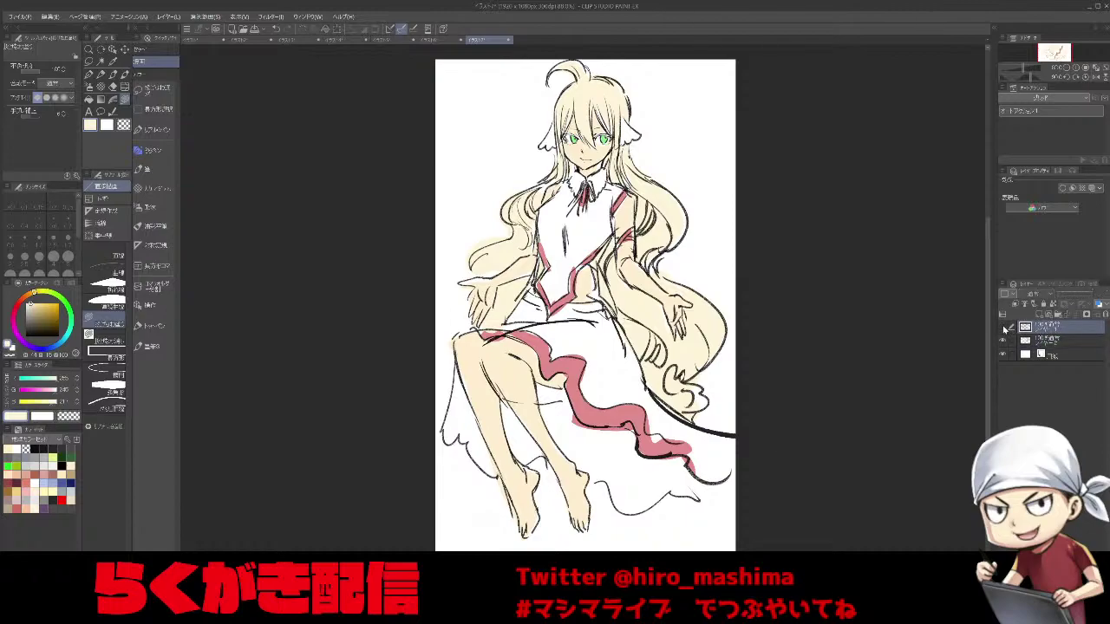
{"action": "left_click", "coordinate": [1003, 327]}
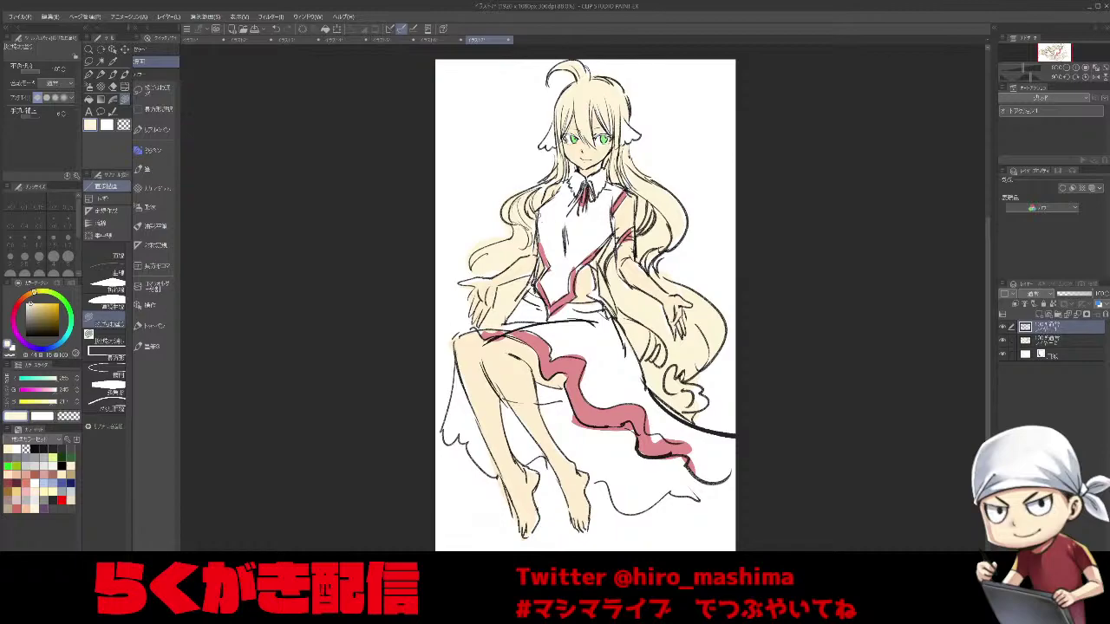
{"action": "key", "text": "p"}
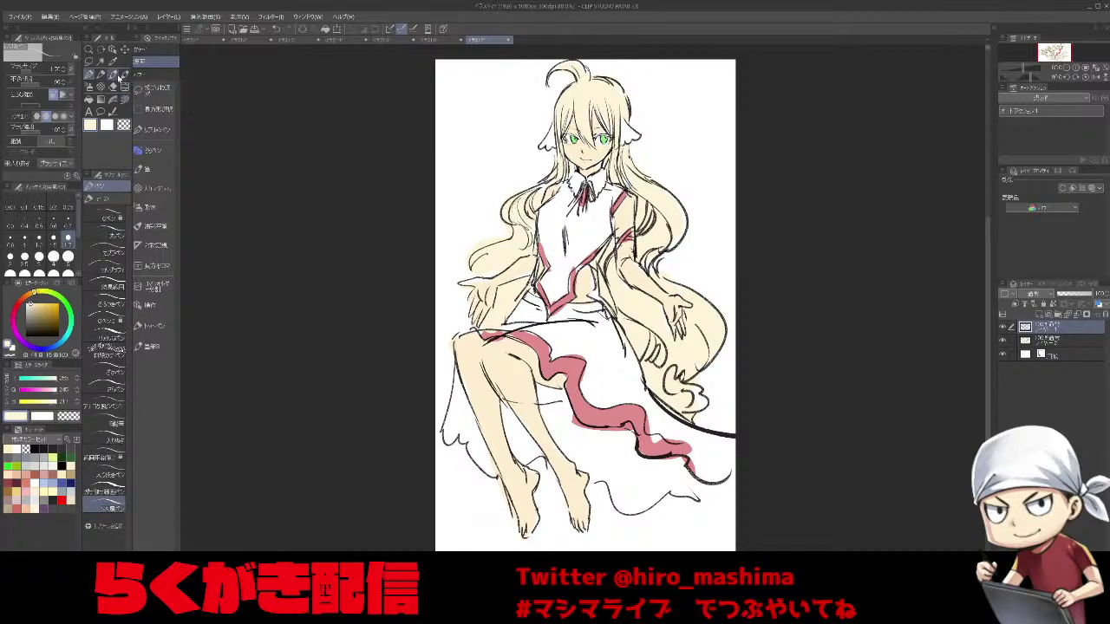
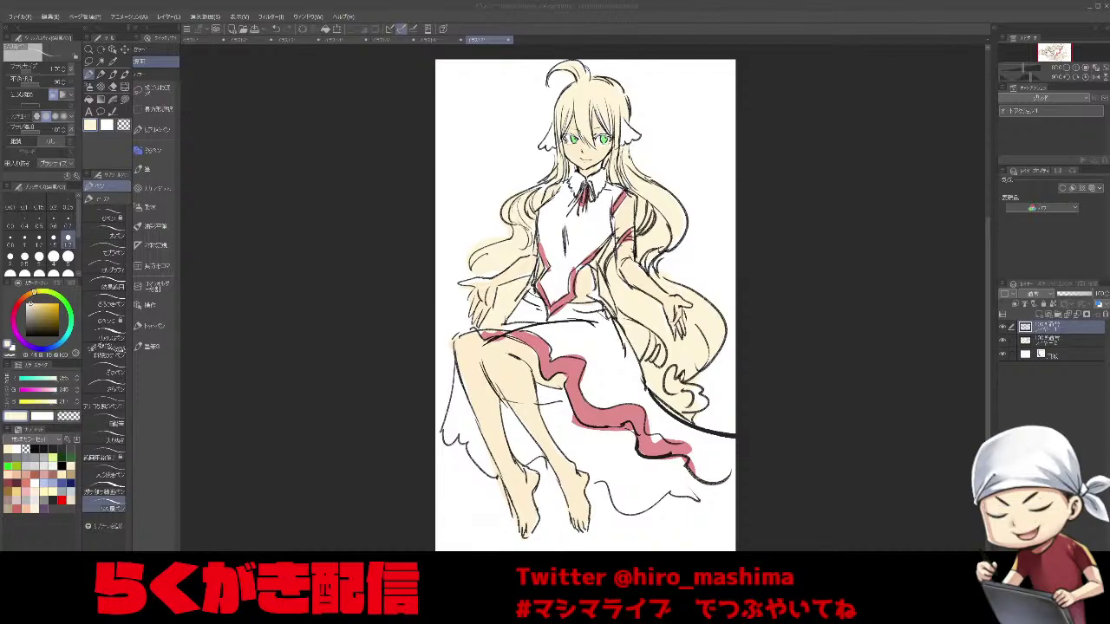
Open the blank manga manuscript page and the inked multi-panel manga page.
{"action": "left_click", "coordinate": [798, 431]}
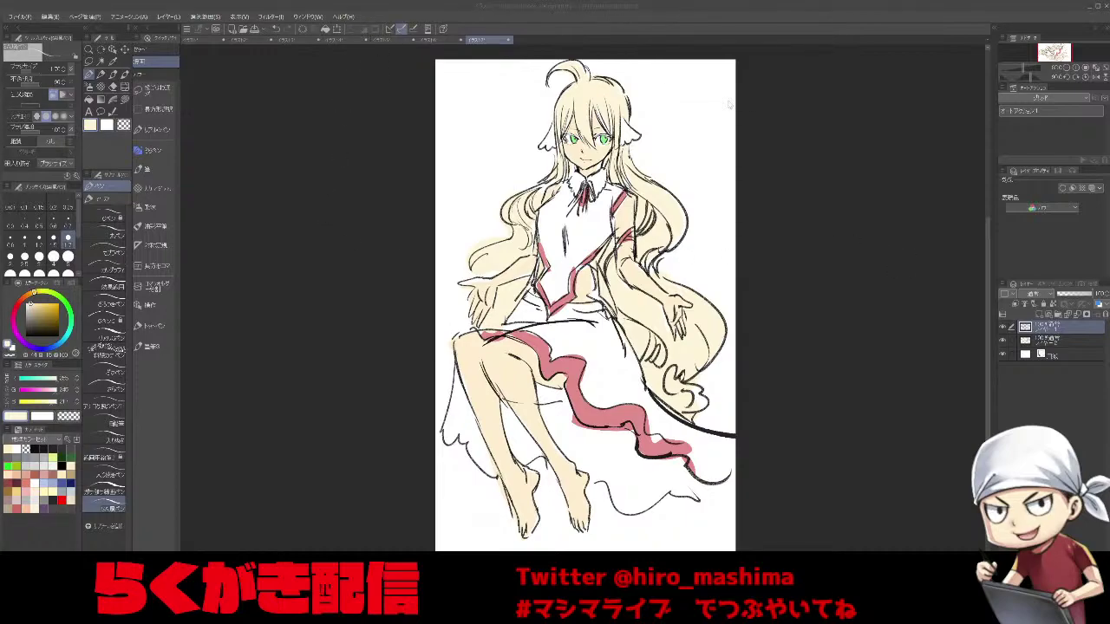
{"action": "left_click", "coordinate": [641, 98]}
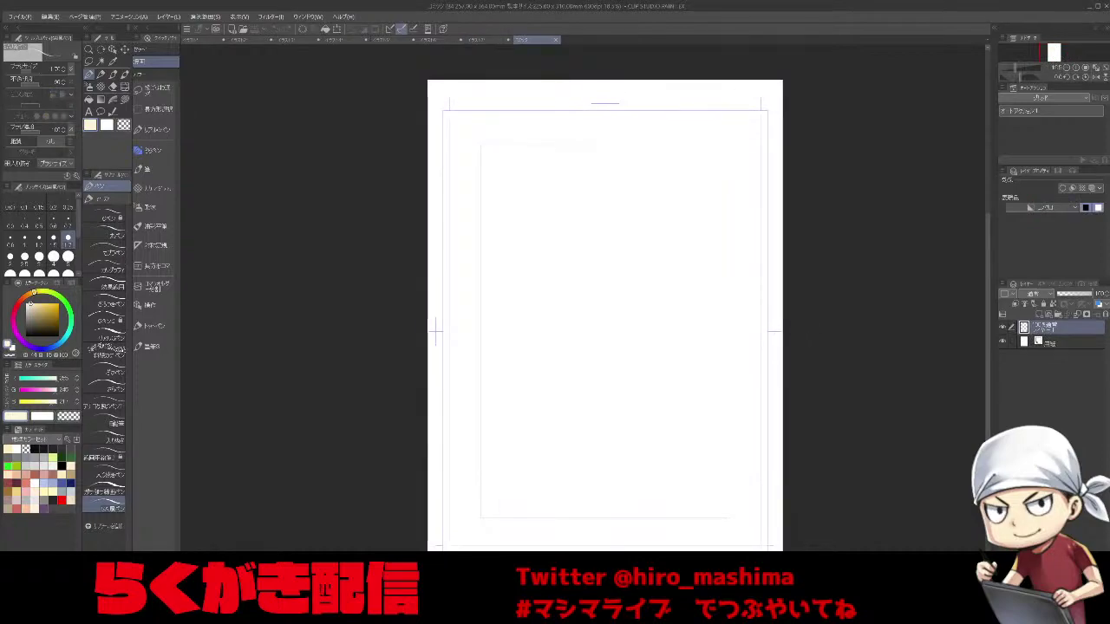
{"action": "scroll", "coordinate": [813, 346], "scroll_direction": "up", "scroll_amount": 2}
{"action": "left_click_drag", "start_coordinate": [827, 388], "coordinate": [771, 403]}
{"action": "scroll", "coordinate": [772, 403], "scroll_direction": "down", "scroll_amount": 2}
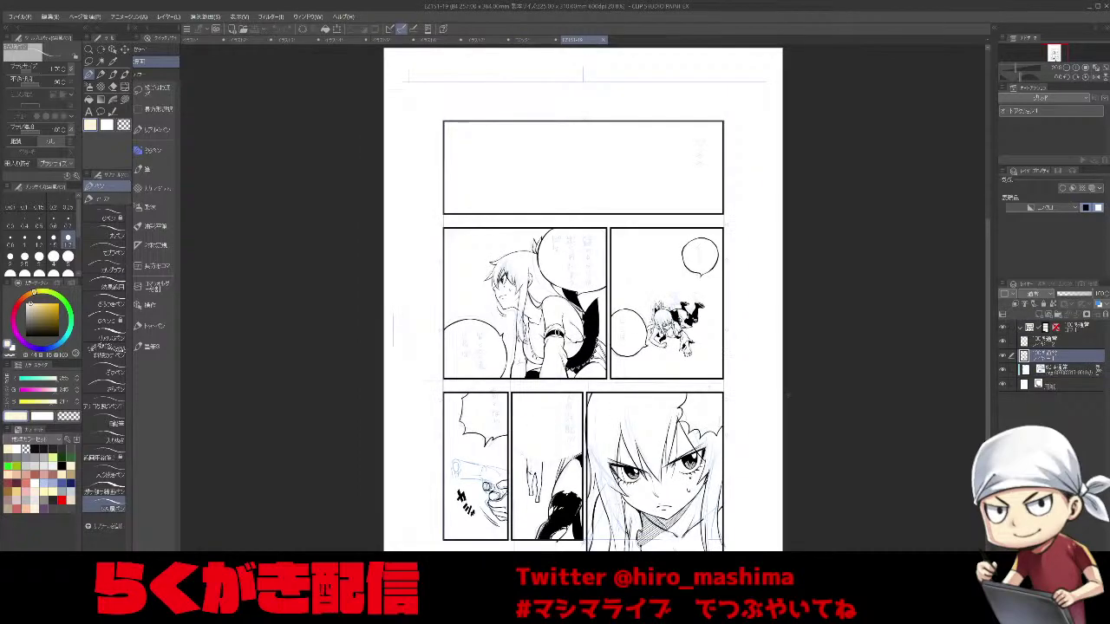
Hide the blue draft layer to view the second-row panels of the manga page as clean ink.
{"action": "scroll", "coordinate": [793, 410], "scroll_direction": "up", "scroll_amount": 2}
{"action": "scroll", "coordinate": [789, 410], "scroll_direction": "up", "scroll_amount": 1}
{"action": "left_click_drag", "start_coordinate": [651, 327], "coordinate": [807, 495]}
{"action": "left_click_drag", "start_coordinate": [534, 369], "coordinate": [740, 352]}
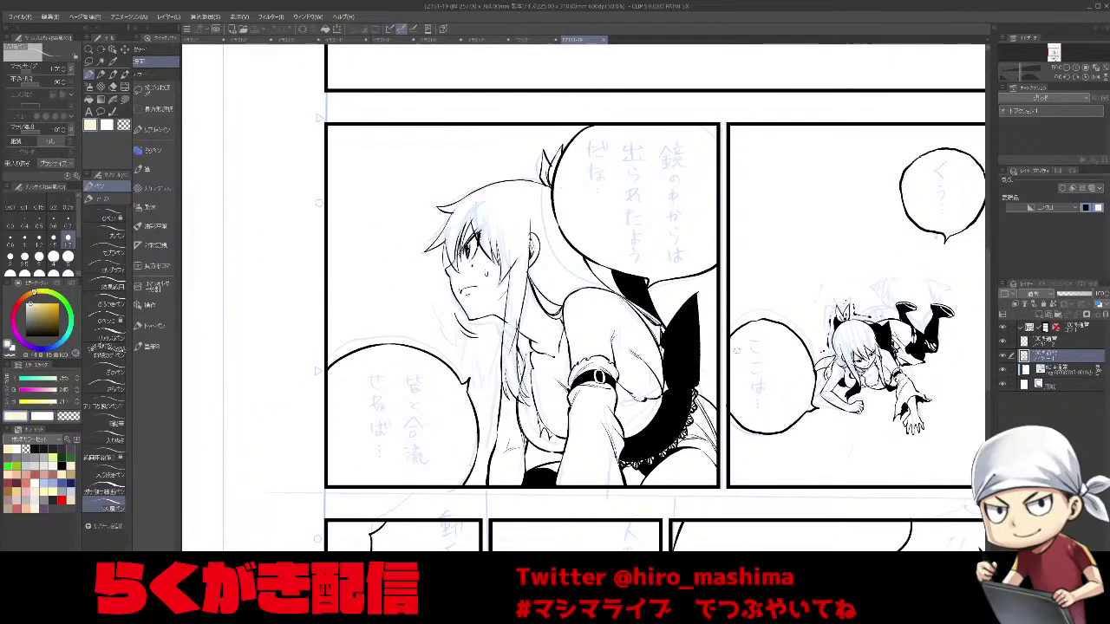
{"action": "left_click", "coordinate": [1003, 371]}
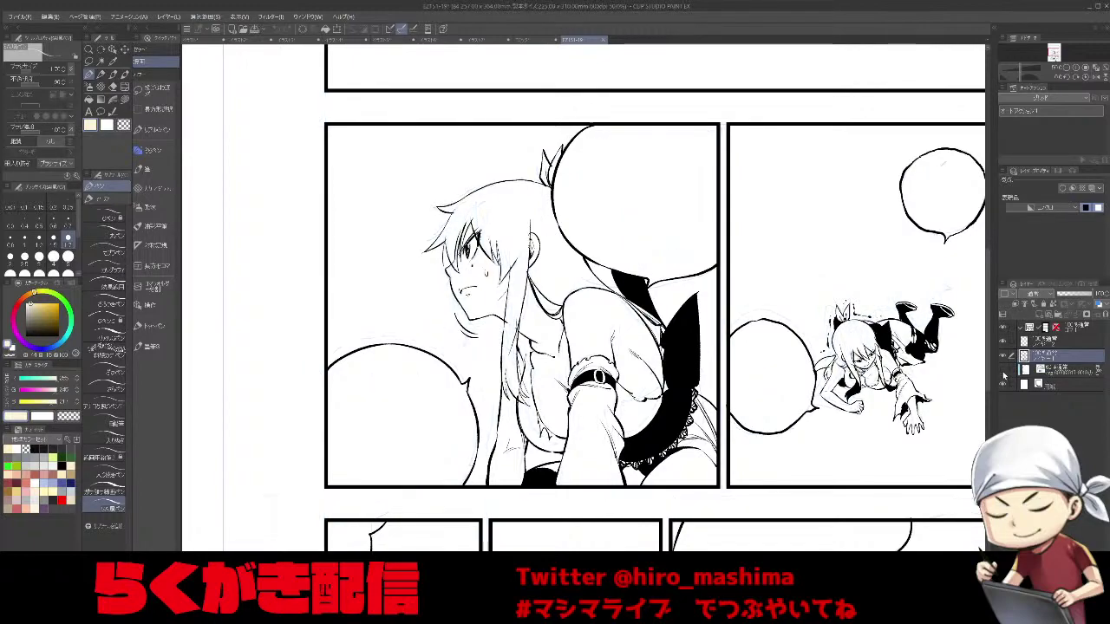
Check the ink layer's visibility and add a new layer between the ink line art and the hidden blue draft.
{"action": "left_click", "coordinate": [1003, 356]}
{"action": "left_click", "coordinate": [1003, 356]}
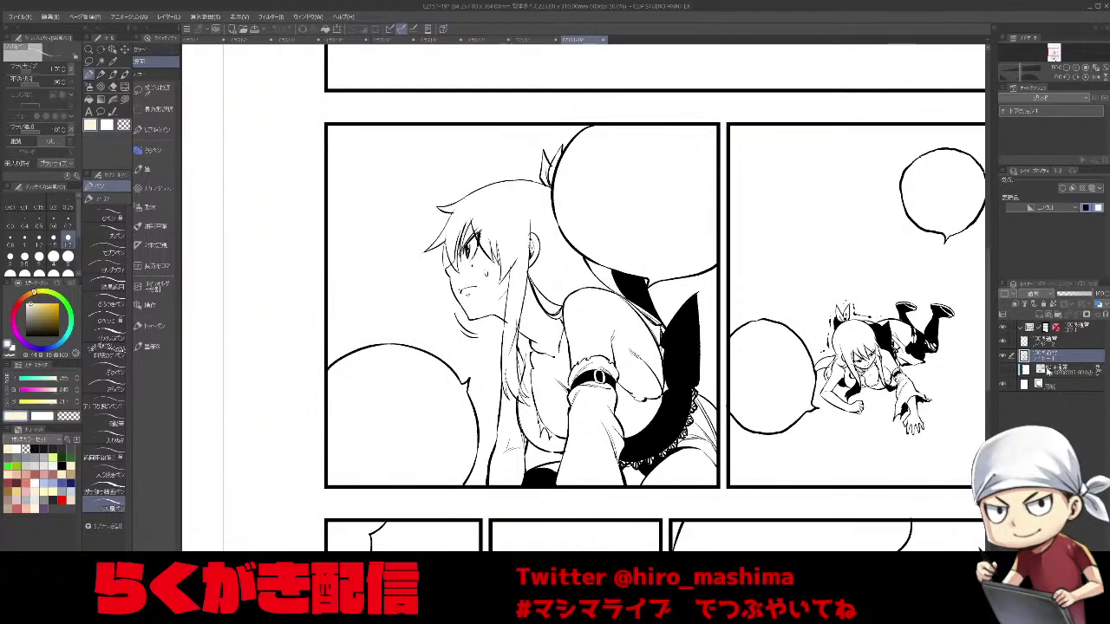
{"action": "left_click", "coordinate": [1047, 370]}
{"action": "left_click", "coordinate": [1040, 315]}
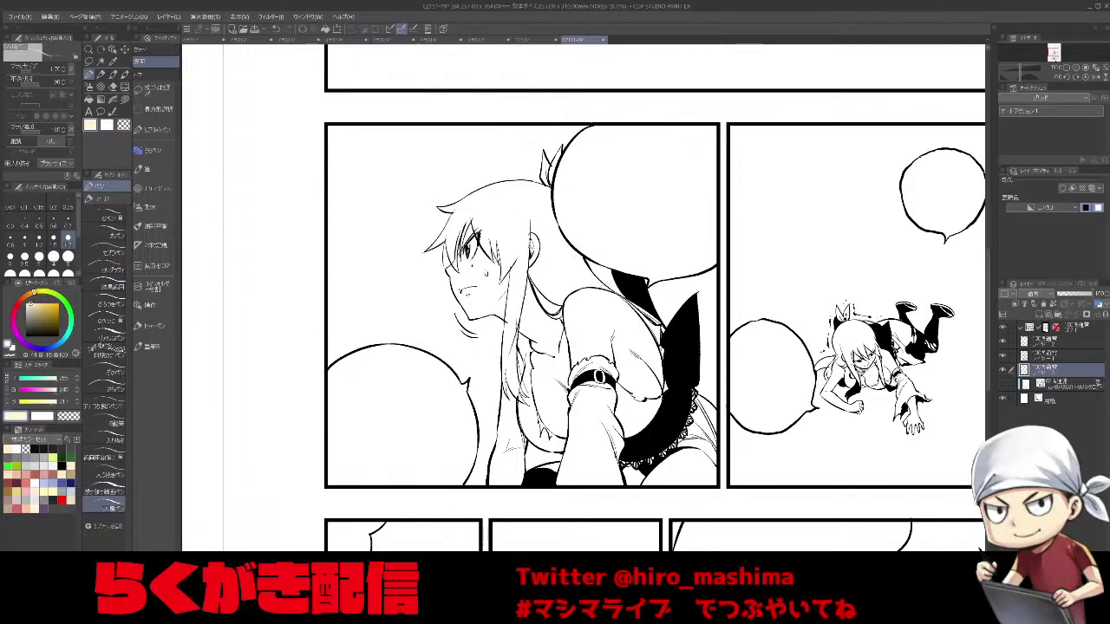
Fill the girl's hair in the second-row close-up panel with solid black.
{"action": "key", "text": "g"}
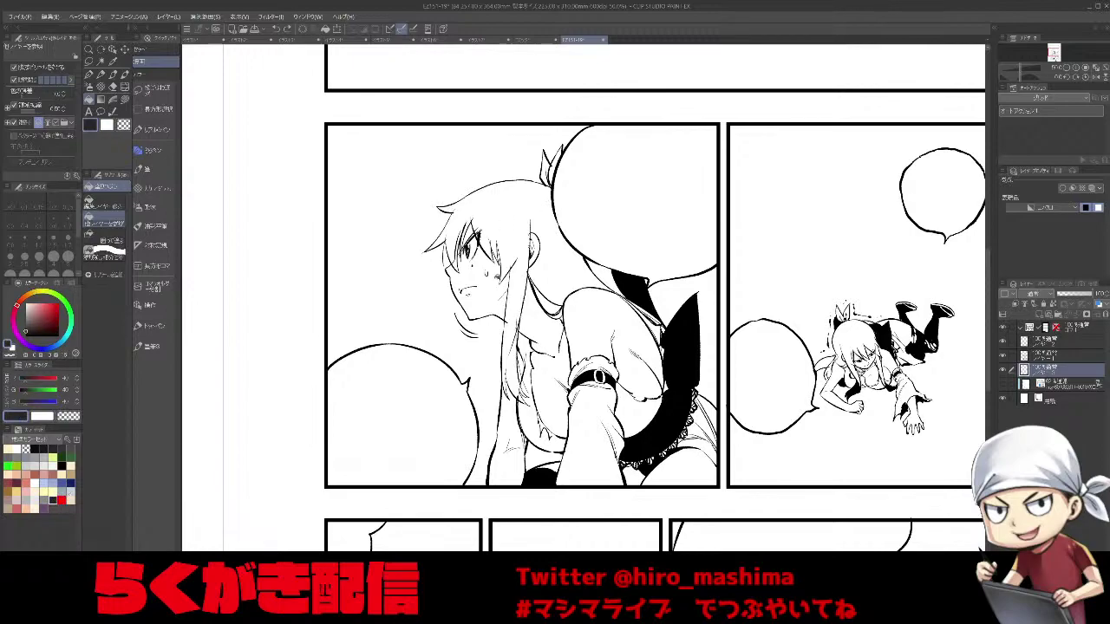
{"action": "left_click", "coordinate": [562, 270]}
{"action": "mouse_move", "coordinate": [512, 342]}
{"action": "left_mouse_down"}
{"action": "mouse_move", "coordinate": [518, 395]}
{"action": "mouse_move", "coordinate": [510, 337]}
{"action": "left_mouse_up"}
{"action": "key", "text": "ctrl+z"}
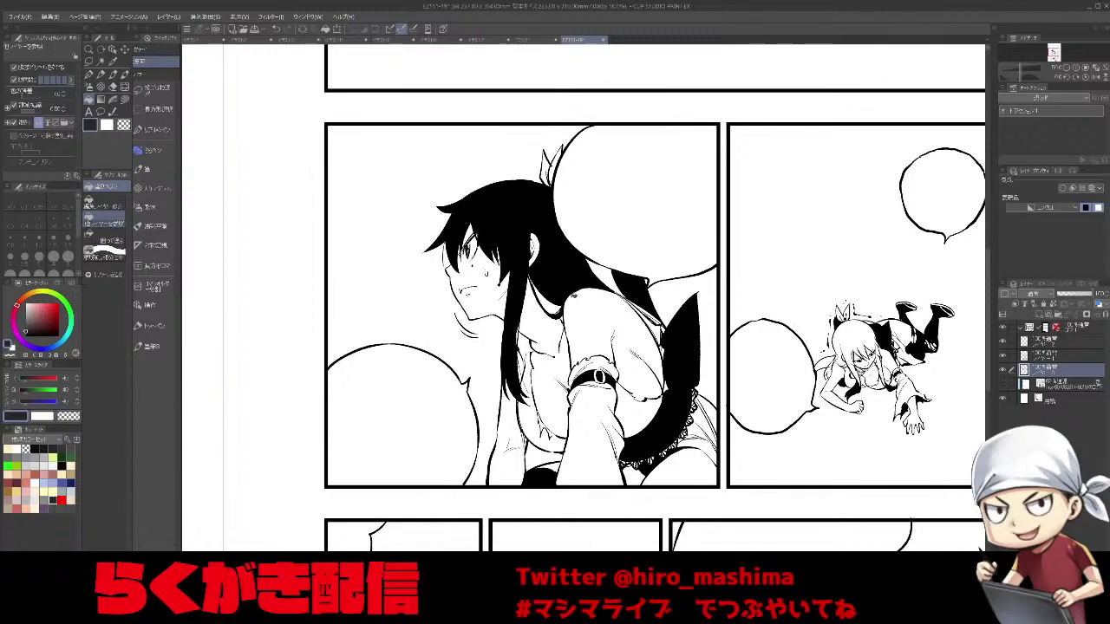
{"action": "key", "text": "p"}
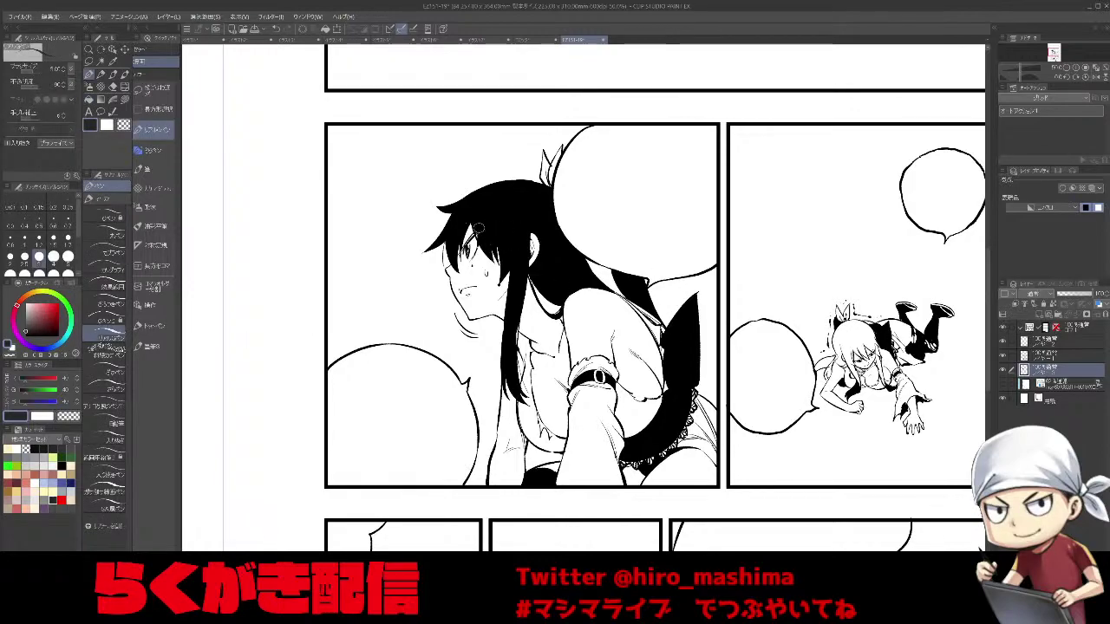
{"action": "scroll", "coordinate": [500, 291], "scroll_direction": "up", "scroll_amount": 3}
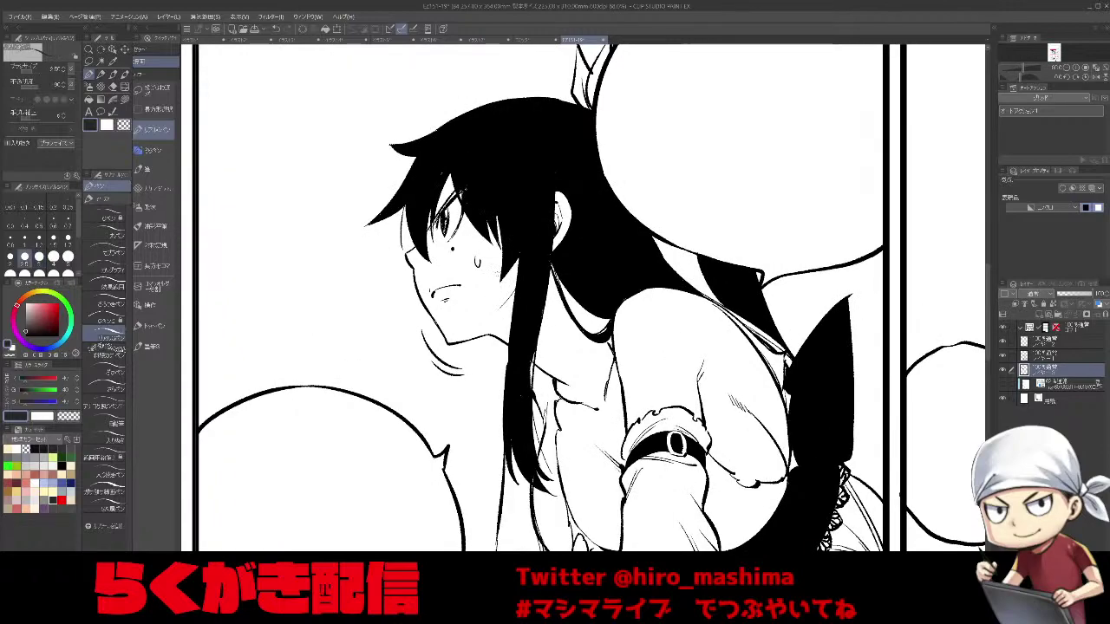
{"action": "scroll", "coordinate": [500, 291], "scroll_direction": "down", "scroll_amount": 1}
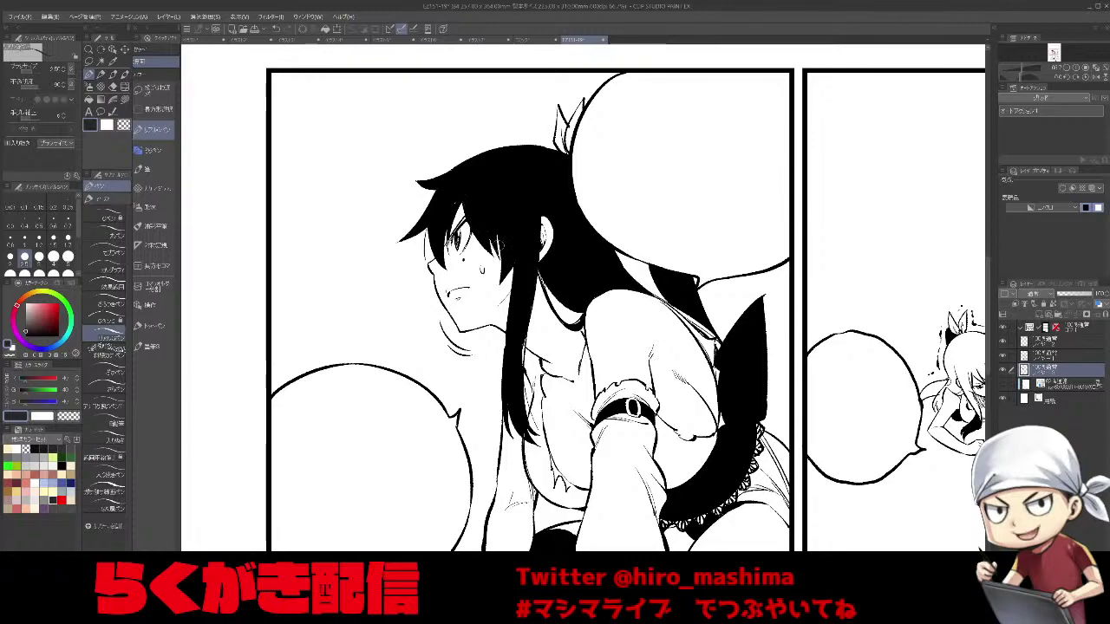
Carve thin vertical highlight streaks into the black fringe and crown hair using the pen with transparent colour.
{"action": "left_click", "coordinate": [126, 127]}
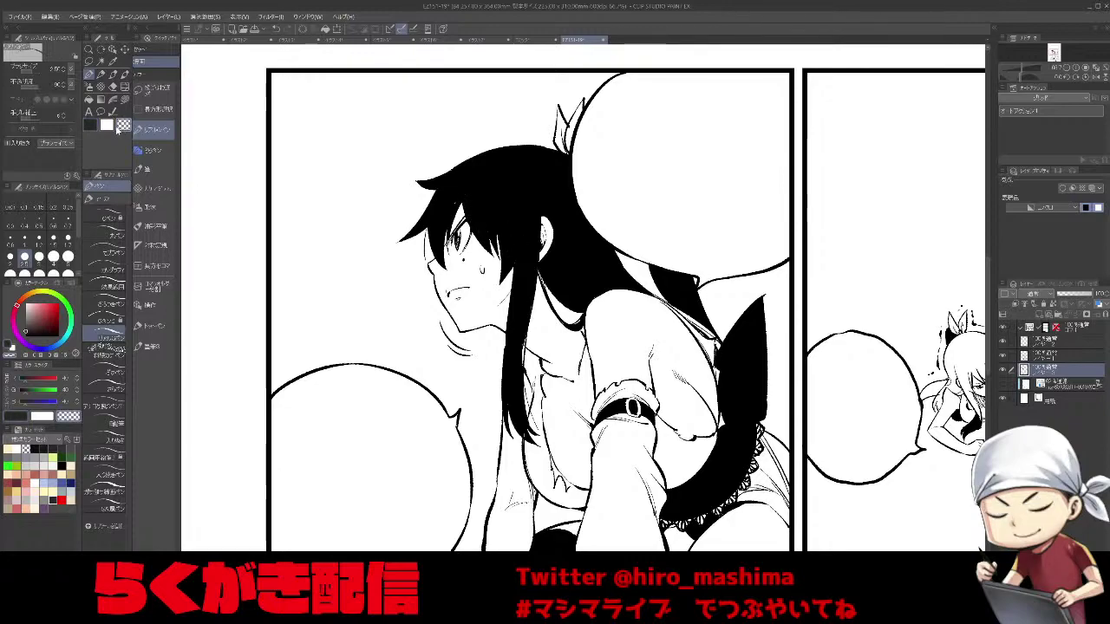
{"action": "left_click", "coordinate": [122, 441]}
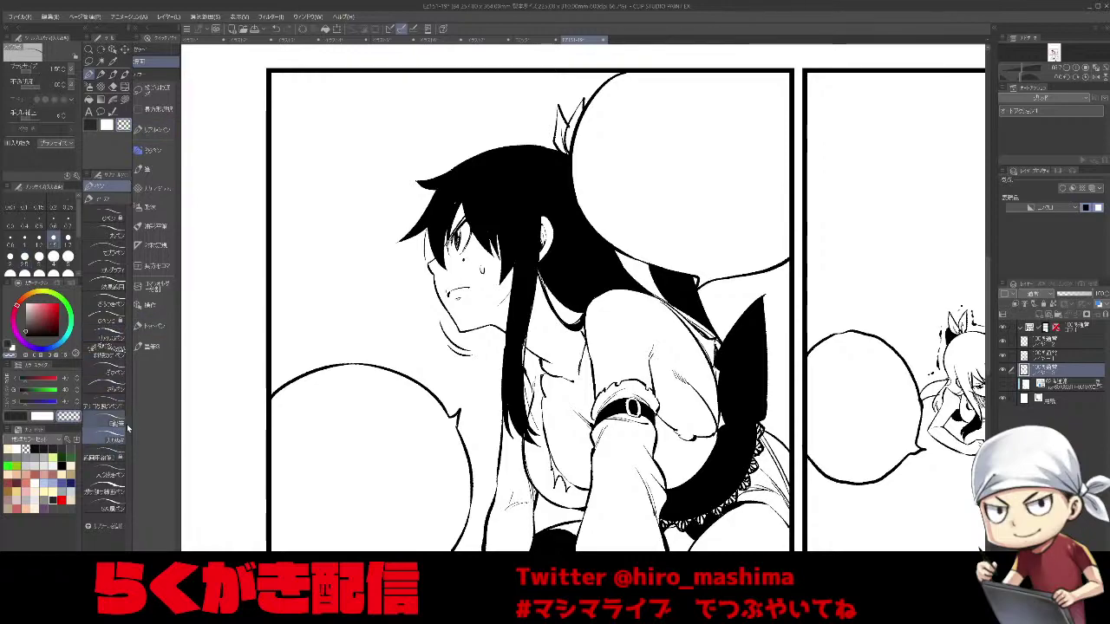
{"action": "key", "text": "bracketleft"}
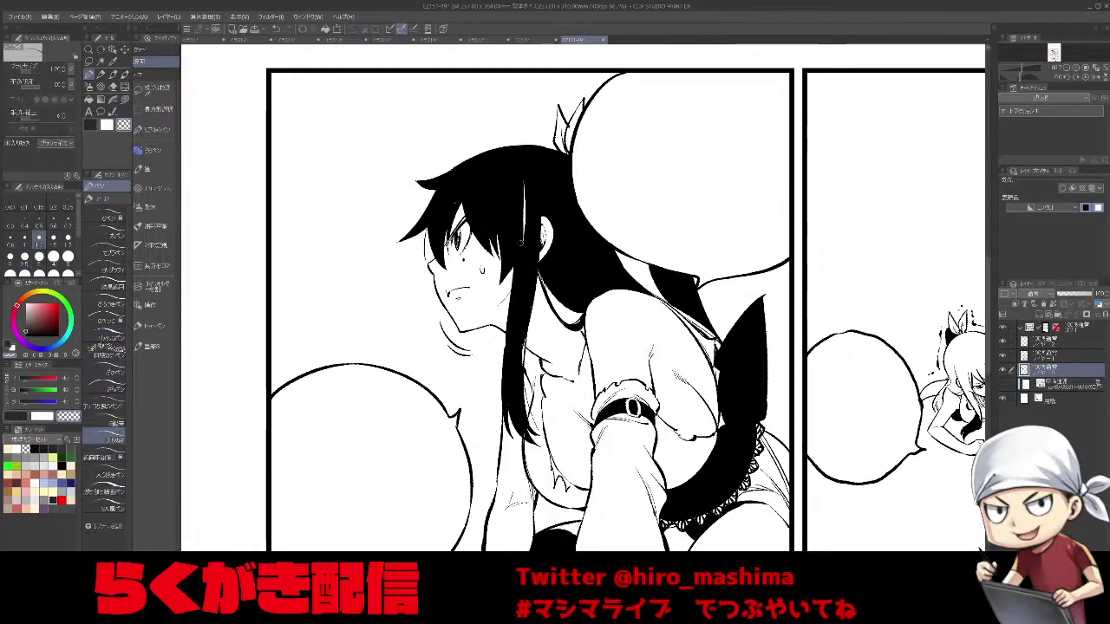
{"action": "mouse_move", "coordinate": [525, 224]}
{"action": "left_mouse_down"}
{"action": "mouse_move", "coordinate": [531, 182]}
{"action": "mouse_move", "coordinate": [508, 254]}
{"action": "mouse_move", "coordinate": [515, 176]}
{"action": "mouse_move", "coordinate": [505, 172]}
{"action": "left_mouse_up"}
{"action": "key", "text": "ctrl+z"}
{"action": "key", "text": "bracketright"}
{"action": "mouse_move", "coordinate": [494, 217]}
{"action": "left_mouse_down"}
{"action": "mouse_move", "coordinate": [488, 160]}
{"action": "mouse_move", "coordinate": [467, 189]}
{"action": "left_mouse_up"}
{"action": "mouse_move", "coordinate": [447, 228]}
{"action": "left_mouse_down"}
{"action": "mouse_move", "coordinate": [460, 190]}
{"action": "mouse_move", "coordinate": [445, 193]}
{"action": "left_mouse_up"}
{"action": "mouse_move", "coordinate": [541, 204]}
{"action": "left_mouse_down"}
{"action": "mouse_move", "coordinate": [534, 162]}
{"action": "mouse_move", "coordinate": [543, 198]}
{"action": "mouse_move", "coordinate": [562, 162]}
{"action": "mouse_move", "coordinate": [572, 276]}
{"action": "left_mouse_up"}
{"action": "key", "text": "ctrl+z"}
{"action": "key", "text": "ctrl+z"}
{"action": "key", "text": "ctrl+z"}
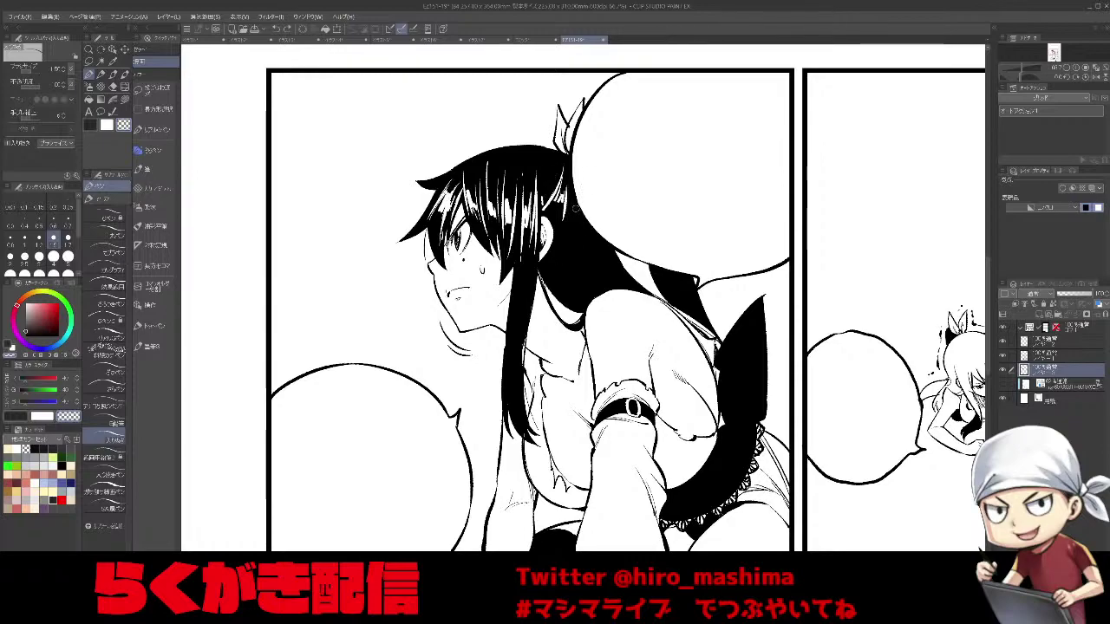
Try several single highlight strokes of different shapes in the black hair behind the ear.
{"action": "scroll", "coordinate": [572, 203], "scroll_direction": "up", "scroll_amount": 5}
{"action": "scroll", "coordinate": [569, 199], "scroll_direction": "up", "scroll_amount": 2}
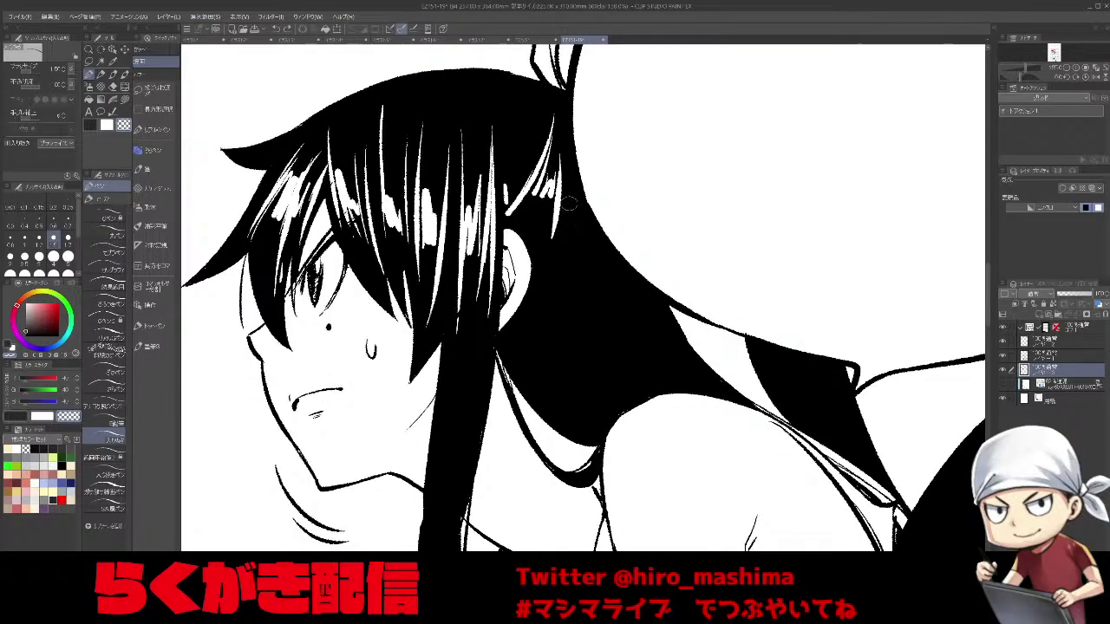
{"action": "left_click_drag", "start_coordinate": [566, 170], "coordinate": [574, 326]}
{"action": "key", "text": "ctrl+z"}
{"action": "left_click_drag", "start_coordinate": [569, 185], "coordinate": [586, 351]}
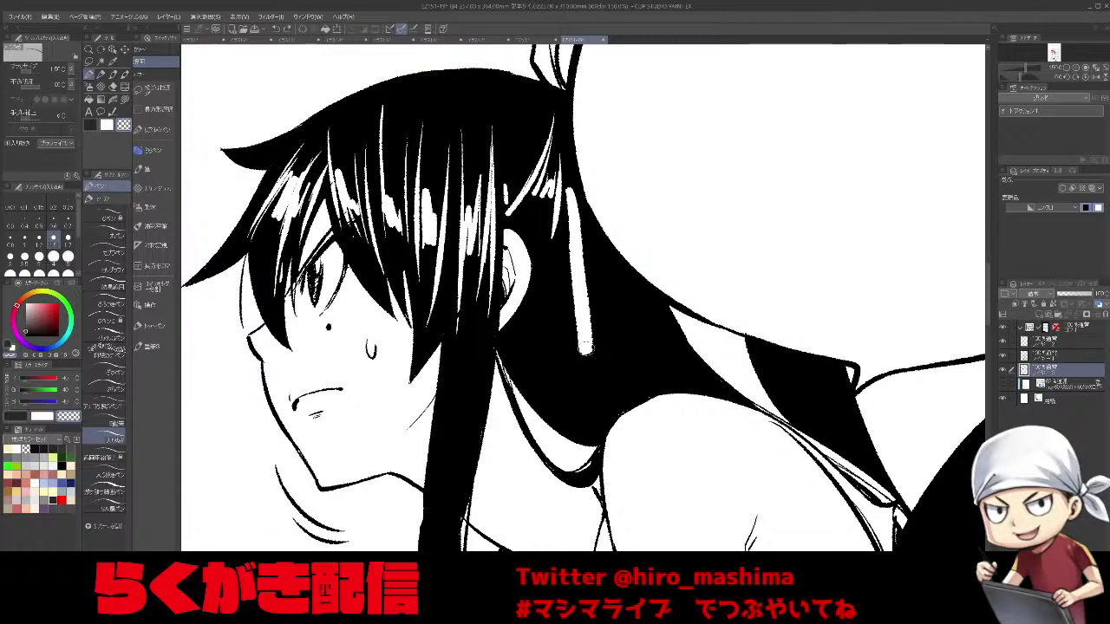
{"action": "key", "text": "ctrl+z"}
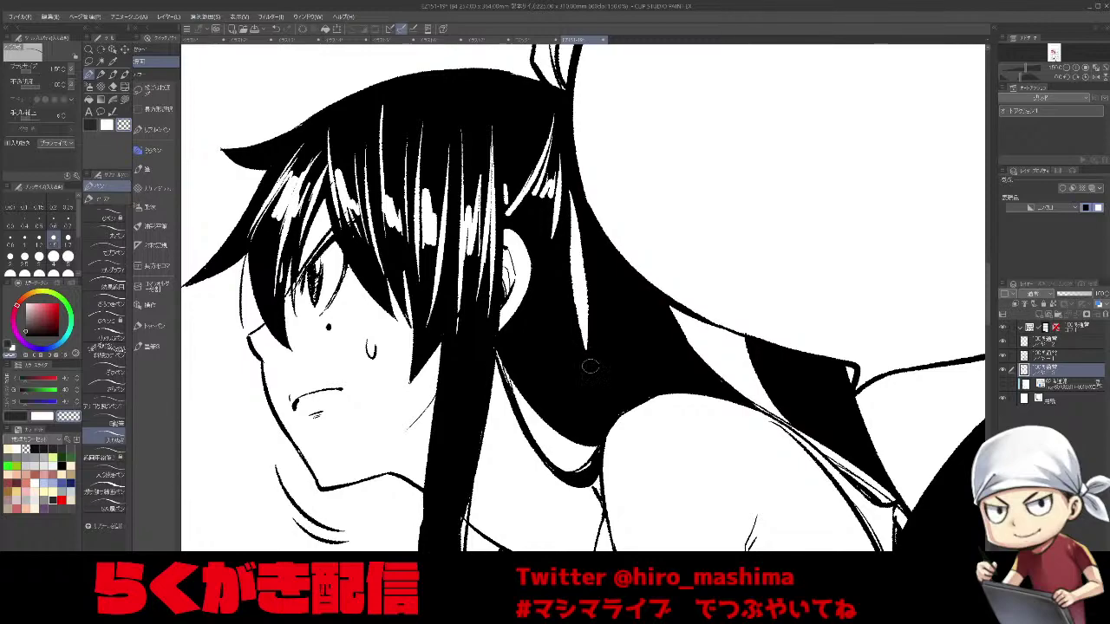
{"action": "key", "text": "ctrl+y"}
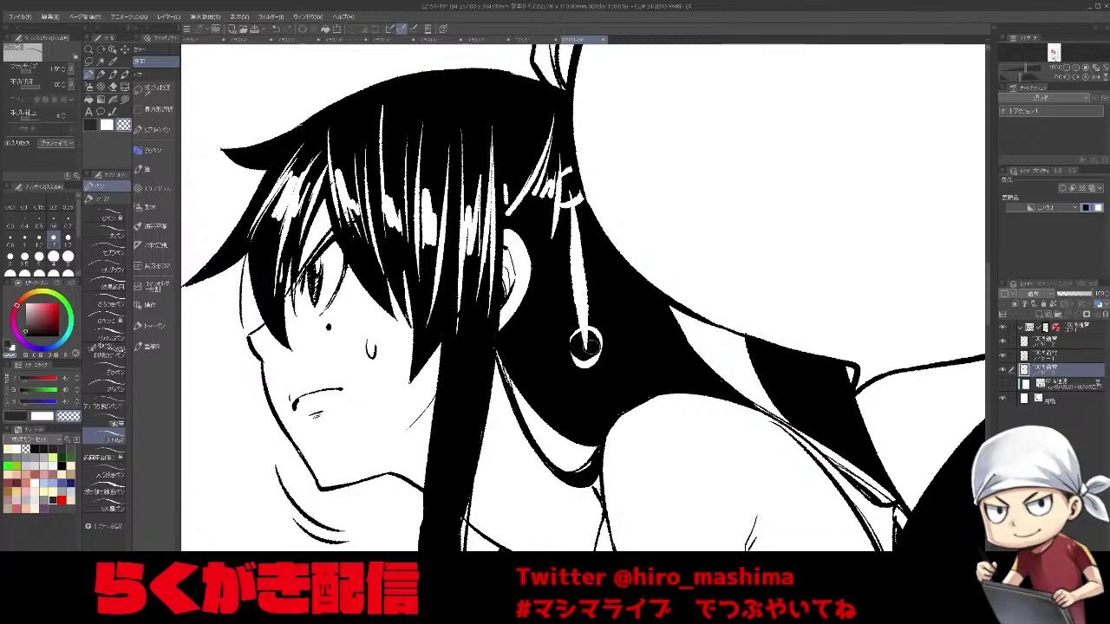
{"action": "key", "text": "ctrl+z"}
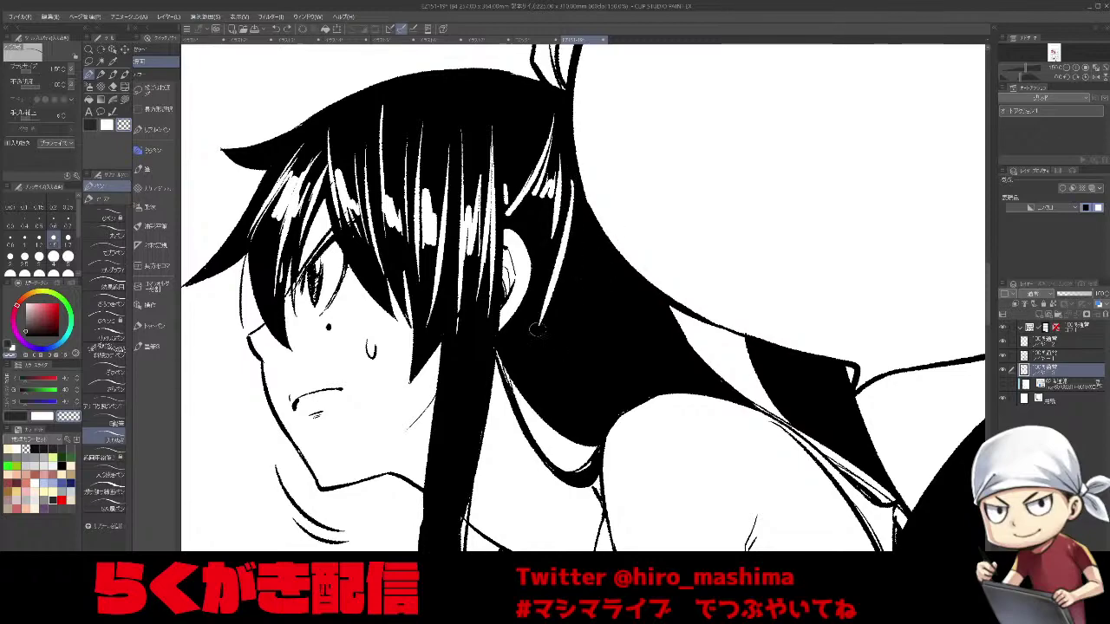
{"action": "key", "text": "ctrl+z"}
{"action": "left_click_drag", "start_coordinate": [576, 177], "coordinate": [533, 323]}
{"action": "key", "text": "ctrl+z"}
{"action": "key", "text": "ctrl+z"}
{"action": "mouse_move", "coordinate": [568, 181]}
{"action": "left_mouse_down"}
{"action": "mouse_move", "coordinate": [540, 284]}
{"action": "mouse_move", "coordinate": [557, 241]}
{"action": "mouse_move", "coordinate": [550, 283]}
{"action": "left_mouse_up"}
{"action": "key", "text": "ctrl+z"}
{"action": "key", "text": "ctrl+z"}
Carve long curved highlight strands into the black back hair, running from behind the ear toward the shoulder.
{"action": "mouse_move", "coordinate": [578, 219]}
{"action": "left_mouse_down"}
{"action": "mouse_move", "coordinate": [563, 249]}
{"action": "mouse_move", "coordinate": [561, 304]}
{"action": "mouse_move", "coordinate": [595, 366]}
{"action": "left_mouse_up"}
{"action": "scroll", "coordinate": [575, 250], "scroll_direction": "down", "scroll_amount": 2}
{"action": "mouse_move", "coordinate": [562, 279]}
{"action": "left_mouse_down"}
{"action": "mouse_move", "coordinate": [612, 352]}
{"action": "mouse_move", "coordinate": [605, 342]}
{"action": "left_mouse_up"}
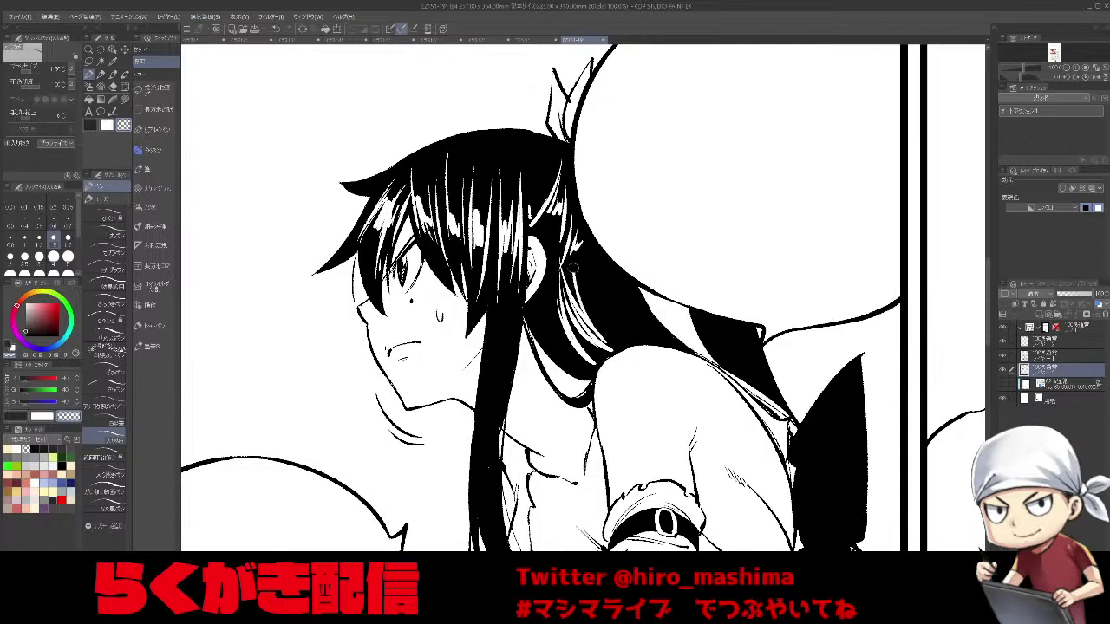
{"action": "left_click_drag", "start_coordinate": [579, 253], "coordinate": [660, 334]}
{"action": "key", "text": "ctrl+minus"}
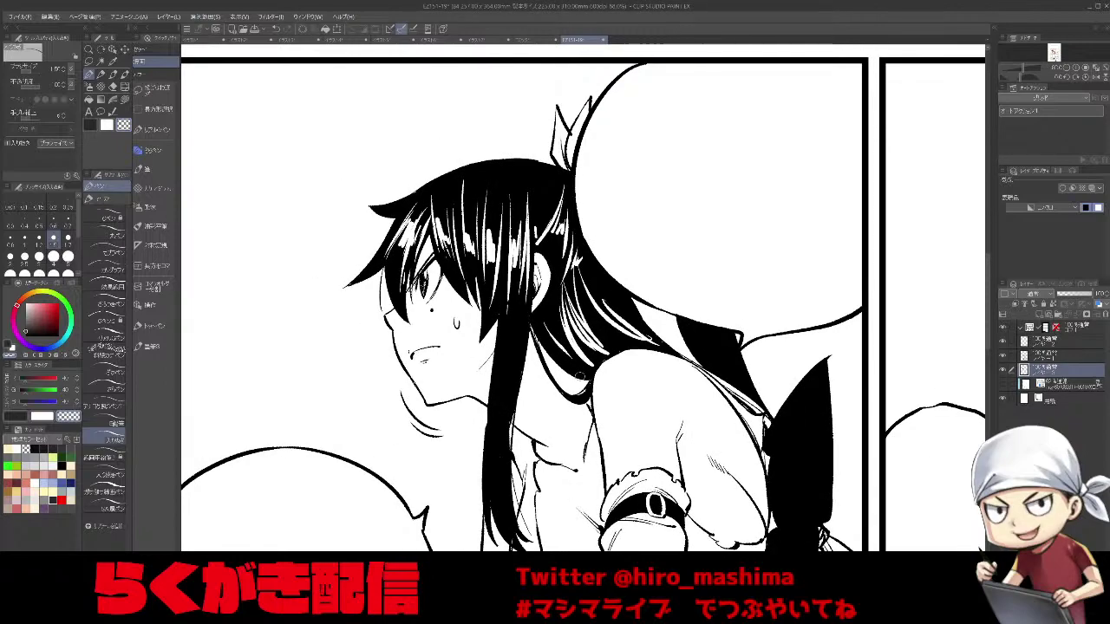
{"action": "key", "text": "ctrl+minus"}
{"action": "key", "text": "ctrl+minus"}
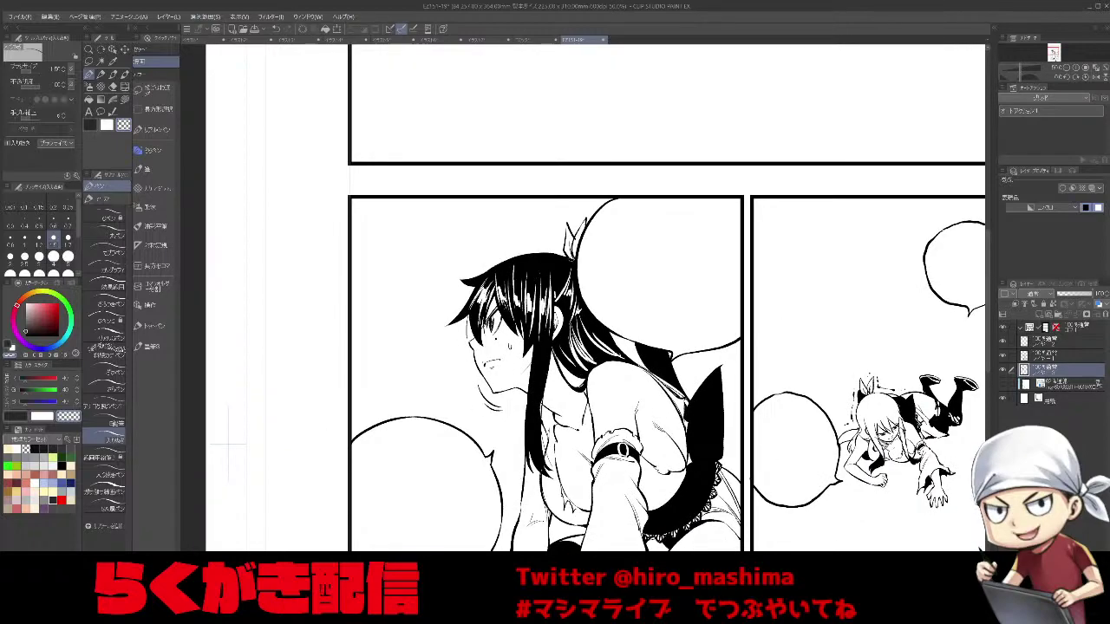
Hide the filled hair layer and, on a new layer, draw tapered black strands beside the ear and down the side lock.
{"action": "left_click", "coordinate": [1003, 372]}
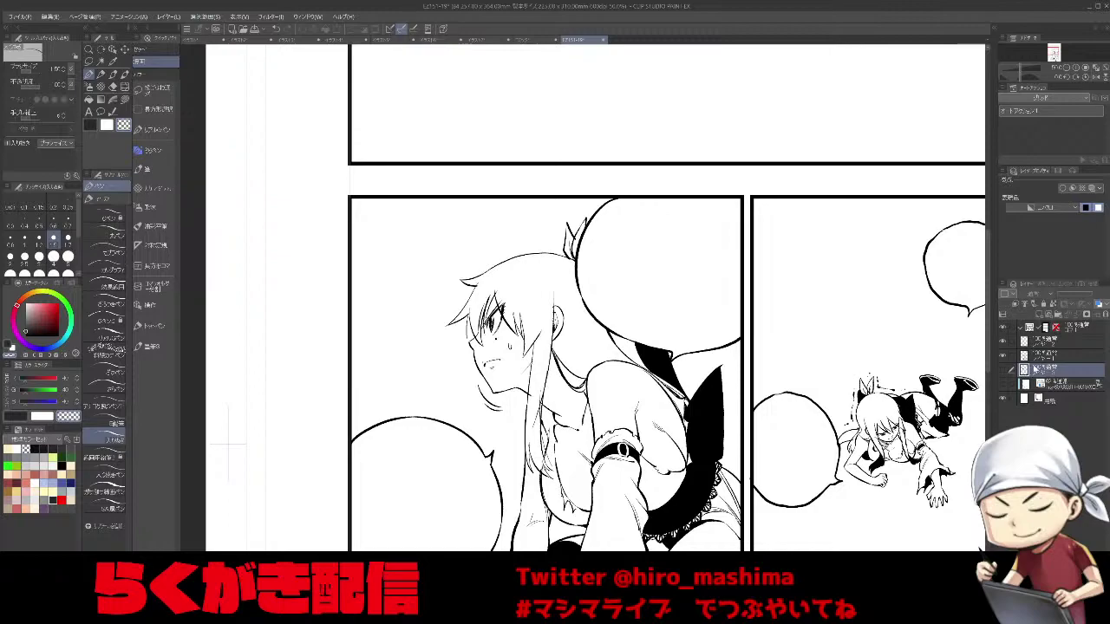
{"action": "left_click", "coordinate": [1049, 317]}
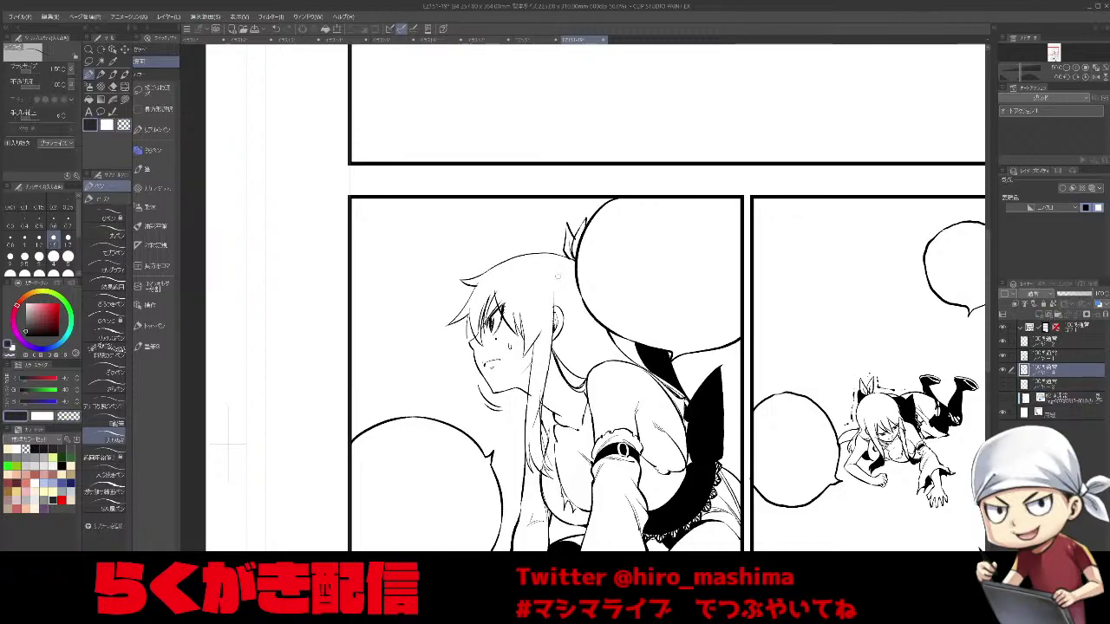
{"action": "key", "text": "]"}
{"action": "left_click_drag", "start_coordinate": [550, 274], "coordinate": [530, 384]}
{"action": "left_click_drag", "start_coordinate": [536, 343], "coordinate": [525, 421]}
{"action": "left_click_drag", "start_coordinate": [541, 359], "coordinate": [527, 414]}
{"action": "left_click_drag", "start_coordinate": [543, 359], "coordinate": [529, 412]}
{"action": "key", "text": "["}
{"action": "key", "text": "["}
{"action": "left_click_drag", "start_coordinate": [544, 341], "coordinate": [539, 411]}
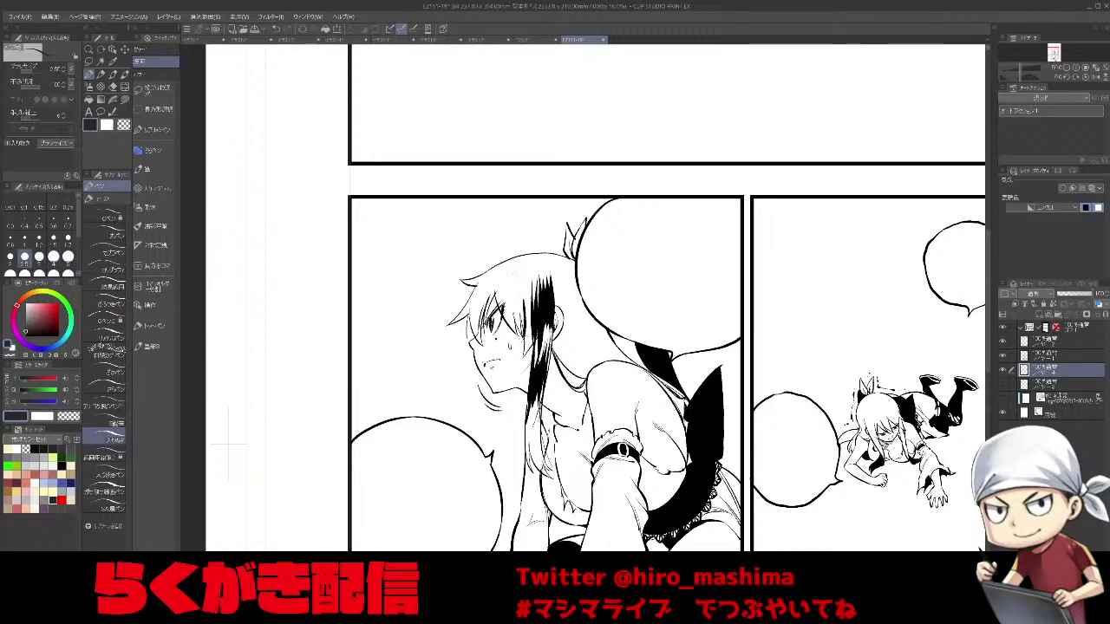
Draw tapered black strands through the fringe and up to the crown of the girl's hair.
{"action": "left_click_drag", "start_coordinate": [532, 336], "coordinate": [524, 359]}
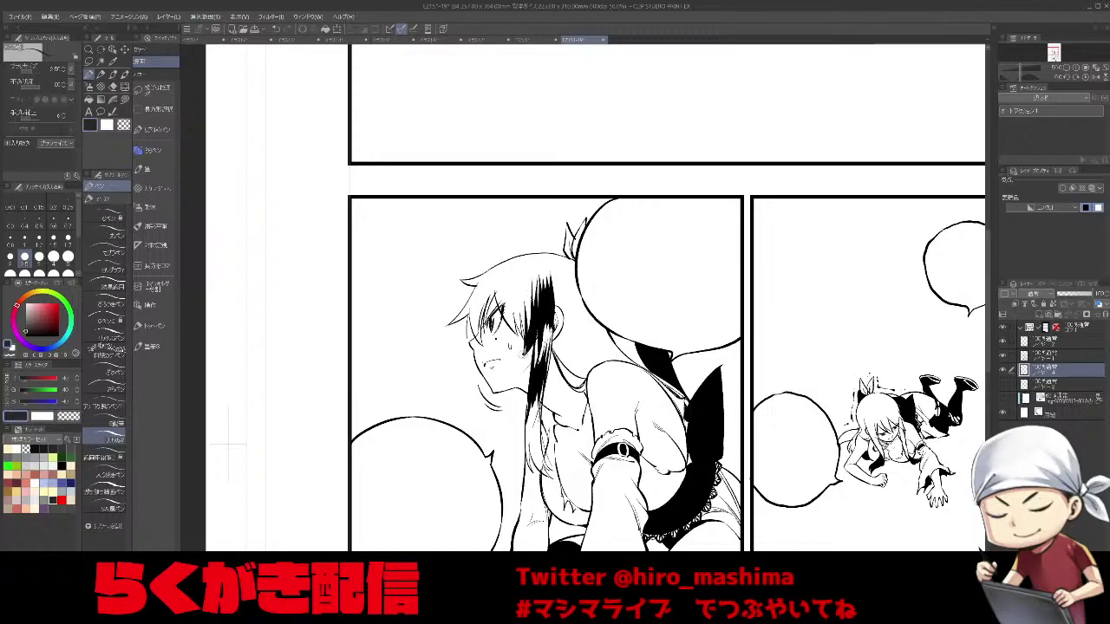
{"action": "left_click_drag", "start_coordinate": [527, 296], "coordinate": [517, 340]}
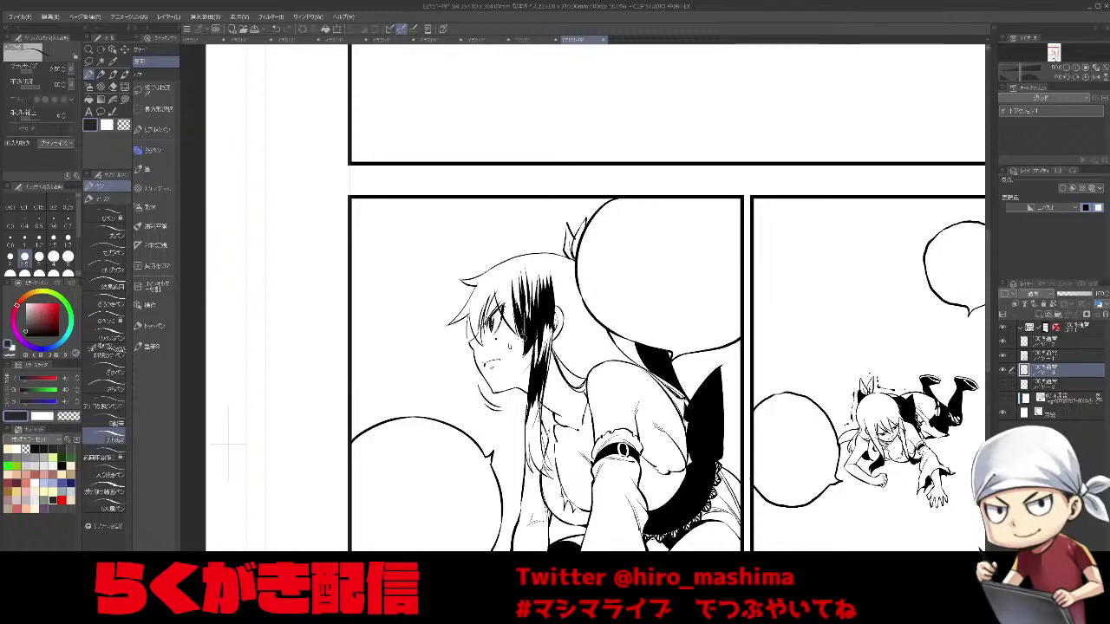
{"action": "left_click_drag", "start_coordinate": [515, 276], "coordinate": [506, 325]}
{"action": "mouse_move", "coordinate": [531, 258]}
{"action": "left_mouse_down"}
{"action": "mouse_move", "coordinate": [526, 290]}
{"action": "mouse_move", "coordinate": [534, 284]}
{"action": "left_mouse_up"}
Draw tapered black strands above and behind the ear, following the hair pulled back toward the ribbon.
{"action": "mouse_move", "coordinate": [550, 274]}
{"action": "left_mouse_down"}
{"action": "mouse_move", "coordinate": [541, 288]}
{"action": "mouse_move", "coordinate": [622, 270]}
{"action": "left_mouse_up"}
{"action": "scroll", "coordinate": [550, 306], "scroll_direction": "up", "scroll_amount": 3}
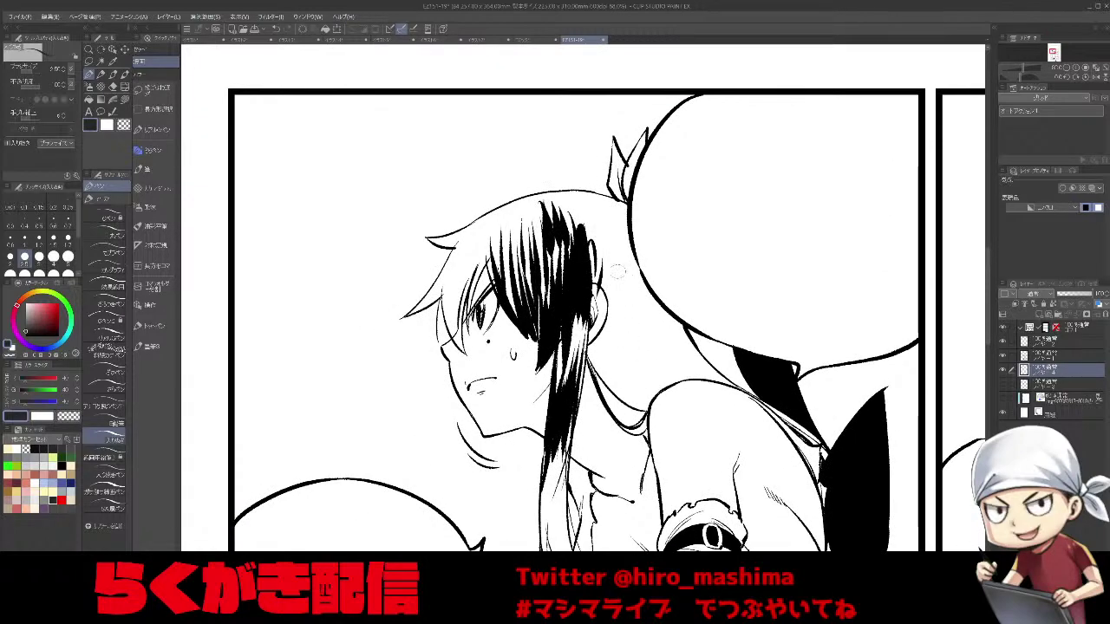
{"action": "mouse_move", "coordinate": [593, 220]}
{"action": "left_mouse_down"}
{"action": "mouse_move", "coordinate": [598, 281]}
{"action": "mouse_move", "coordinate": [585, 293]}
{"action": "mouse_move", "coordinate": [590, 270]}
{"action": "left_mouse_up"}
{"action": "left_click_drag", "start_coordinate": [602, 198], "coordinate": [611, 286]}
{"action": "left_click_drag", "start_coordinate": [616, 222], "coordinate": [617, 293]}
{"action": "mouse_move", "coordinate": [628, 224]}
{"action": "left_mouse_down"}
{"action": "mouse_move", "coordinate": [621, 277]}
{"action": "mouse_move", "coordinate": [608, 305]}
{"action": "left_mouse_up"}
{"action": "left_click_drag", "start_coordinate": [632, 252], "coordinate": [598, 347]}
{"action": "left_click_drag", "start_coordinate": [644, 272], "coordinate": [600, 357]}
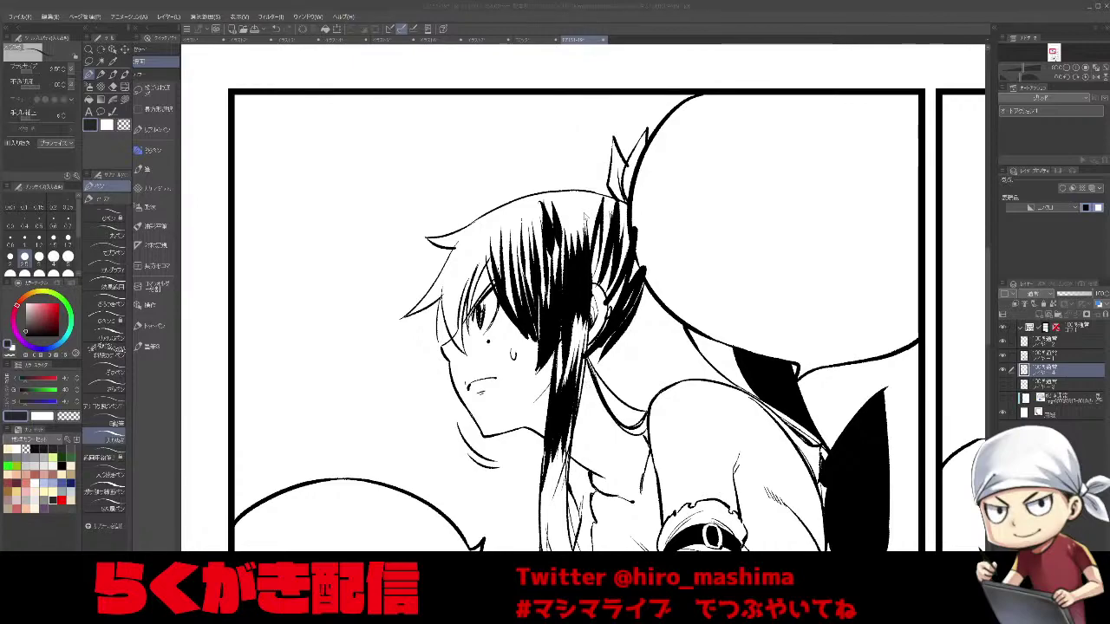
Close the inked manga page and the blank manuscript page.
{"action": "key", "text": "ctrl+w"}
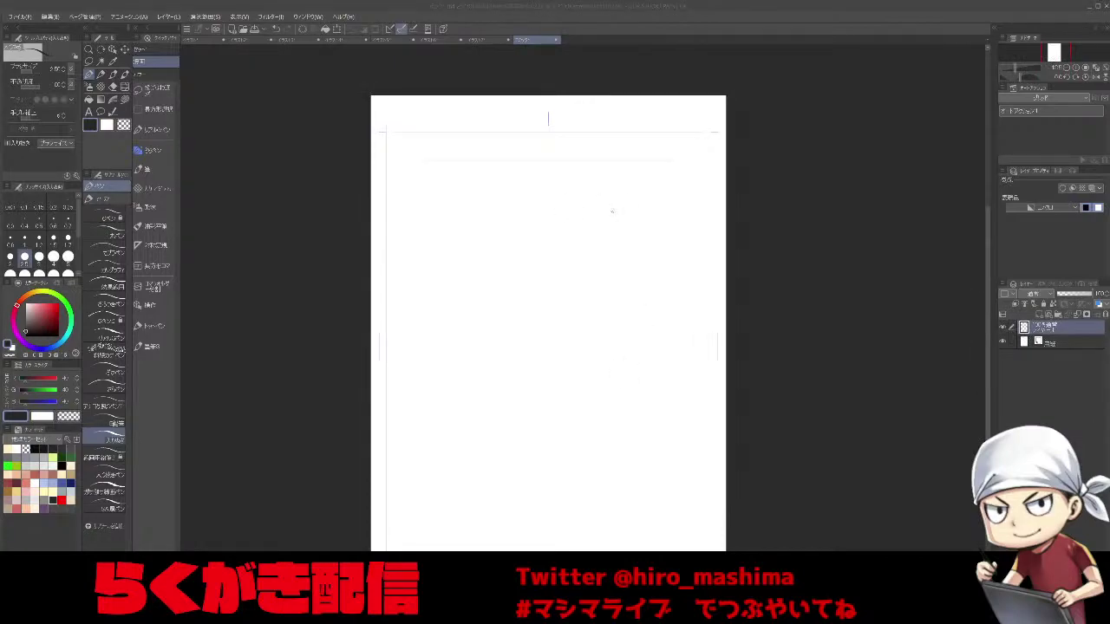
{"action": "key", "text": "ctrl+w"}
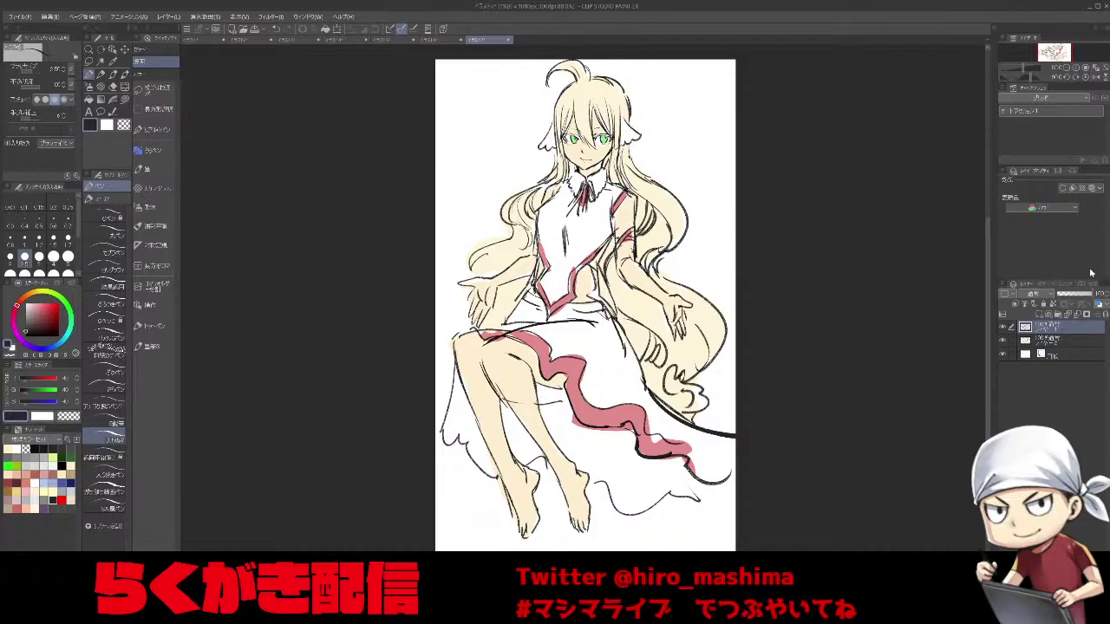
Look through the other open illustrations, including the character-head sketches, the man in the fur coat and the green-haired woman.
{"action": "left_click", "coordinate": [445, 41]}
{"action": "left_click", "coordinate": [400, 40]}
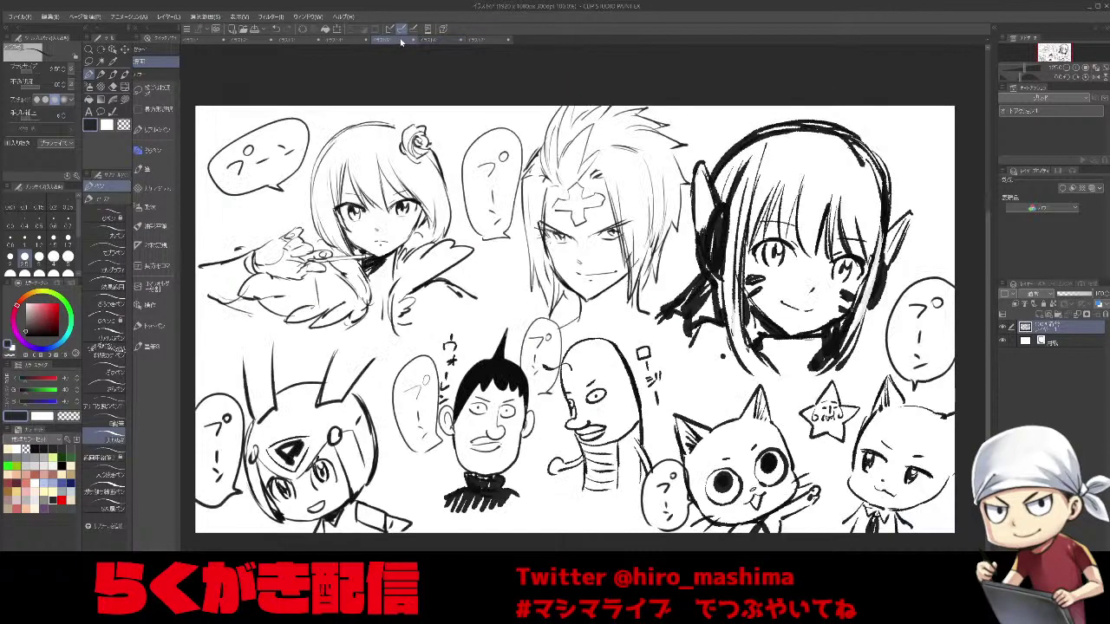
{"action": "left_click", "coordinate": [342, 41]}
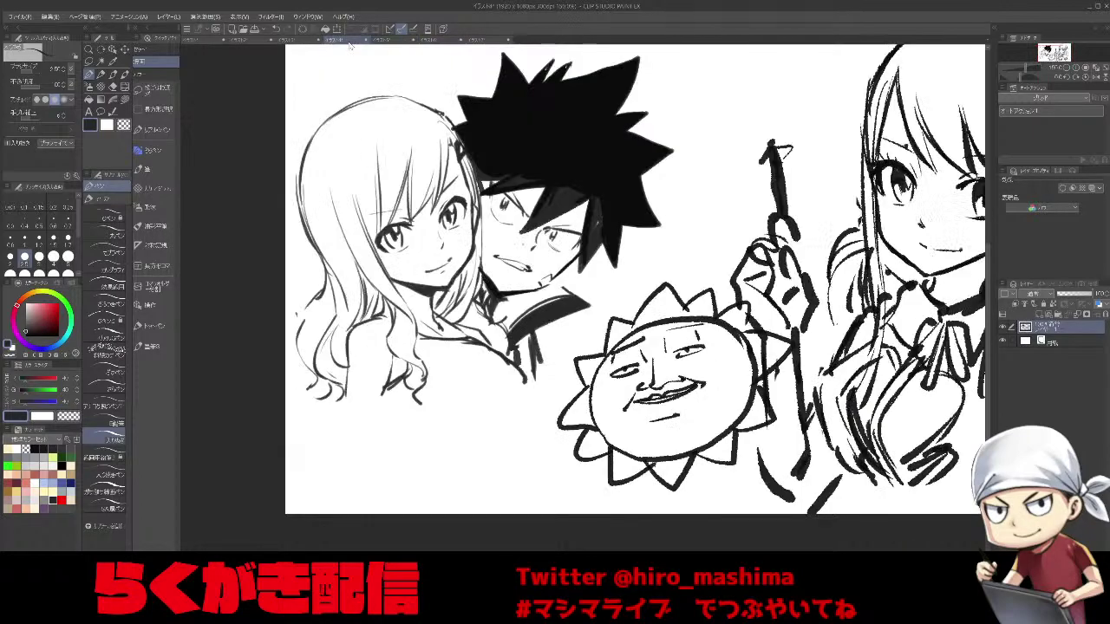
{"action": "left_click_drag", "start_coordinate": [598, 235], "coordinate": [530, 334]}
{"action": "scroll", "coordinate": [536, 330], "scroll_direction": "down", "scroll_amount": 1}
{"action": "scroll", "coordinate": [541, 325], "scroll_direction": "up", "scroll_amount": 1}
{"action": "left_click", "coordinate": [301, 39]}
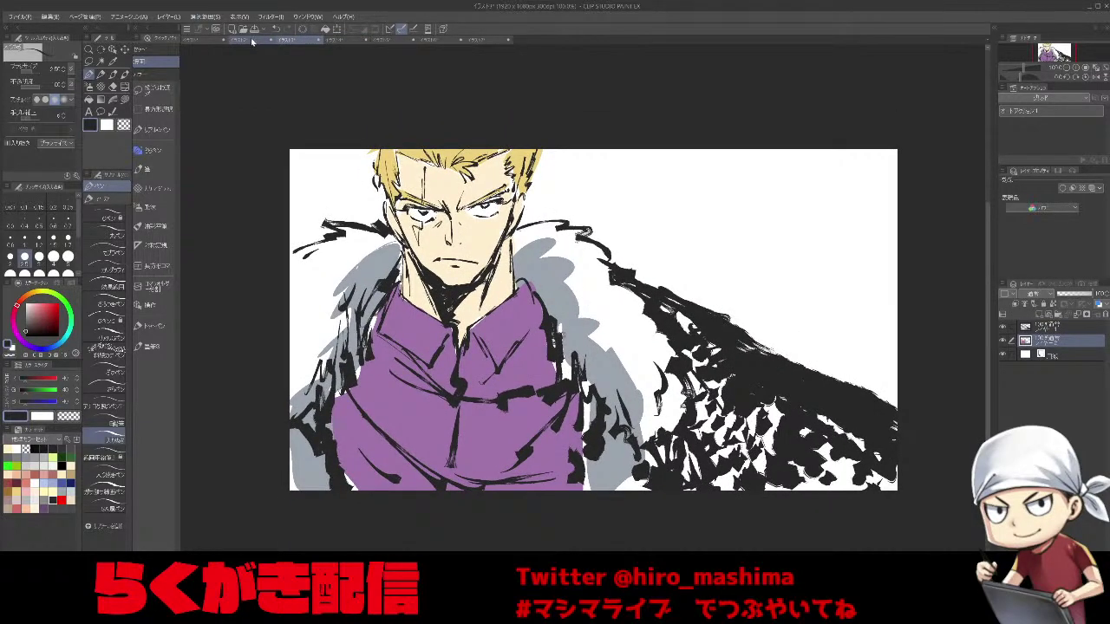
{"action": "left_click", "coordinate": [251, 41]}
{"action": "left_click", "coordinate": [296, 41]}
{"action": "left_click", "coordinate": [252, 40]}
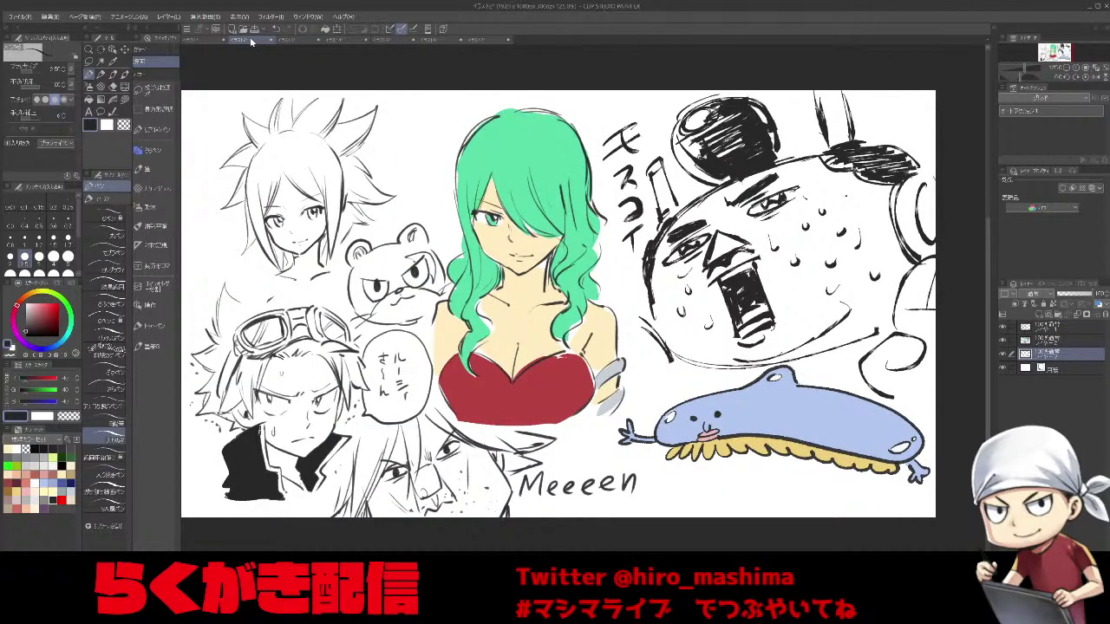
{"action": "left_click", "coordinate": [214, 40]}
{"action": "left_click", "coordinate": [250, 41]}
{"action": "left_click_drag", "start_coordinate": [482, 422], "coordinate": [565, 405]}
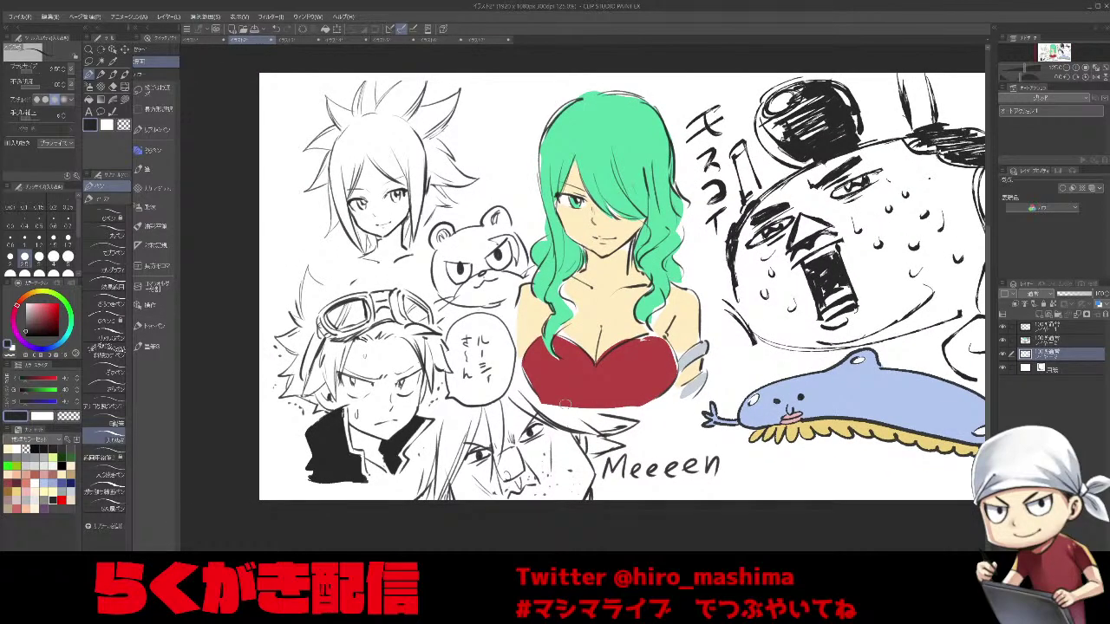
In the seated long-haired girl illustration, sample the cream skin colour, select the colouring layer and reduce the brush size.
{"action": "left_click", "coordinate": [489, 40]}
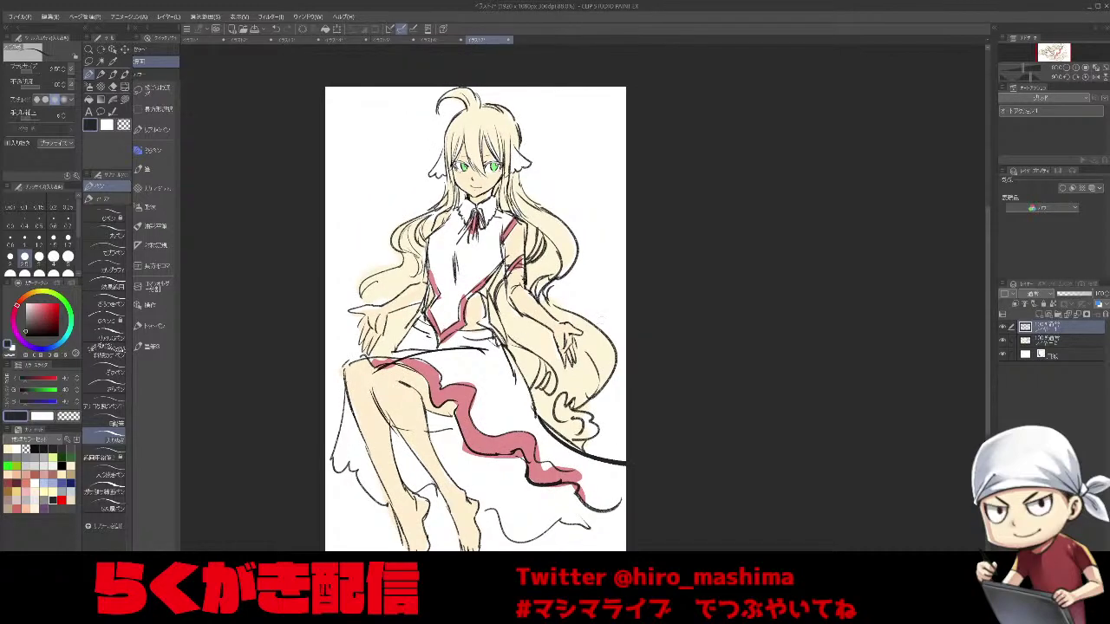
{"action": "left_click", "coordinate": [474, 309], "text": "alt"}
{"action": "key", "text": "bracketright"}
{"action": "key", "text": "bracketright"}
{"action": "key", "text": "bracketright"}
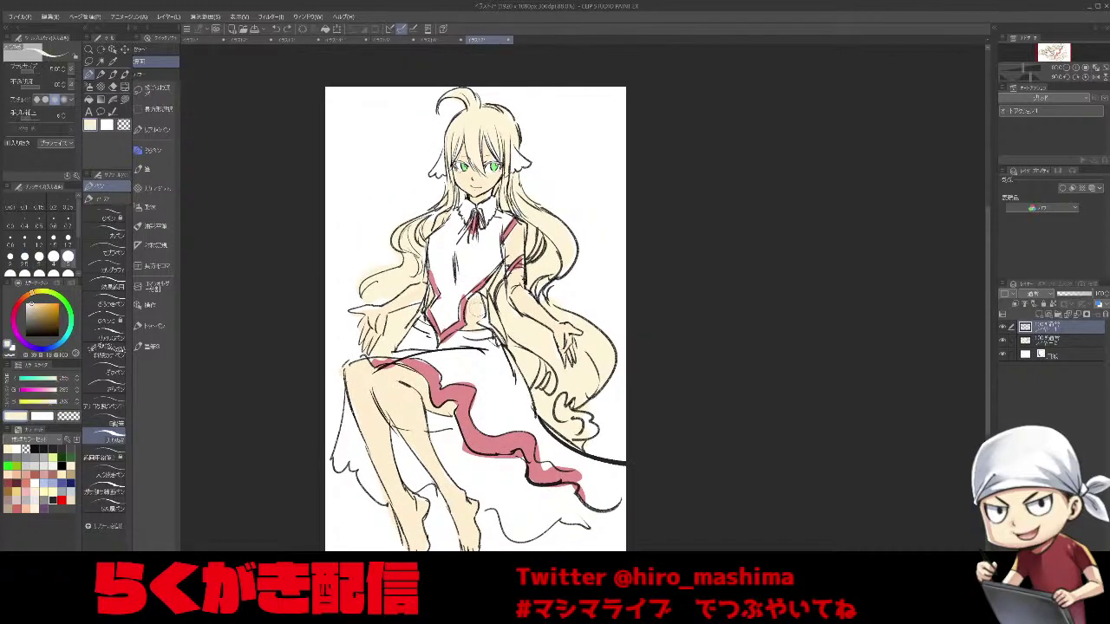
{"action": "left_click", "coordinate": [1041, 340]}
{"action": "key", "text": "bracketleft"}
{"action": "key", "text": "bracketleft"}
{"action": "key", "text": "bracketleft"}
{"action": "key", "text": "bracketleft"}
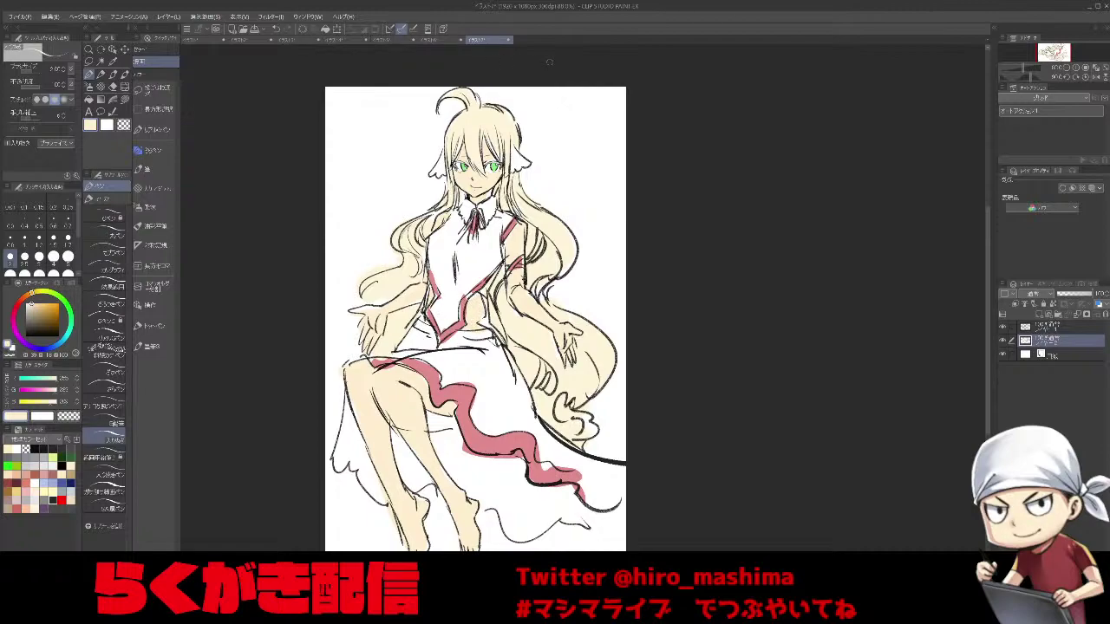
Open the illustration with the ponytailed girl and the sun face, choose golden yellow and add a layer beneath the line art.
{"action": "left_click", "coordinate": [445, 40]}
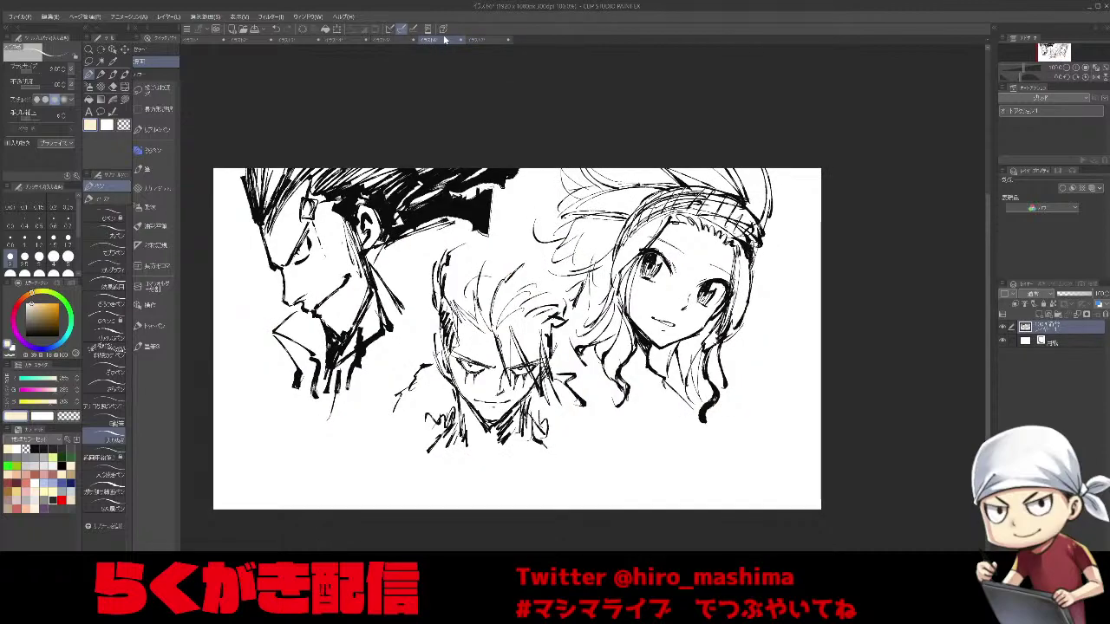
{"action": "left_click", "coordinate": [382, 40]}
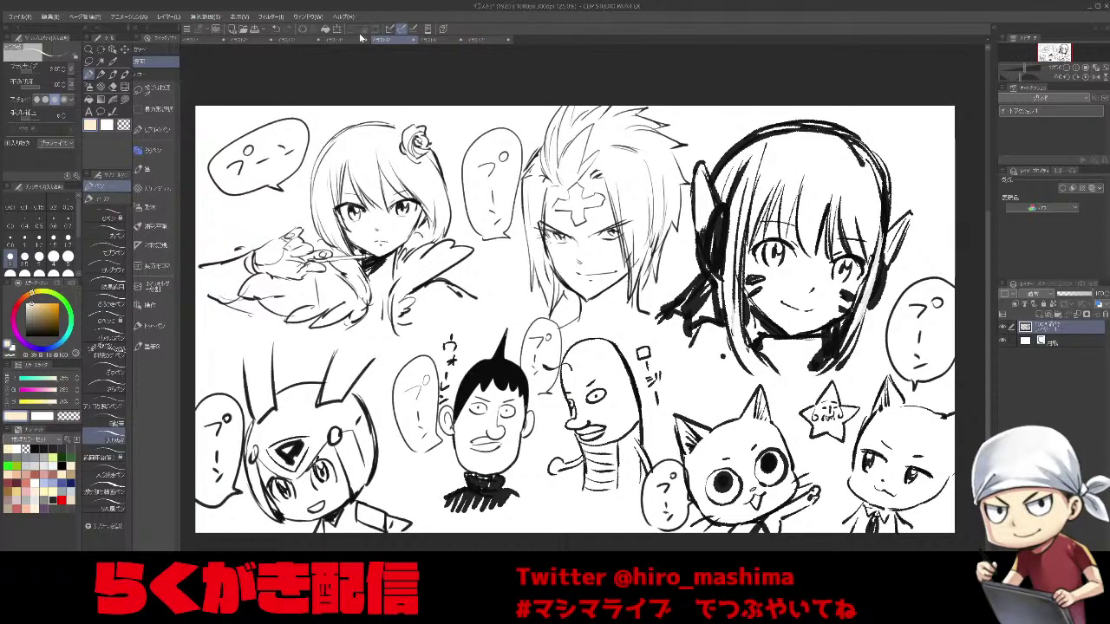
{"action": "left_click", "coordinate": [361, 38]}
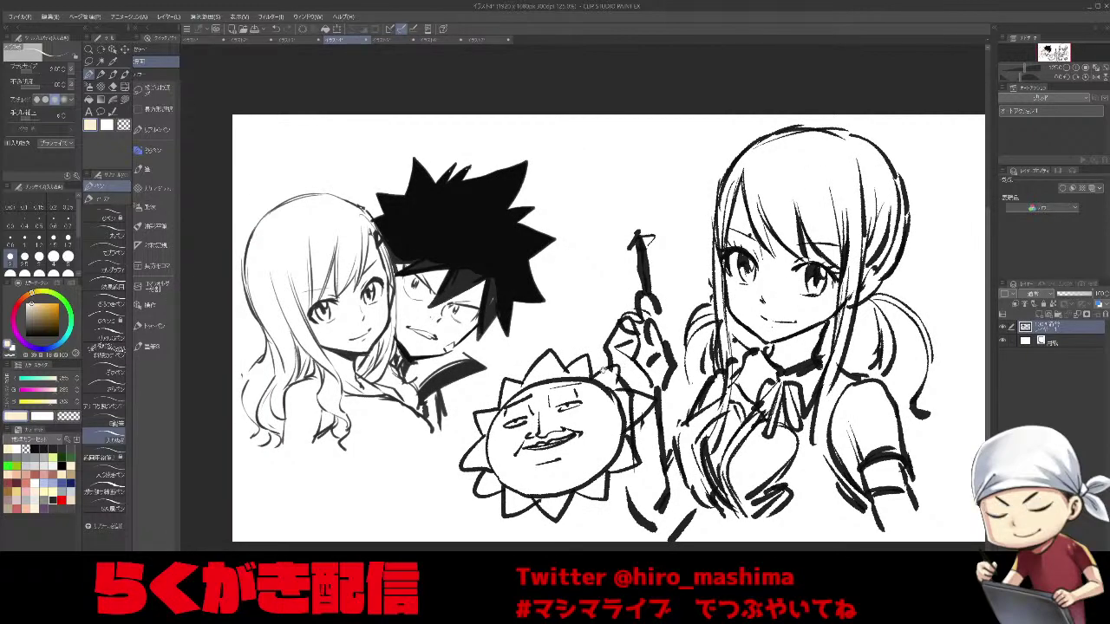
{"action": "left_click_drag", "start_coordinate": [571, 355], "coordinate": [523, 377]}
{"action": "left_click", "coordinate": [16, 492]}
{"action": "left_click", "coordinate": [1067, 342]}
{"action": "left_click", "coordinate": [1040, 315]}
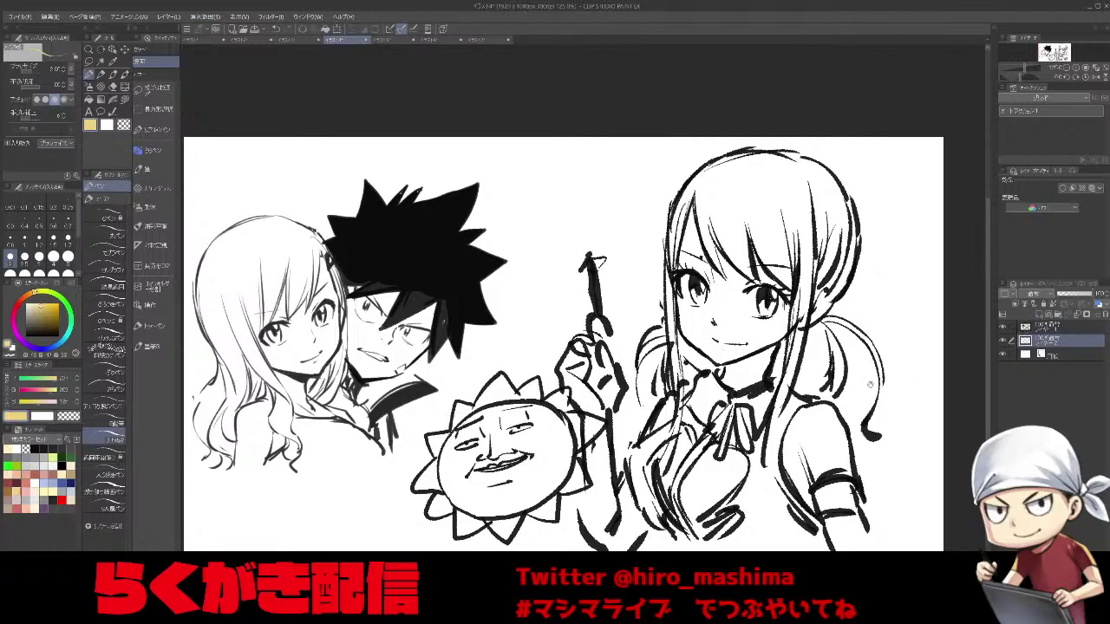
Fill the ponytailed girl's fringe, crown and the hair beside her ear with golden yellow, closing the outline gap with the pen.
{"action": "left_click_drag", "start_coordinate": [689, 287], "coordinate": [561, 298]}
{"action": "left_click", "coordinate": [89, 100]}
{"action": "left_click_drag", "start_coordinate": [568, 191], "coordinate": [516, 201]}
{"action": "left_click", "coordinate": [618, 231]}
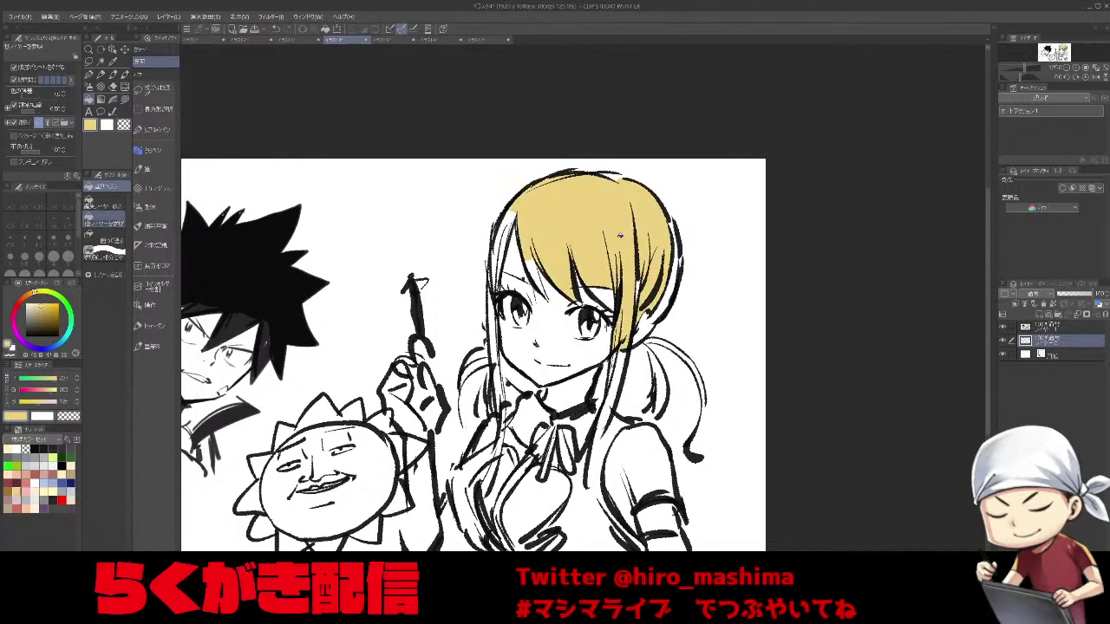
{"action": "left_click", "coordinate": [666, 300]}
{"action": "key", "text": "ctrl+z"}
{"action": "key", "text": "p"}
{"action": "left_click_drag", "start_coordinate": [666, 304], "coordinate": [648, 323]}
{"action": "key", "text": "g"}
{"action": "left_click", "coordinate": [666, 295]}
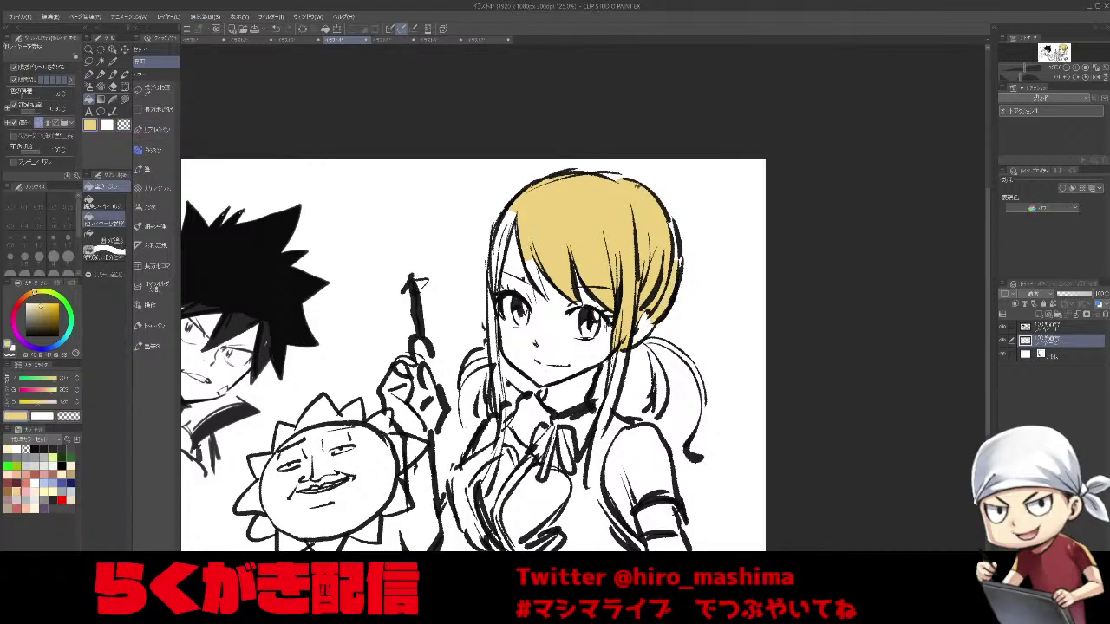
Fill the thin lock beside her face and the upper part of the ponytail nearest her raised hand with golden yellow.
{"action": "left_click", "coordinate": [501, 251]}
{"action": "key", "text": "p"}
{"action": "key", "text": "g"}
{"action": "left_click_drag", "start_coordinate": [491, 364], "coordinate": [467, 432]}
{"action": "left_click", "coordinate": [494, 326]}
{"action": "left_click", "coordinate": [475, 366]}
{"action": "key", "text": "p"}
{"action": "key", "text": "g"}
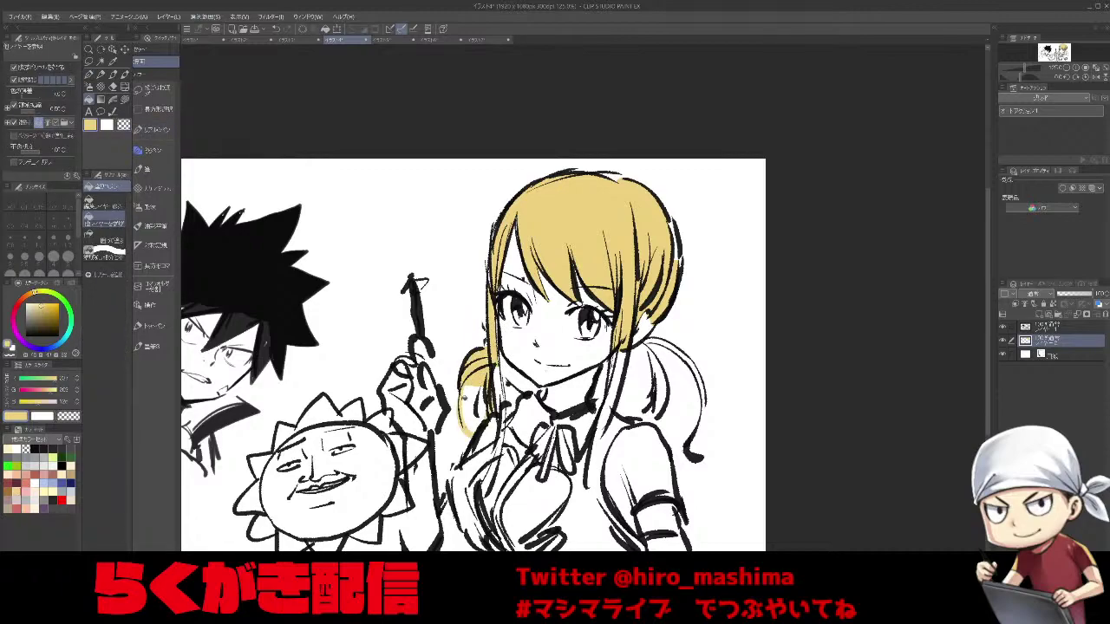
Lasso-fill the rest of both ponytails and the long side locks hanging to her chest with golden yellow.
{"action": "key", "text": "u"}
{"action": "left_click_drag", "start_coordinate": [463, 386], "coordinate": [485, 390]}
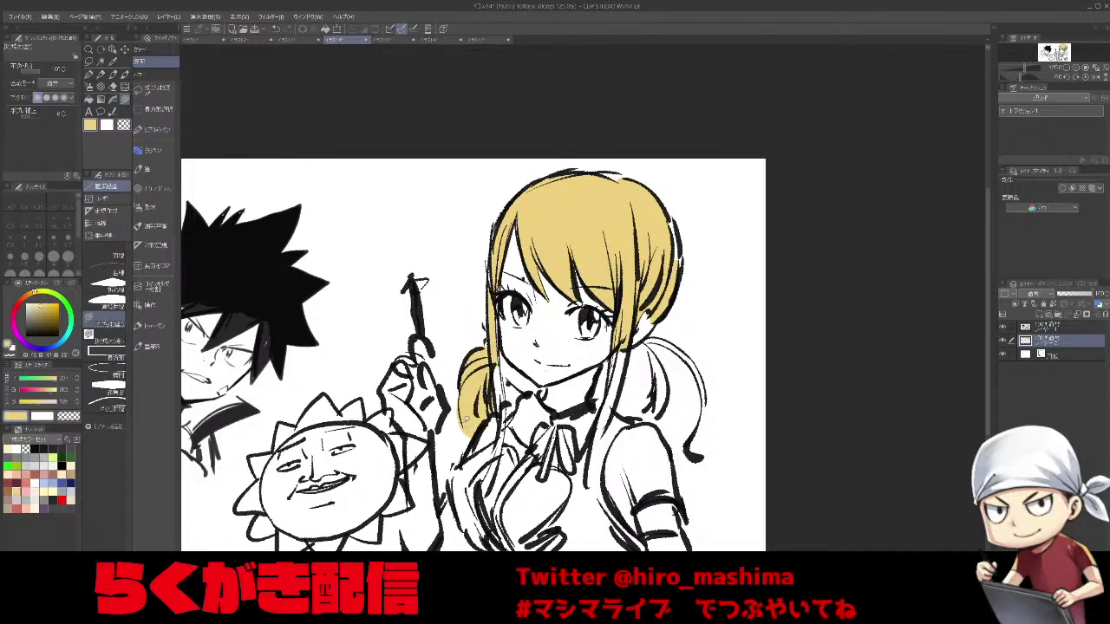
{"action": "mouse_move", "coordinate": [694, 460]}
{"action": "left_mouse_down"}
{"action": "mouse_move", "coordinate": [649, 345]}
{"action": "mouse_move", "coordinate": [613, 351]}
{"action": "left_mouse_up"}
{"action": "left_click_drag", "start_coordinate": [501, 357], "coordinate": [491, 468]}
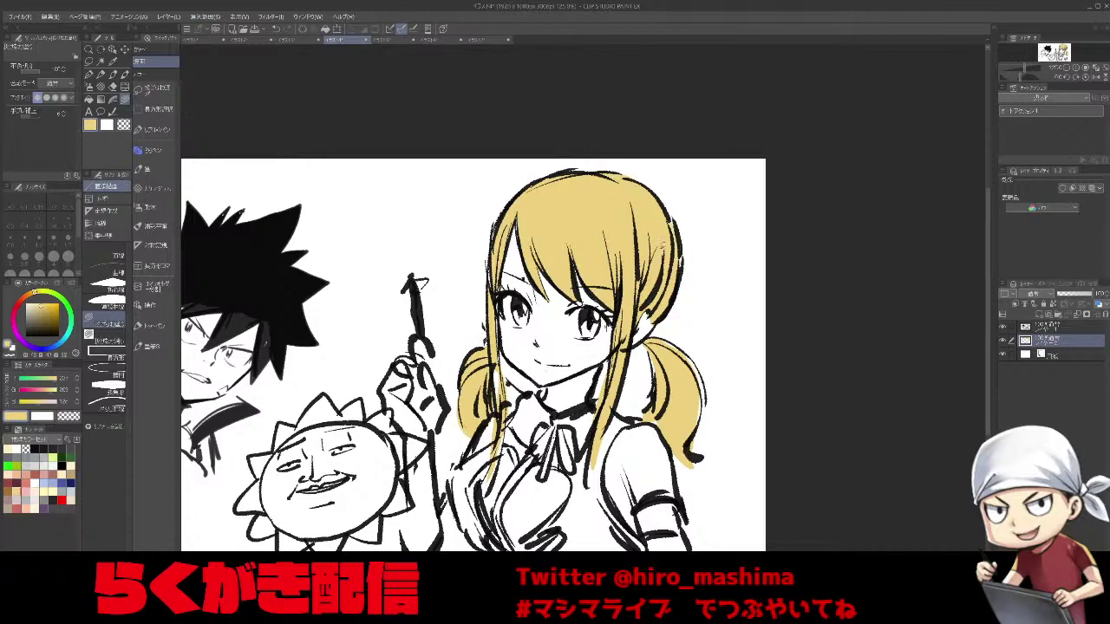
Try painting a jagged pale cream highlight in the centre of the fringe with a brush pen.
{"action": "left_click", "coordinate": [32, 301]}
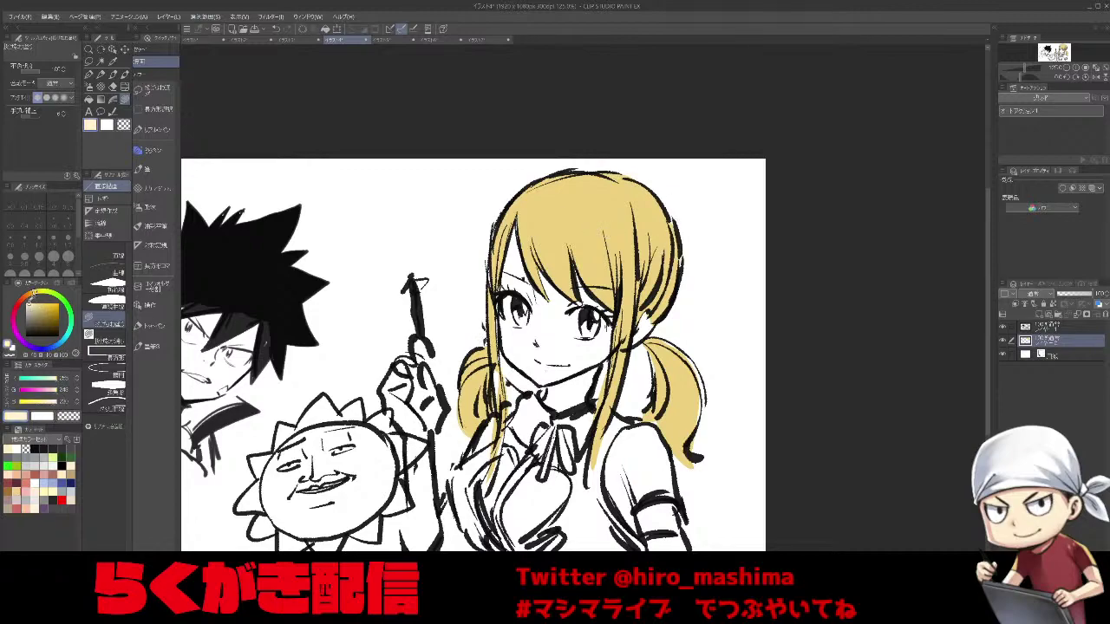
{"action": "key", "text": "p"}
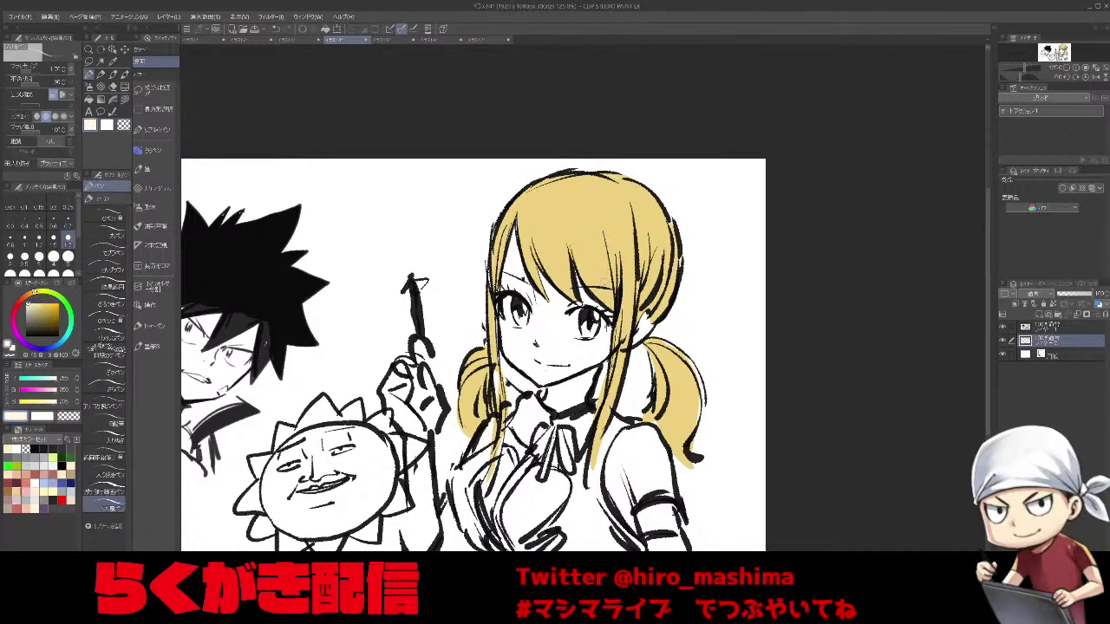
{"action": "key", "text": "b"}
{"action": "key", "text": "p"}
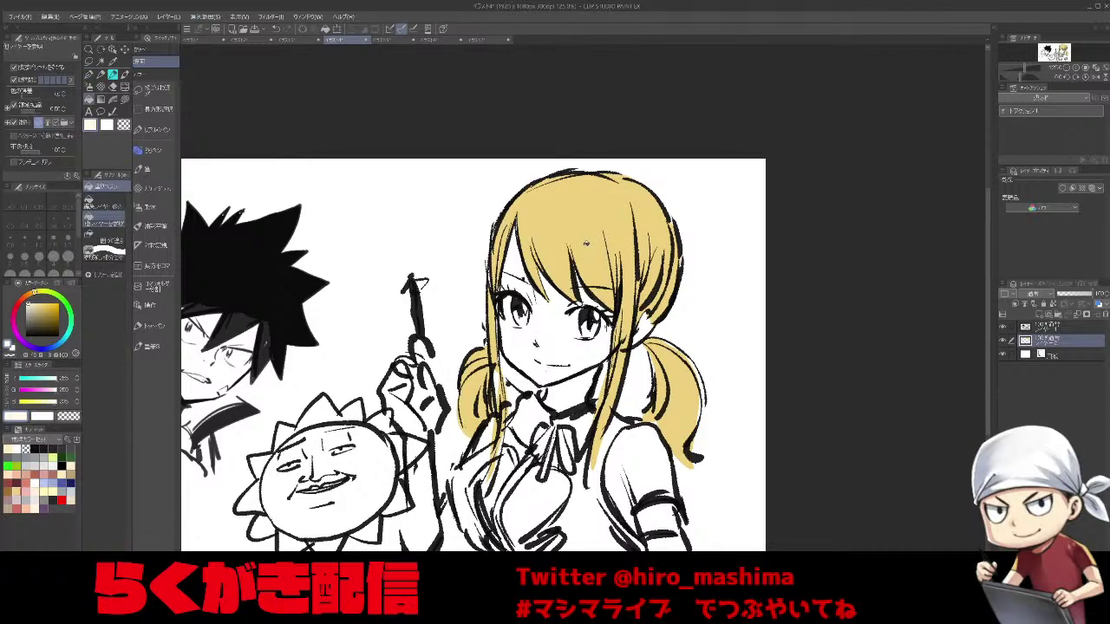
{"action": "key", "text": "u"}
{"action": "key", "text": "p"}
{"action": "left_click", "coordinate": [106, 436]}
{"action": "left_click_drag", "start_coordinate": [579, 203], "coordinate": [588, 268]}
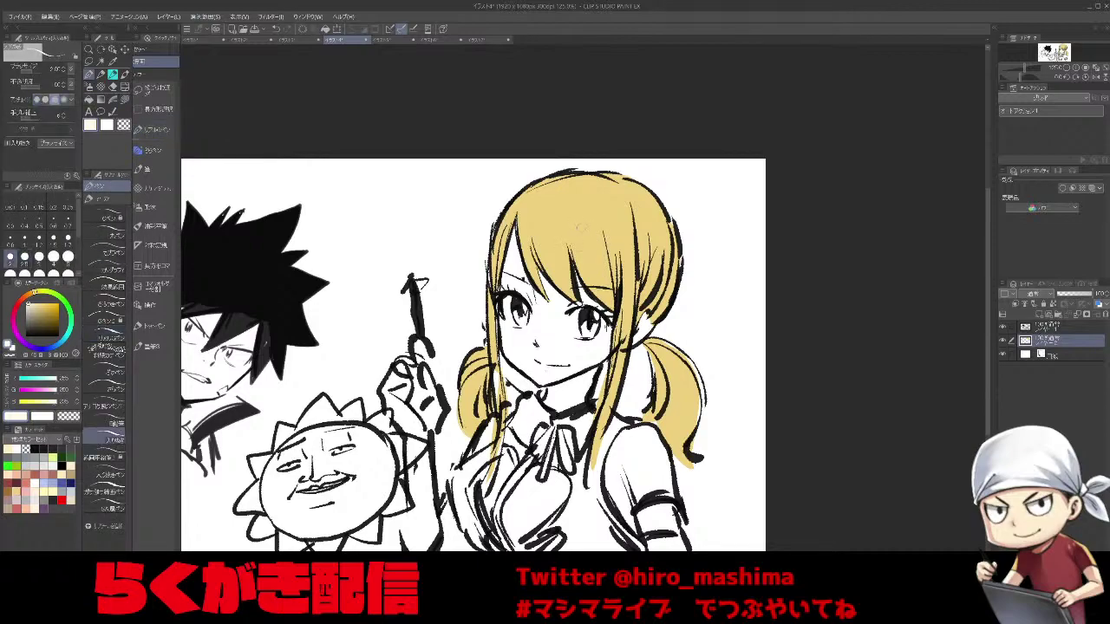
{"action": "scroll", "coordinate": [589, 228], "scroll_direction": "up", "scroll_amount": 2}
{"action": "left_click_drag", "start_coordinate": [578, 224], "coordinate": [596, 290]}
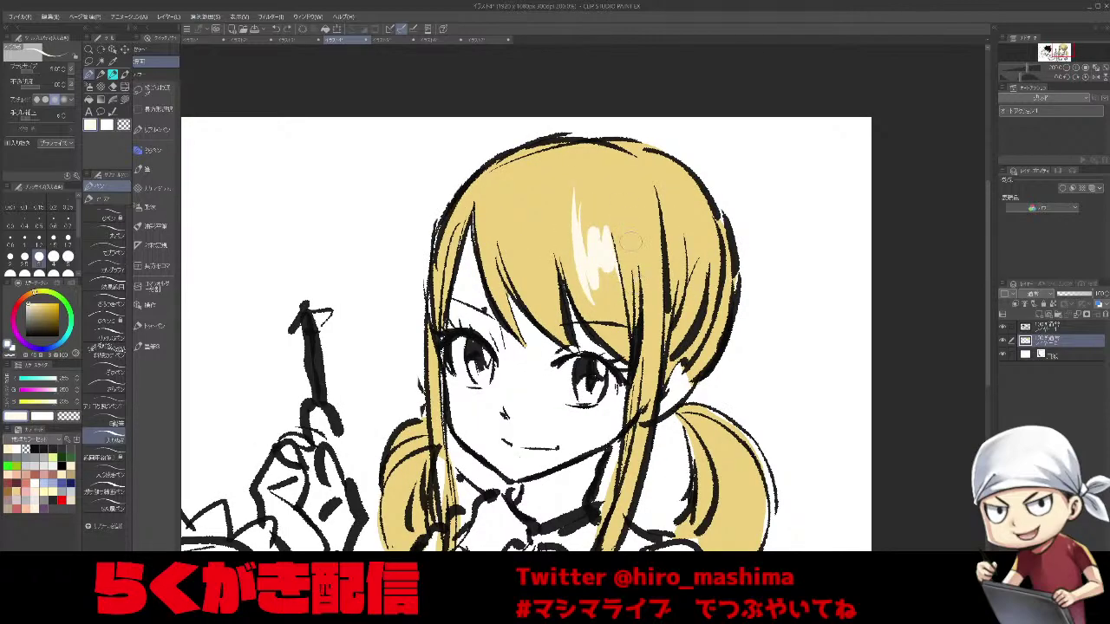
Try extending the pale cream highlight band with vertical strokes across both sides of the hair.
{"action": "left_click_drag", "start_coordinate": [636, 229], "coordinate": [650, 262]}
{"action": "left_click_drag", "start_coordinate": [654, 197], "coordinate": [661, 288]}
{"action": "mouse_move", "coordinate": [679, 233]}
{"action": "left_mouse_down"}
{"action": "mouse_move", "coordinate": [679, 258]}
{"action": "mouse_move", "coordinate": [700, 257]}
{"action": "left_mouse_up"}
{"action": "left_click_drag", "start_coordinate": [555, 205], "coordinate": [558, 283]}
{"action": "left_click_drag", "start_coordinate": [531, 232], "coordinate": [535, 264]}
{"action": "mouse_move", "coordinate": [517, 203]}
{"action": "left_mouse_down"}
{"action": "mouse_move", "coordinate": [522, 267]}
{"action": "mouse_move", "coordinate": [503, 288]}
{"action": "left_mouse_up"}
{"action": "left_click_drag", "start_coordinate": [446, 216], "coordinate": [435, 272]}
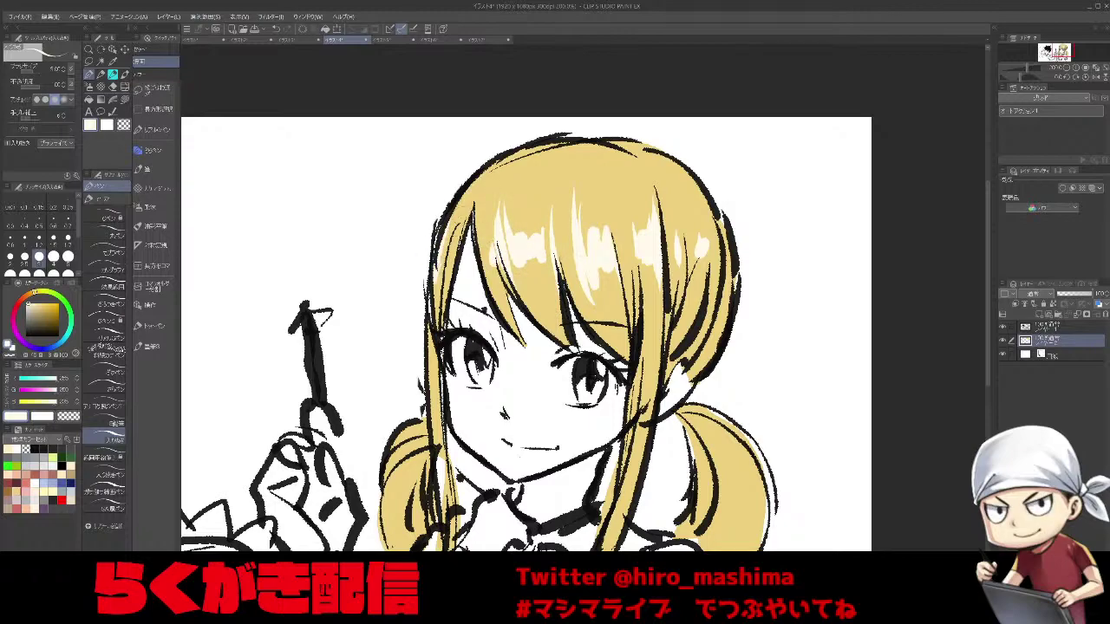
Undo the pen-painted highlight strokes on the girl's hair, retracing the shape of the highlight band.
{"action": "scroll", "coordinate": [706, 334], "scroll_direction": "down", "scroll_amount": 1}
{"action": "key", "text": "ctrl+z"}
{"action": "key", "text": "ctrl+z"}
{"action": "key", "text": "ctrl+z"}
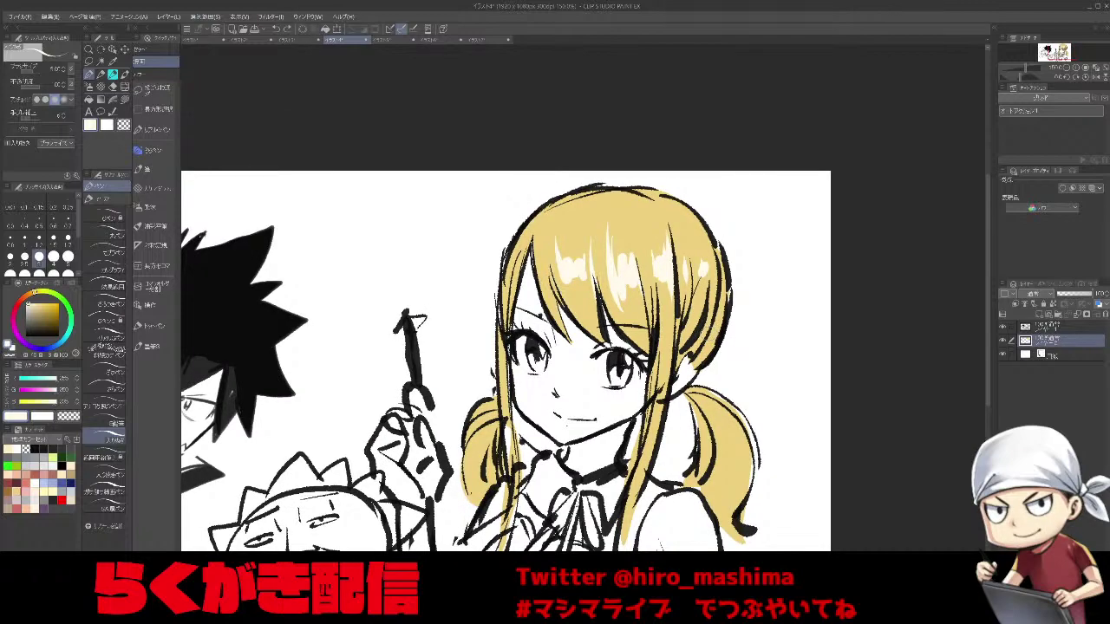
{"action": "left_click_drag", "start_coordinate": [702, 260], "coordinate": [704, 276]}
{"action": "left_click_drag", "start_coordinate": [659, 245], "coordinate": [660, 281]}
{"action": "mouse_move", "coordinate": [626, 238]}
{"action": "left_mouse_down"}
{"action": "mouse_move", "coordinate": [628, 300]}
{"action": "mouse_move", "coordinate": [615, 311]}
{"action": "left_mouse_up"}
Try outlining a jagged highlight on the fringe as a freehand selection with pink chosen, and clear the selection.
{"action": "key", "text": "g"}
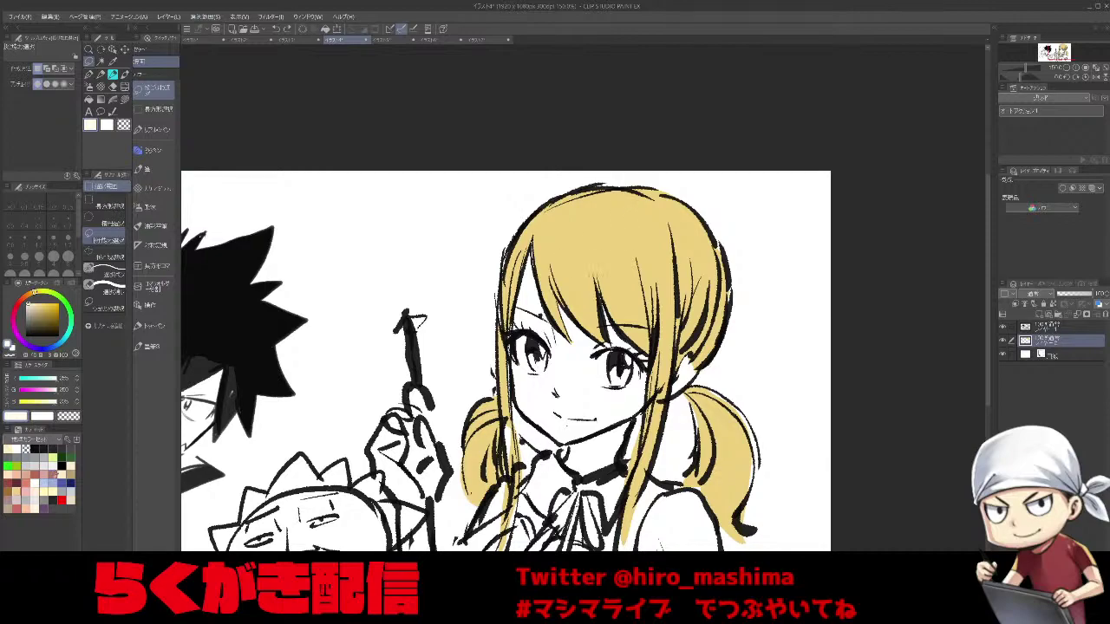
{"action": "left_click", "coordinate": [27, 483]}
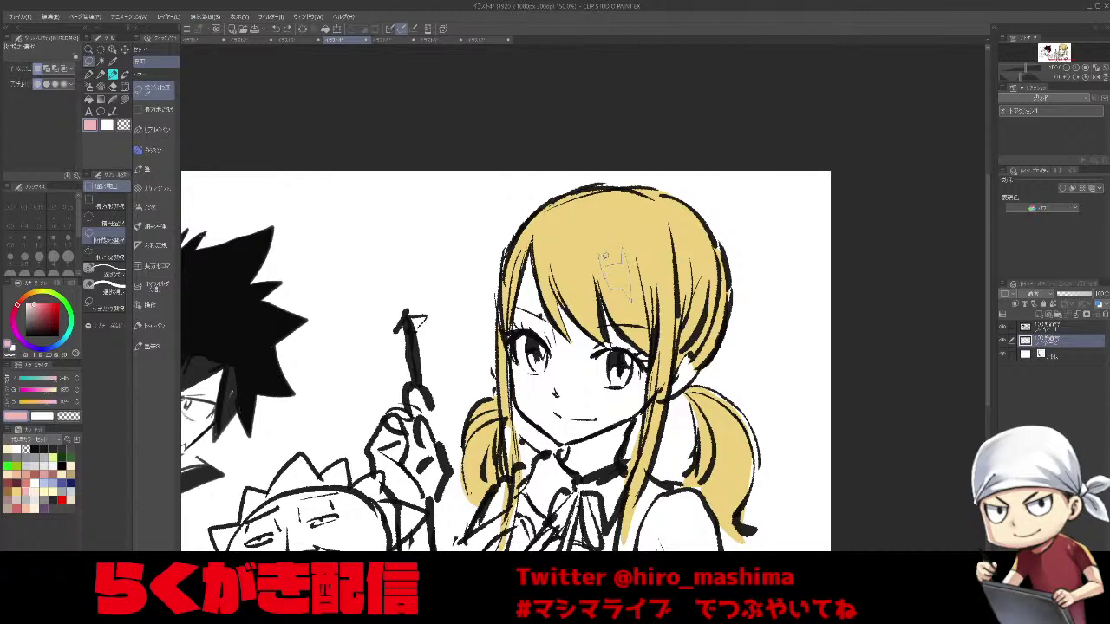
{"action": "left_click", "coordinate": [607, 258]}
{"action": "key", "text": "ctrl+d"}
{"action": "left_click", "coordinate": [103, 217]}
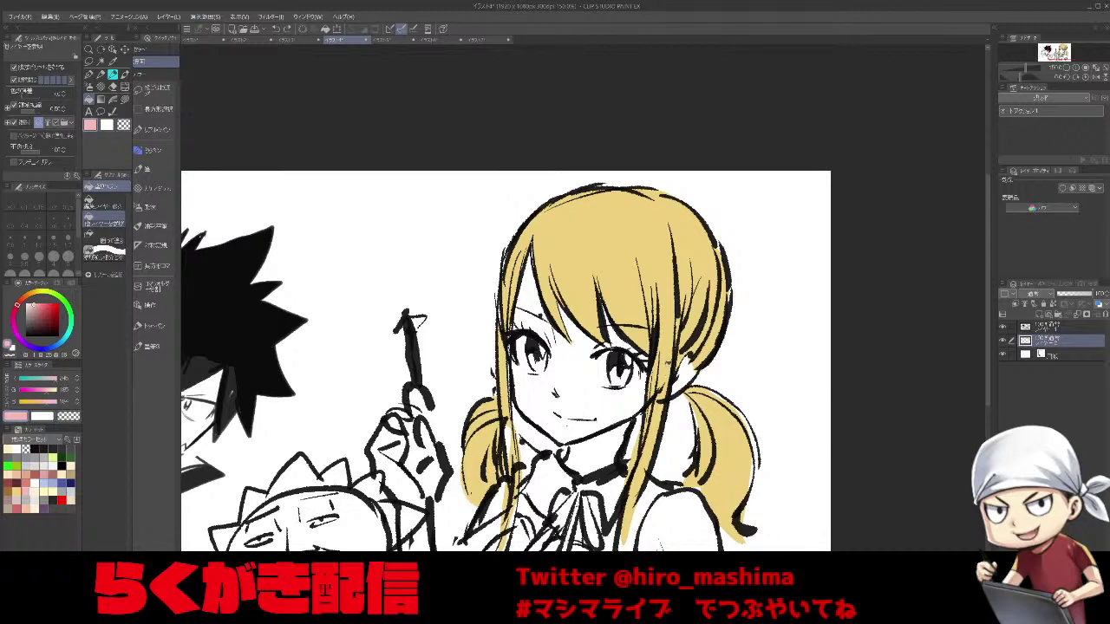
Try lasso-filling a jagged pink highlight shape in the centre of the fringe.
{"action": "key", "text": "u"}
{"action": "scroll", "coordinate": [619, 289], "scroll_direction": "up", "scroll_amount": 3}
{"action": "left_click_drag", "start_coordinate": [603, 313], "coordinate": [587, 219]}
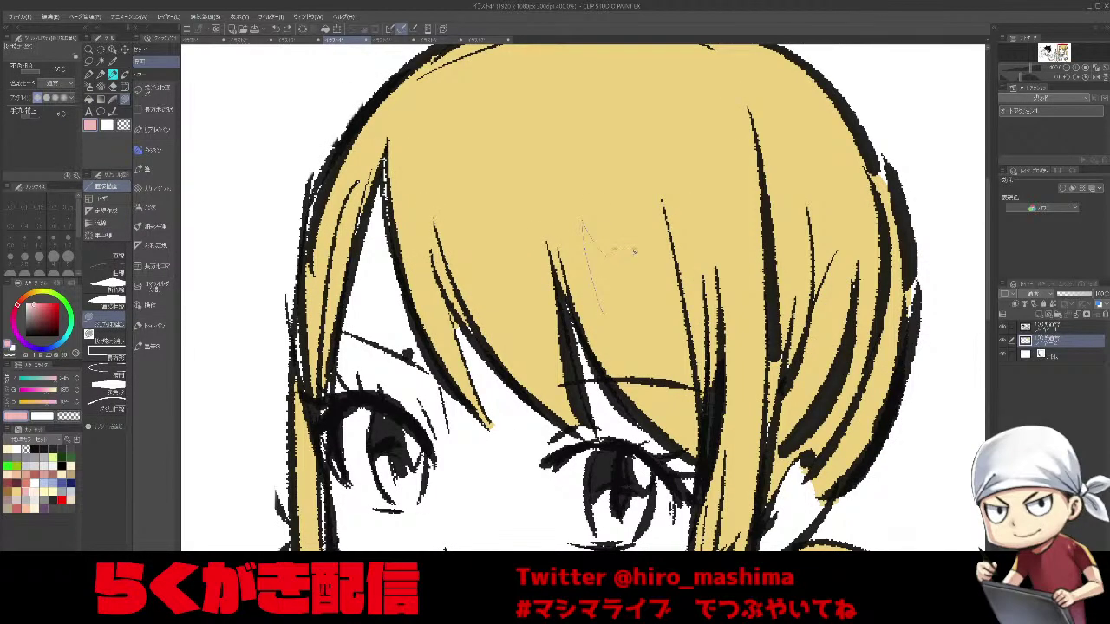
{"action": "mouse_move", "coordinate": [666, 302]}
{"action": "left_mouse_down"}
{"action": "mouse_move", "coordinate": [622, 304]}
{"action": "mouse_move", "coordinate": [591, 278]}
{"action": "left_mouse_up"}
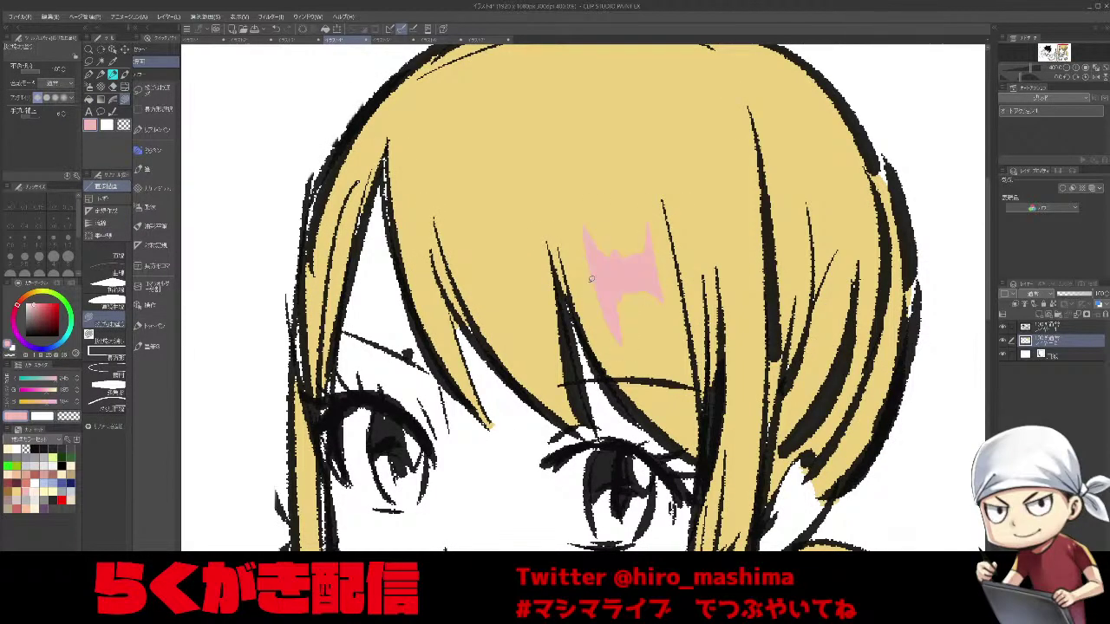
{"action": "key", "text": "ctrl+minus"}
{"action": "key", "text": "ctrl+minus"}
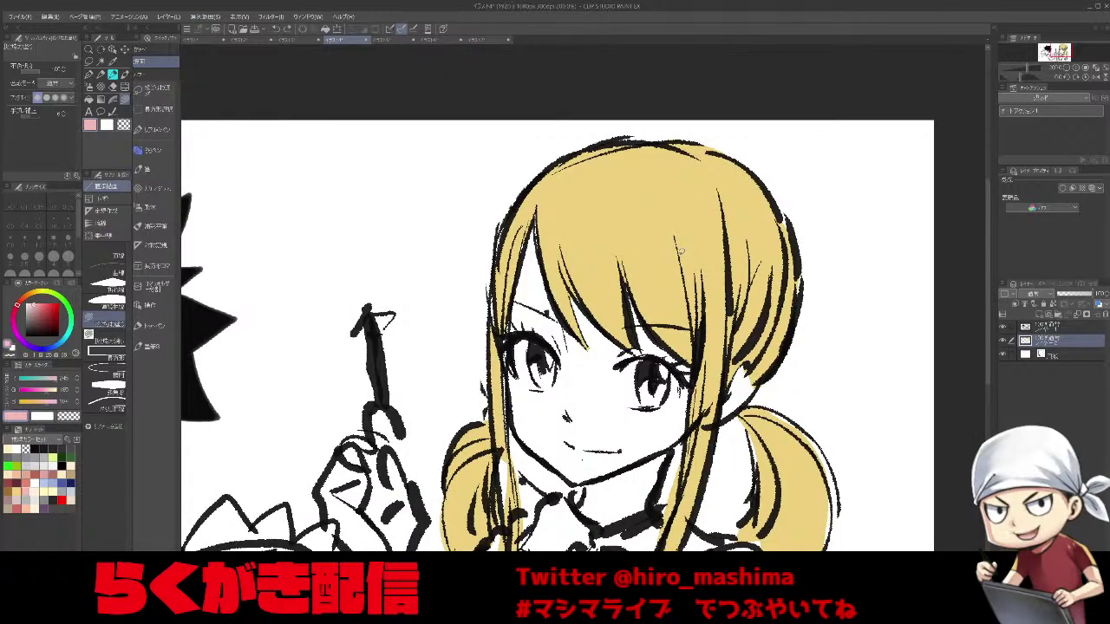
Lasso-fill jagged pale cream highlights in a band across the girl's fringe and side hair.
{"action": "left_click", "coordinate": [17, 492]}
{"action": "left_click", "coordinate": [31, 304]}
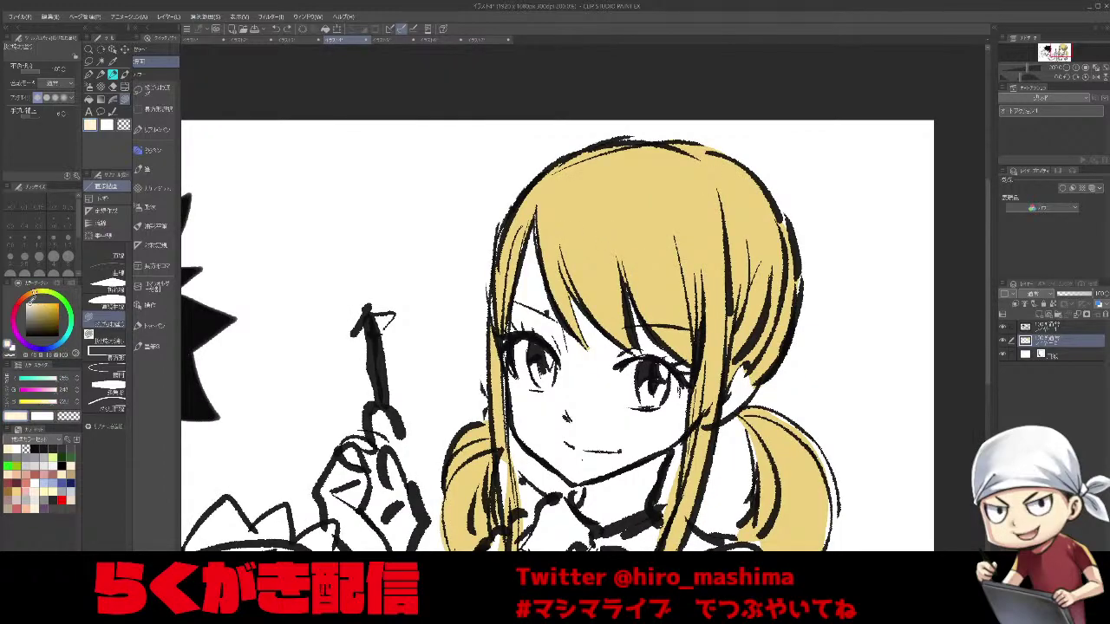
{"action": "key", "text": "ctrl+minus"}
{"action": "key", "text": "ctrl+plus"}
{"action": "mouse_move", "coordinate": [628, 317]}
{"action": "left_mouse_down"}
{"action": "mouse_move", "coordinate": [655, 262]}
{"action": "mouse_move", "coordinate": [608, 234]}
{"action": "left_mouse_up"}
{"action": "mouse_move", "coordinate": [668, 285]}
{"action": "left_mouse_down"}
{"action": "mouse_move", "coordinate": [716, 242]}
{"action": "mouse_move", "coordinate": [741, 268]}
{"action": "mouse_move", "coordinate": [753, 244]}
{"action": "mouse_move", "coordinate": [724, 273]}
{"action": "mouse_move", "coordinate": [725, 231]}
{"action": "left_mouse_up"}
{"action": "mouse_move", "coordinate": [593, 241]}
{"action": "left_mouse_down"}
{"action": "mouse_move", "coordinate": [598, 303]}
{"action": "mouse_move", "coordinate": [574, 302]}
{"action": "mouse_move", "coordinate": [565, 284]}
{"action": "mouse_move", "coordinate": [592, 253]}
{"action": "left_mouse_up"}
{"action": "left_click_drag", "start_coordinate": [541, 290], "coordinate": [529, 266]}
{"action": "left_click_drag", "start_coordinate": [482, 314], "coordinate": [501, 260]}
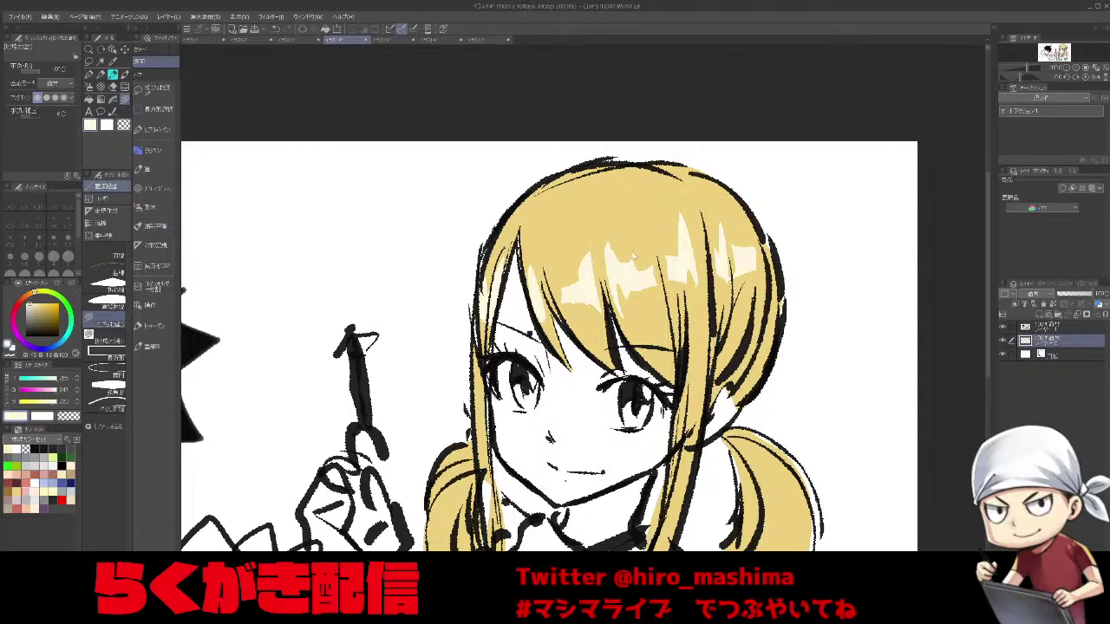
{"action": "scroll", "coordinate": [633, 252], "scroll_direction": "down", "scroll_amount": 1}
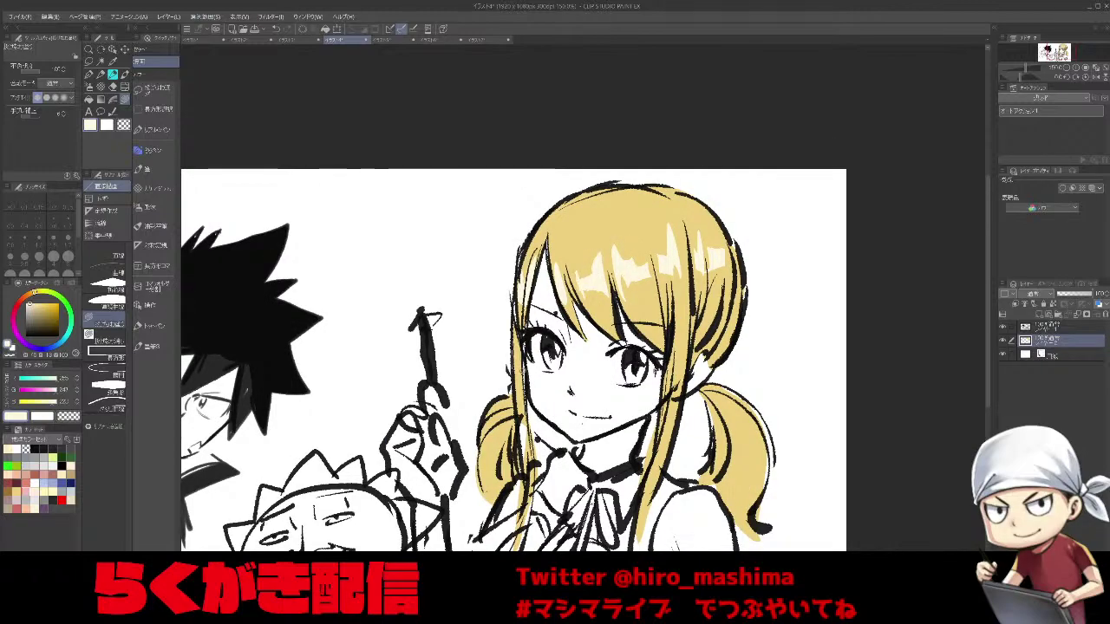
Add pale cream lasso-filled highlights to both of the girl's ponytails.
{"action": "scroll", "coordinate": [595, 279], "scroll_direction": "down", "scroll_amount": 1}
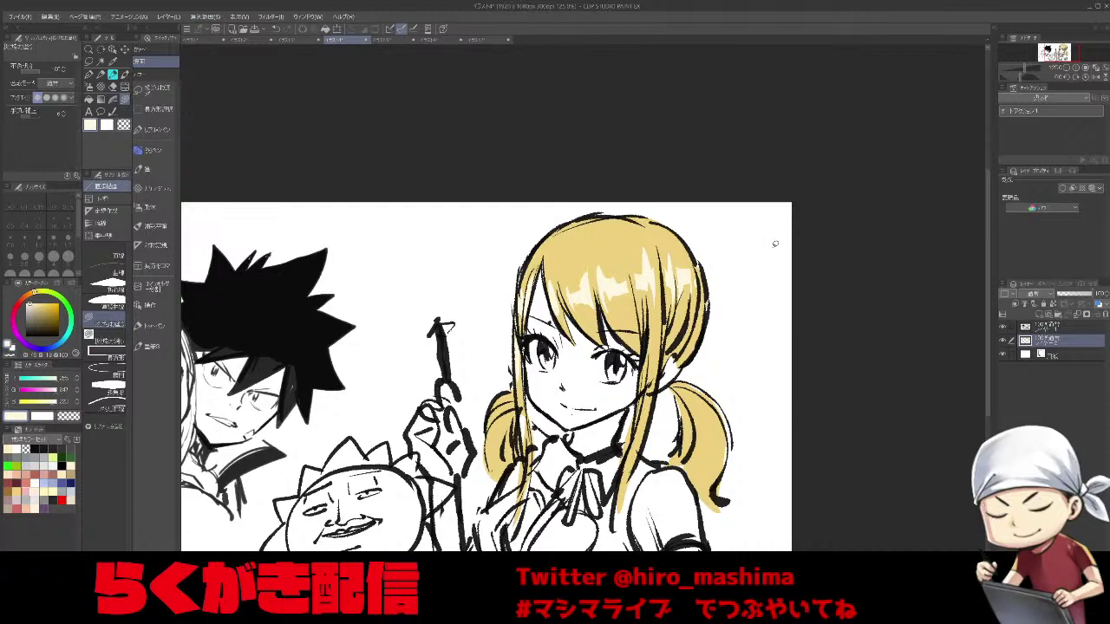
{"action": "left_click_drag", "start_coordinate": [707, 434], "coordinate": [722, 433]}
{"action": "scroll", "coordinate": [492, 442], "scroll_direction": "down", "scroll_amount": 1}
{"action": "left_click_drag", "start_coordinate": [492, 442], "coordinate": [521, 420]}
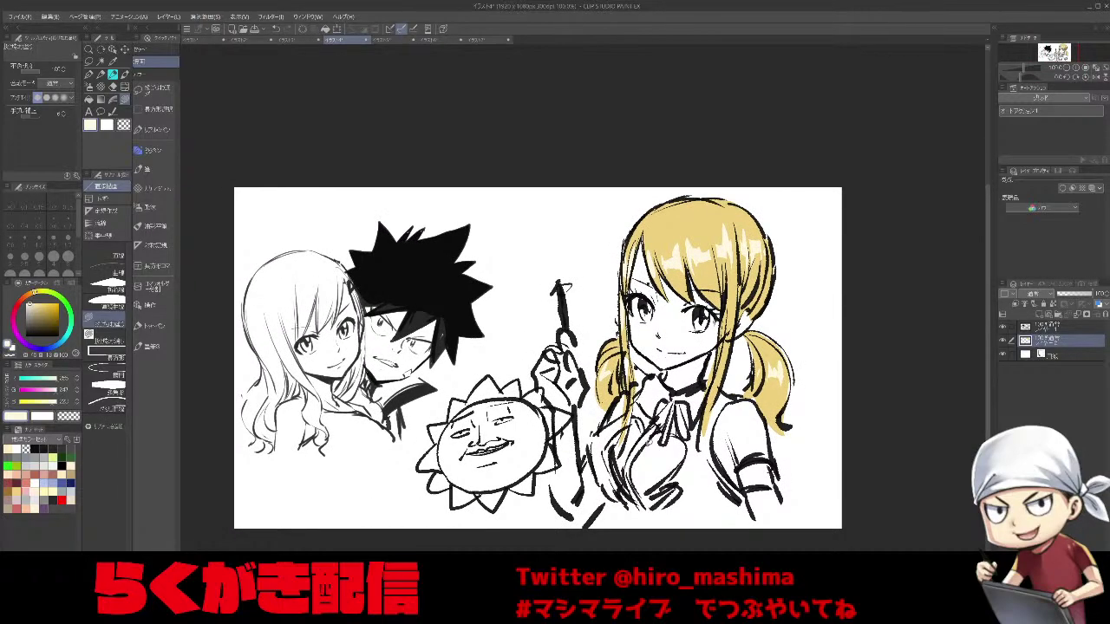
Look through the other open illustrations, from the character-head sketches to the green-haired woman, and return to the seated girl.
{"action": "left_click", "coordinate": [478, 39]}
{"action": "left_click", "coordinate": [438, 39]}
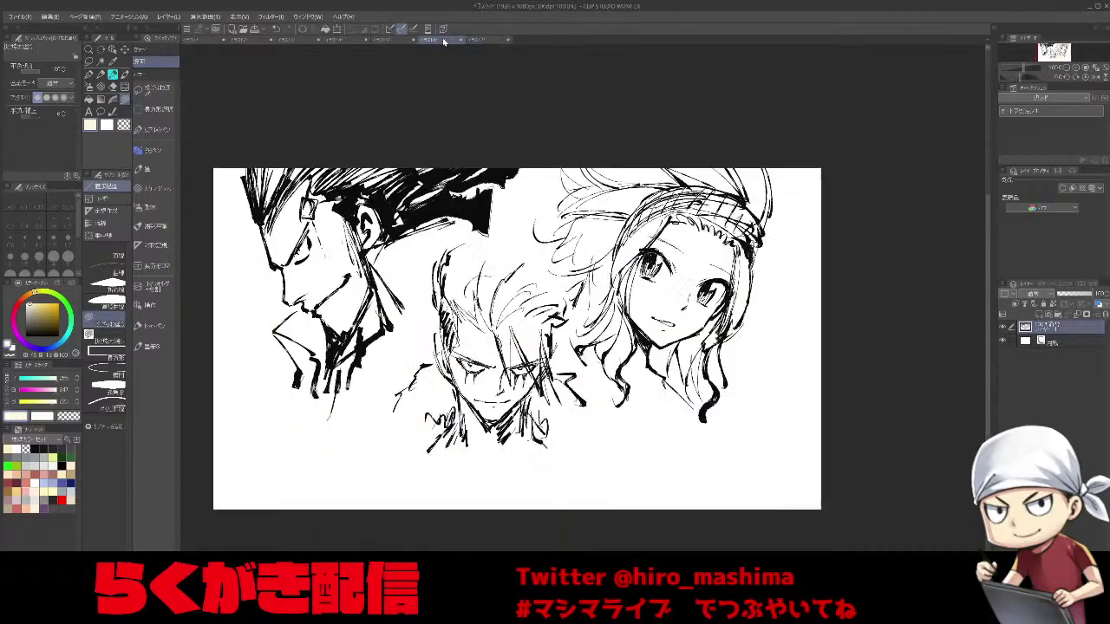
{"action": "left_click", "coordinate": [410, 39]}
{"action": "left_click", "coordinate": [405, 38]}
{"action": "left_click", "coordinate": [390, 39]}
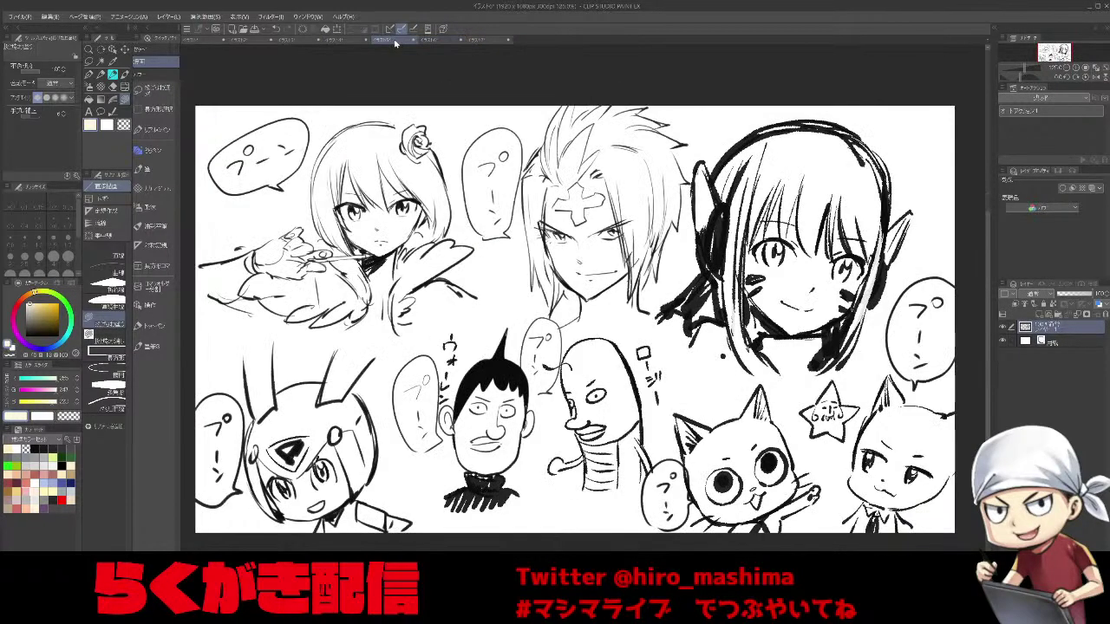
{"action": "left_click", "coordinate": [333, 40]}
{"action": "left_click", "coordinate": [295, 39]}
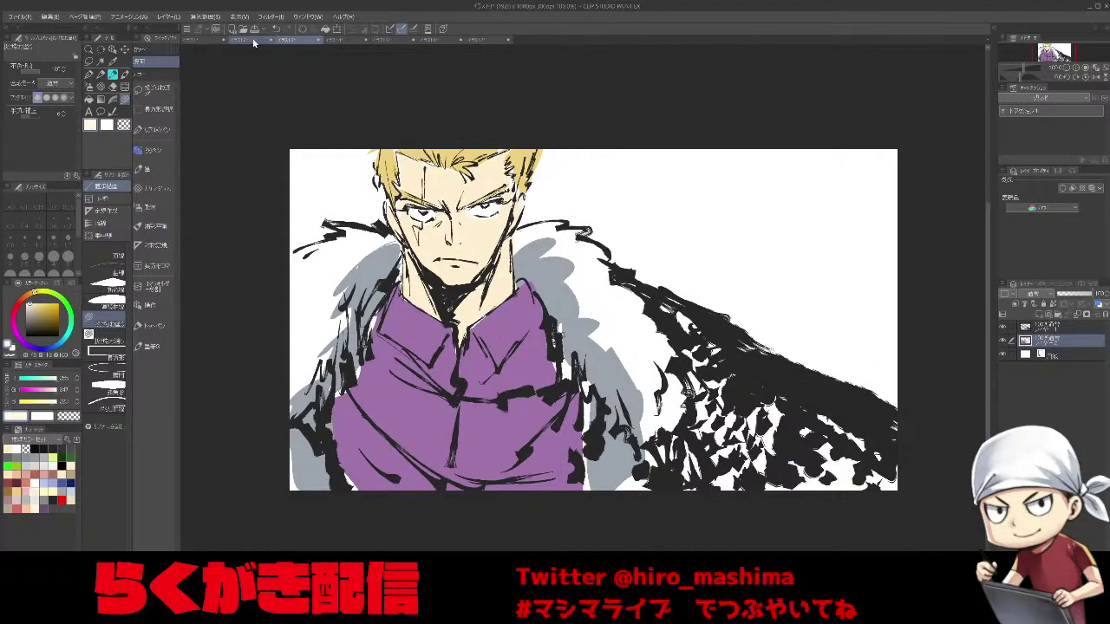
{"action": "left_click", "coordinate": [258, 39]}
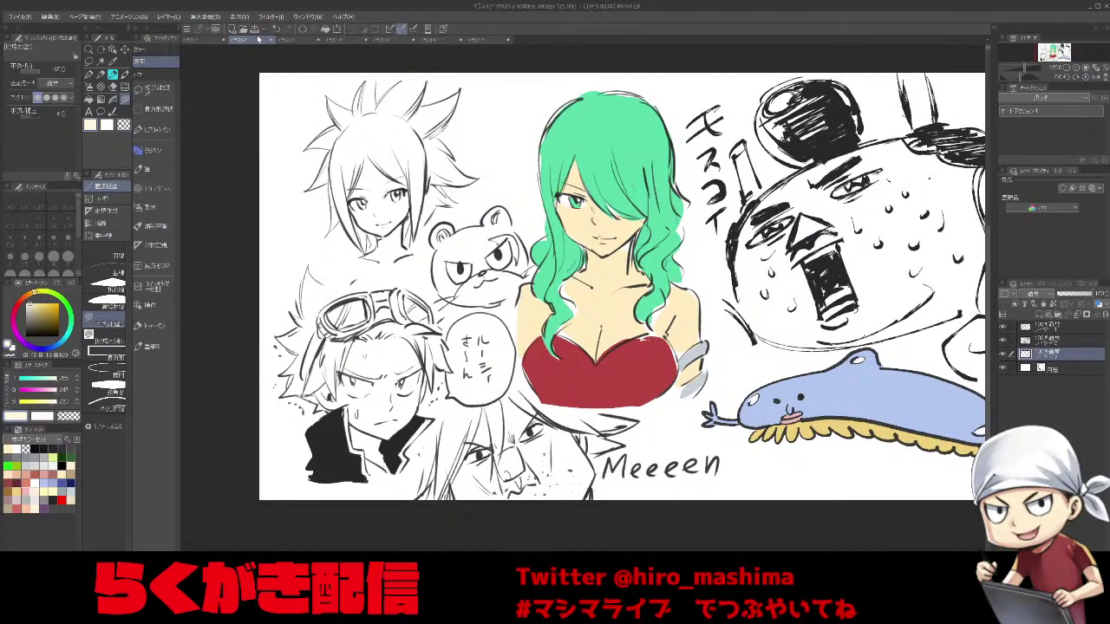
{"action": "left_click", "coordinate": [485, 39]}
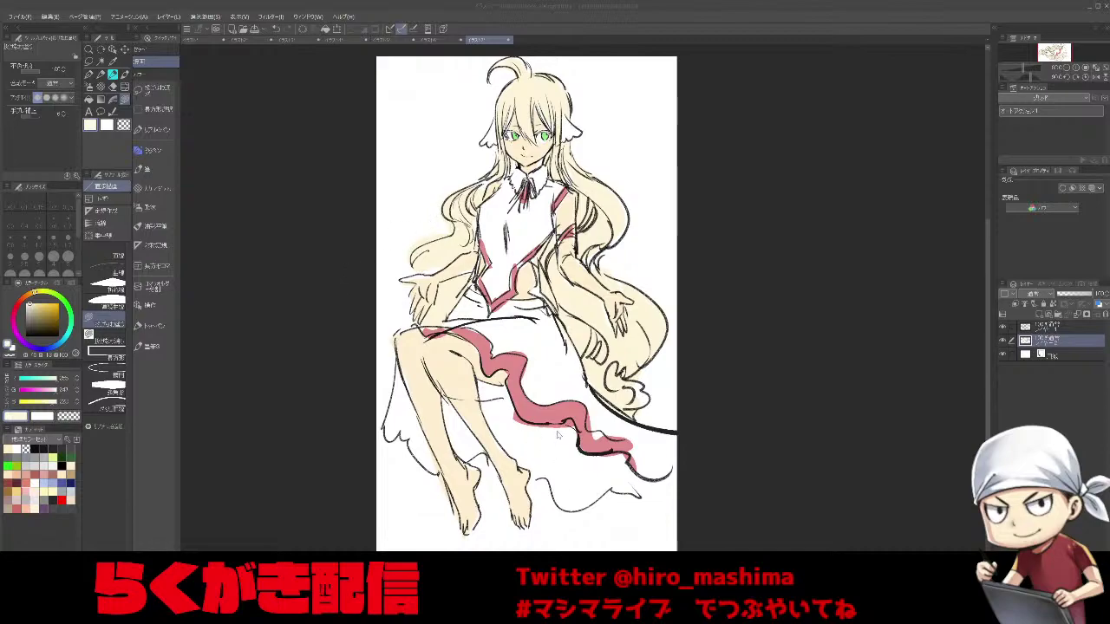
Open the blue announcement image reading "9月10日 グレジュビの日 配信" and enlarge it to fill the workspace.
{"action": "left_click", "coordinate": [609, 443]}
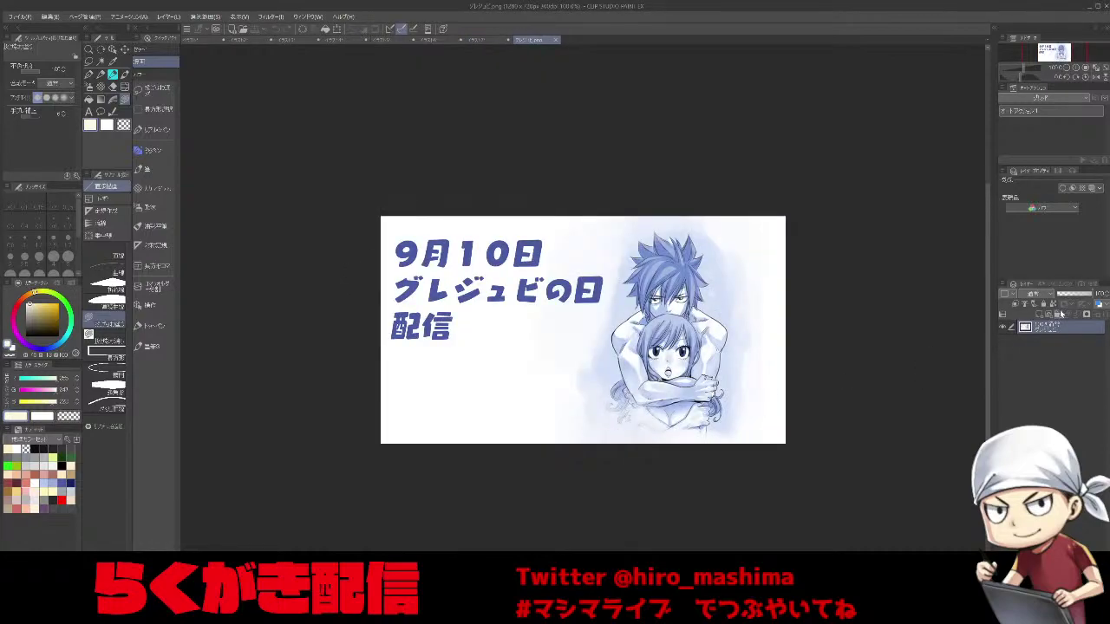
{"action": "key", "text": "ctrl+plus"}
{"action": "key", "text": "ctrl+plus"}
{"action": "key", "text": "ctrl+plus"}
{"action": "left_click_drag", "start_coordinate": [911, 372], "coordinate": [916, 336]}
{"action": "key", "text": "ctrl+minus"}
{"action": "key", "text": "ctrl+plus"}
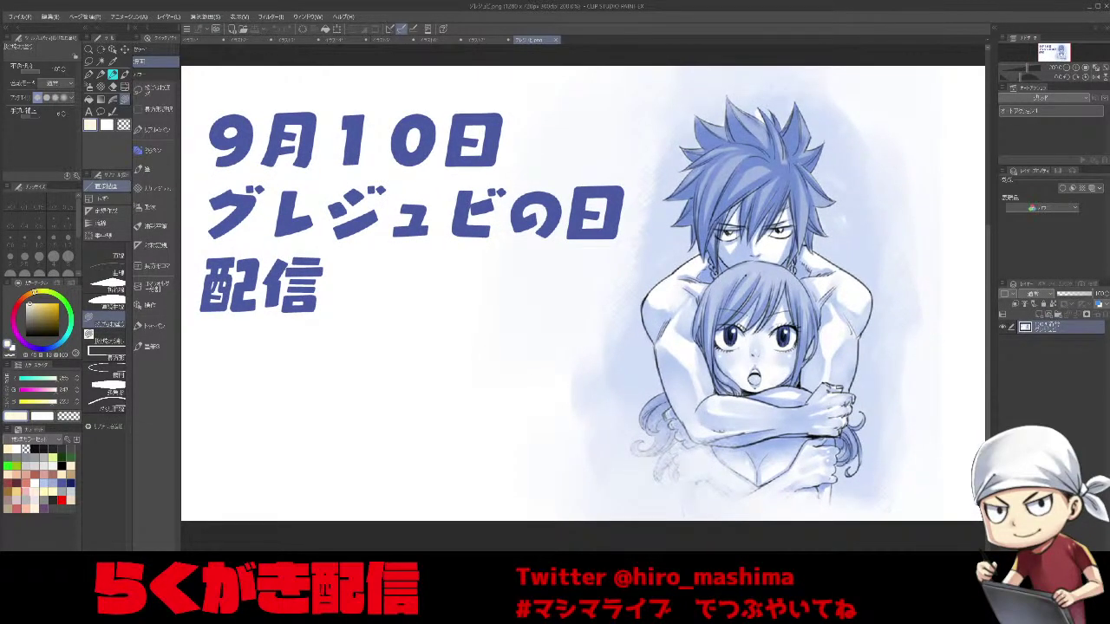